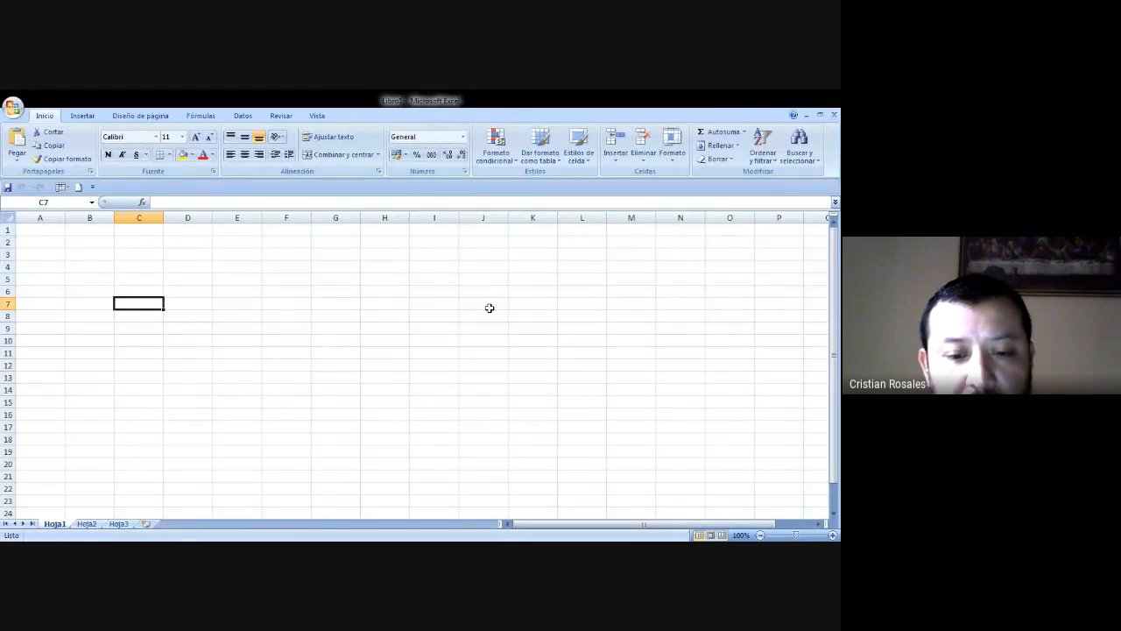
- Widen column E to about three times its width and enter the heading "Fase Campo" in E3
left_click(354, 275)
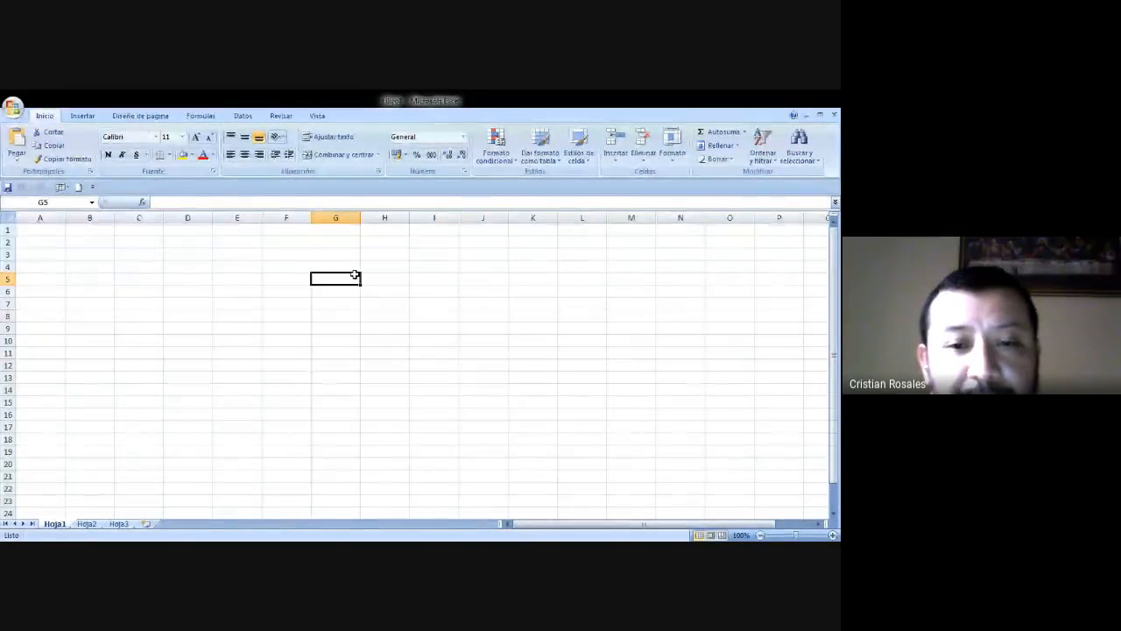
left_click(240, 256)
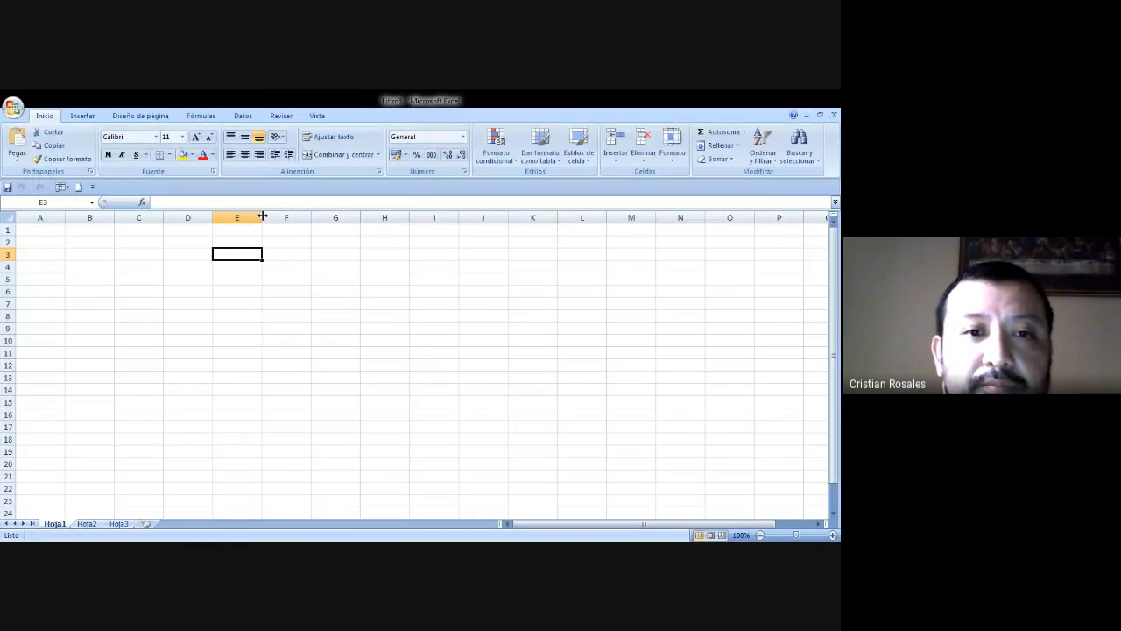
left_click_drag(262, 217, 361, 212)
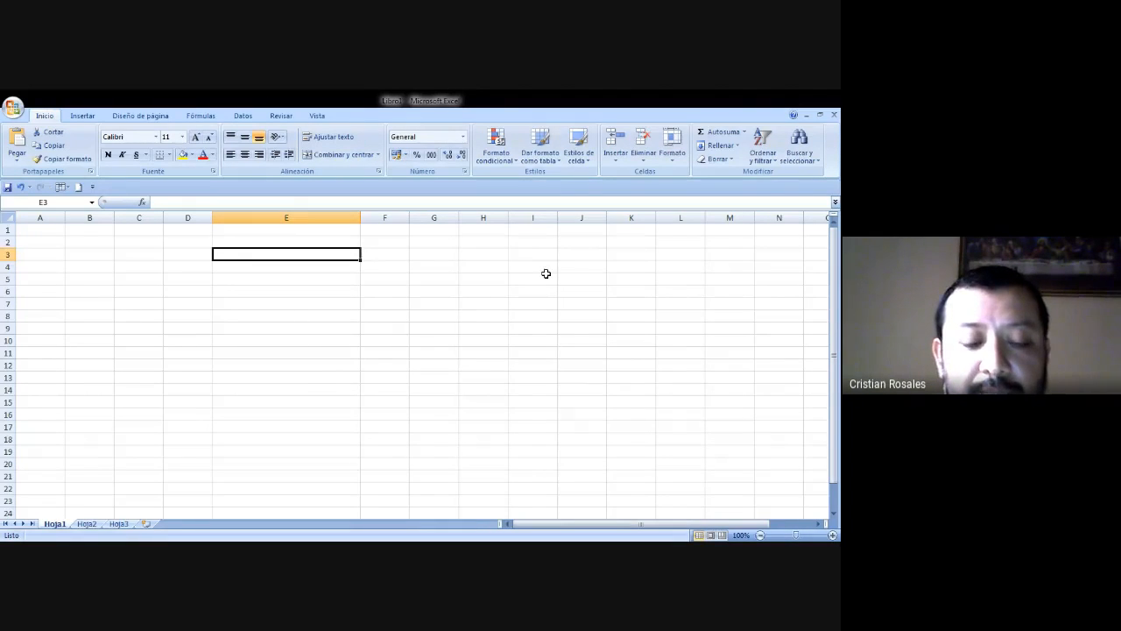
type("Fa")
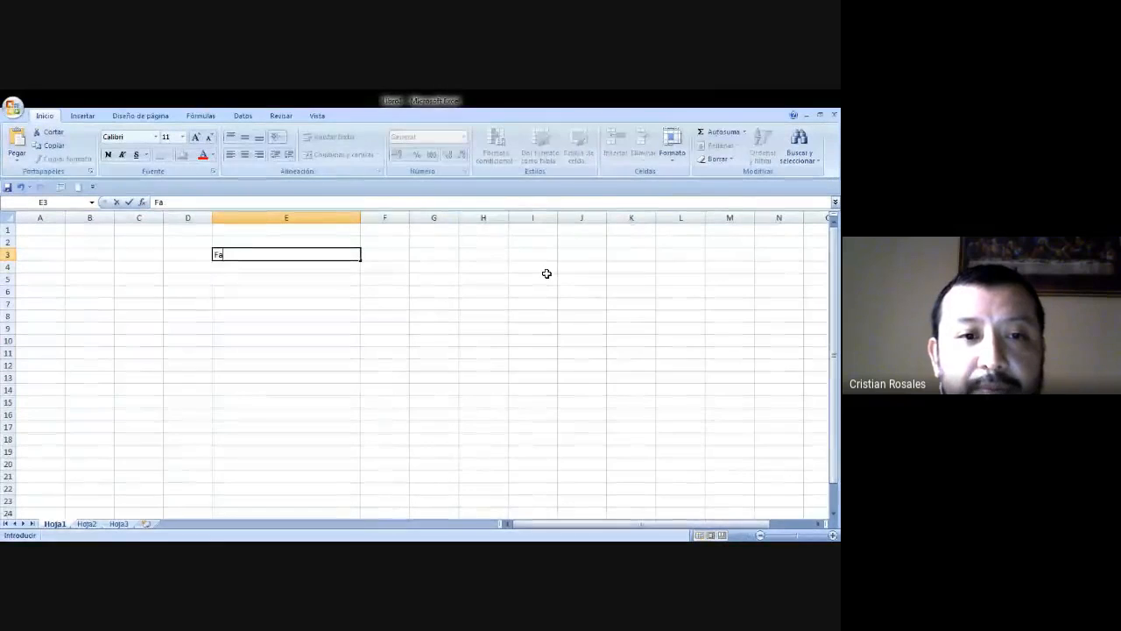
type("se Ca")
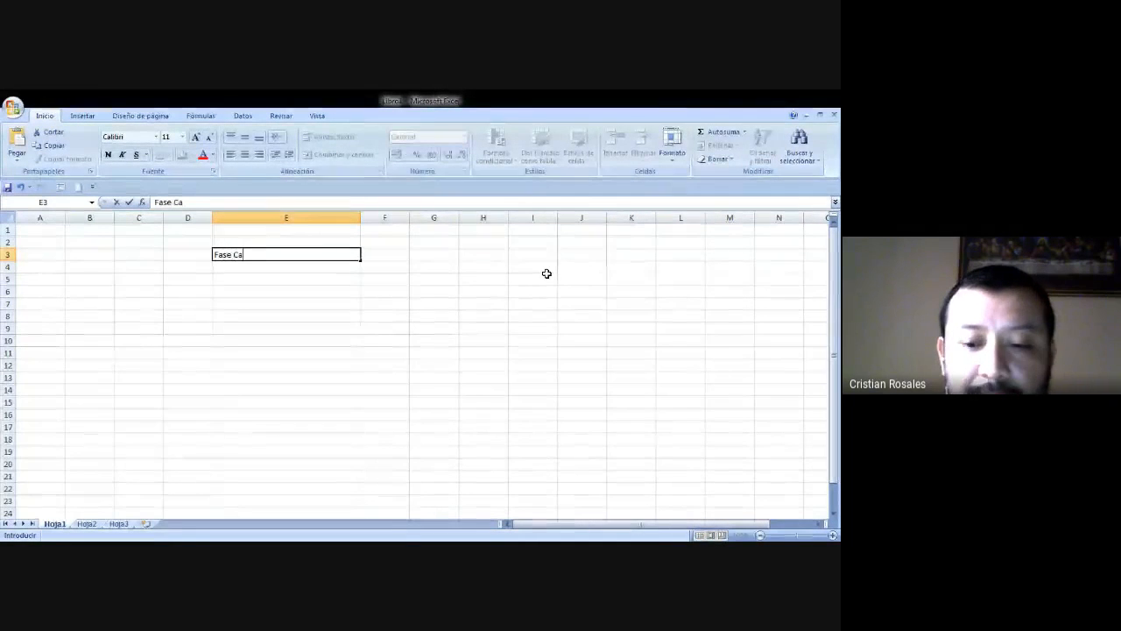
type("mpo")
key("Tab")
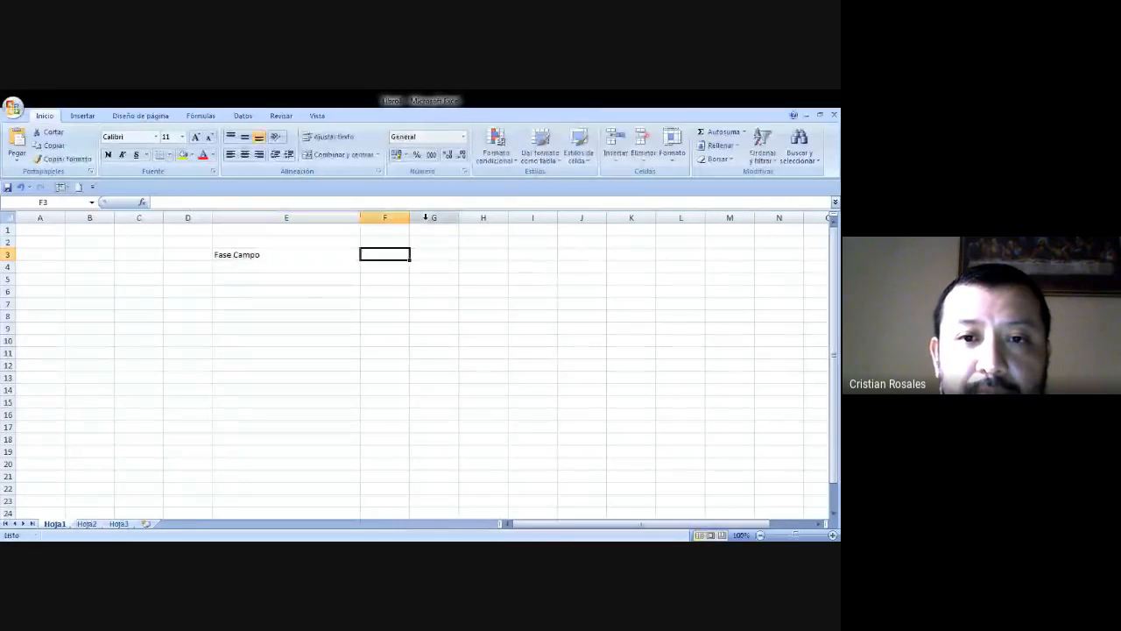
- Widen column F to match column E and enter the heading "Fase Gabinete" in F3
left_click_drag(410, 220, 508, 213)
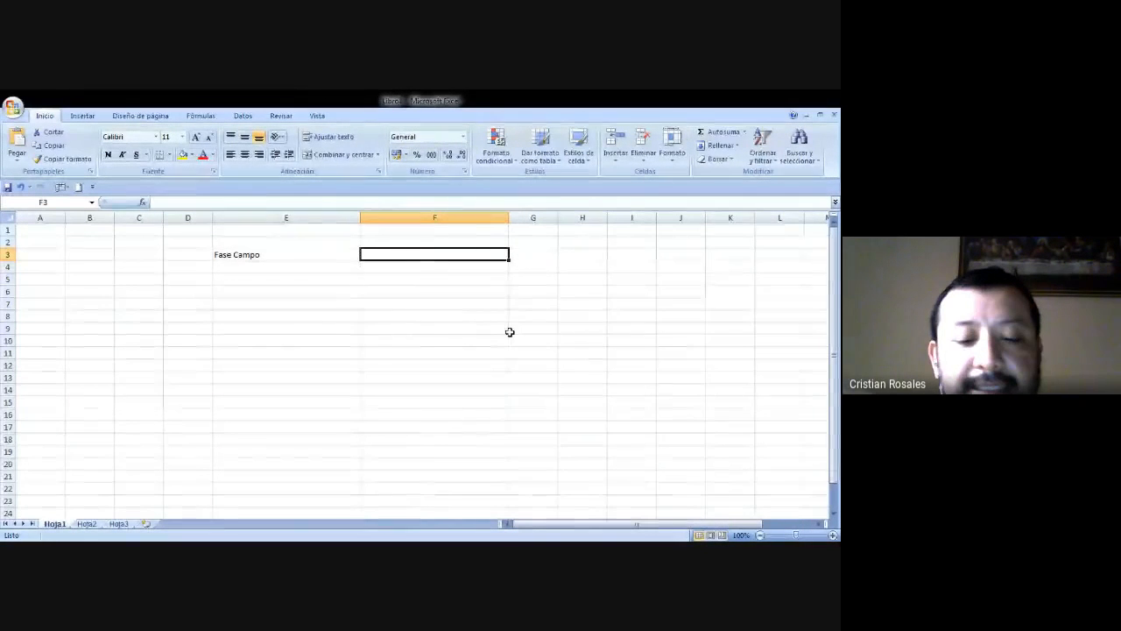
type("F")
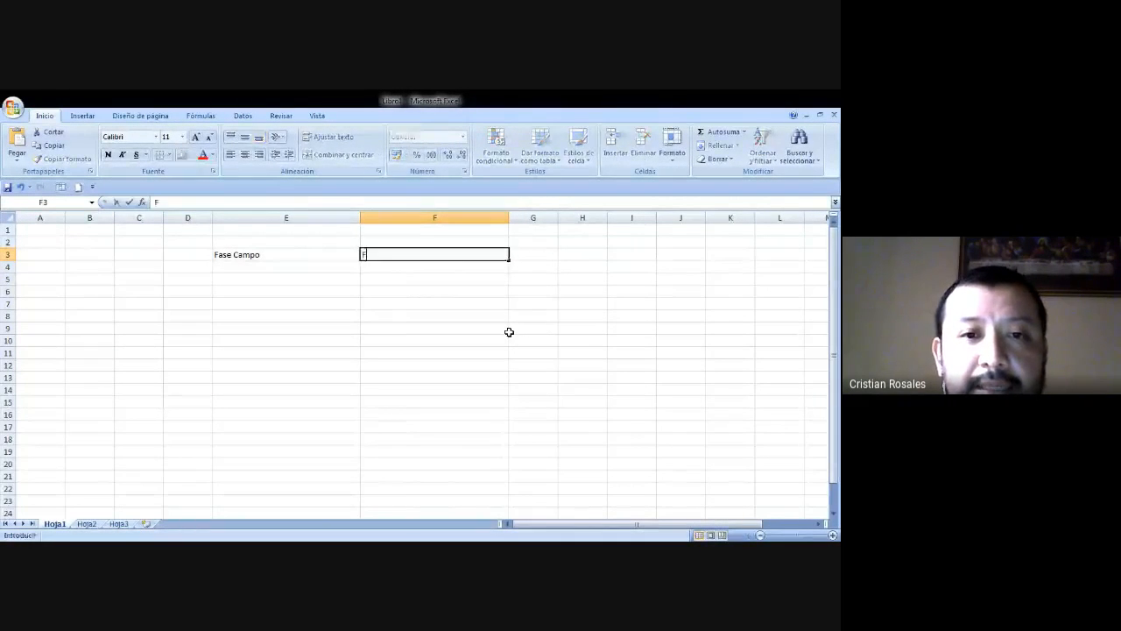
type("ase Gas")
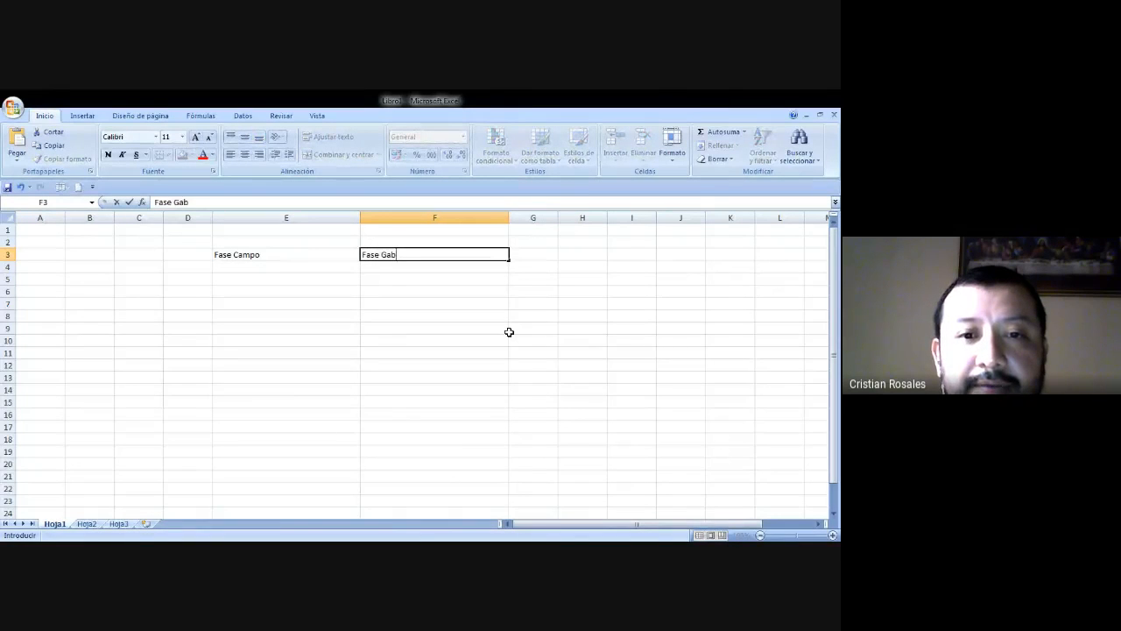
type("inete")
key("Return")
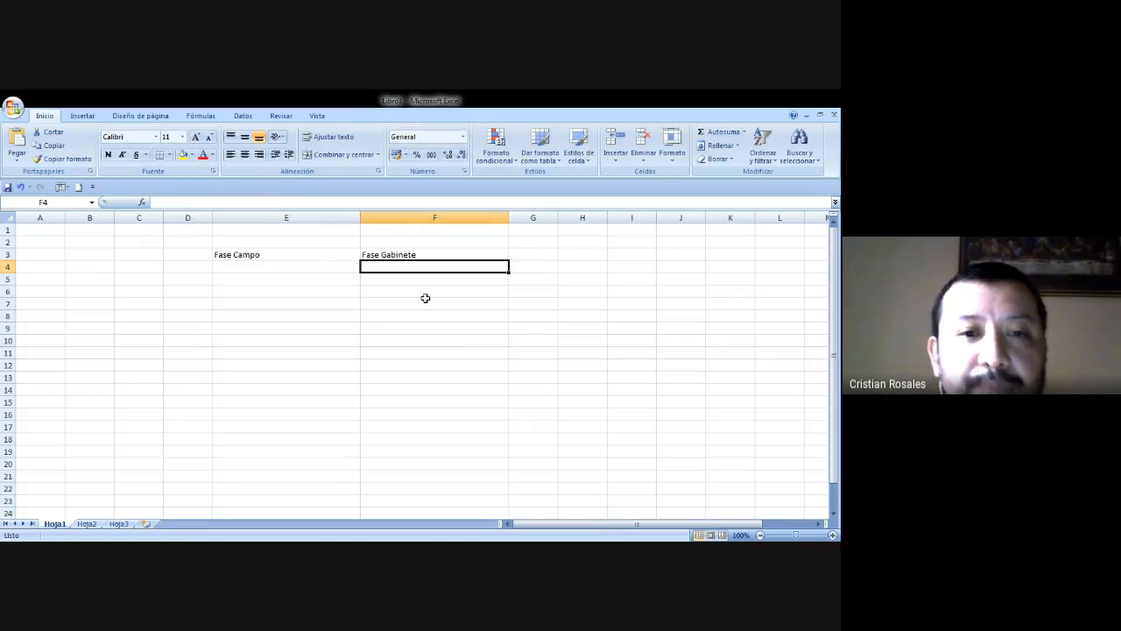
- Set the font size of the range E3:F14 to 22
left_click(306, 252)
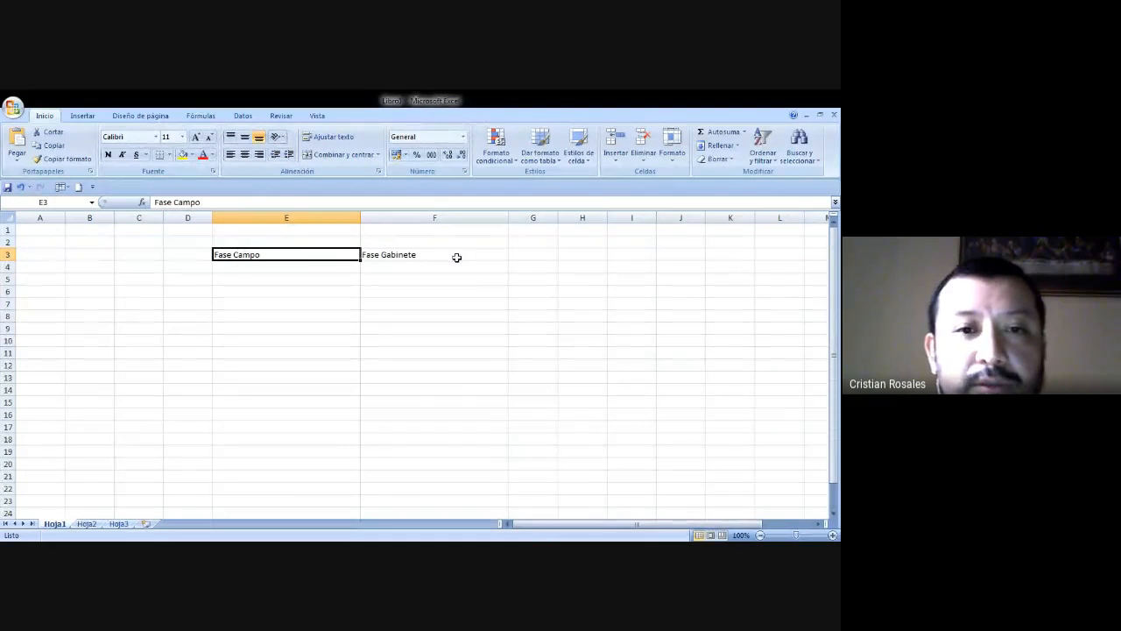
left_click(832, 535)
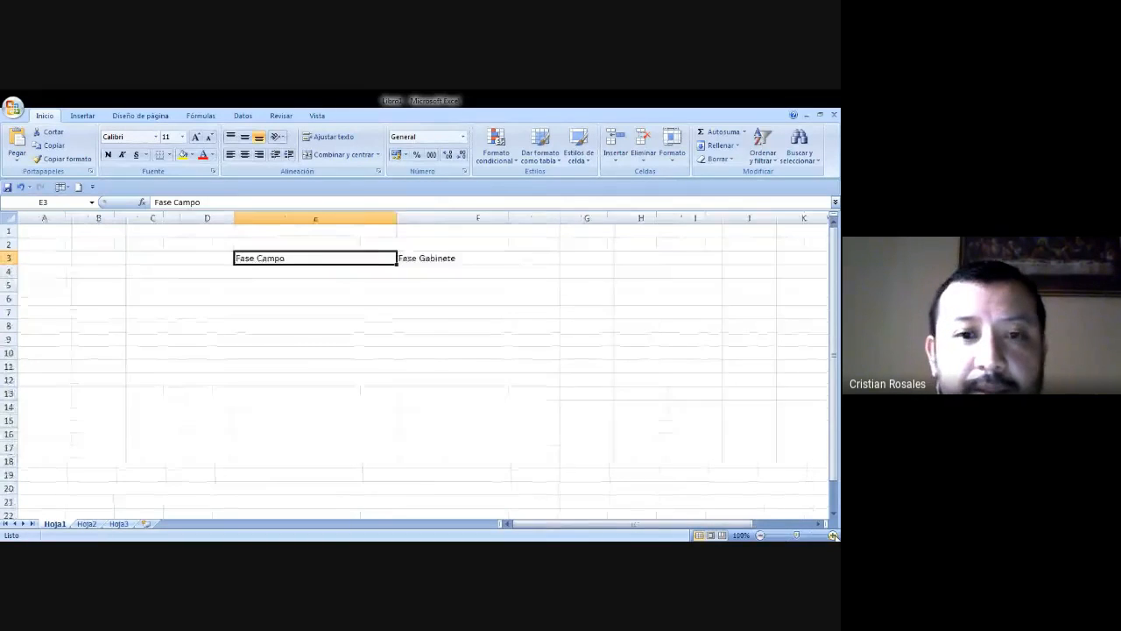
left_click(833, 535)
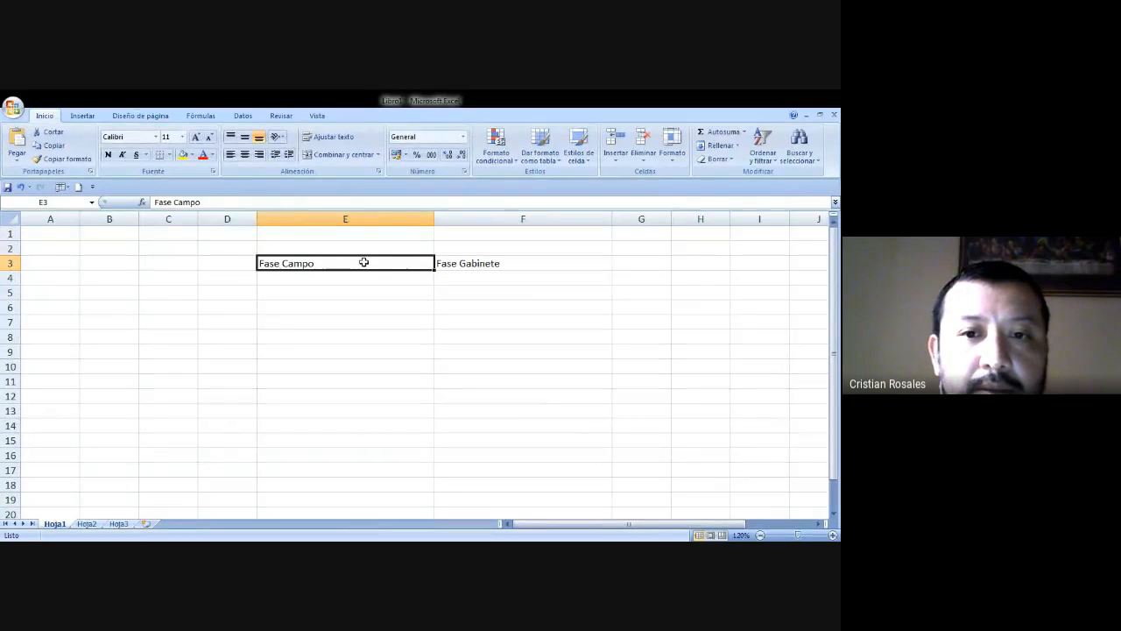
left_click_drag(363, 263, 582, 428)
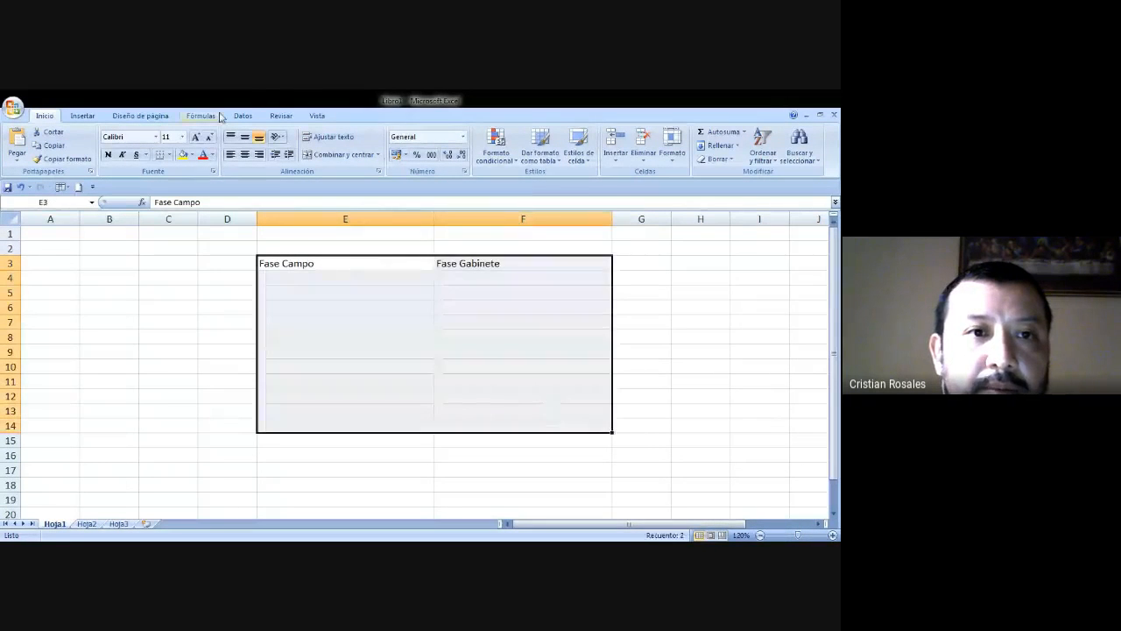
left_click(181, 137)
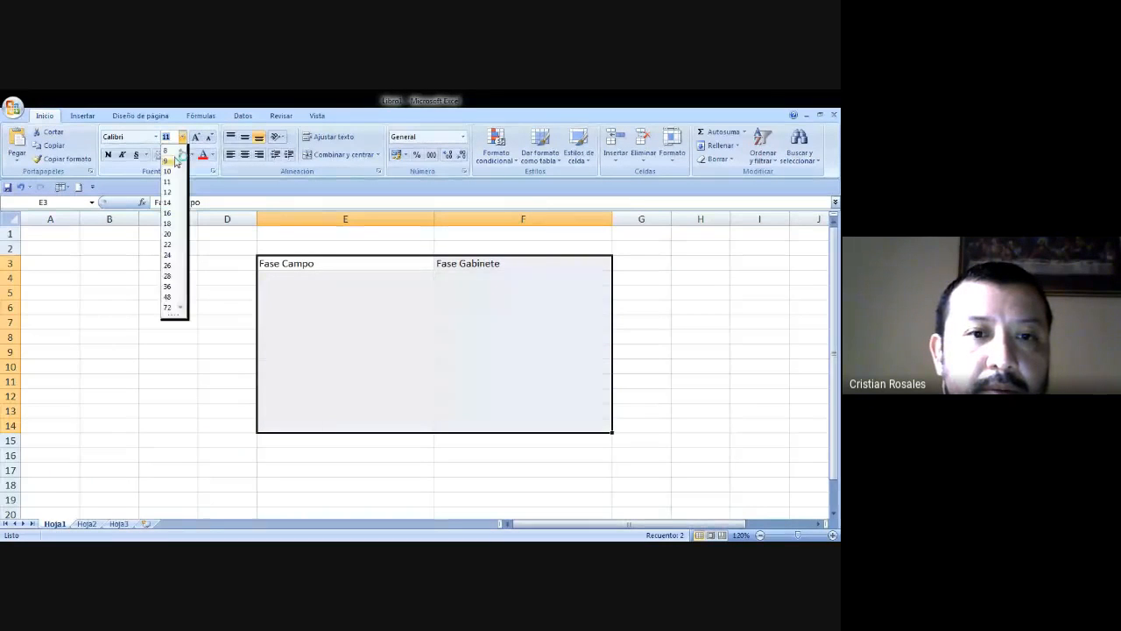
left_click(170, 245)
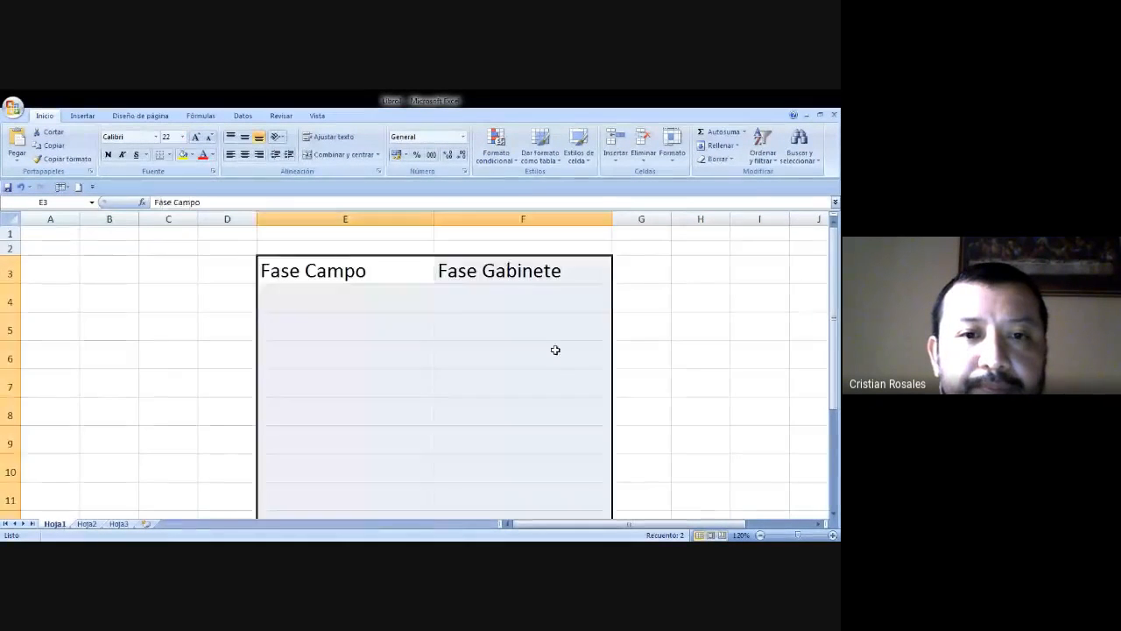
- Enter "Captura de Datos" in E4, under the "Fase Campo" heading
left_click(310, 293)
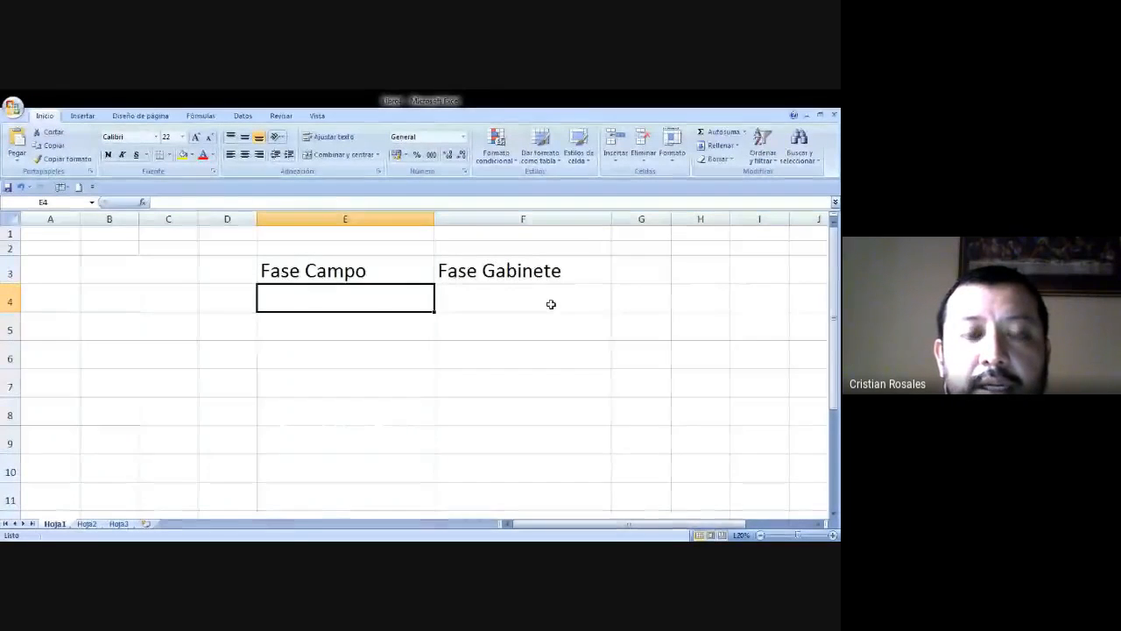
type("Ca")
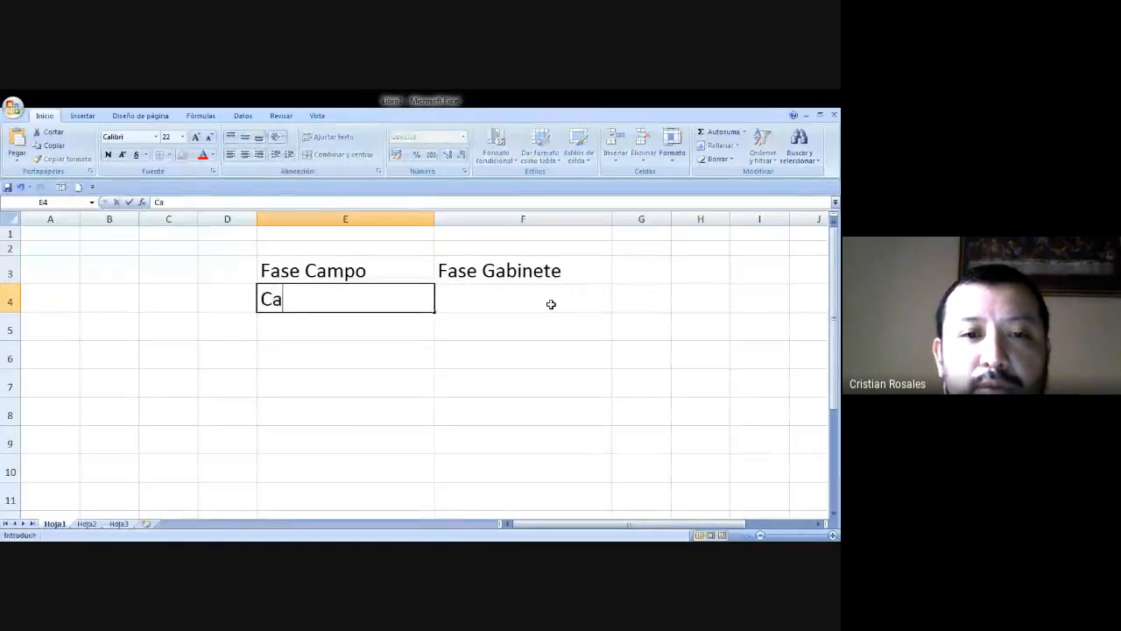
type("ptura de Datos")
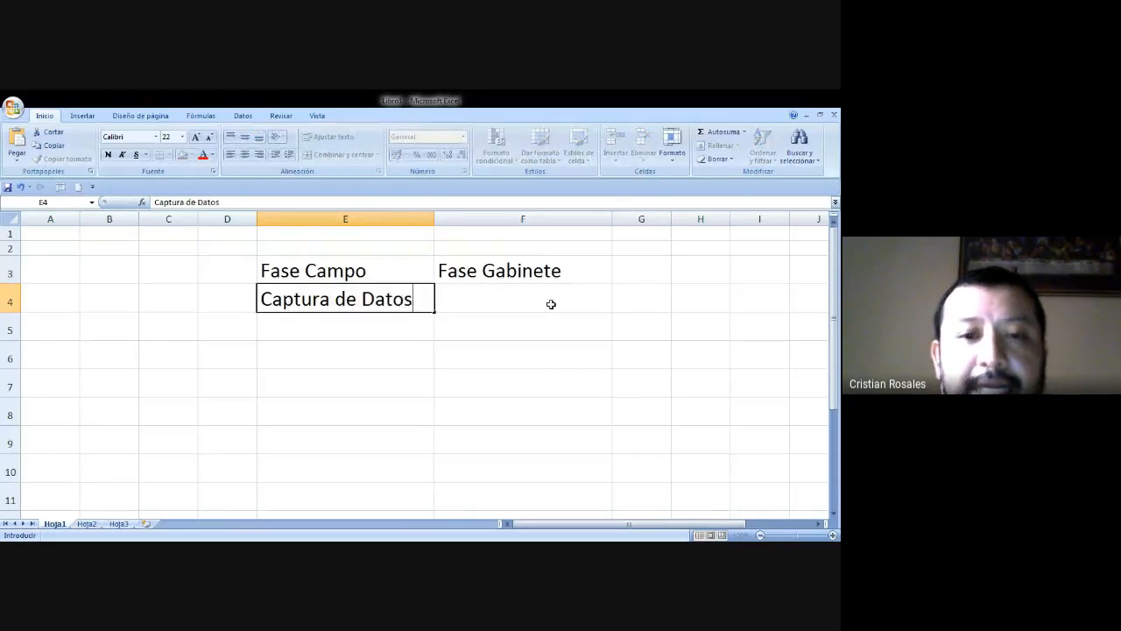
key("Return")
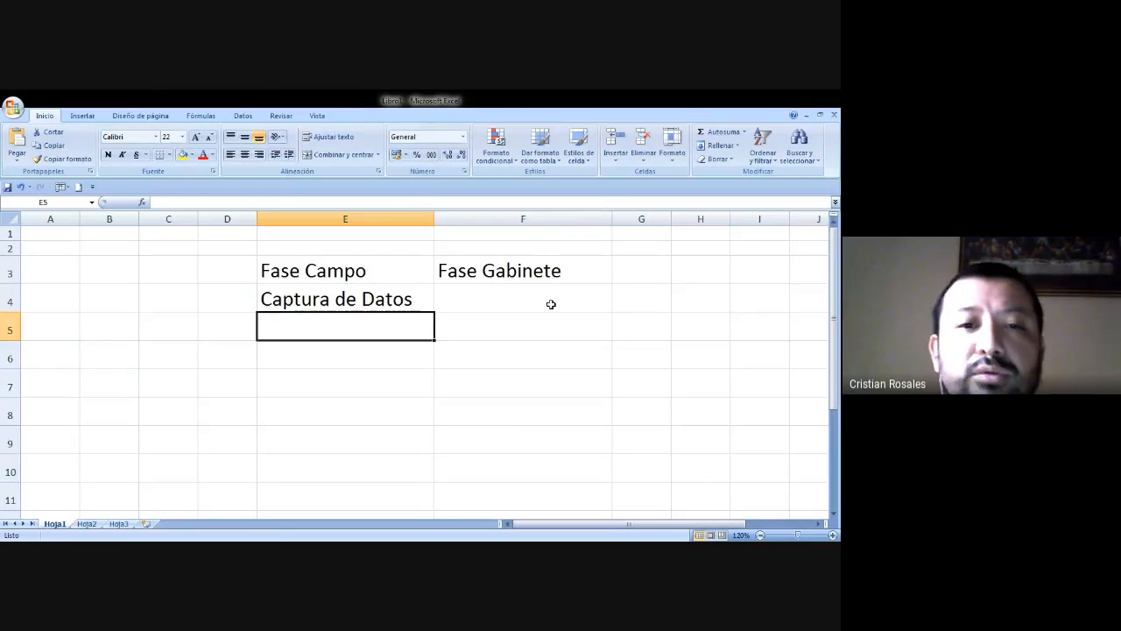
left_click(410, 276)
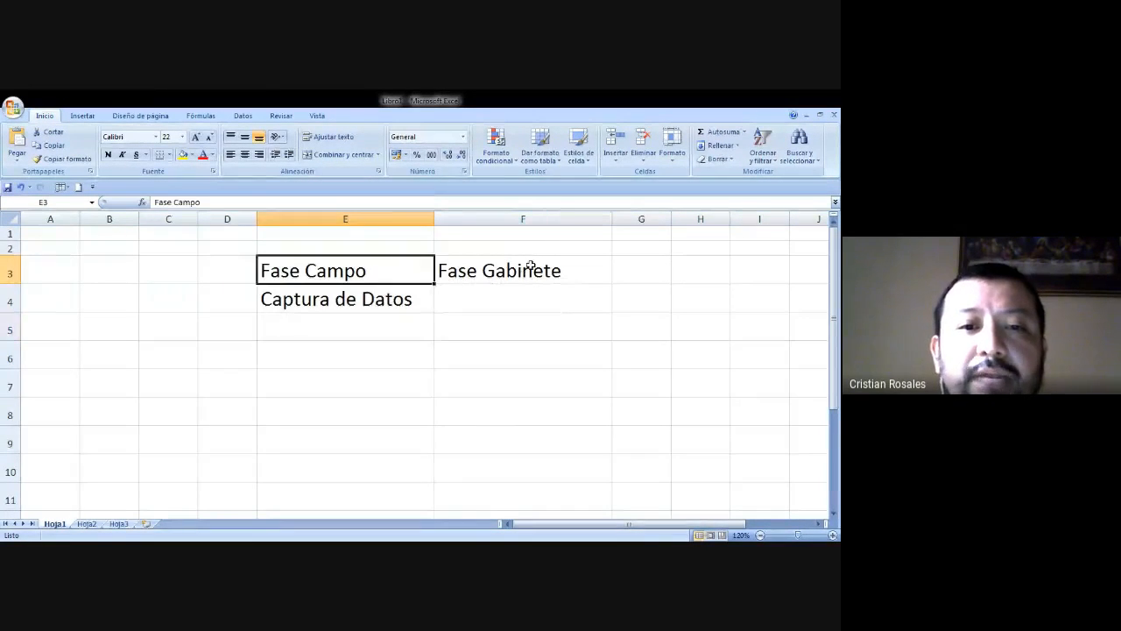
left_click(530, 267)
left_click(375, 306)
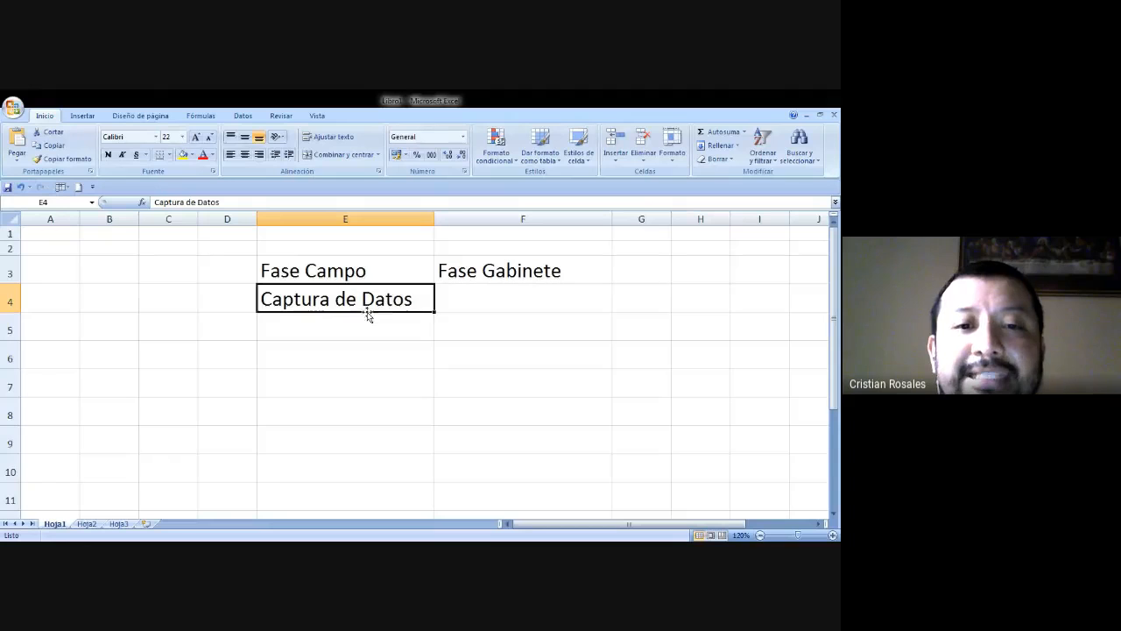
- Enter the heading "Previa" in C3 and list "Planifación" and "Logistica" below it in C4 and C5
left_click(151, 272)
type("Previa")
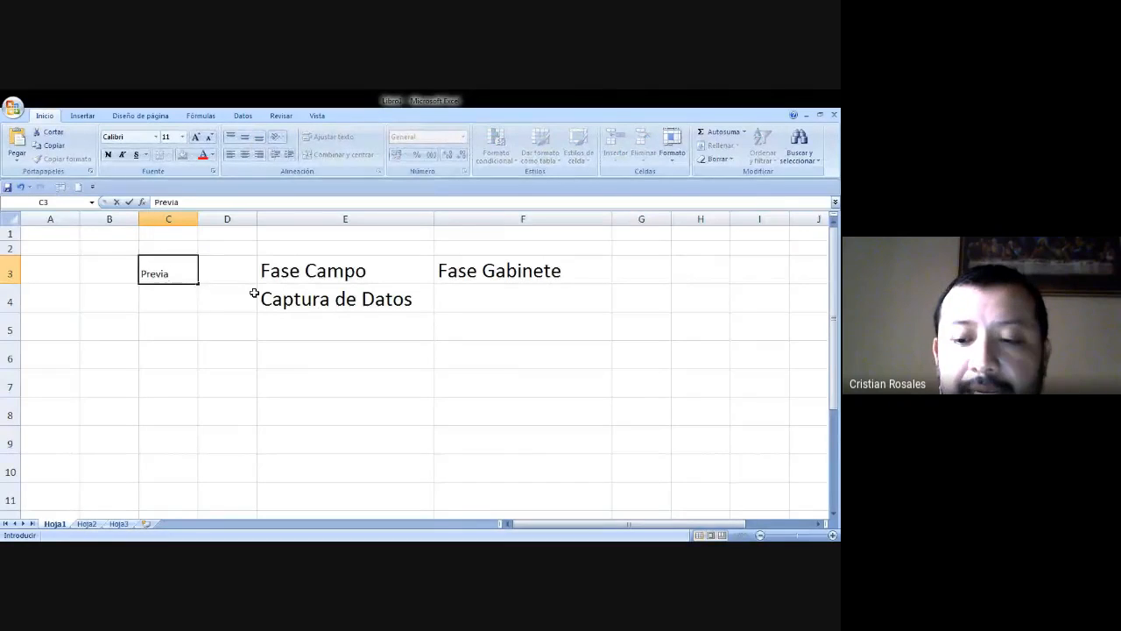
key("Return")
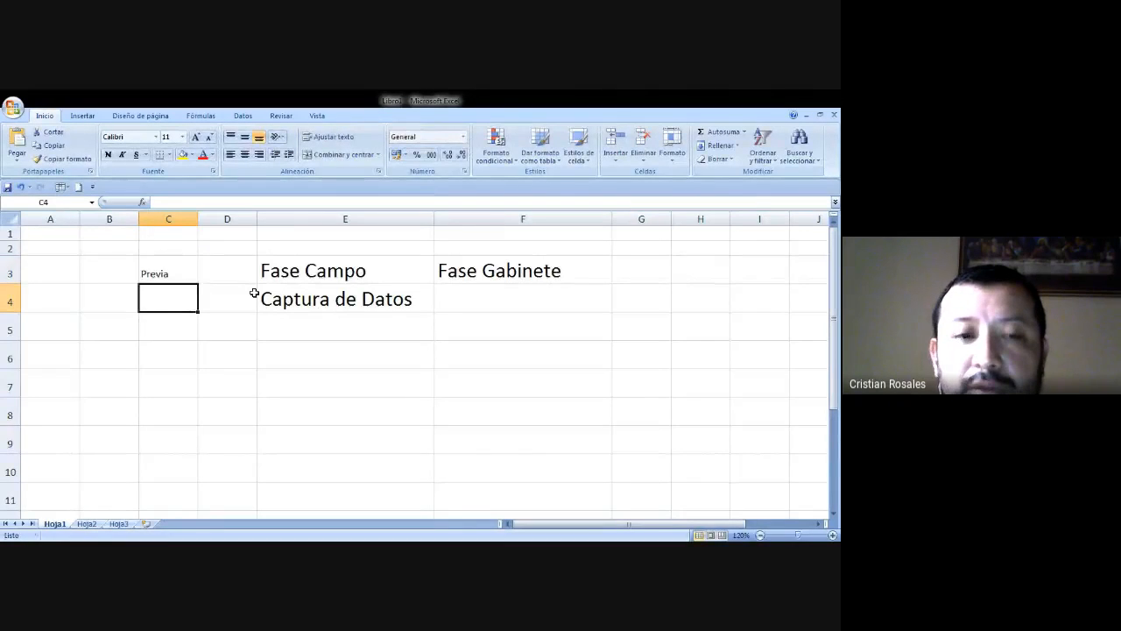
type("Pla")
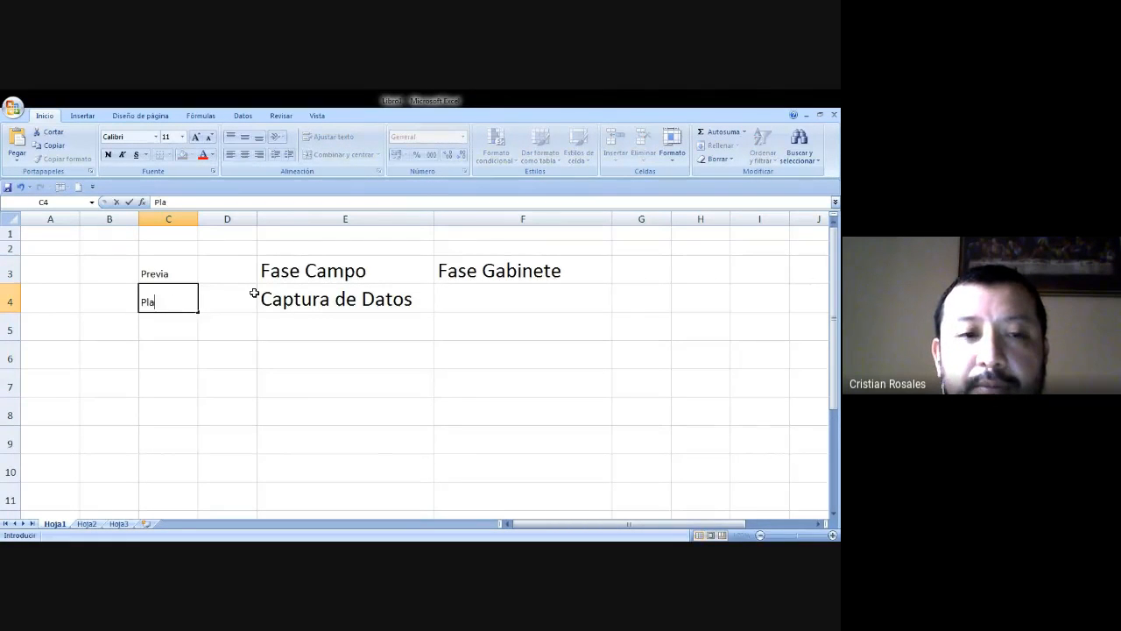
type("nifaci")
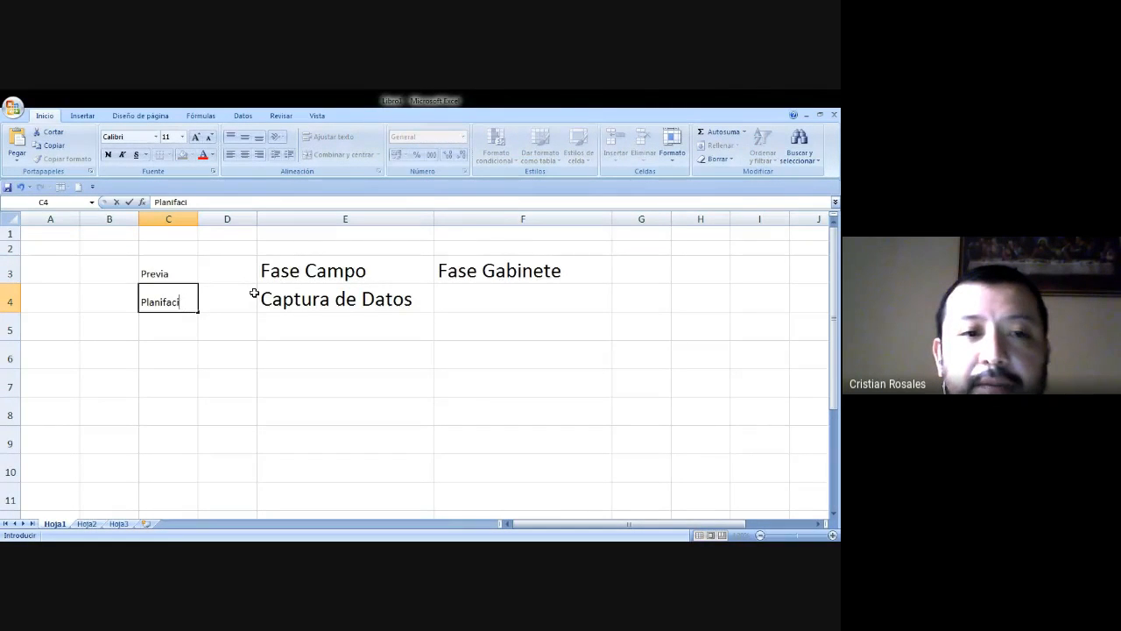
type("ón")
key("Return")
type("Lo")
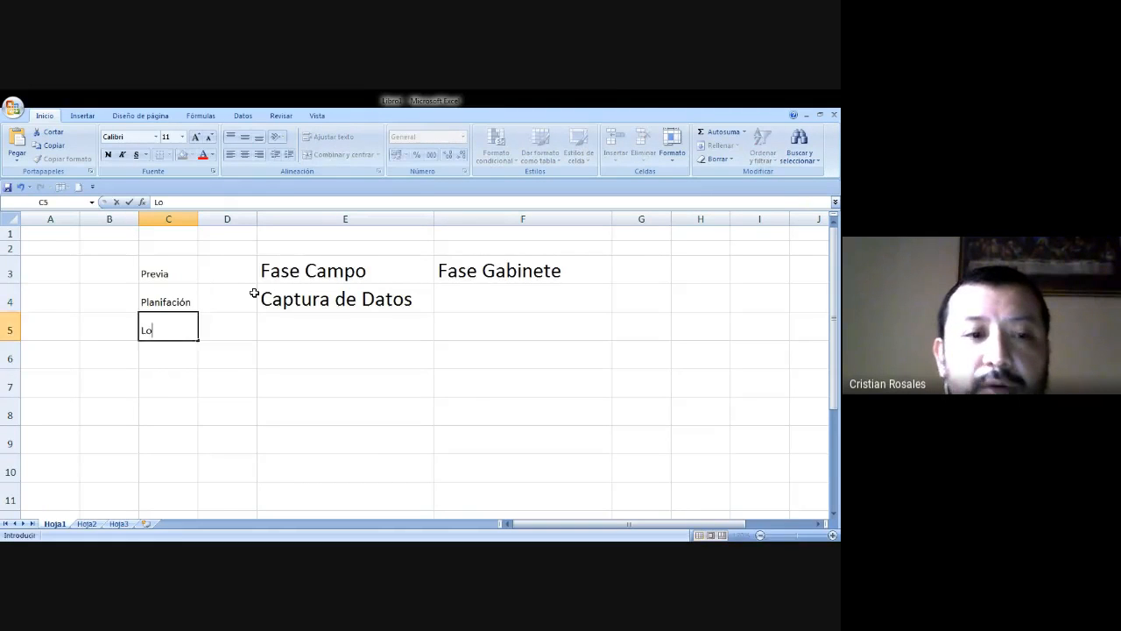
type("gistic")
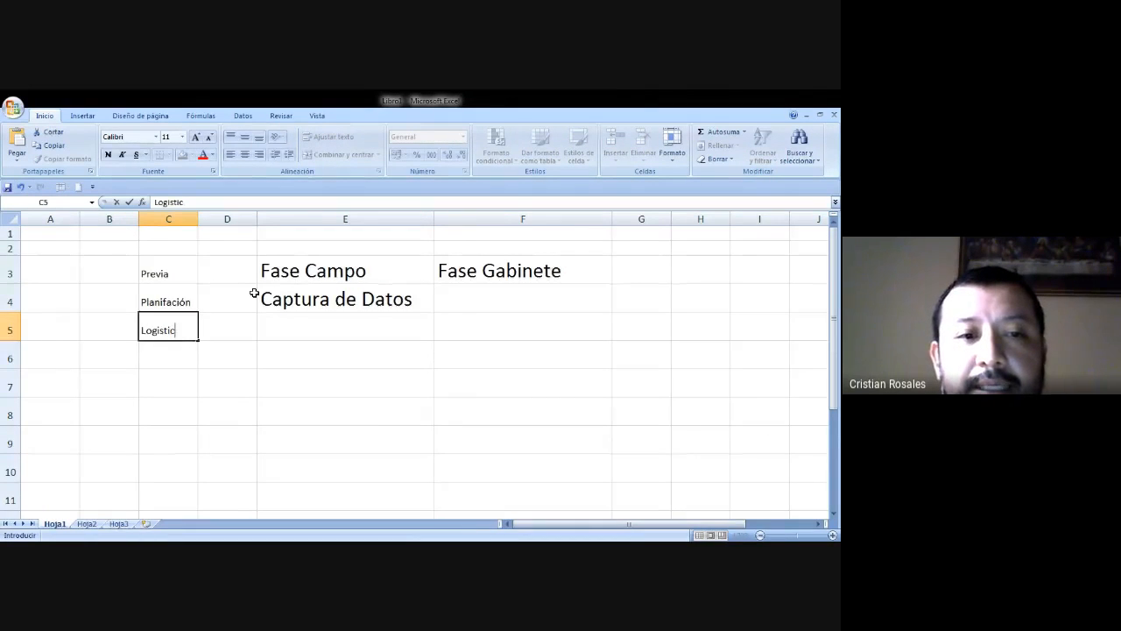
type("a")
key("Return")
- Enter "Preparación equipo" in C6 and fit the width of column C to its contents
type("Pra")
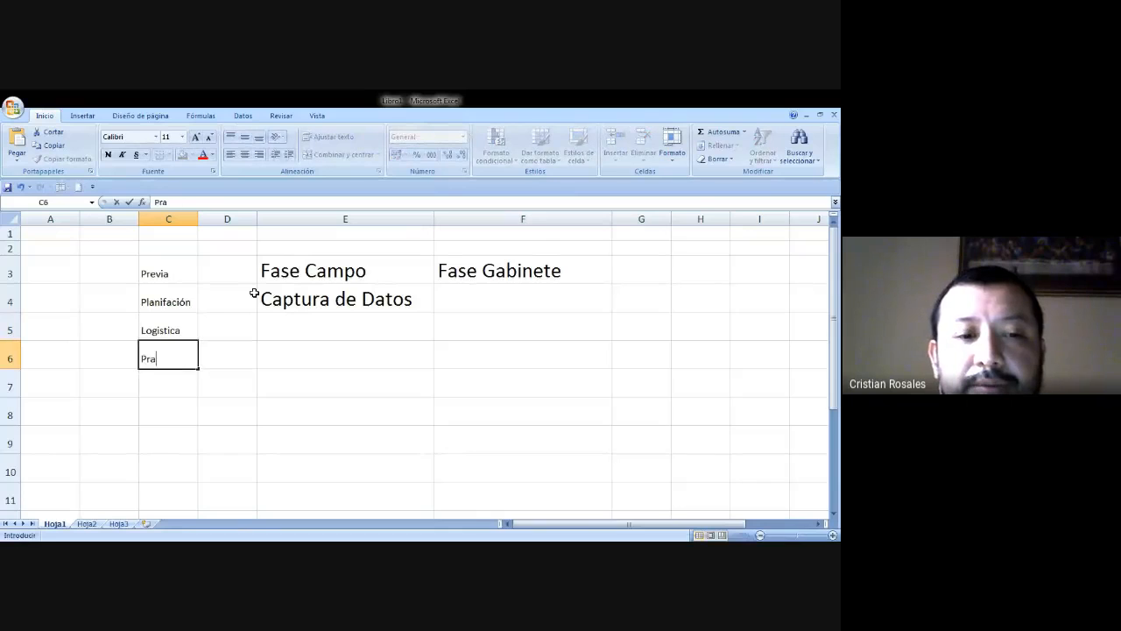
type("eparaicion")
key("BackSpace")
key("BackSpace")
key("BackSpace")
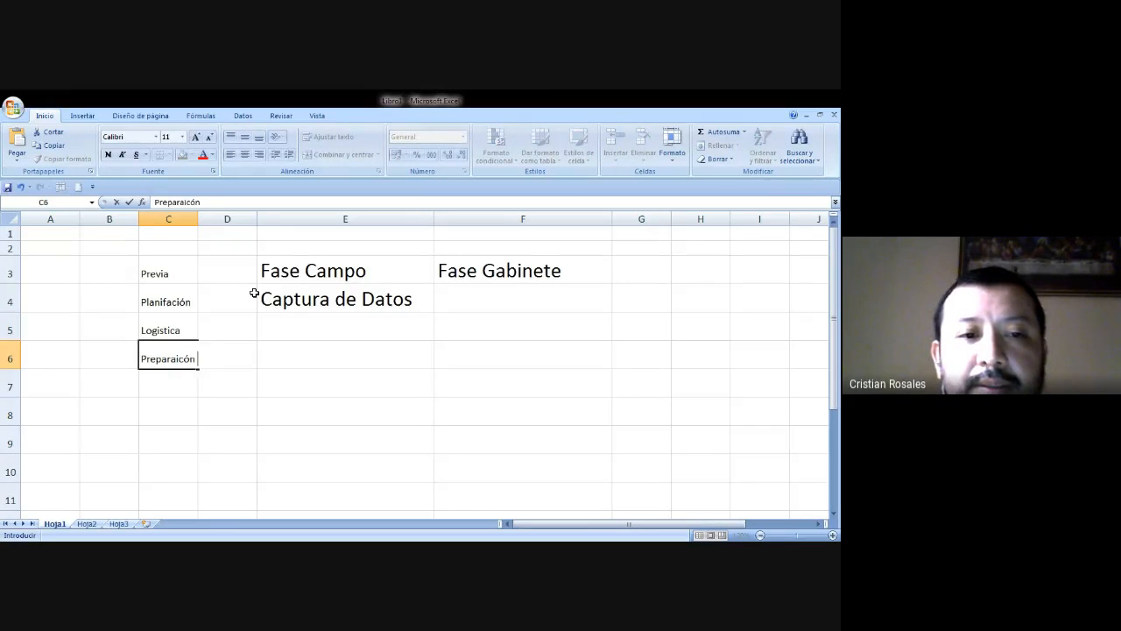
key("BackSpace")
key("BackSpace")
type("ción e")
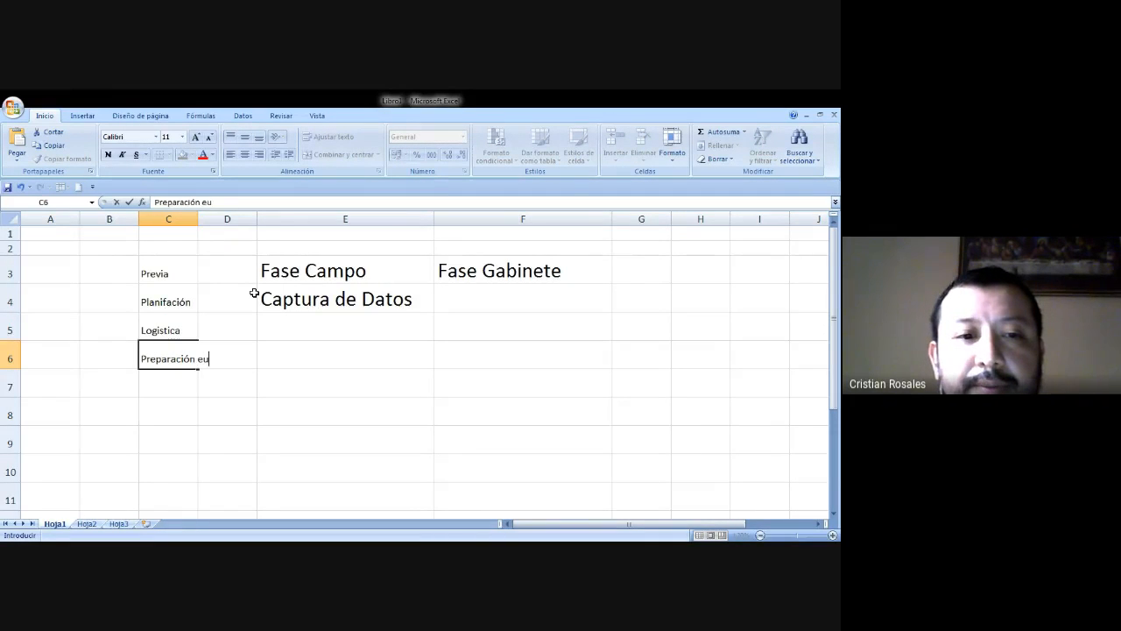
type("quipo")
key("Return")
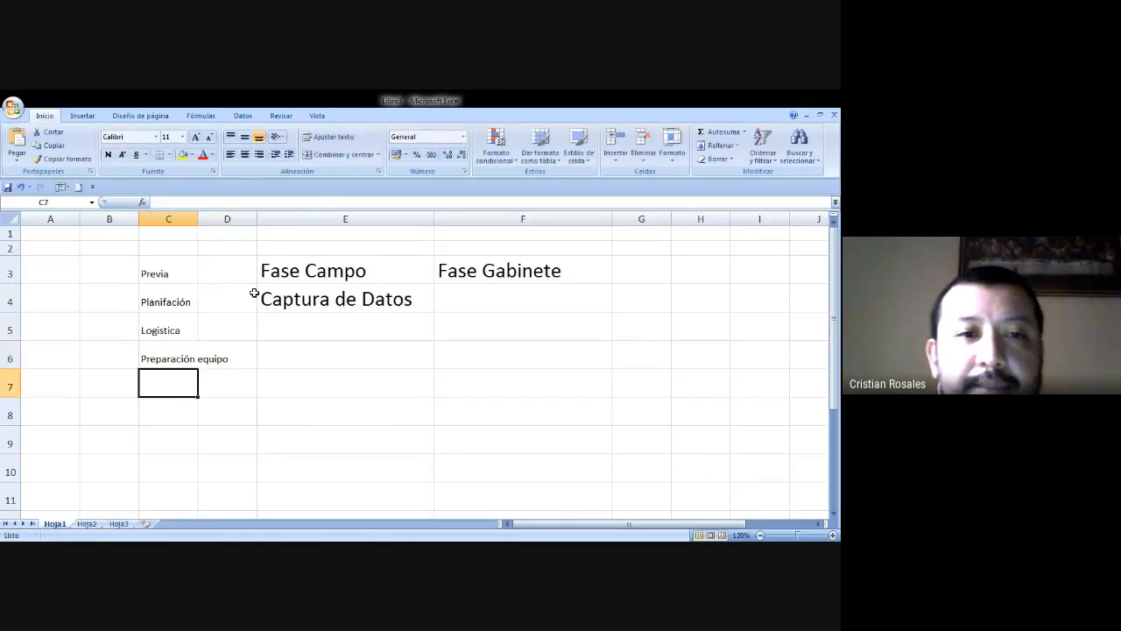
double_click(198, 218)
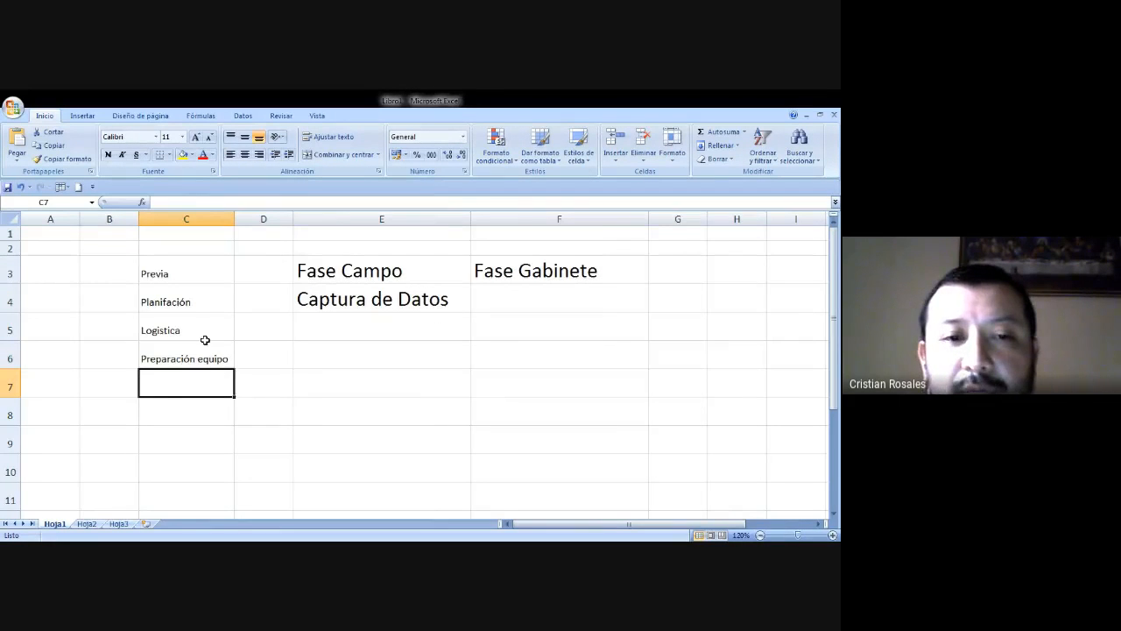
left_click(350, 300)
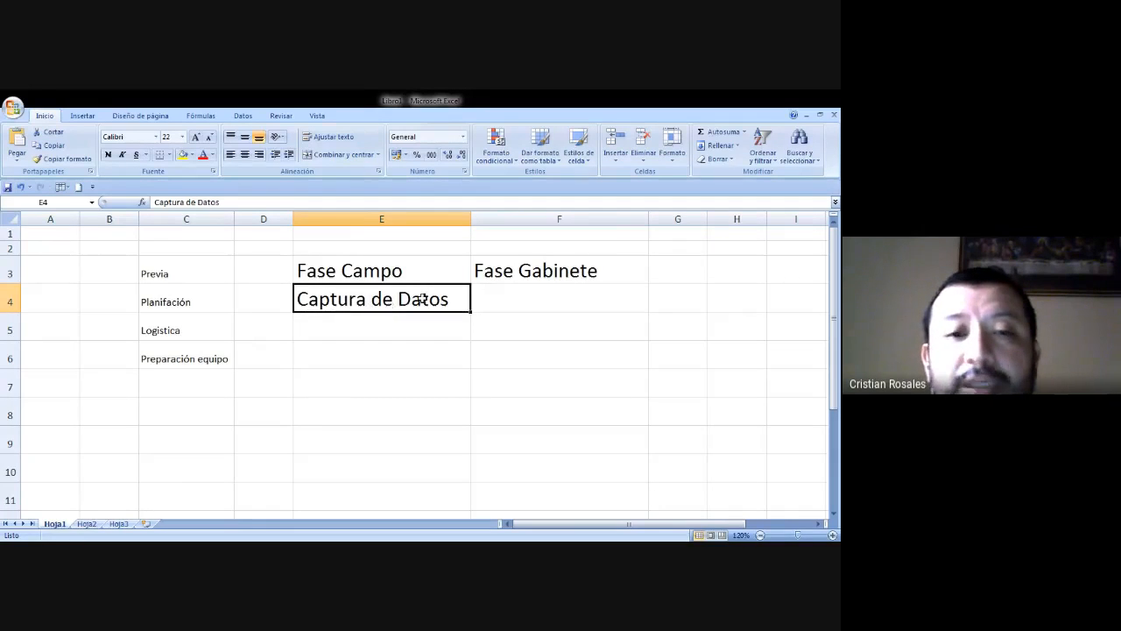
left_click(601, 269)
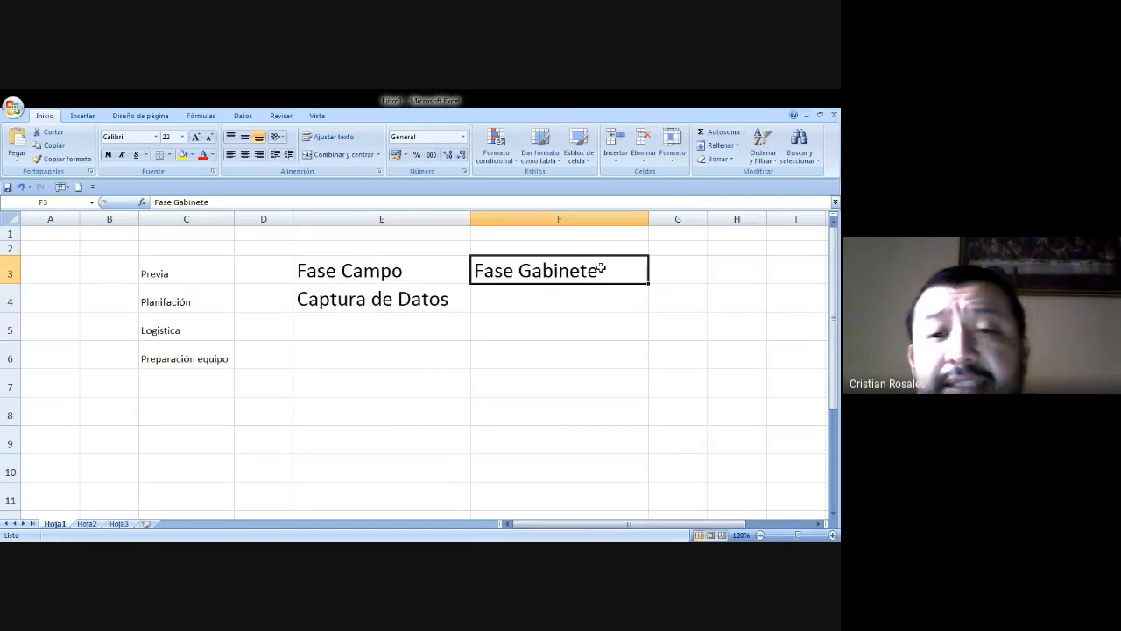
- Enter "Vaciado Información" in F4, under the "Fase Gabinete" heading, and widen column F to fit the text
left_click(597, 302)
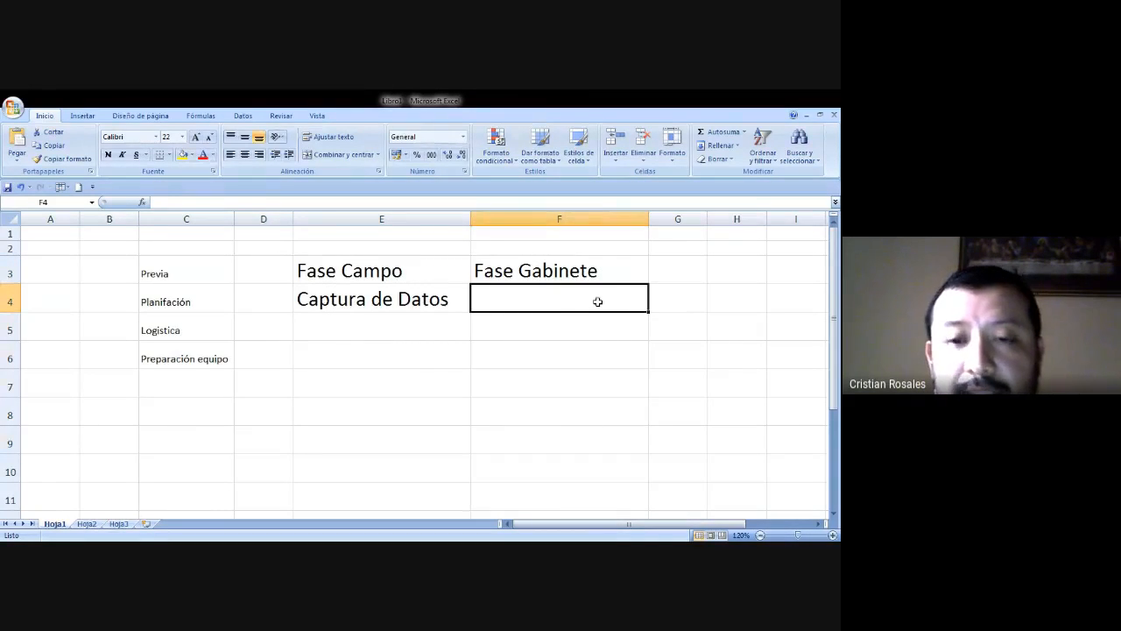
type("Vaciado ")
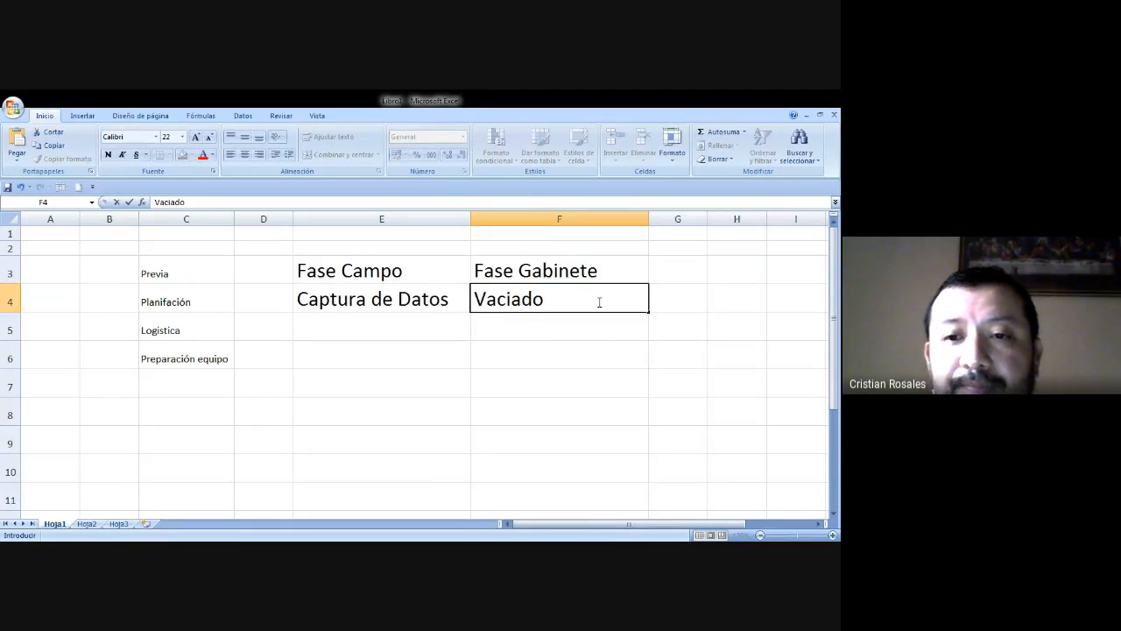
type("Información")
key("Return")
left_click_drag(650, 219, 663, 220)
- Enter "Ordenar Información" in F5 as the second activity of the "Fase Gabinete" column
type("or")
key("BackSpace")
key("BackSpace")
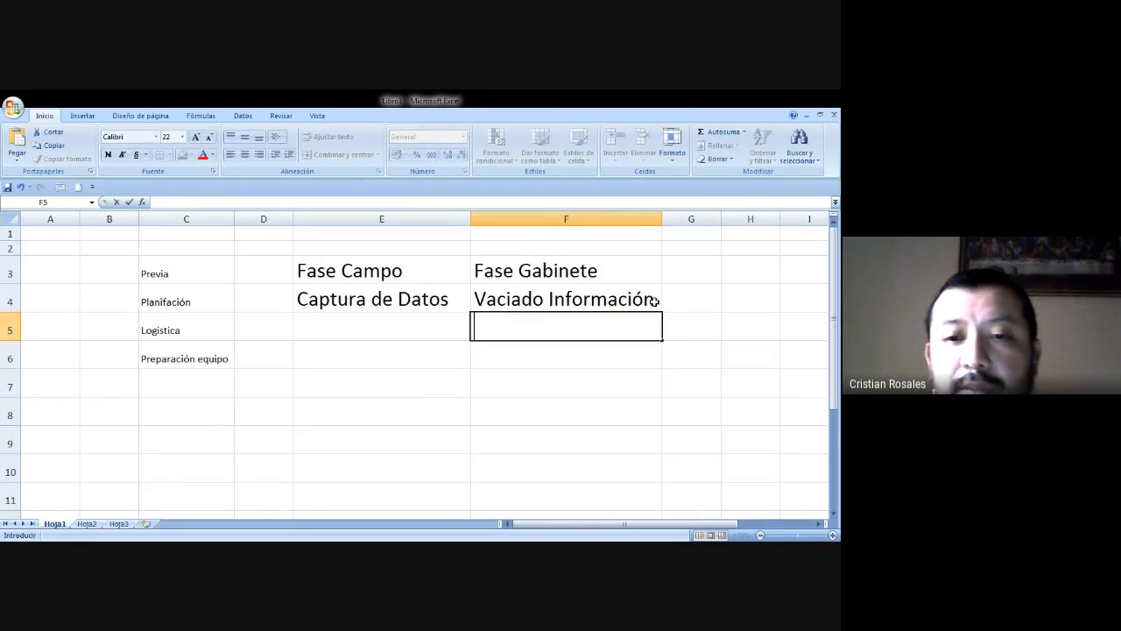
type("Ordenar la")
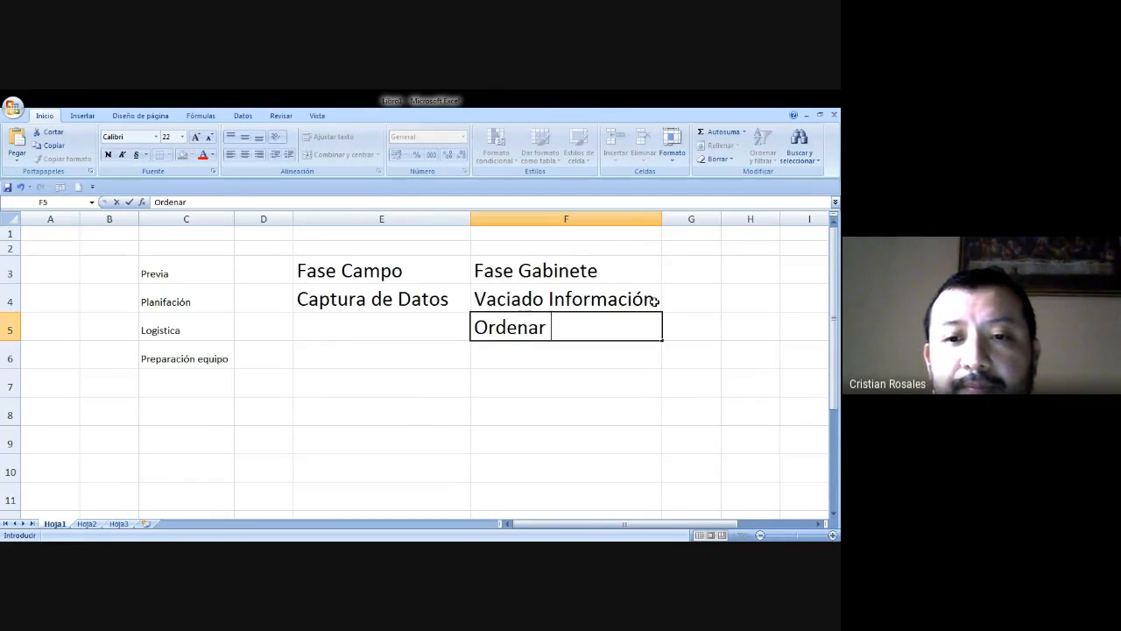
key("BackSpace")
type("nformaci´p")
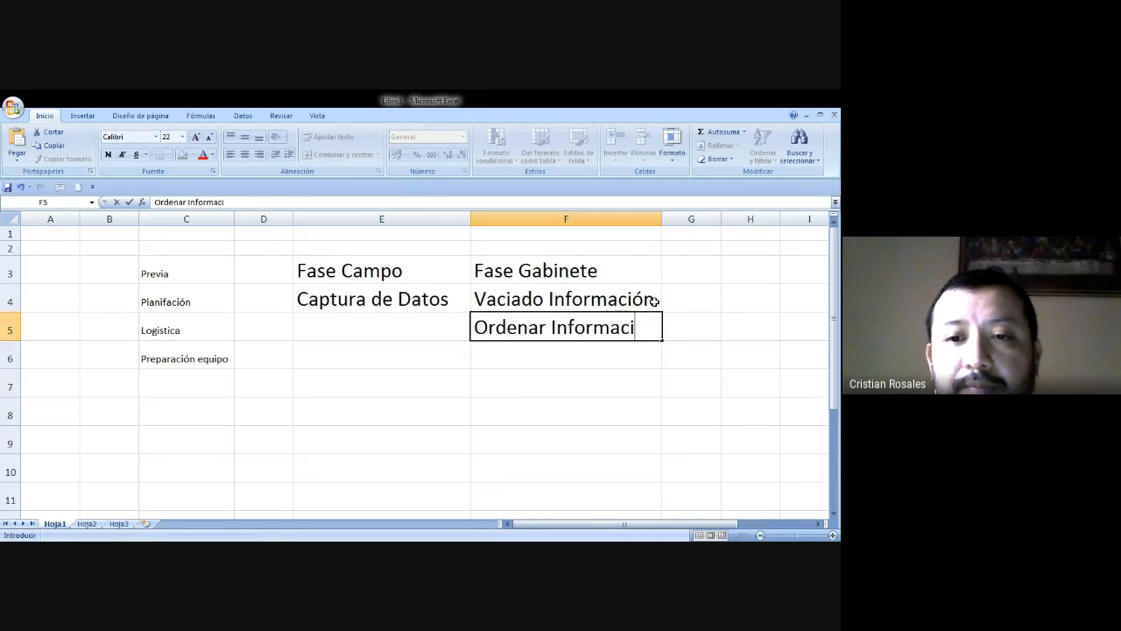
key("BackSpace")
key("BackSpace")
type("ón")
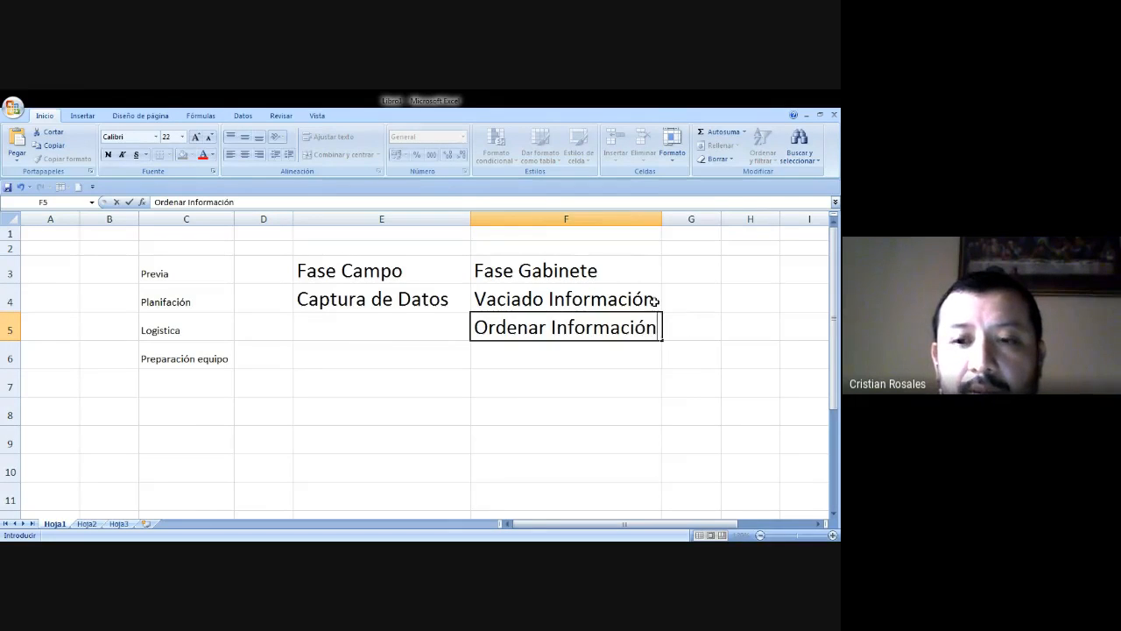
key("Return")
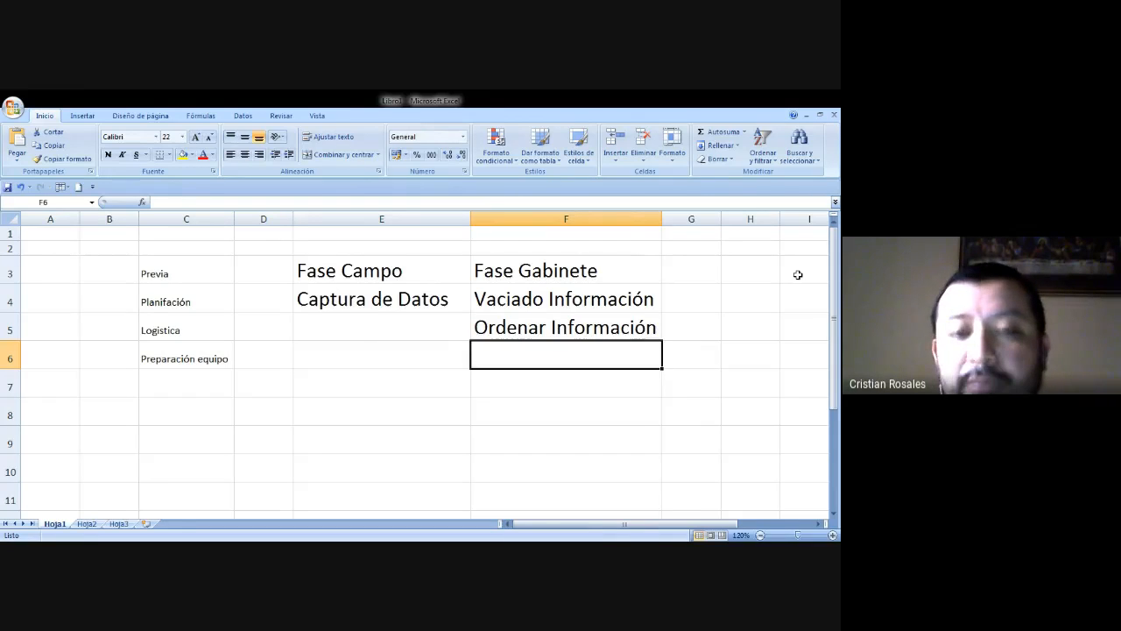
- Enter "Análisis Información" in F6 as the third activity under "Fase Gabinete"
type("A")
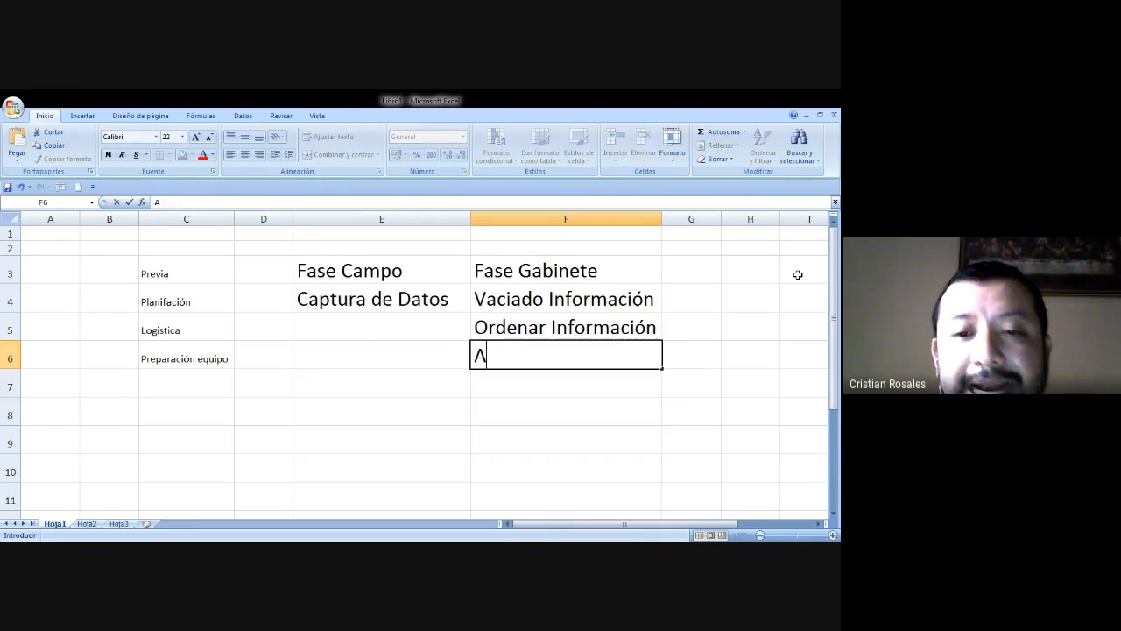
type("n")
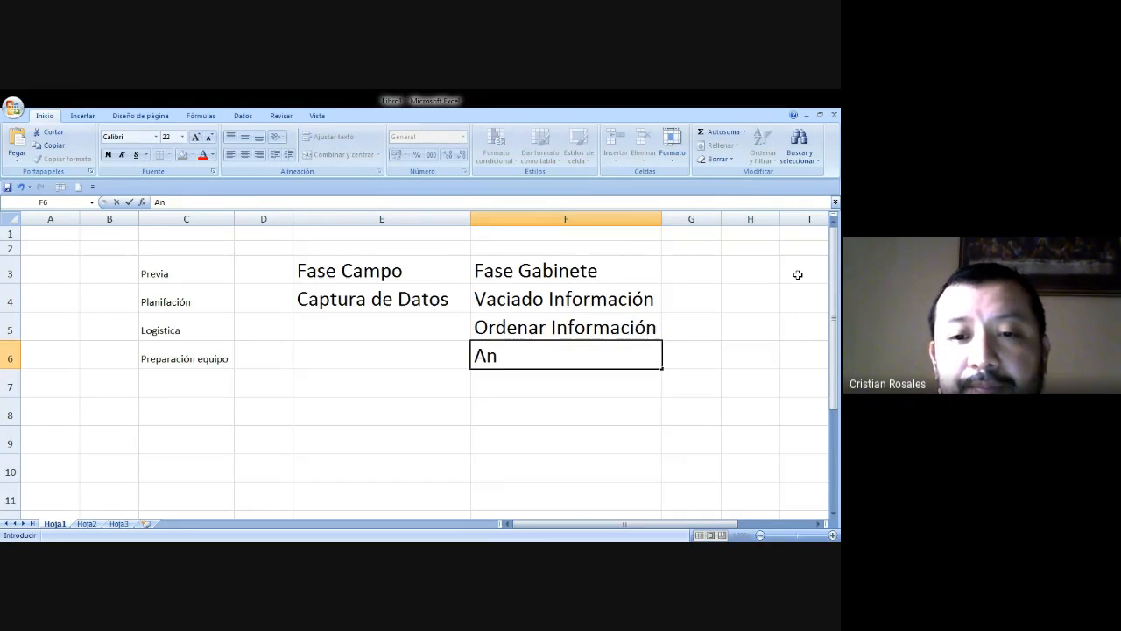
type("pa")
key("BackSpace")
key("BackSpace")
type("al")
key("BackSpace")
key("BackSpace")
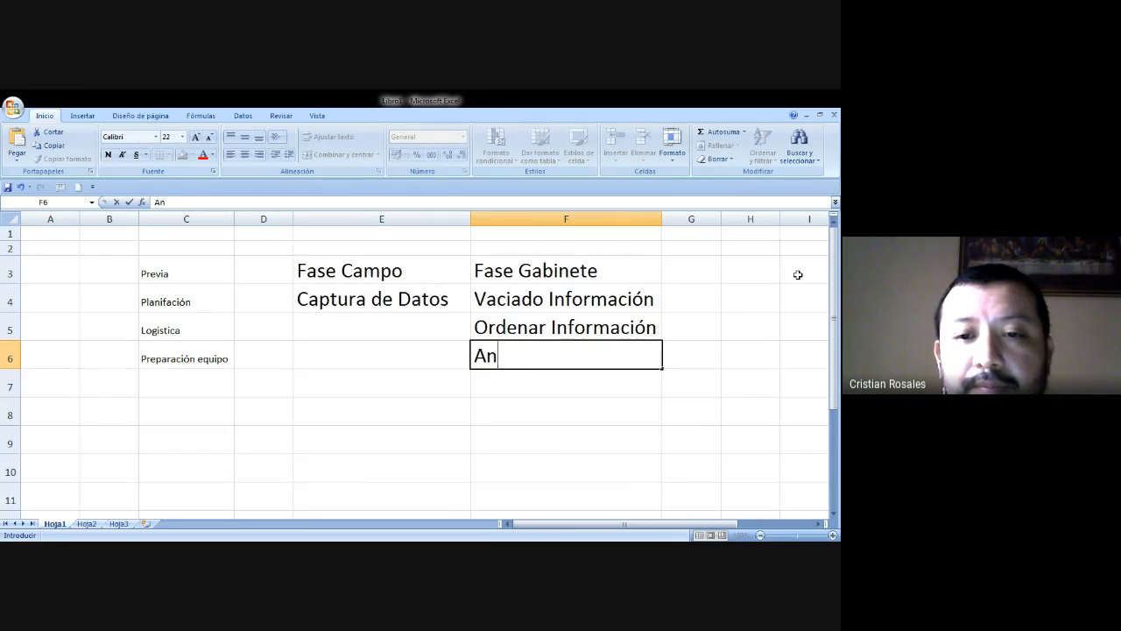
type("á")
key("BackSpace")
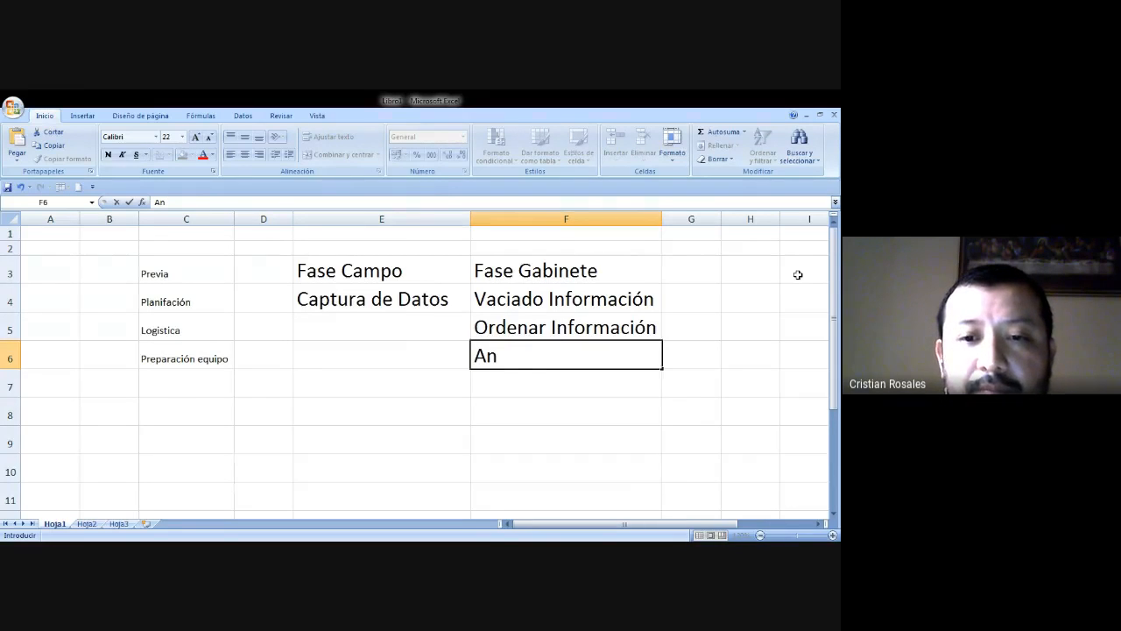
type("álisis ")
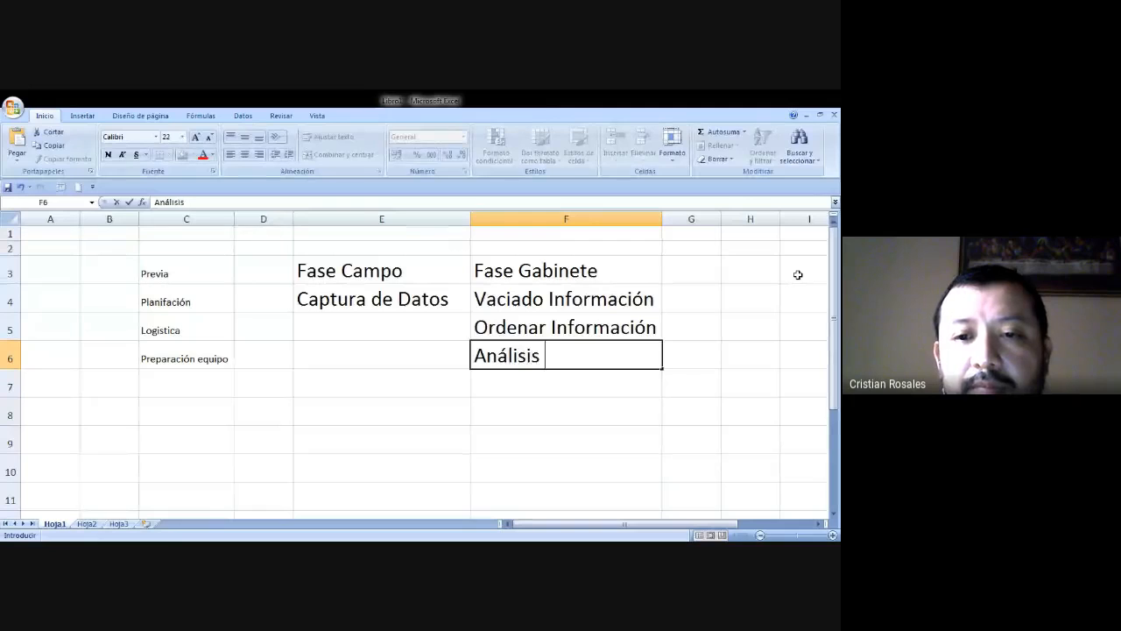
type("Información")
key("Return")
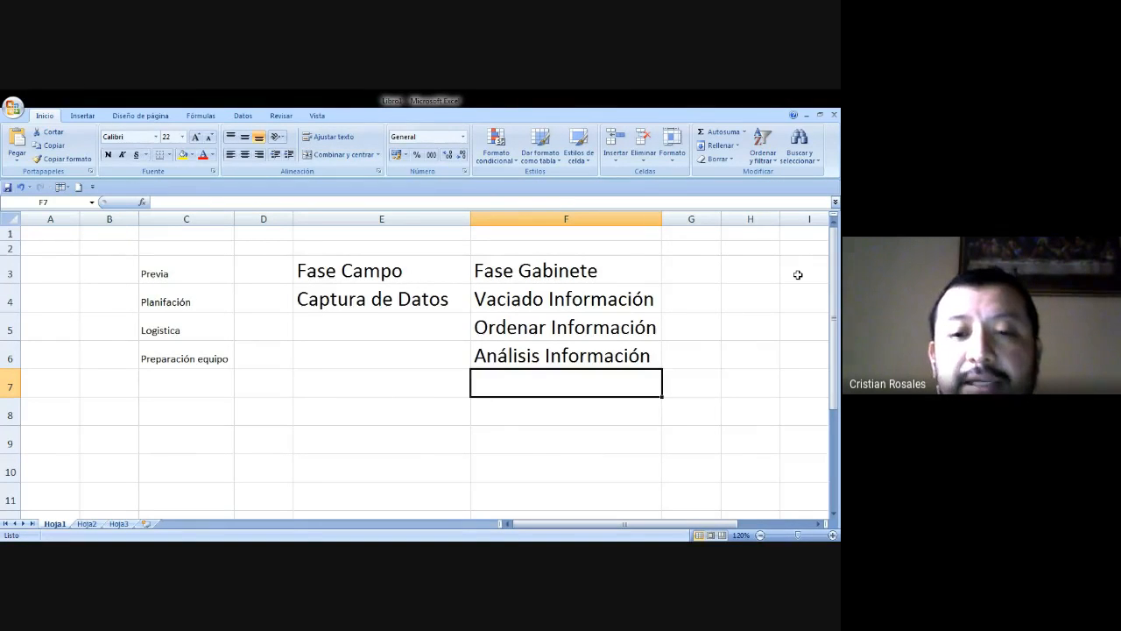
- Enter "Procesar Información" in F7 as the fourth activity under "Fase Gabinete"
type("Pr")
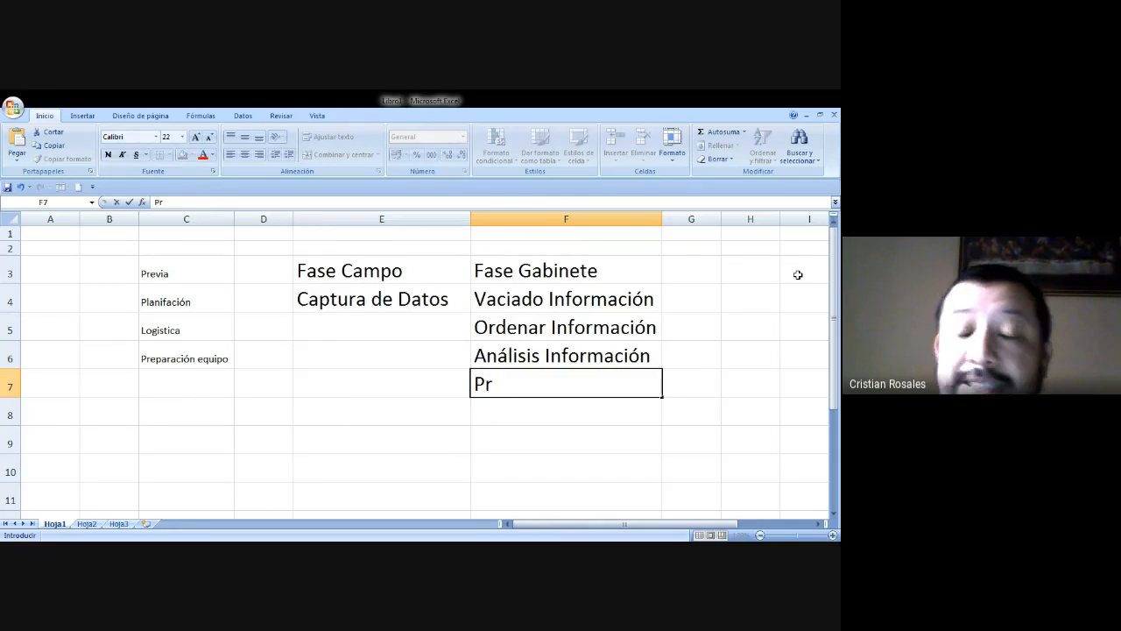
type("os")
key("BackSpace")
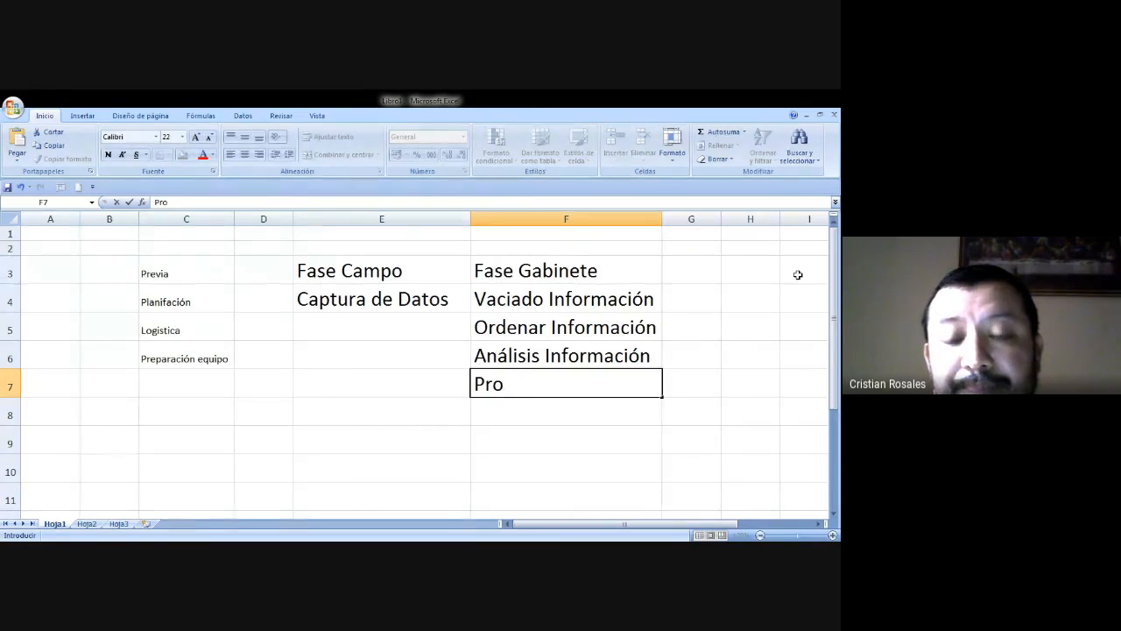
type("c")
type("esar ")
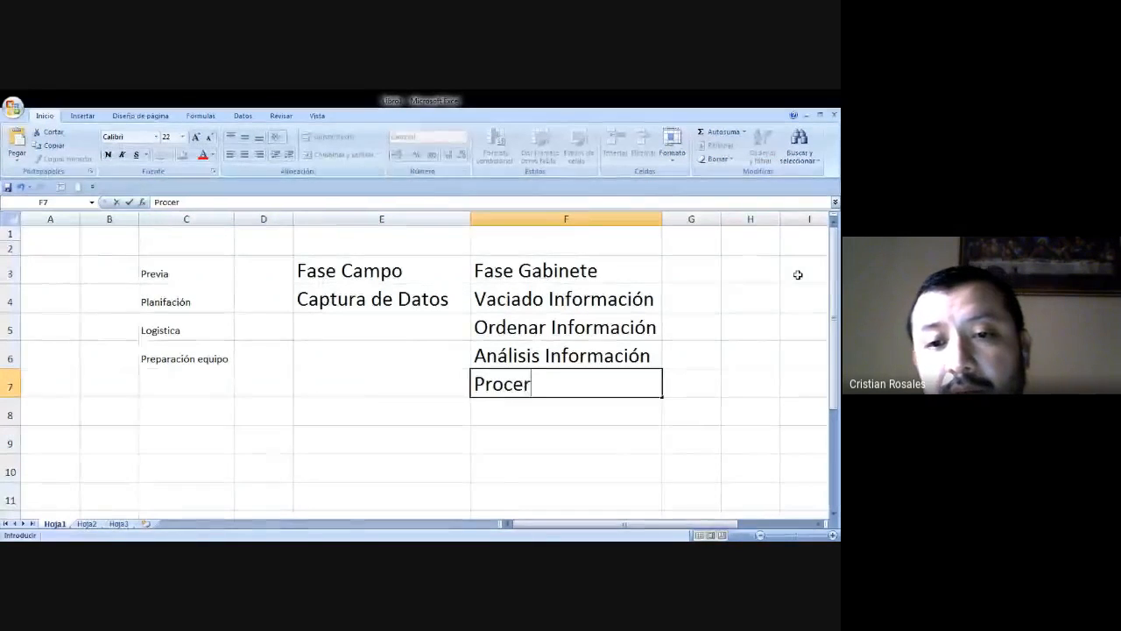
type("Informai")
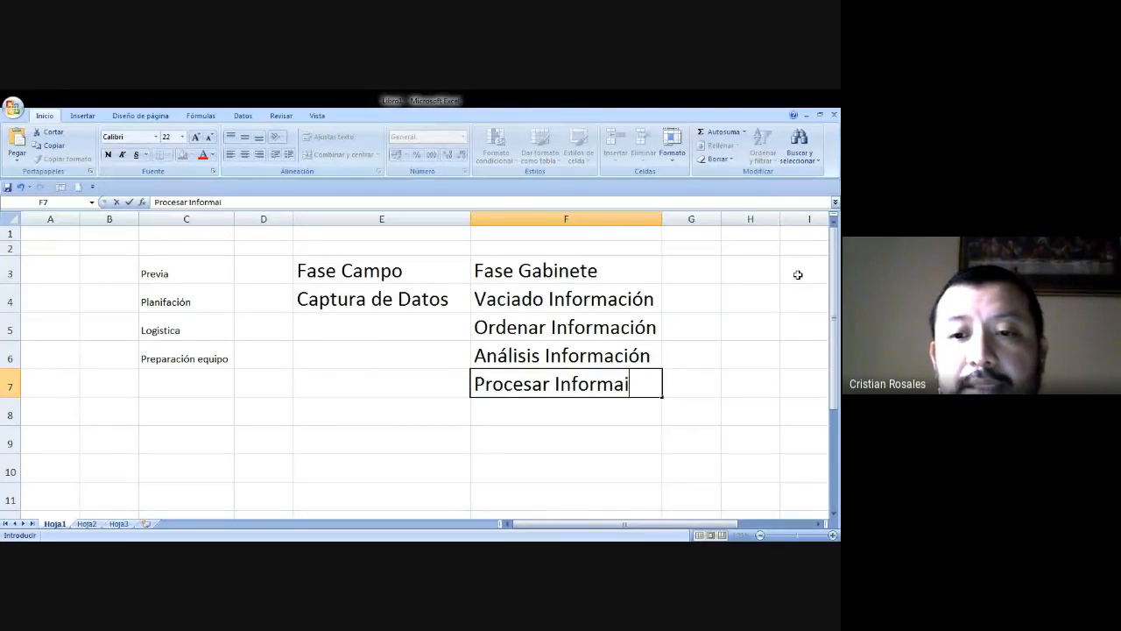
key("BackSpace")
key("BackSpace")
type("ación")
key("BackSpace")
key("BackSpace")
type("i")
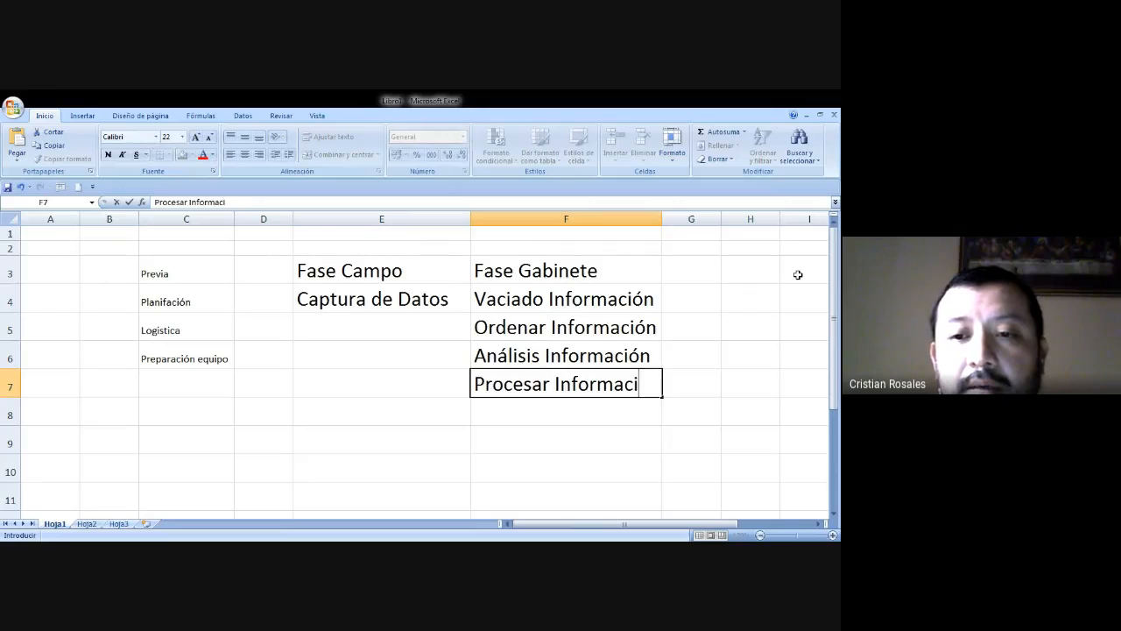
type("ón")
key("Return")
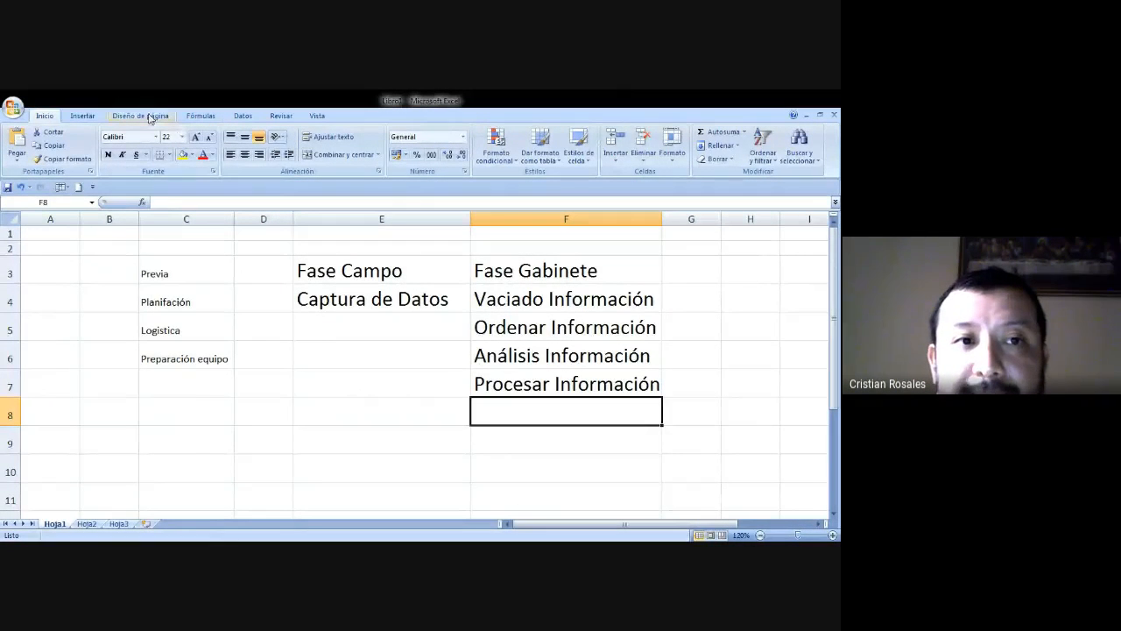
left_click(86, 116)
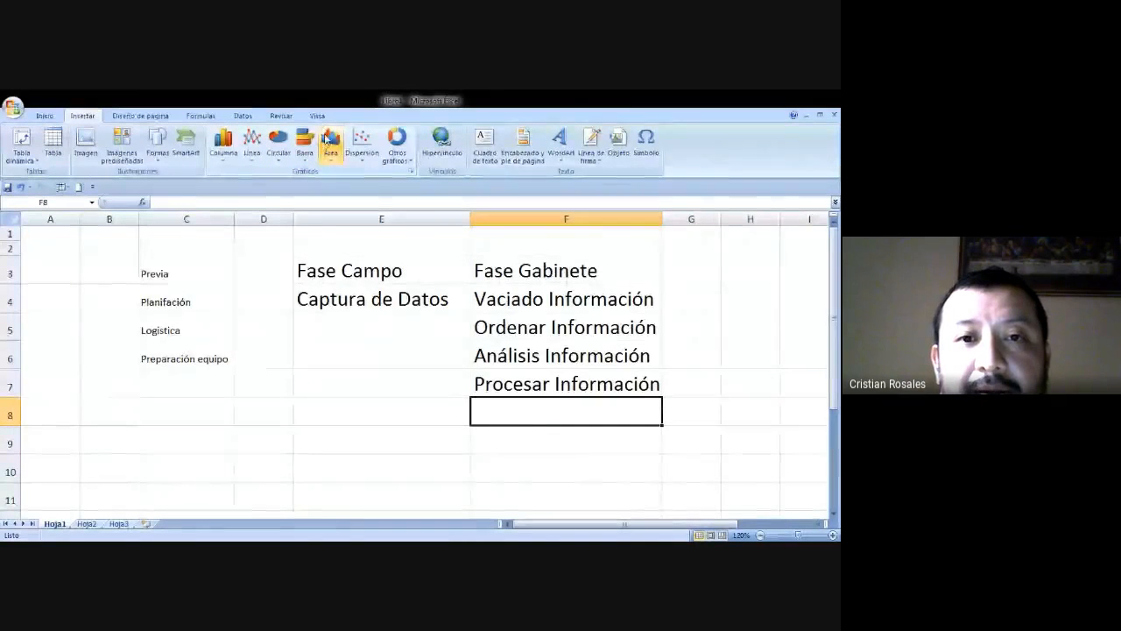
left_click(411, 164)
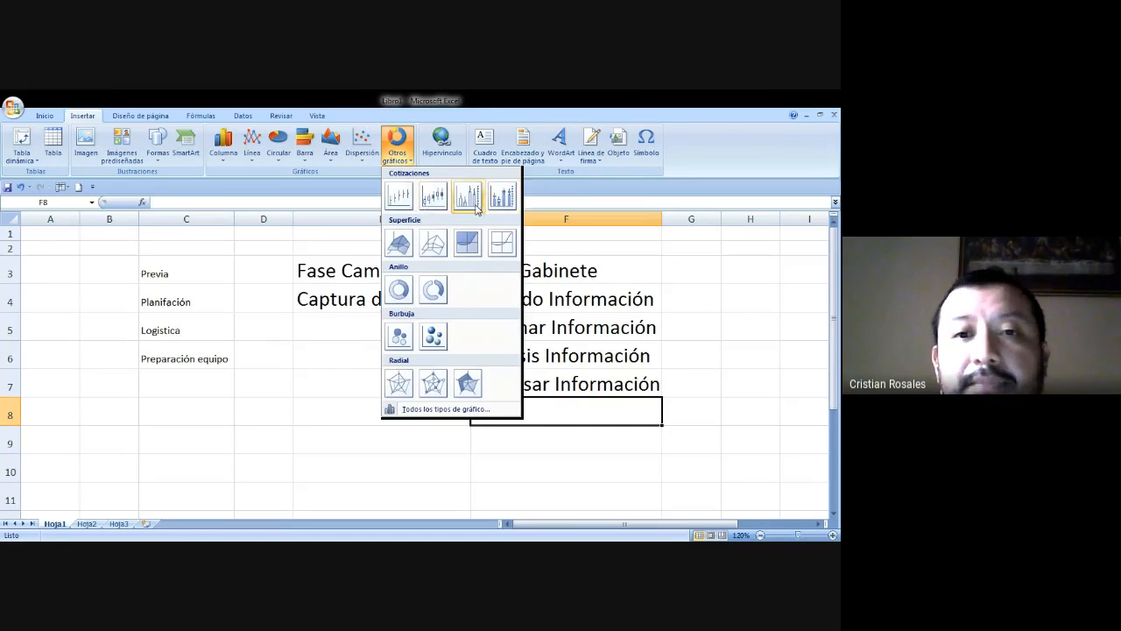
left_click(366, 255)
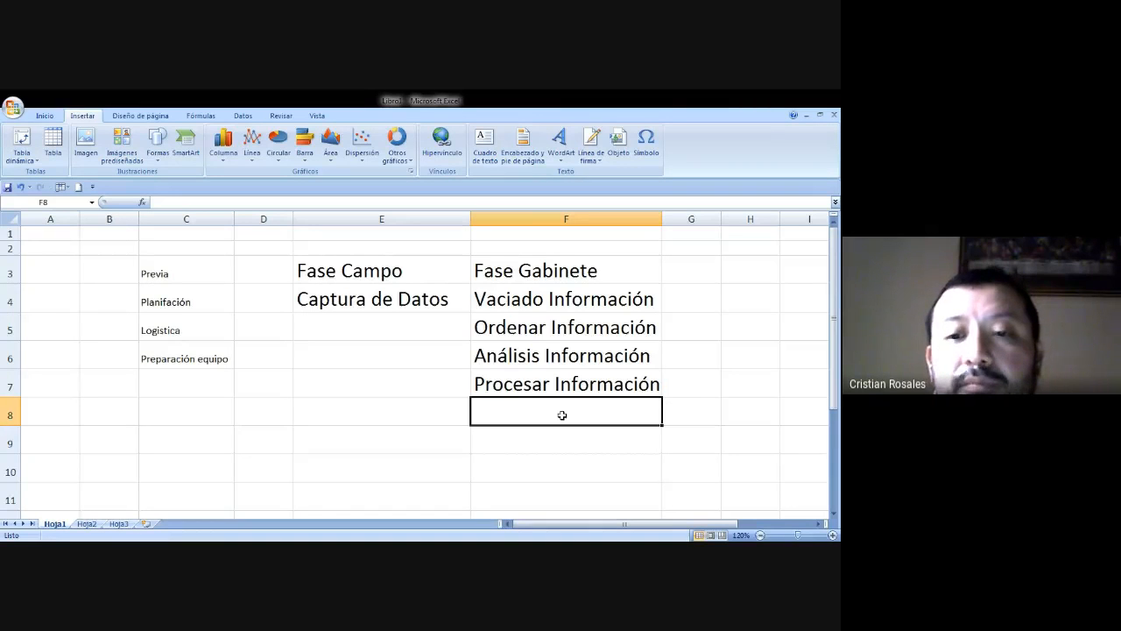
left_click(556, 388)
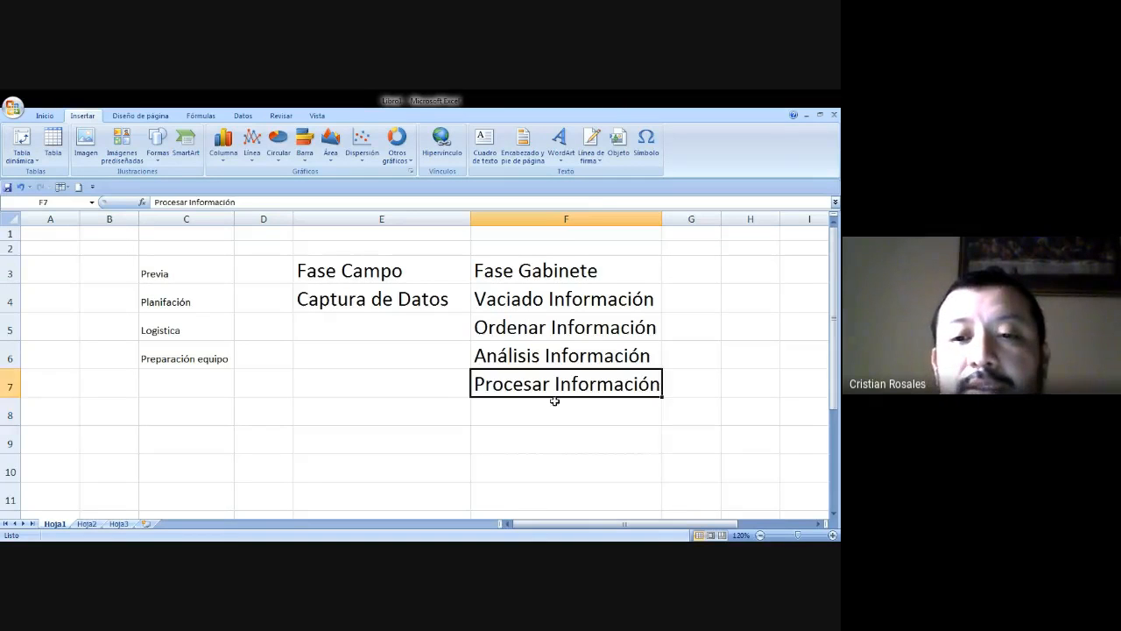
- Enter "Despliegue Información" in F8 and fit the width of column F to its contents
left_click(559, 407)
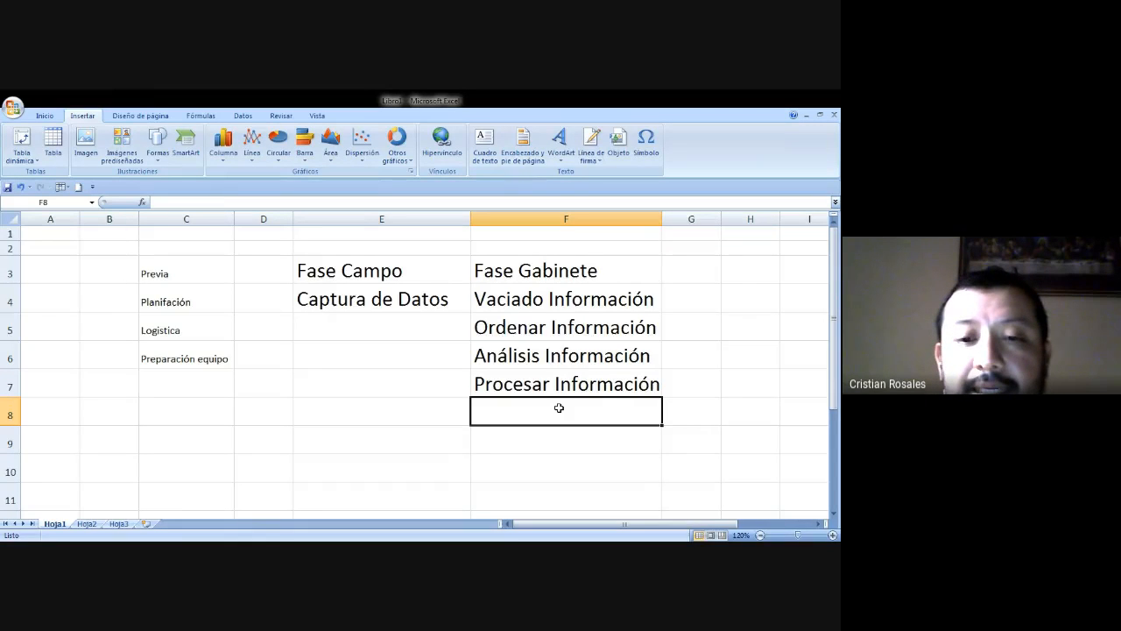
type("Despl")
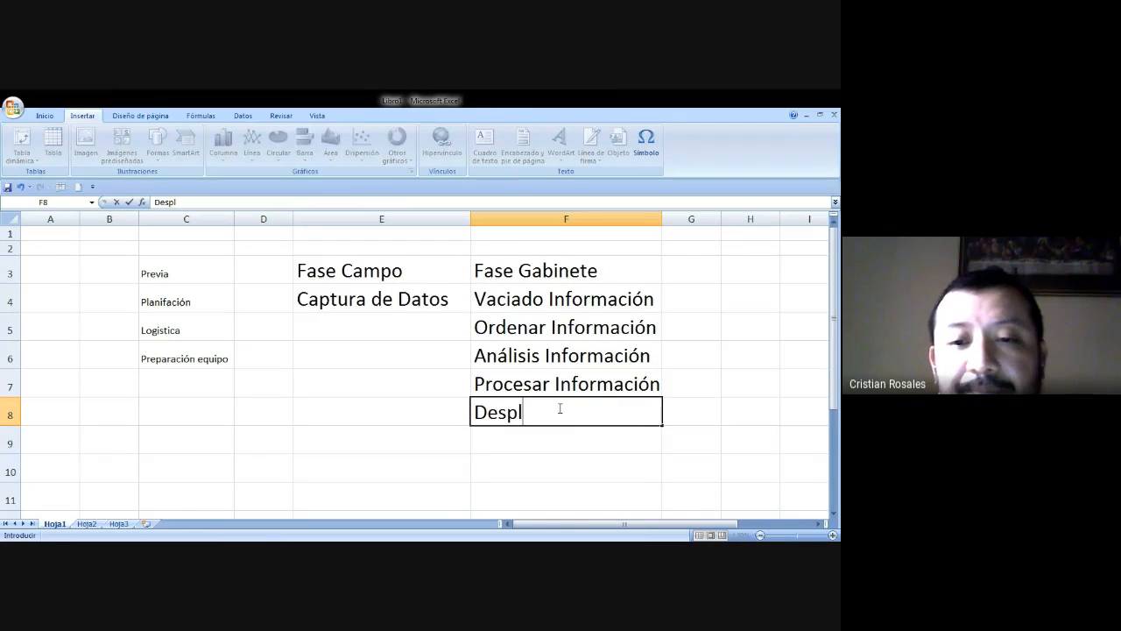
type("iegue Inf")
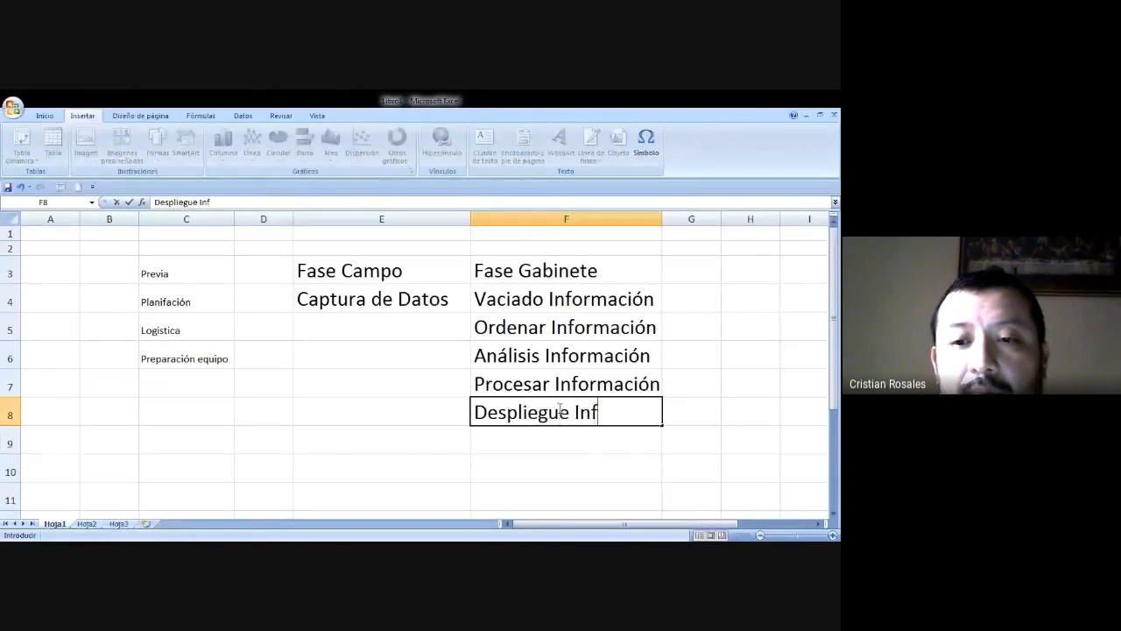
type("ormación")
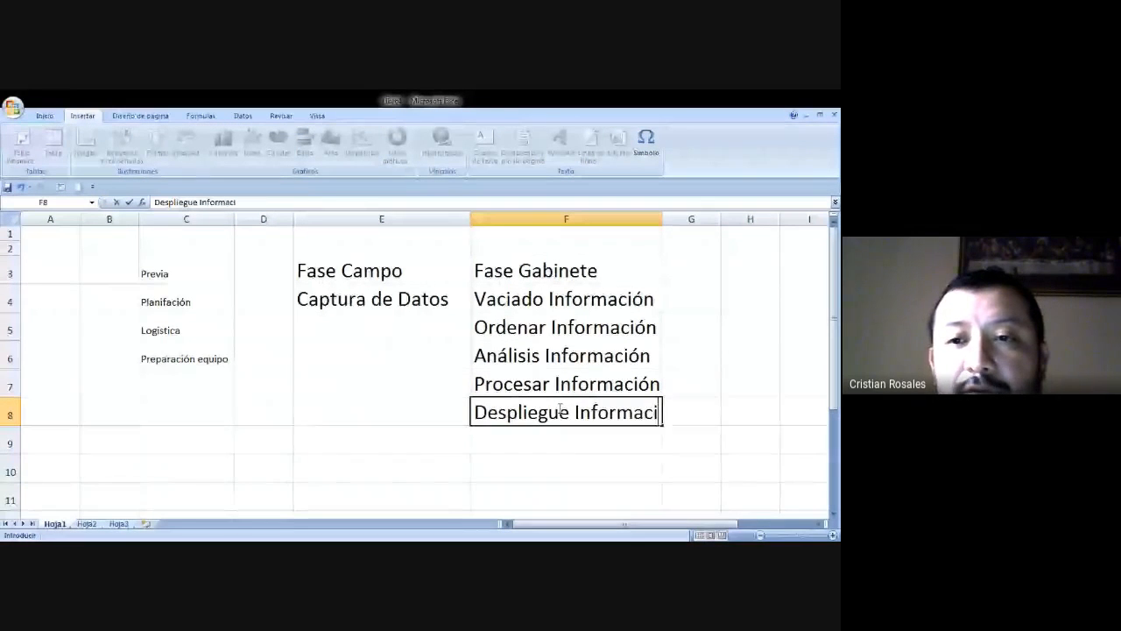
key("Return")
double_click(662, 219)
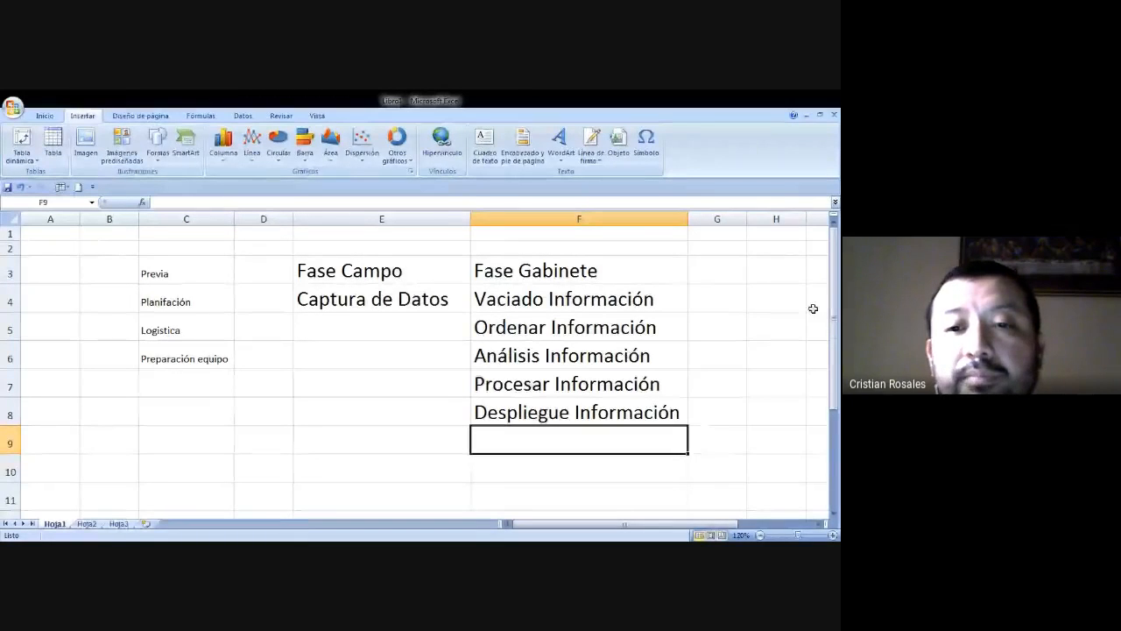
- Select the whole table of work phases and their activities, range C3:F8
left_click(761, 536)
left_click(761, 535)
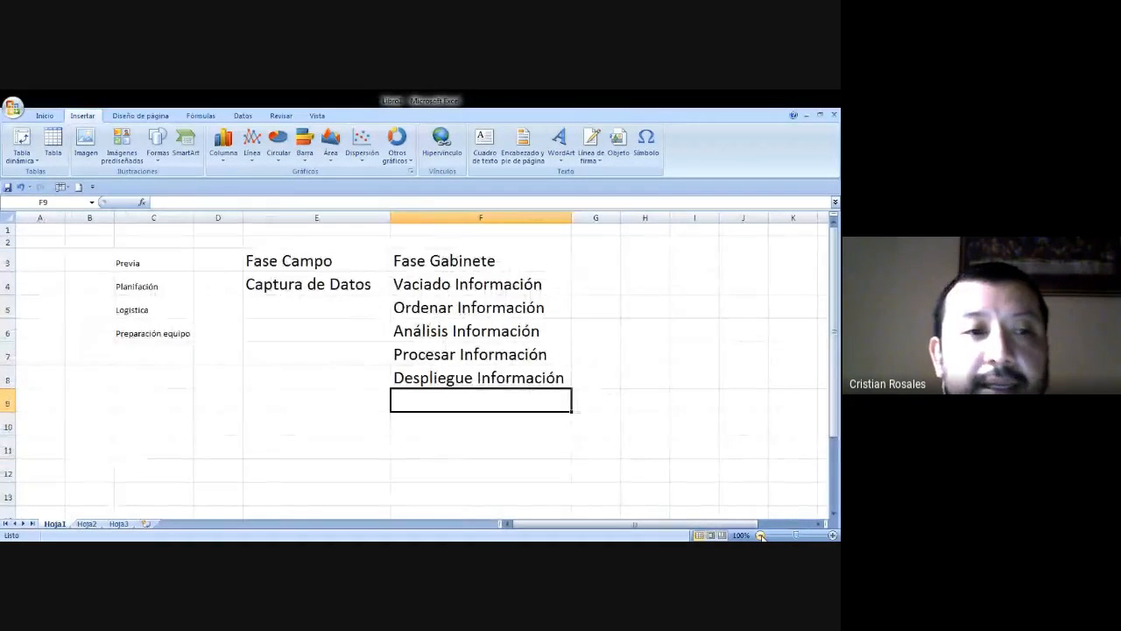
left_click_drag(712, 525, 659, 529)
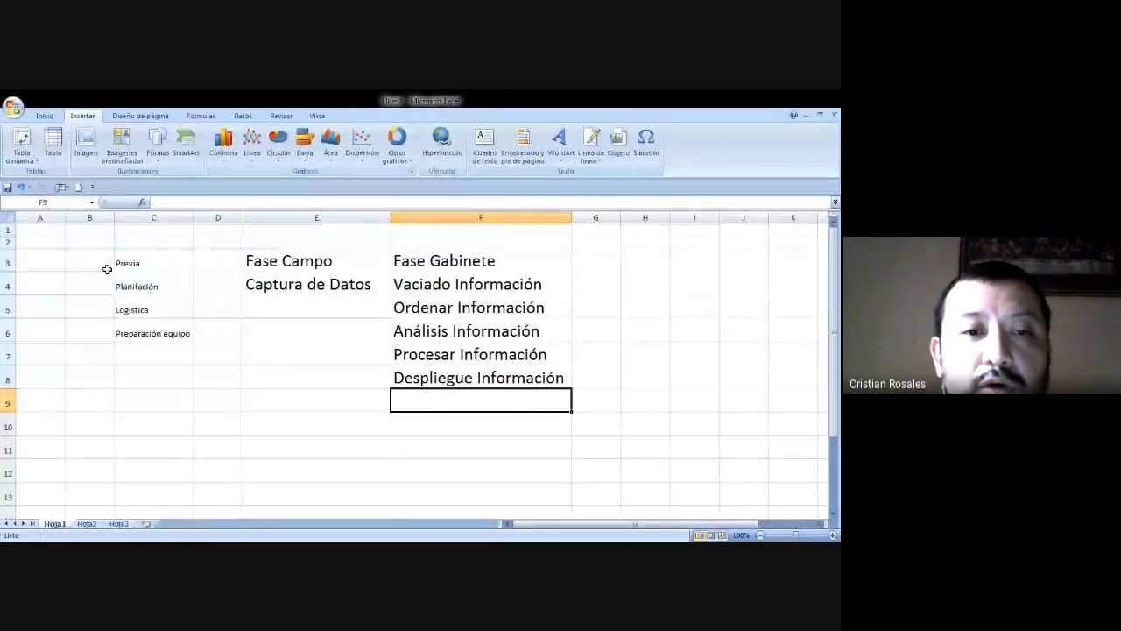
left_click_drag(140, 261, 476, 369)
left_click(475, 354)
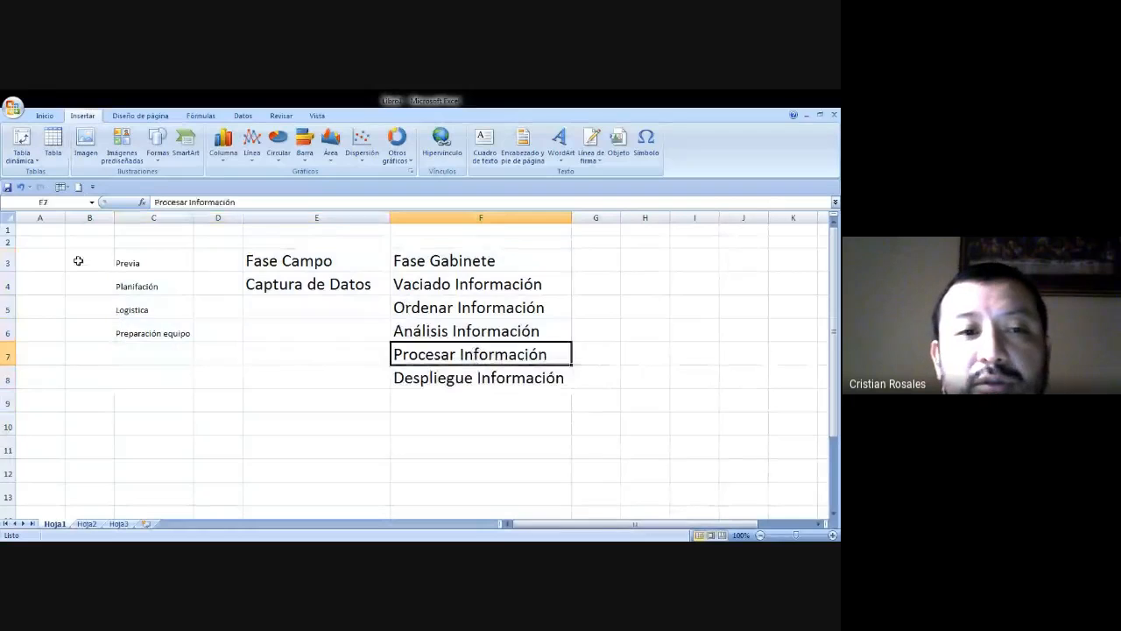
left_click_drag(133, 263, 481, 372)
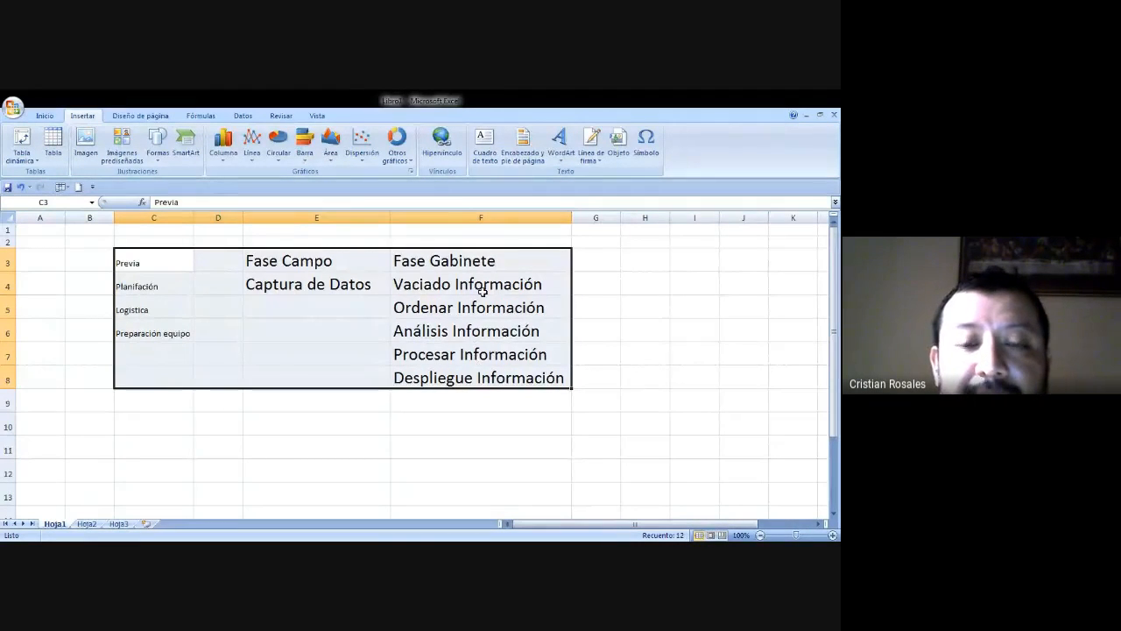
left_click(508, 403)
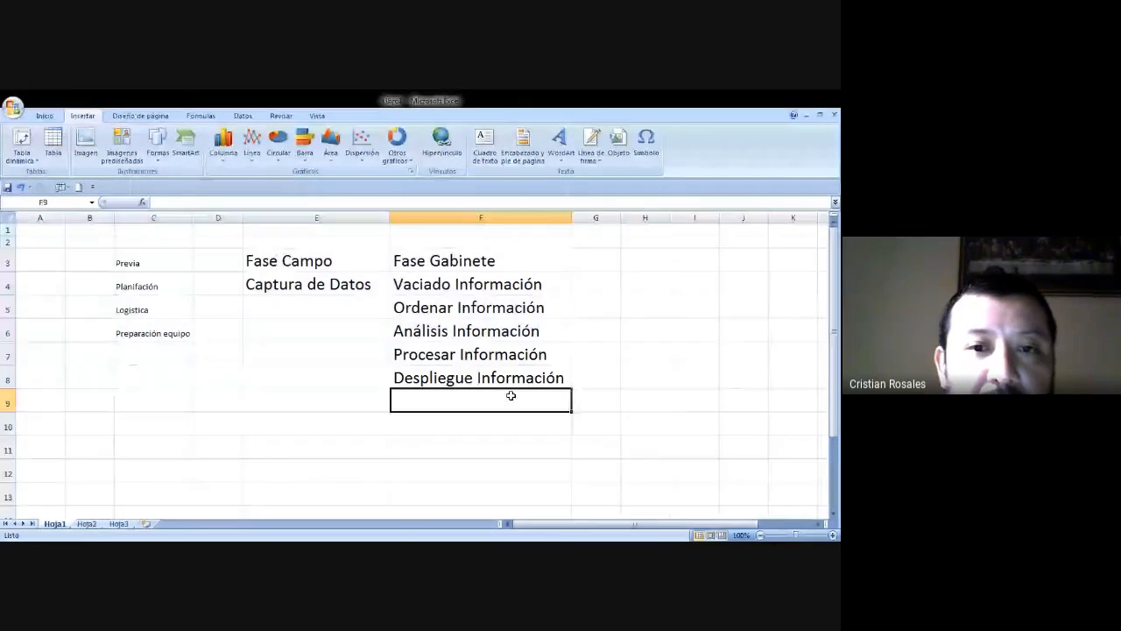
left_click(159, 262)
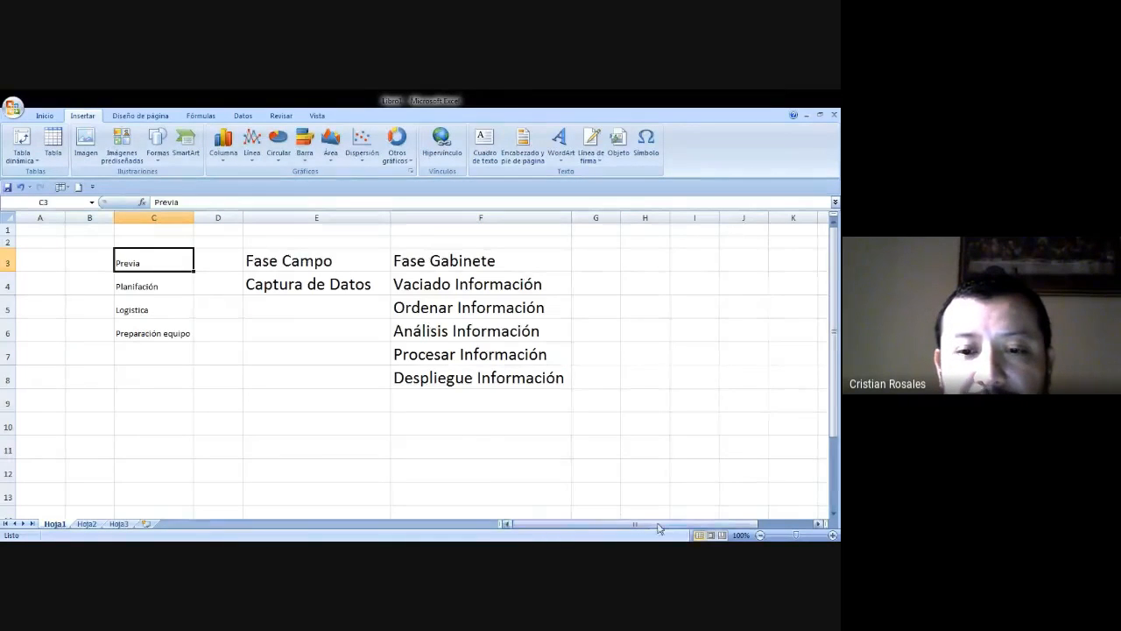
left_click_drag(659, 527, 726, 526)
left_click_drag(140, 263, 517, 379)
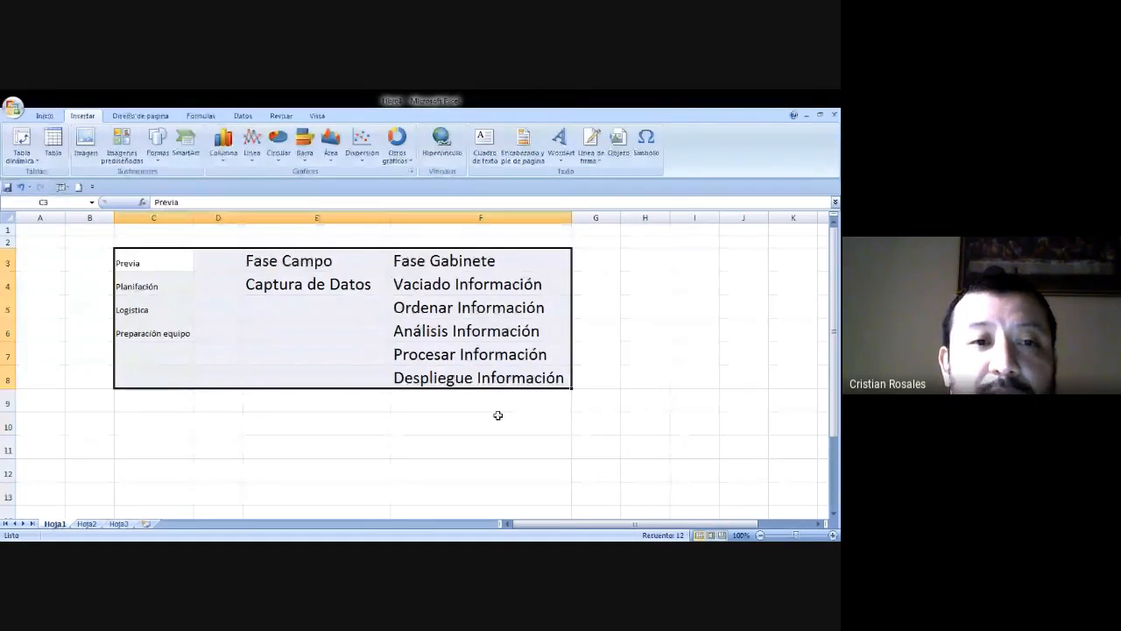
- Clear the contents of the whole phases table in C3:F8 and return to cell A1
key("Delete")
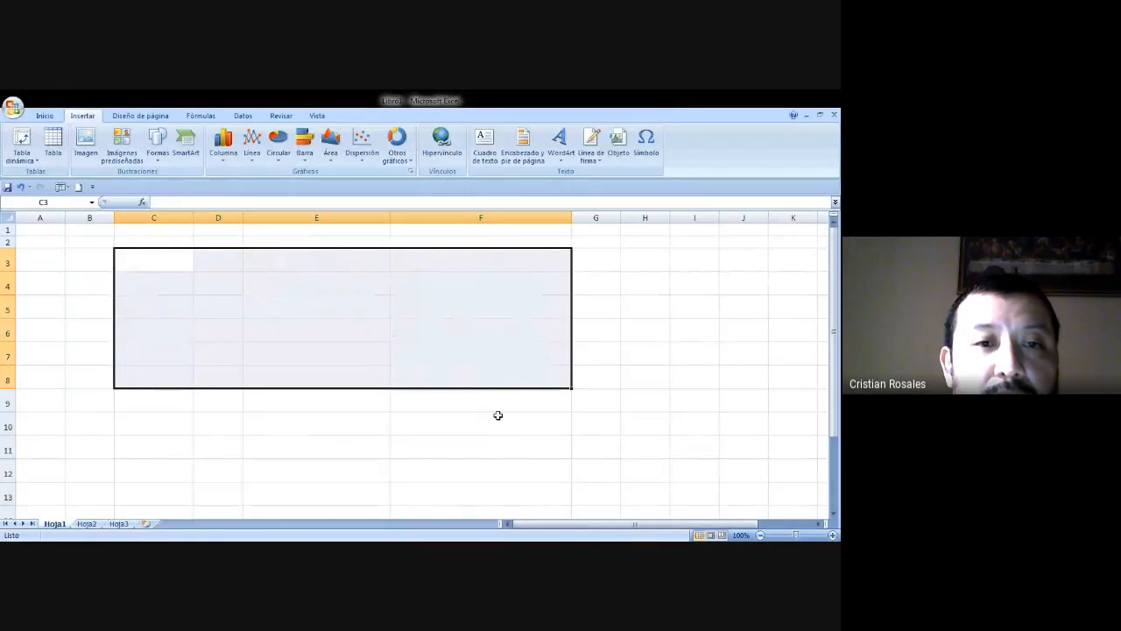
left_click(436, 325)
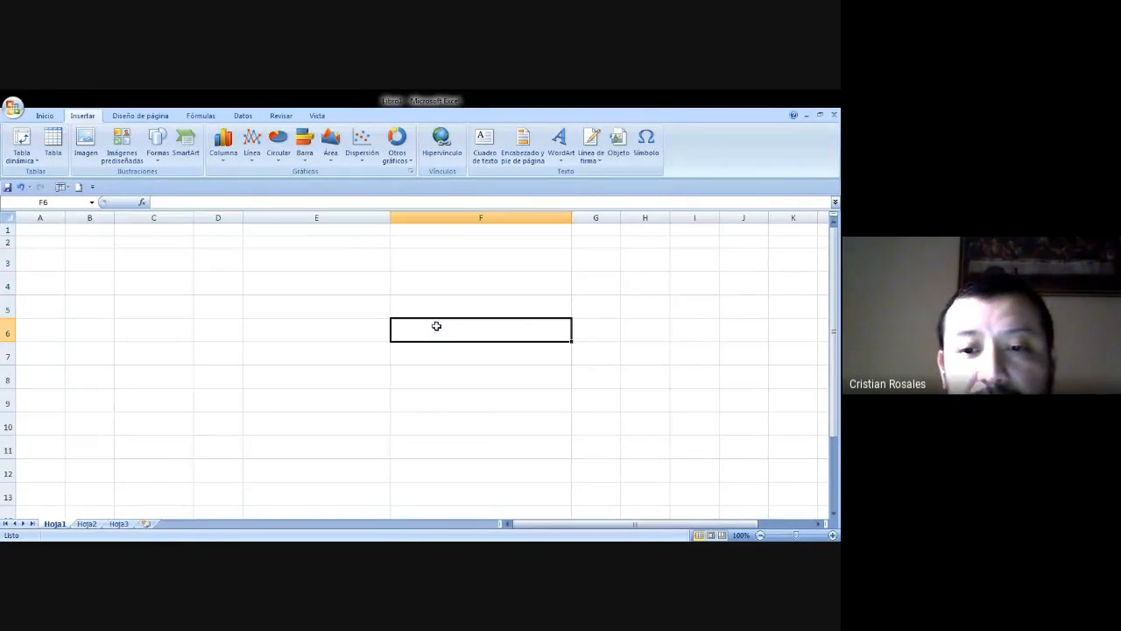
mouse_move(651, 526)
left_mouse_down()
mouse_move(734, 526)
mouse_move(644, 528)
left_mouse_up()
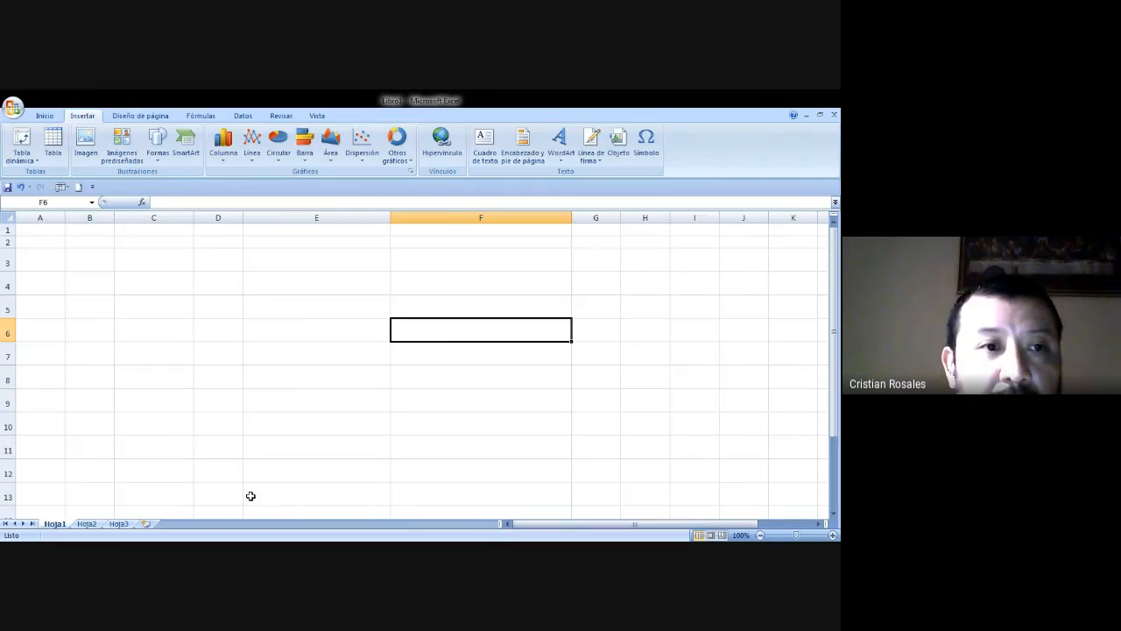
left_click(52, 230)
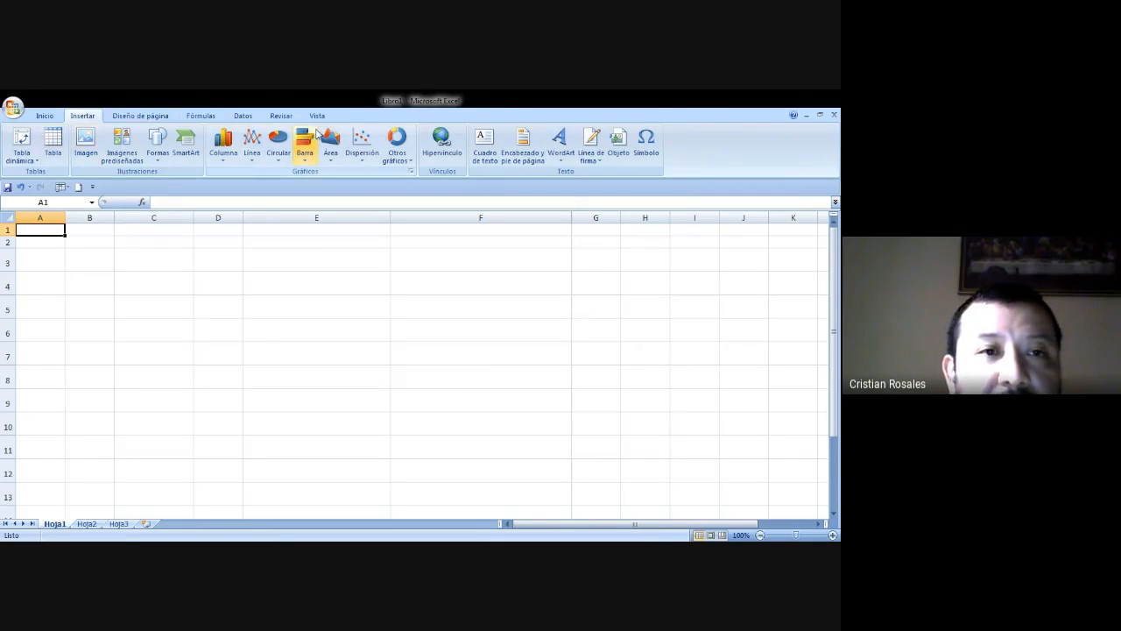
- Show the Inicio commands, minimize the ribbon and restore it to its full size
left_click(44, 115)
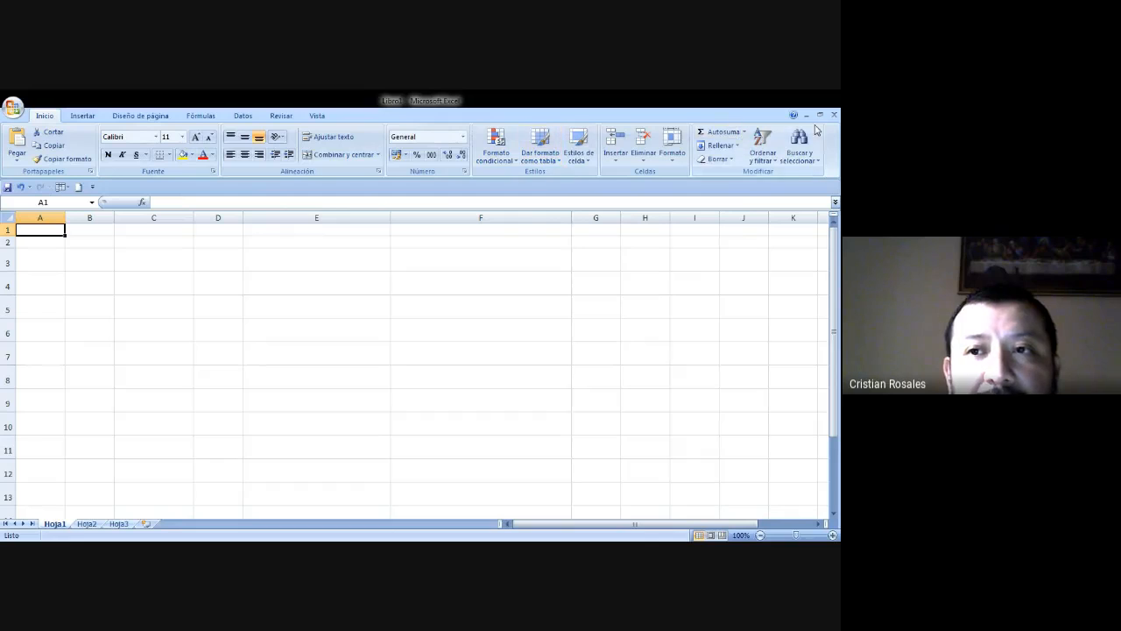
right_click(749, 115)
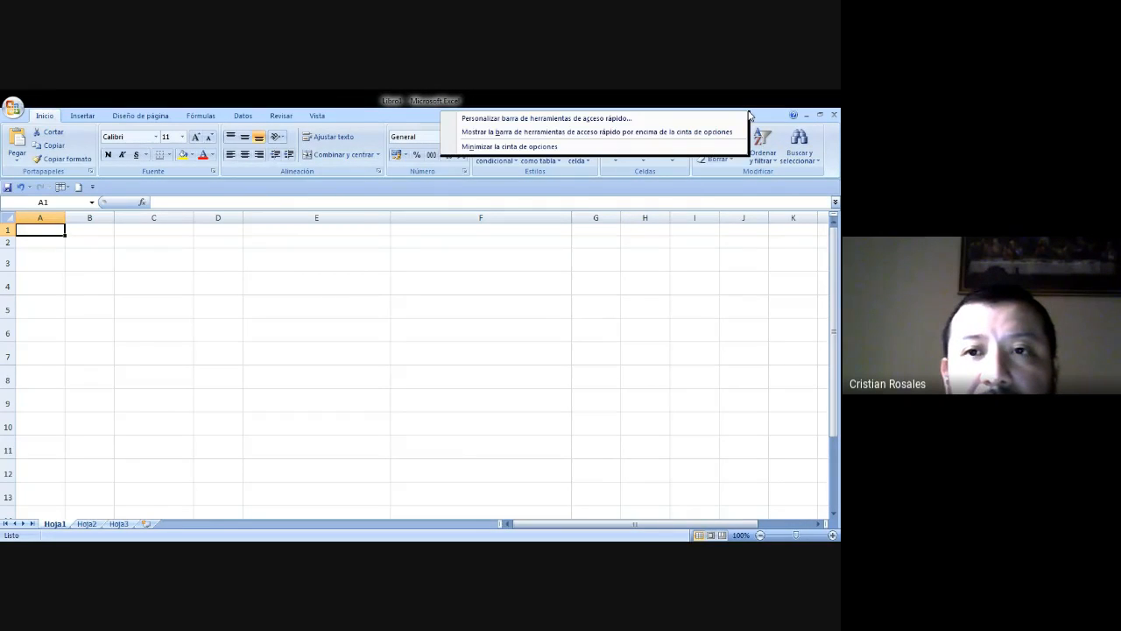
left_click(536, 149)
right_click(559, 120)
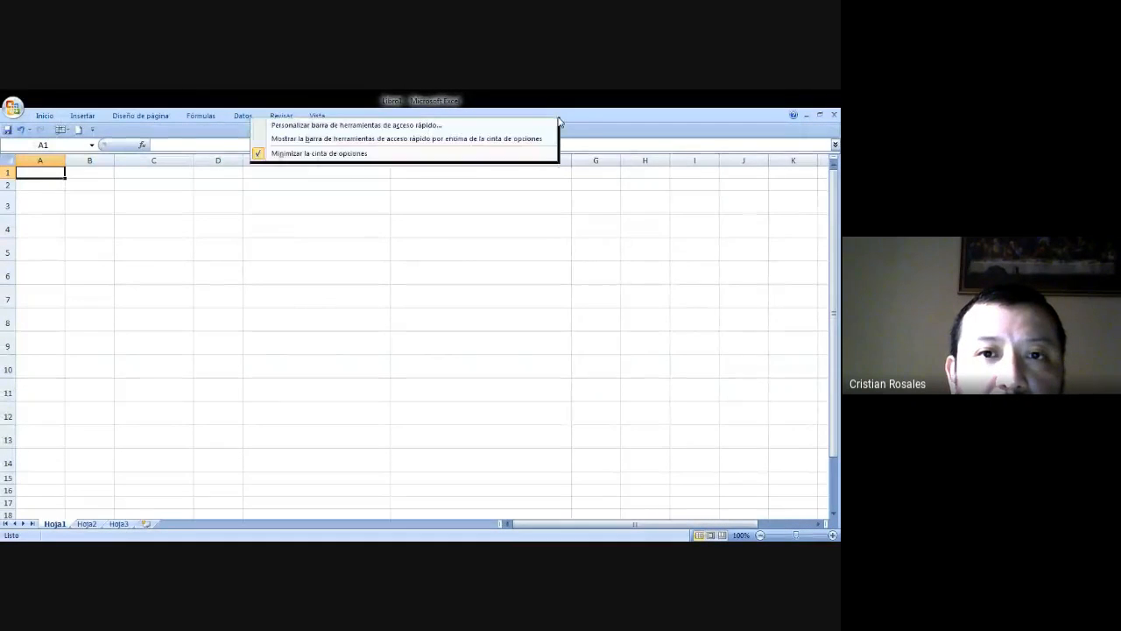
left_click(481, 153)
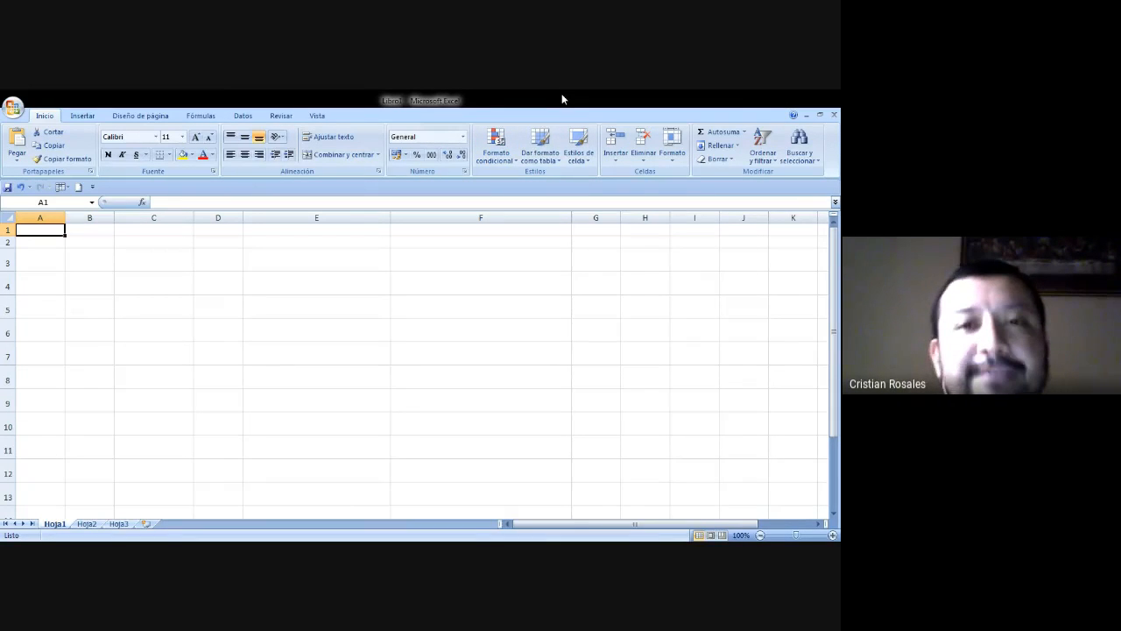
- Minimize the ribbon again and try out entering text in cell C3 with it collapsed
right_click(661, 115)
left_click(517, 155)
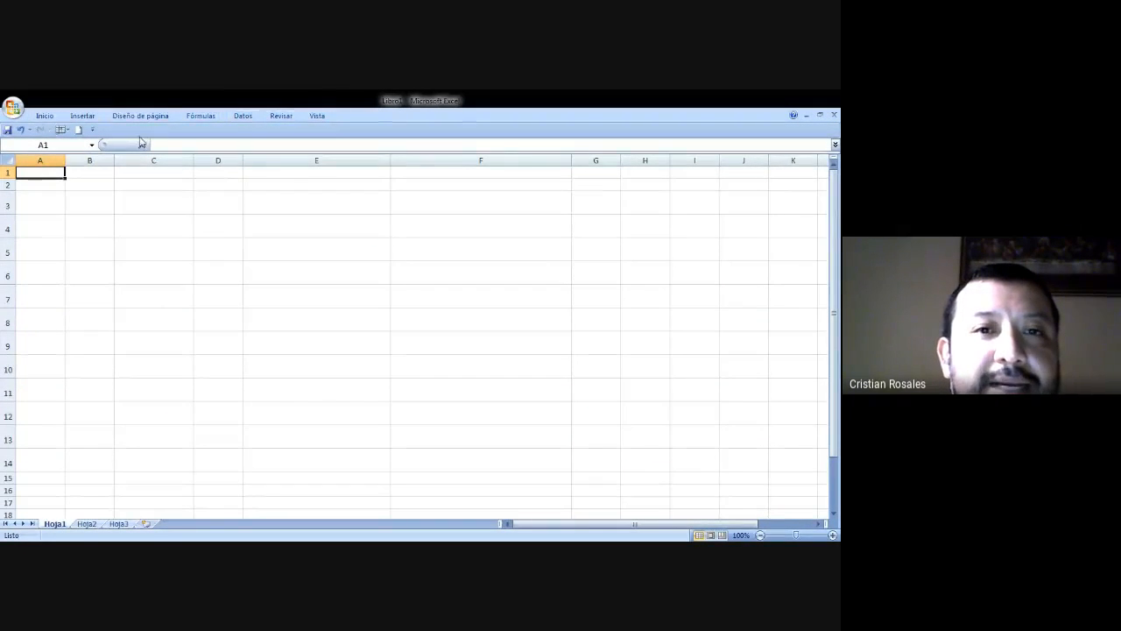
left_click(179, 209)
type("j")
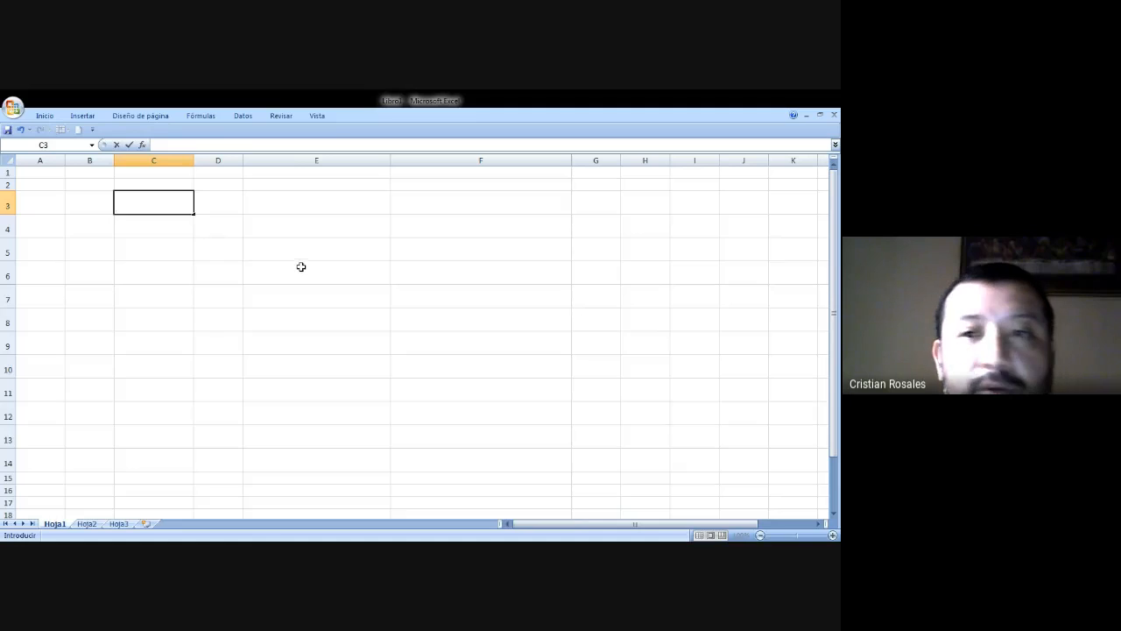
left_click(363, 221)
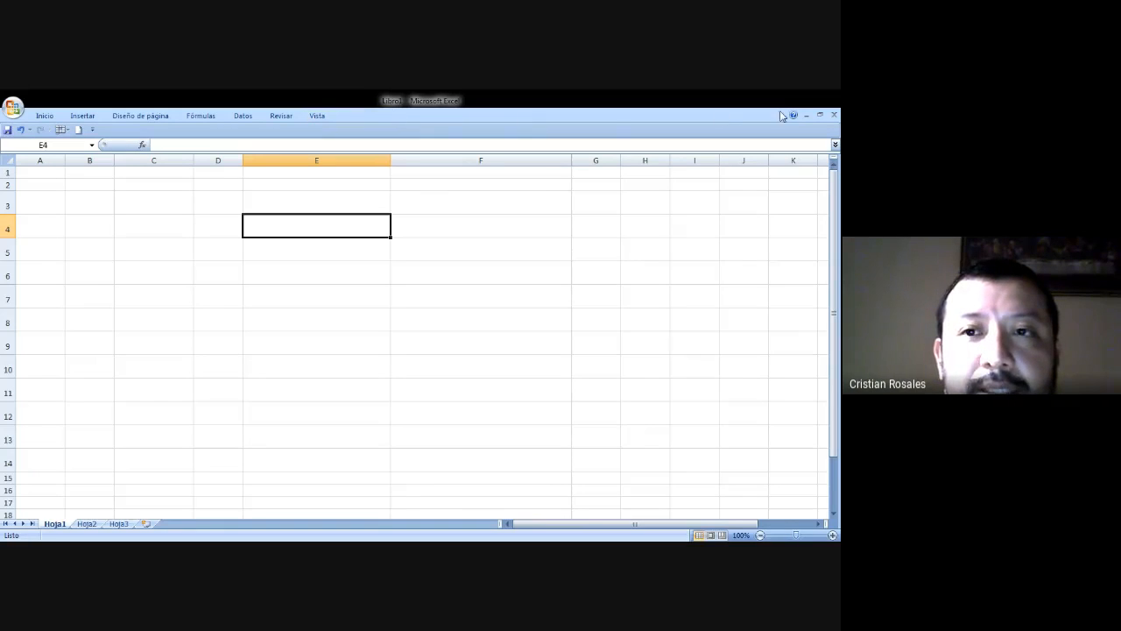
- Restore the full ribbon by turning off the Minimizar la cinta de opciones setting
right_click(711, 120)
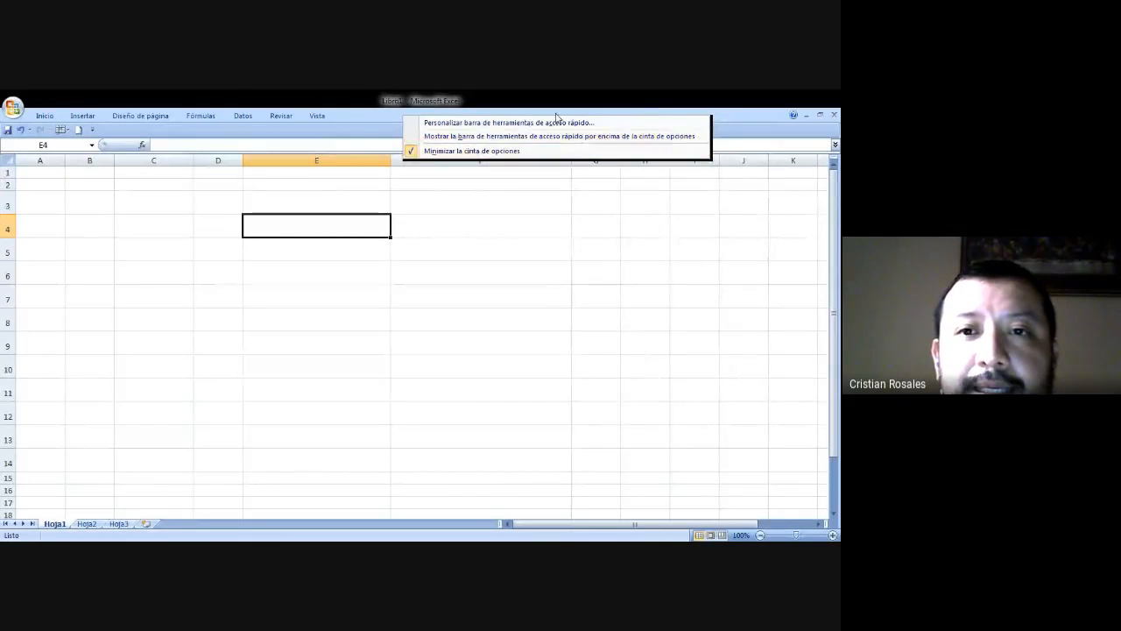
left_click(535, 192)
right_click(598, 118)
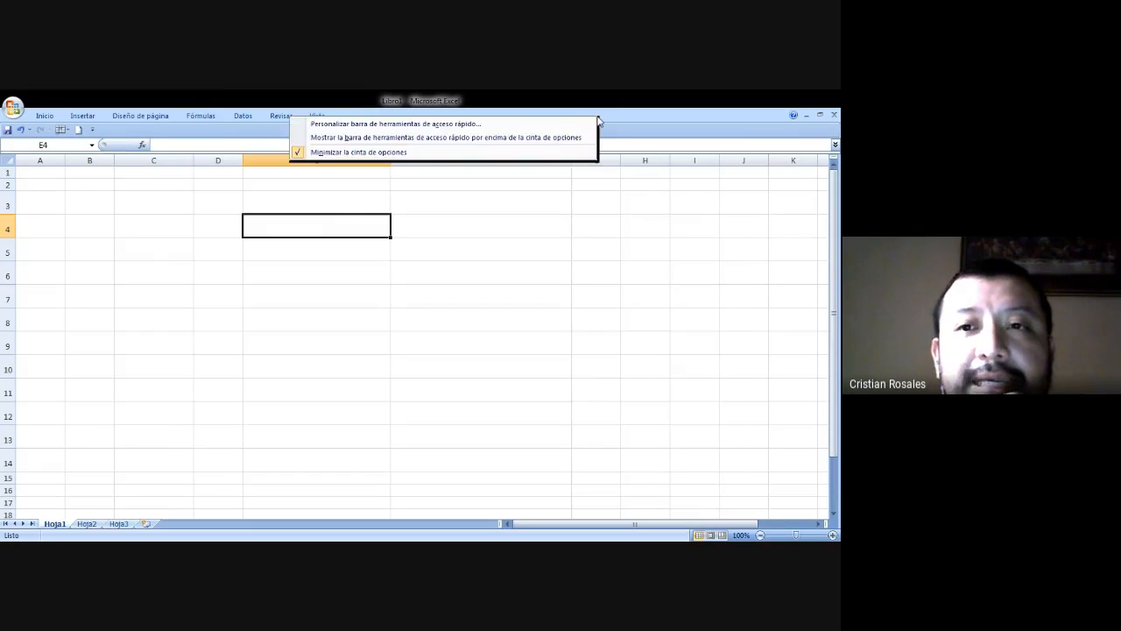
left_click(484, 153)
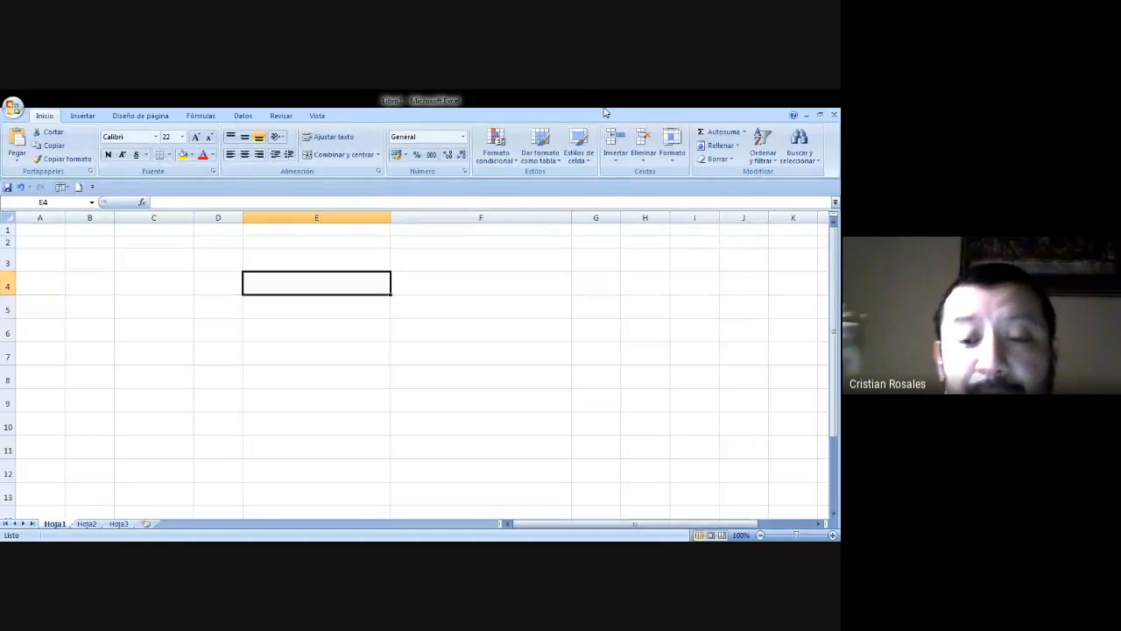
- Make A1 the active cell of the empty worksheet
key("Left")
key("Left")
key("Left")
key("Left")
key("Up")
key("Up")
key("Up")
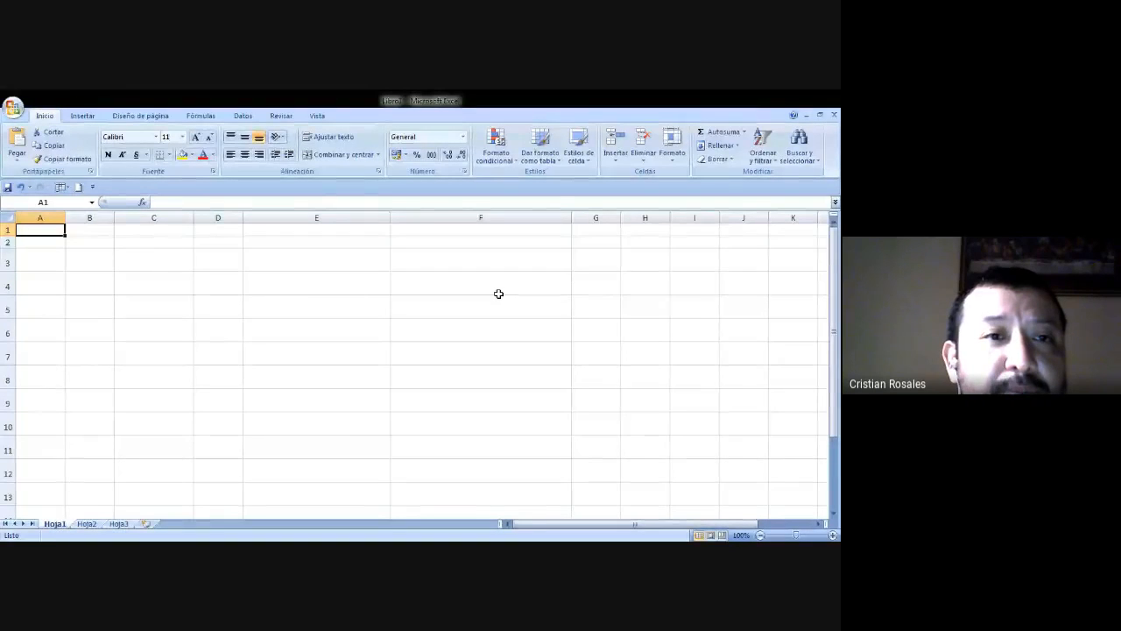
left_click(318, 258)
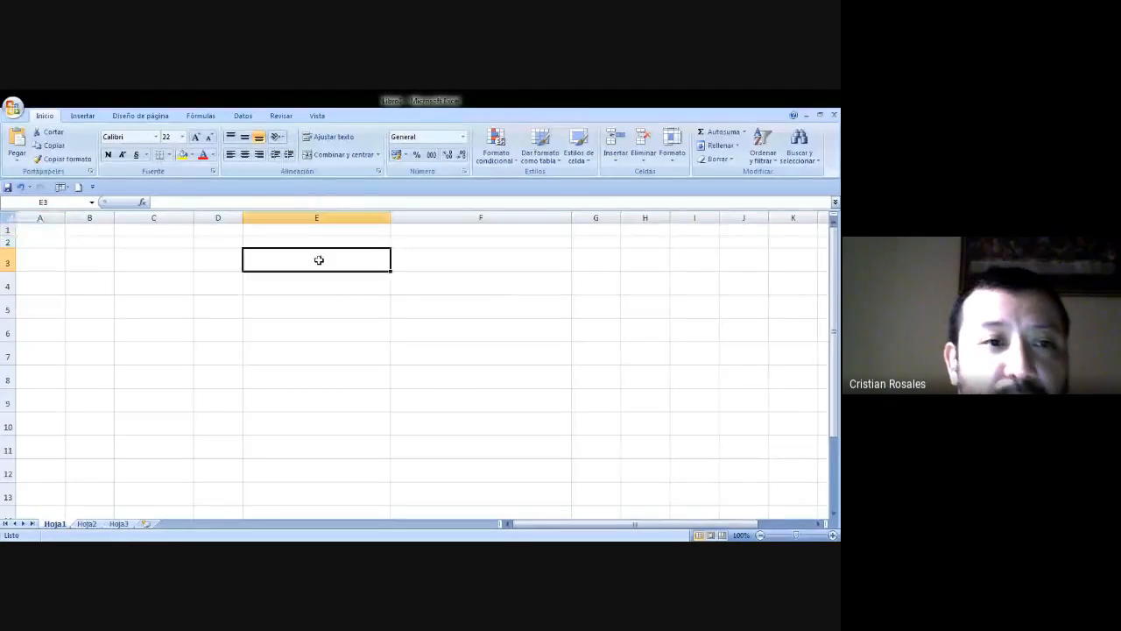
left_click(56, 230)
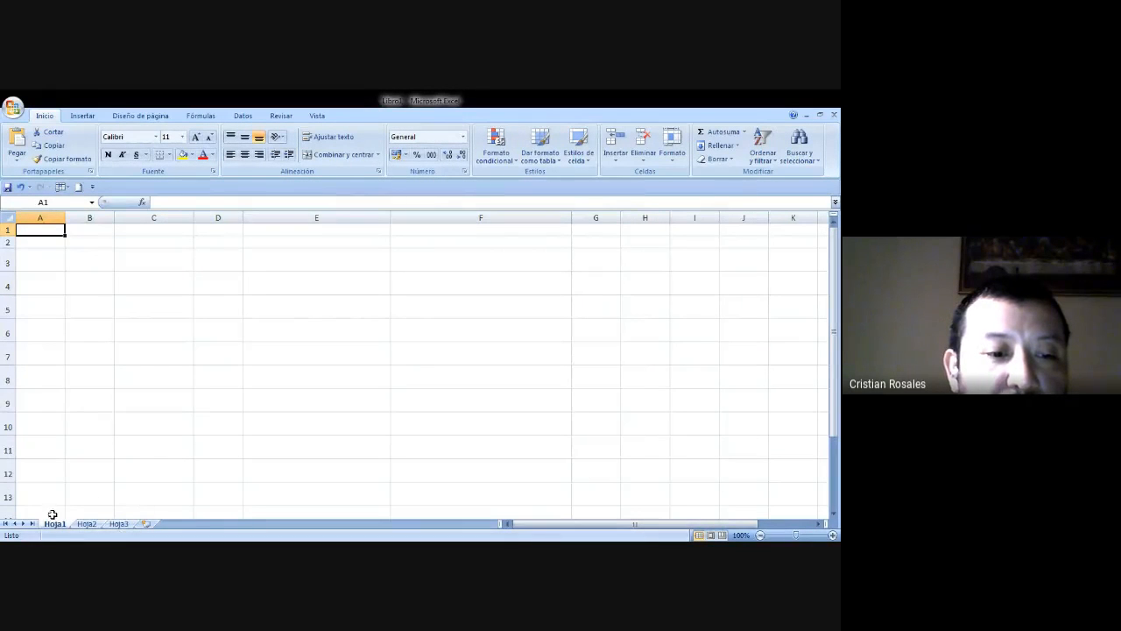
- Look at Hoja2 and Hoja3, insert three new worksheets after Hoja3, and return to Hoja1
left_click(86, 523)
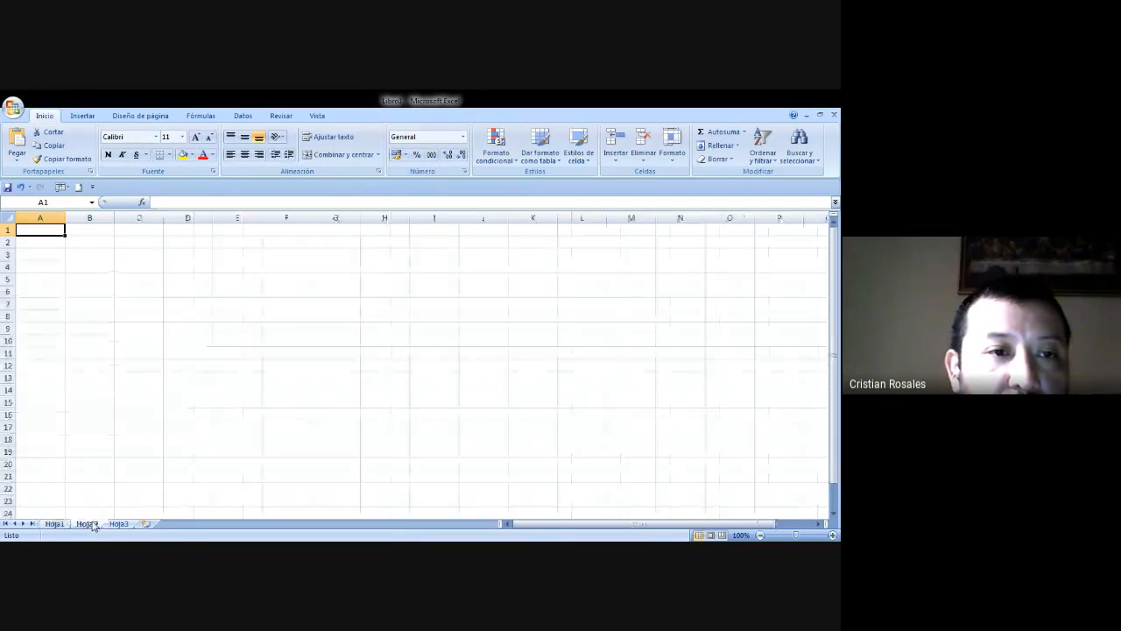
left_click(119, 523)
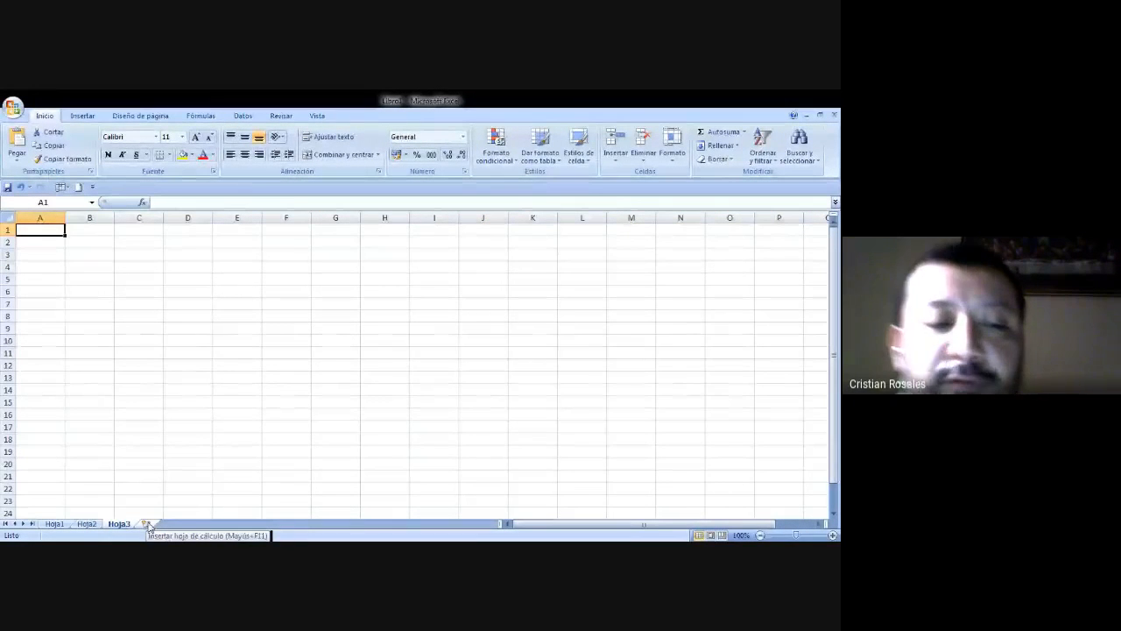
left_click(149, 525)
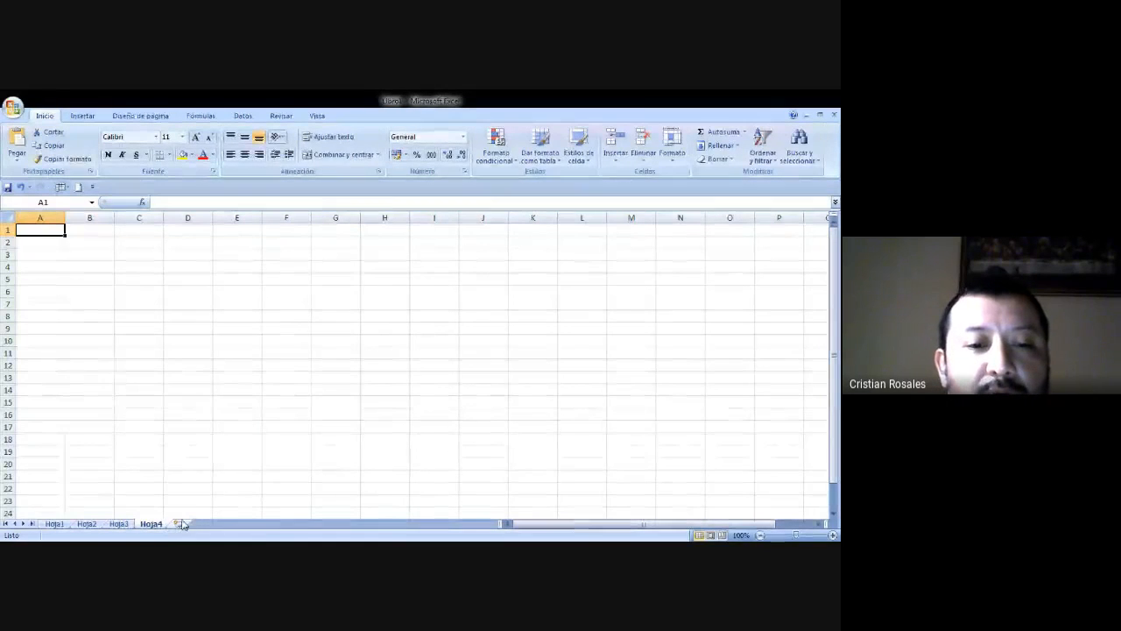
left_click(179, 524)
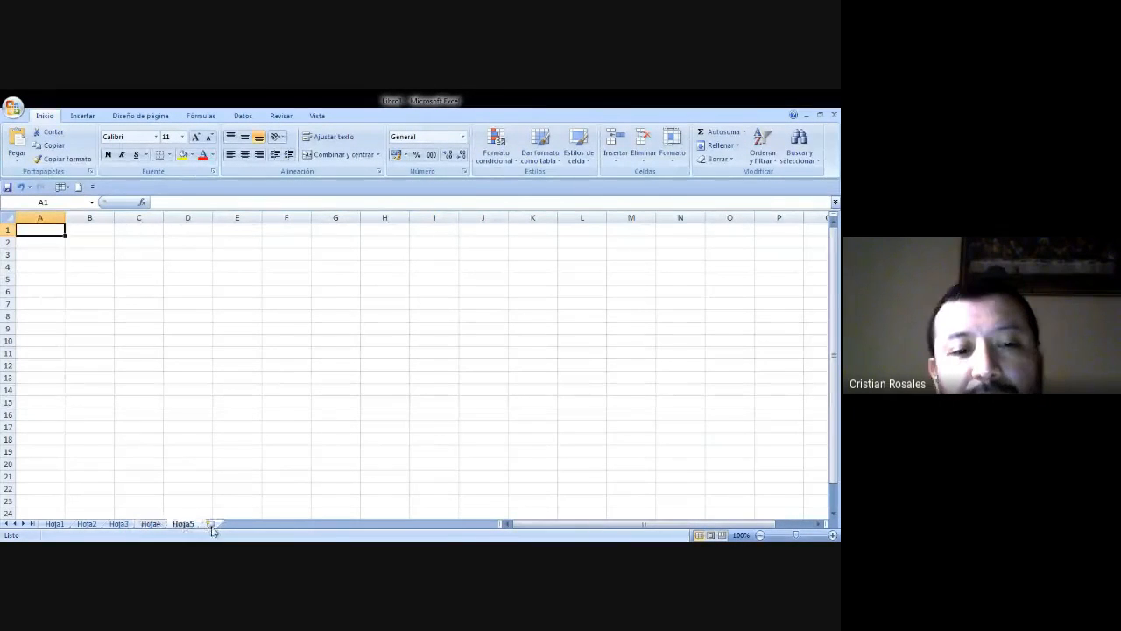
left_click(210, 524)
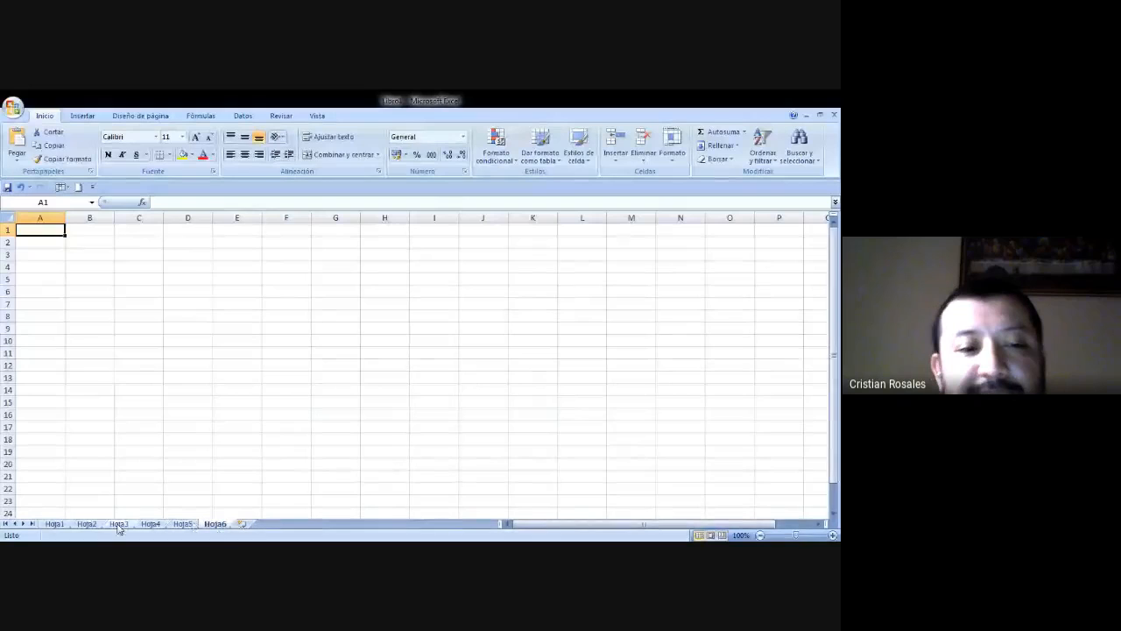
left_click(59, 525)
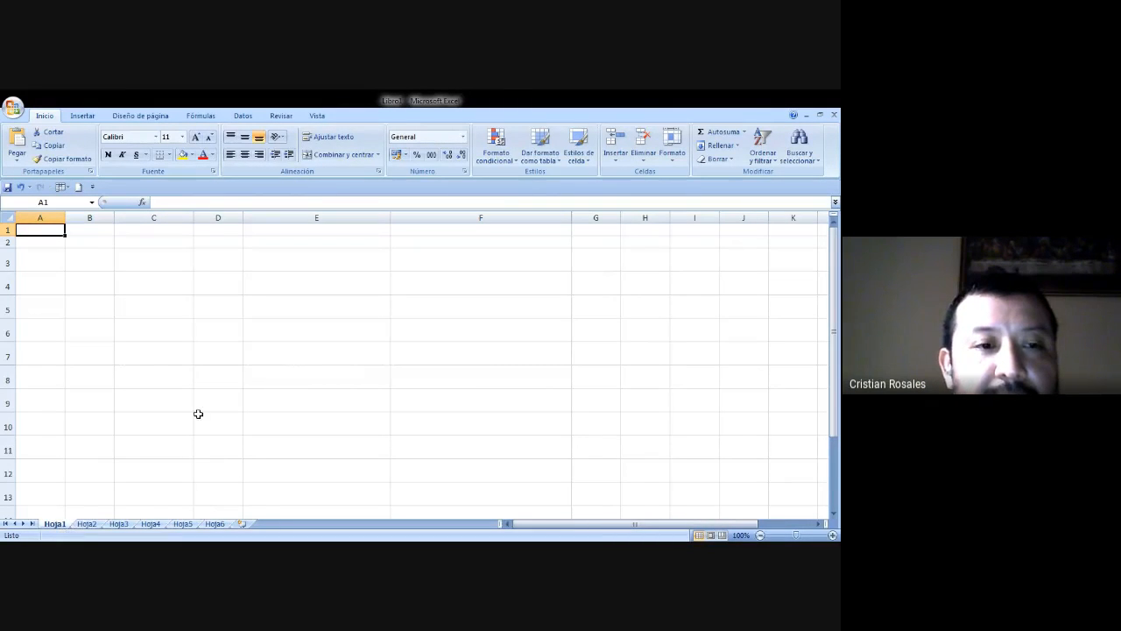
left_click(157, 357)
left_click(50, 229)
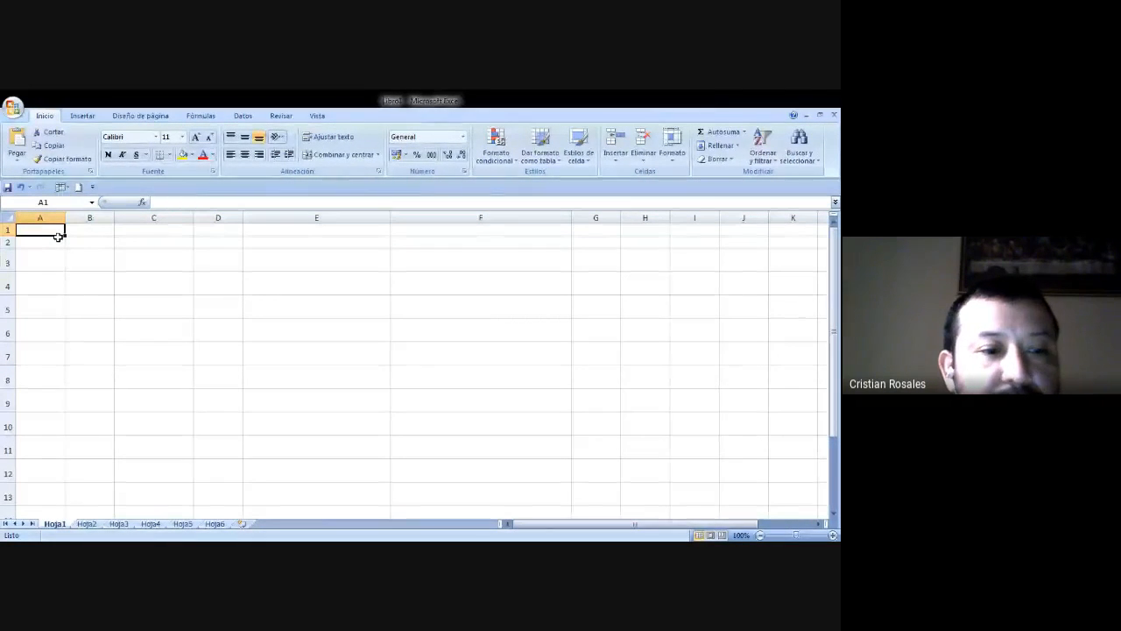
left_click(155, 286)
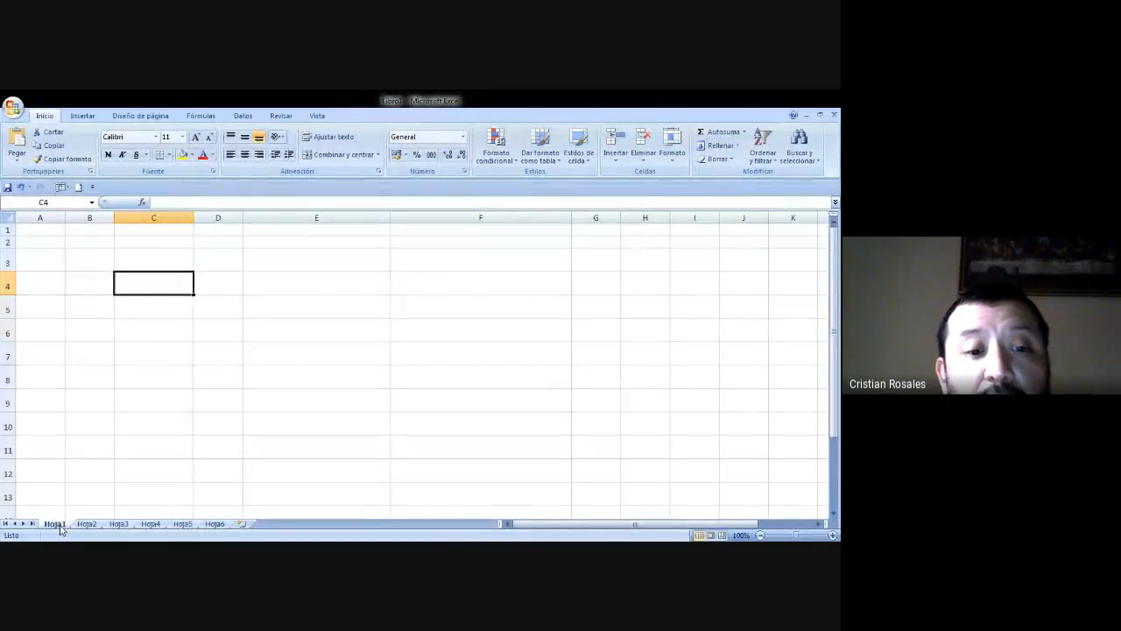
left_click(97, 448)
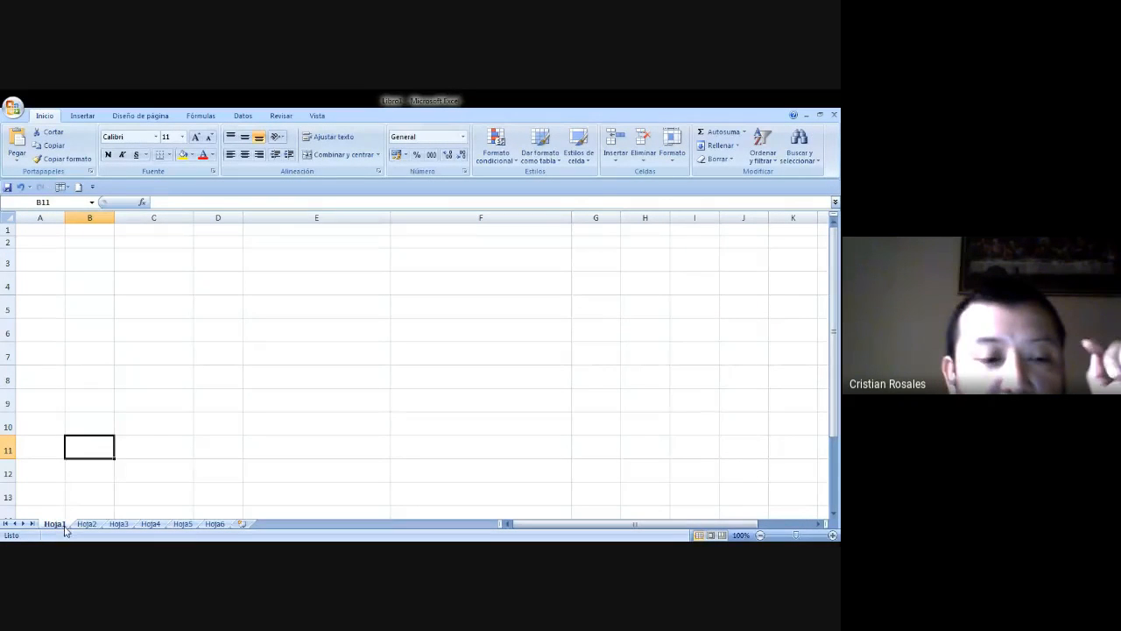
- Rename the worksheet Hoja1 as "Datos"
double_click(54, 524)
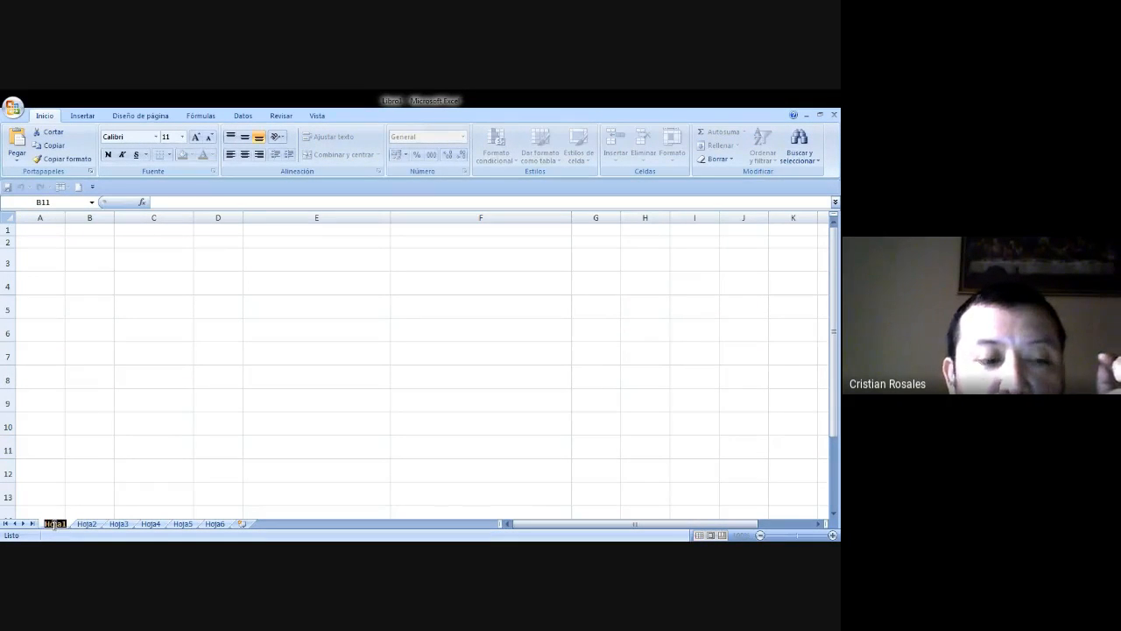
left_click(93, 485)
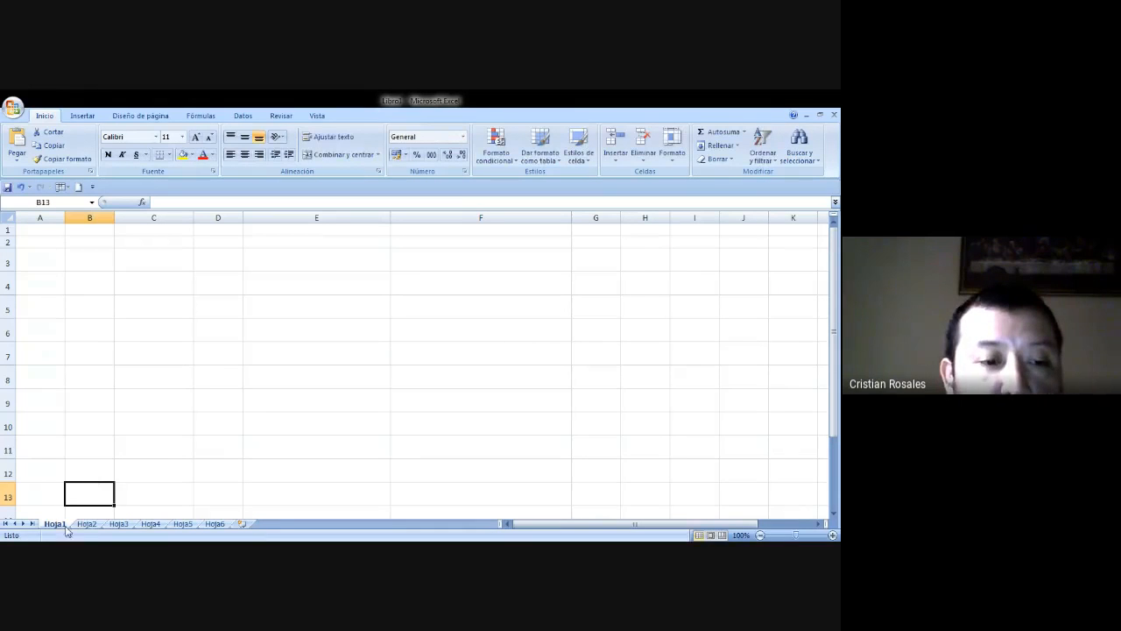
right_click(58, 526)
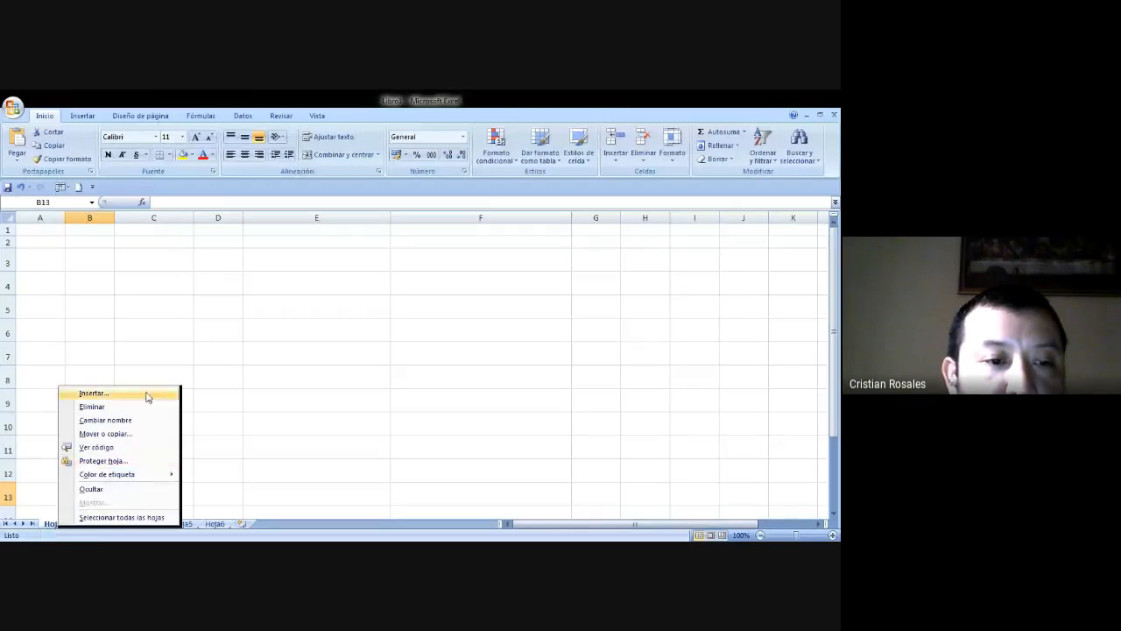
left_click(105, 421)
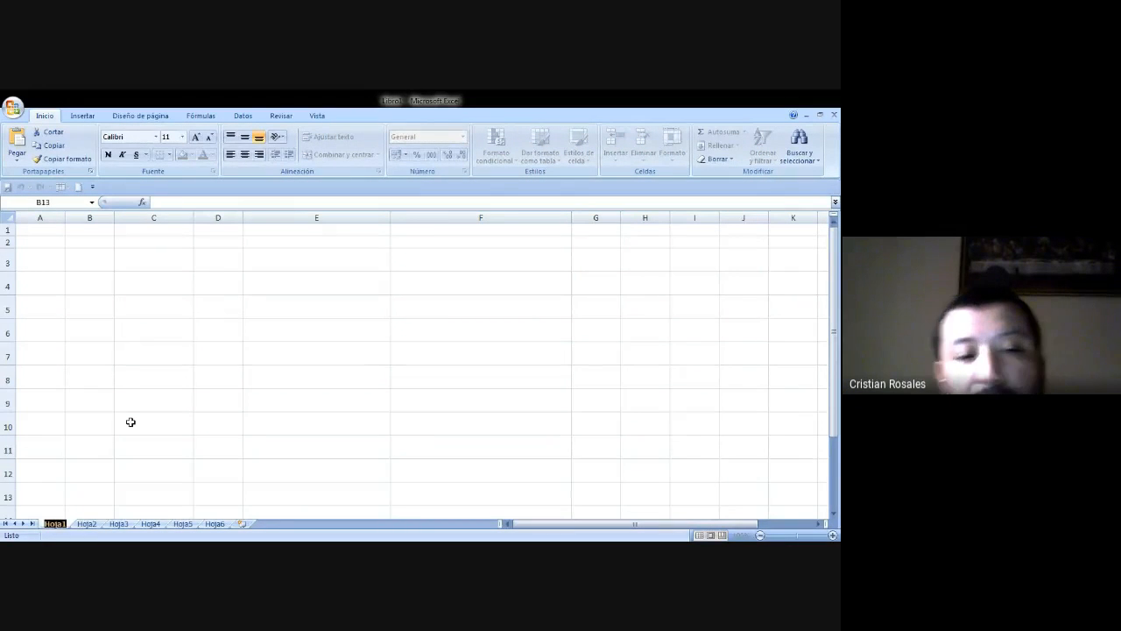
type("Dat")
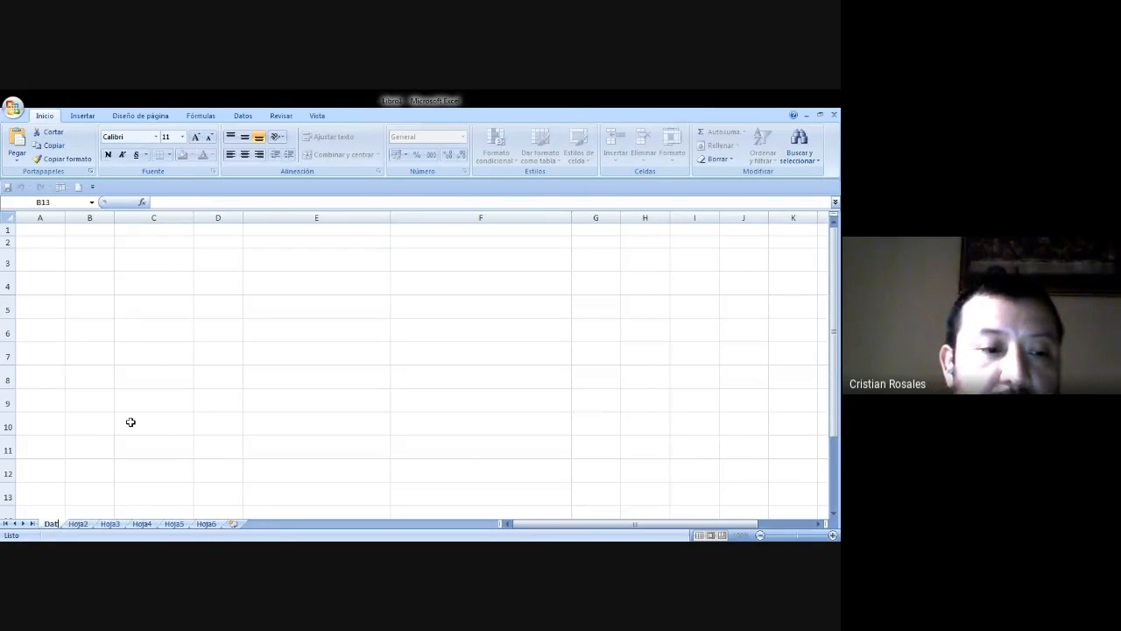
type("os")
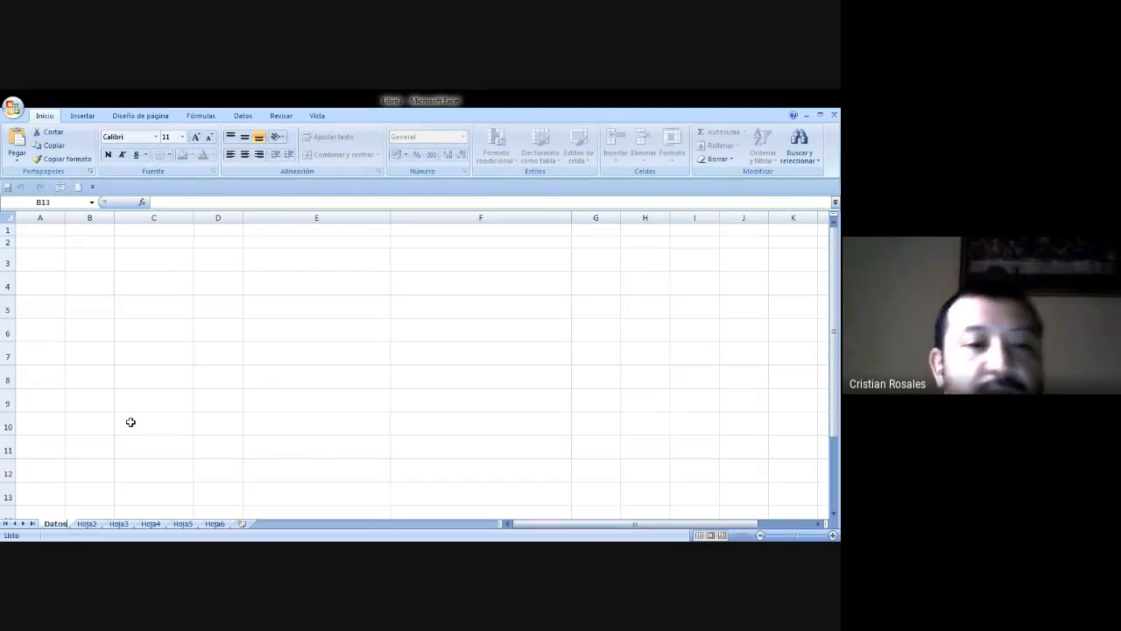
left_click(130, 422)
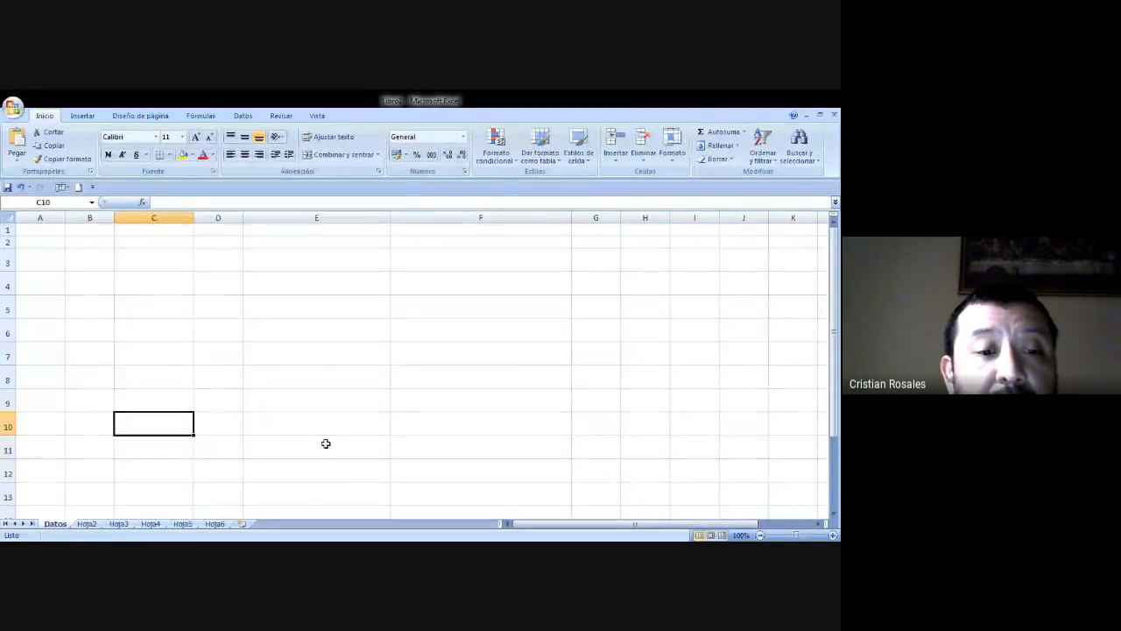
scroll(328, 446, "down", 1)
left_click(123, 325)
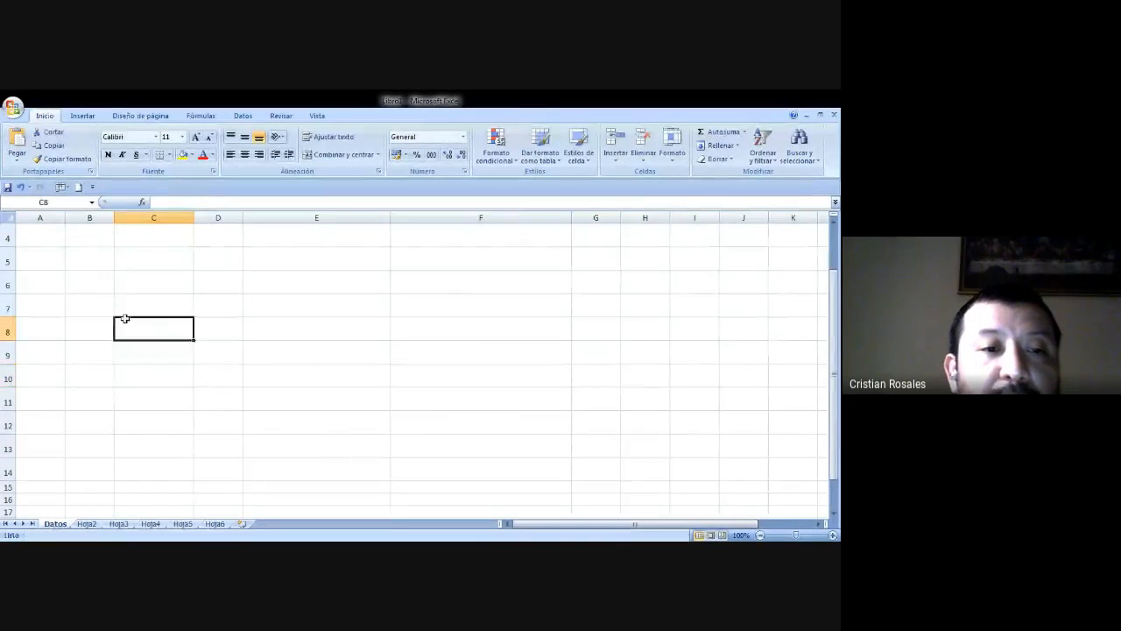
left_click(47, 238)
scroll(47, 239, "up", 1)
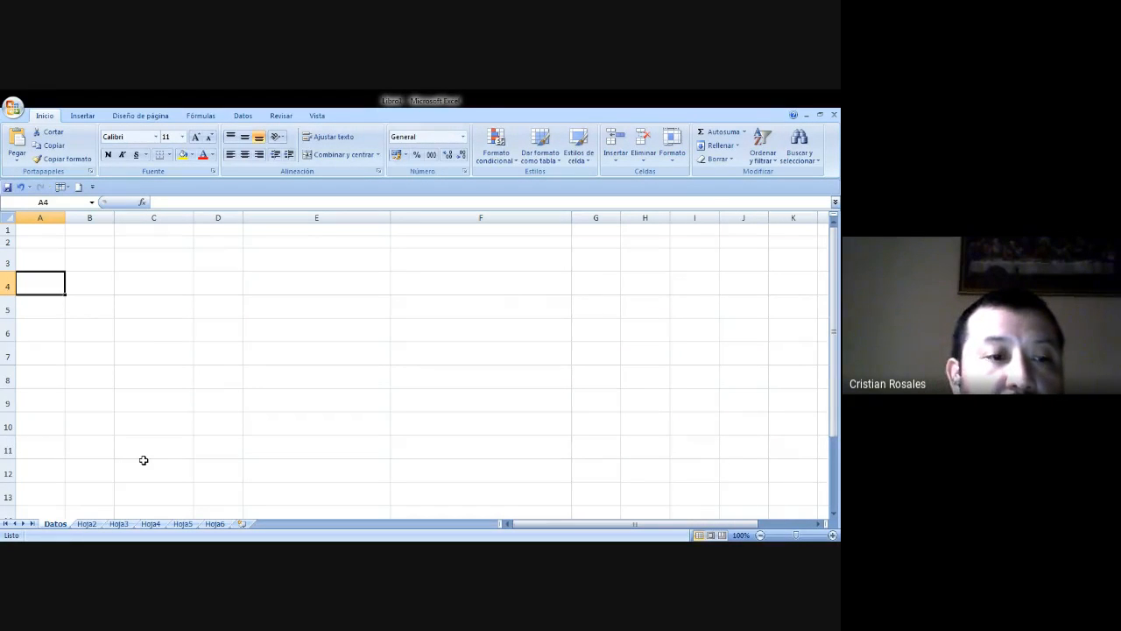
- Enter the column headings "No.", "Nombre", "Edad" and "Sexo" in cells A1 to D1 of the Datos sheet
left_click(51, 232)
left_click(309, 331)
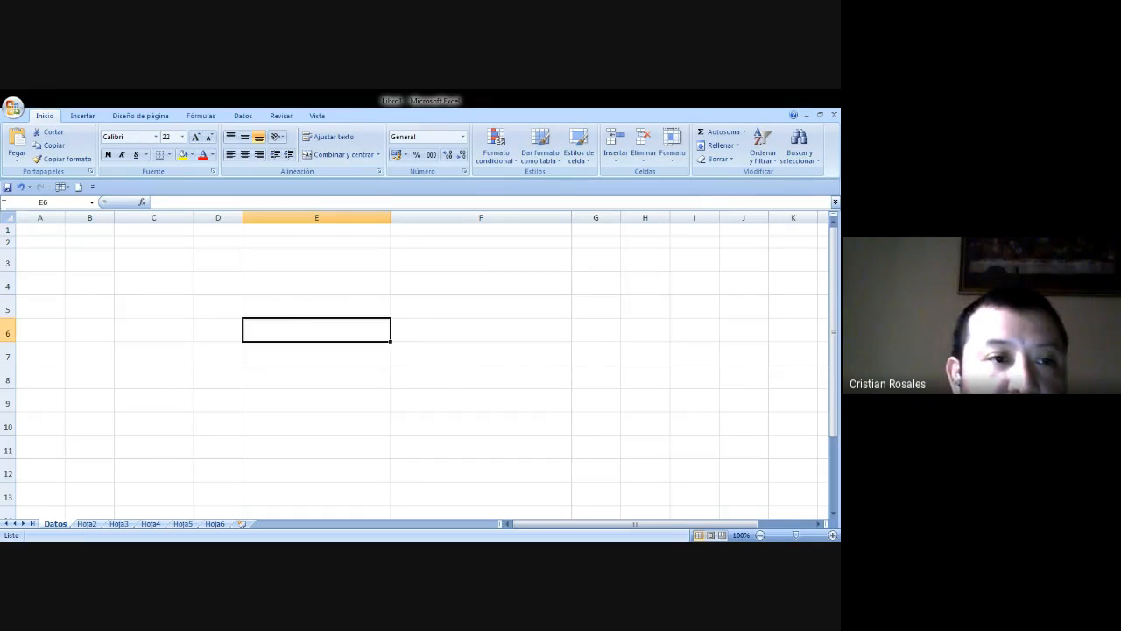
left_click(49, 229)
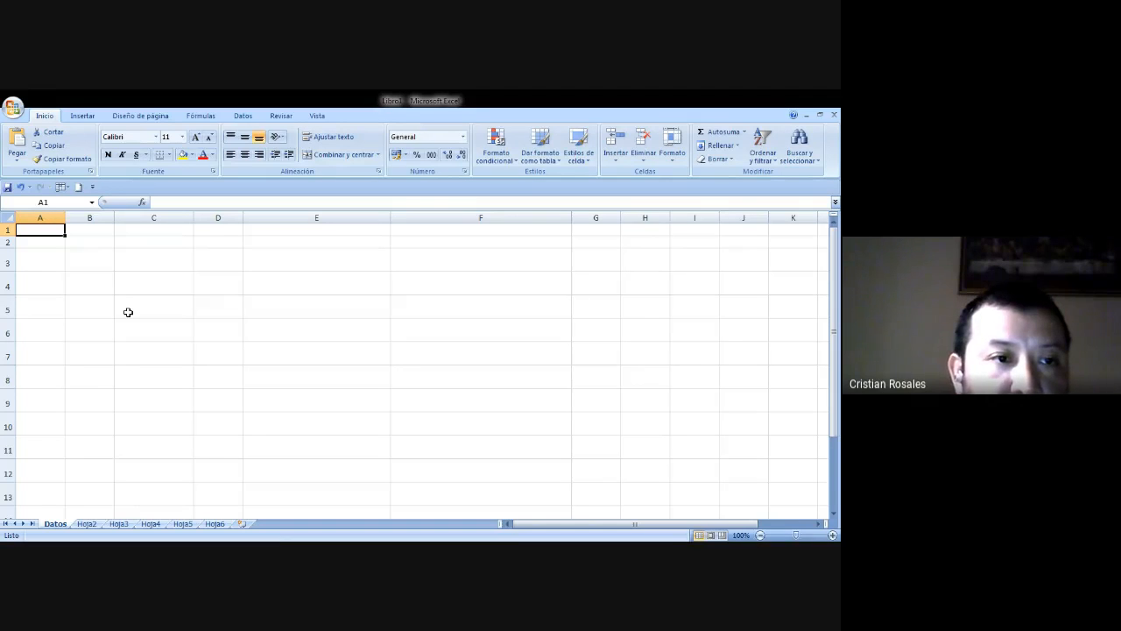
type("No.")
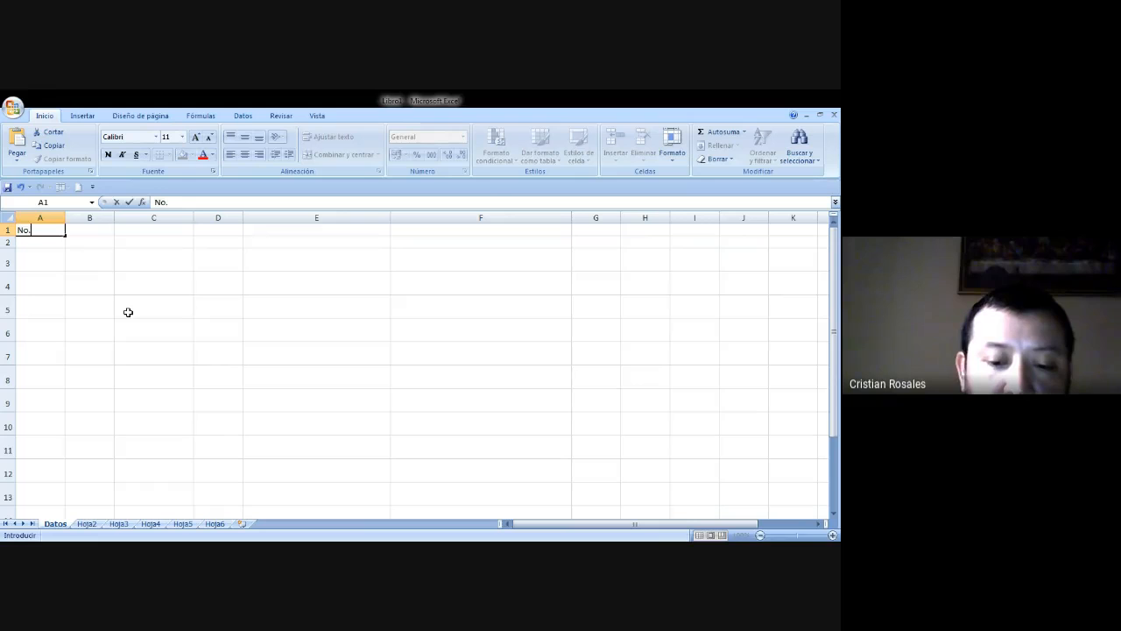
key("Tab")
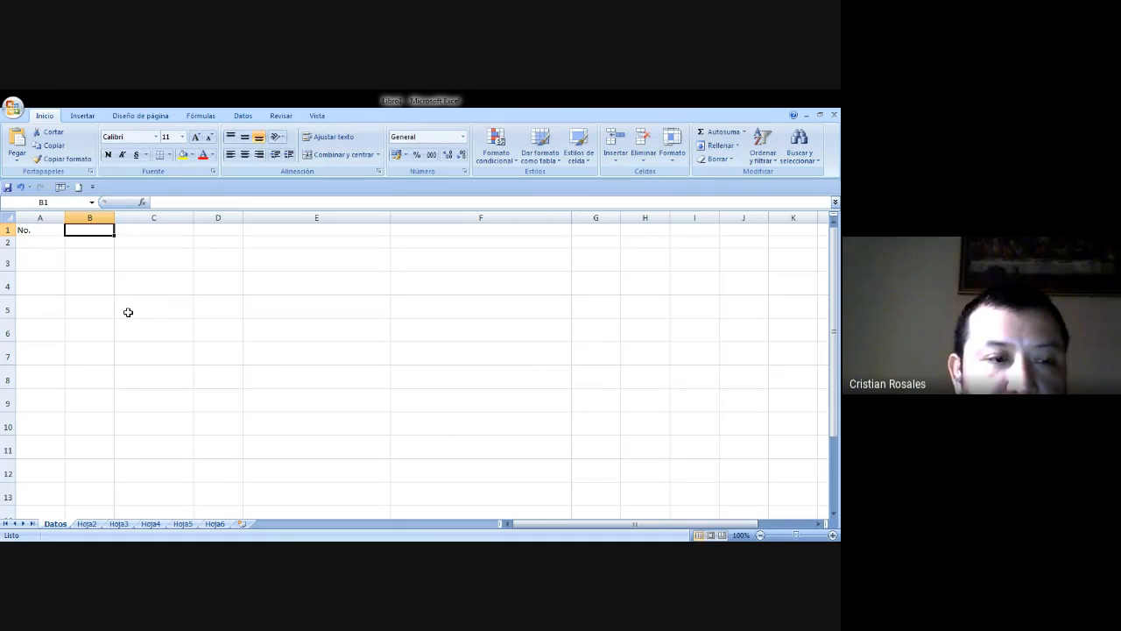
type("Nombre")
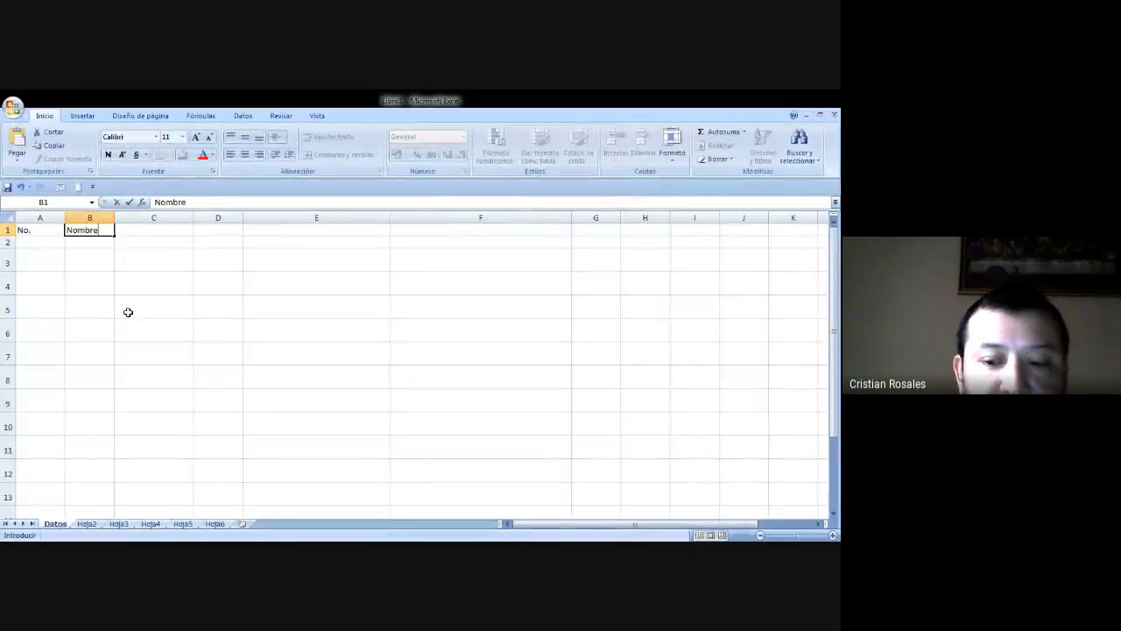
key("Tab")
type("Edad")
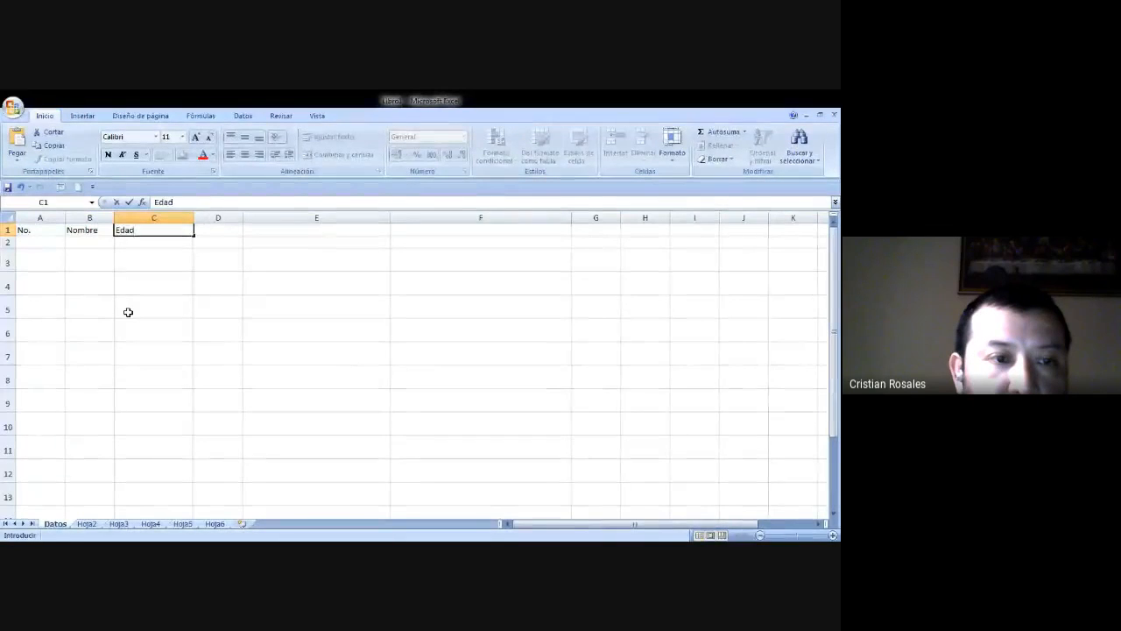
key("Tab")
type("S")
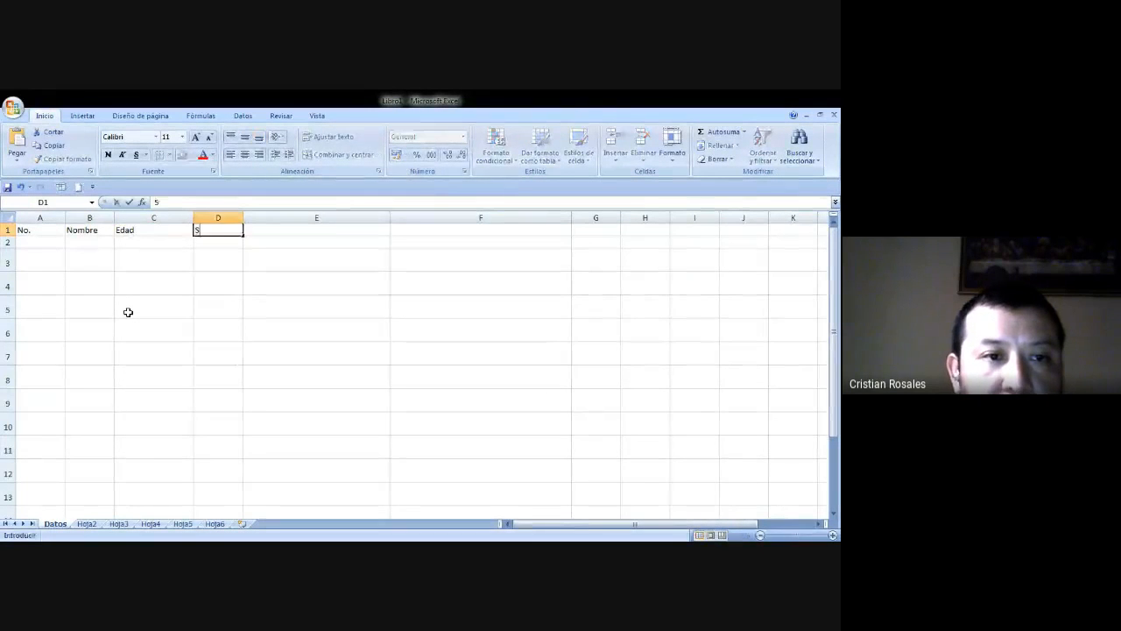
type("exo")
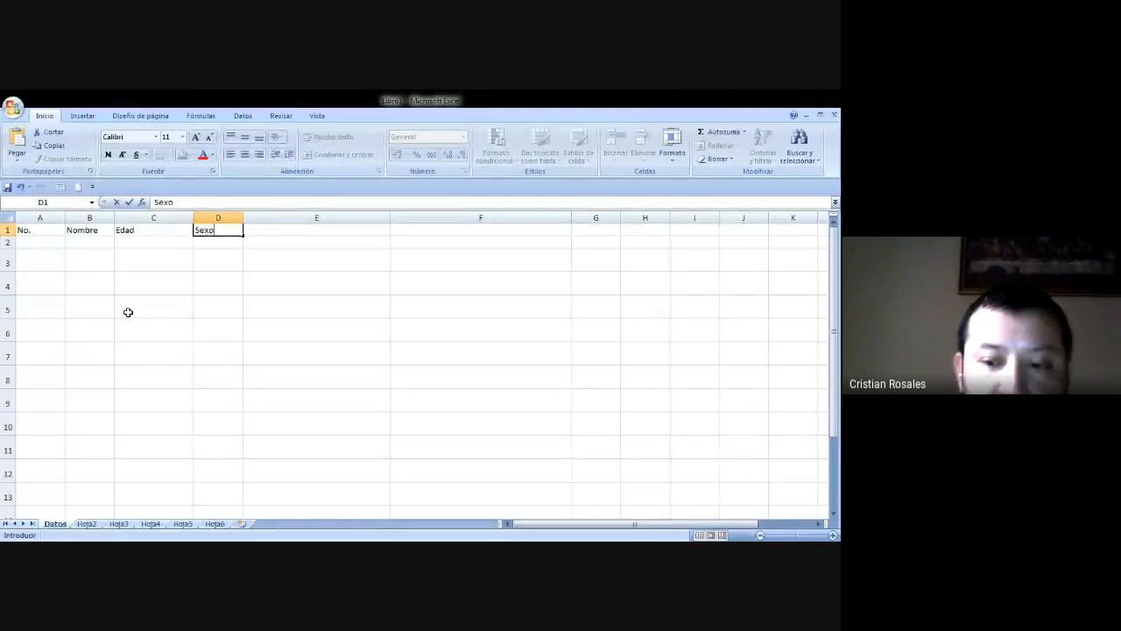
key("Return")
- Enter the numbers 1 and 2 in cells A2 and A3 under the "No." heading
key("Left")
key("Left")
key("Left")
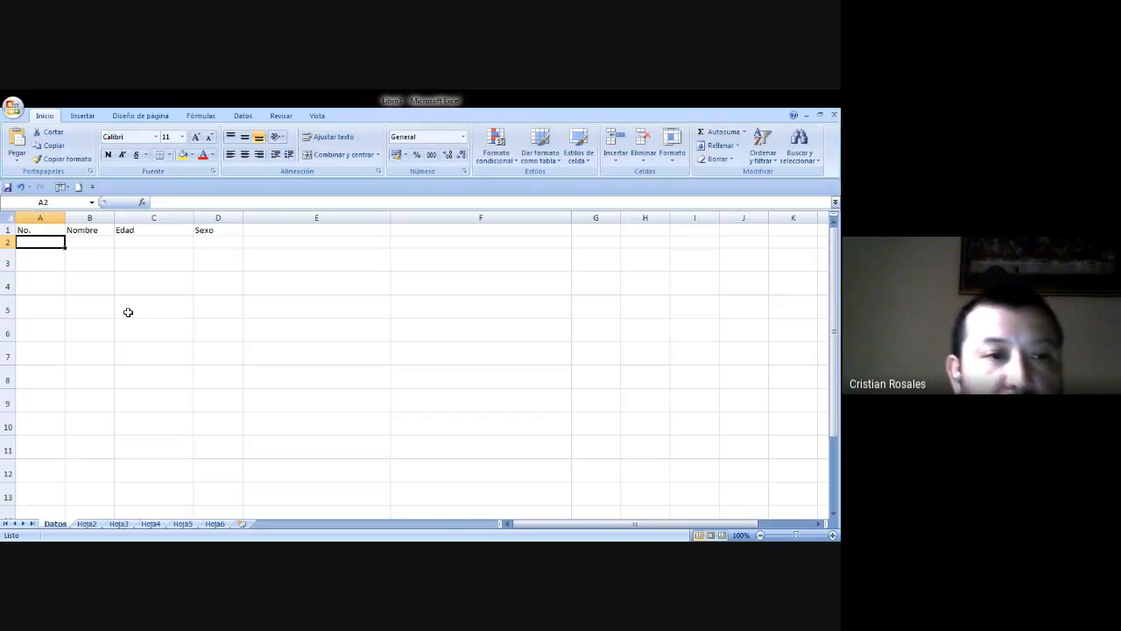
type("1")
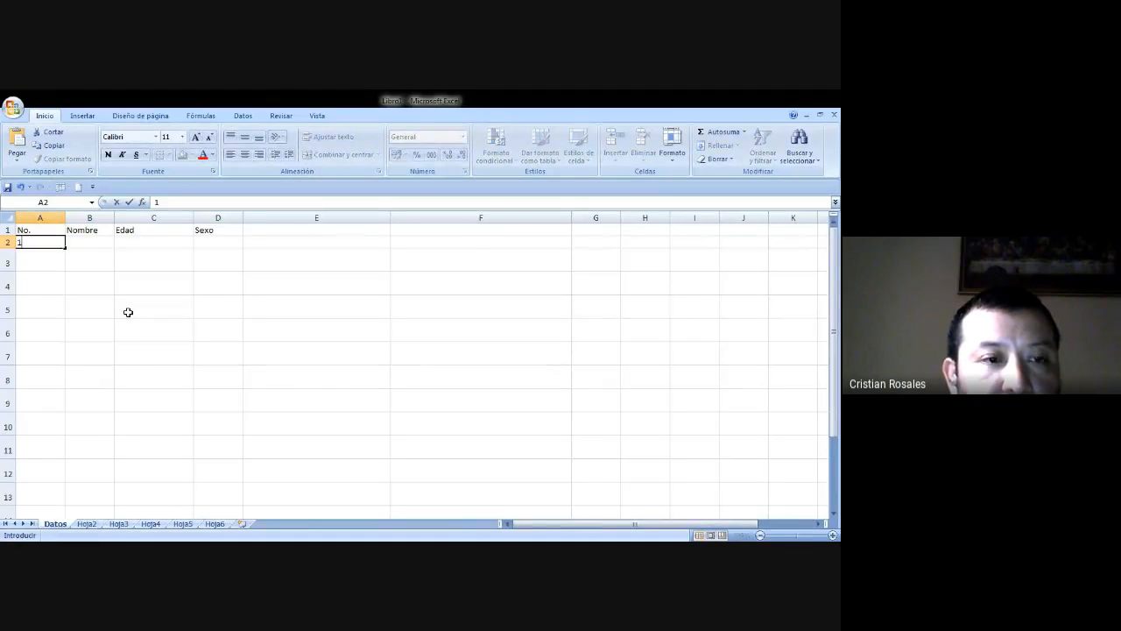
key("Return")
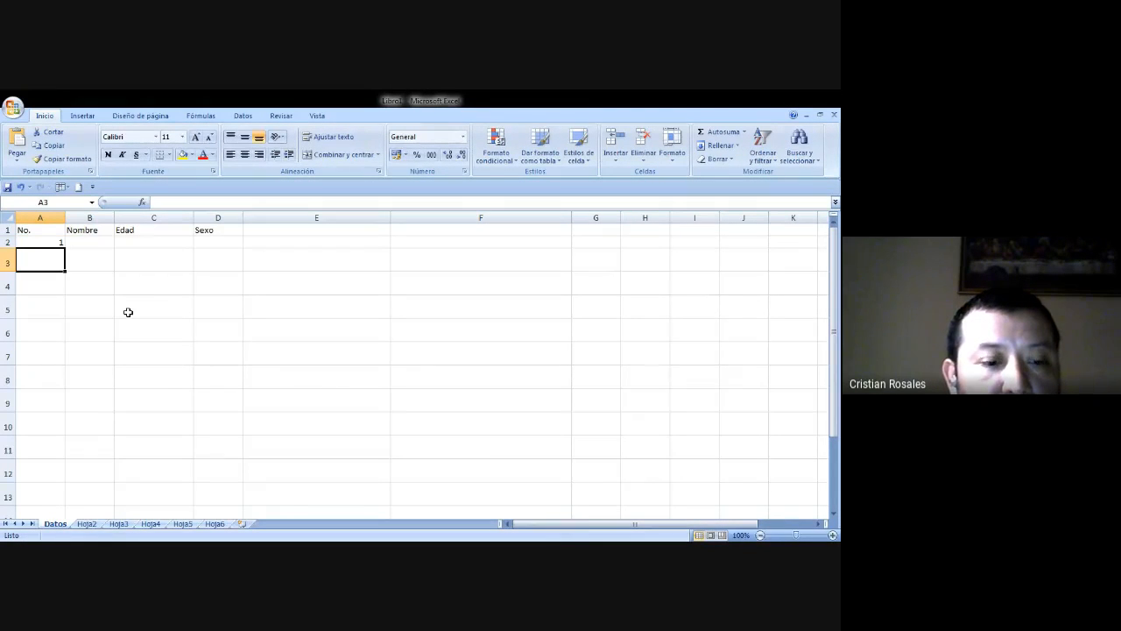
type("2")
key("Return")
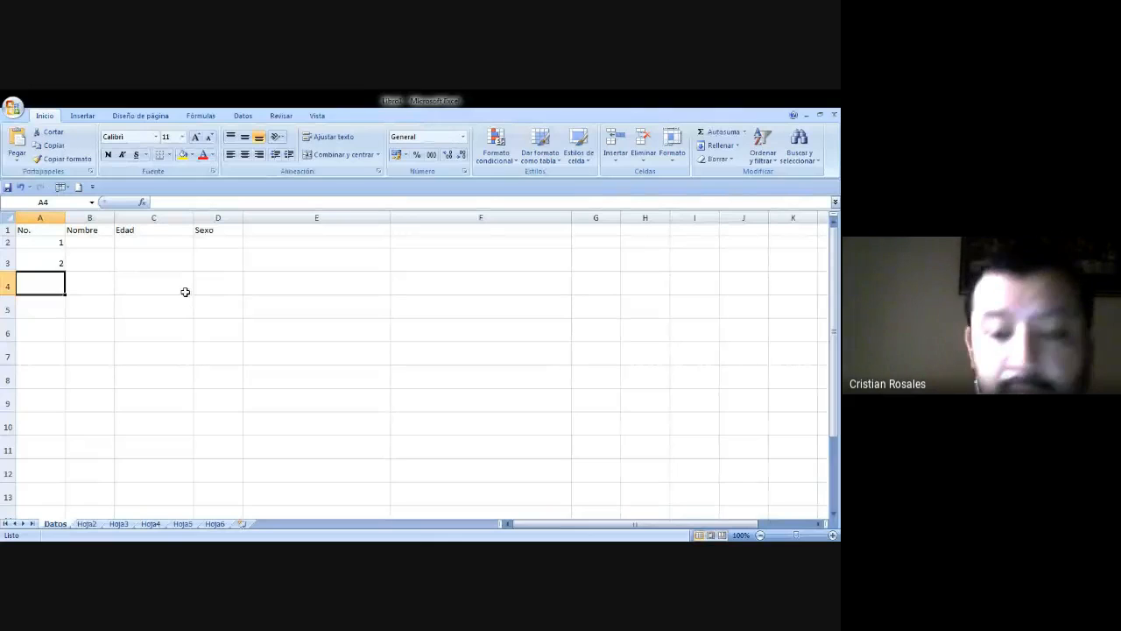
- Continue the "No." column by entering 3, 4 and 5 in cells A4 to A6
type("3")
key("Return")
type("4")
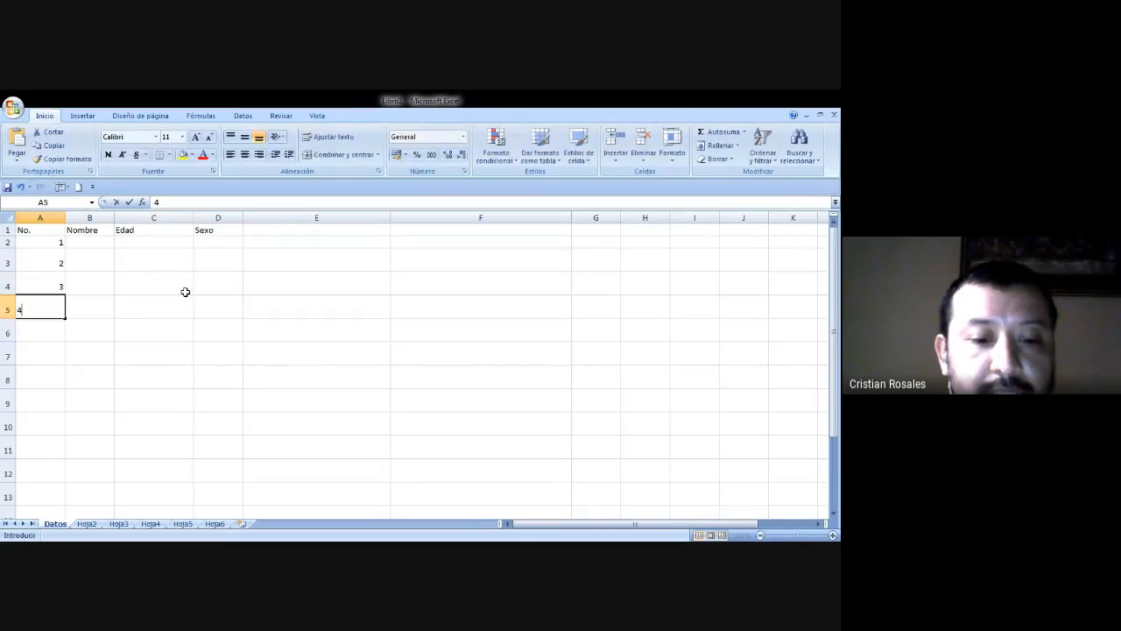
key("Return")
type("5")
key("Return")
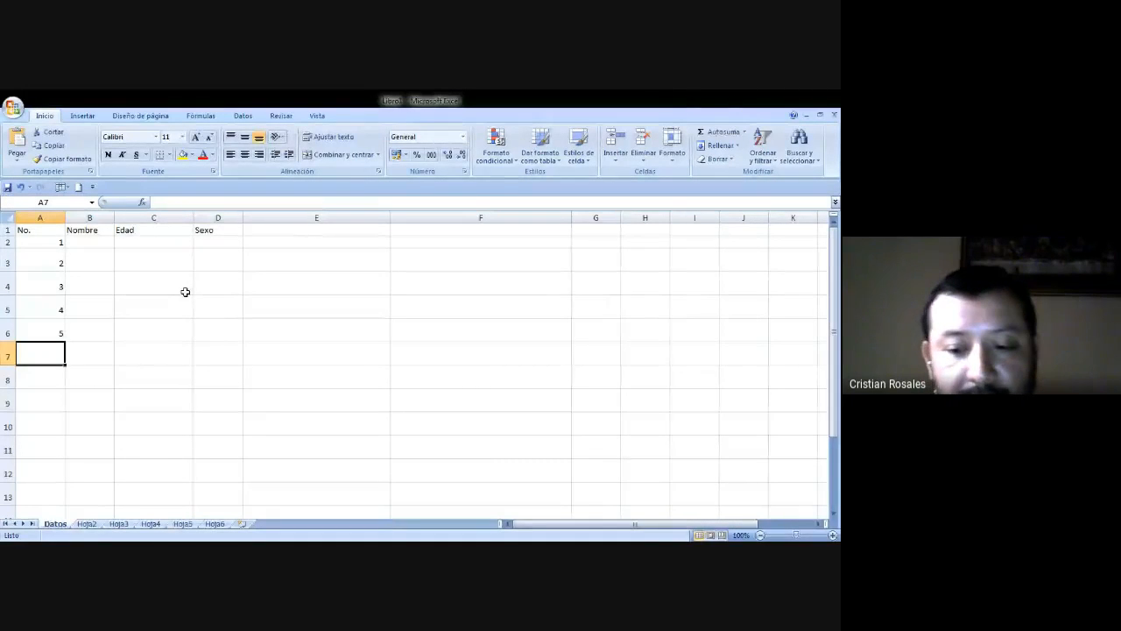
- Clear the numbers 3, 4 and 5 from cells A4 to A6
key("Up")
key("Up")
key("shift+Down")
key("shift+Down")
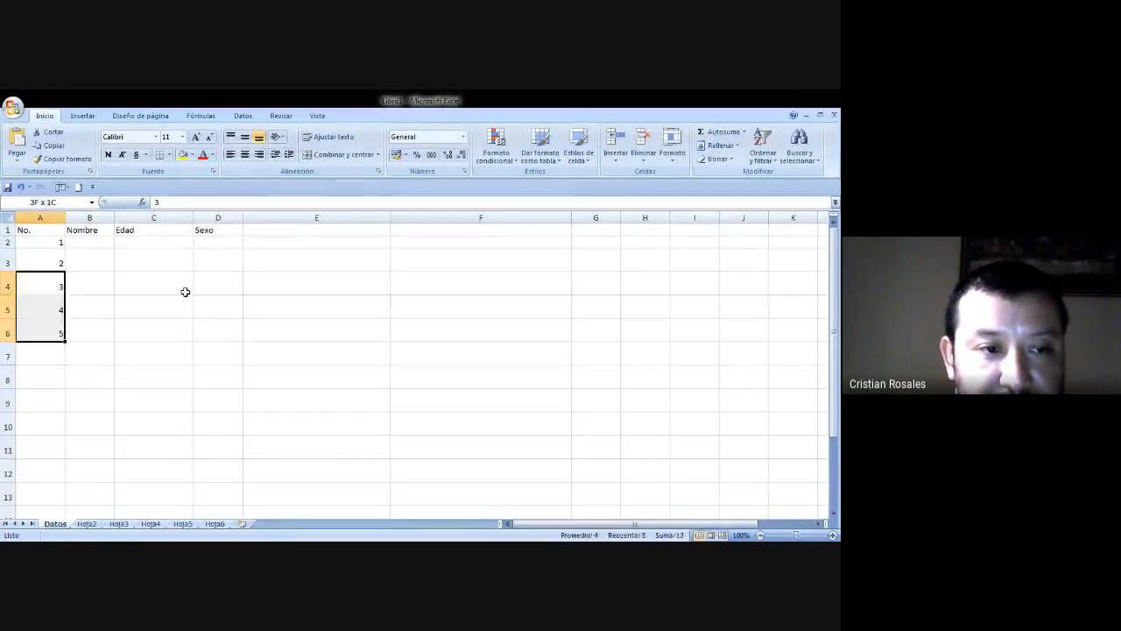
key("Delete")
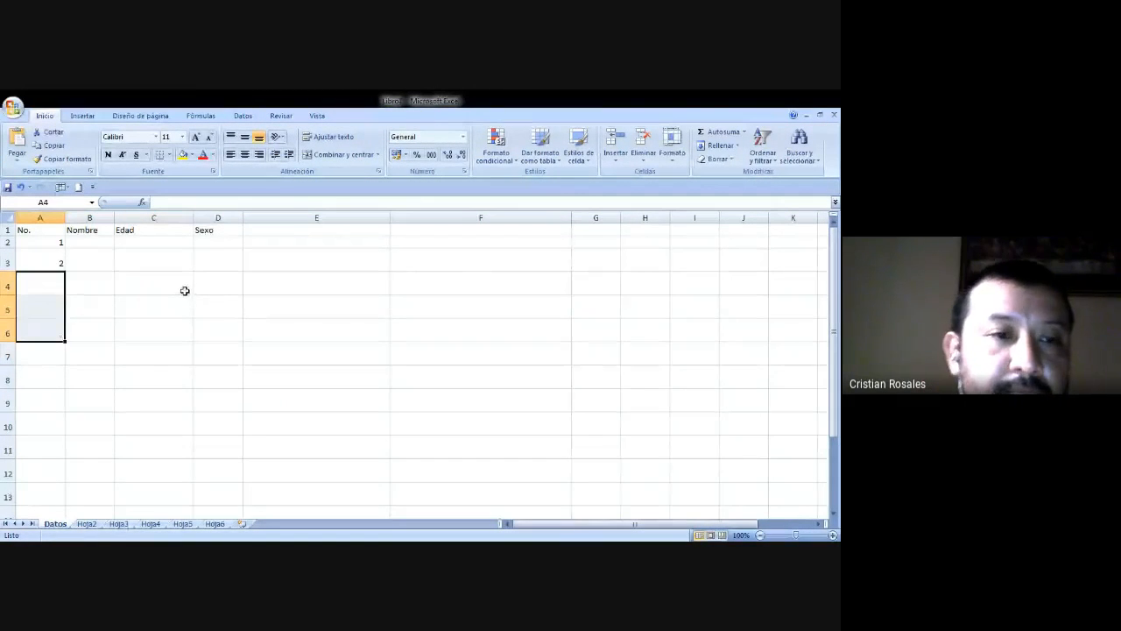
left_click(185, 291)
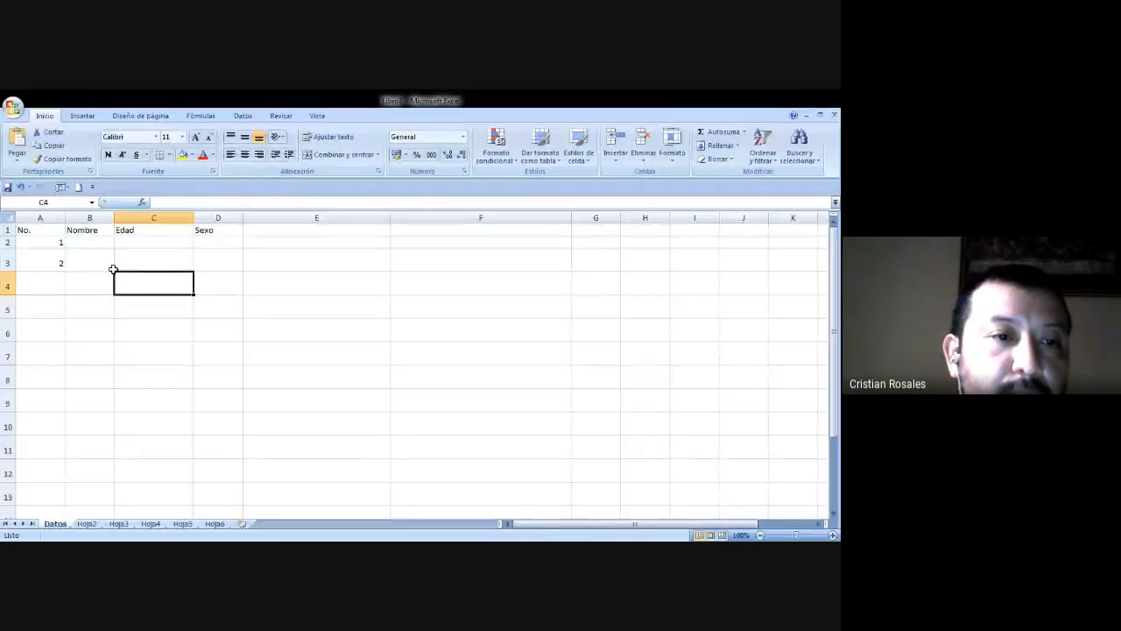
- Select the numbers 1 and 2 in A2:A3 and fill the series down to 10 in cell A11
left_click(55, 243)
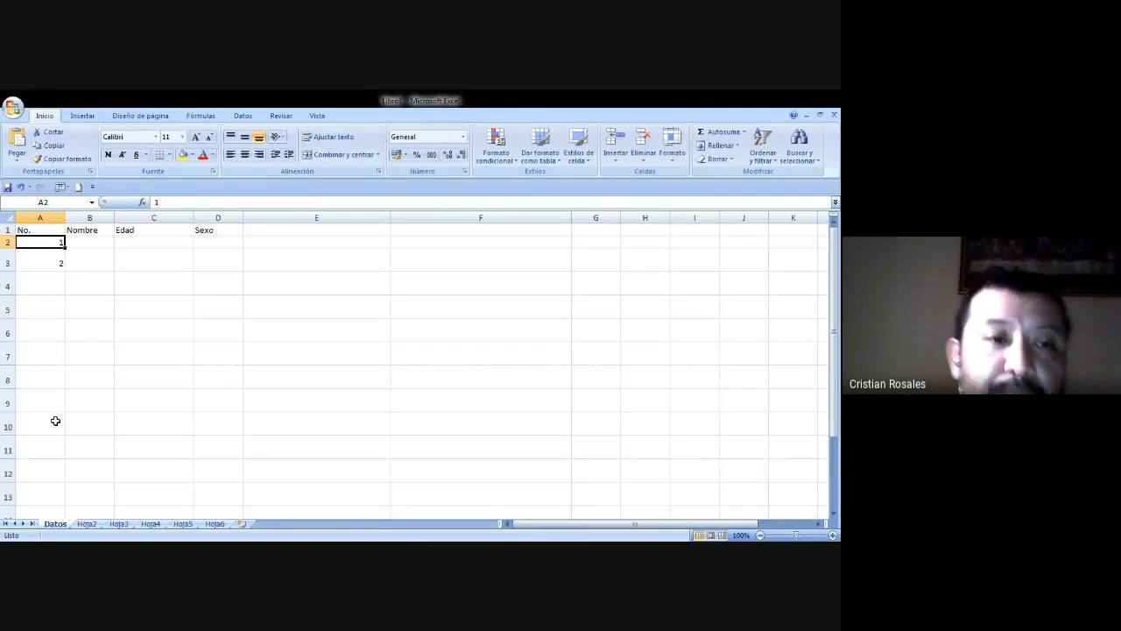
left_click(93, 276)
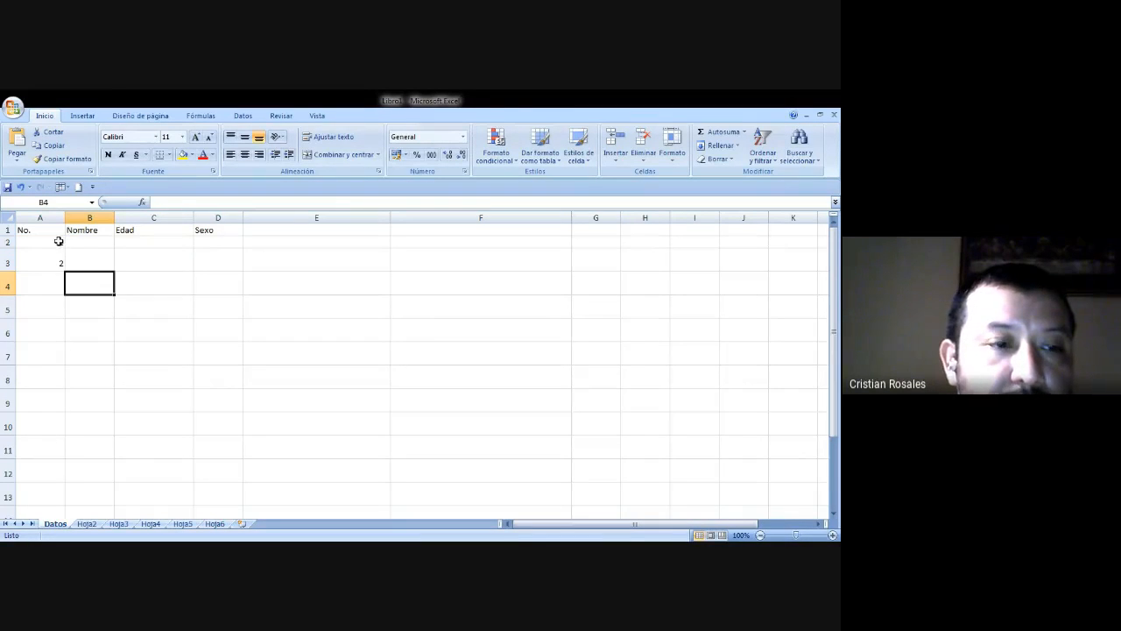
left_click(59, 241)
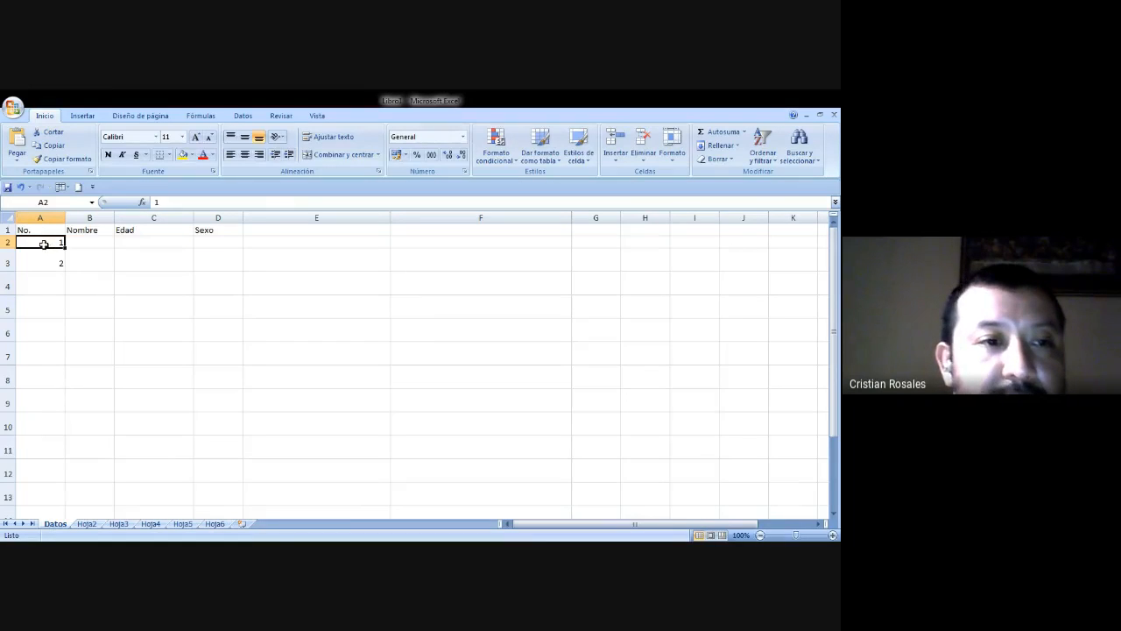
left_click_drag(43, 245, 38, 257)
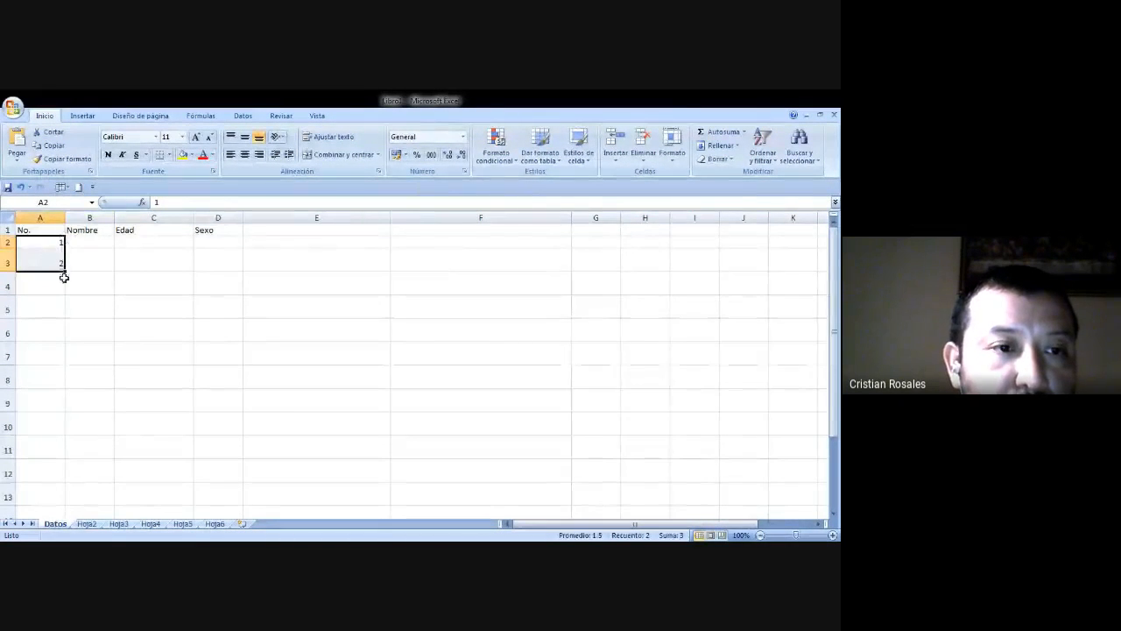
left_click(76, 243)
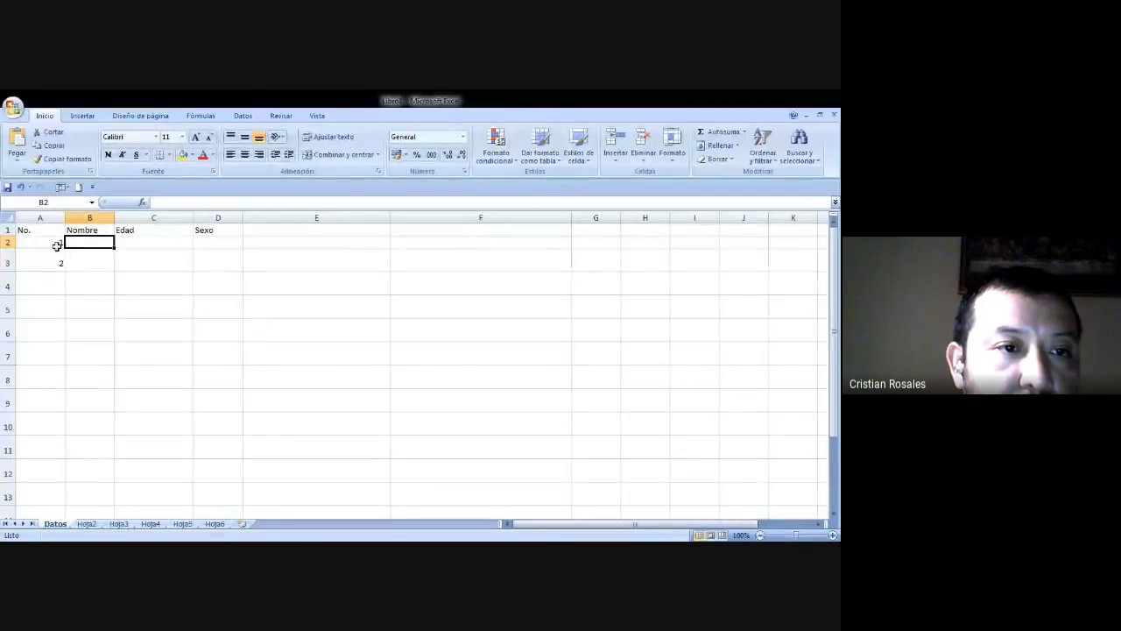
left_click_drag(56, 245, 54, 264)
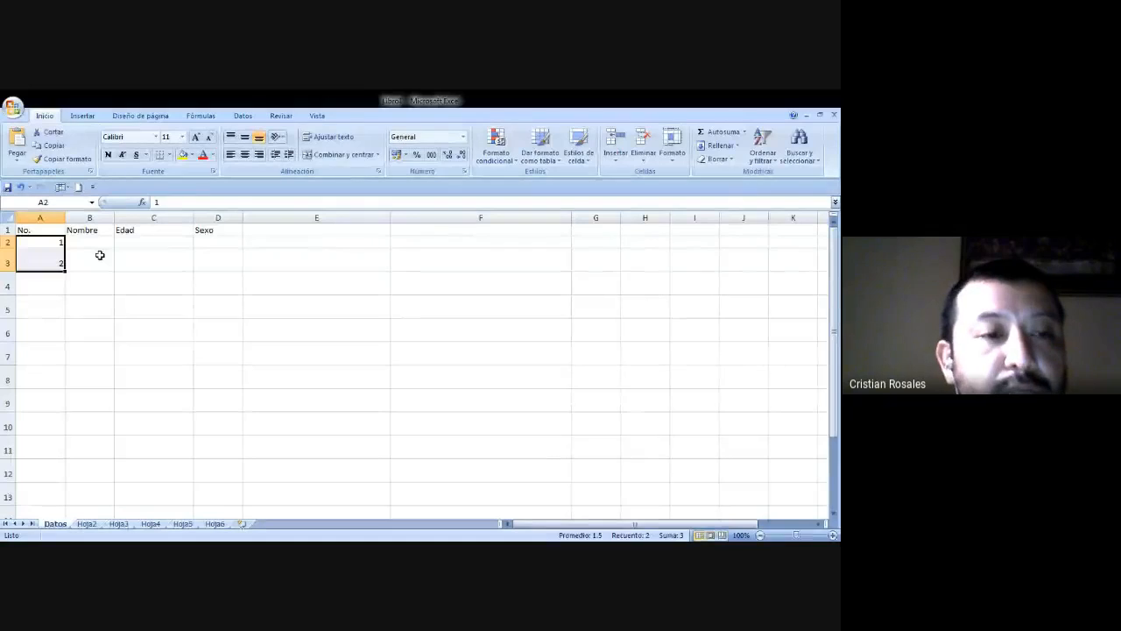
left_click(100, 255)
left_click_drag(44, 240, 46, 256)
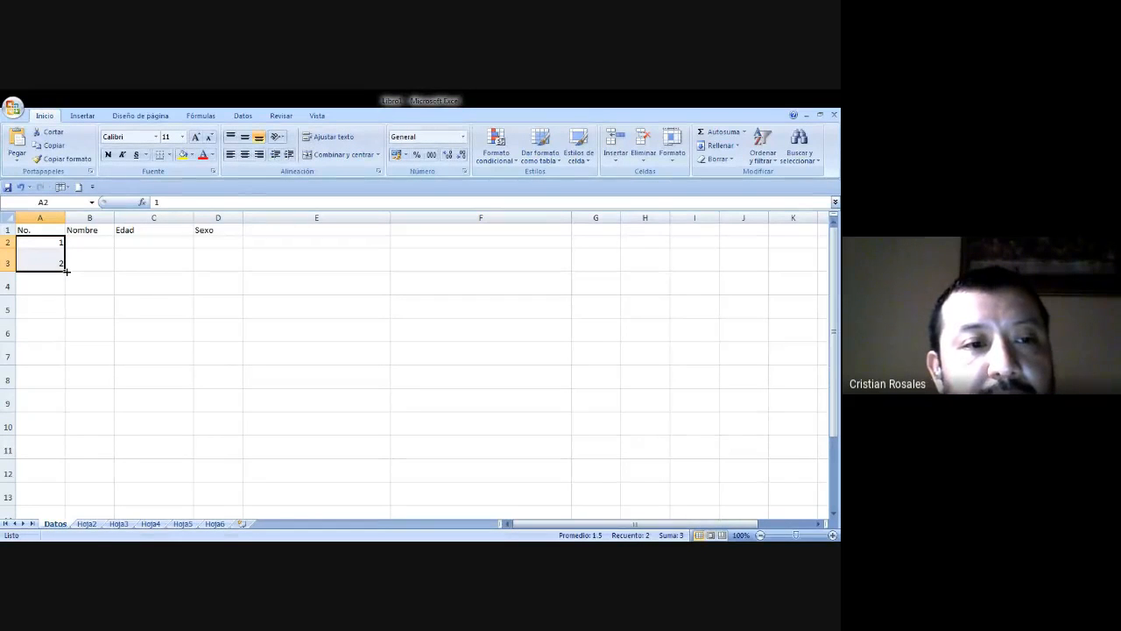
left_click_drag(67, 272, 47, 467)
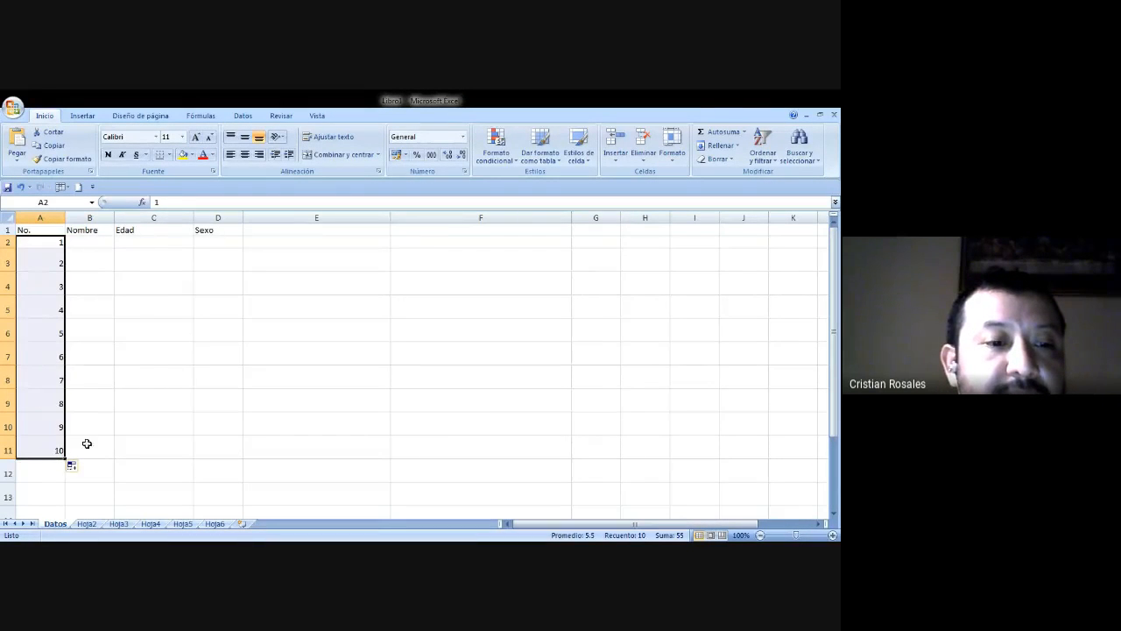
left_click(112, 334)
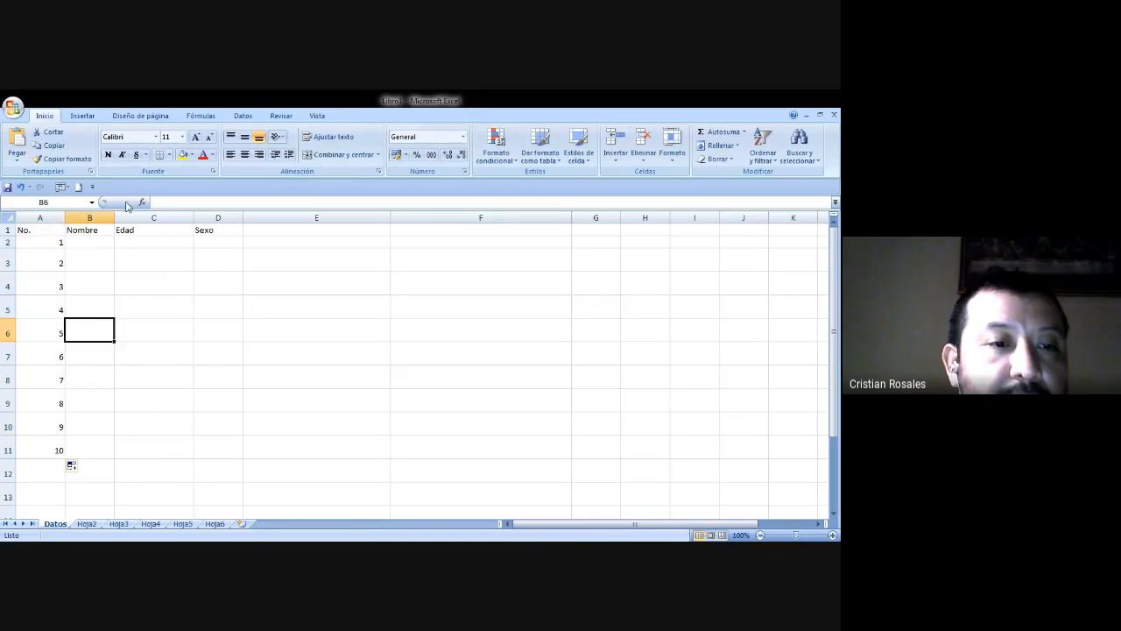
- Replace the heading "Nombre" in cell B1 with "Municipio"
left_click(103, 243)
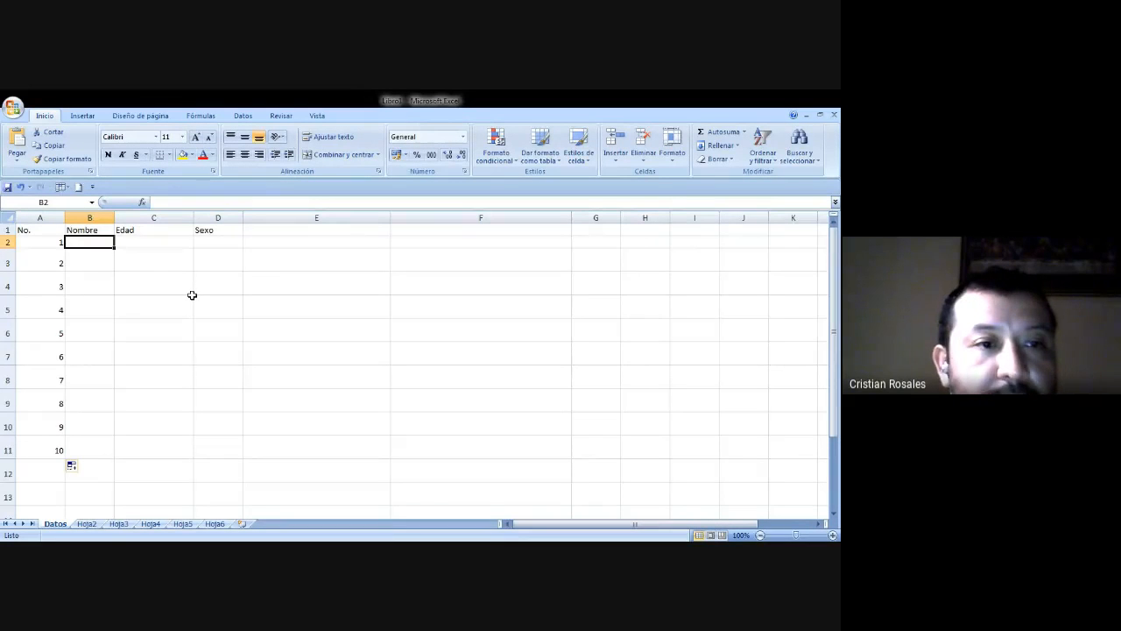
key("Up")
type("M")
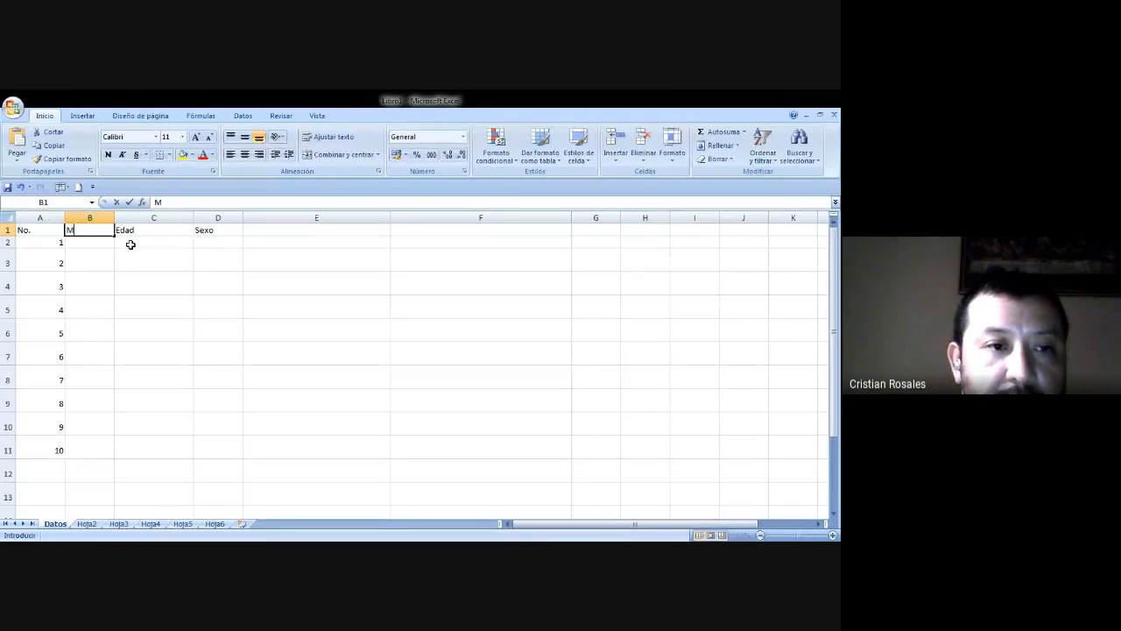
type("unicipo")
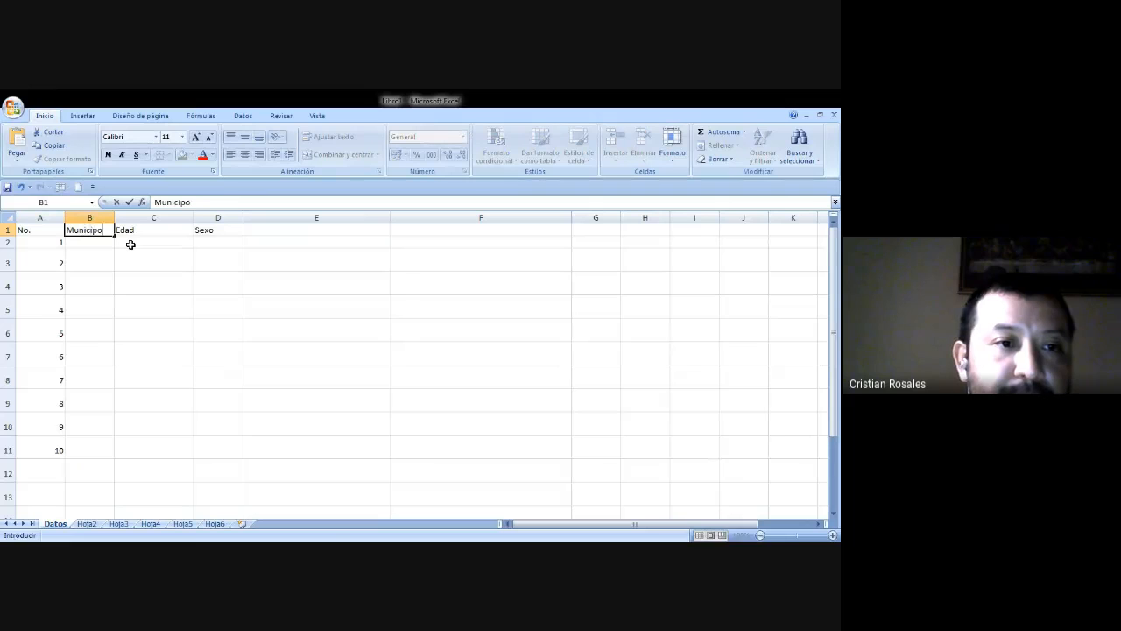
type("i")
key("Tab")
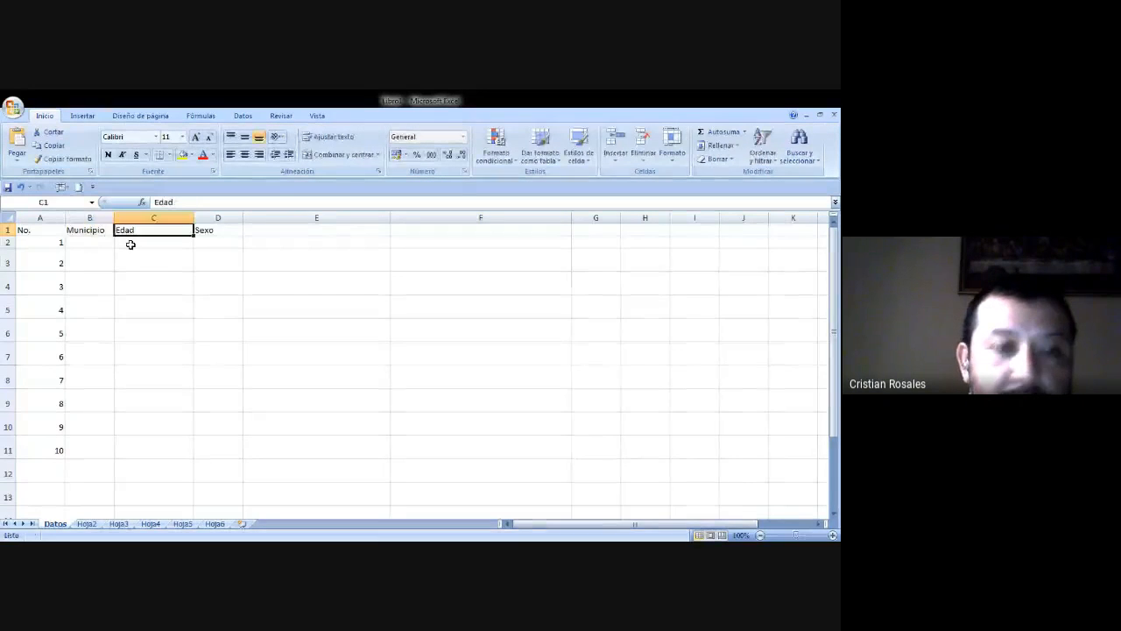
- Replace the heading "Edad" in C1 with "Población" and clear the "Sexo" heading in D1
type("Población")
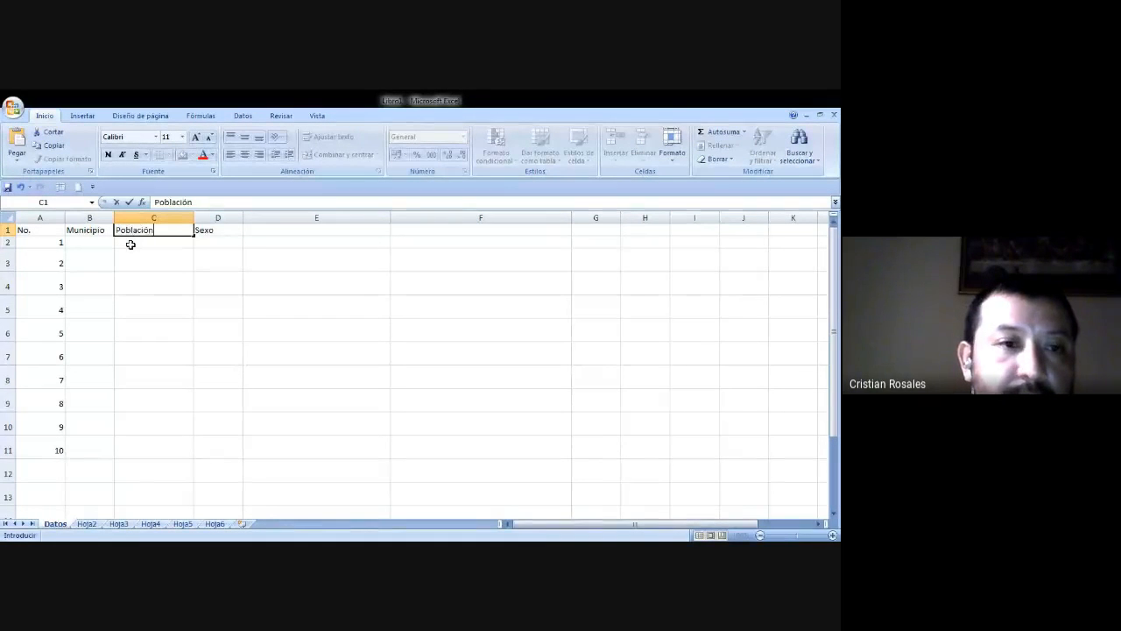
key("Tab")
key("Delete")
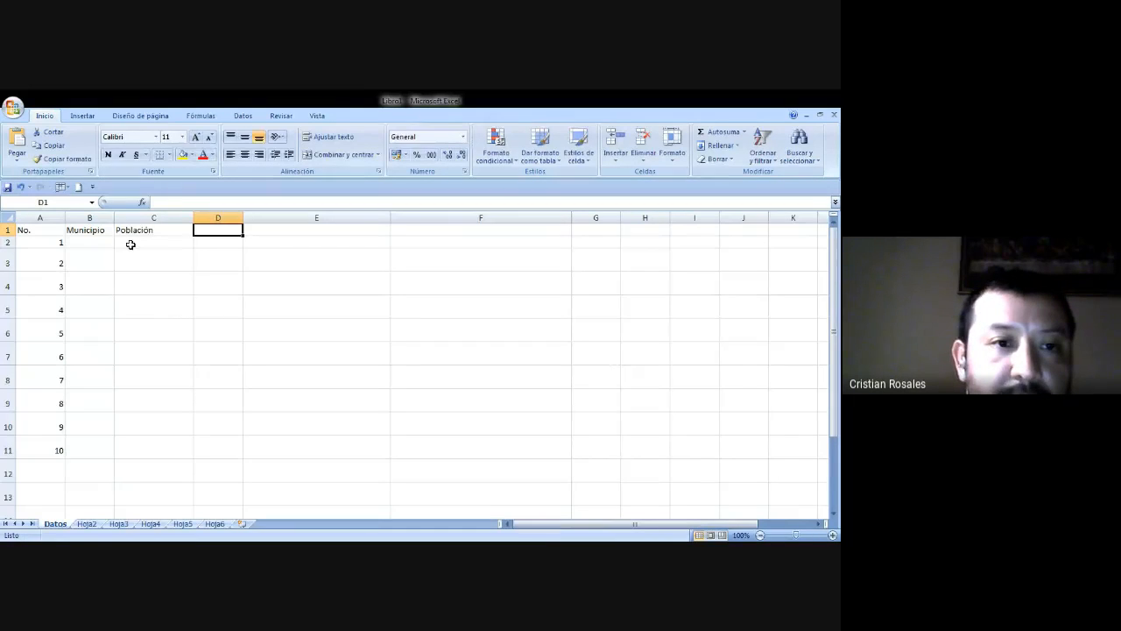
- Add the number 11 in cell A12 at the end of the "No." column
left_click(51, 230)
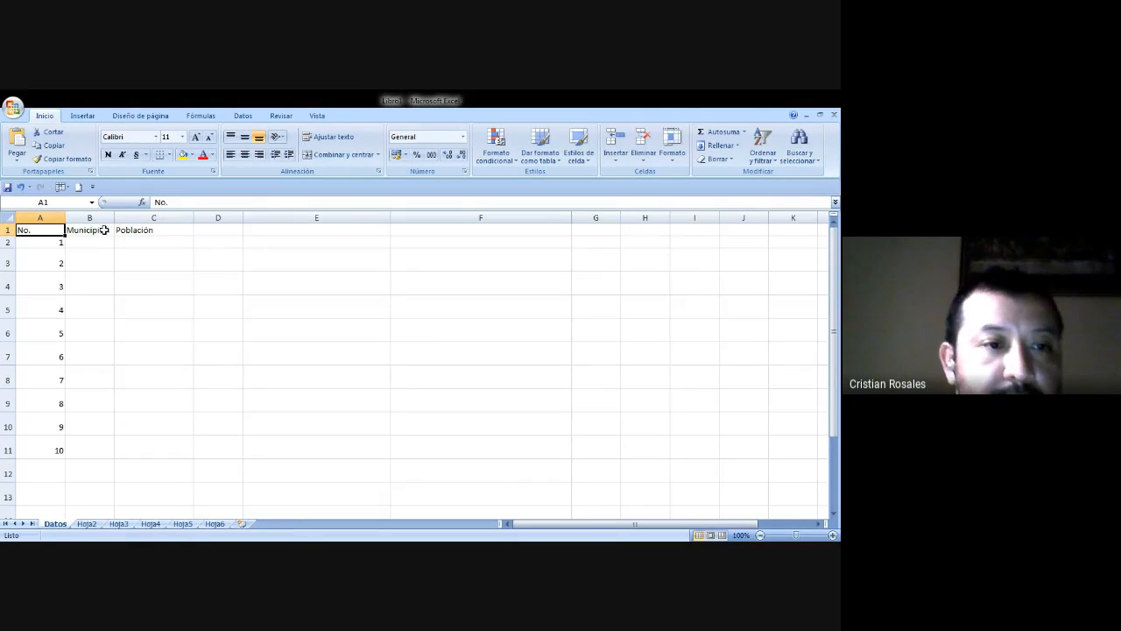
left_click(44, 467)
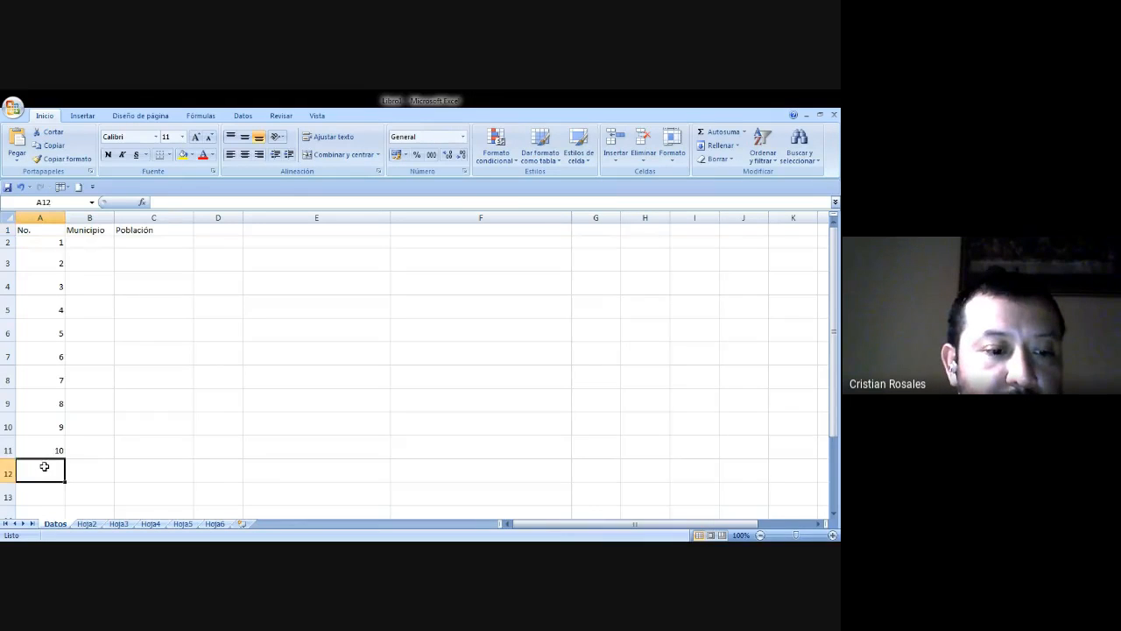
type("11")
left_click(160, 432)
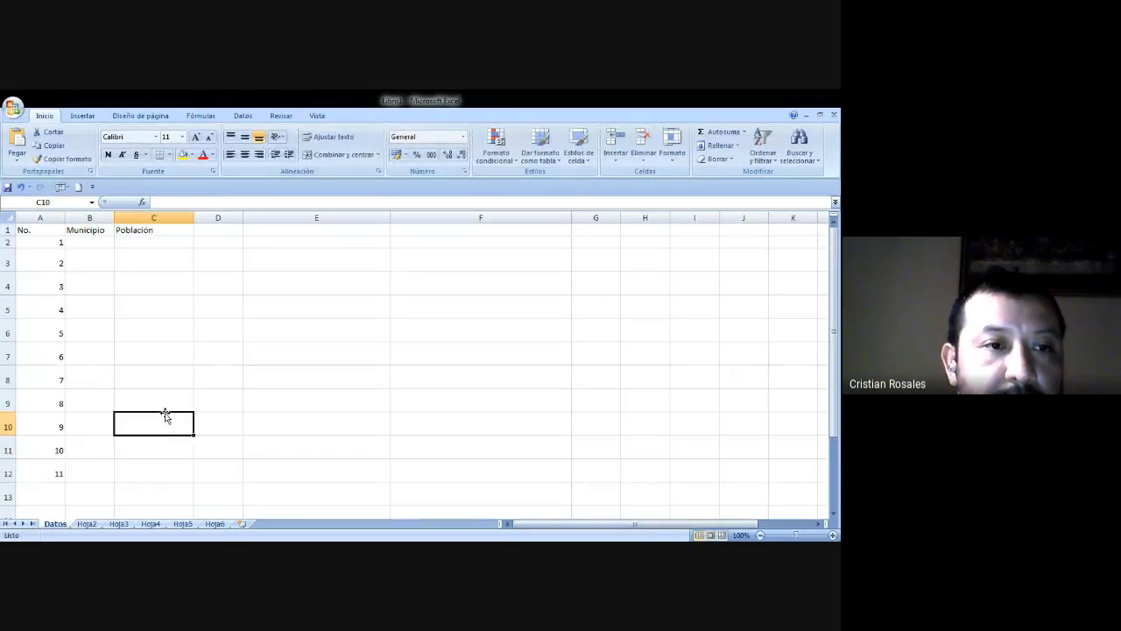
- Enter the municipalities Zacapa, San Jorge and San Diego in cells B2:B4 under the "Municipio" heading
left_click(102, 241)
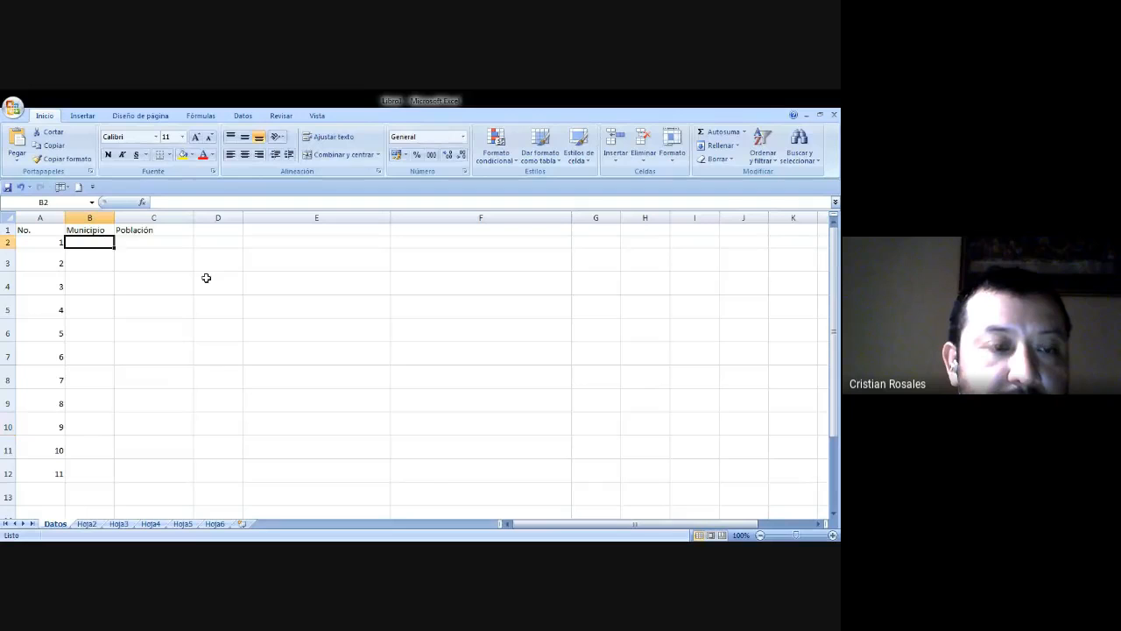
type("Zacapa")
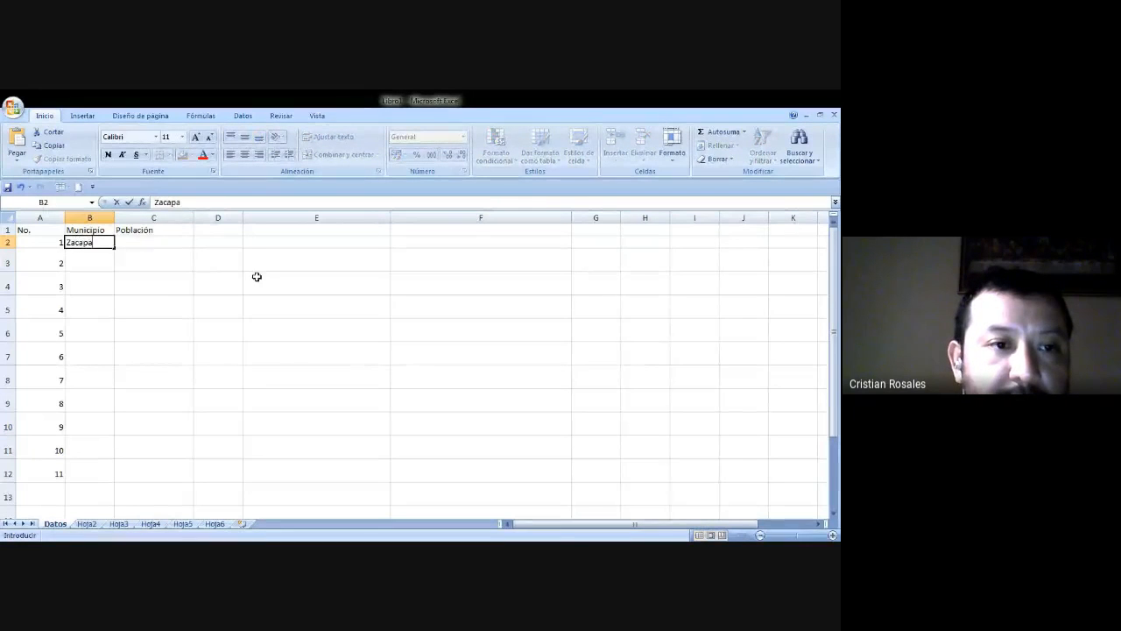
key("Return")
type("San Jorge")
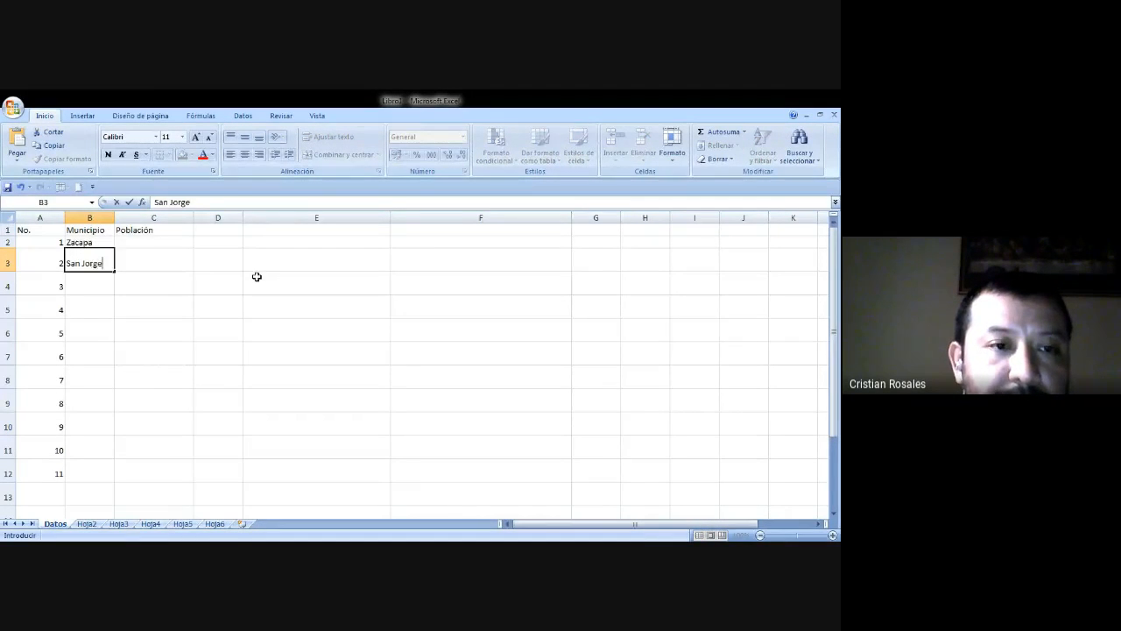
key("Return")
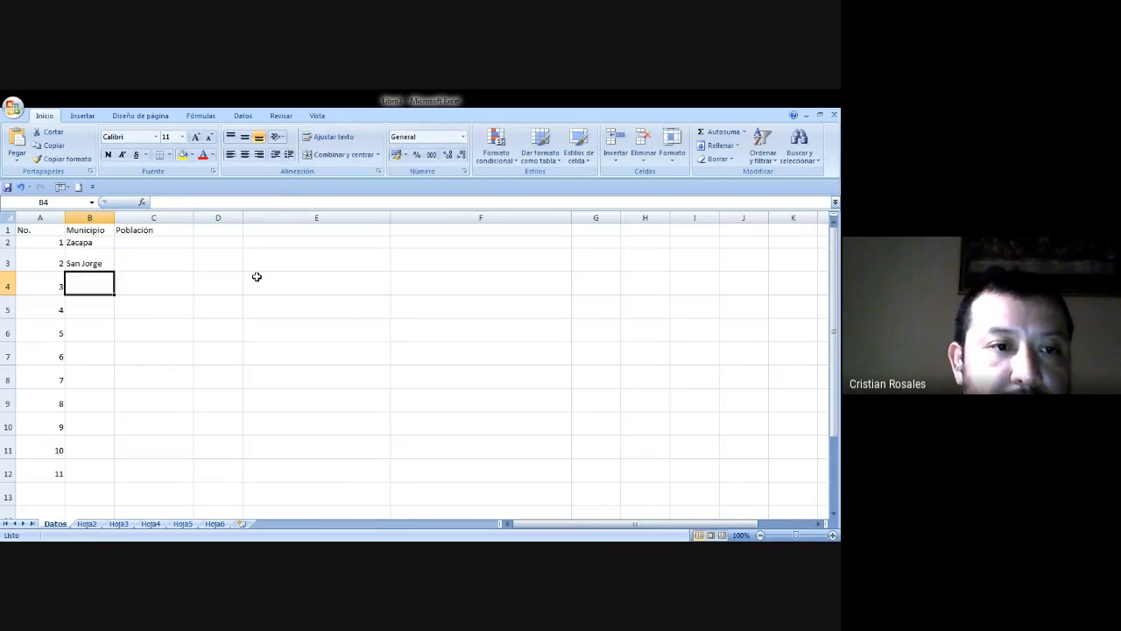
type("San d")
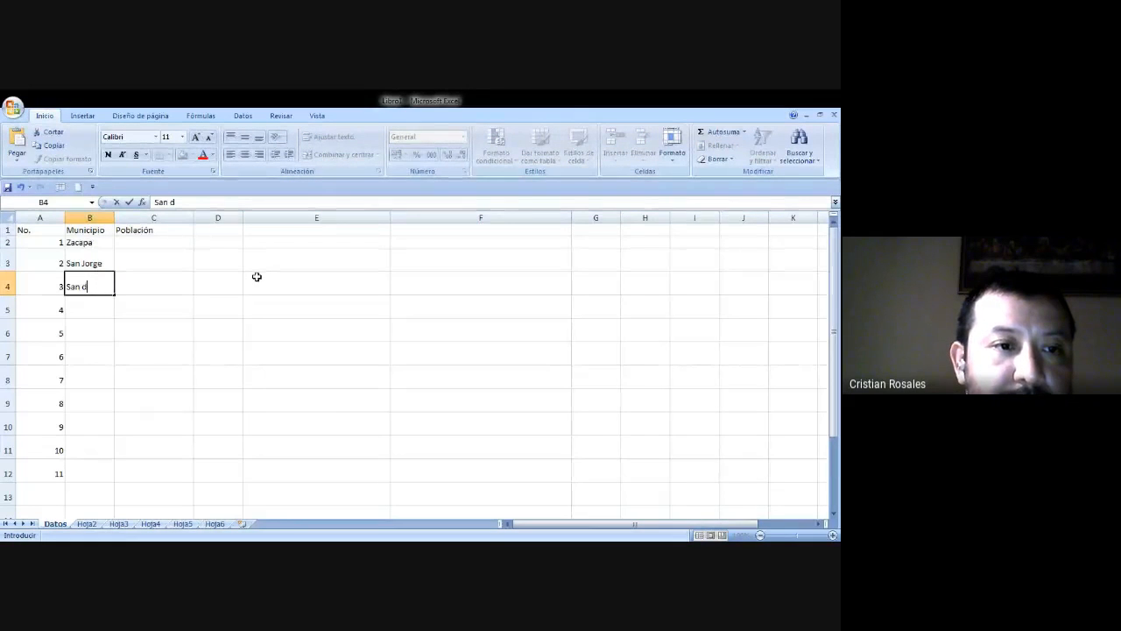
key("BackSpace")
type("Diego")
key("Return")
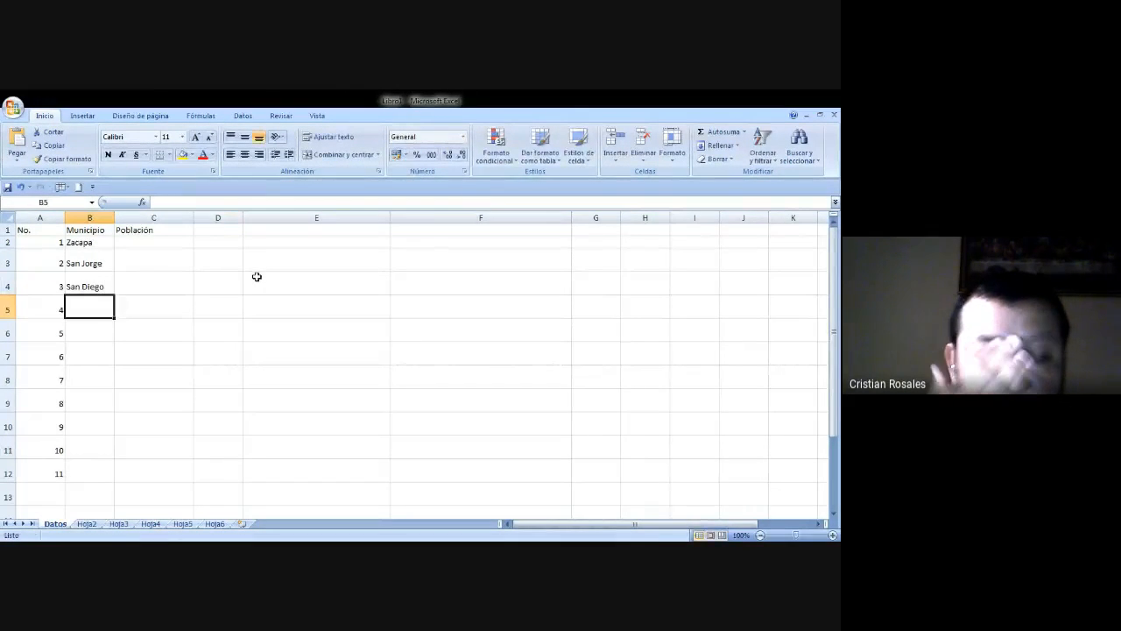
- Add the municipalities Estanzuela, Río Hondo and Huite in cells B5:B7
type("Estanzuela")
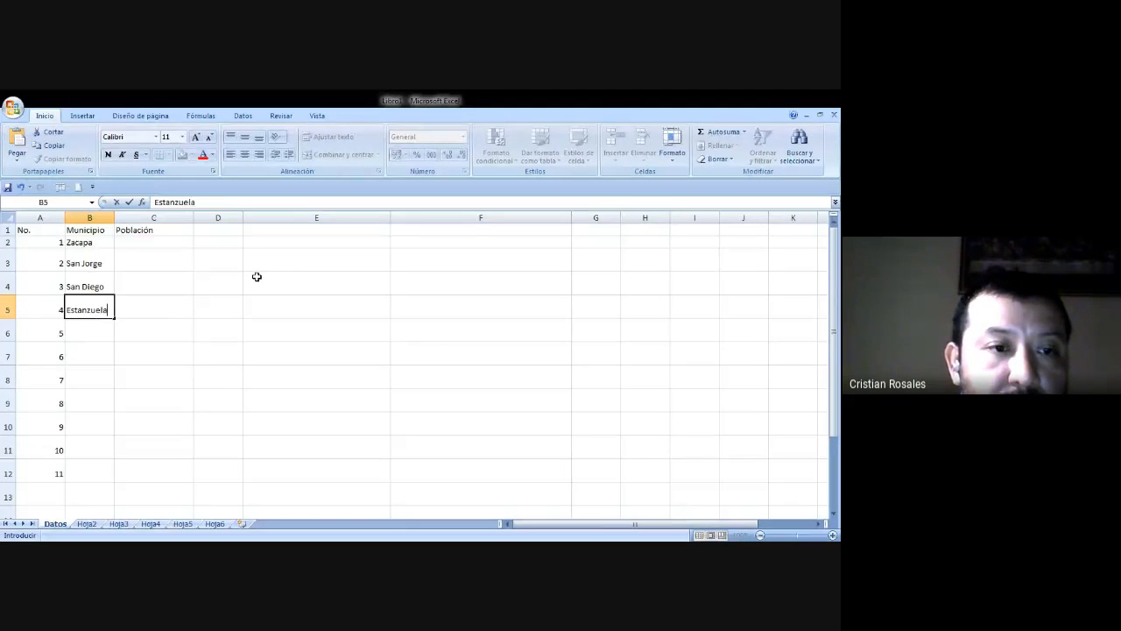
key("Return")
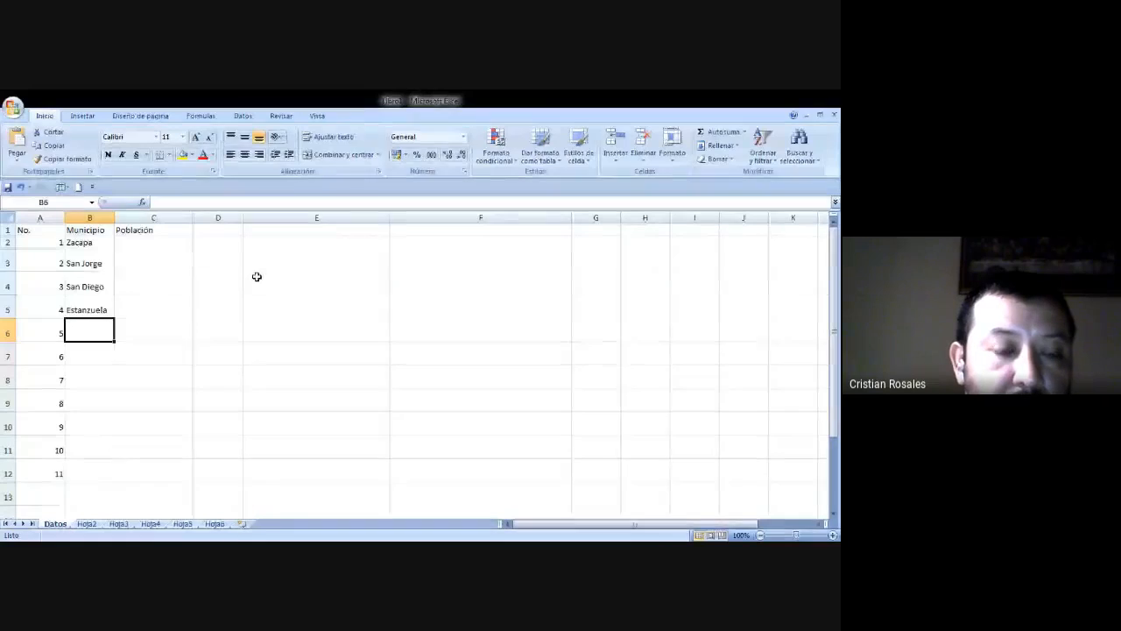
type("Rio Hondo")
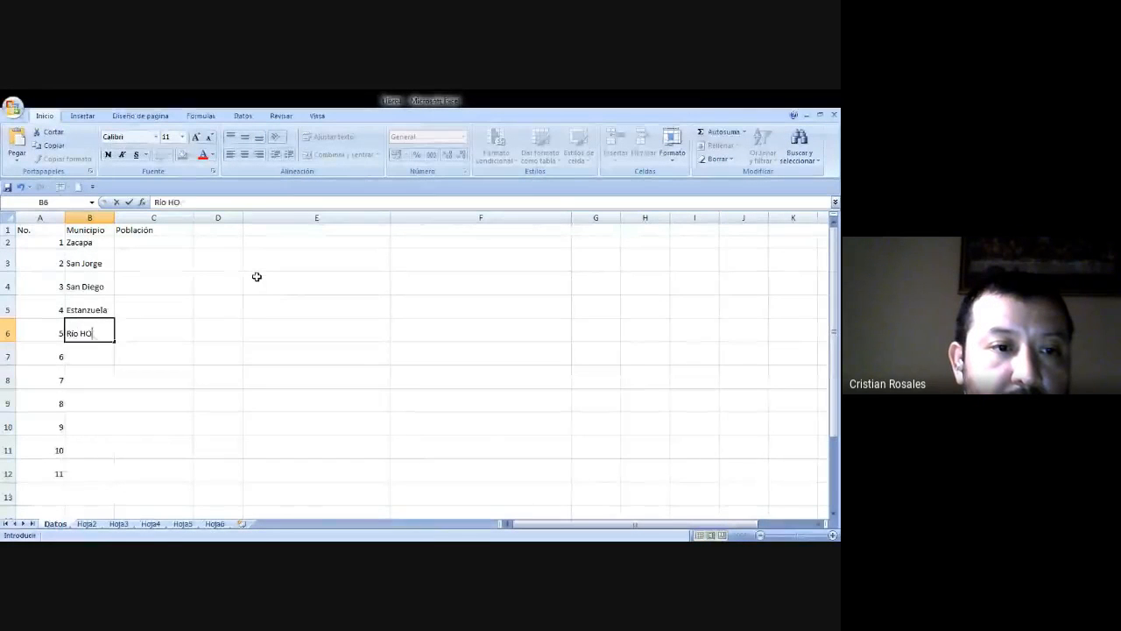
key("Return")
type("Hui")
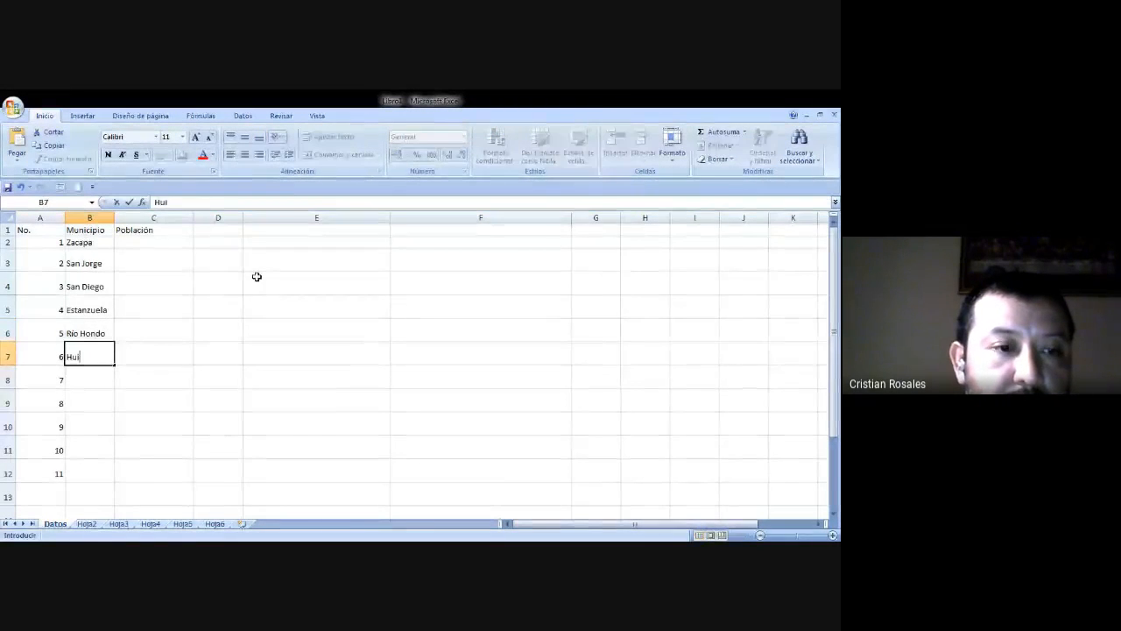
type("te")
key("Return")
- Add the municipalities Cabañas and La Unión in cells B8:B9
type("Ca")
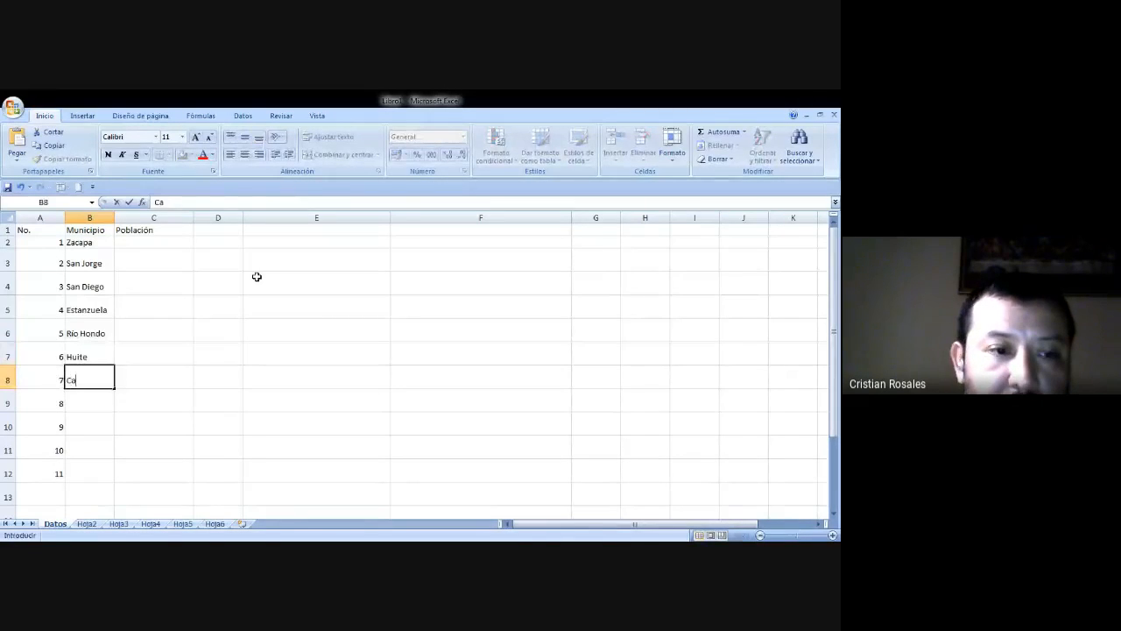
type("bañaas")
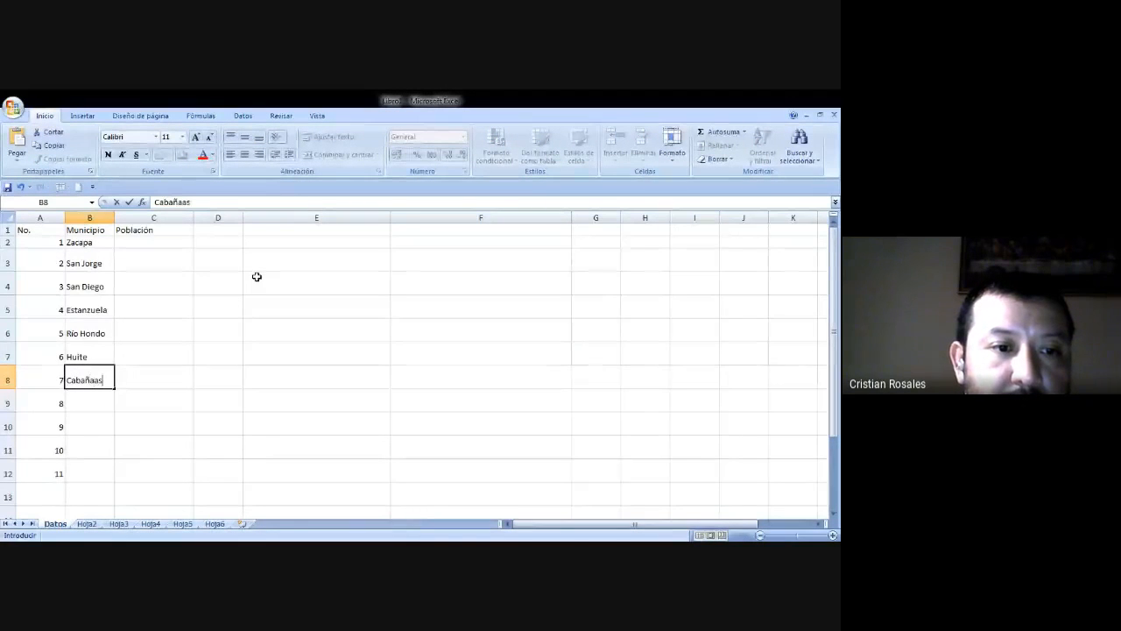
key("Return")
type("L")
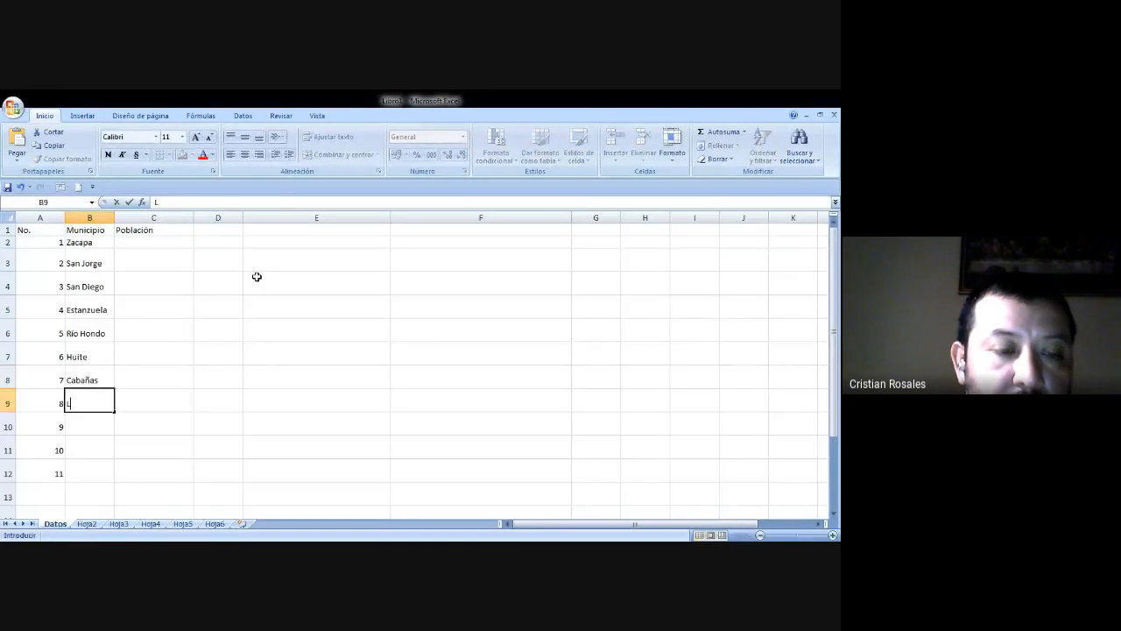
type("a Unión")
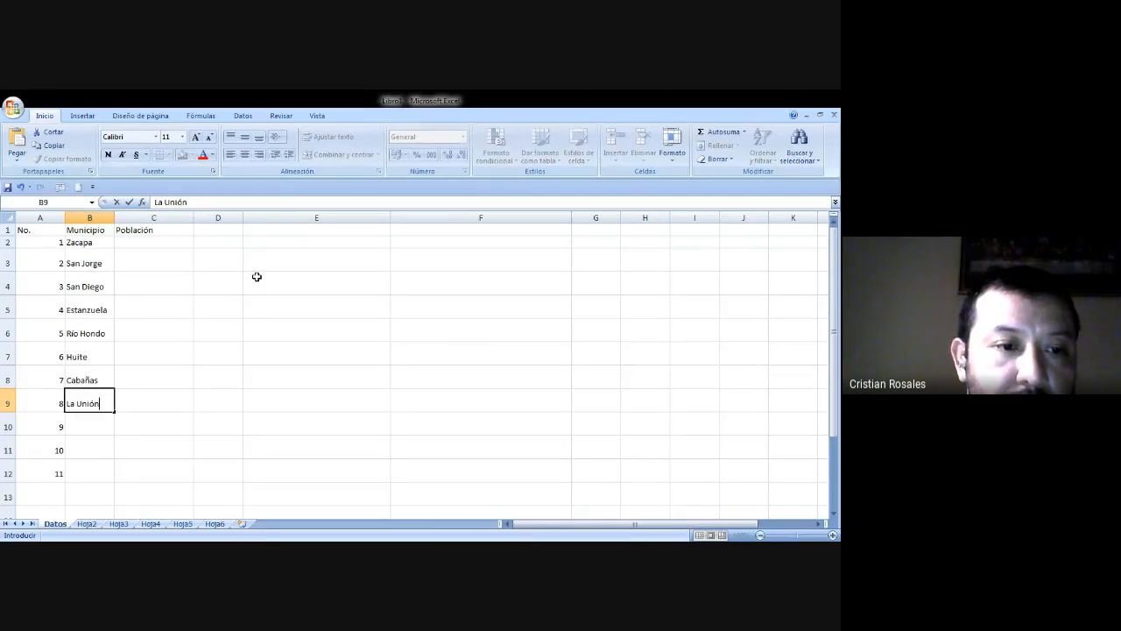
key("Return")
- Add the municipalities Gualán and Teculután in cells B10:B11
type("Gual")
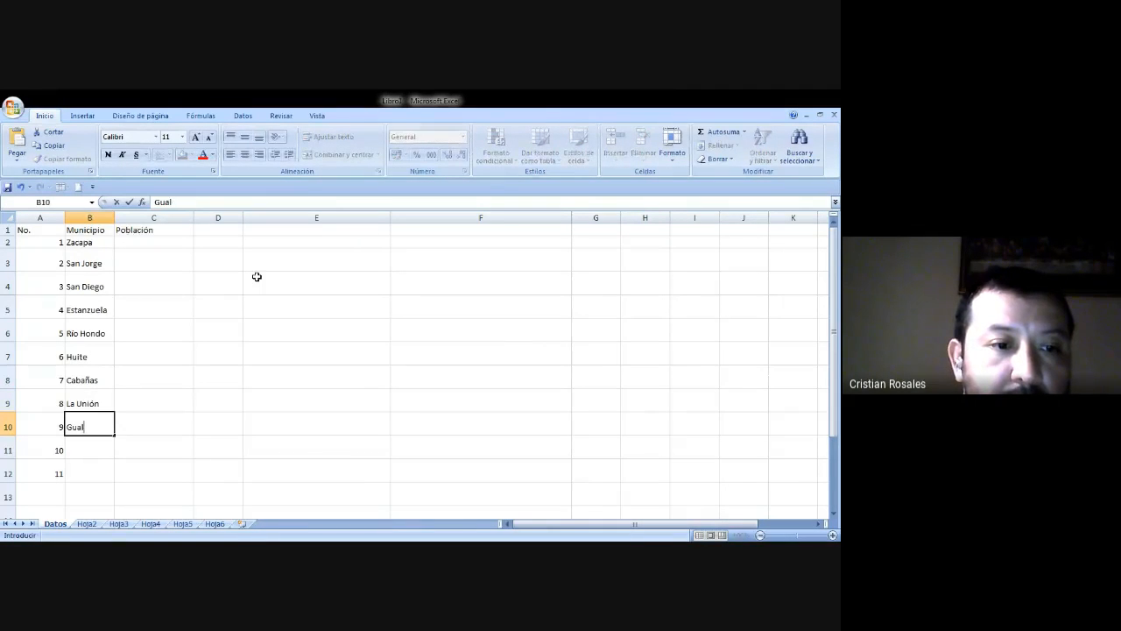
type("án")
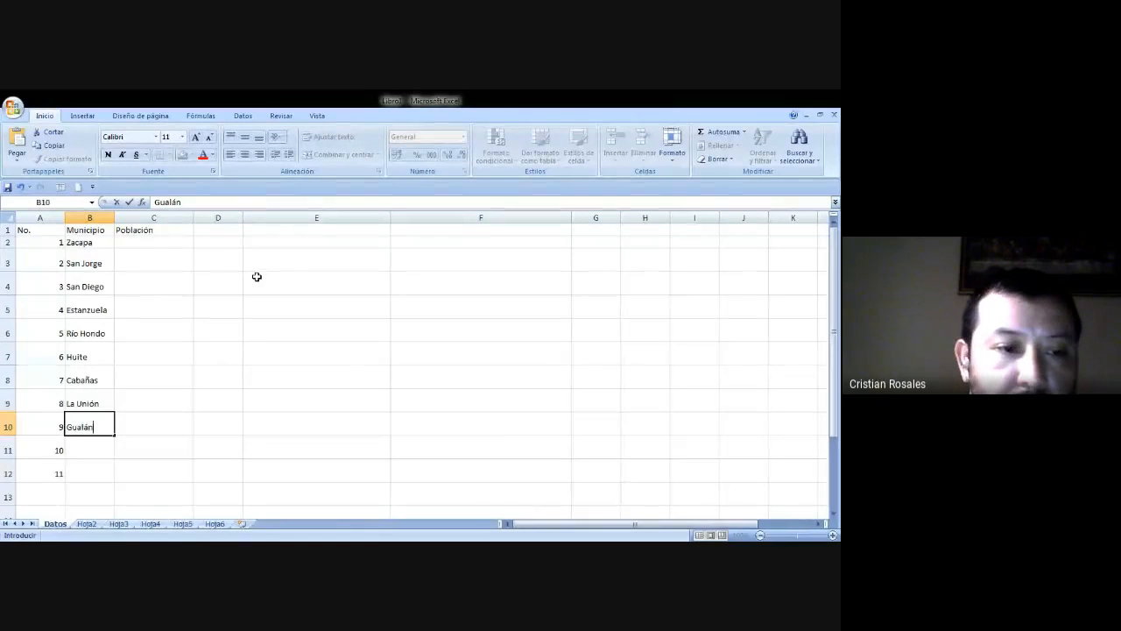
key("Return")
type("Teculután")
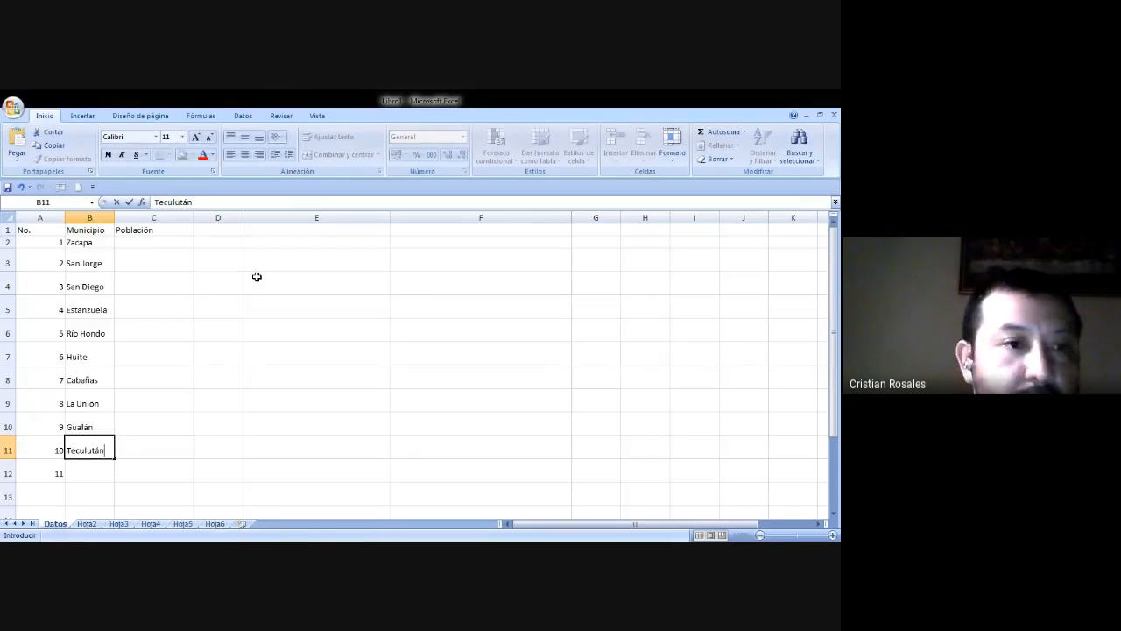
key("Return")
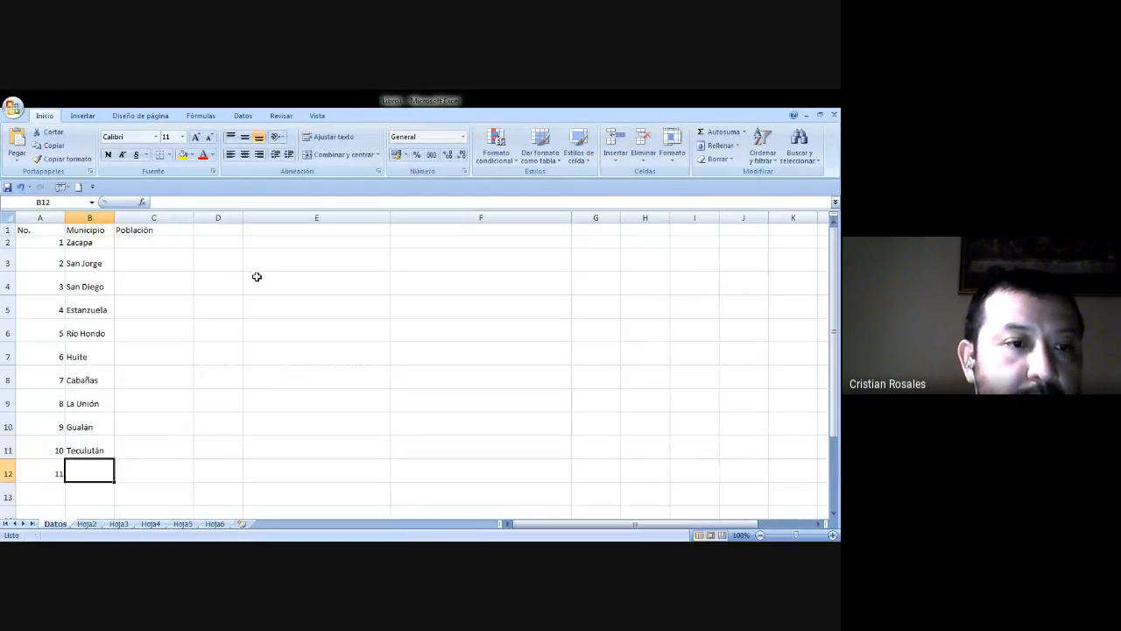
- Widen column B and enter the last municipality, Usumatlán, in cell B12
left_click_drag(114, 219, 138, 220)
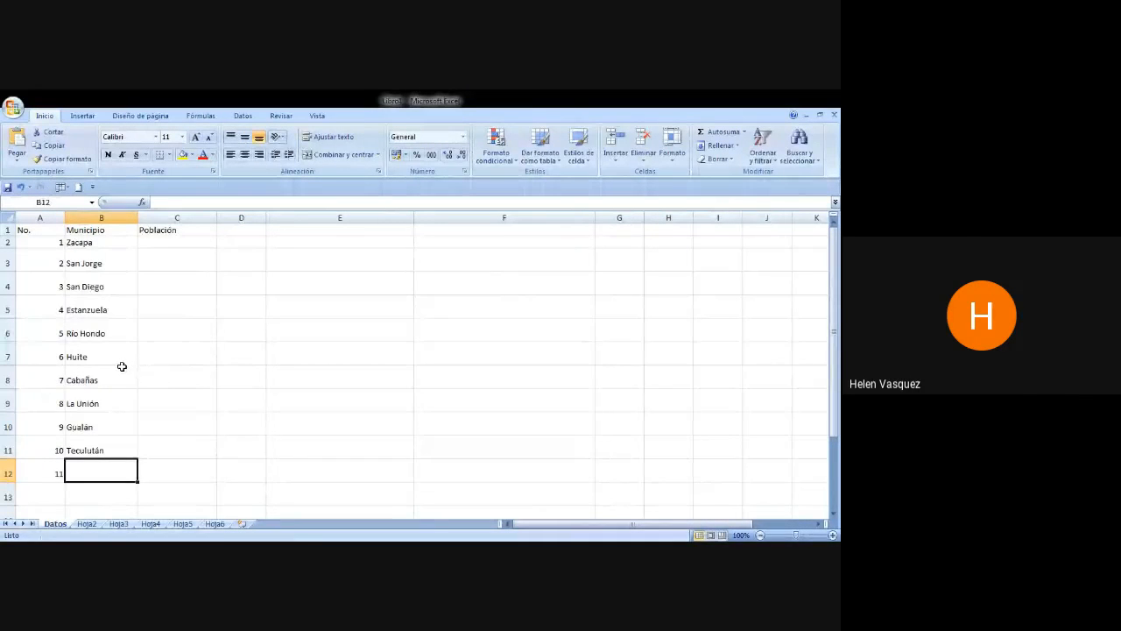
type("U")
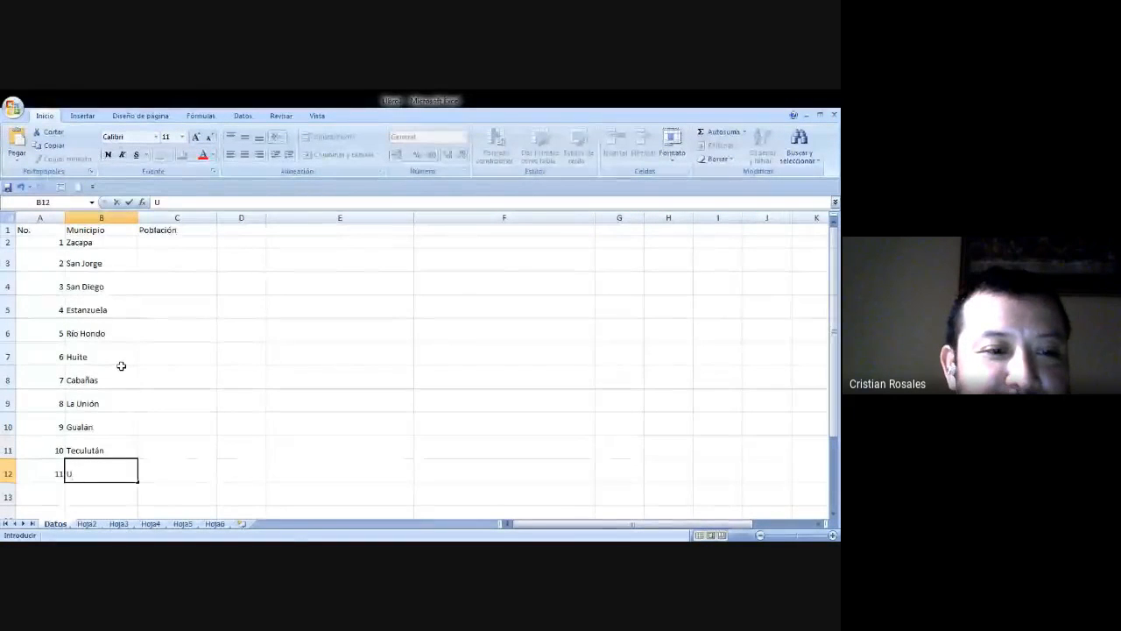
type("sumatlán")
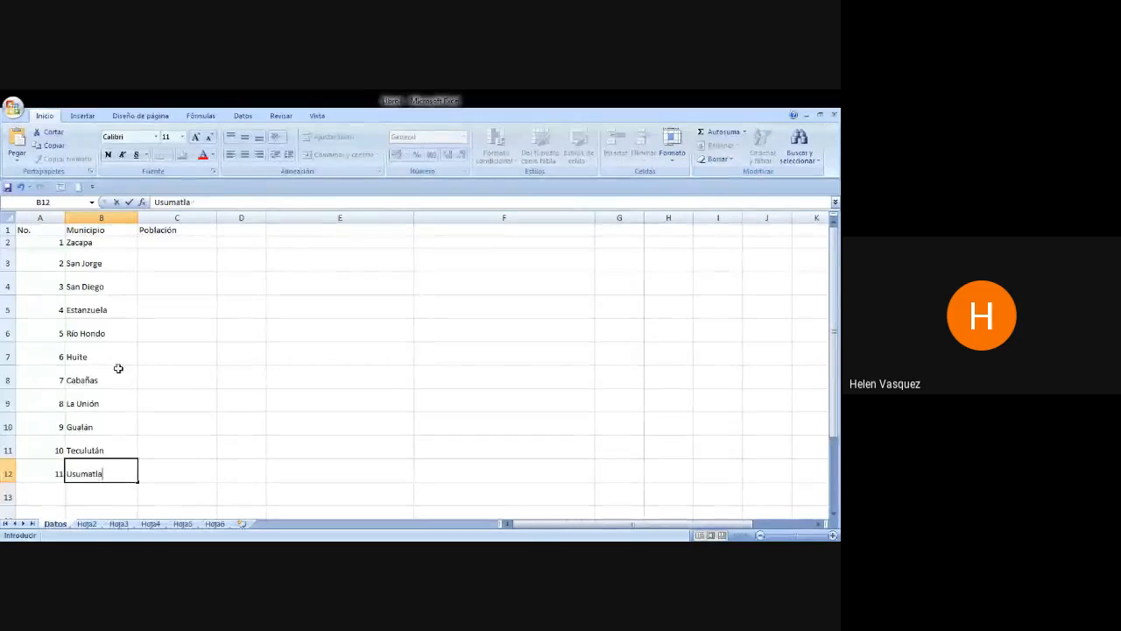
key("Return")
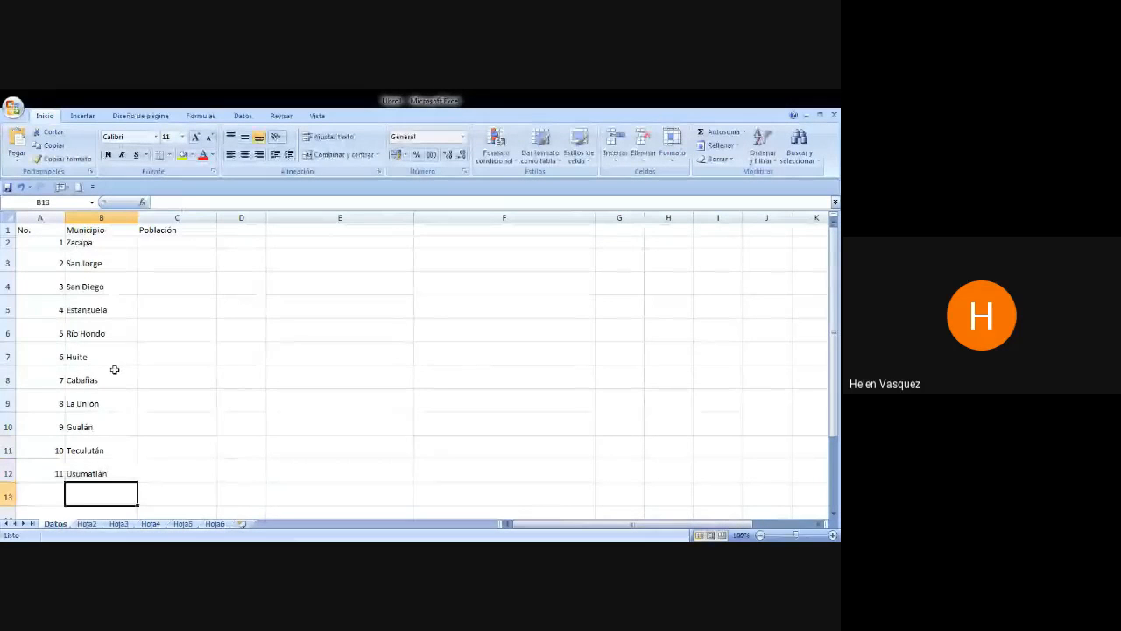
left_click(188, 246)
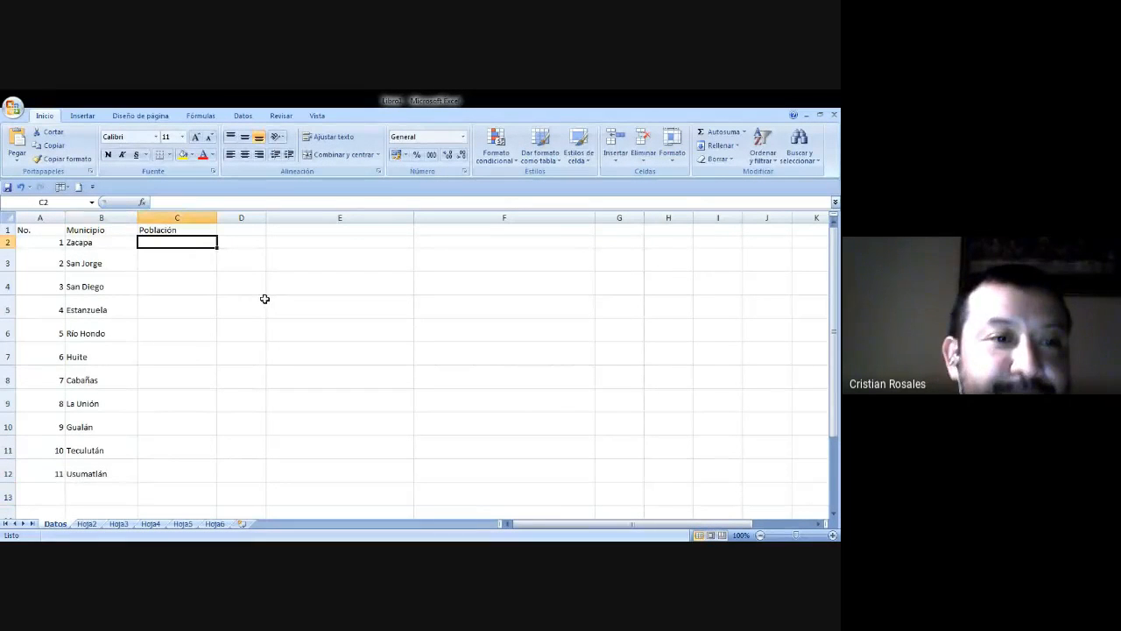
left_click_drag(92, 243, 87, 470)
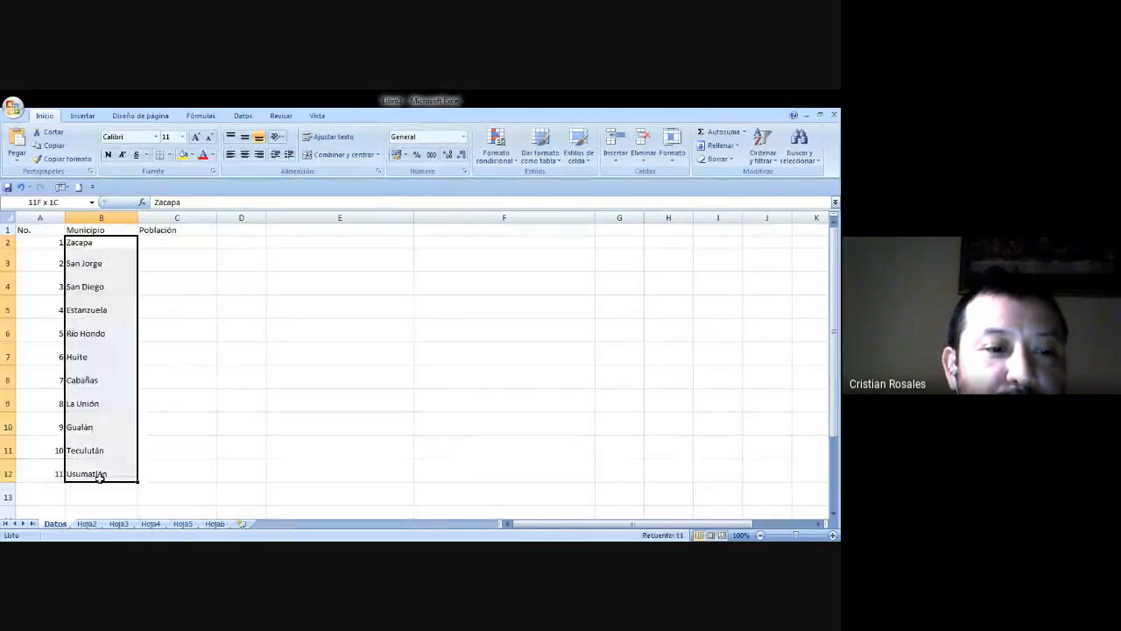
left_click(212, 361)
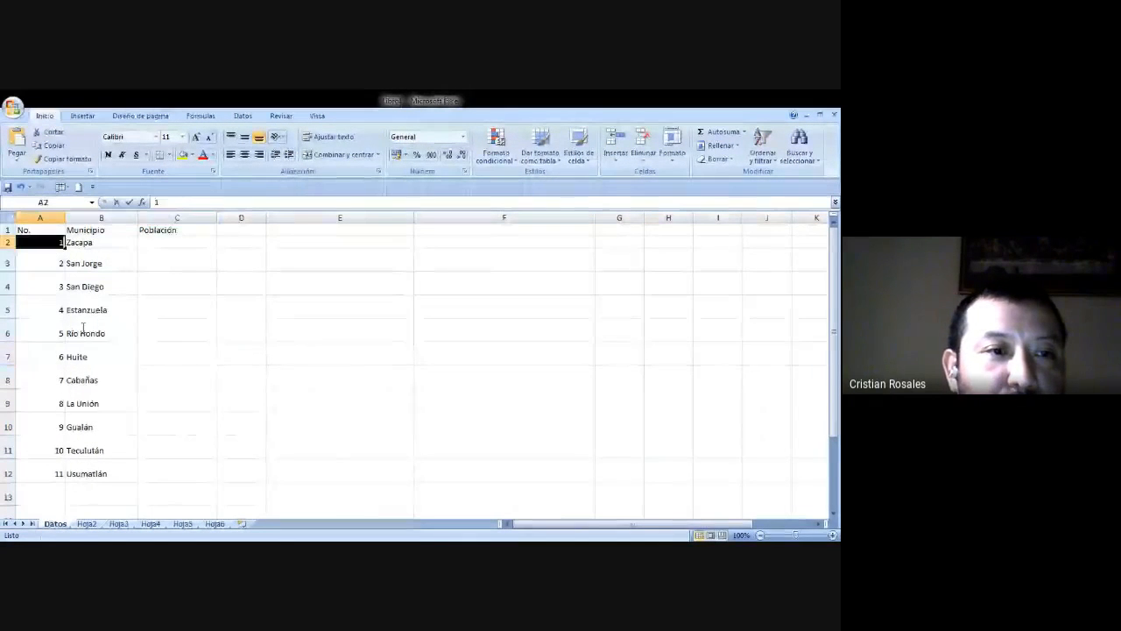
double_click(154, 275)
left_click_drag(45, 241, 47, 477)
left_click(97, 356)
left_click_drag(87, 244, 113, 473)
- Enter the populations 150, 234 and 654 for Zacapa, San Jorge and San Diego in cells C2:C4
left_click(183, 246)
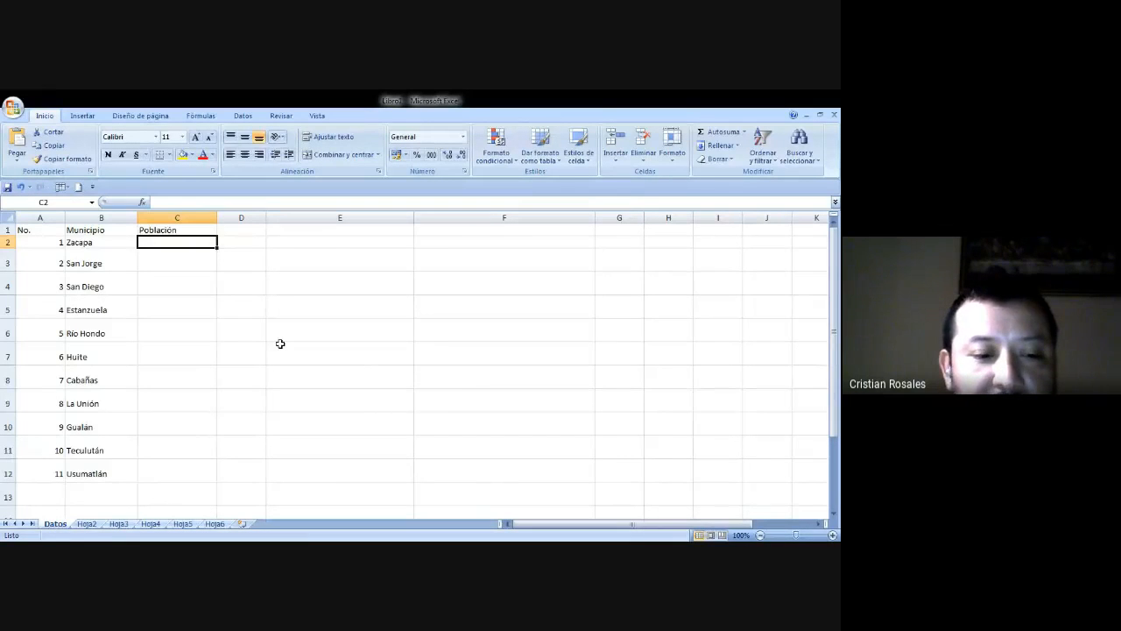
type("150")
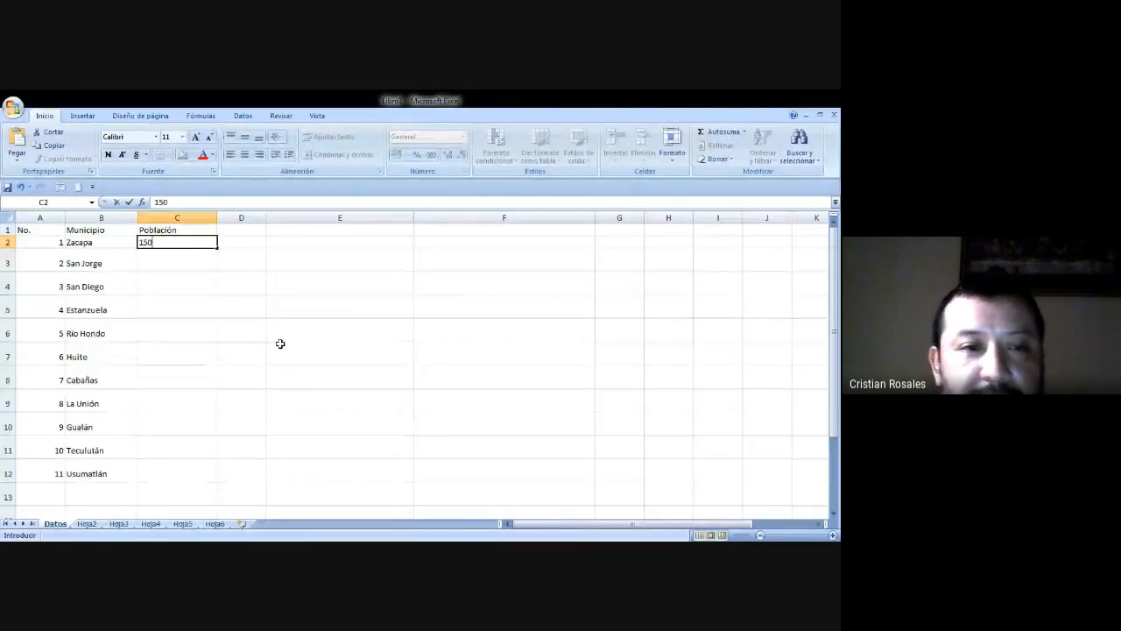
key("Return")
type("234")
key("Return")
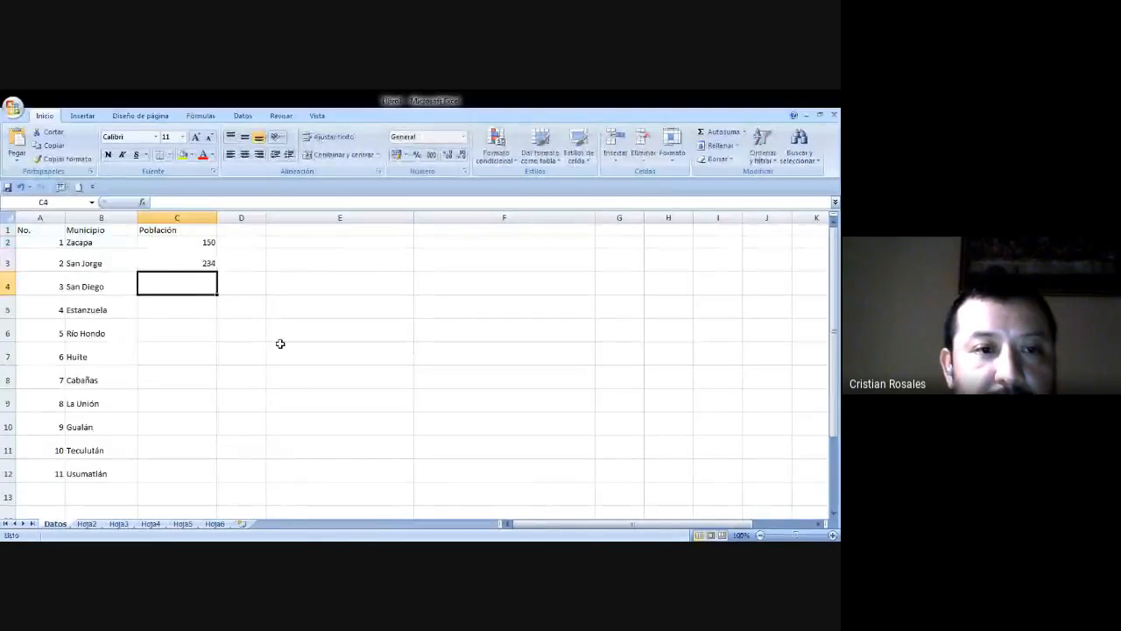
type("654")
key("Return")
- Enter the populations 97, 43 and 644 for Estanzuela, Río Hondo and Huite in cells C5:C7
type("97")
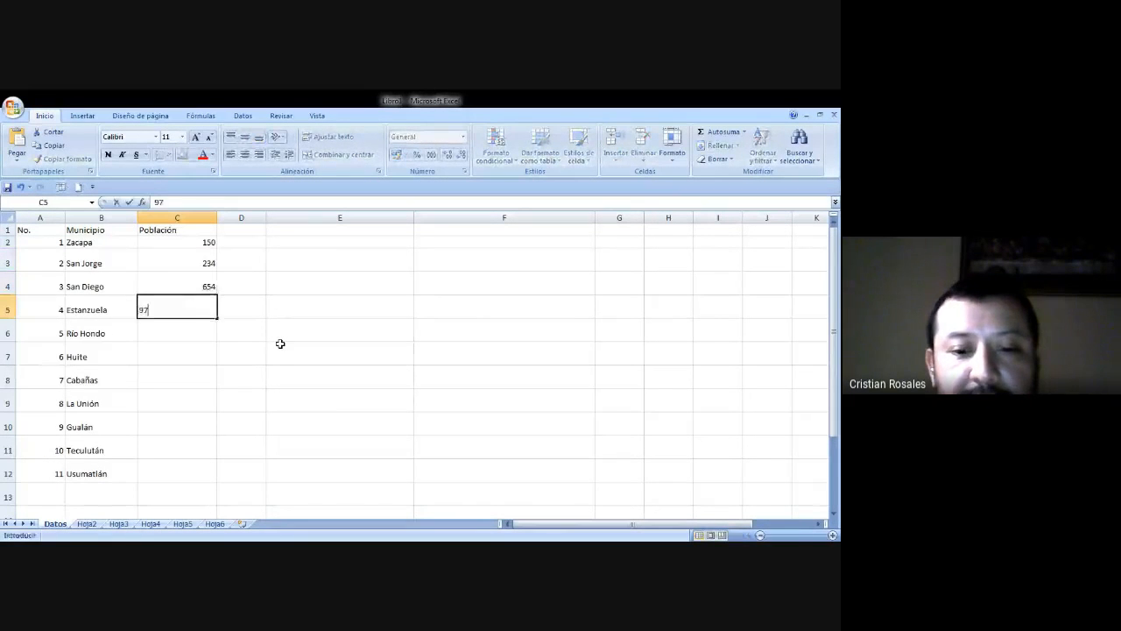
key("Return")
type("43")
key("Return")
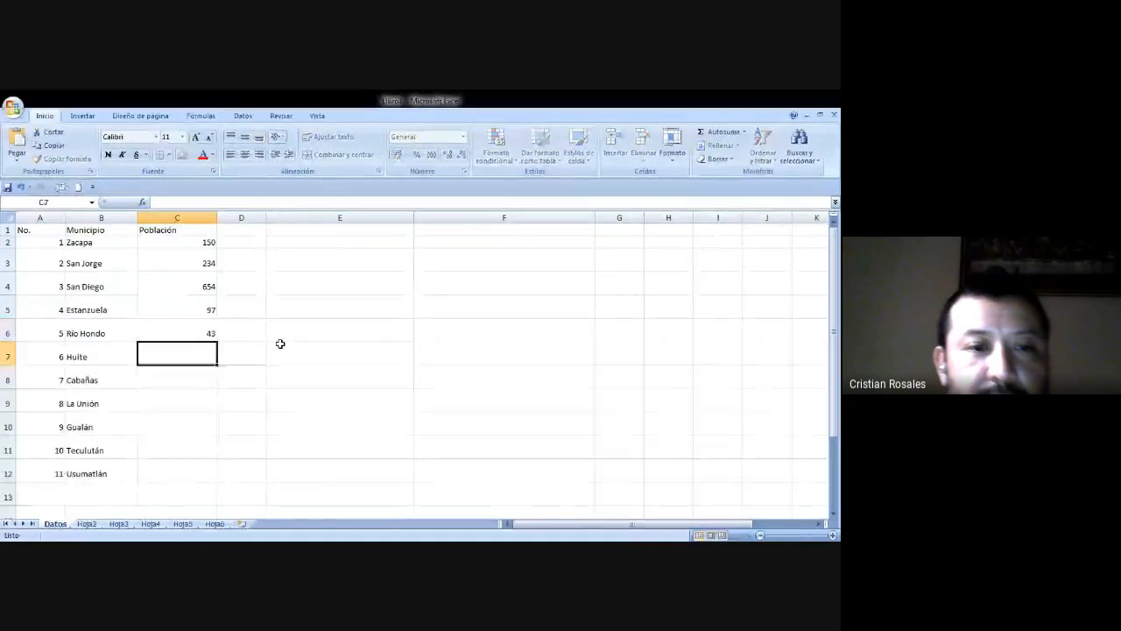
type("644")
key("Return")
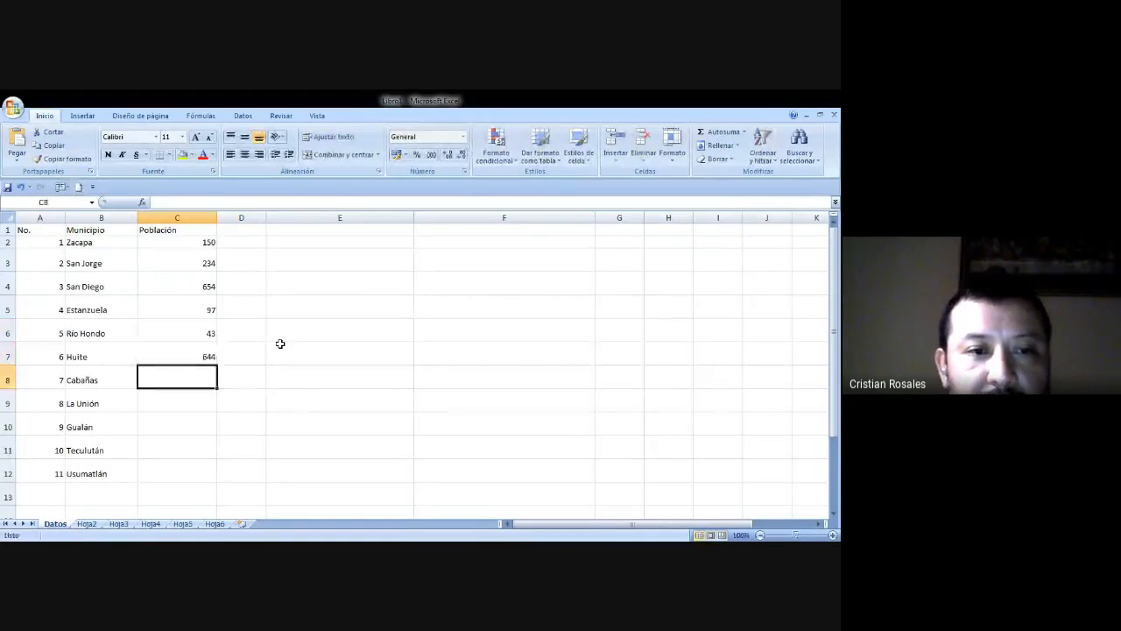
- Enter the populations 864 for Cabañas and 234 for La Unión in cells C8:C9
type("86")
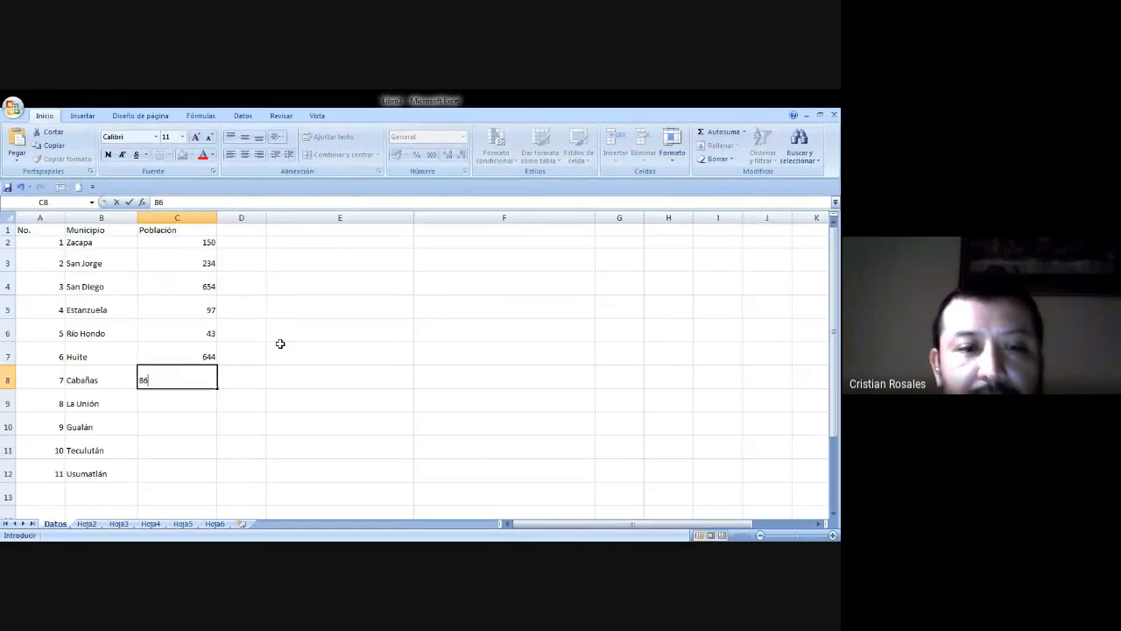
type("4")
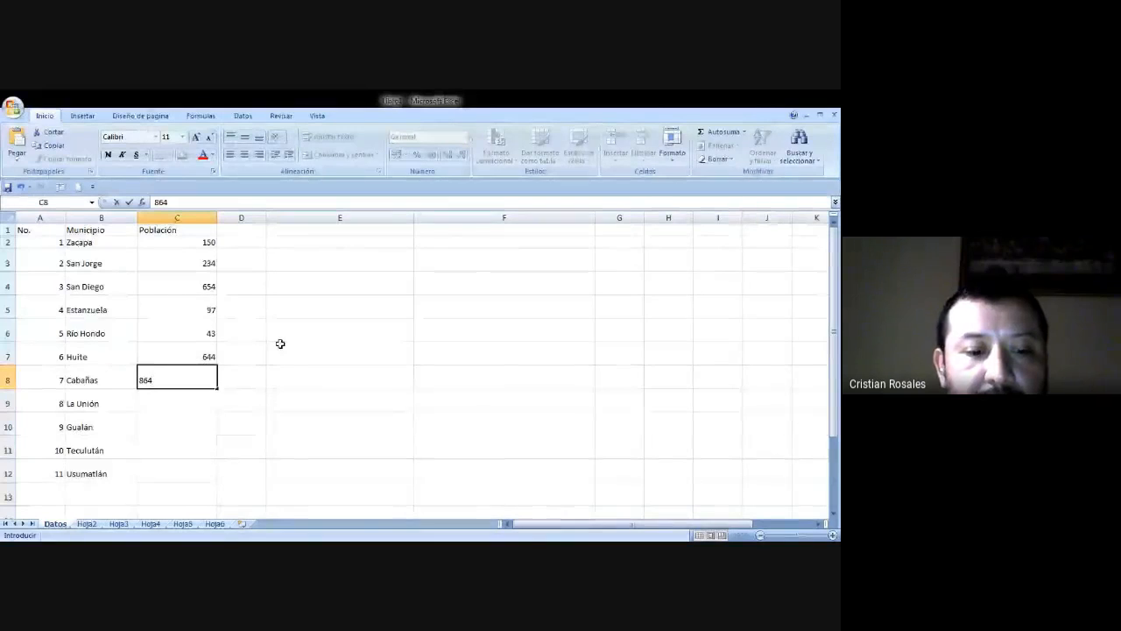
key("Return")
type("234")
key("Return")
- Enter the populations 965, 345 and 290 for Gualán, Teculután and Usumatlán in cells C10:C12
type("965")
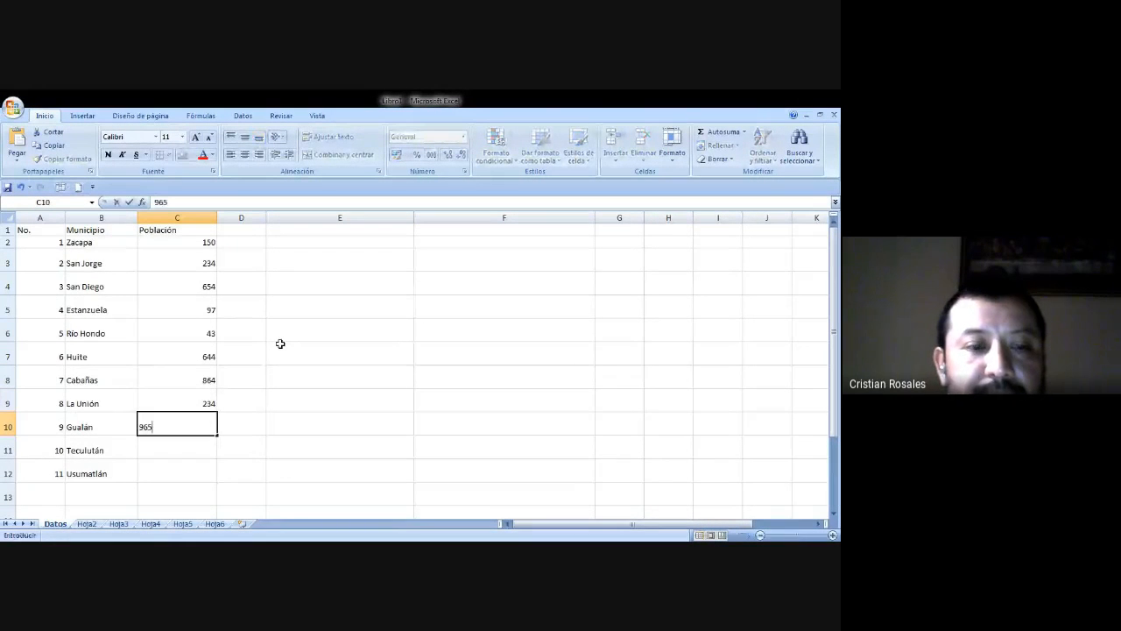
key("Return")
type("345")
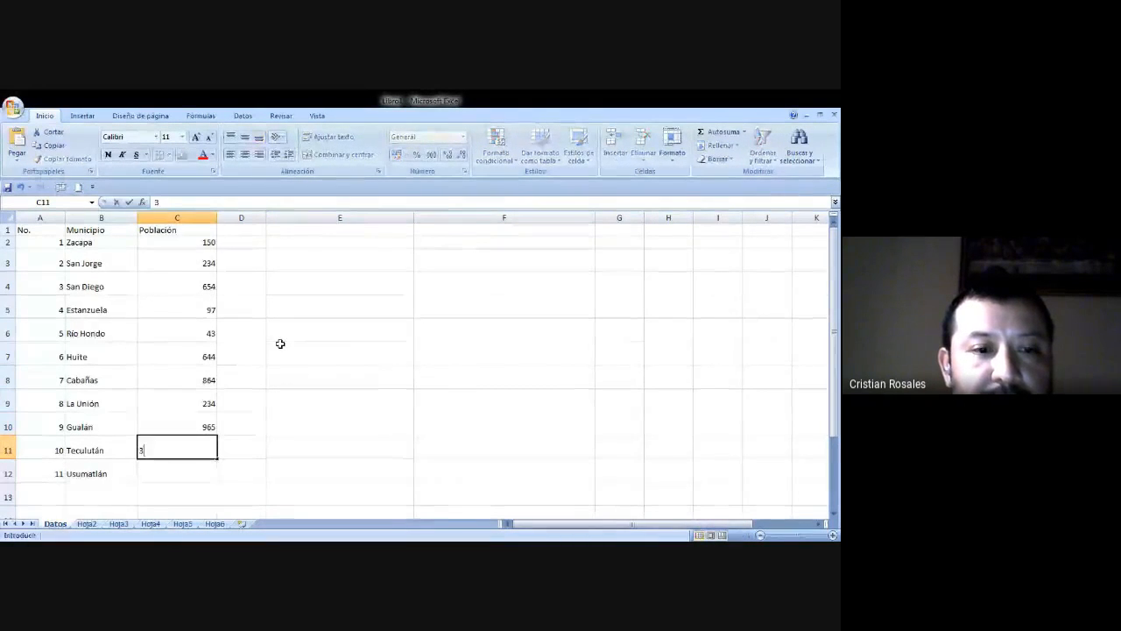
key("Return")
type("290")
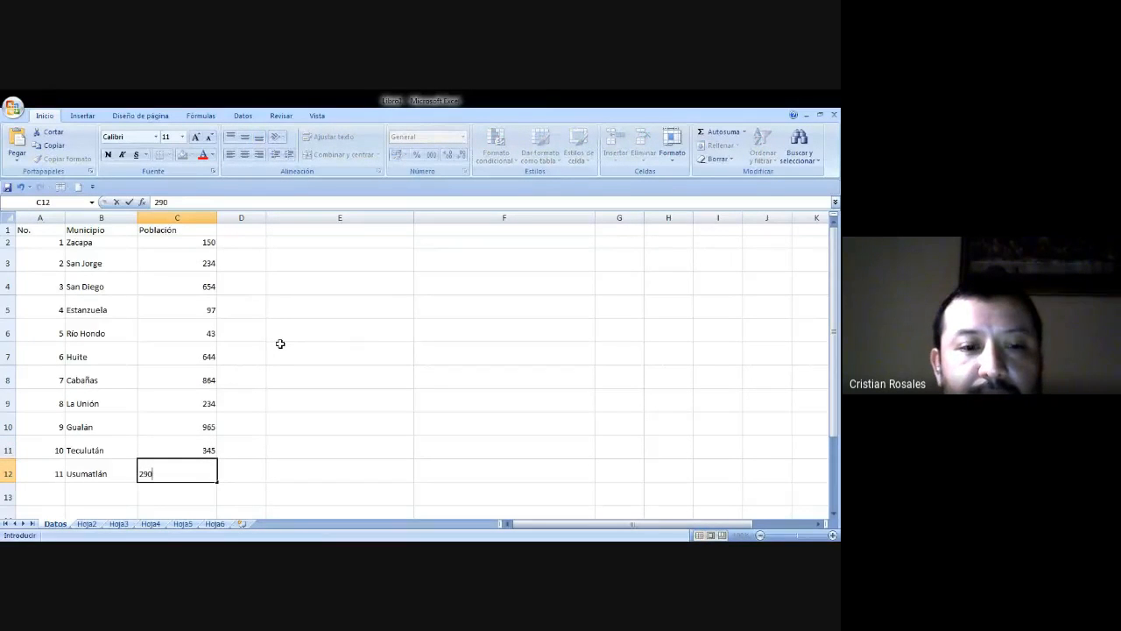
key("Return")
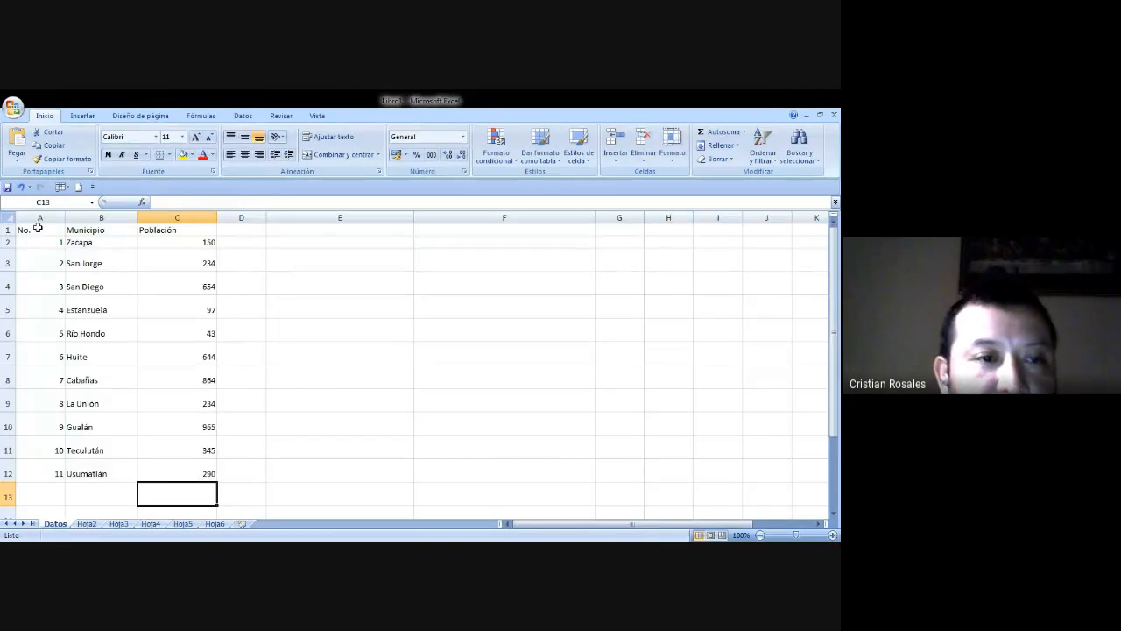
left_click_drag(39, 228, 203, 469)
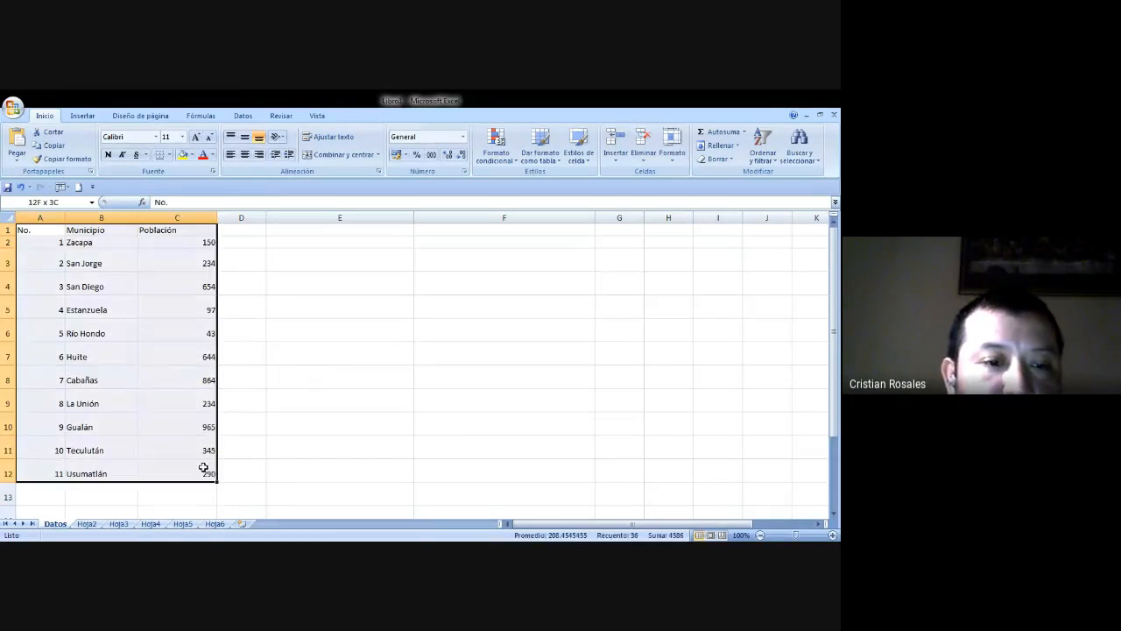
left_click(210, 292)
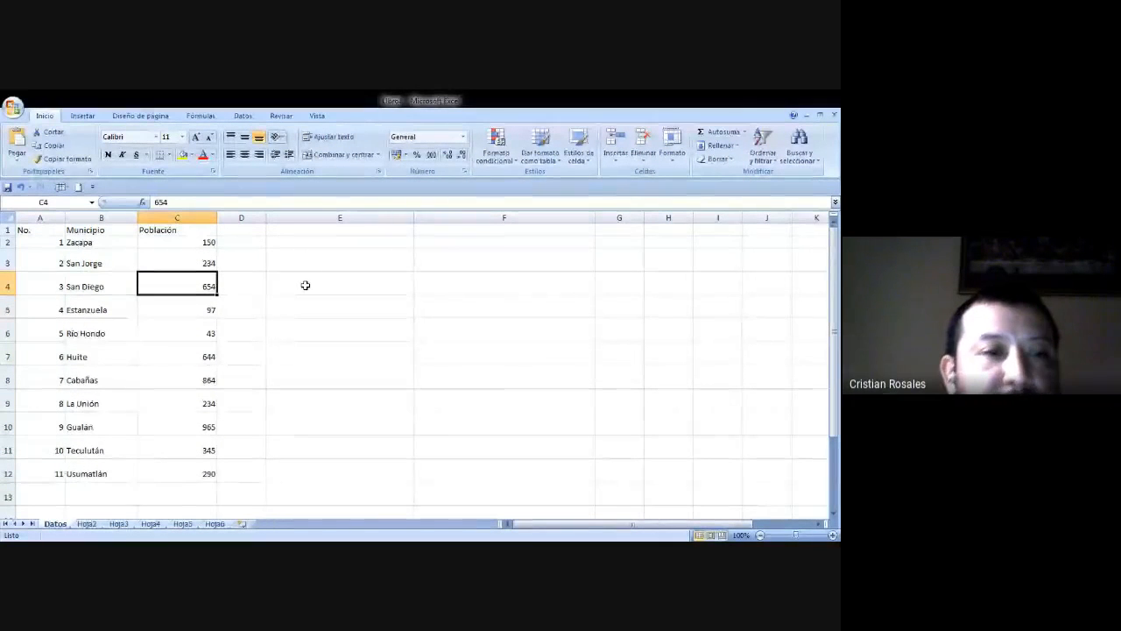
left_click_drag(40, 231, 186, 459)
left_click(278, 309)
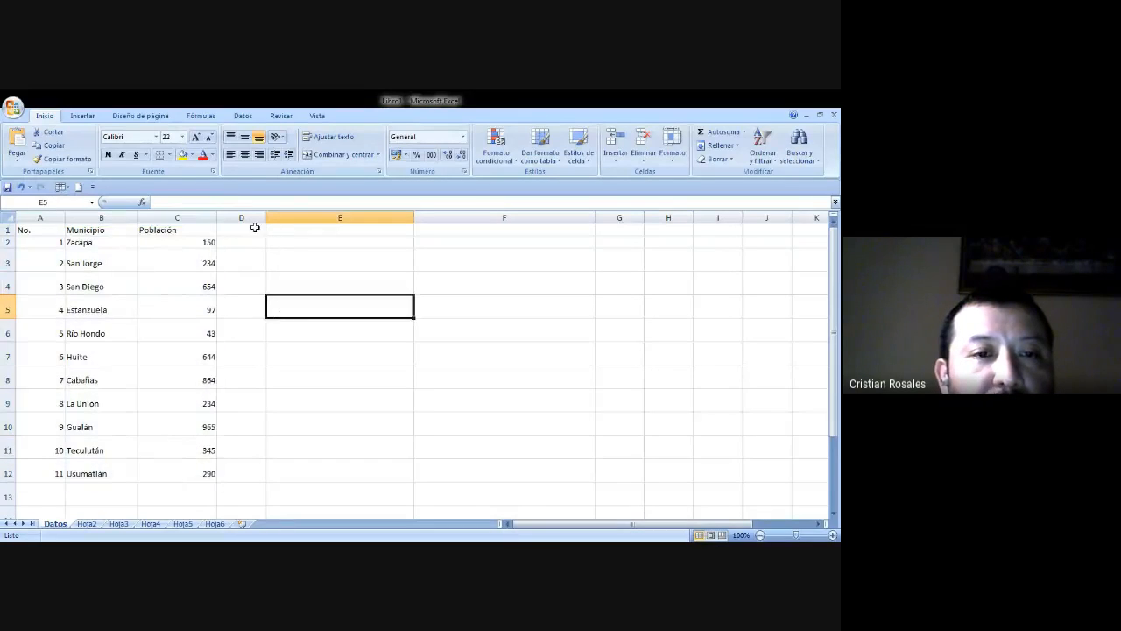
left_click_drag(249, 224, 668, 242)
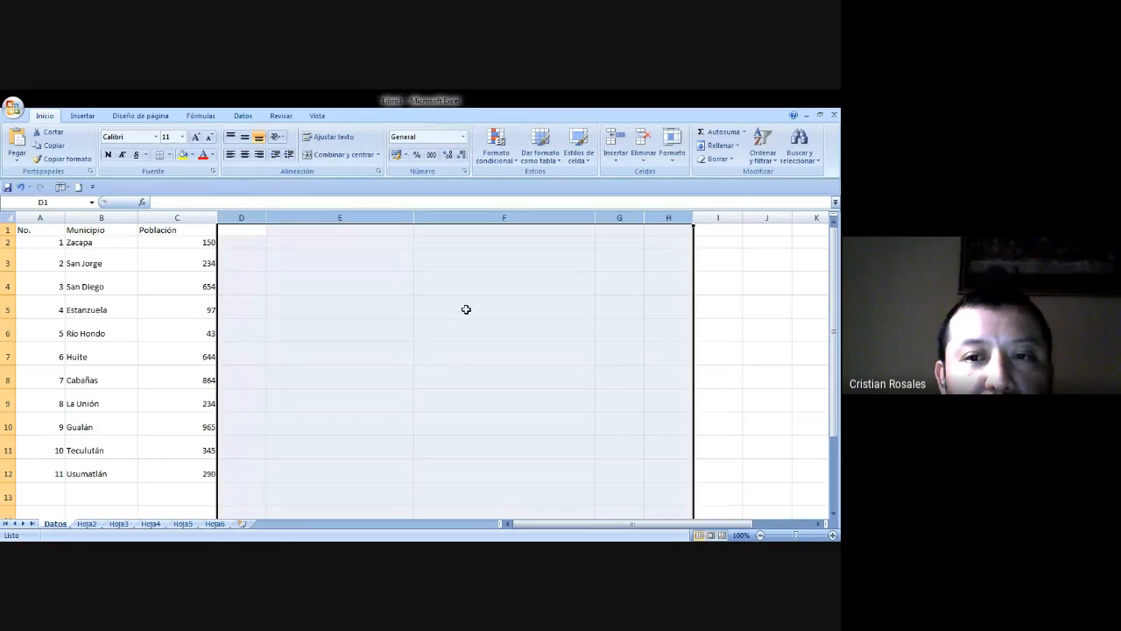
left_click_drag(36, 232, 210, 471)
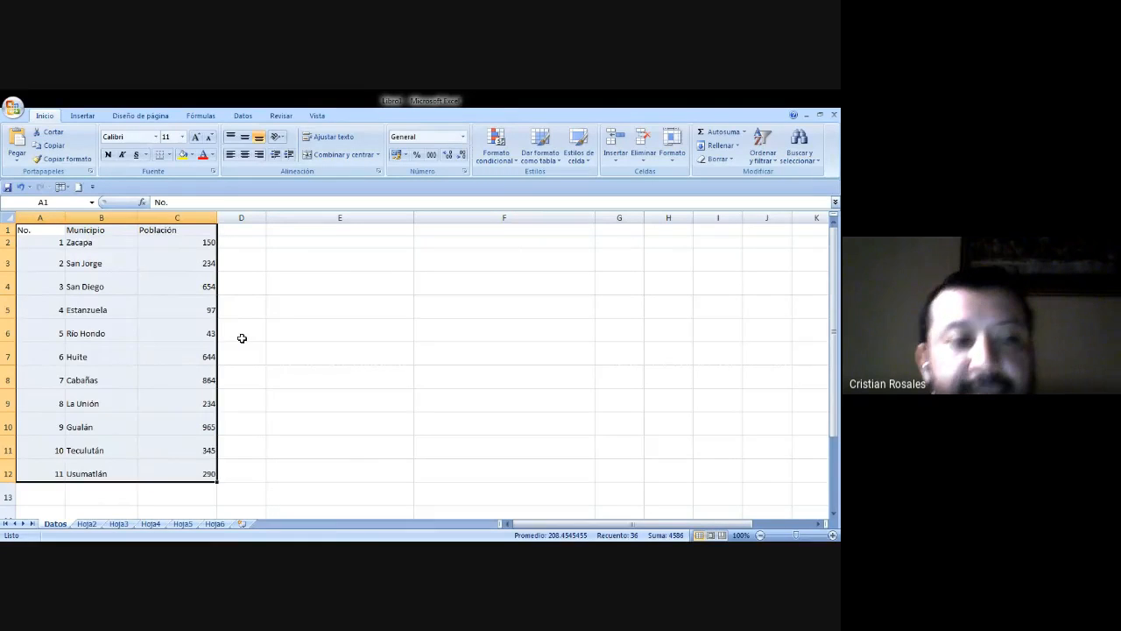
key("ctrl+c")
key("Escape")
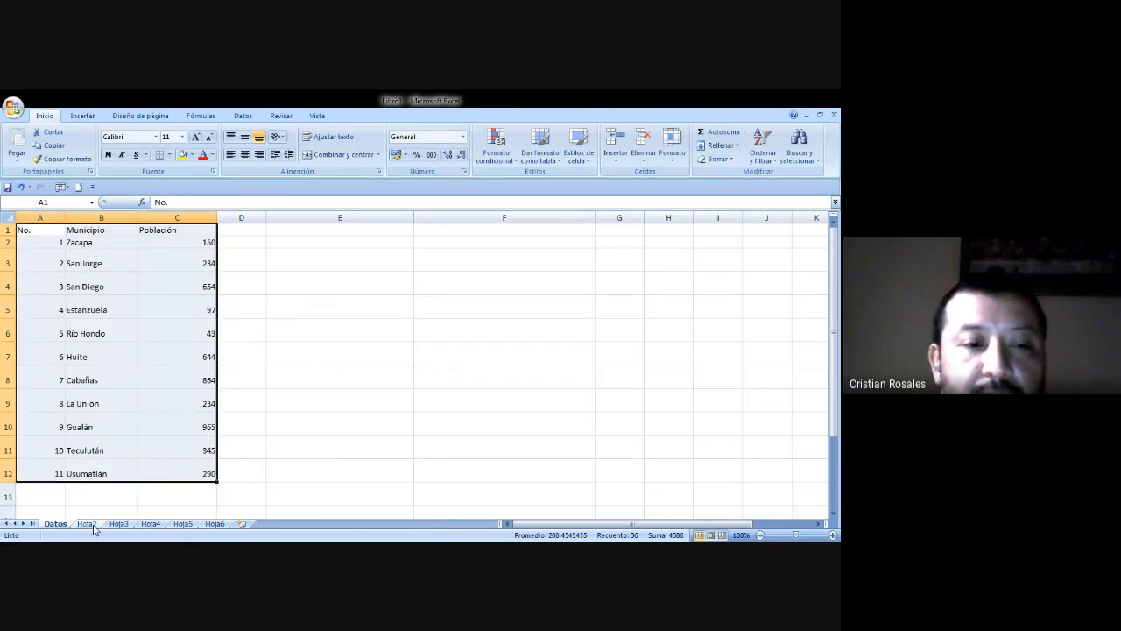
left_click(281, 394)
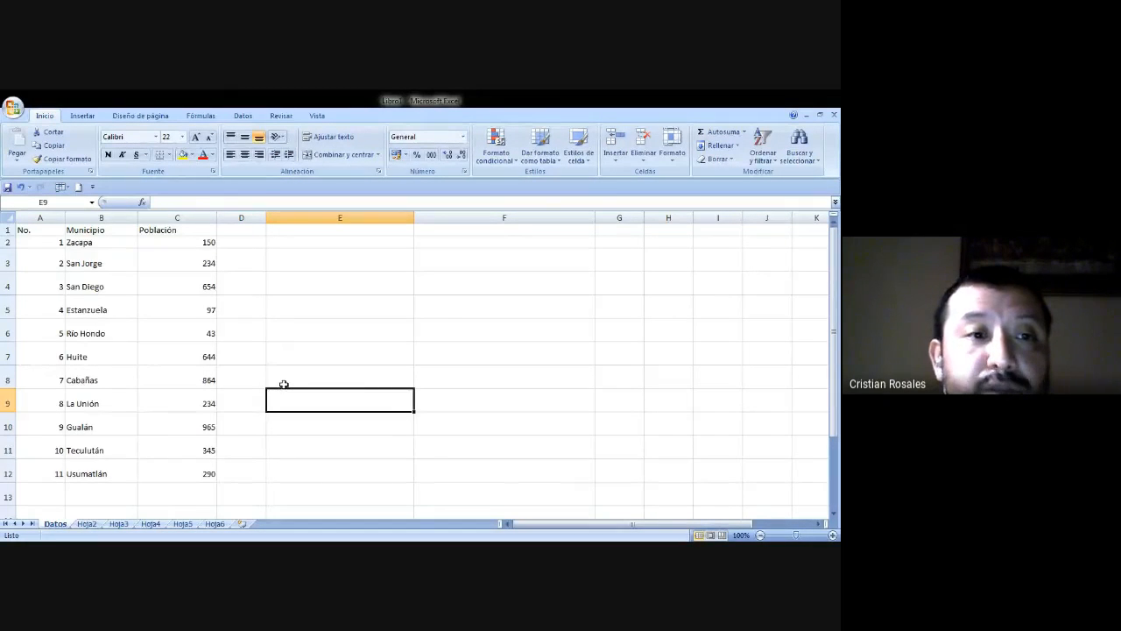
left_click(202, 296)
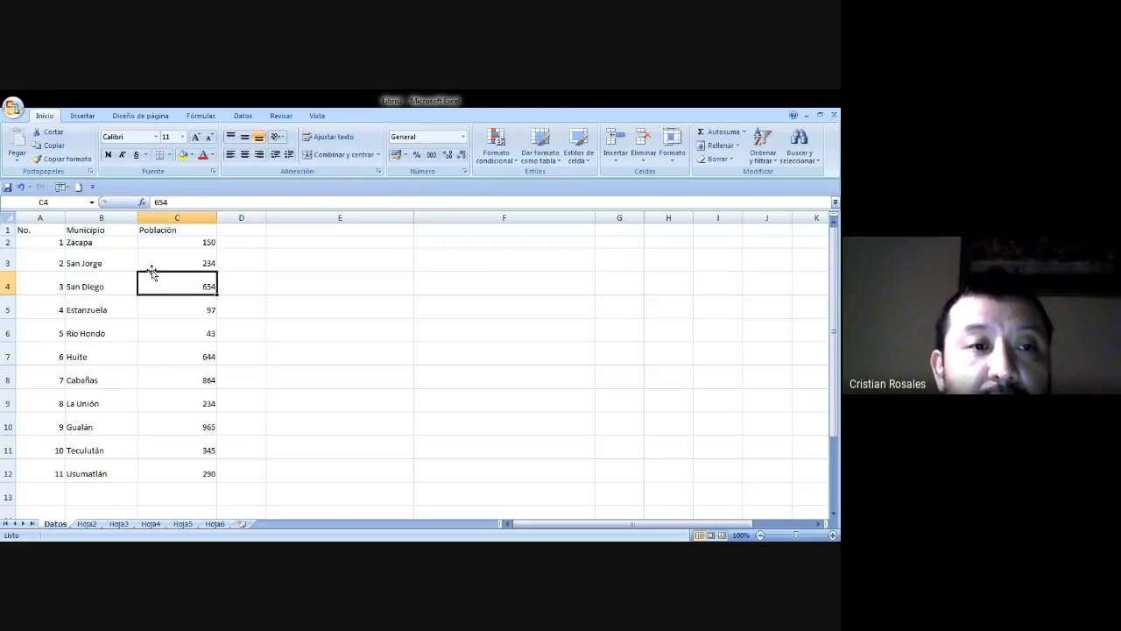
left_click_drag(39, 231, 209, 474)
left_click(276, 335)
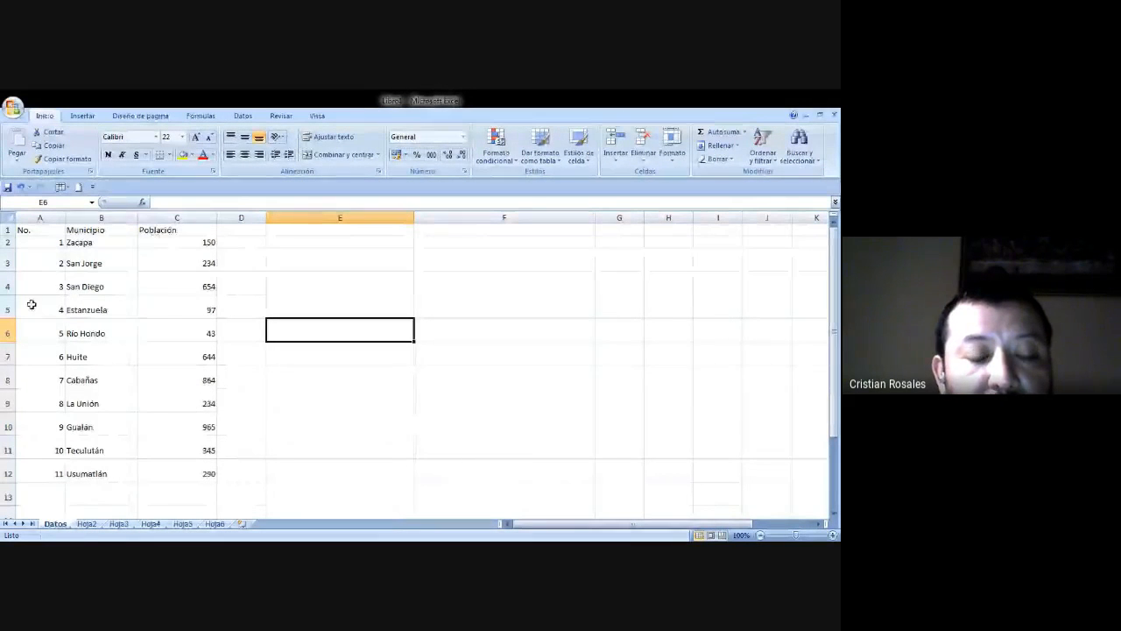
- Set the Datos sheet's tab color to standard green
right_click(60, 524)
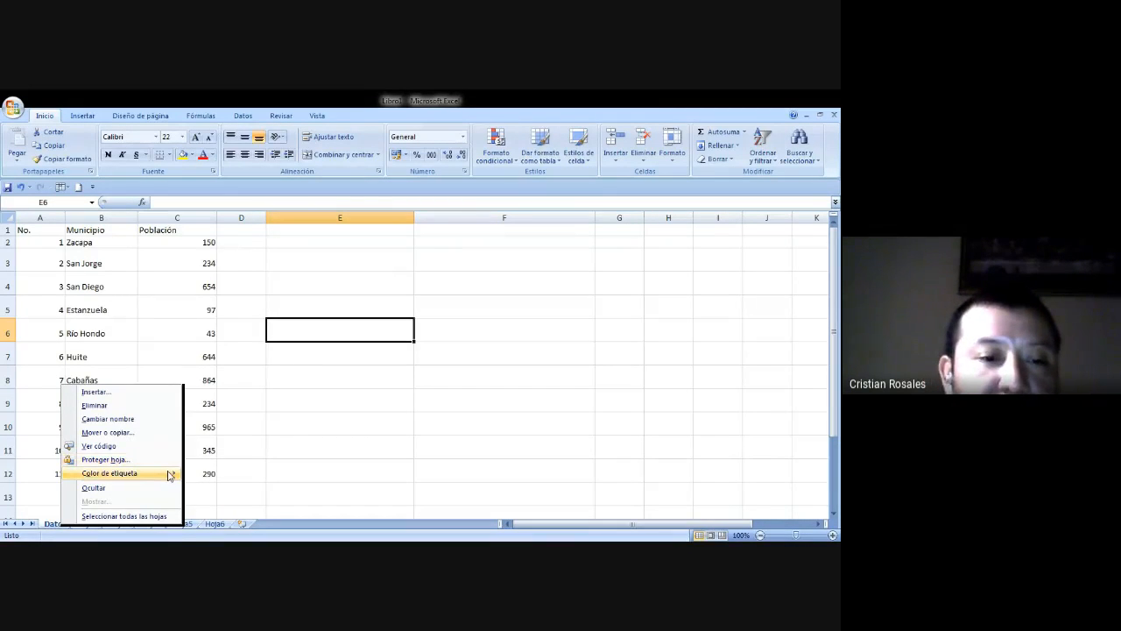
mouse_move(170, 474)
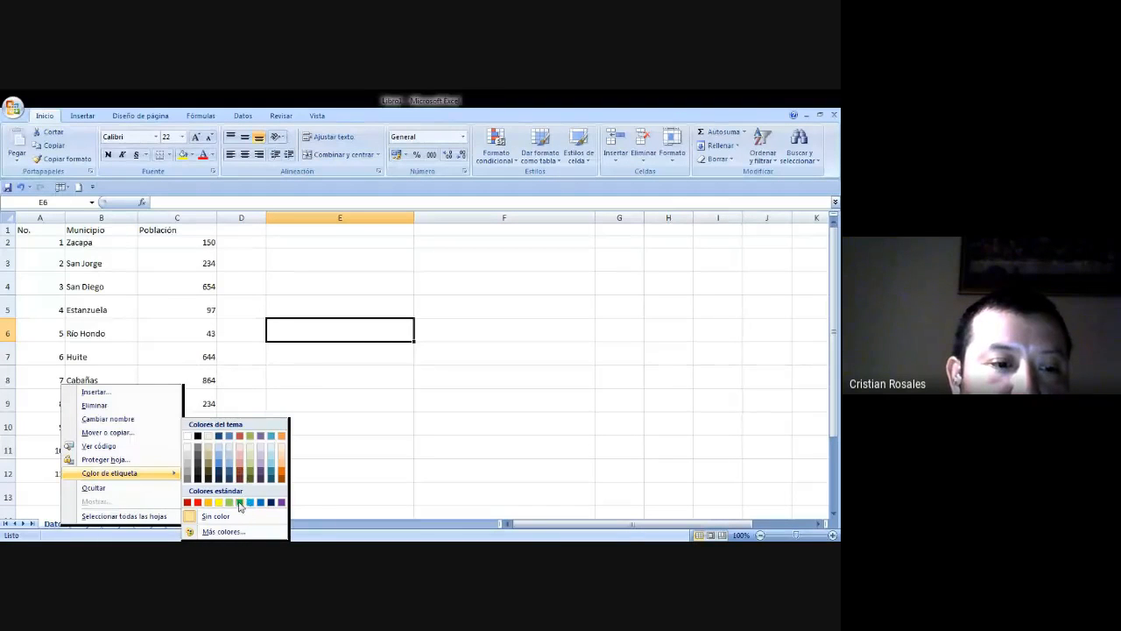
left_click(242, 502)
right_click(51, 524)
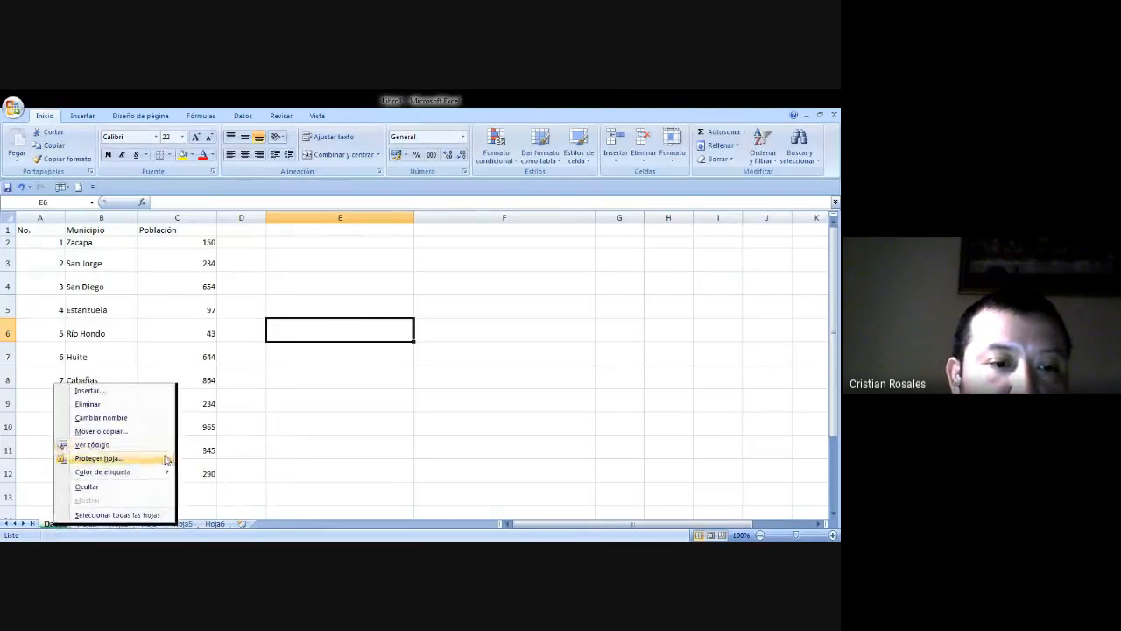
mouse_move(172, 478)
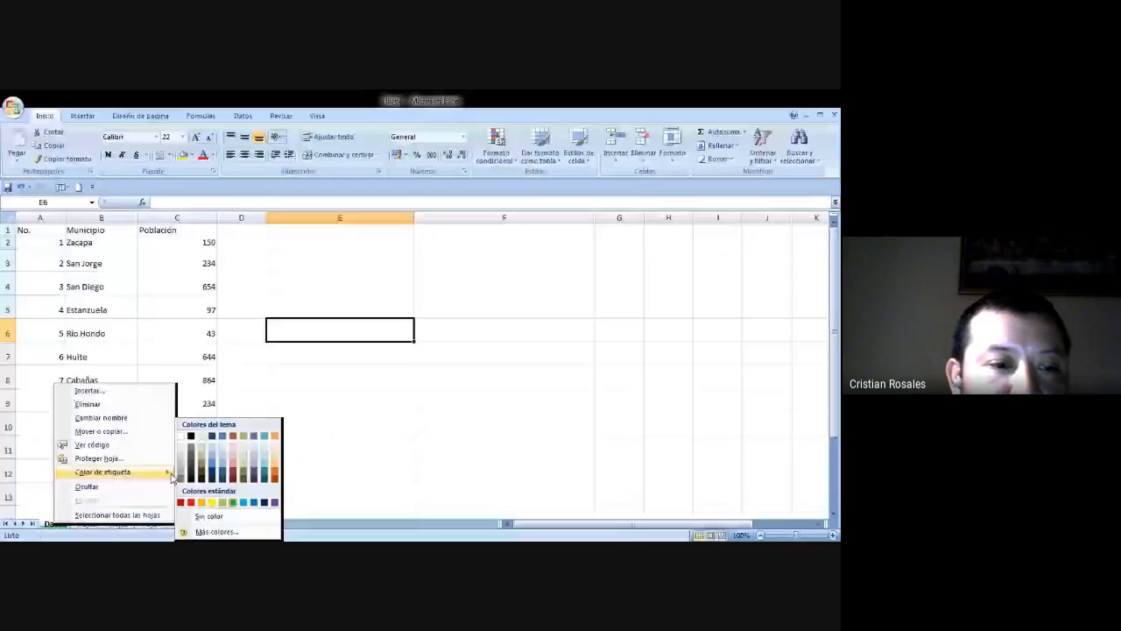
left_click(54, 525)
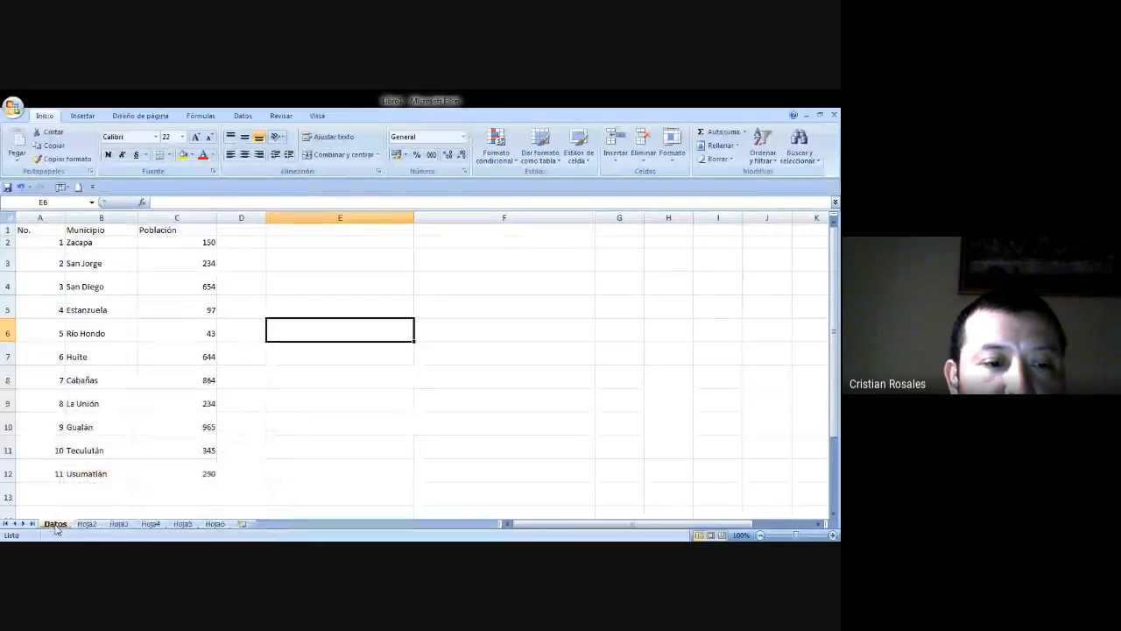
- Change the Datos sheet's tab color to standard yellow
right_click(54, 526)
mouse_move(174, 475)
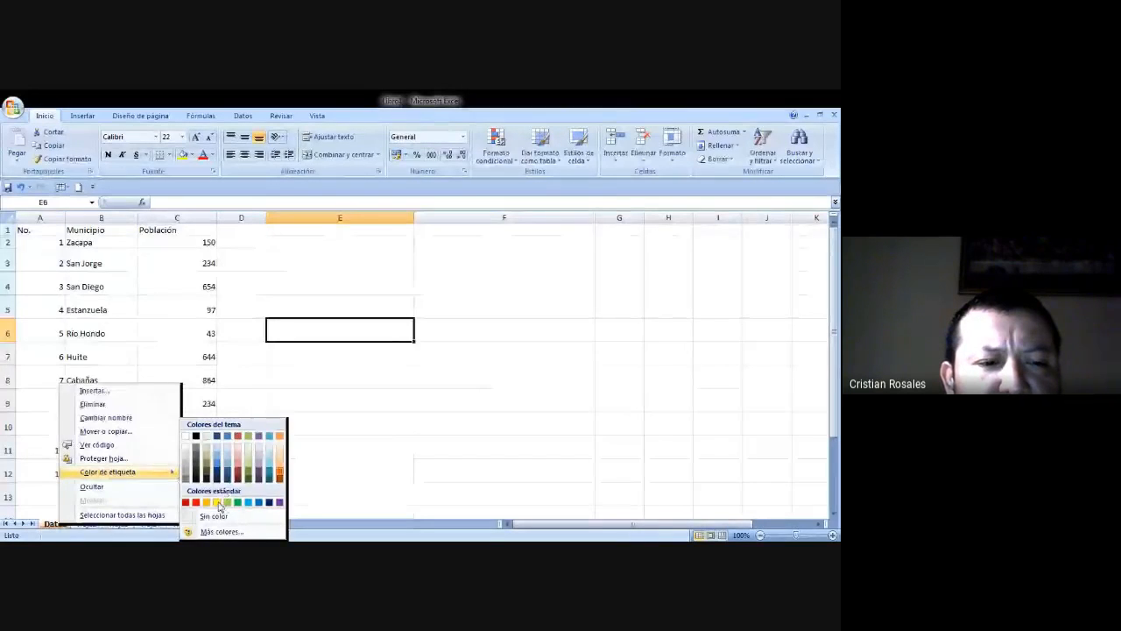
left_click(218, 503)
- Change the Datos sheet's tab color to standard red
right_click(54, 526)
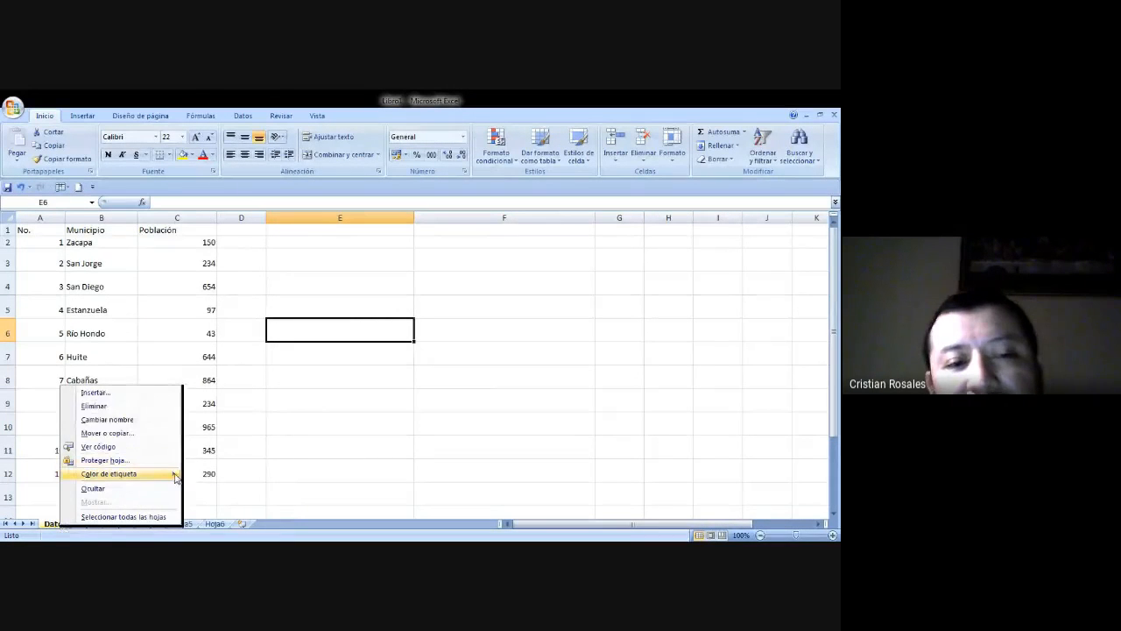
mouse_move(176, 476)
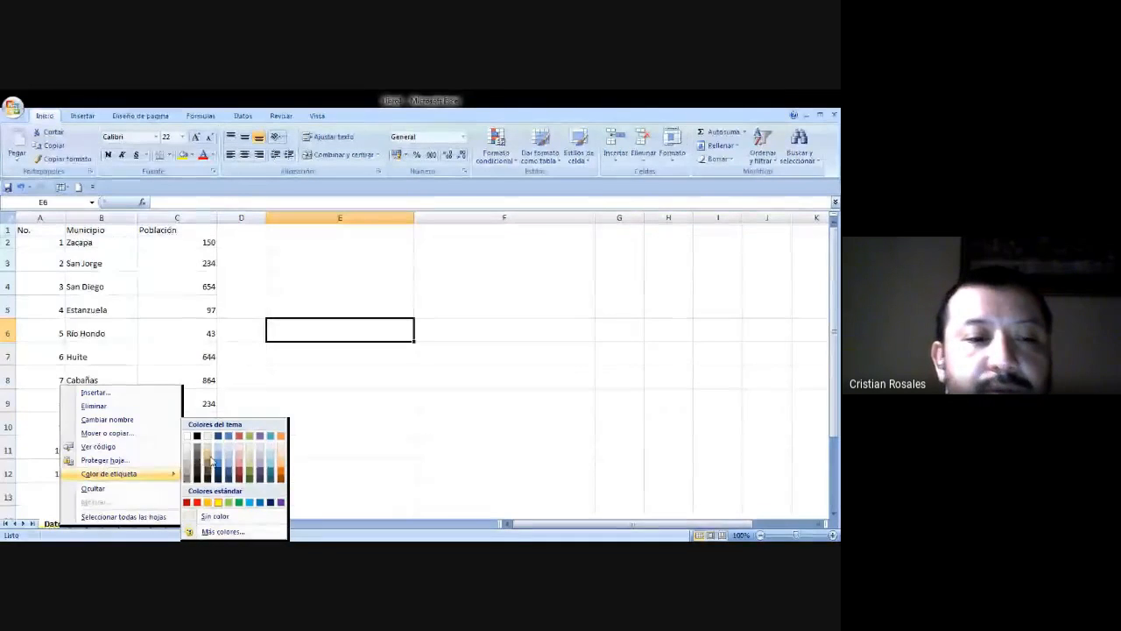
left_click(199, 503)
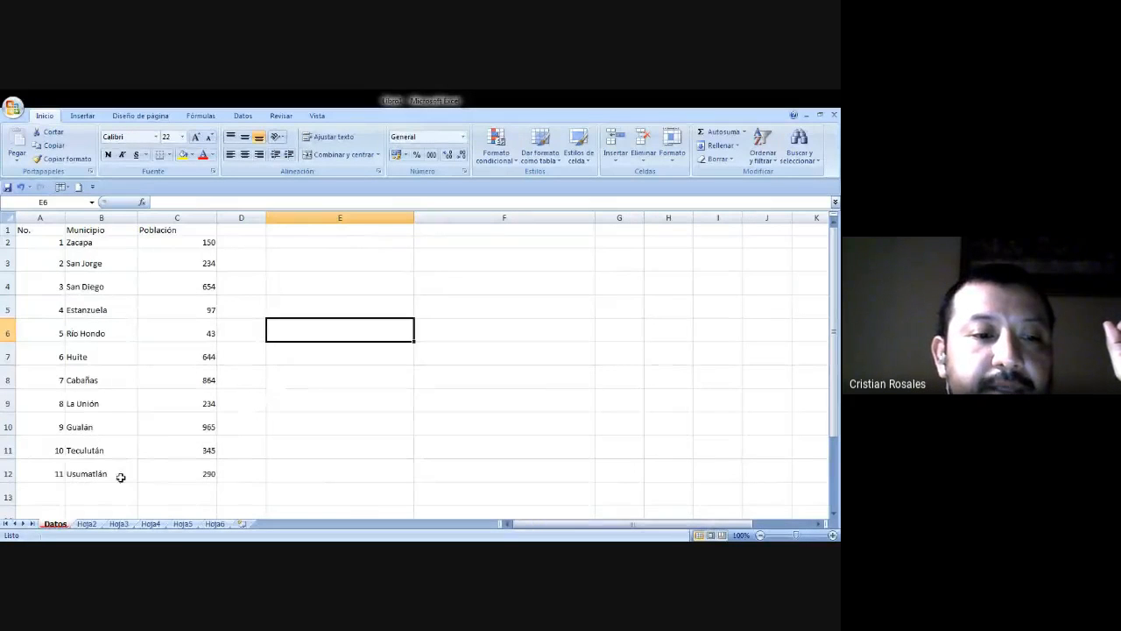
right_click(62, 528)
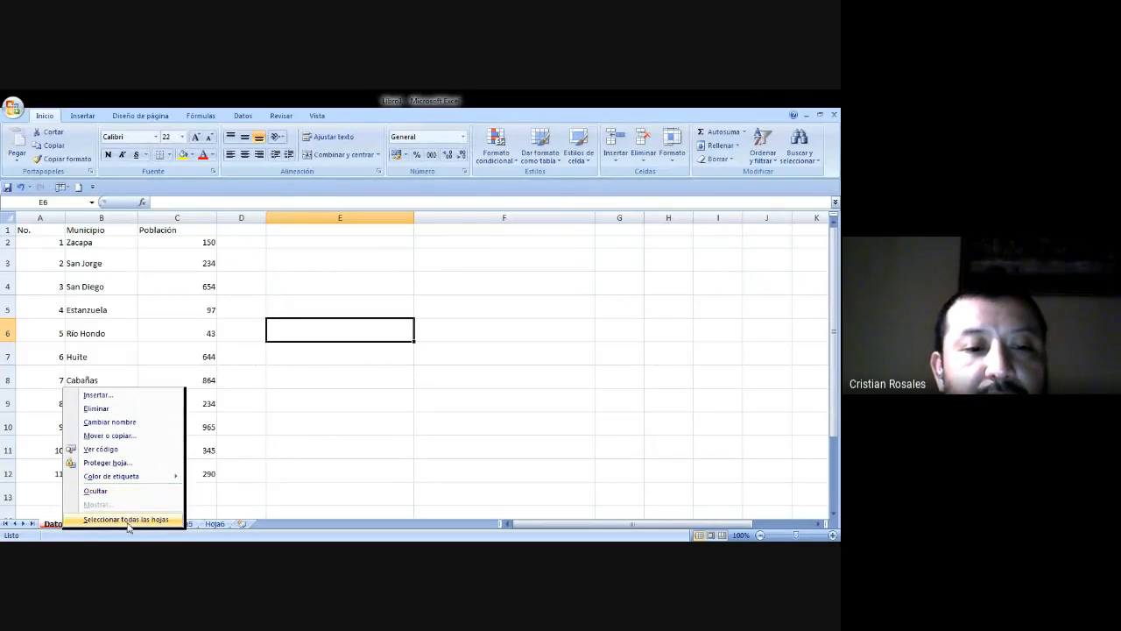
left_click(246, 481)
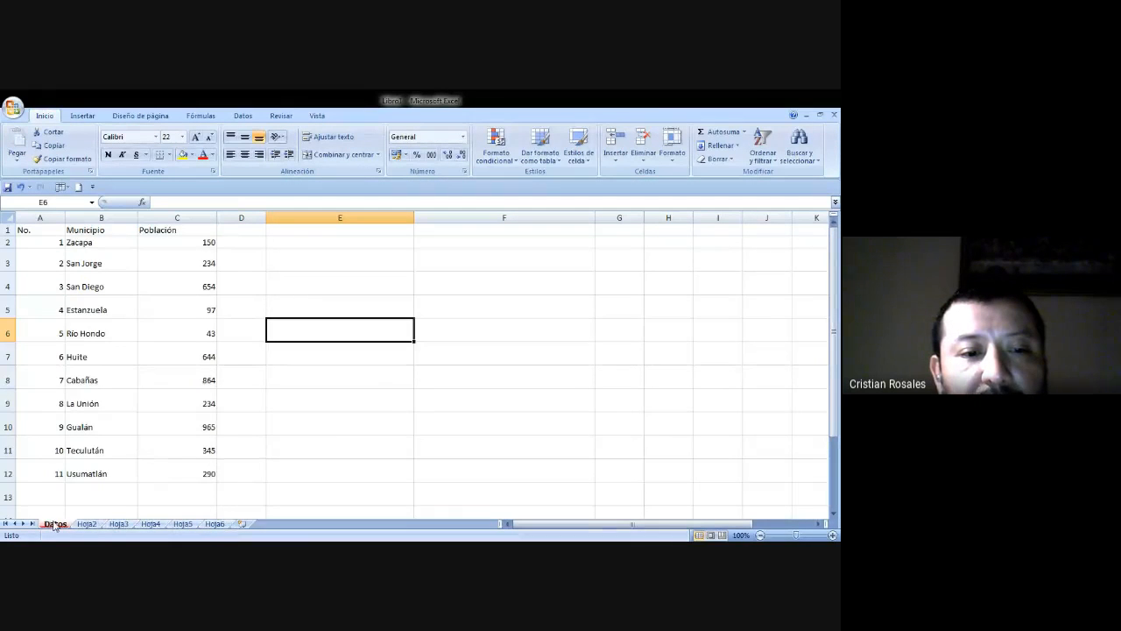
- Open the Move or Copy dialog for the Datos sheet and review the destination workbooks, keeping Libro1
right_click(56, 524)
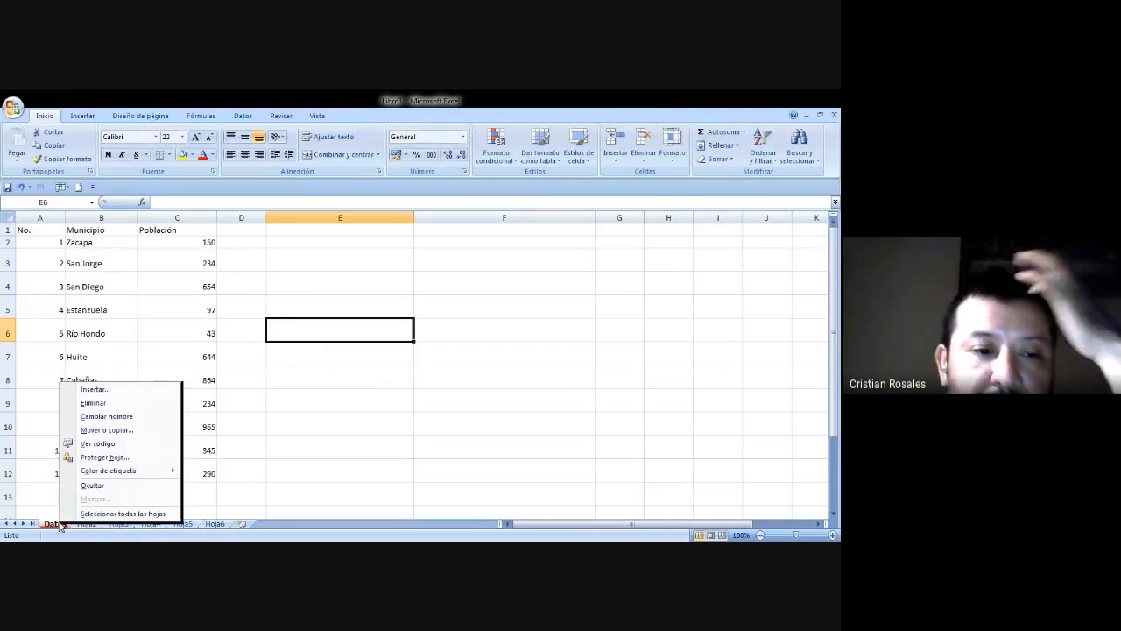
left_click(136, 430)
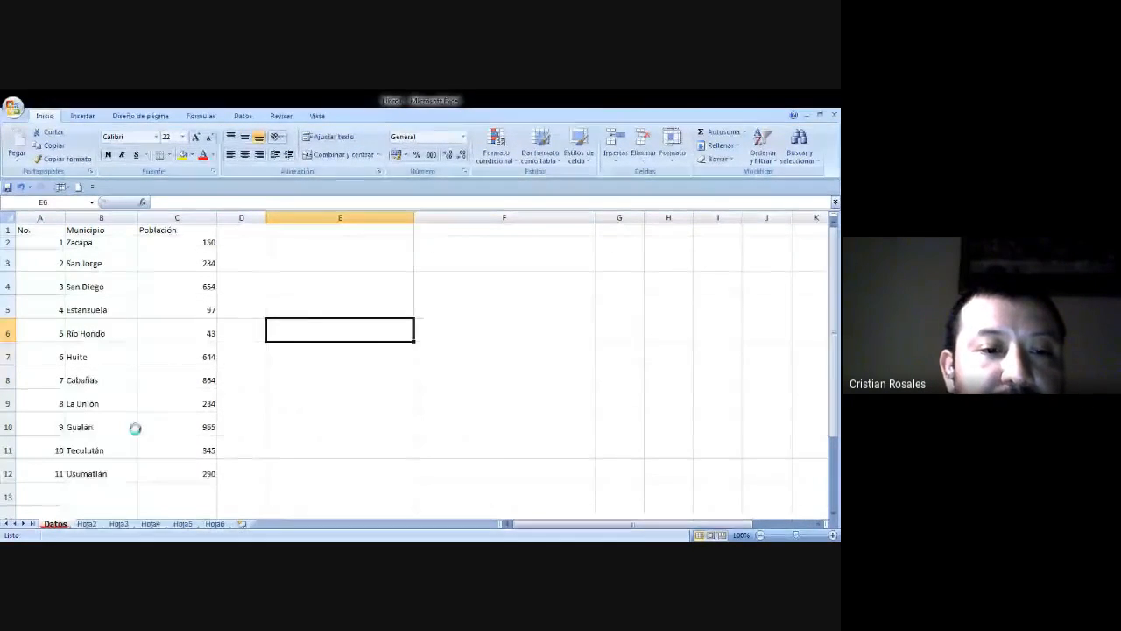
mouse_move(203, 350)
left_mouse_down()
mouse_move(289, 323)
mouse_move(210, 339)
left_mouse_up()
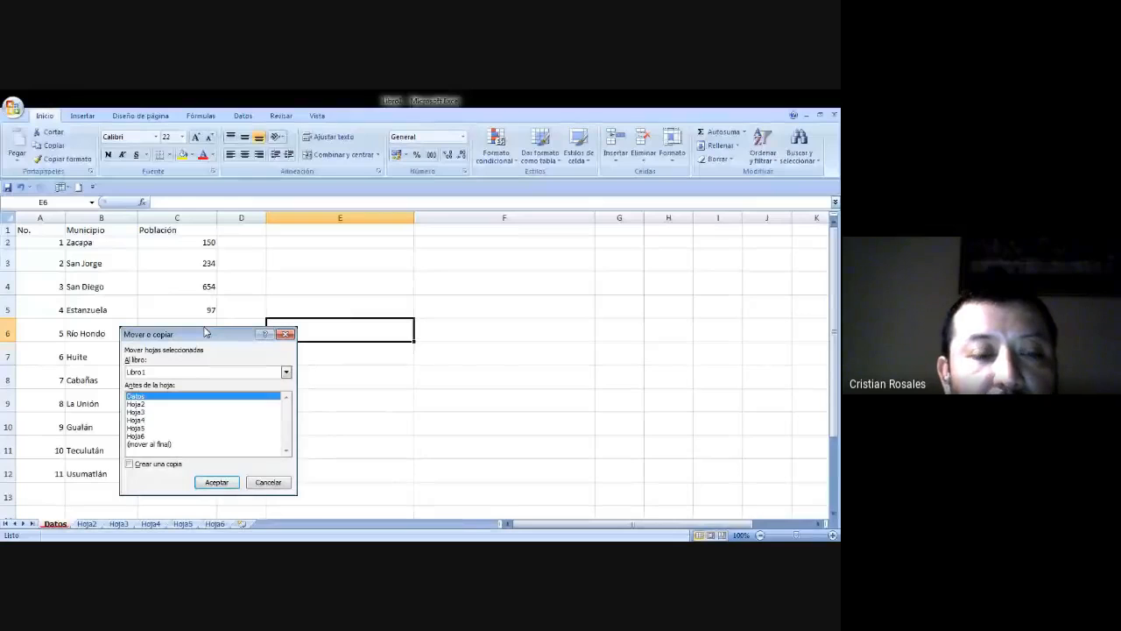
left_click(286, 373)
left_click(287, 375)
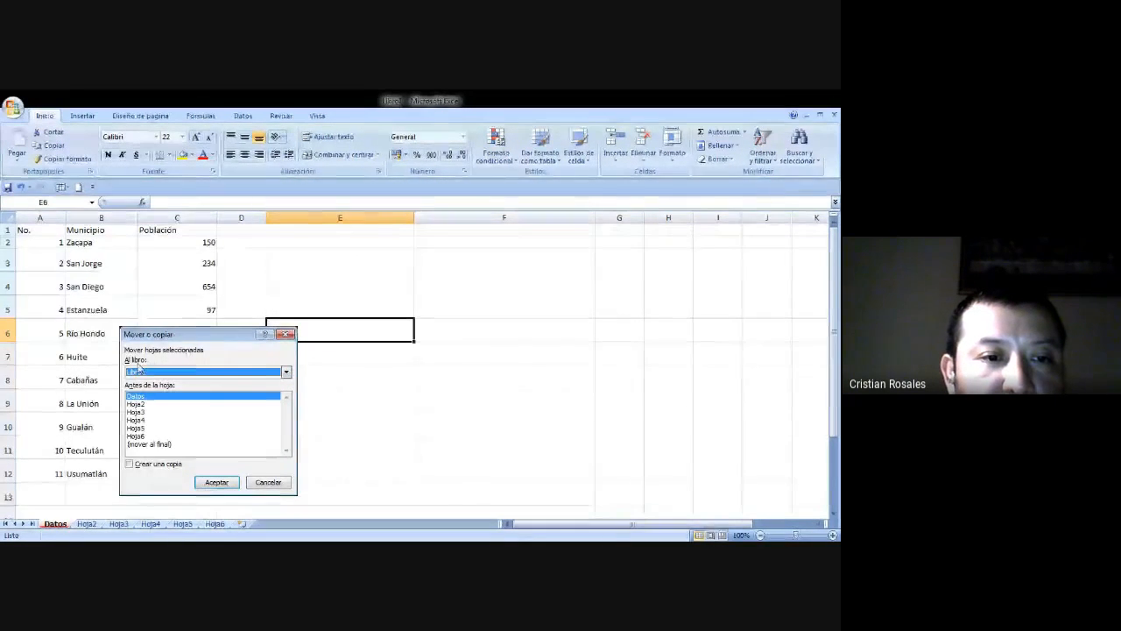
left_click(287, 373)
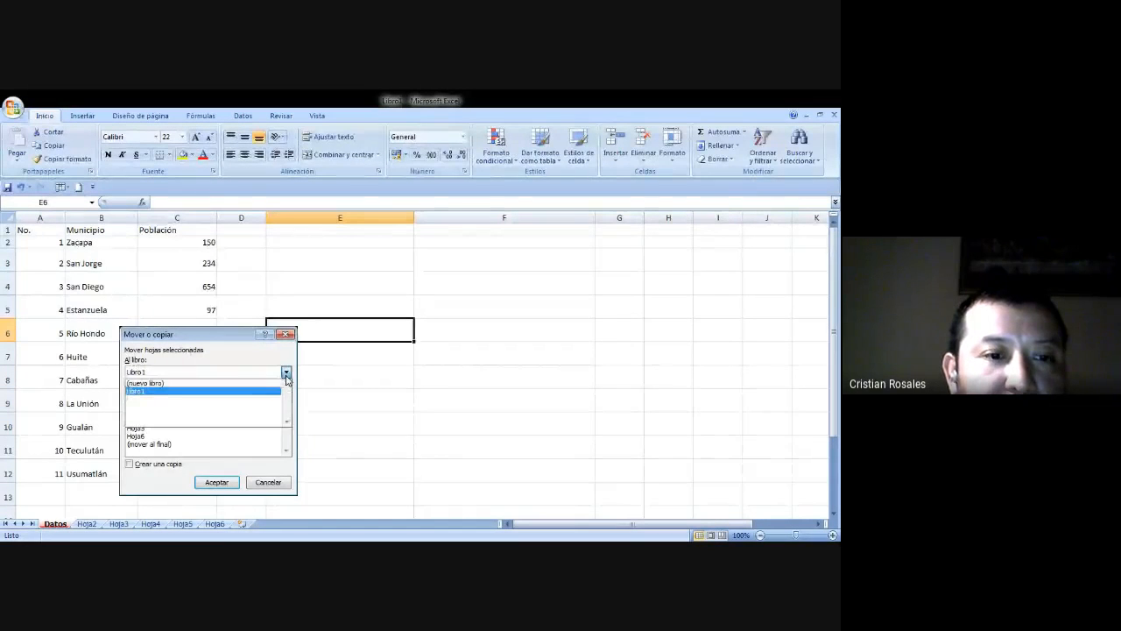
left_click(286, 374)
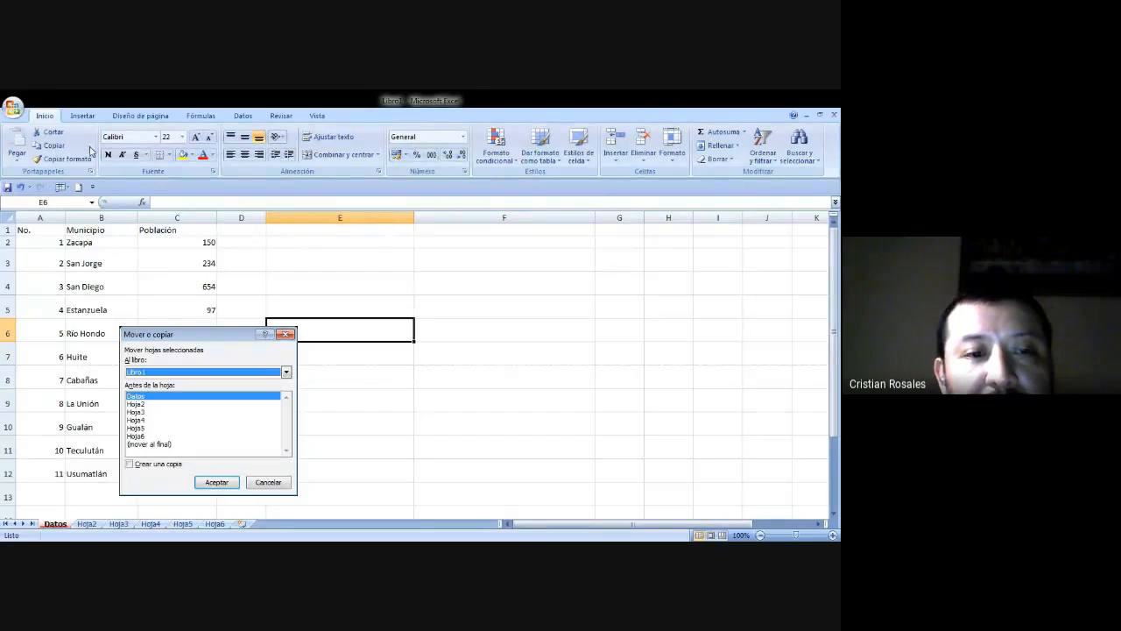
left_click(286, 373)
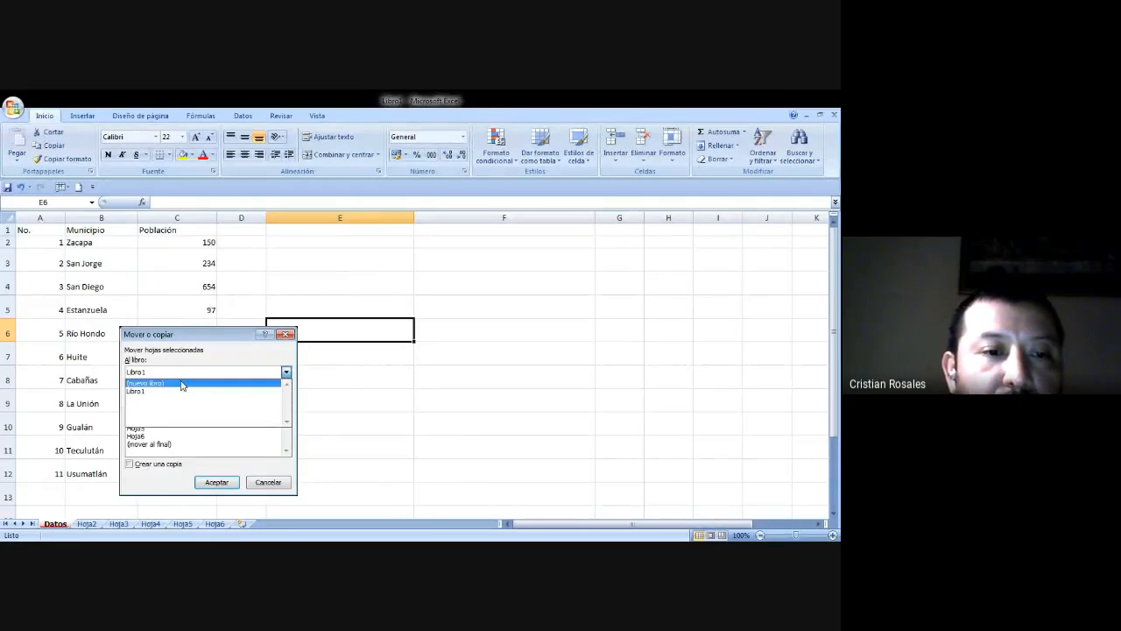
left_click(286, 373)
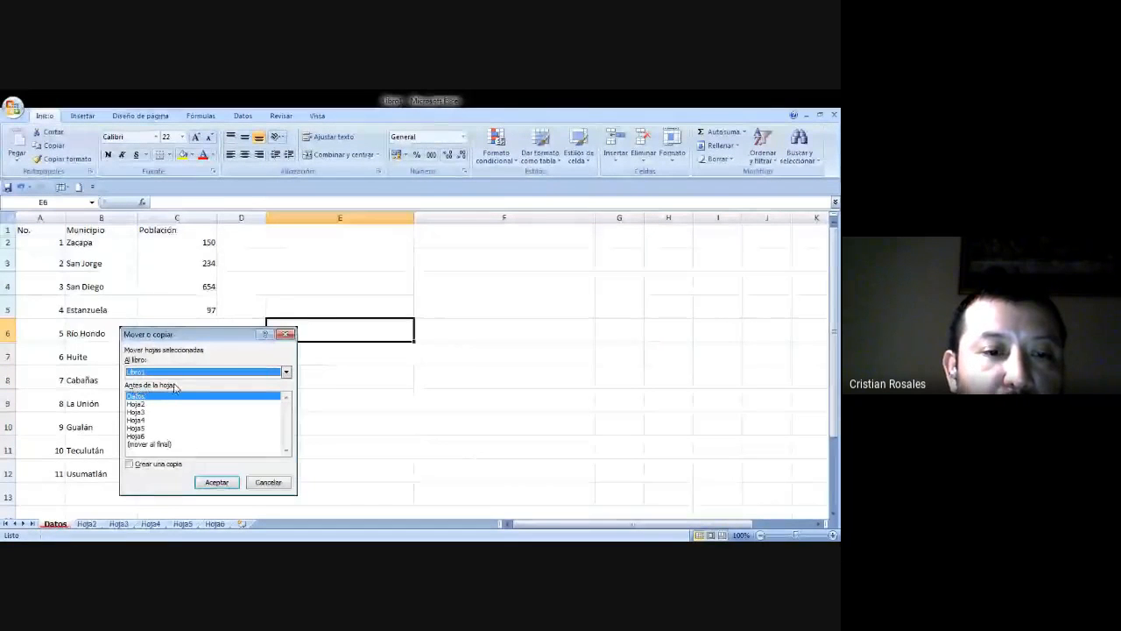
left_click(138, 404)
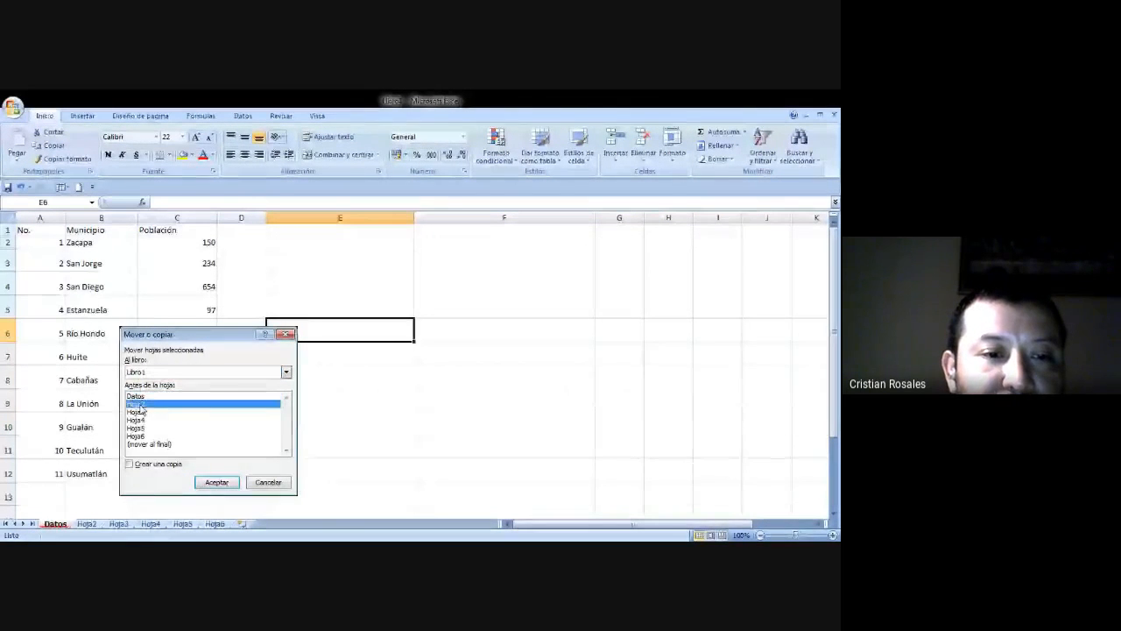
left_click(142, 397)
left_click(148, 405)
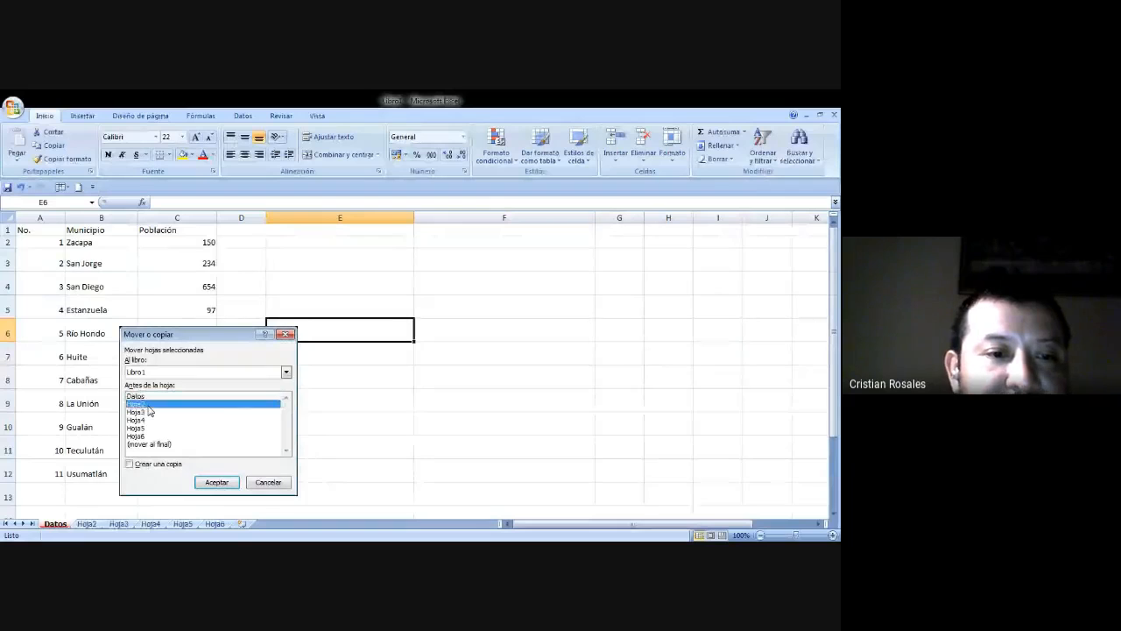
left_click(149, 414)
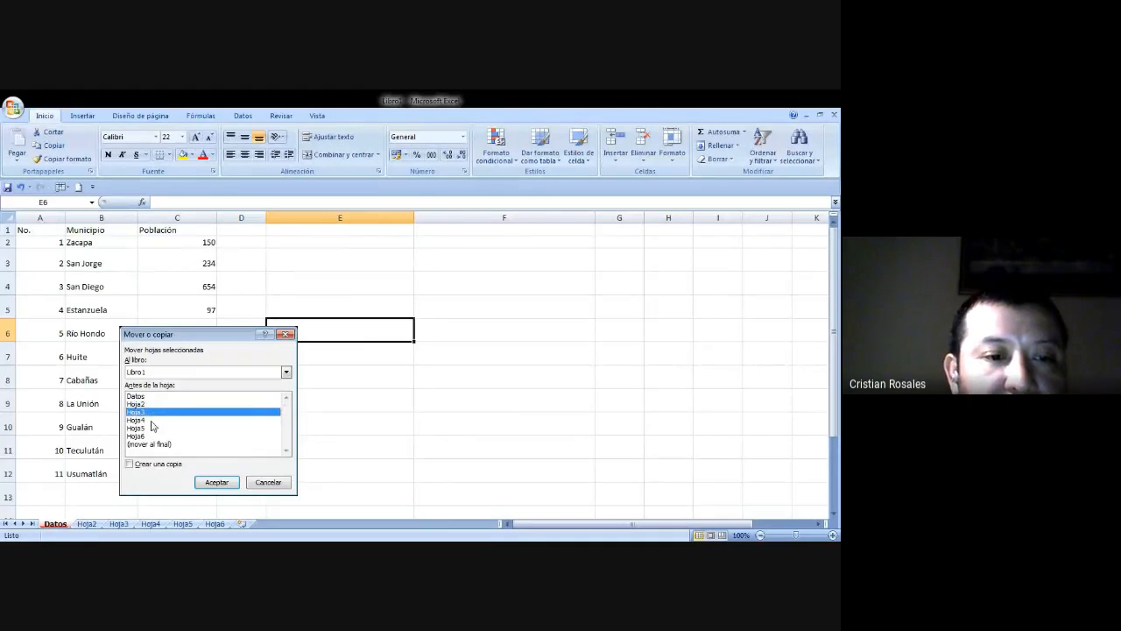
left_click(152, 420)
left_click(156, 429)
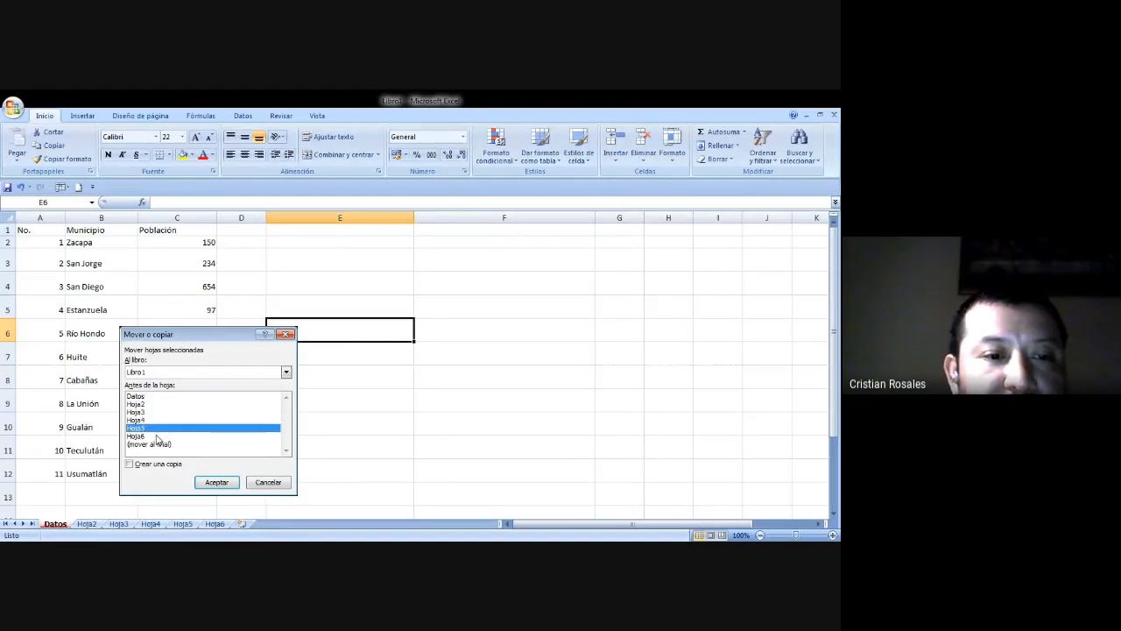
left_click(159, 435)
left_click(163, 404)
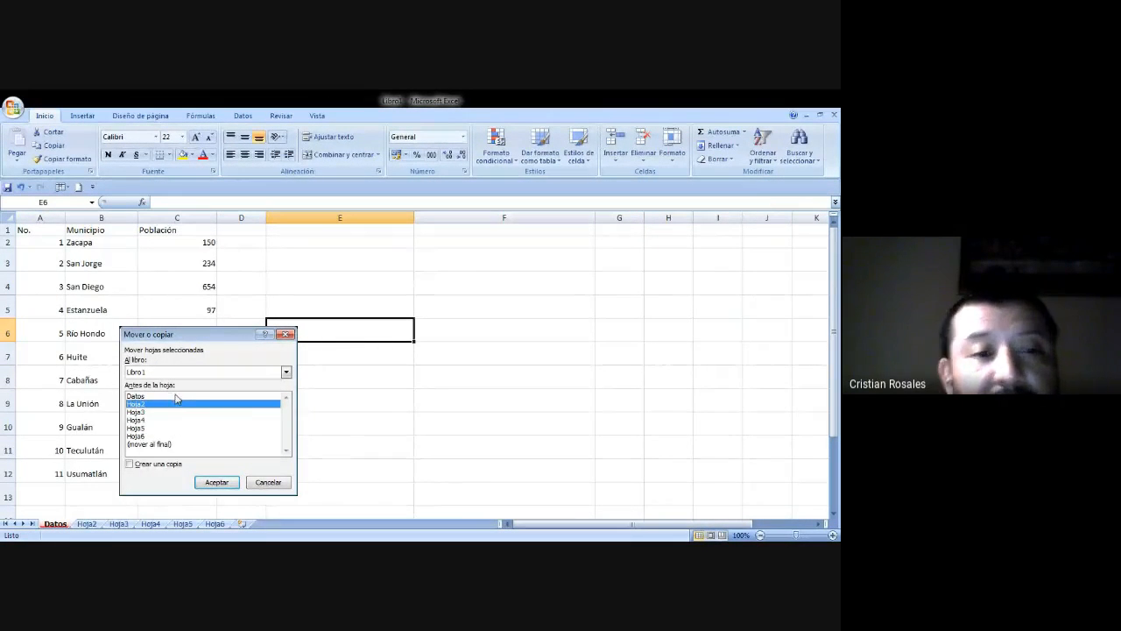
left_click(176, 397)
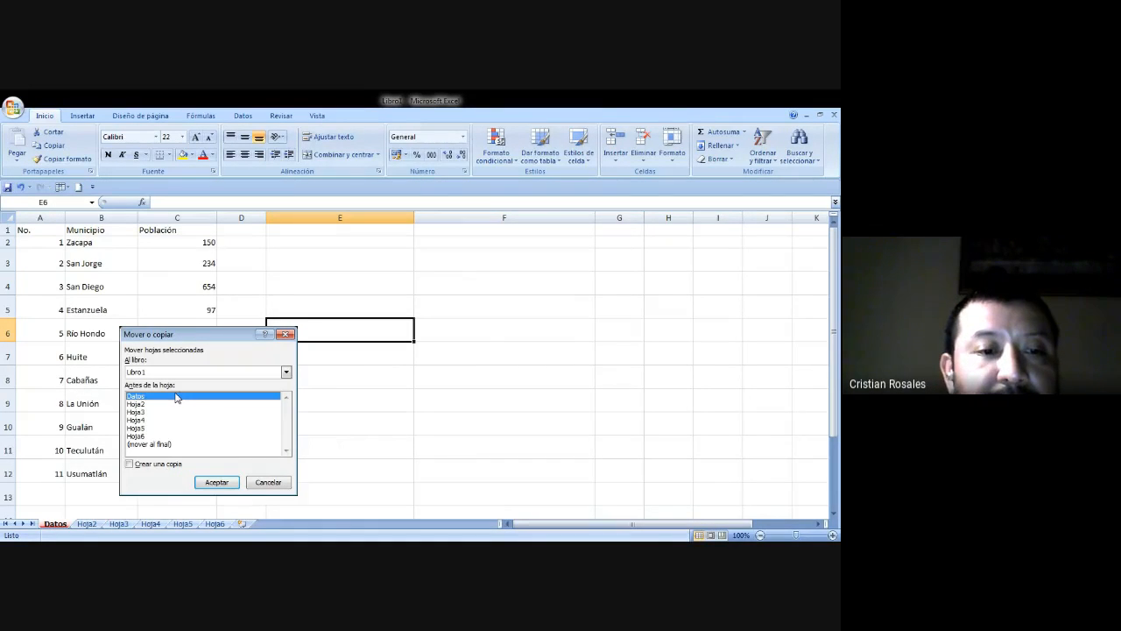
left_click(268, 482)
- Create a copy of the Datos sheet at the end of Libro1, and move the copy directly after Datos
right_click(56, 523)
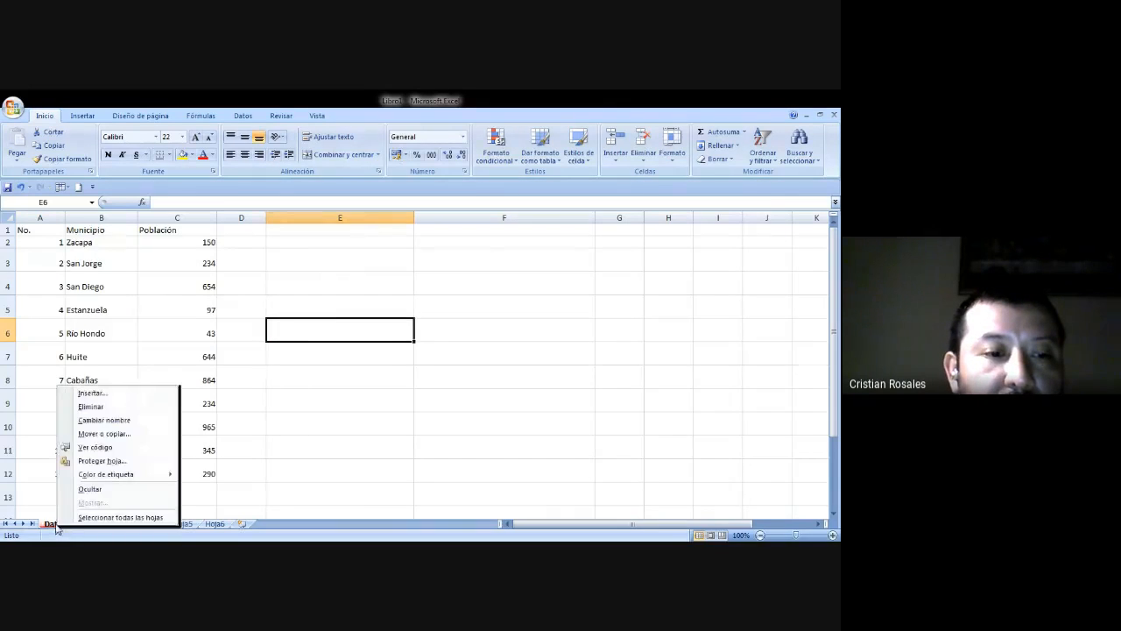
left_click(161, 436)
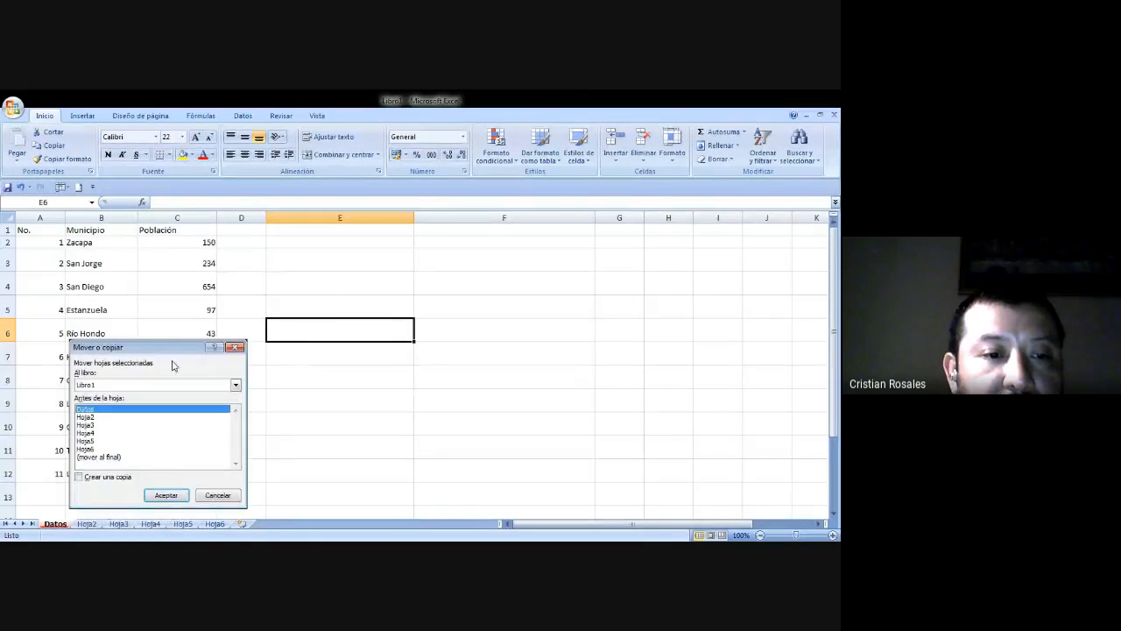
left_click(79, 478)
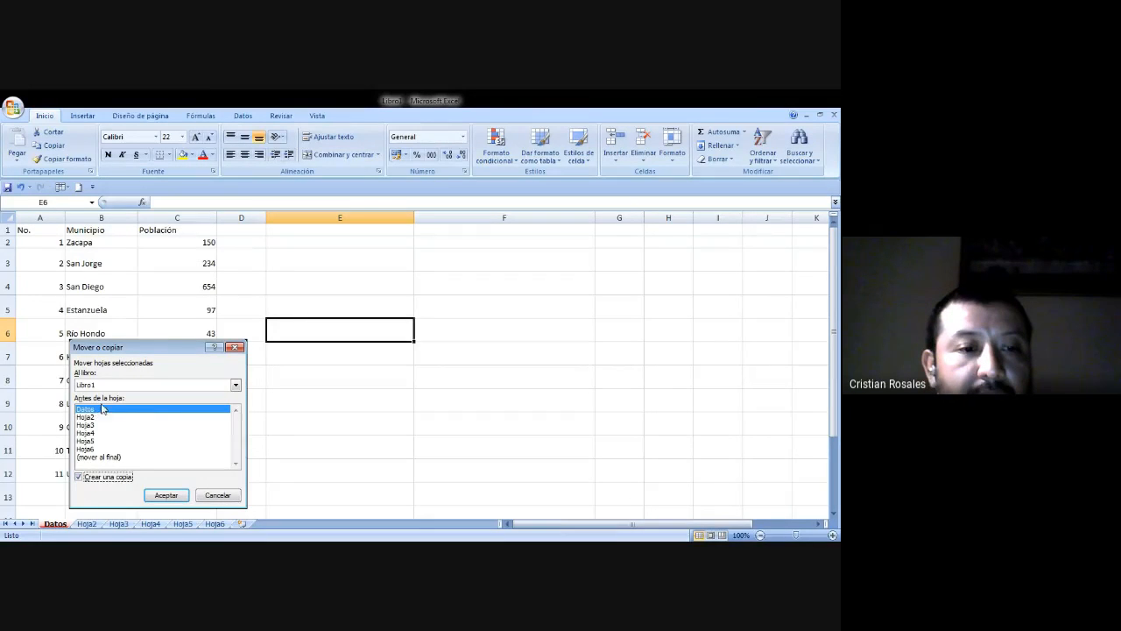
left_click(108, 457)
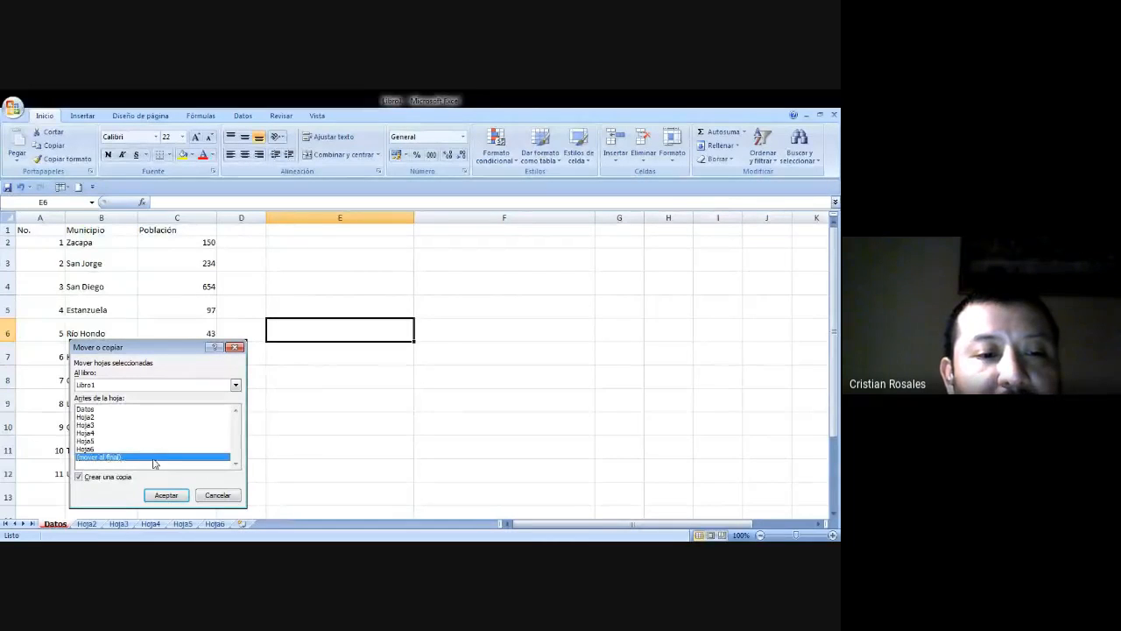
left_click(167, 496)
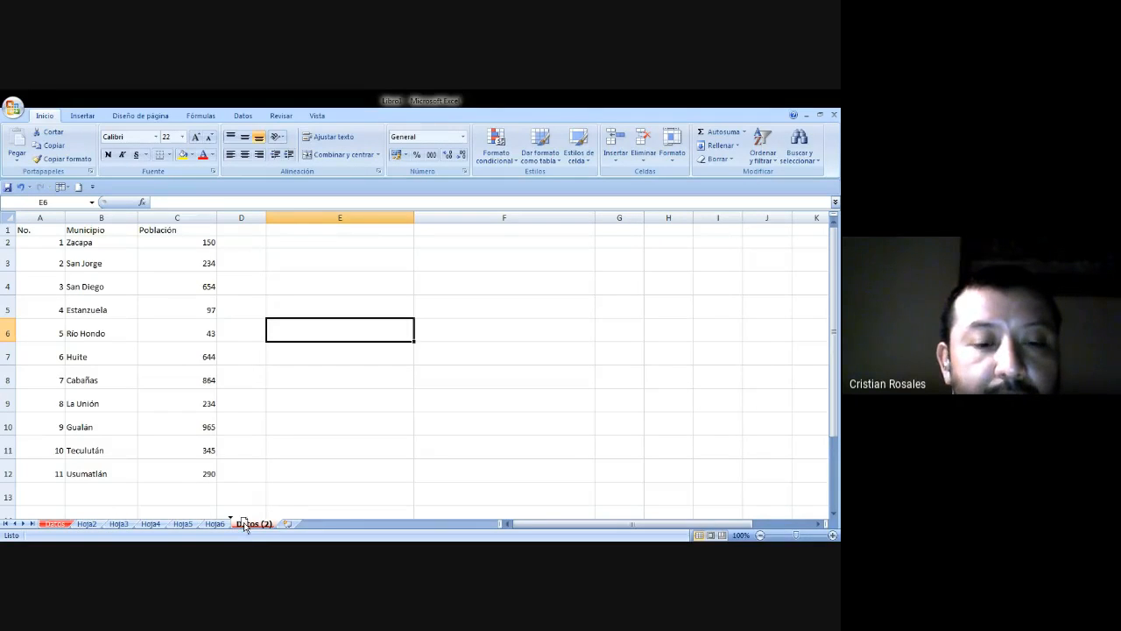
left_click_drag(245, 524, 93, 520)
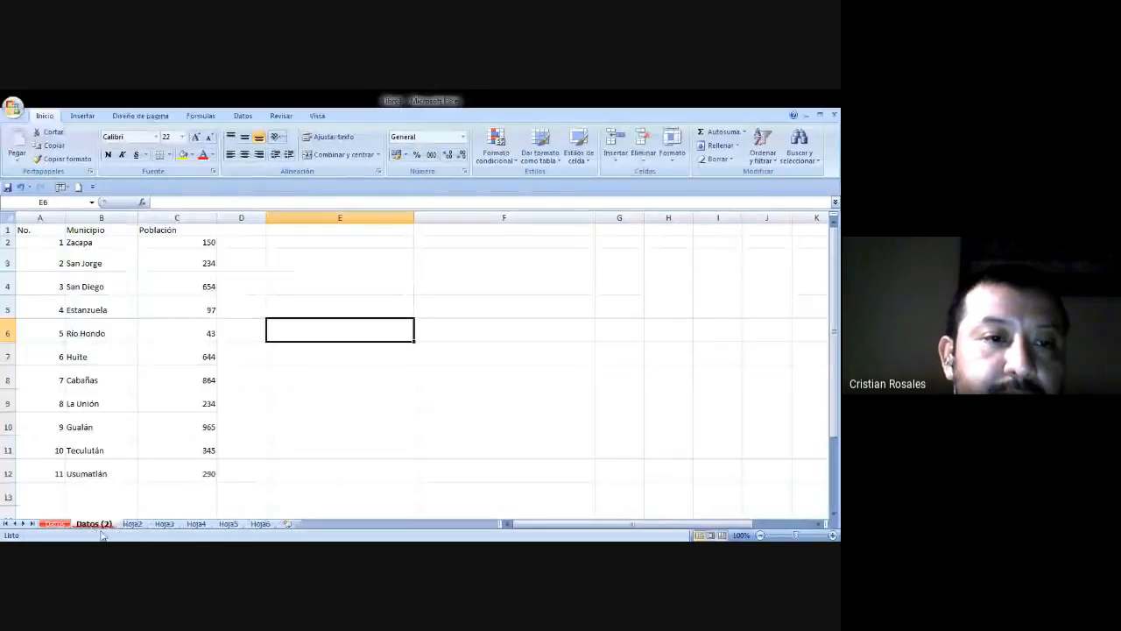
- Compare the original Datos sheet with its copy by switching between the two sheets
left_click(55, 524)
left_click(90, 524)
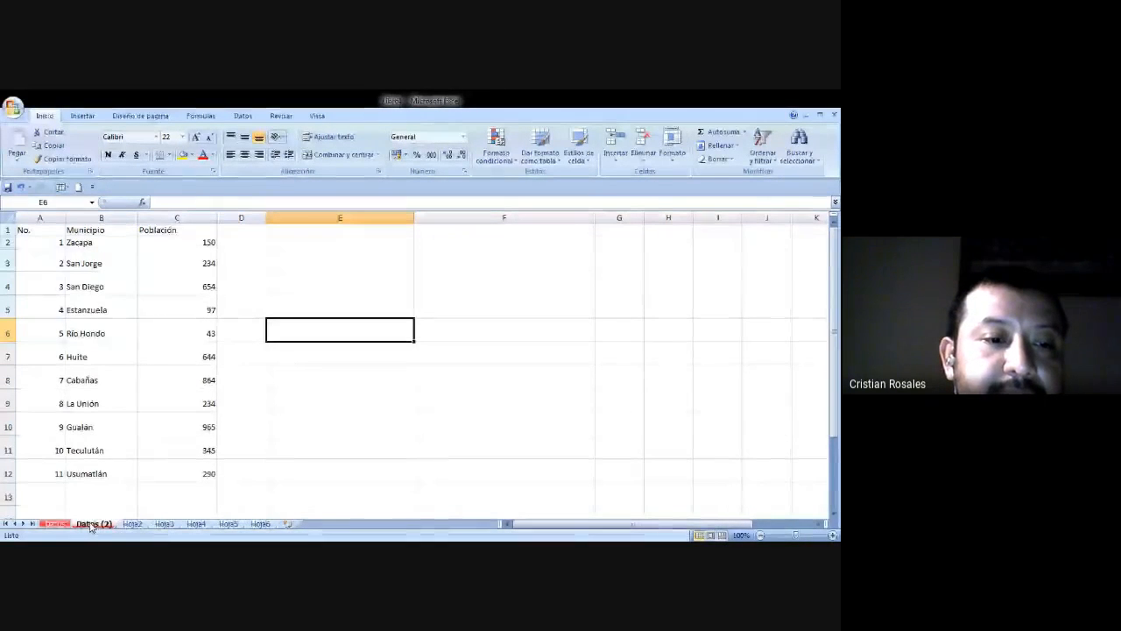
left_click(62, 525)
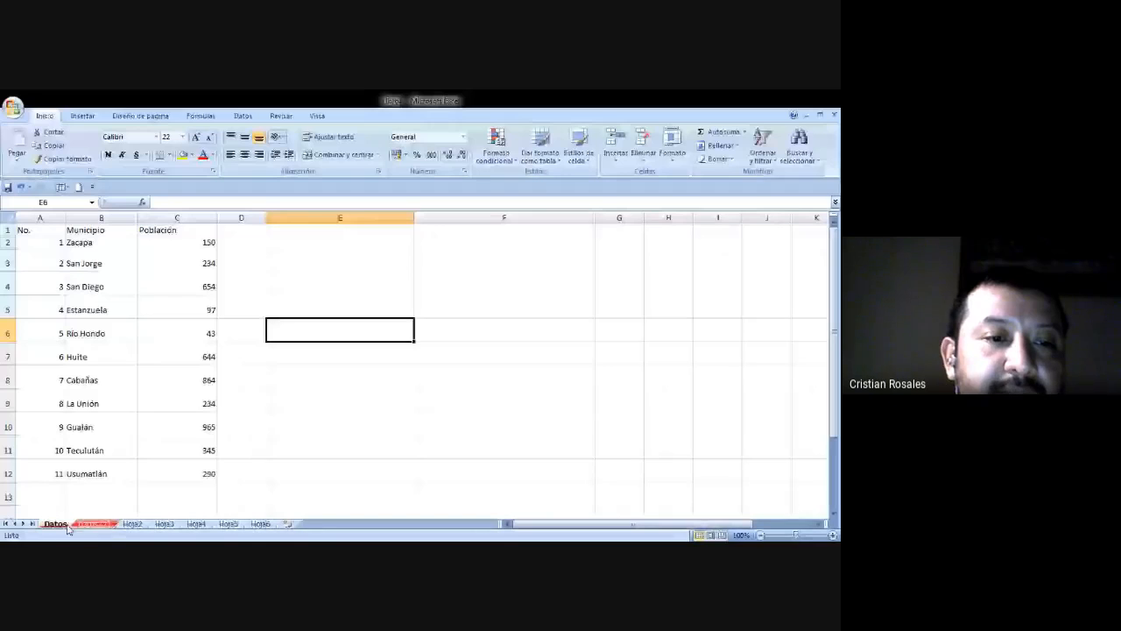
left_click(90, 526)
left_click(57, 525)
left_click(96, 526)
left_click(60, 526)
left_click(91, 526)
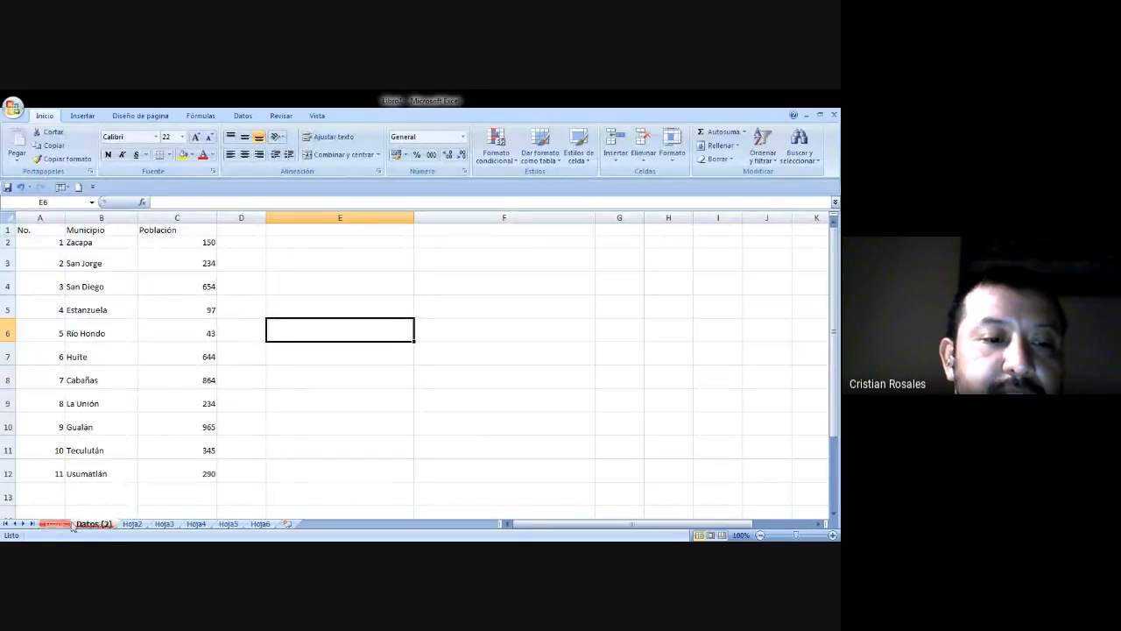
left_click(61, 526)
left_click(93, 527)
left_click(61, 526)
left_click(94, 526)
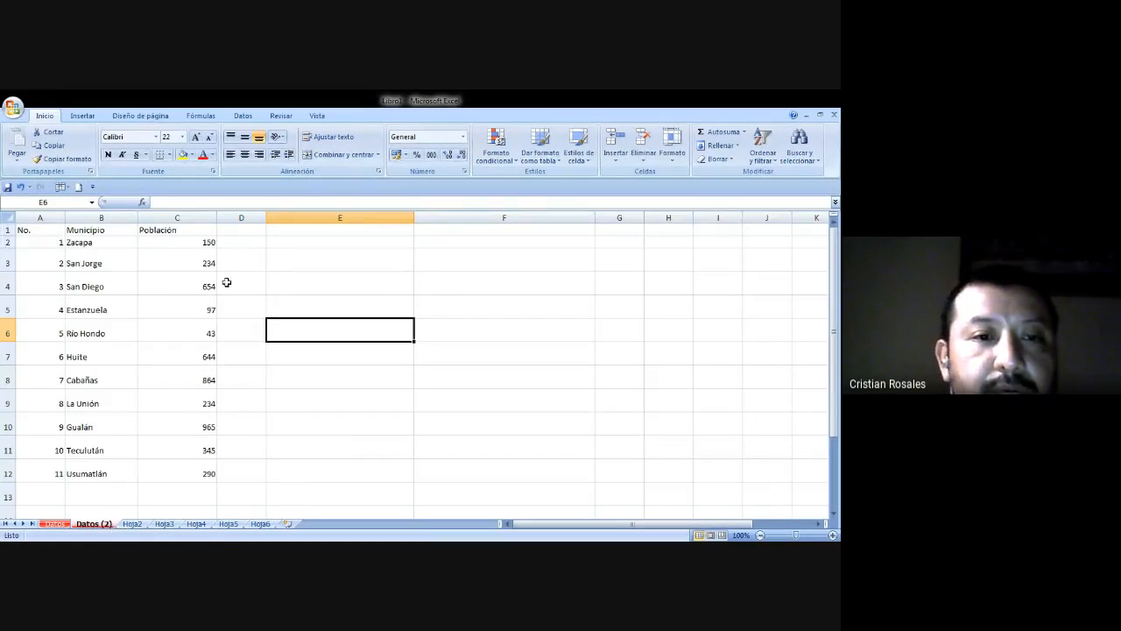
- Enter the header "Situación Socioeconómica" in cell D1 of the Datos (2) sheet and widen column D to fit it
left_click(261, 227)
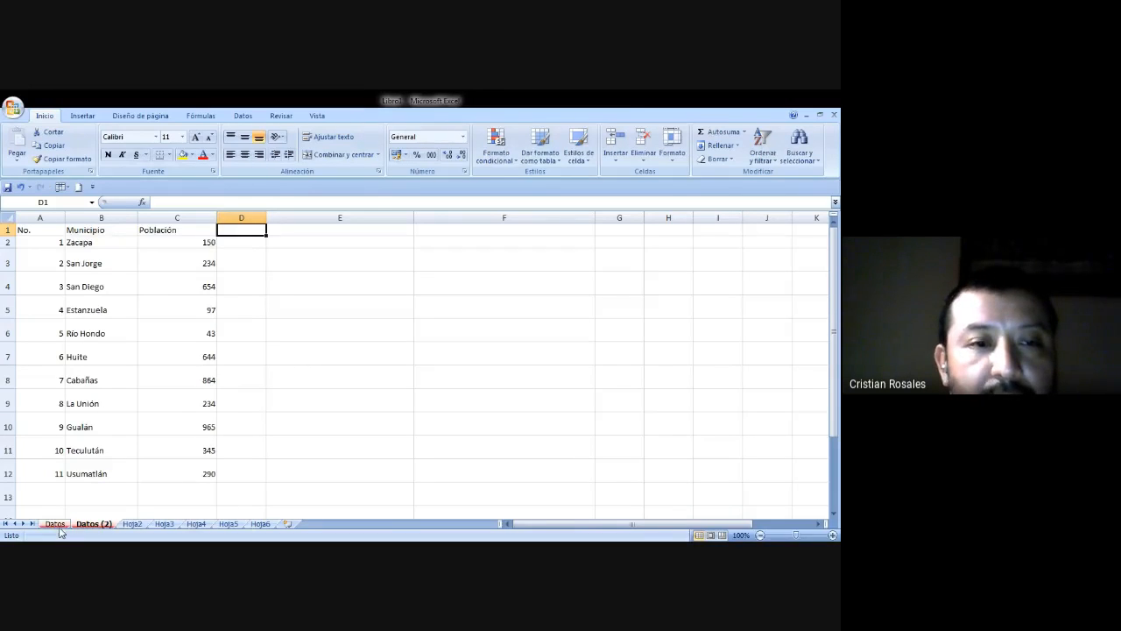
left_click(61, 528)
left_click(94, 524)
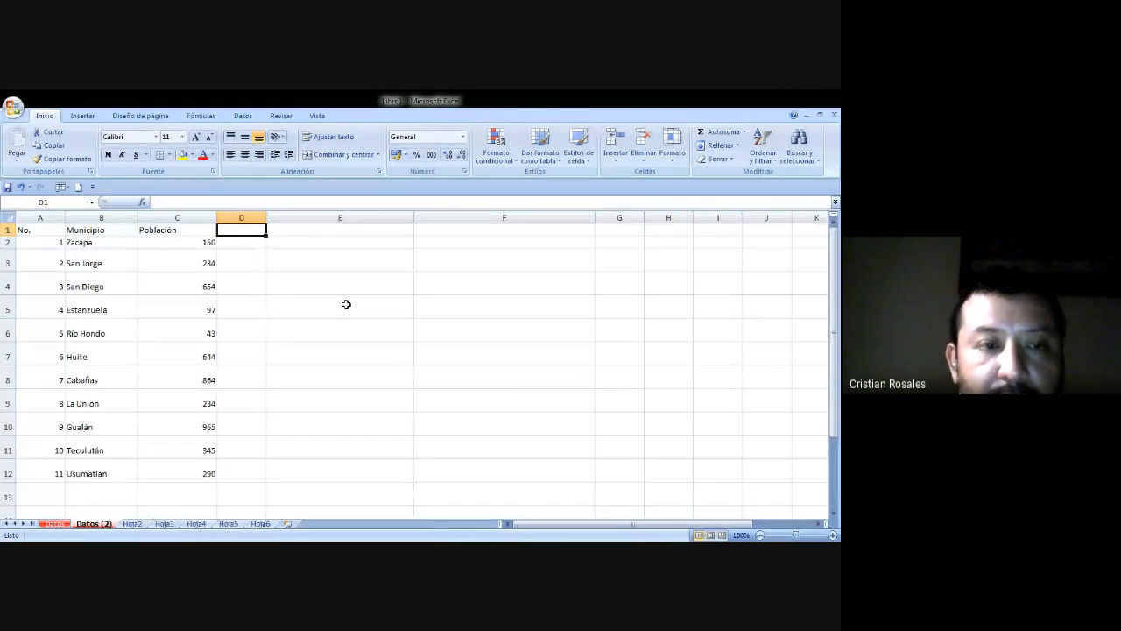
type("Situac")
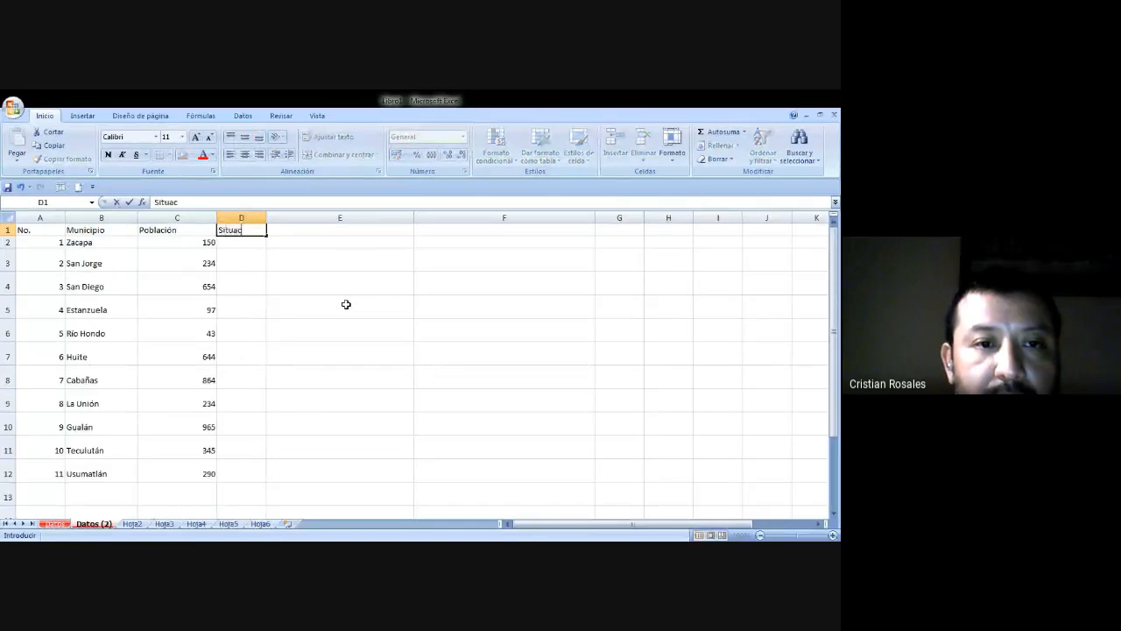
type("ión So")
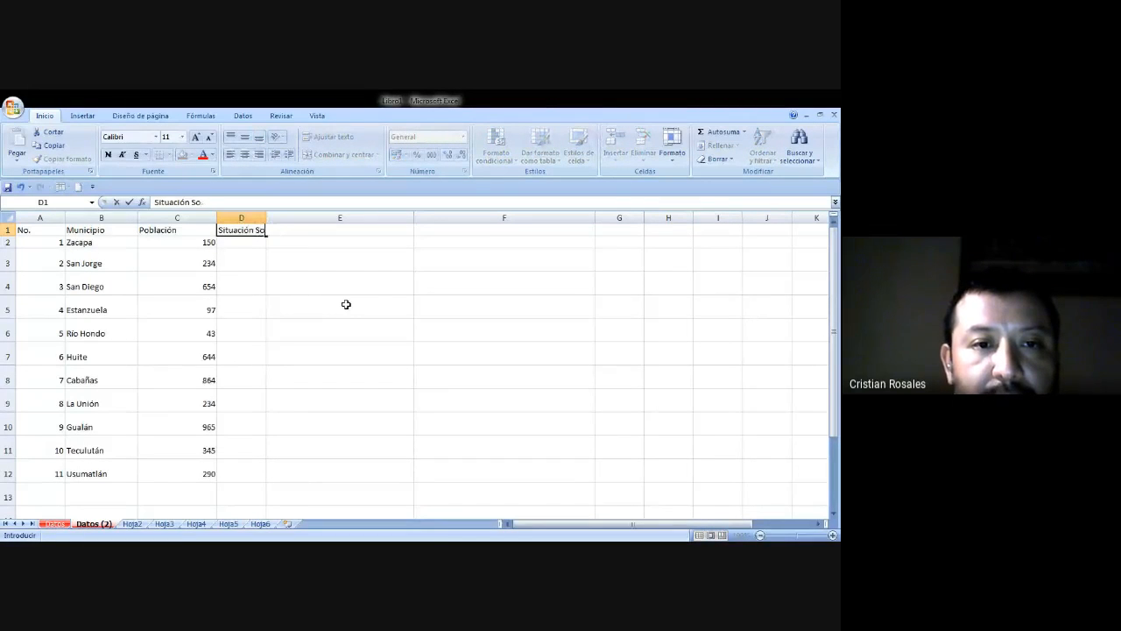
type("si")
type("oe")
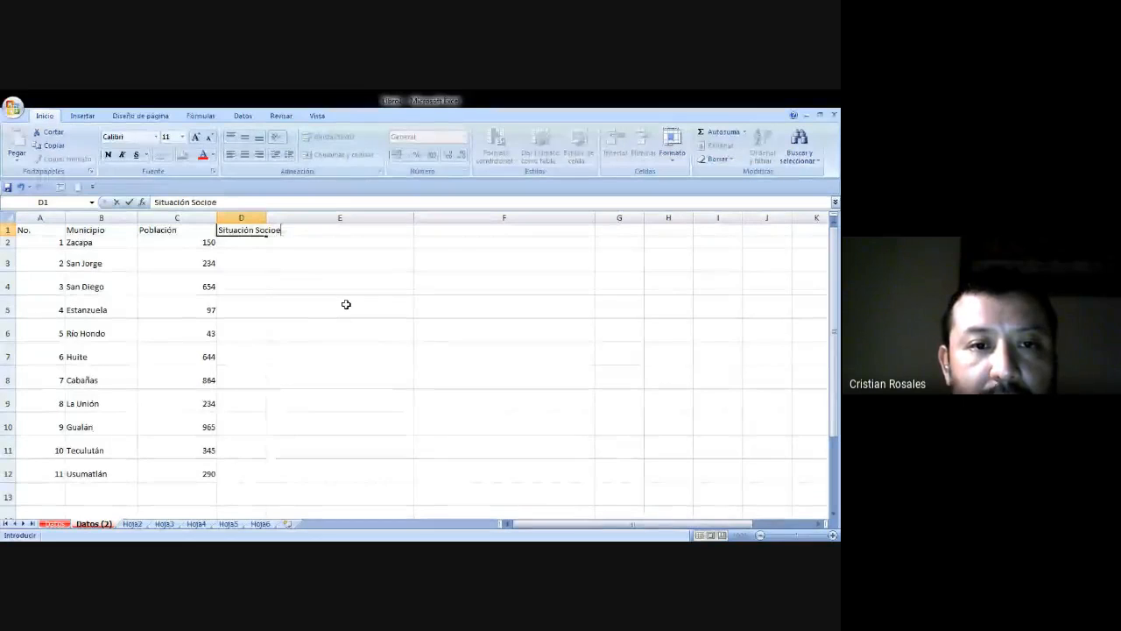
type("con")
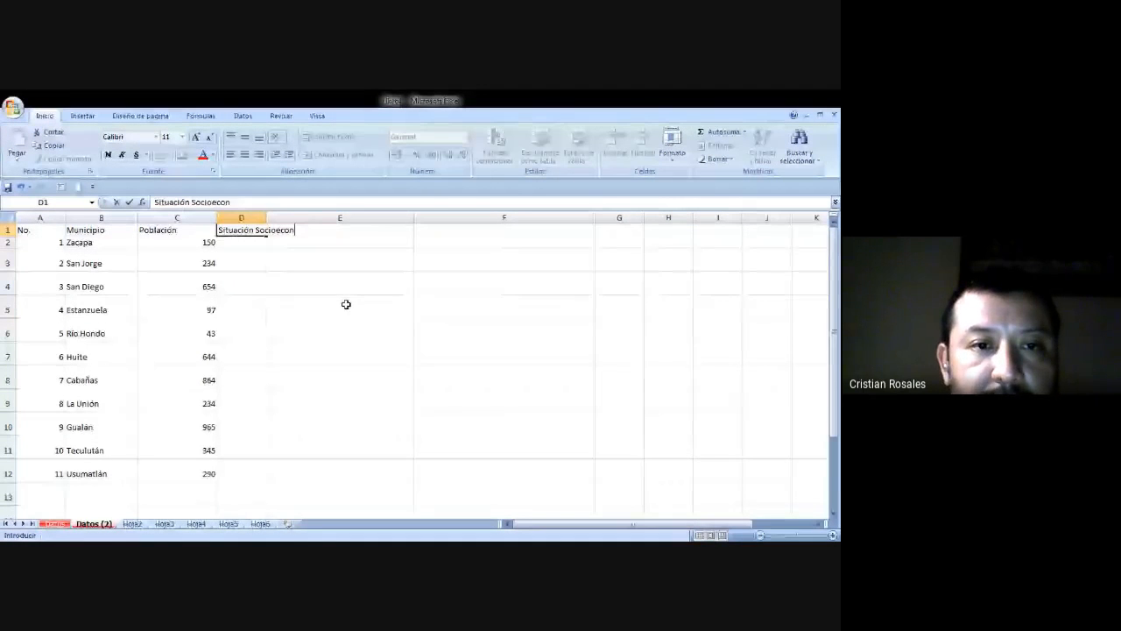
type("ómica")
key("Return")
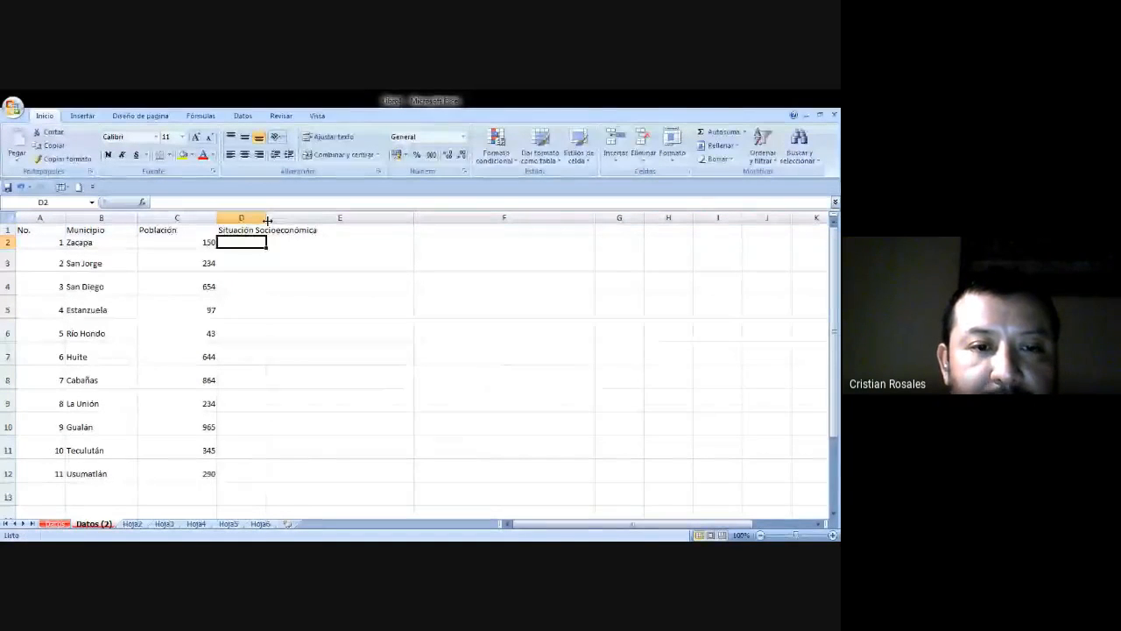
left_click_drag(267, 220, 280, 467)
left_click(356, 259)
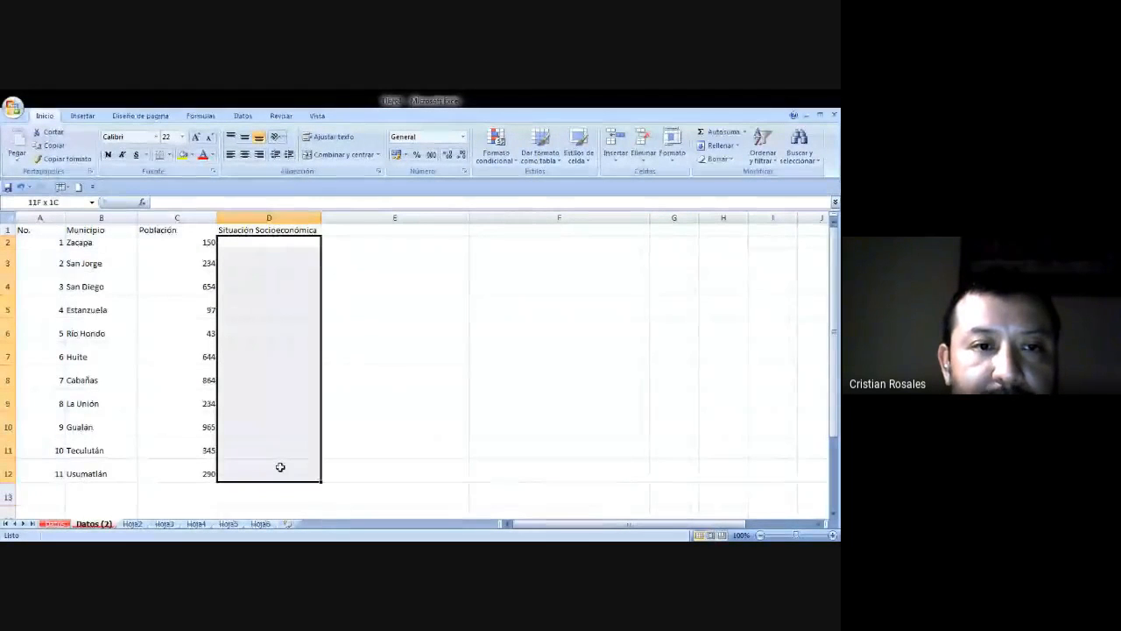
left_click(270, 340)
left_click(295, 256)
type("0")
key("BackSpace")
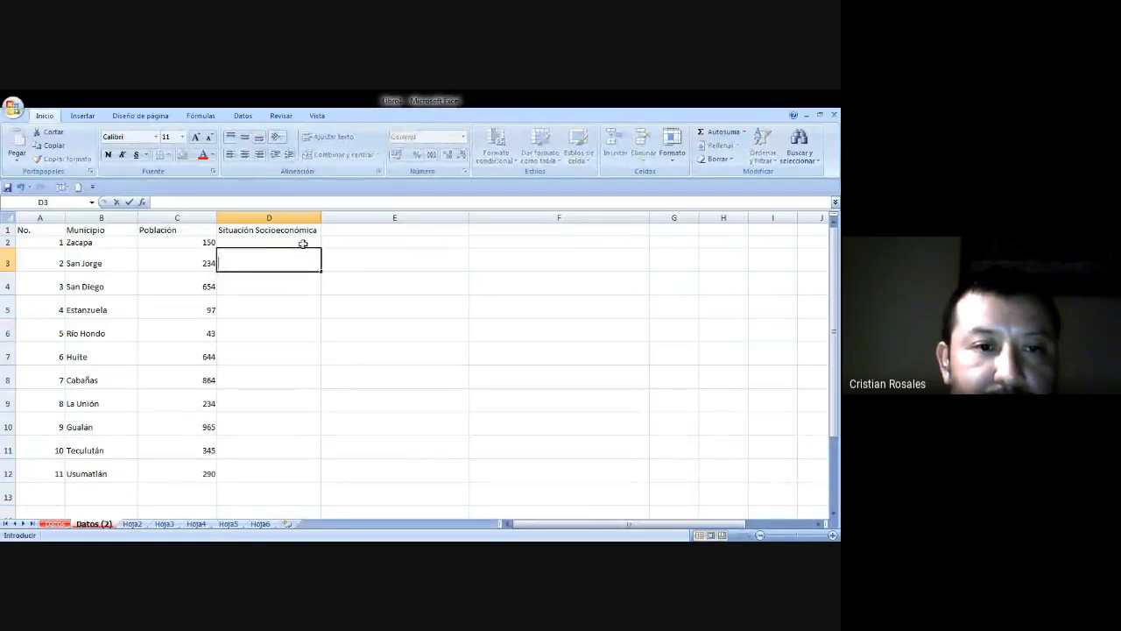
left_click(283, 358)
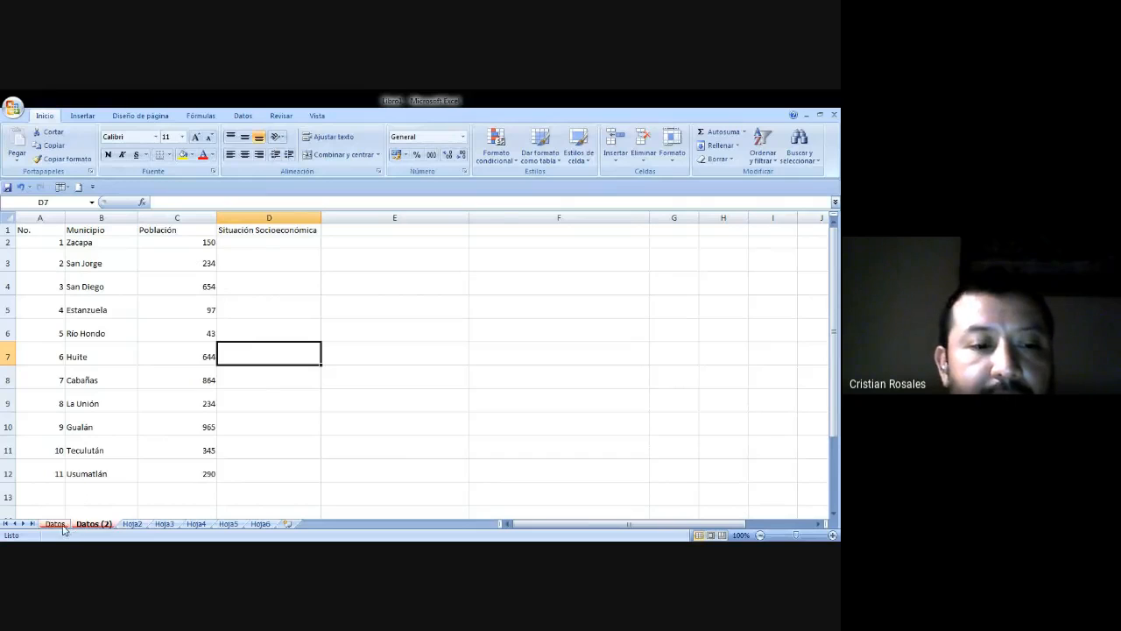
- Check the original Datos sheet against the modified Datos (2) copy, and return to Datos
left_click(63, 526)
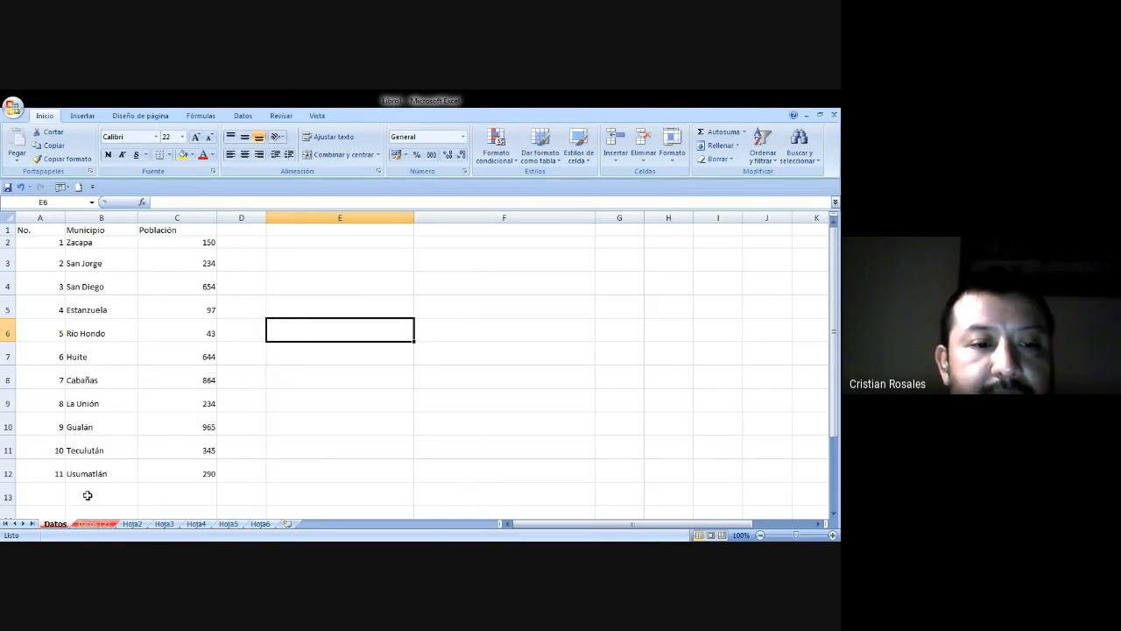
left_click(91, 525)
left_click(55, 524)
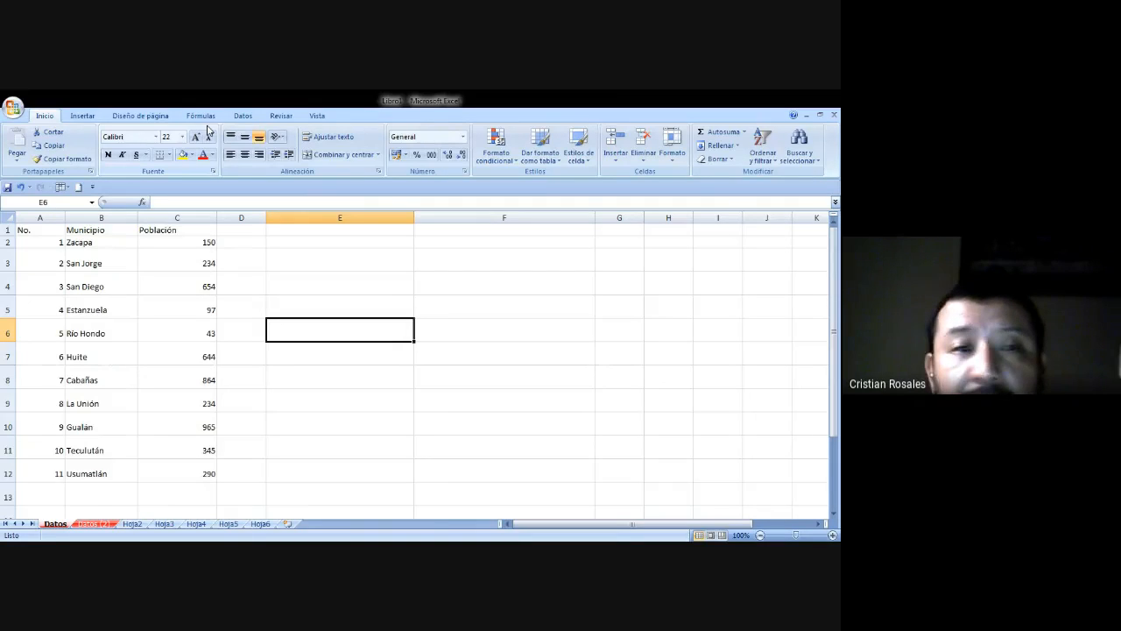
left_click(173, 243)
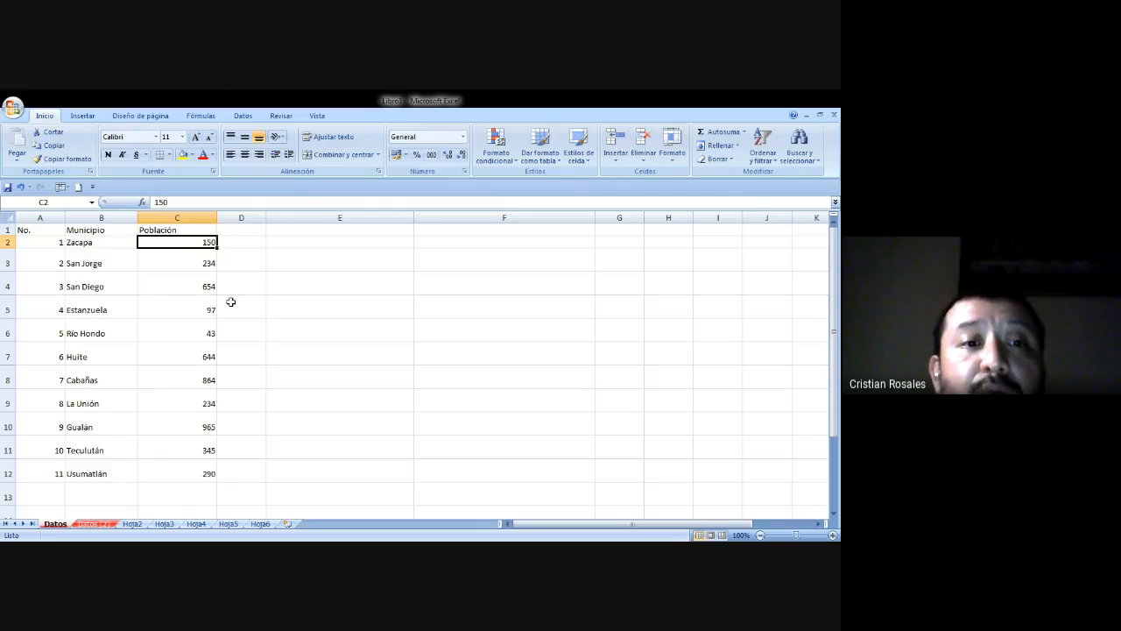
left_click(361, 306)
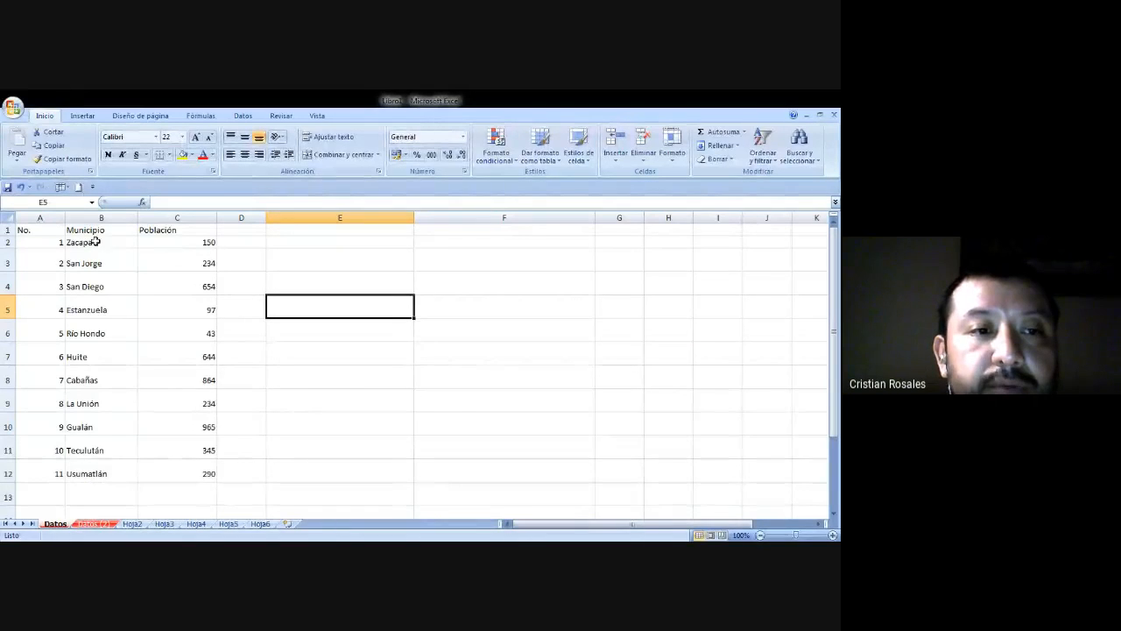
- Insert a 2-D clustered column chart from the table in A1:C12 on the Datos sheet
left_click_drag(25, 229, 190, 470)
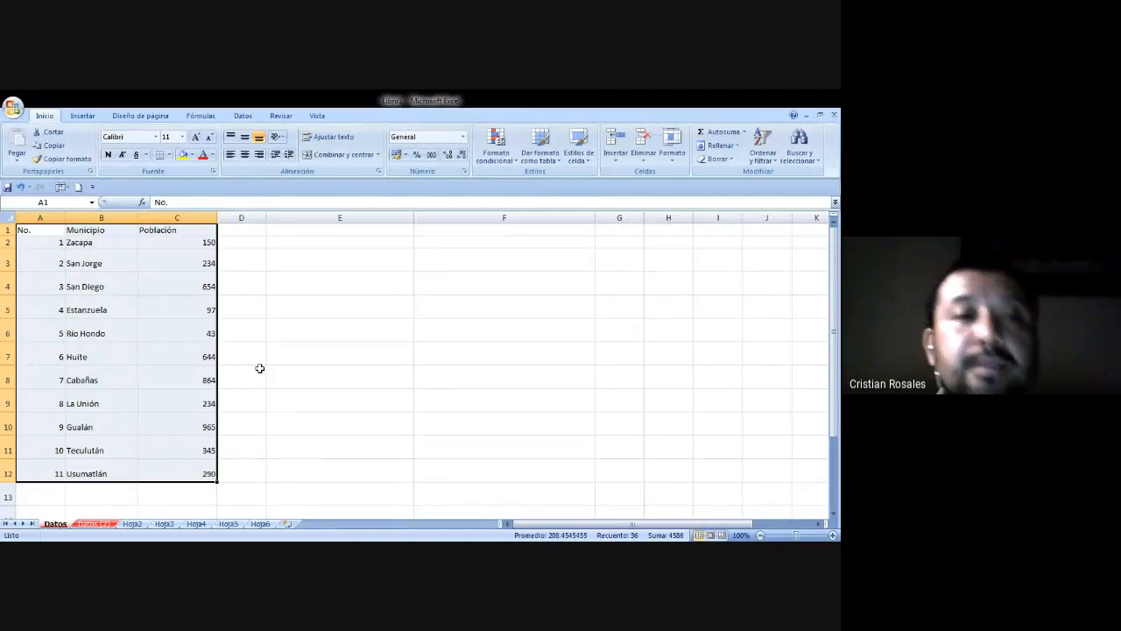
left_click_drag(44, 231, 192, 473)
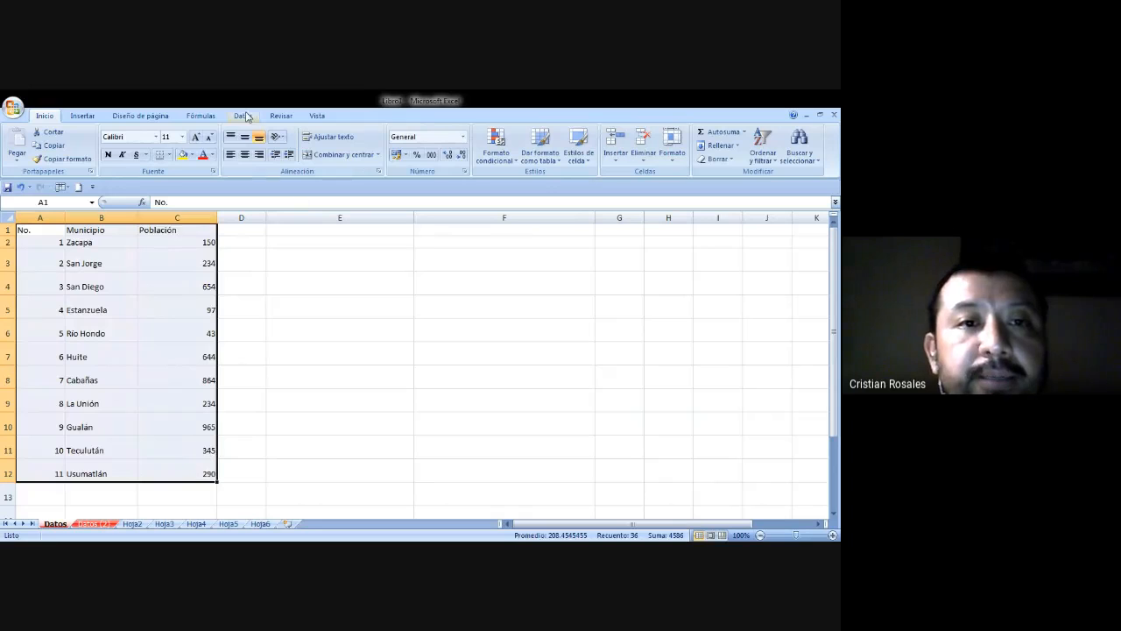
left_click(91, 118)
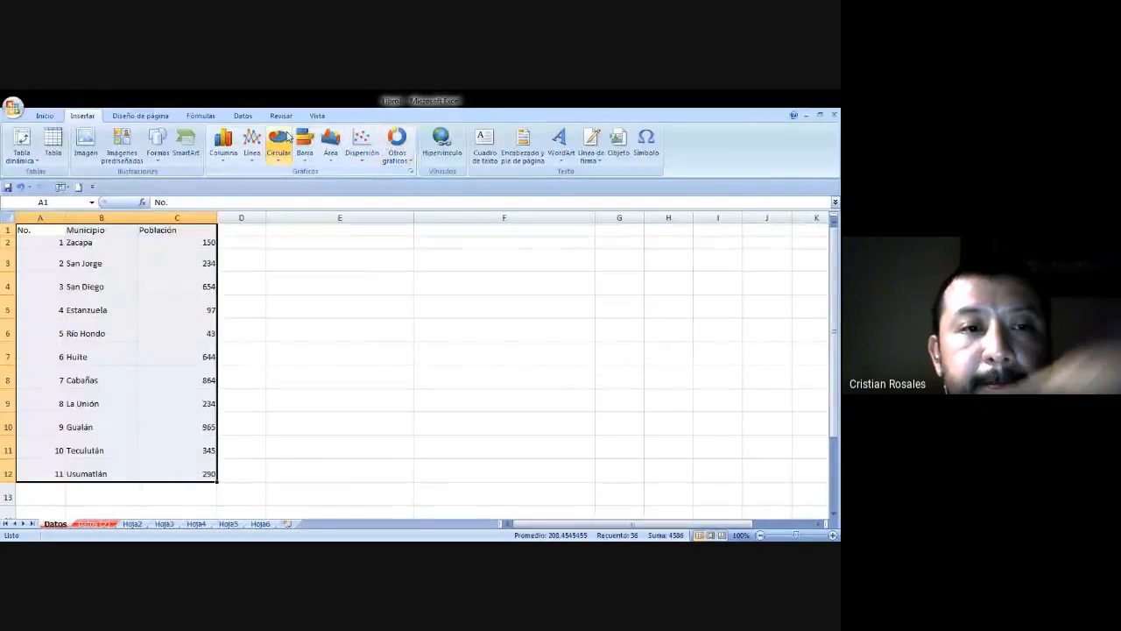
left_click(225, 165)
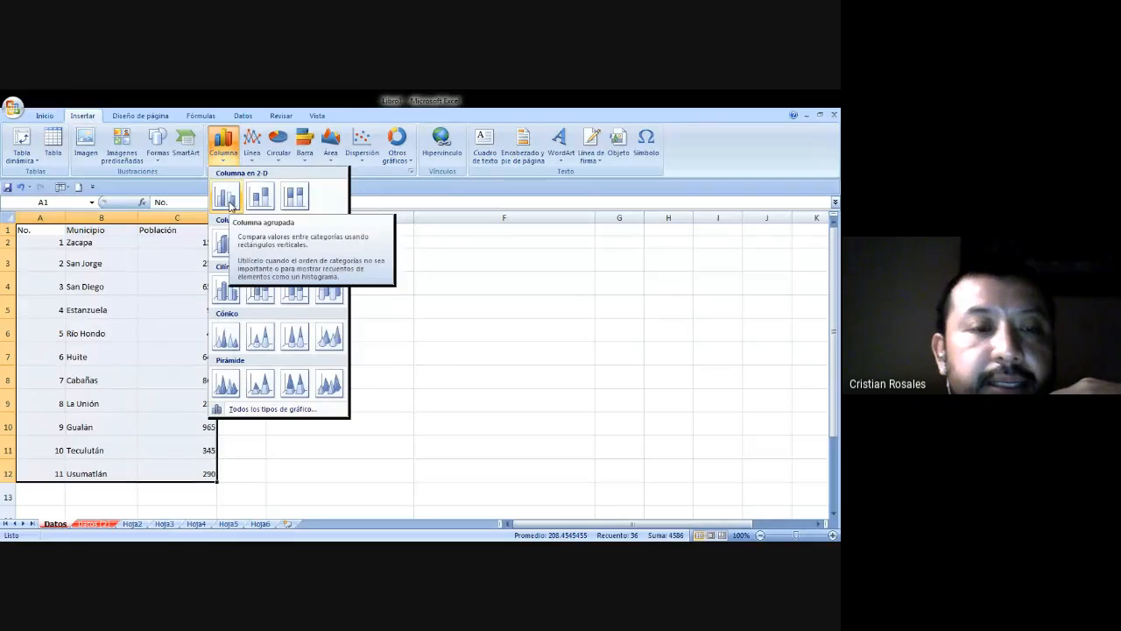
left_click(228, 203)
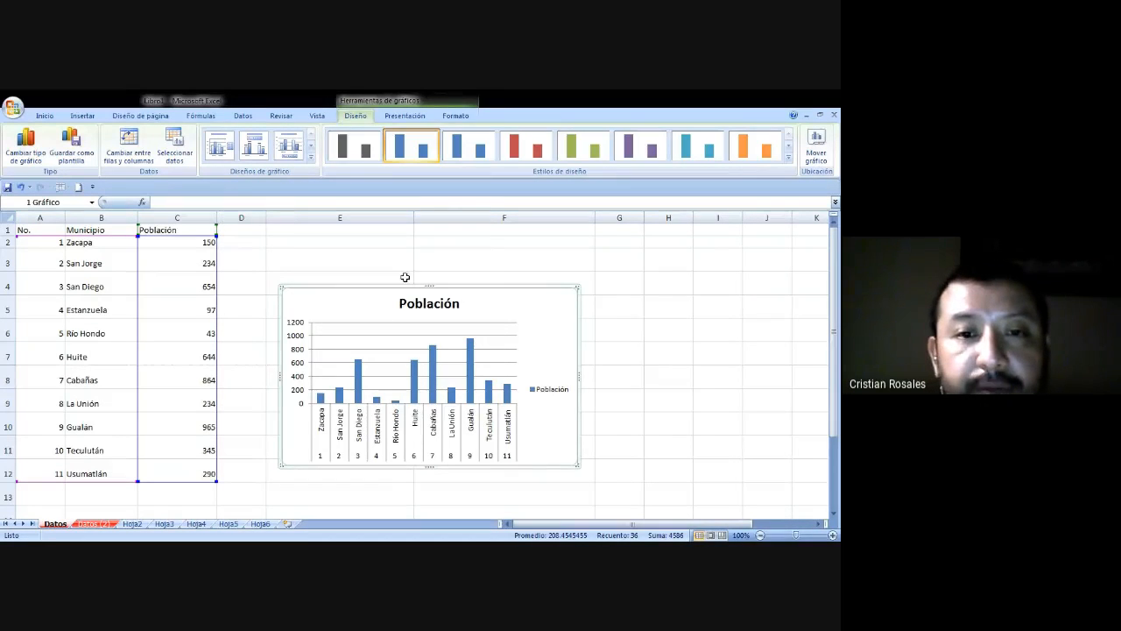
- Move the Población chart beside the table, starting around cell E2, and enlarge it to reach the end of column I and row 12
left_click_drag(409, 279, 391, 240)
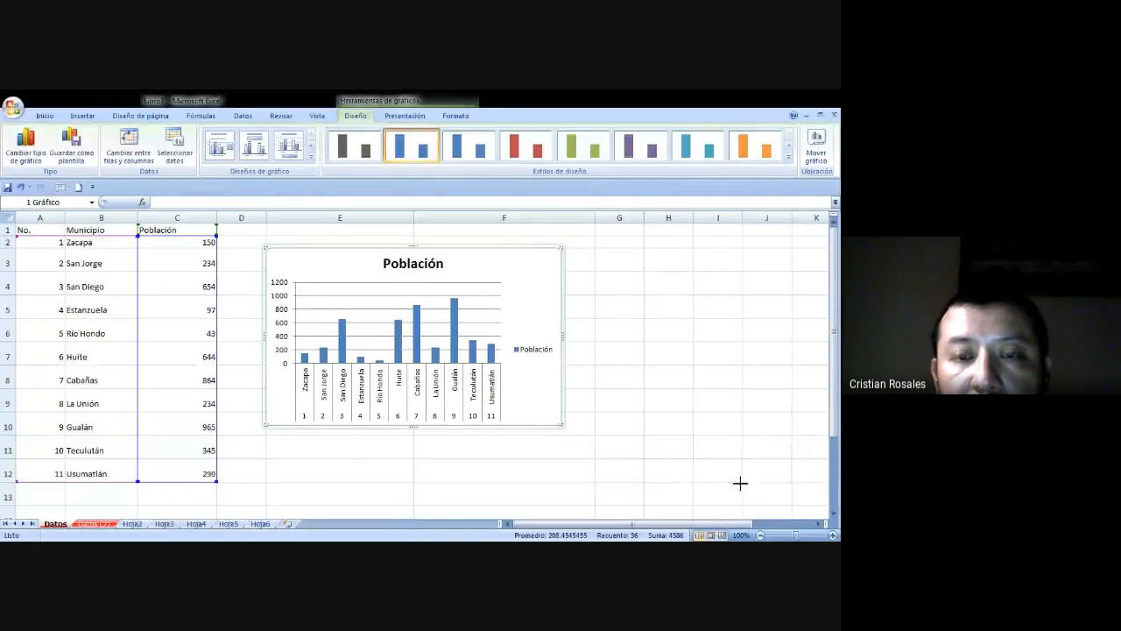
left_click_drag(740, 482, 743, 485)
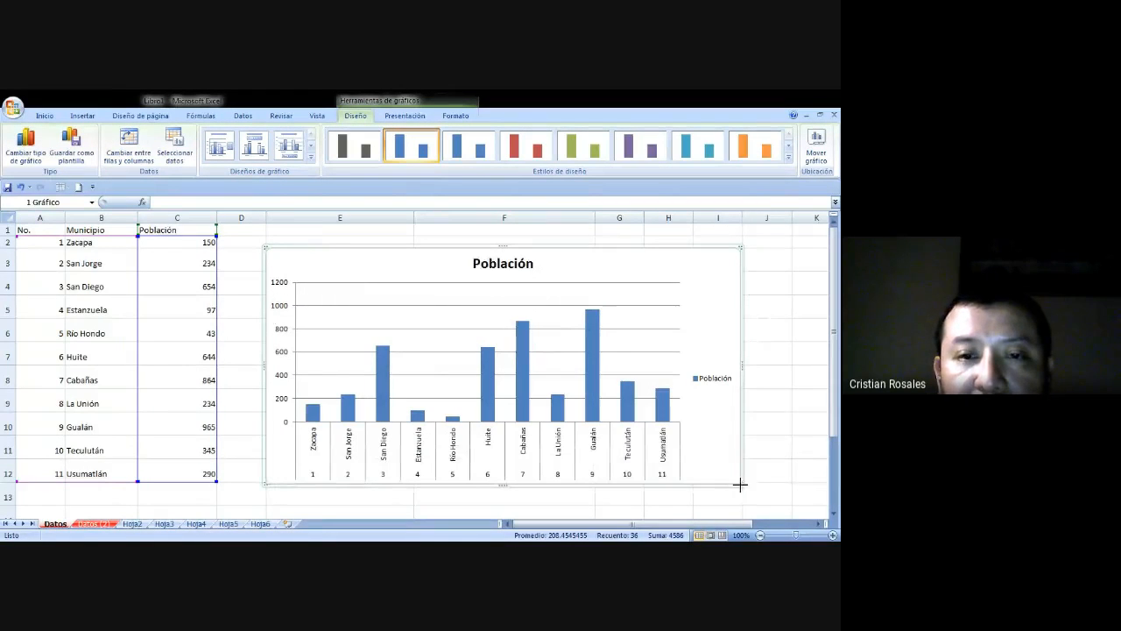
- Shrink the chart to fit inside column E, and enlarge it again to span roughly E2 to H11
key("ctrl+z")
left_click(543, 319)
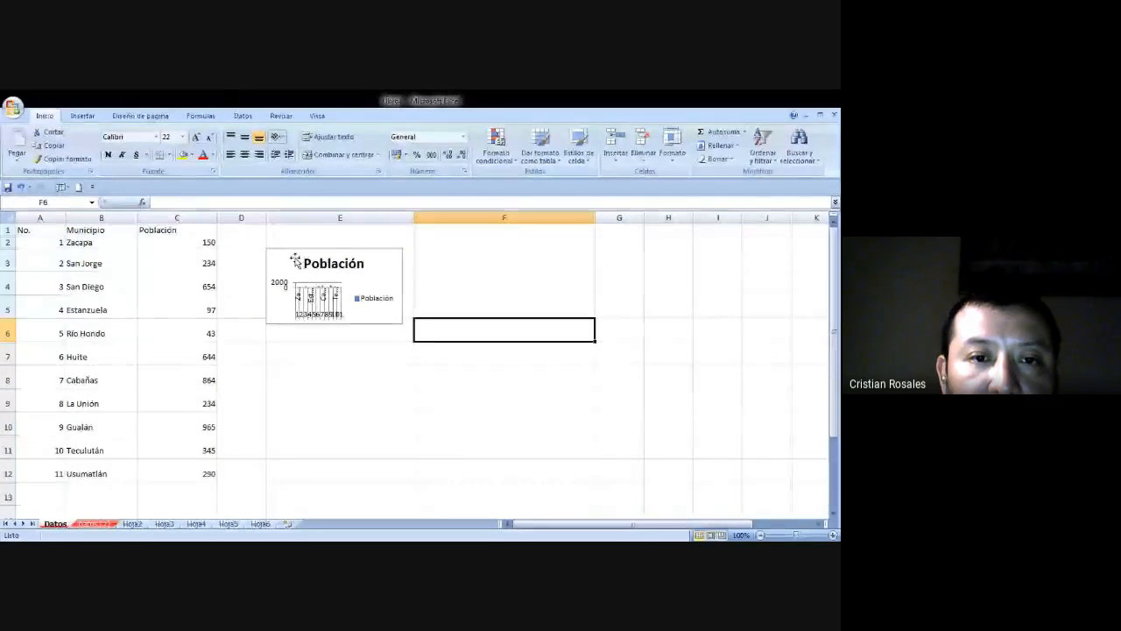
left_click(268, 246)
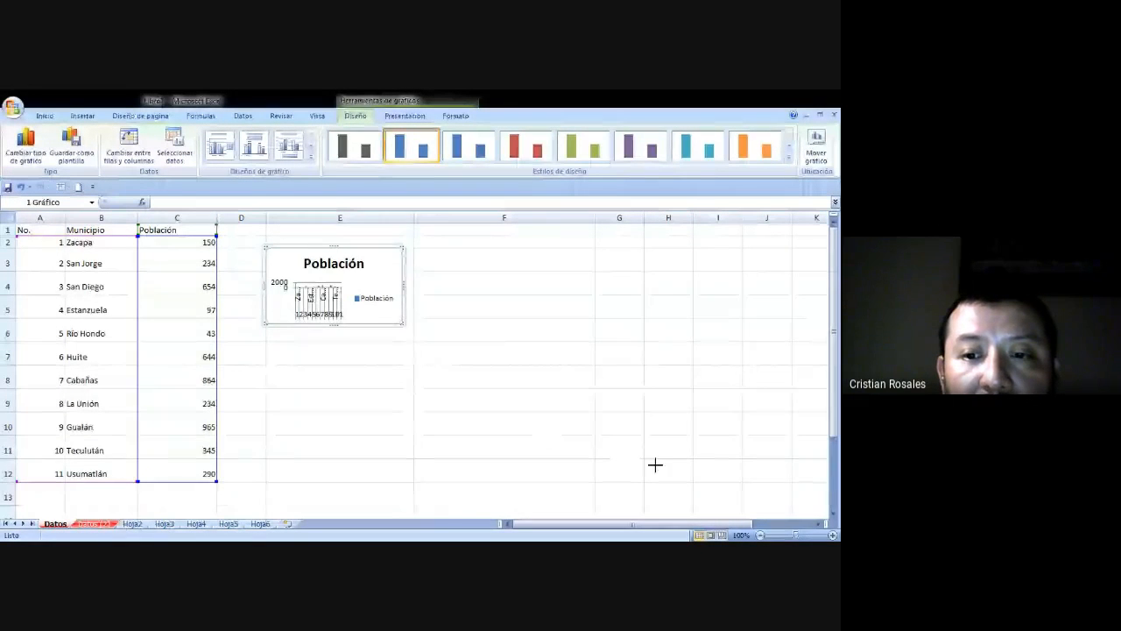
left_click_drag(693, 456, 695, 458)
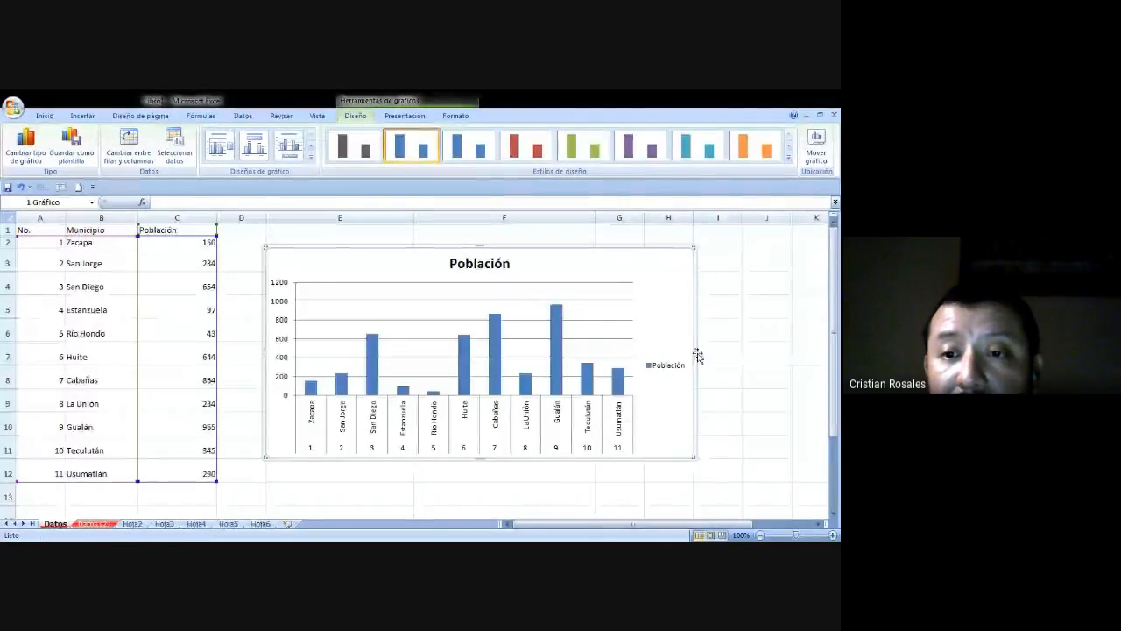
- Narrow the chart to end near column G, and adjust only its height, first down to row 15 and back up to row 11
left_click_drag(695, 350, 649, 357)
left_click_drag(453, 459, 462, 506)
scroll(496, 447, "down", 1)
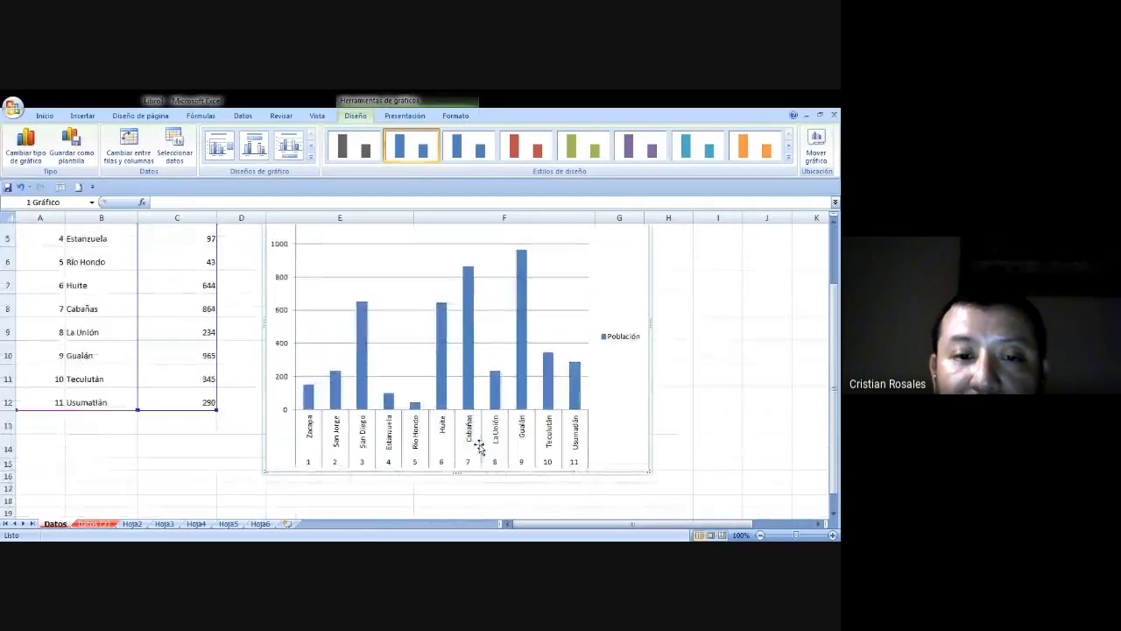
left_click_drag(469, 373, 474, 372)
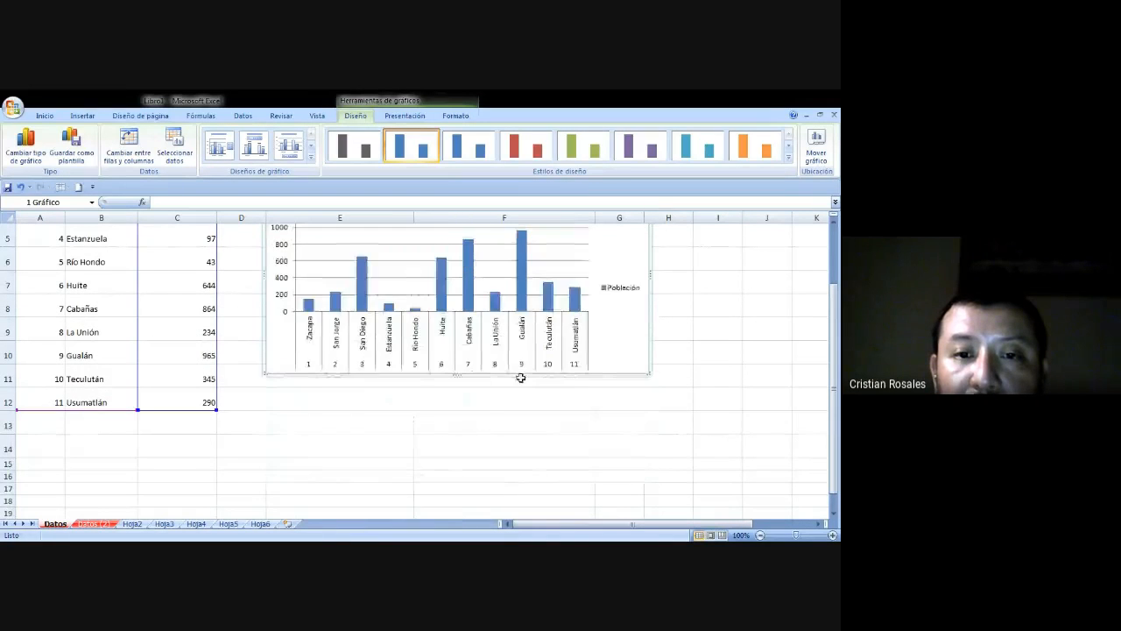
- Resize the chart in both directions, small first and finally covering about E2 to I12, and deselect it
scroll(521, 377, "up", 1)
left_click_drag(492, 310, 491, 308)
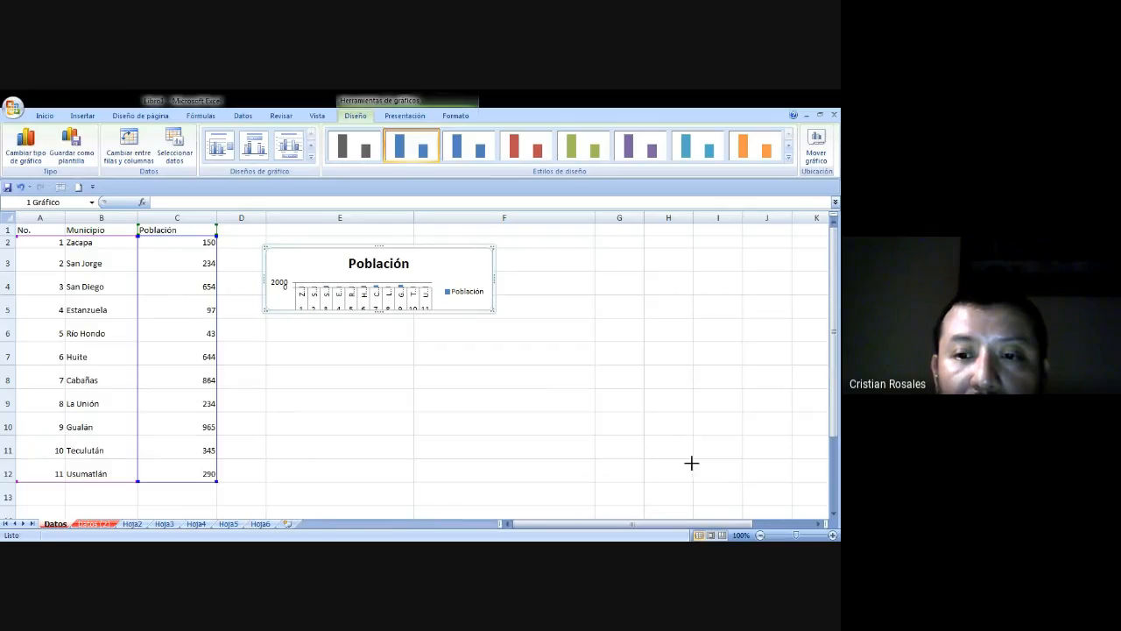
left_click_drag(742, 481, 741, 478)
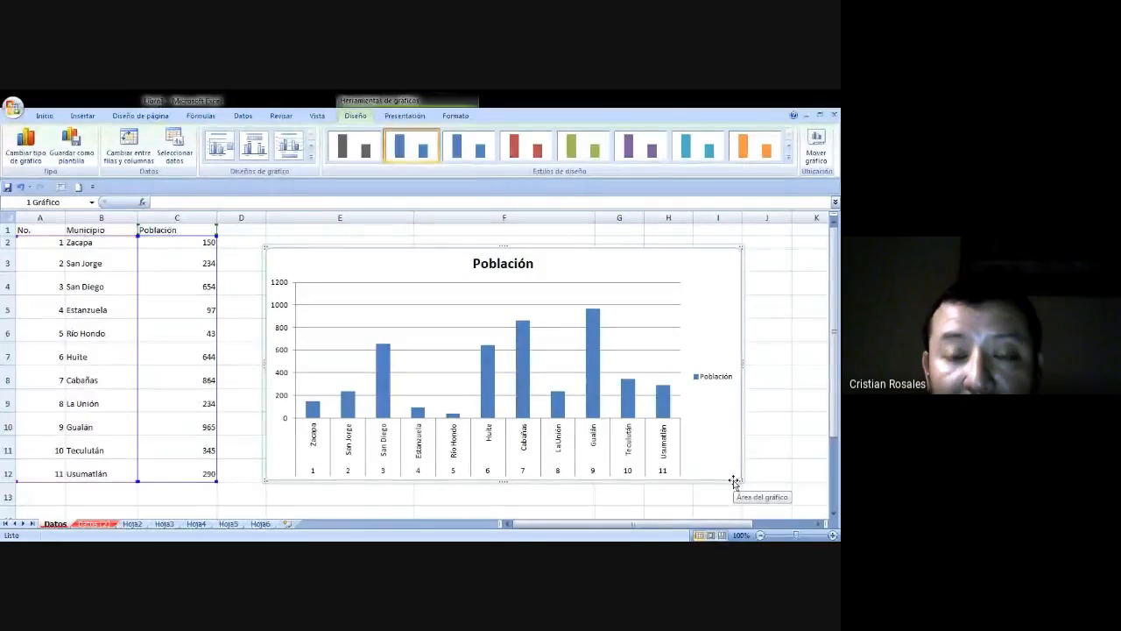
left_click(786, 376)
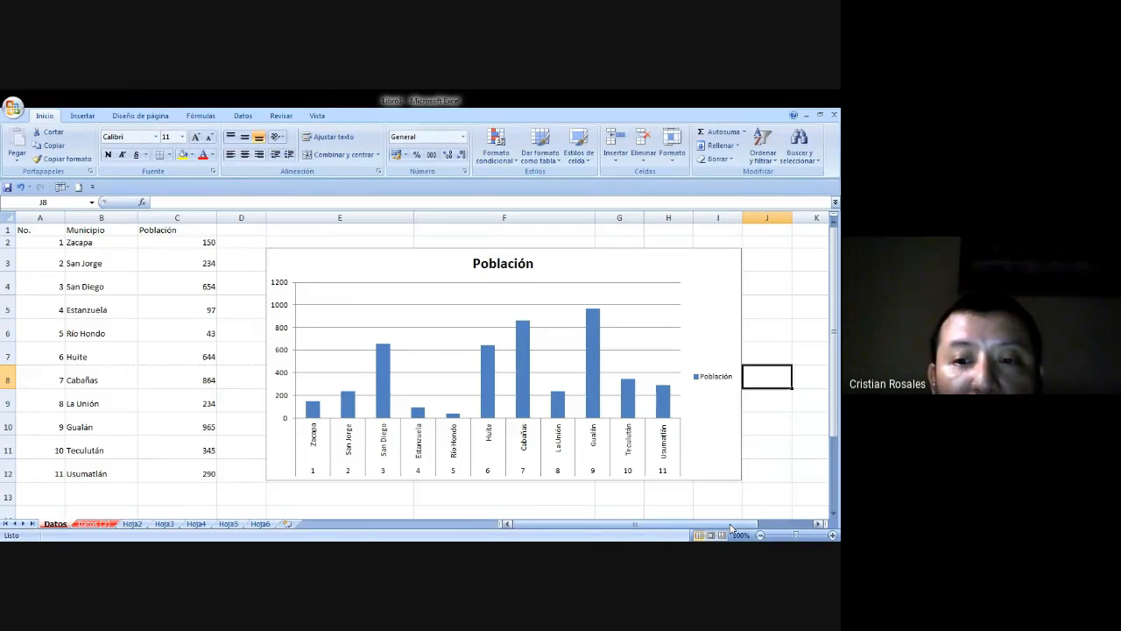
left_click(733, 491)
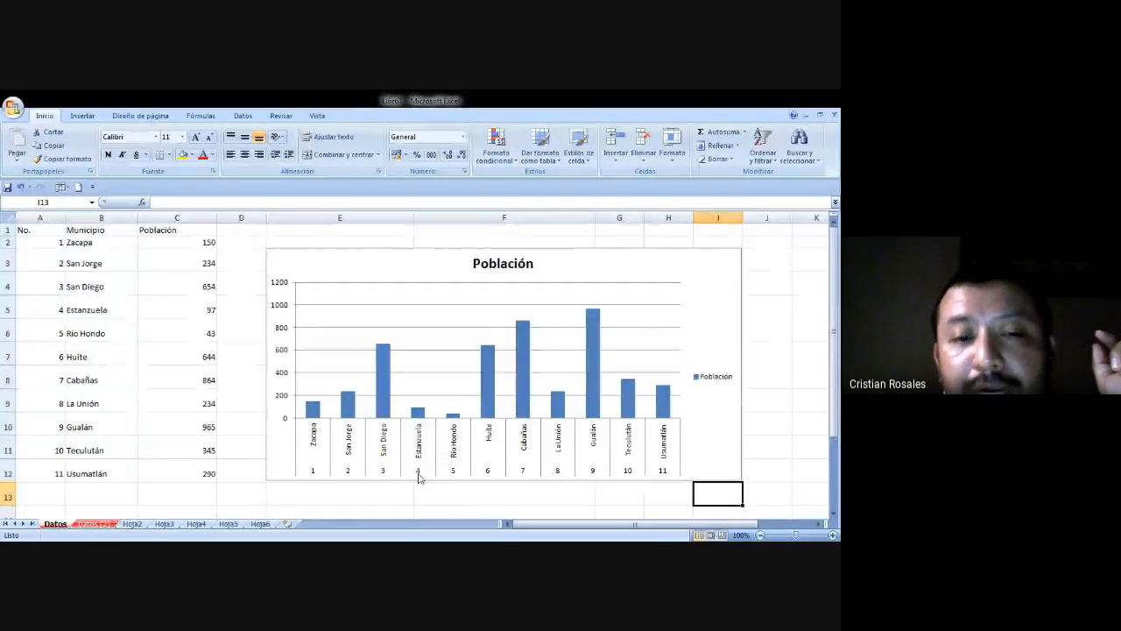
left_click(794, 401)
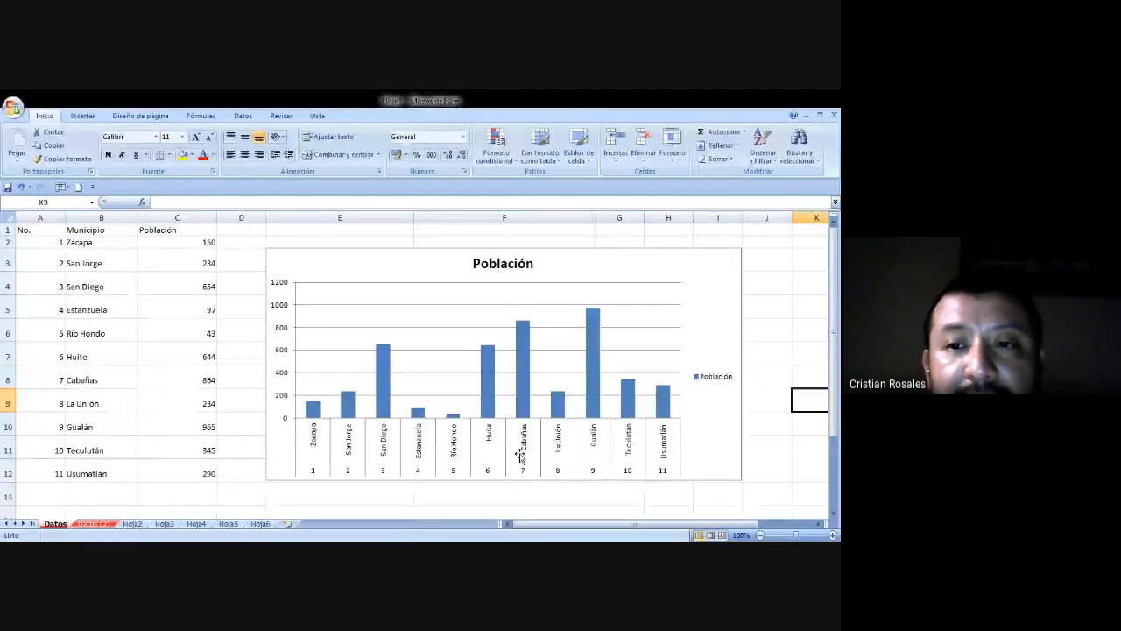
left_click(718, 270)
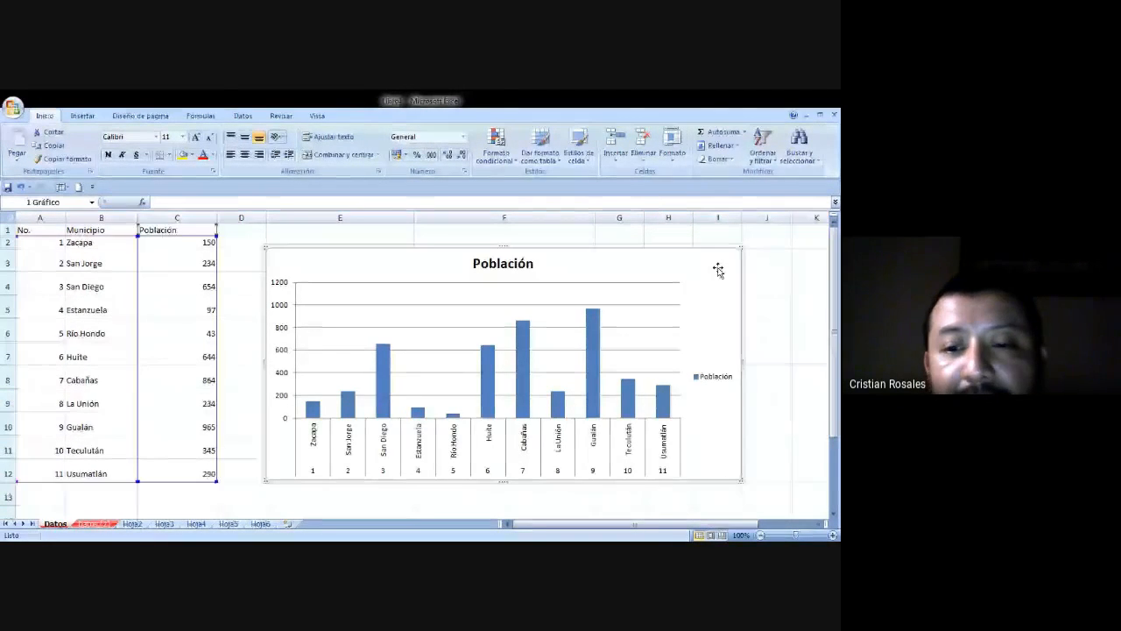
left_click_drag(653, 529, 655, 528)
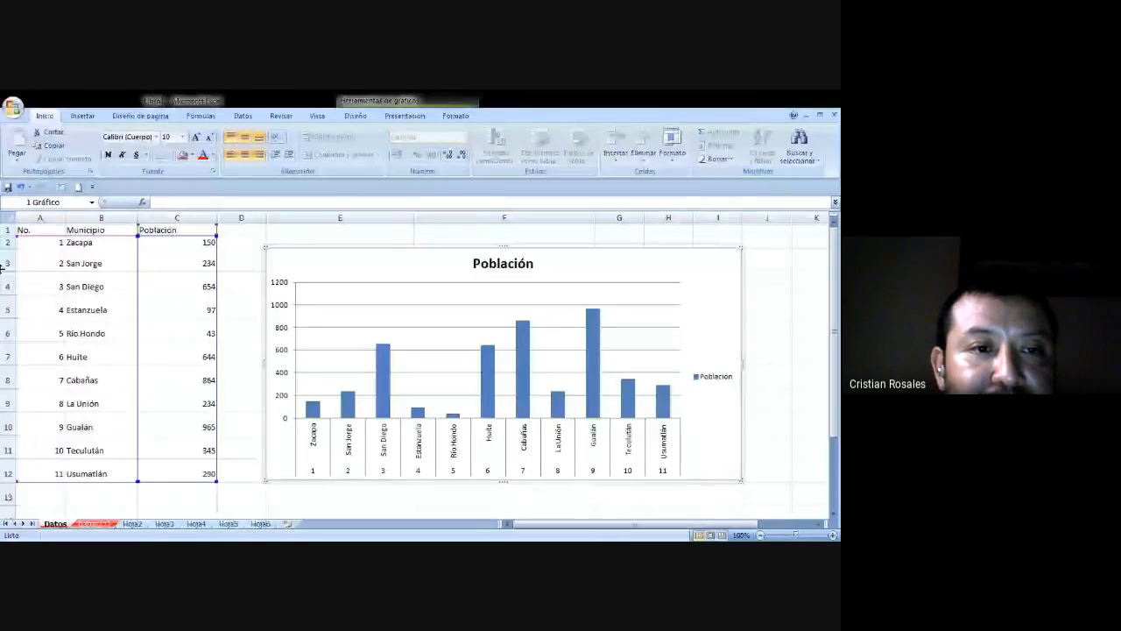
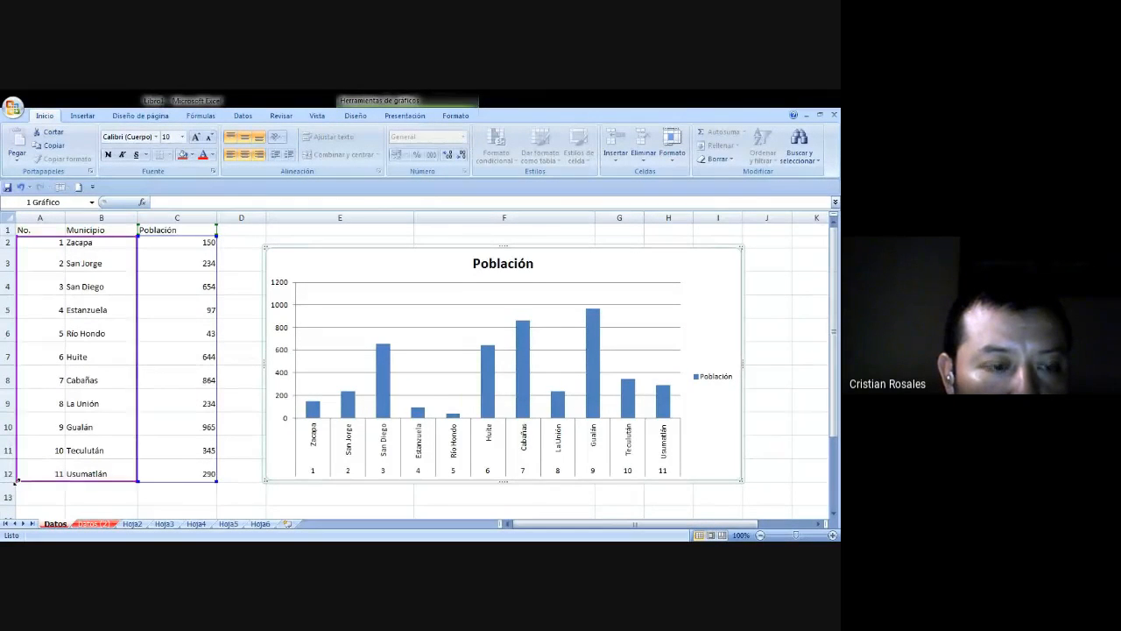
- Try to exclude the No. column from the Población chart's source range, keeping only the Municipio and Población columns
left_click_drag(16, 481, 85, 473)
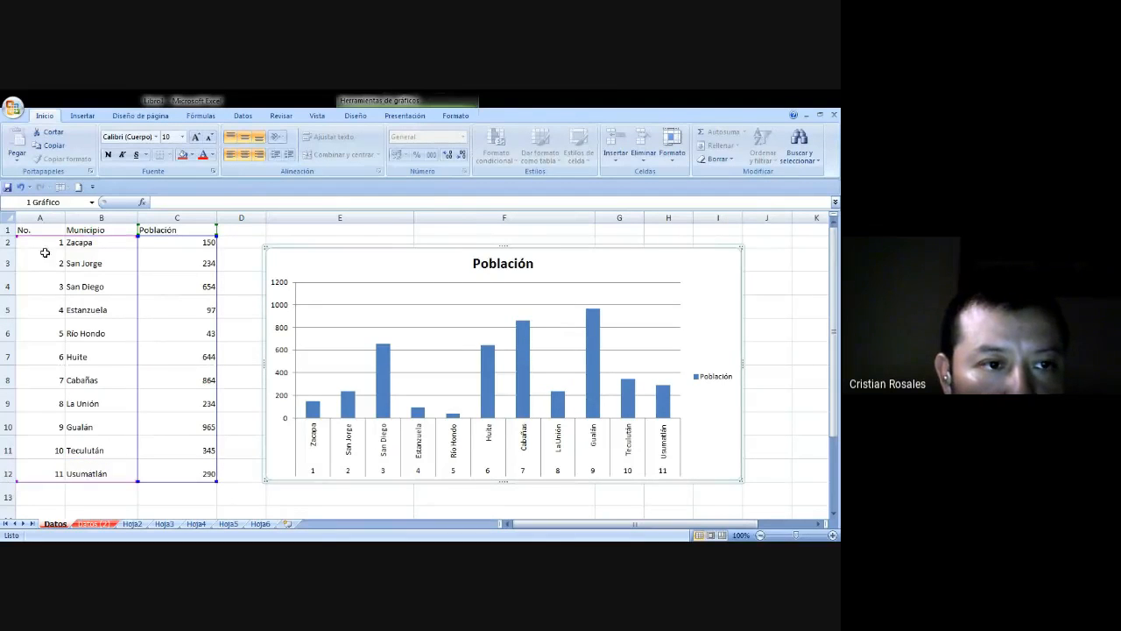
left_click(253, 440)
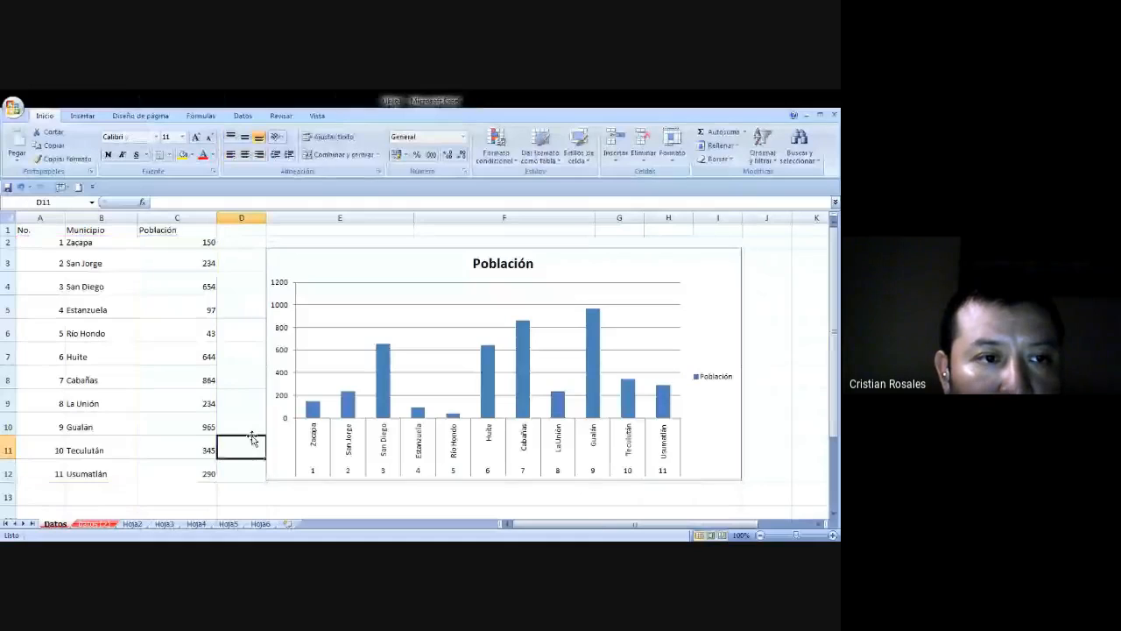
left_click(92, 355)
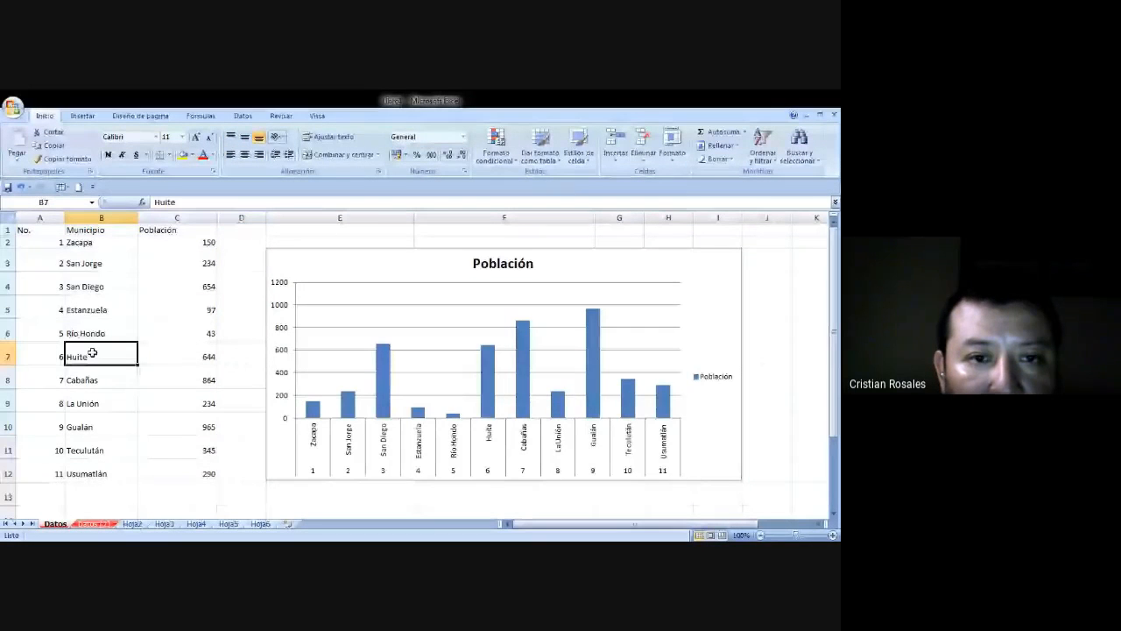
left_click(39, 230)
left_click(440, 269)
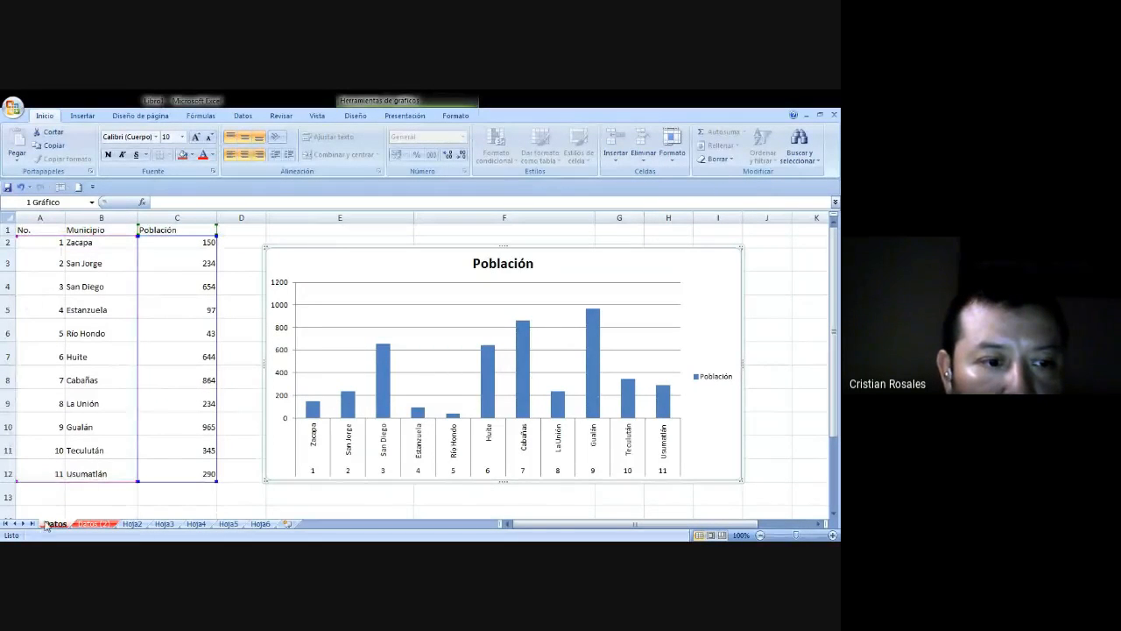
left_click_drag(16, 481, 78, 474)
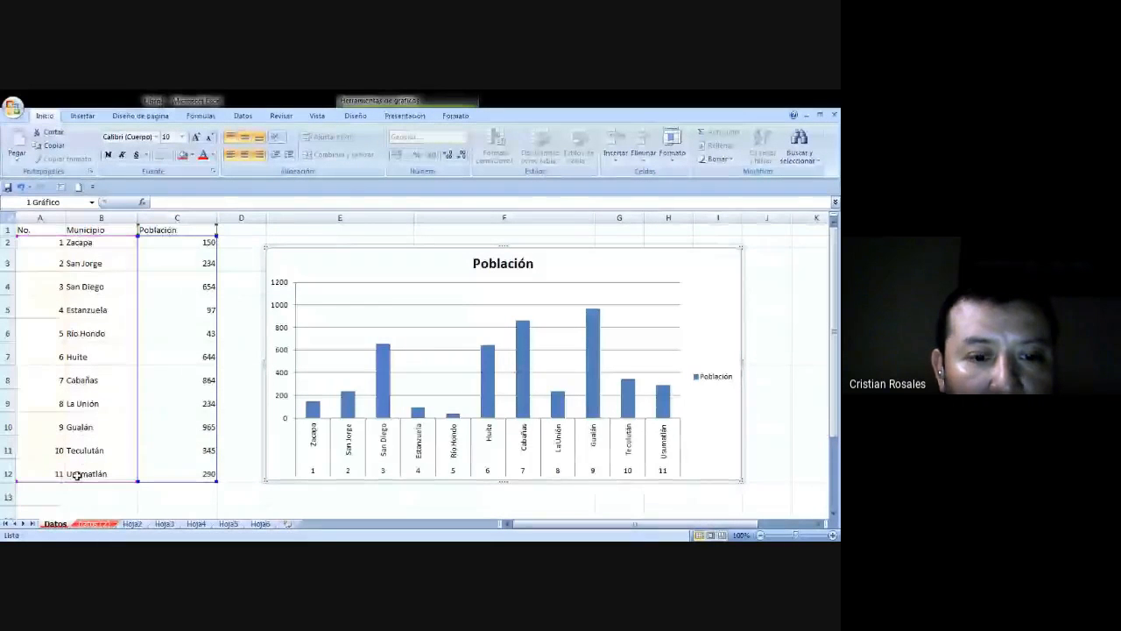
left_click(233, 499)
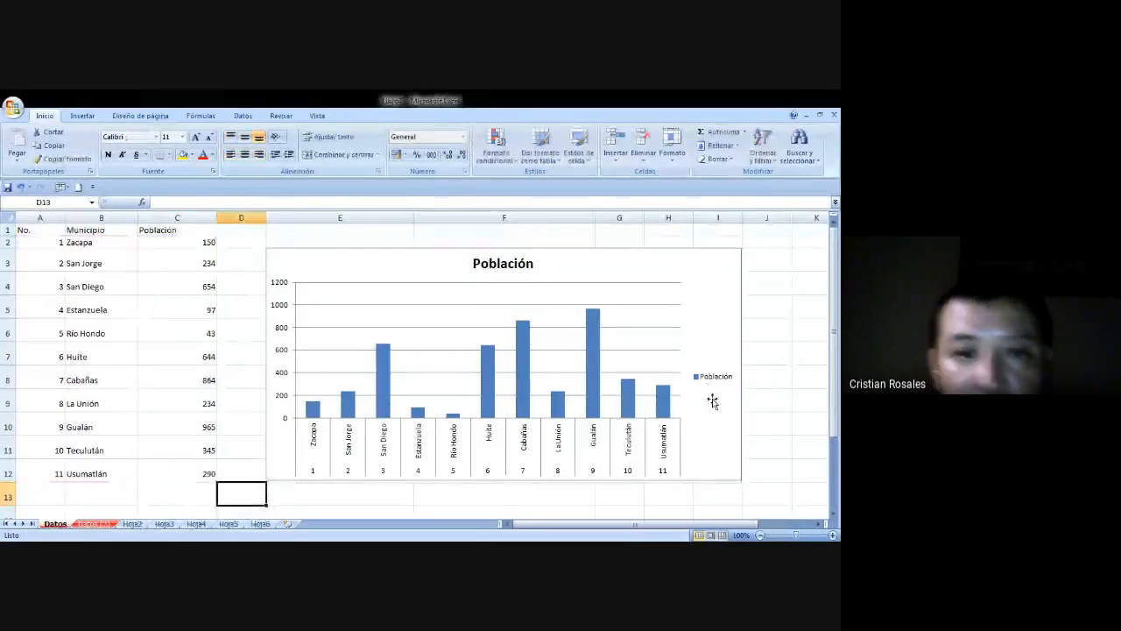
- Delete the Población chart that includes the No. column from the Datos sheet
left_click(713, 313)
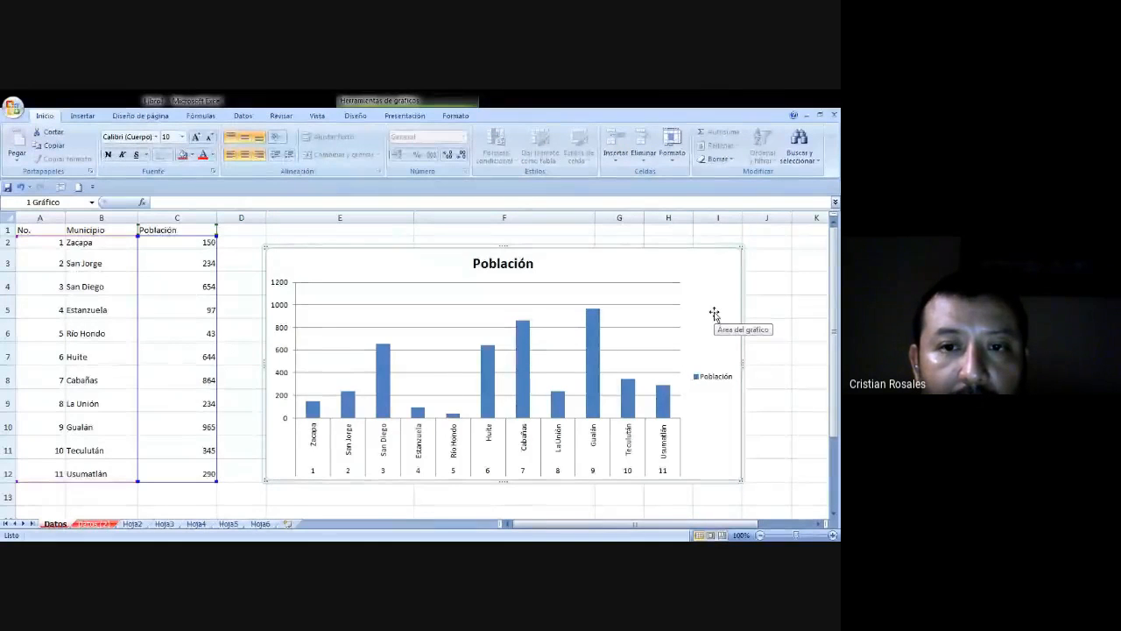
key("Delete")
left_click(594, 381)
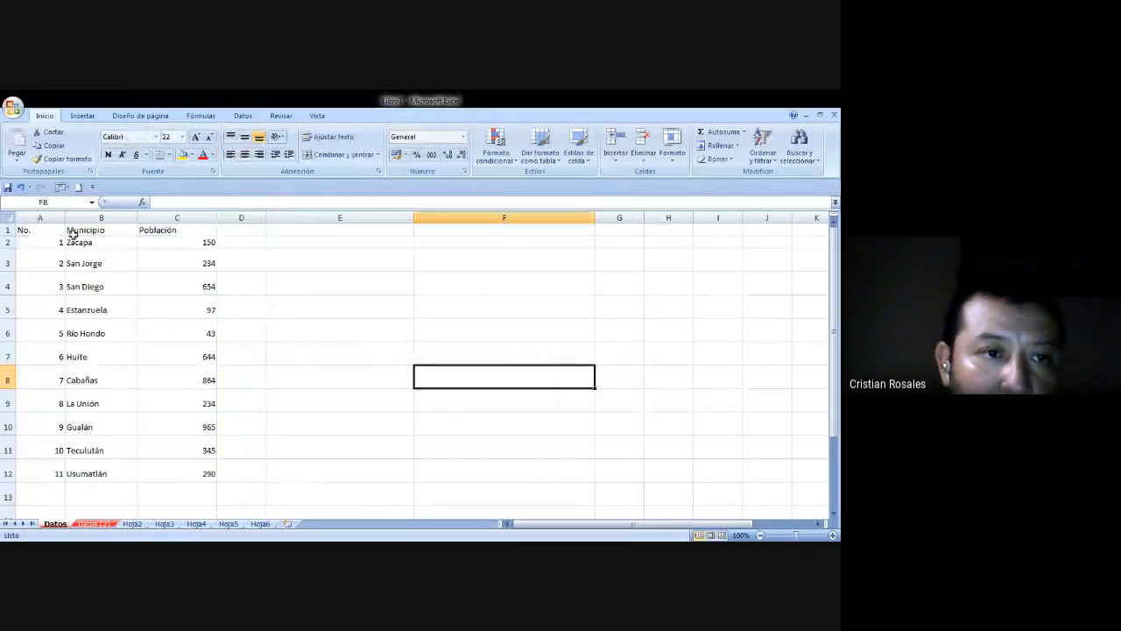
- Insert a clustered column chart from the Municipio and Población data in B1:C12
left_click_drag(73, 230, 212, 471)
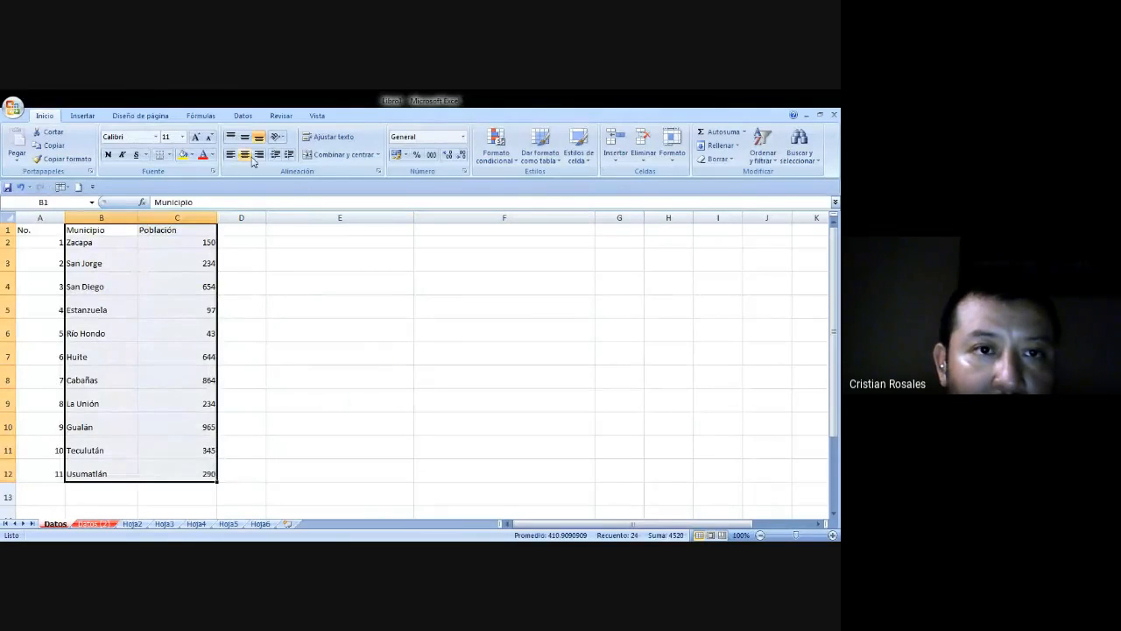
left_click(82, 115)
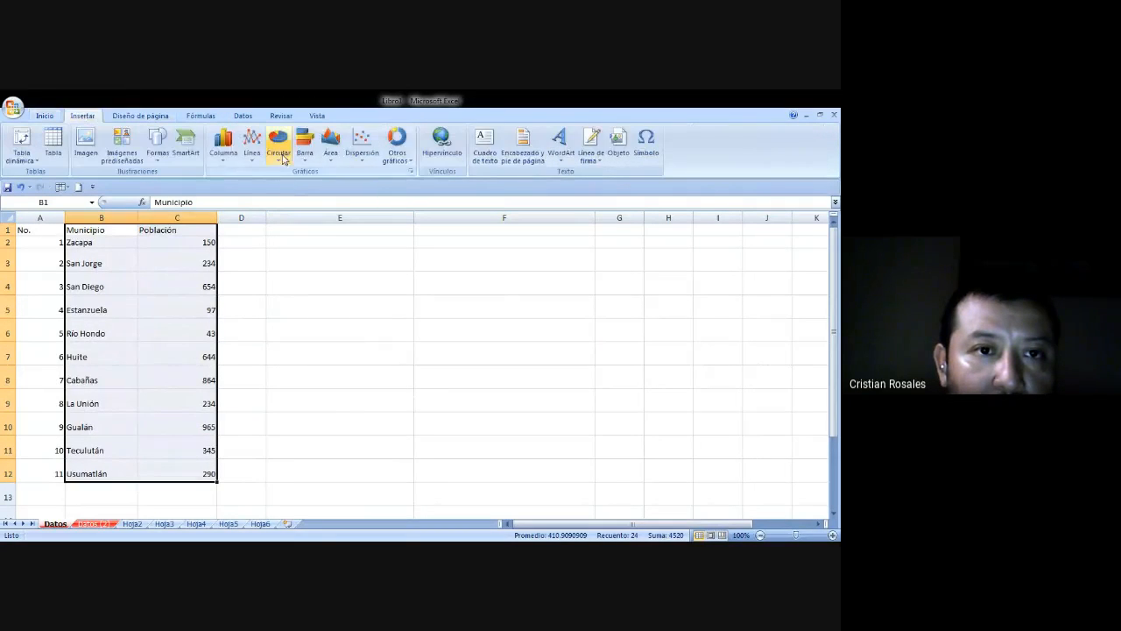
left_click(223, 147)
left_click(233, 200)
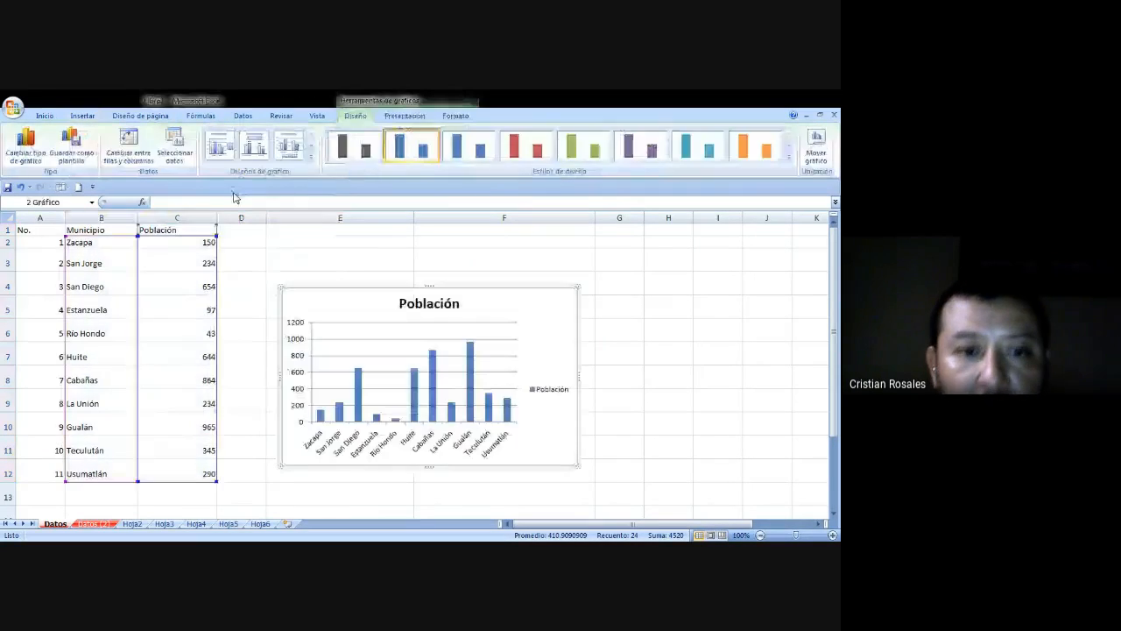
left_click(668, 354)
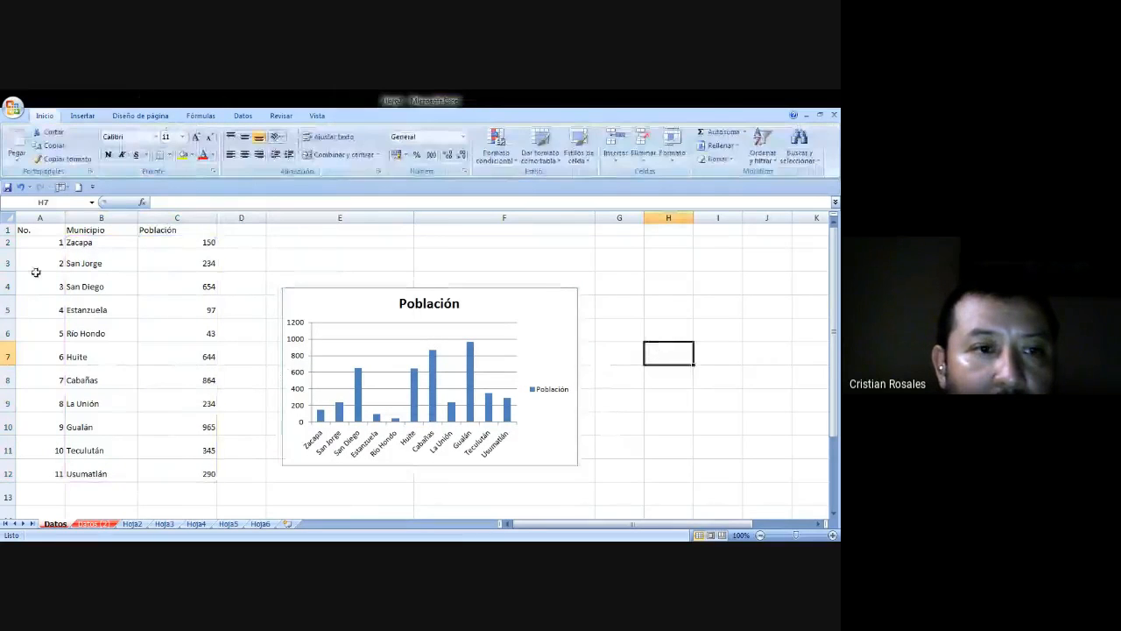
- Enlarge the new Población chart from its corners to cover roughly E1 to I13, and deselect it
left_click(545, 304)
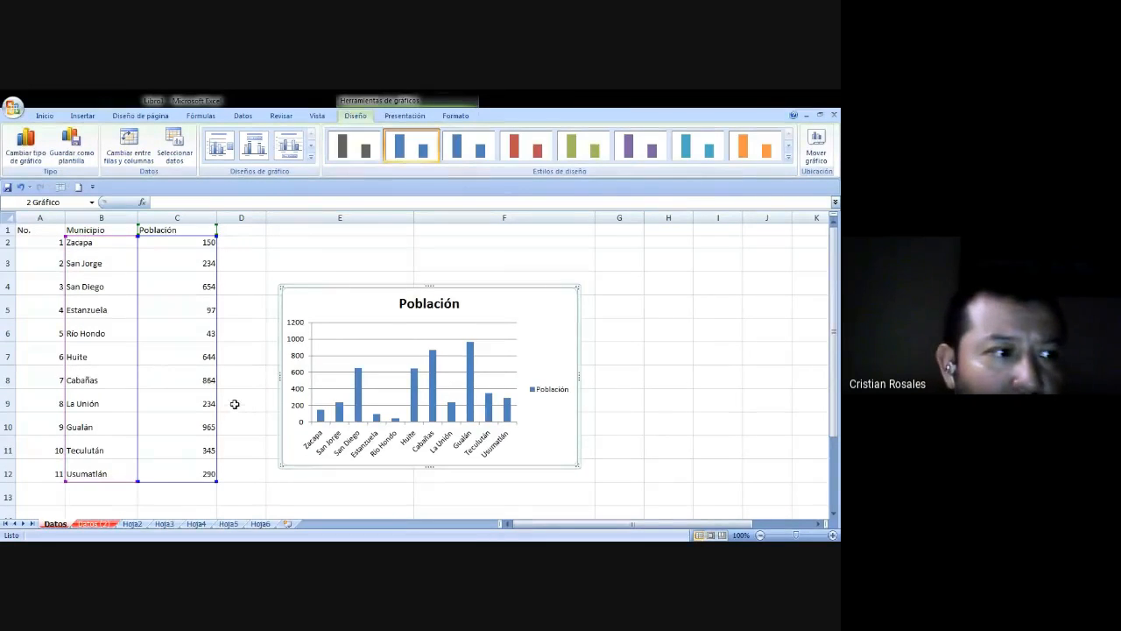
left_click(661, 375)
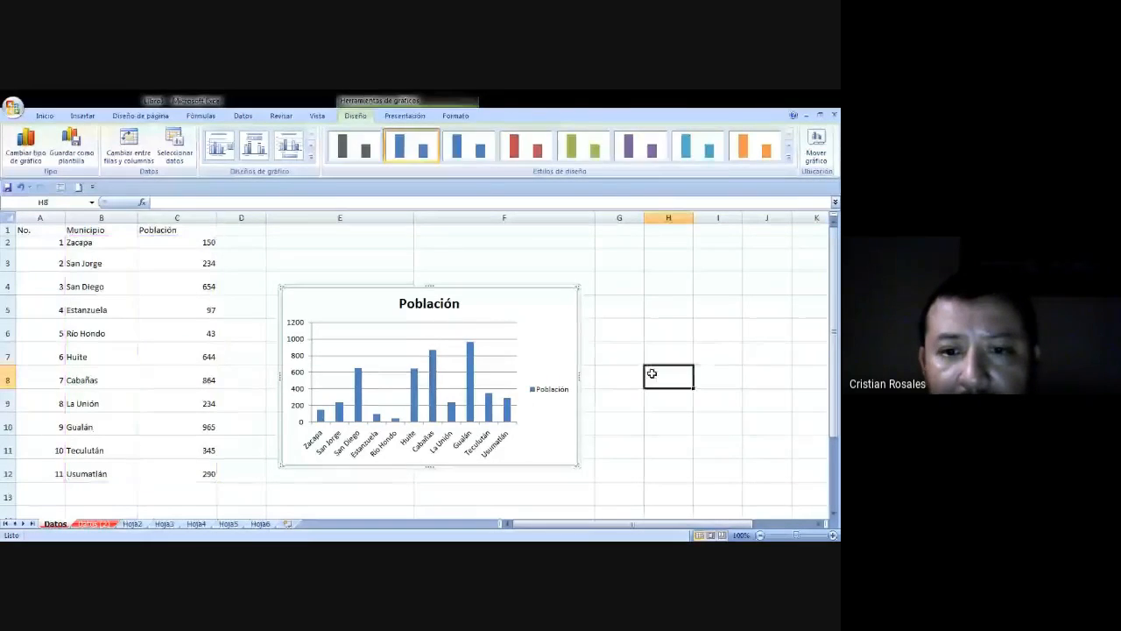
left_click(582, 467)
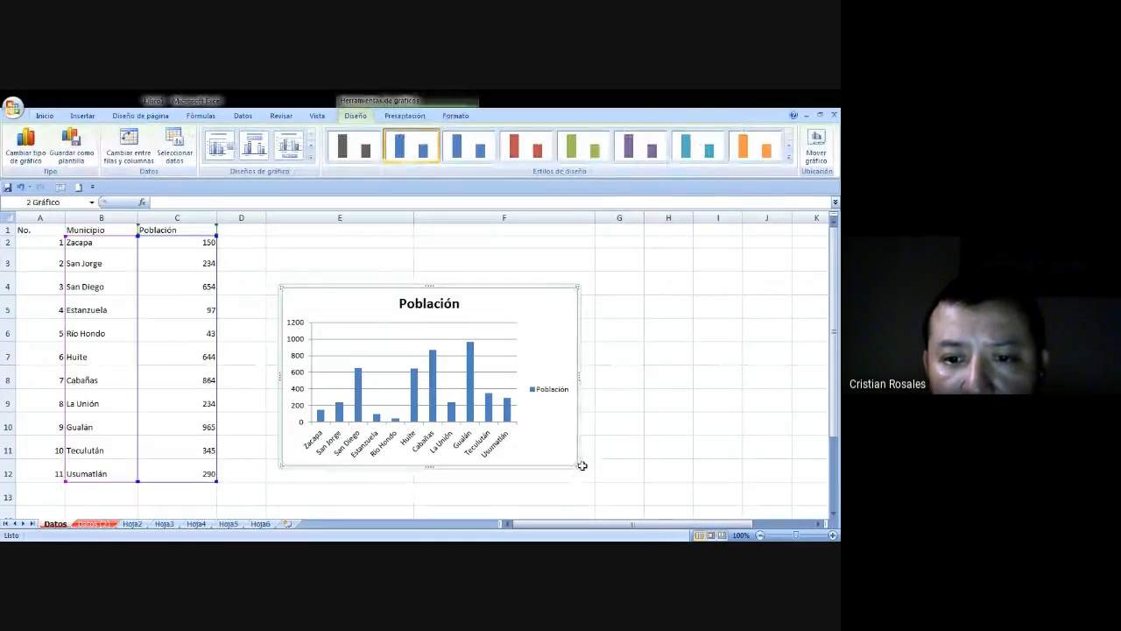
left_click_drag(695, 505, 698, 508)
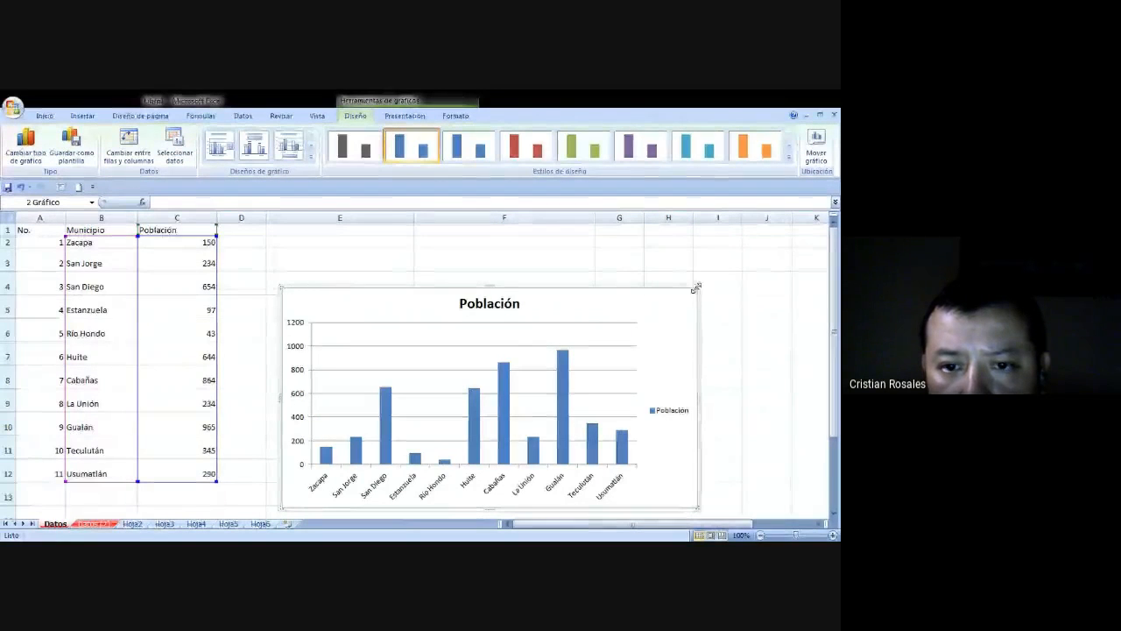
left_click_drag(698, 287, 742, 234)
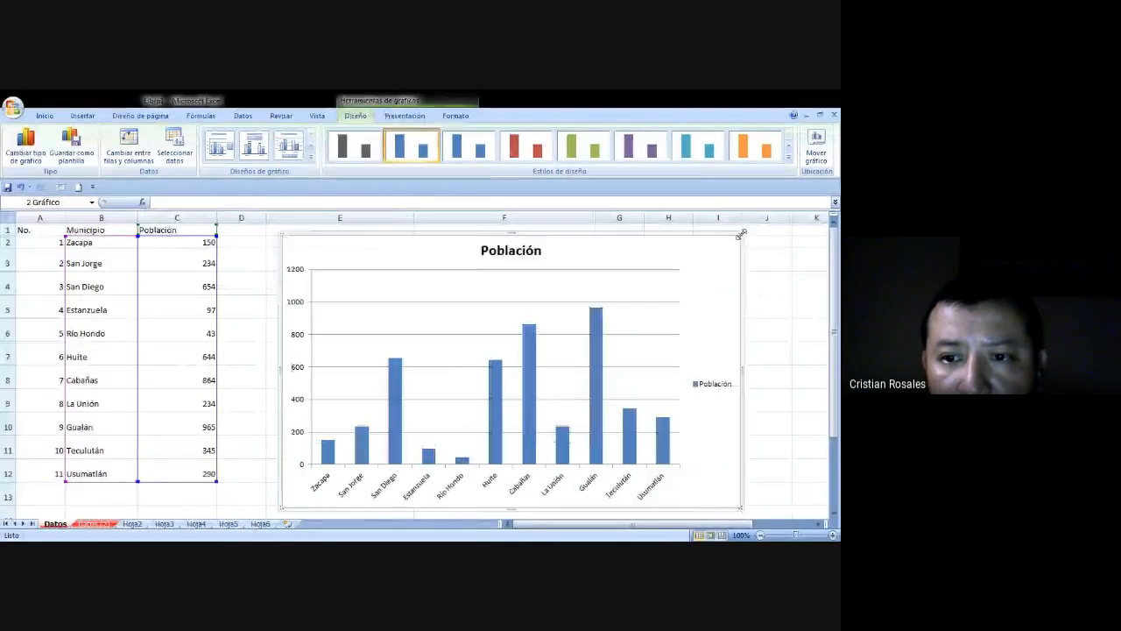
left_click(784, 329)
- Extend the chart title to read "Población por Municipio"
mouse_move(714, 524)
left_mouse_down()
mouse_move(738, 520)
mouse_move(727, 516)
left_mouse_up()
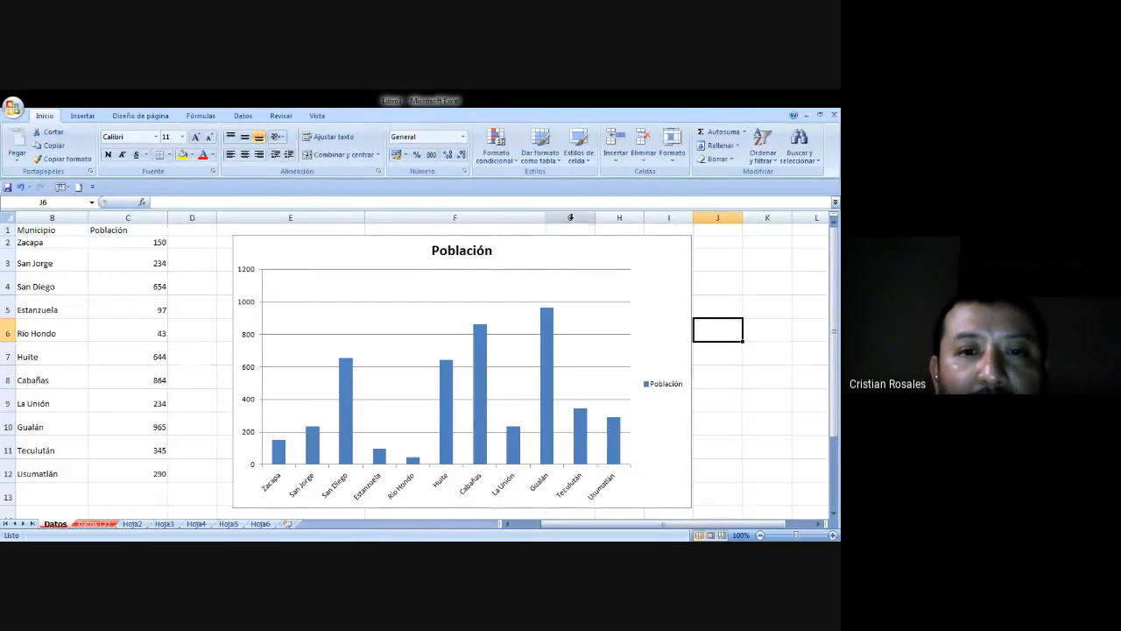
left_click(494, 252)
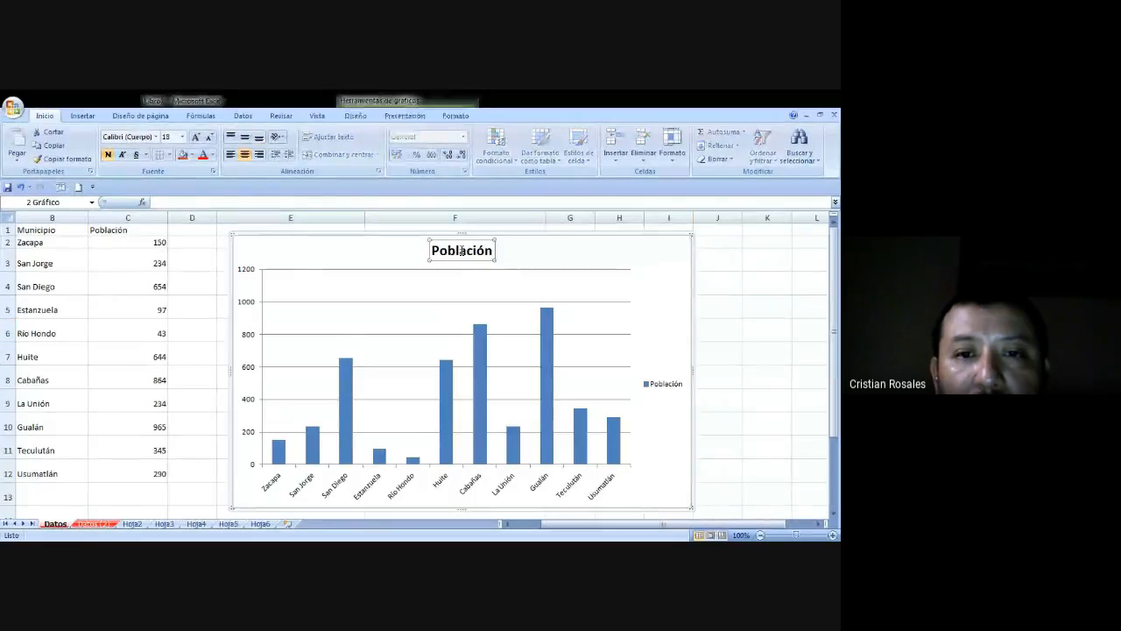
left_click(752, 289)
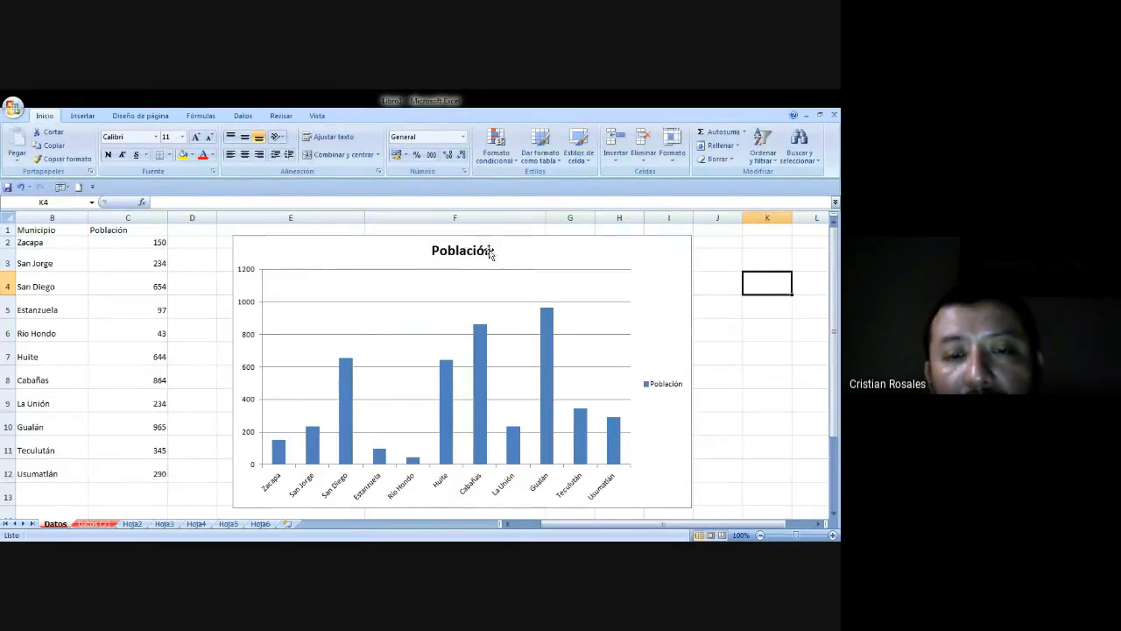
left_click(722, 278)
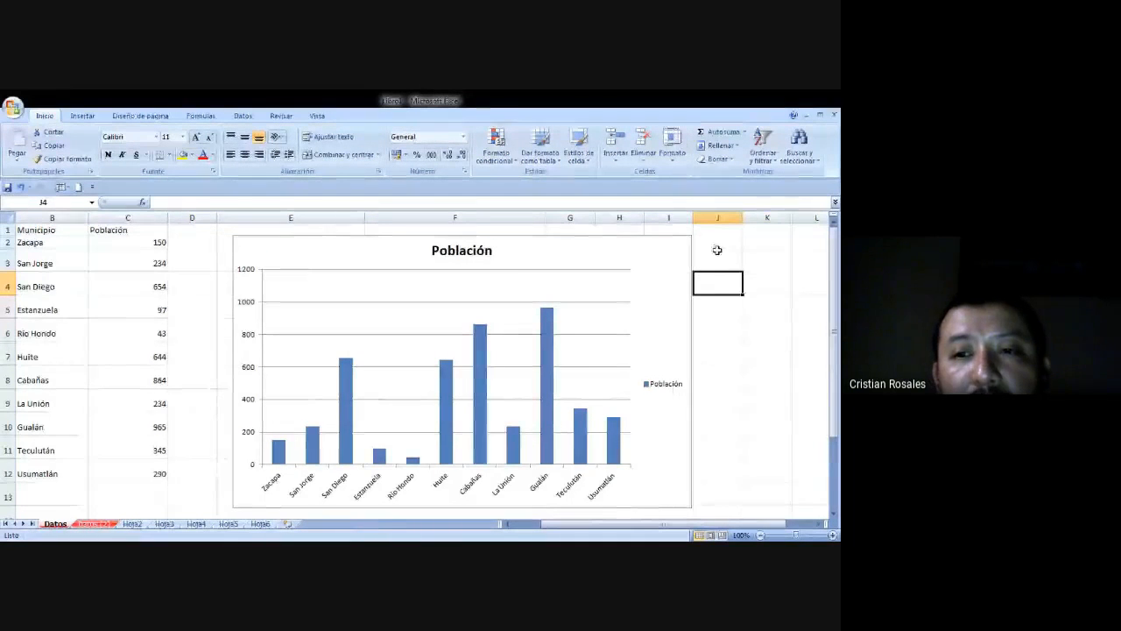
left_click(482, 253)
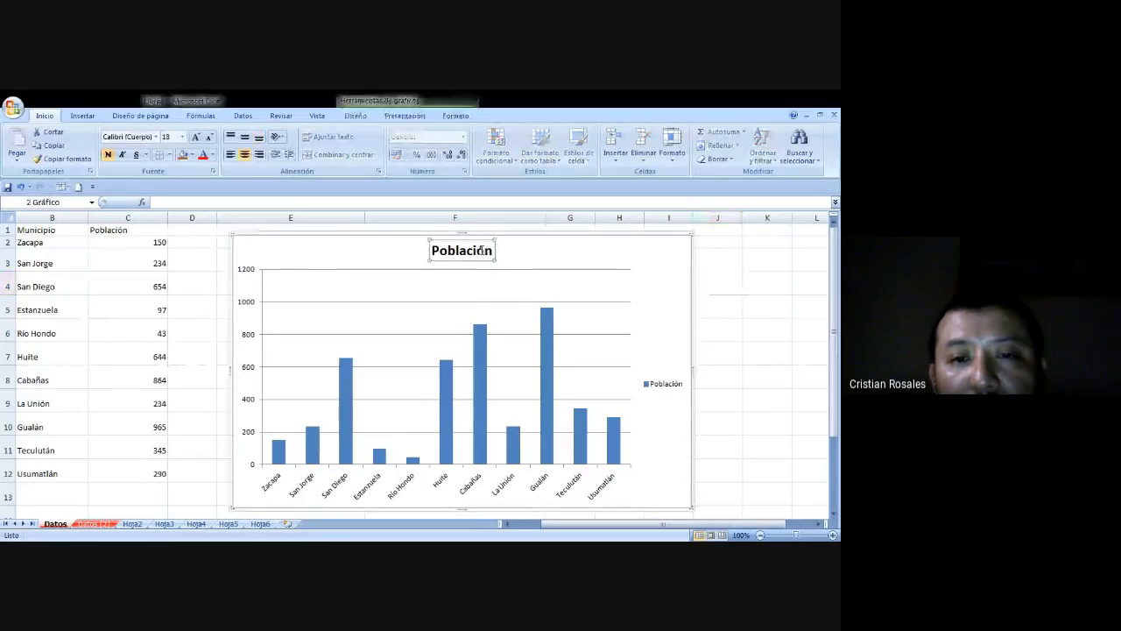
left_click(775, 283)
left_click(470, 256)
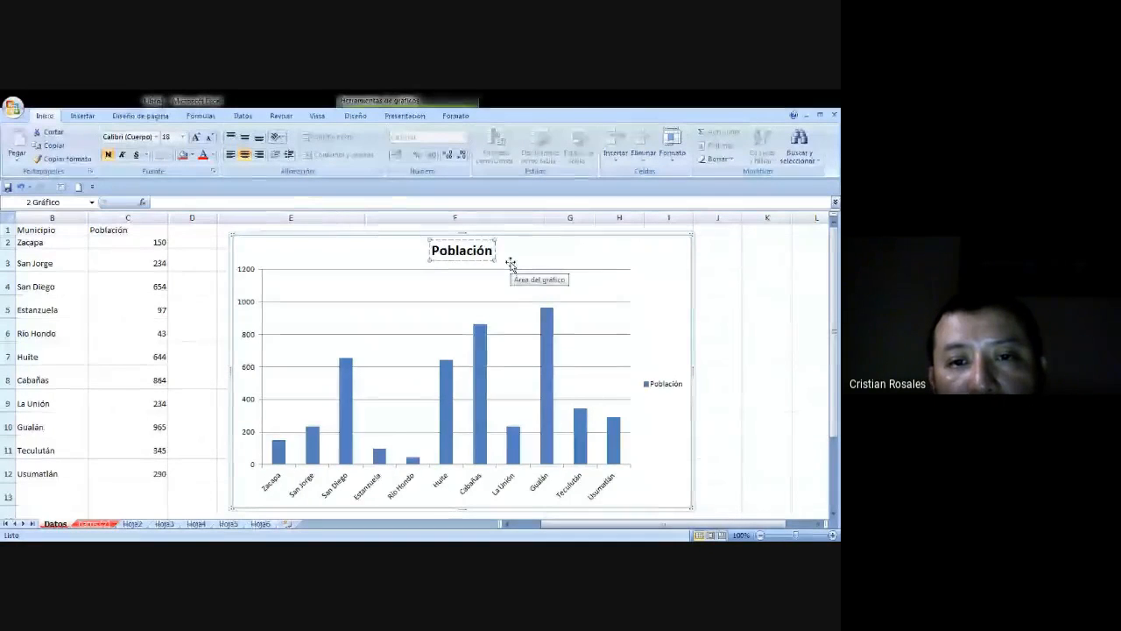
type("por Municip")
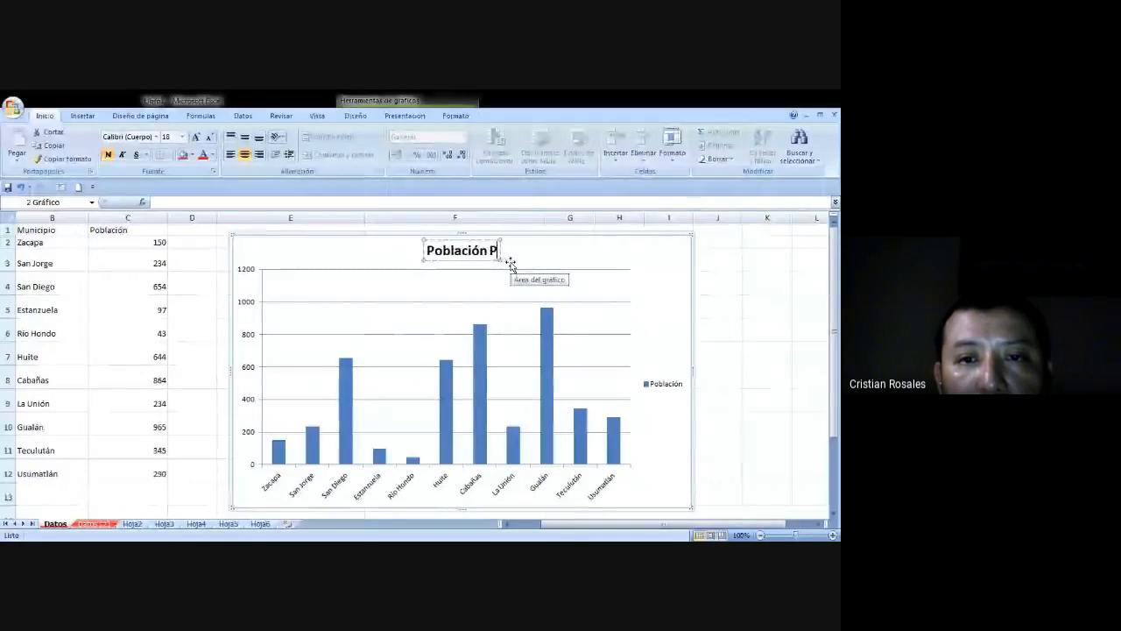
type("io")
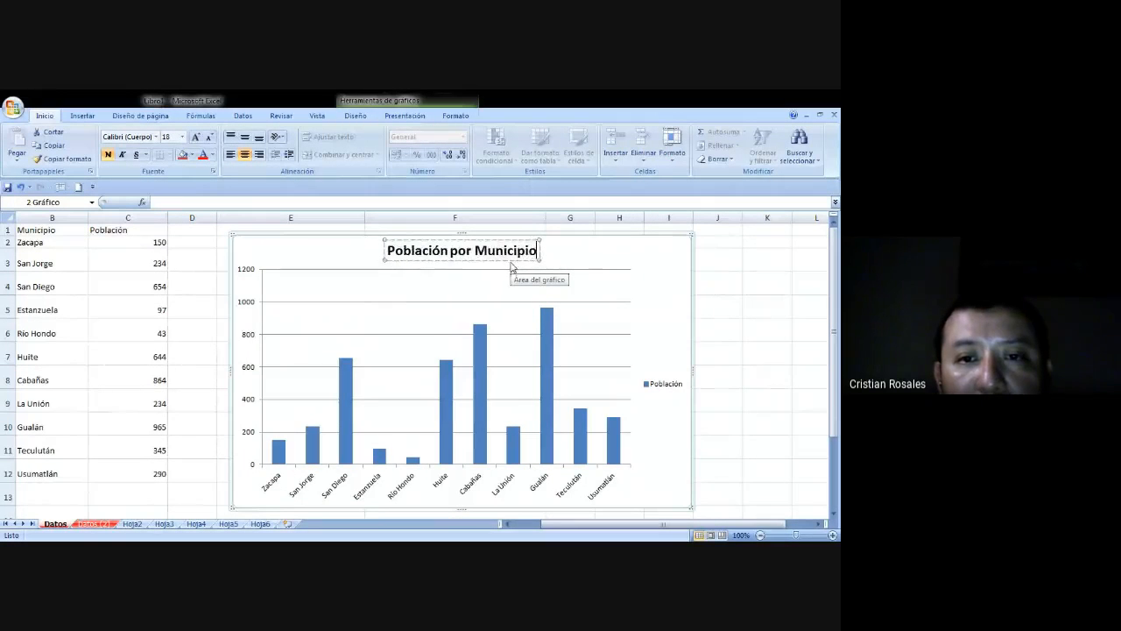
- Add a second line "Departamento de Zacapa" to the chart title, and leave title editing
key("Return")
type("Depa")
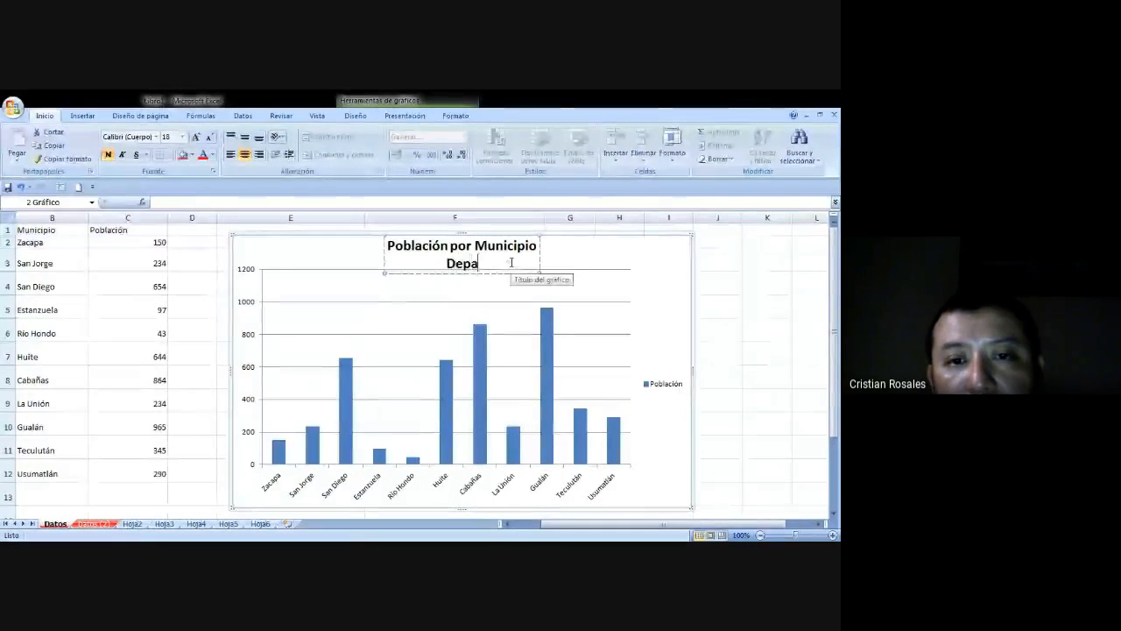
type("rtamento de Zac")
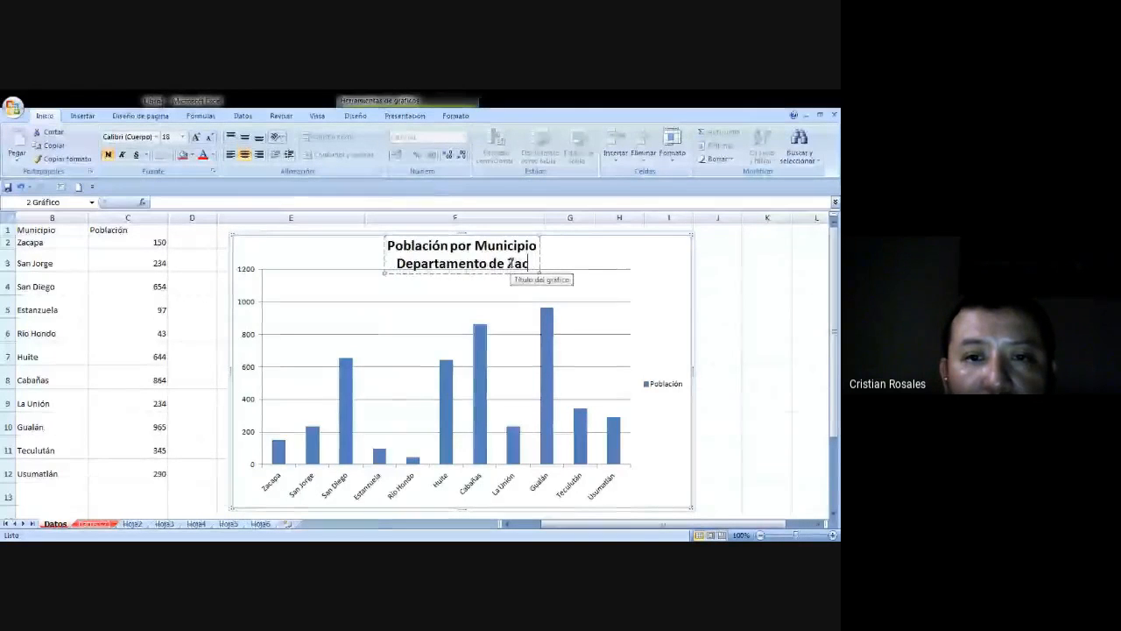
type("apa")
left_click(771, 292)
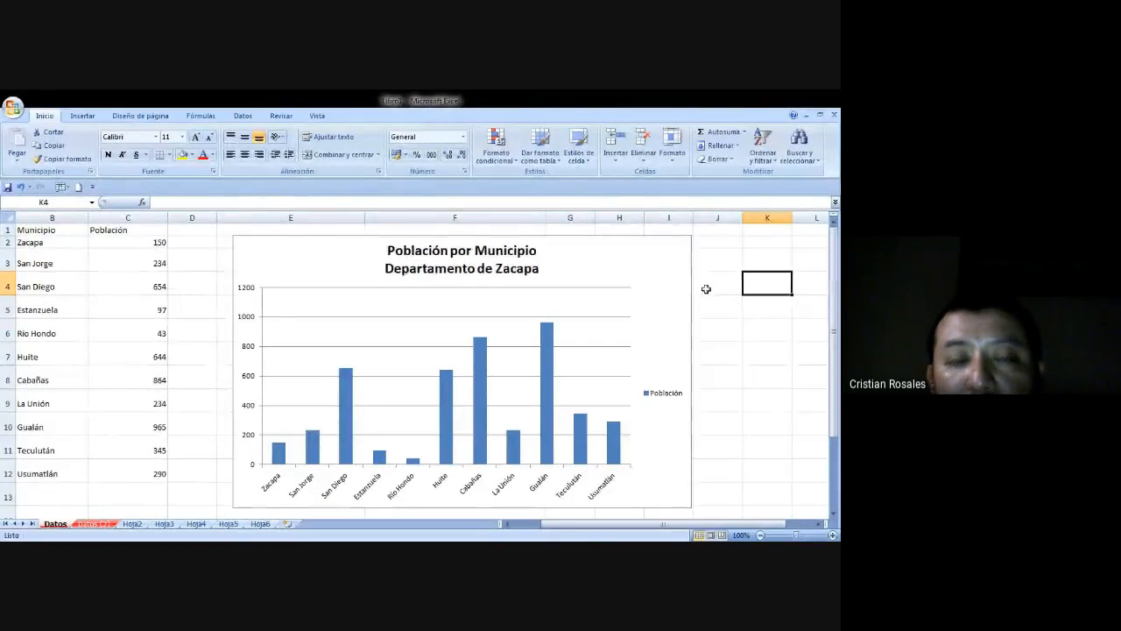
- Move the chart slightly so its upper corner sits at the start of cell E1, and deselect it
left_click(664, 279)
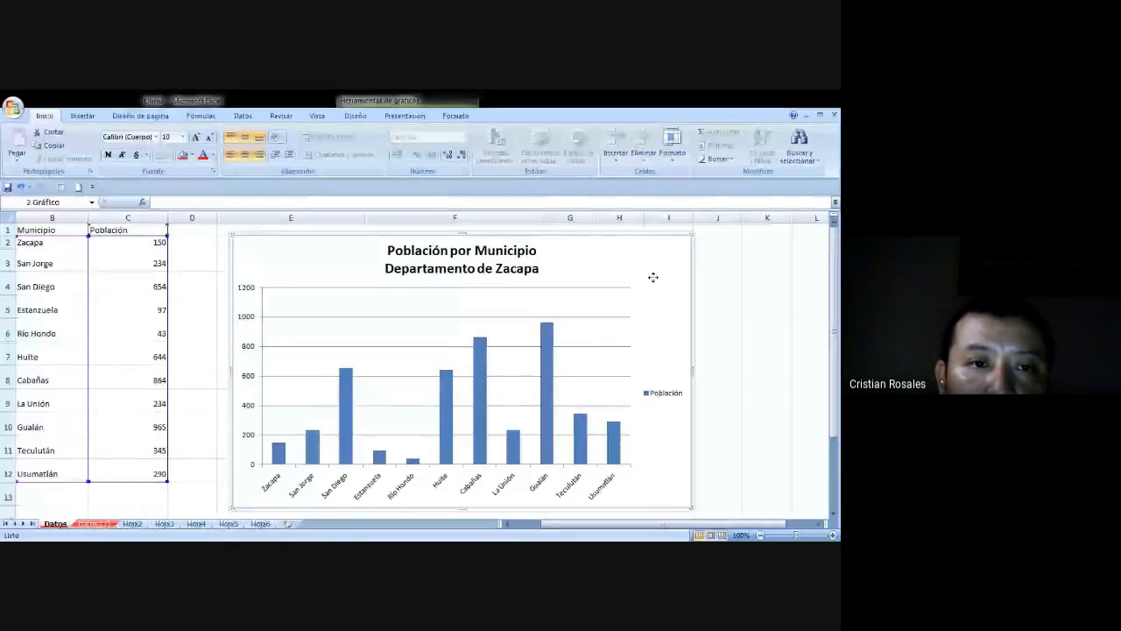
left_click_drag(649, 269, 634, 262)
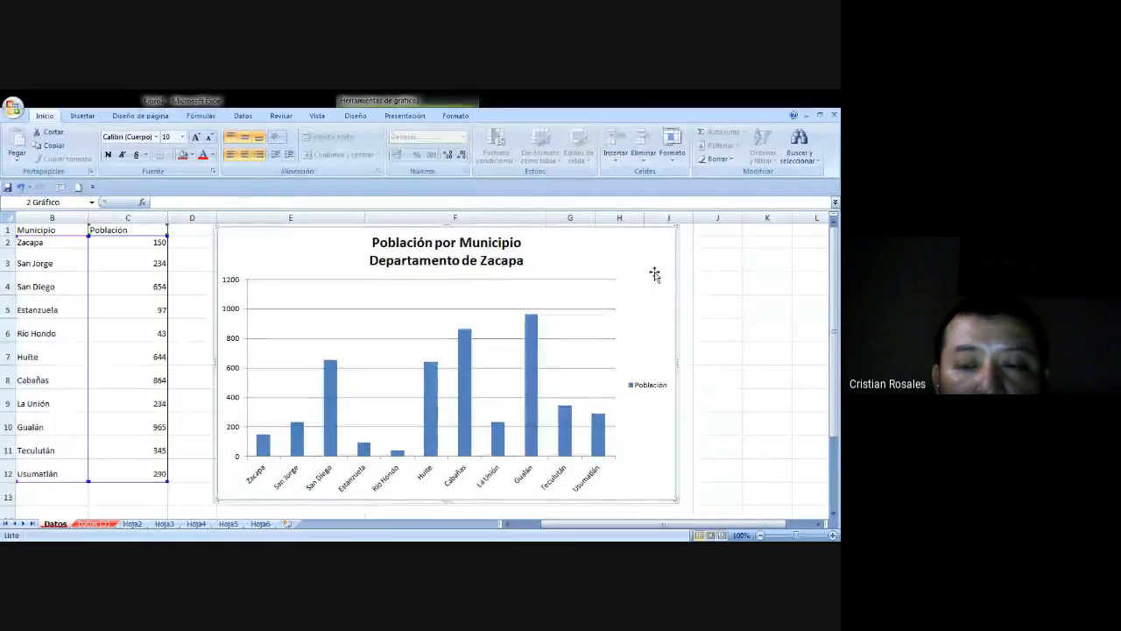
left_click(751, 310)
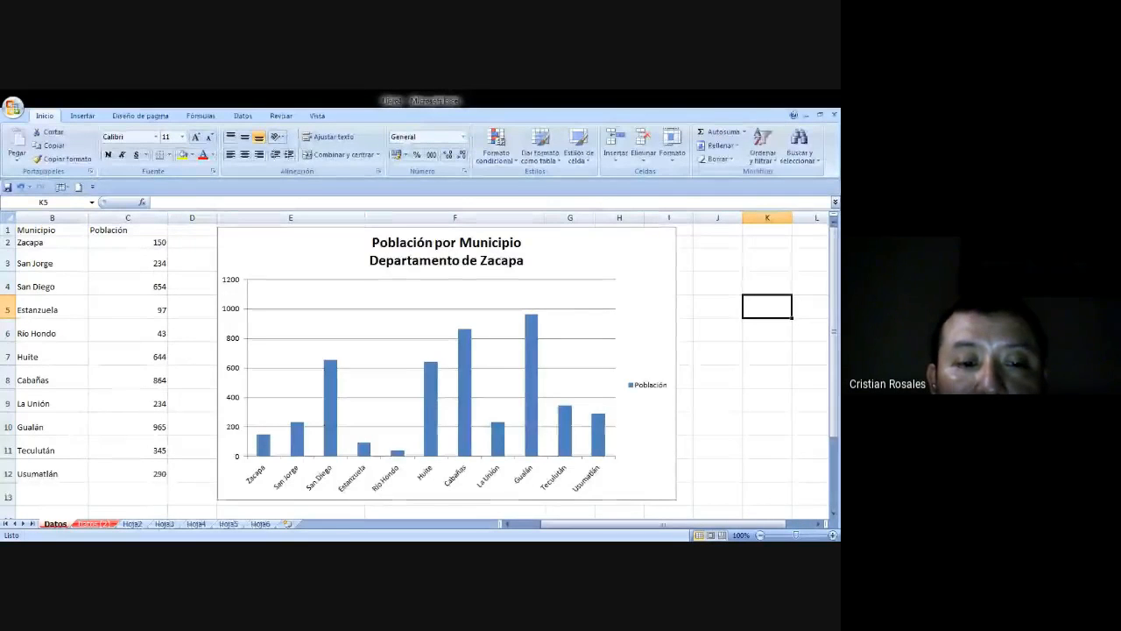
left_click(567, 299)
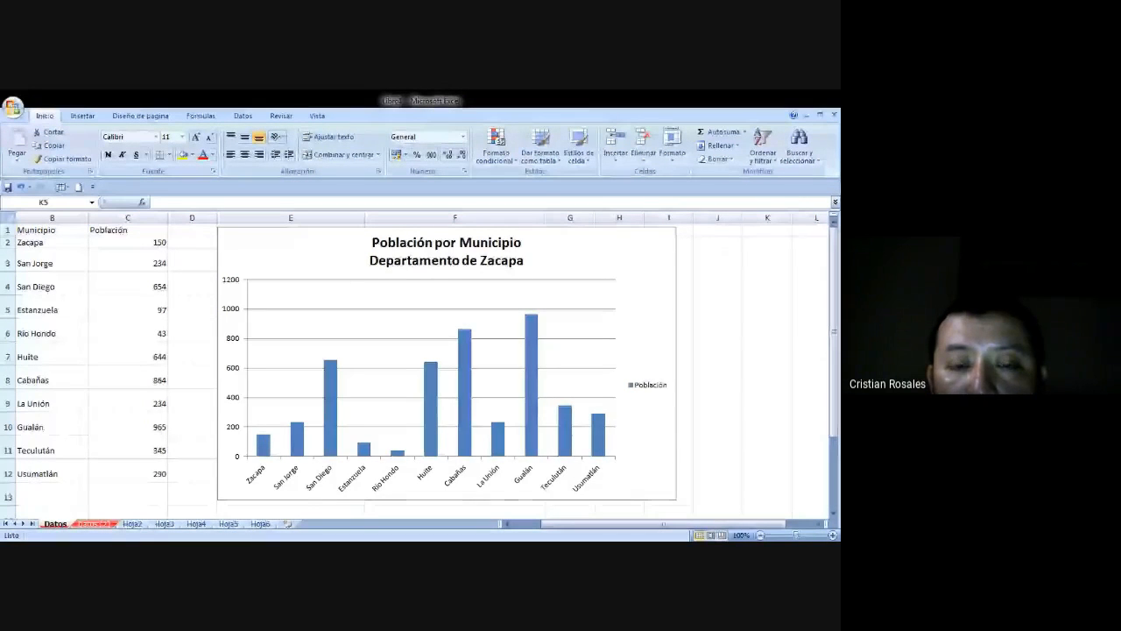
left_click(720, 359)
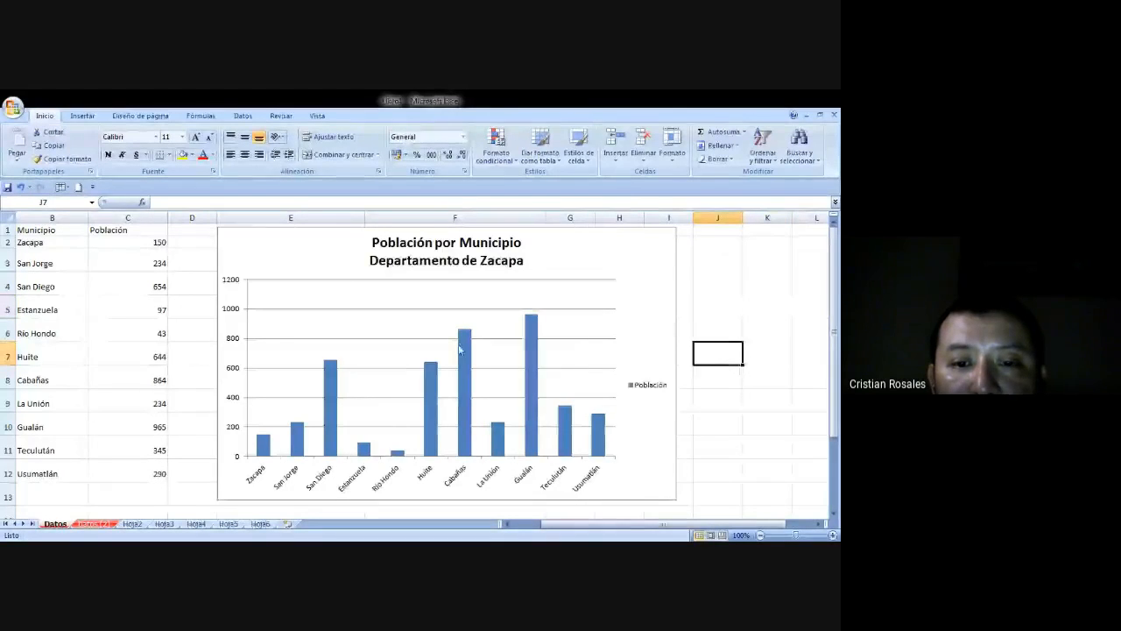
- Delete the chart titled "Población por Municipio Departamento de Zacapa" from the Datos sheet
left_click(659, 254)
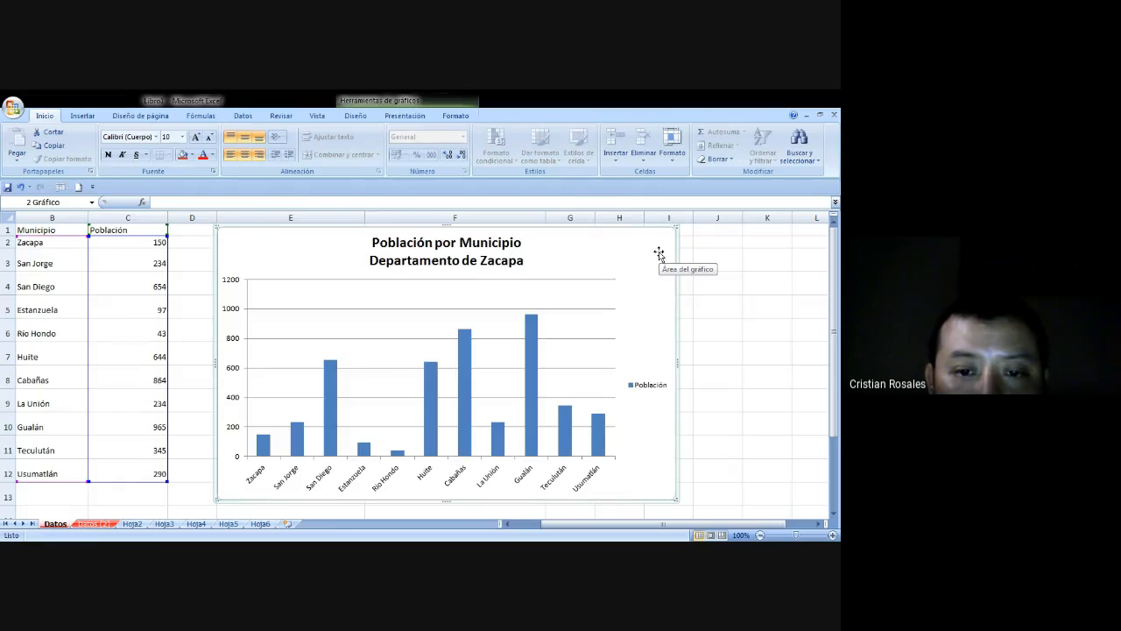
key("Delete")
left_click(375, 331)
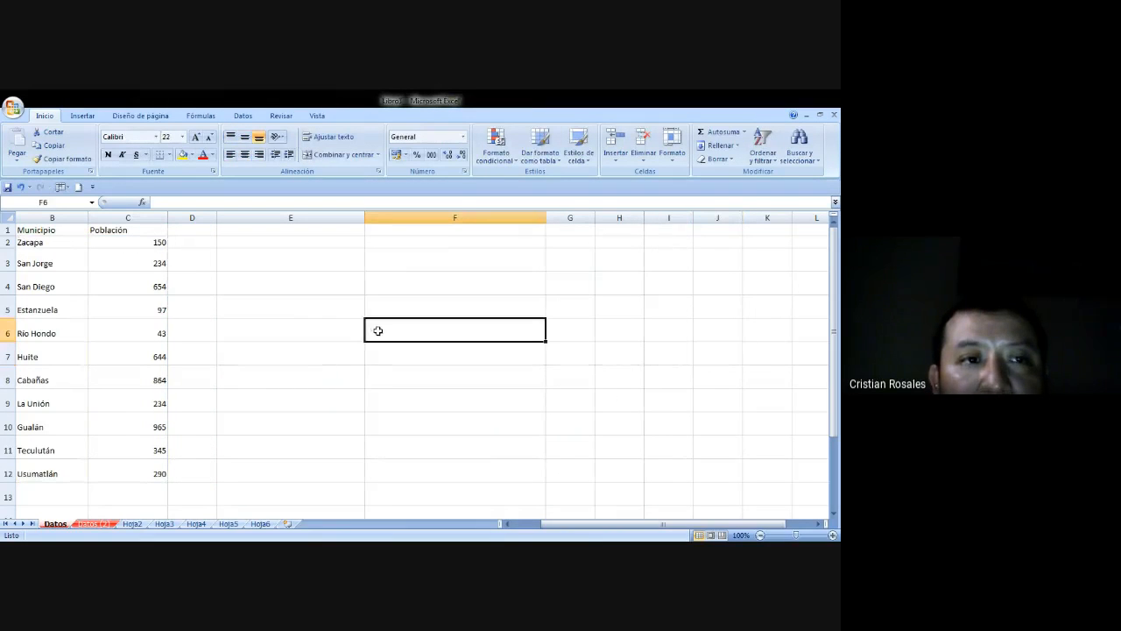
- From empty cell E4, insert a blank clustered 2-D column chart and move it beside the data table, starting near cell E2
left_click(326, 290)
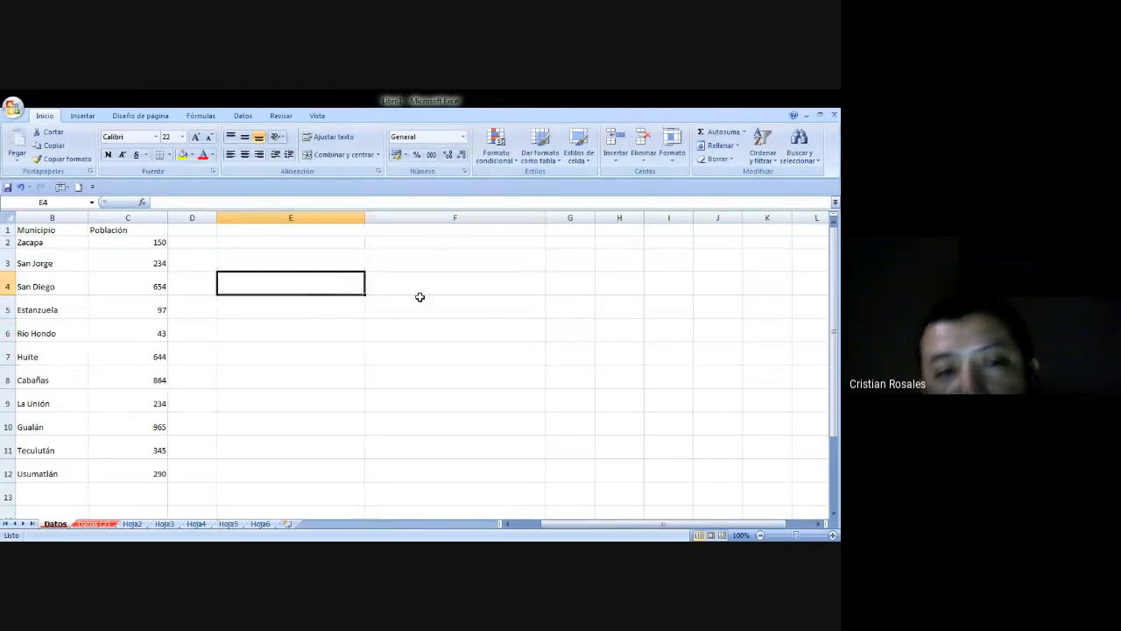
left_click(82, 116)
left_click(223, 158)
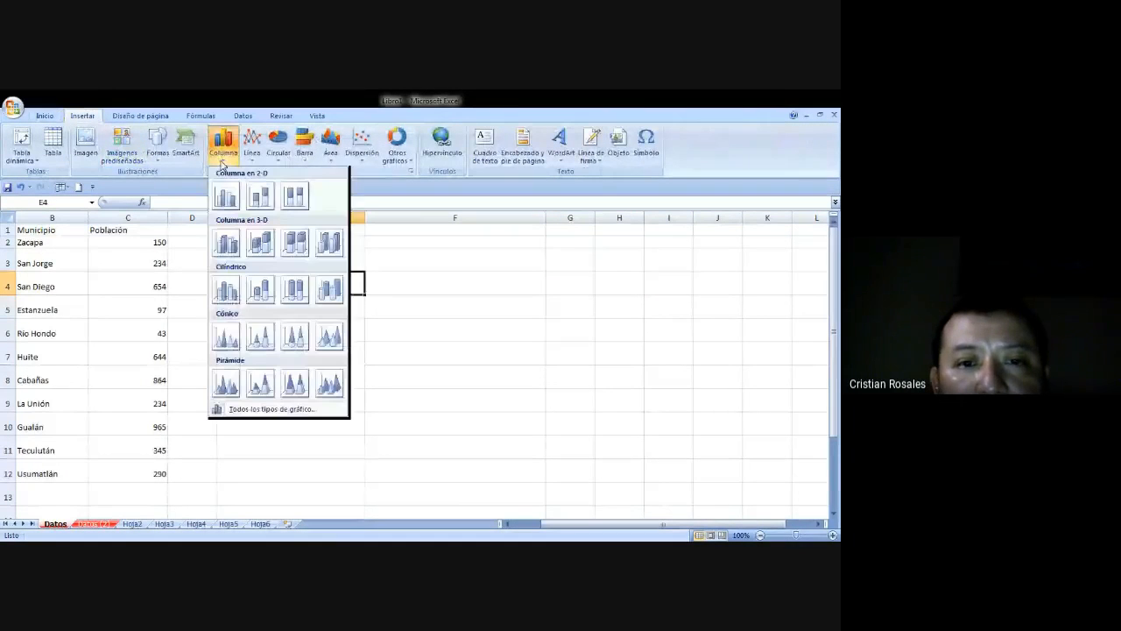
left_click(225, 195)
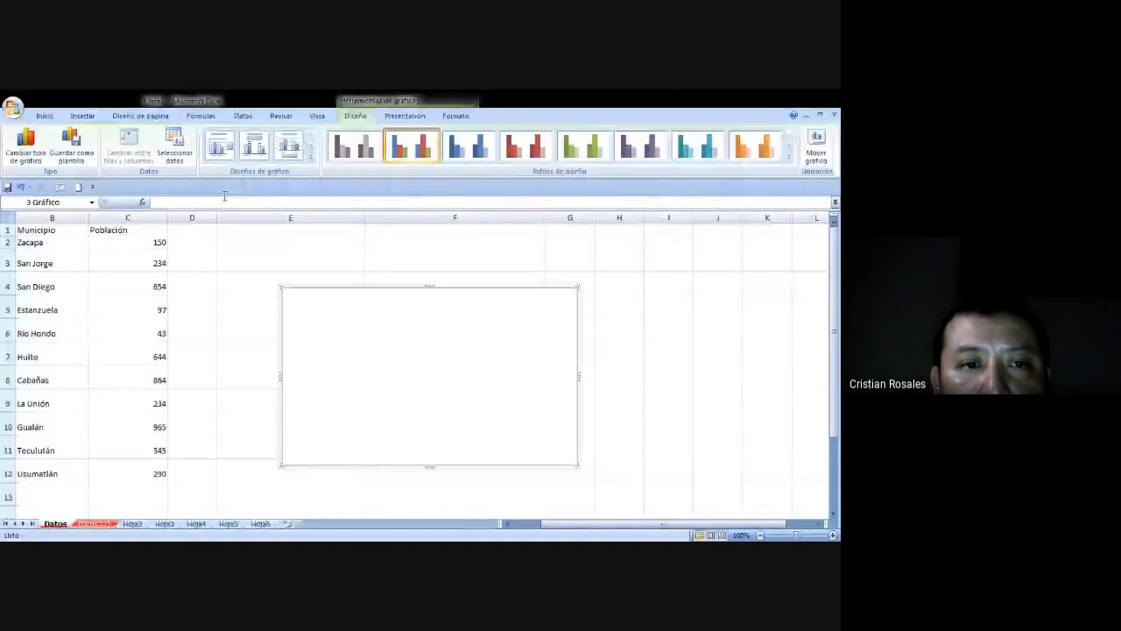
left_click_drag(481, 286, 414, 235)
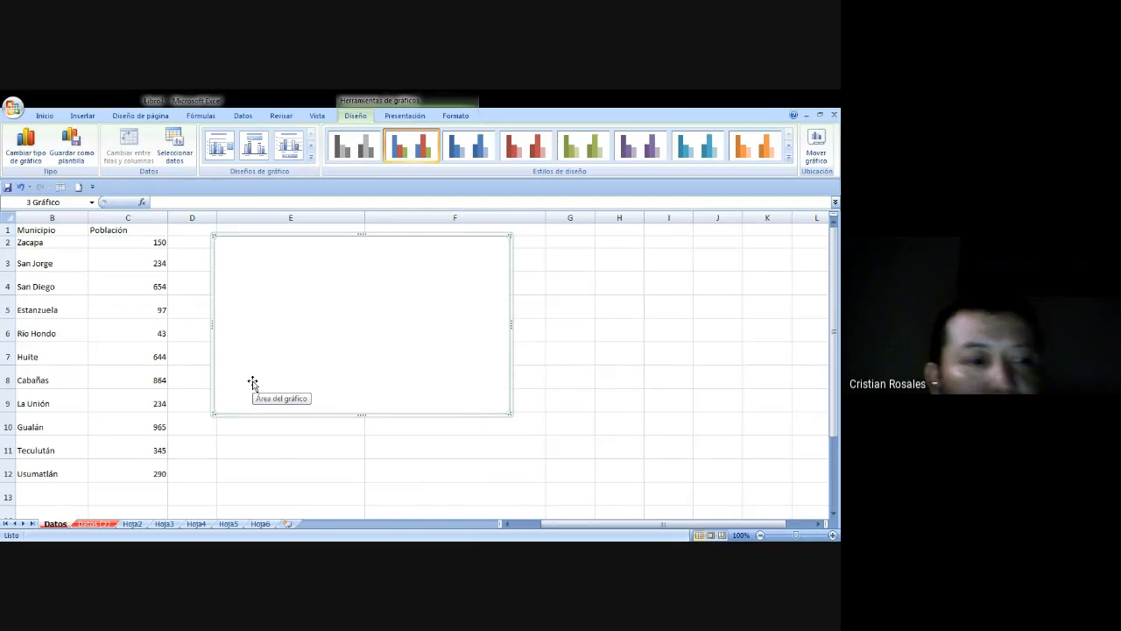
left_click(574, 353)
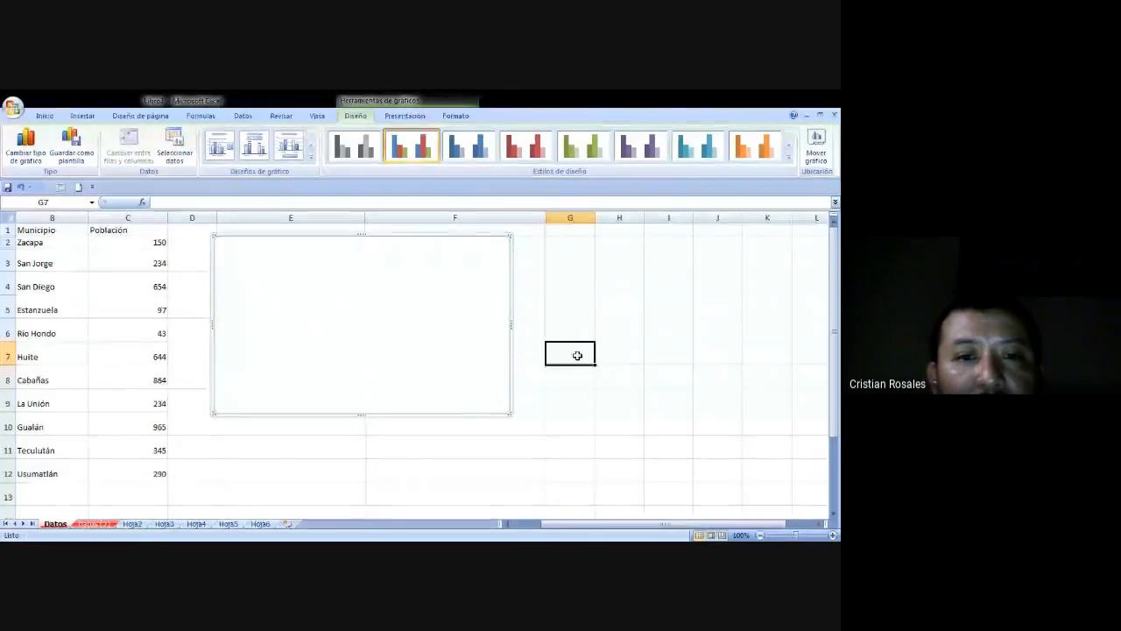
left_click(448, 300)
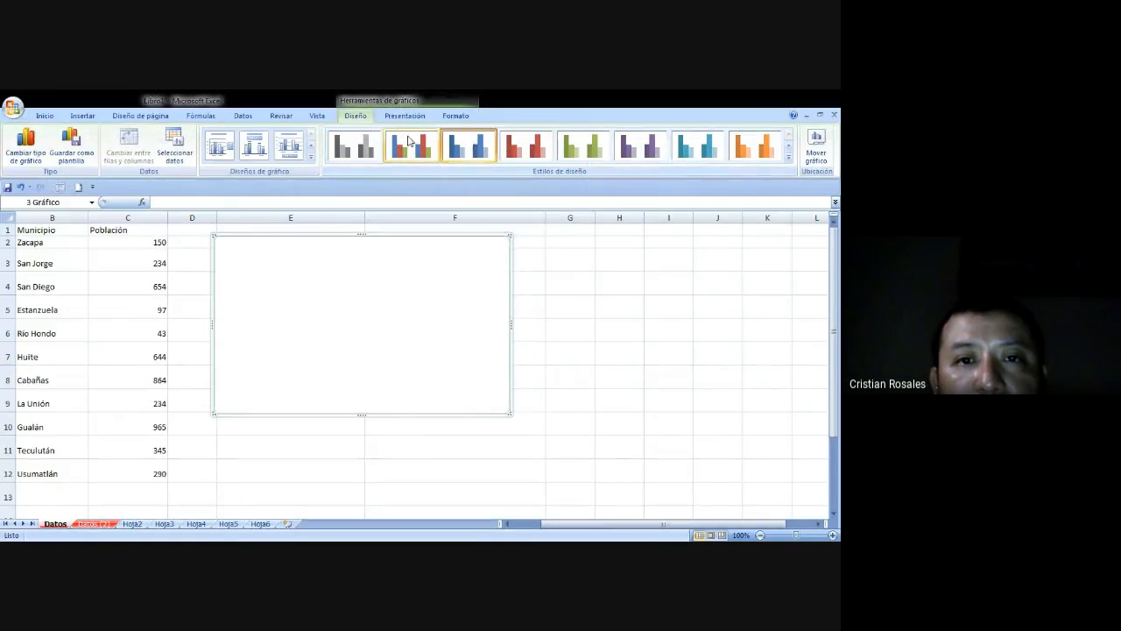
left_click(570, 353)
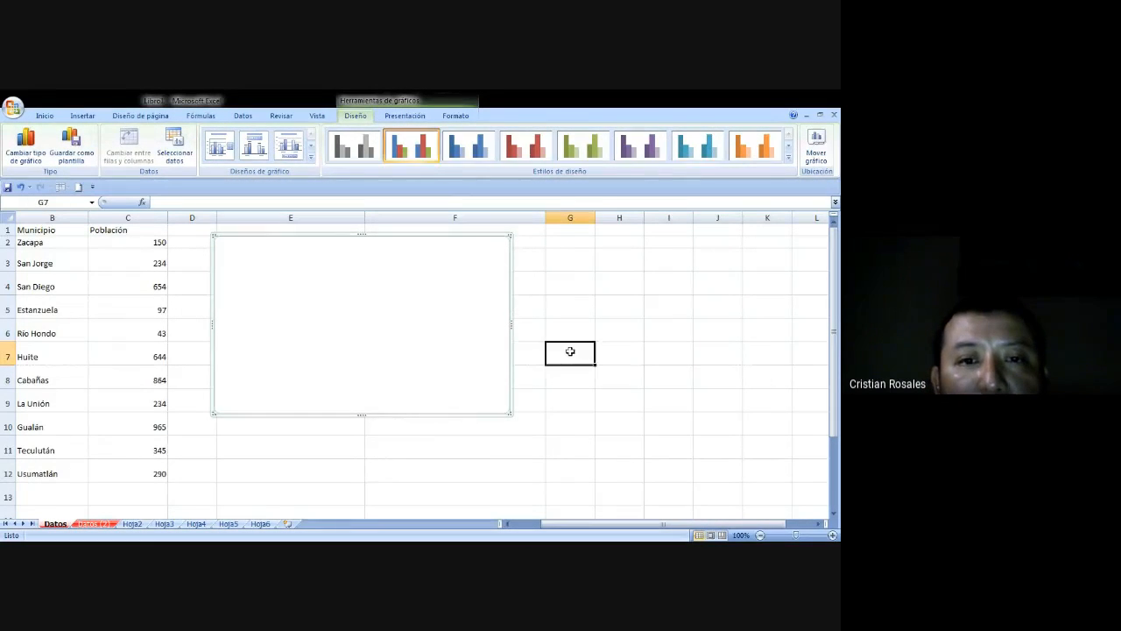
left_click(427, 304)
left_click(633, 359)
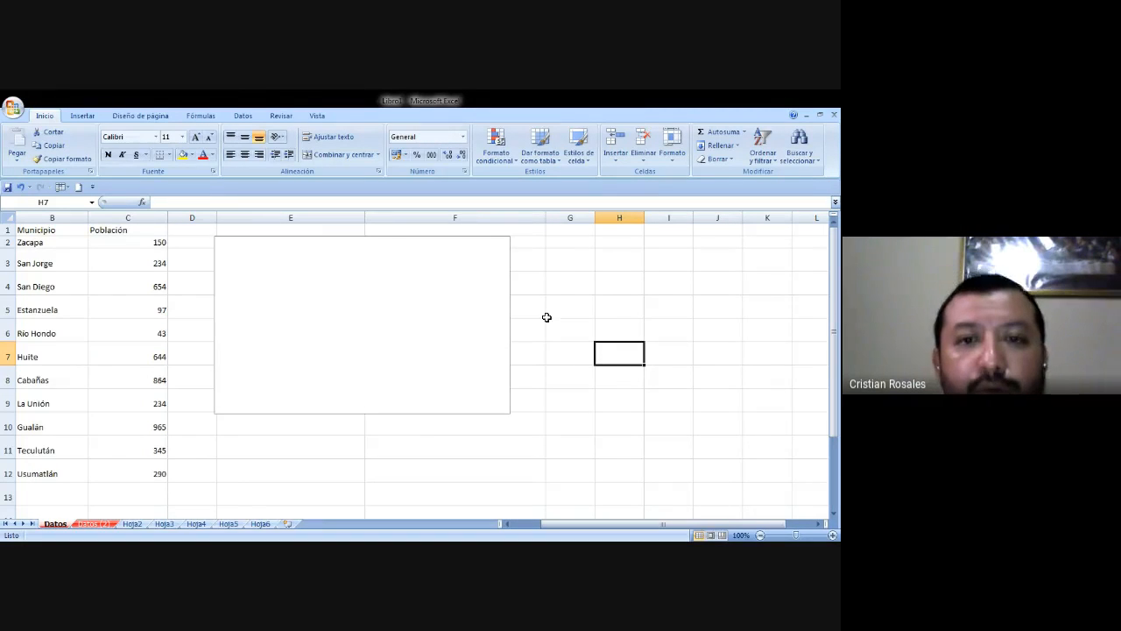
left_click(428, 273)
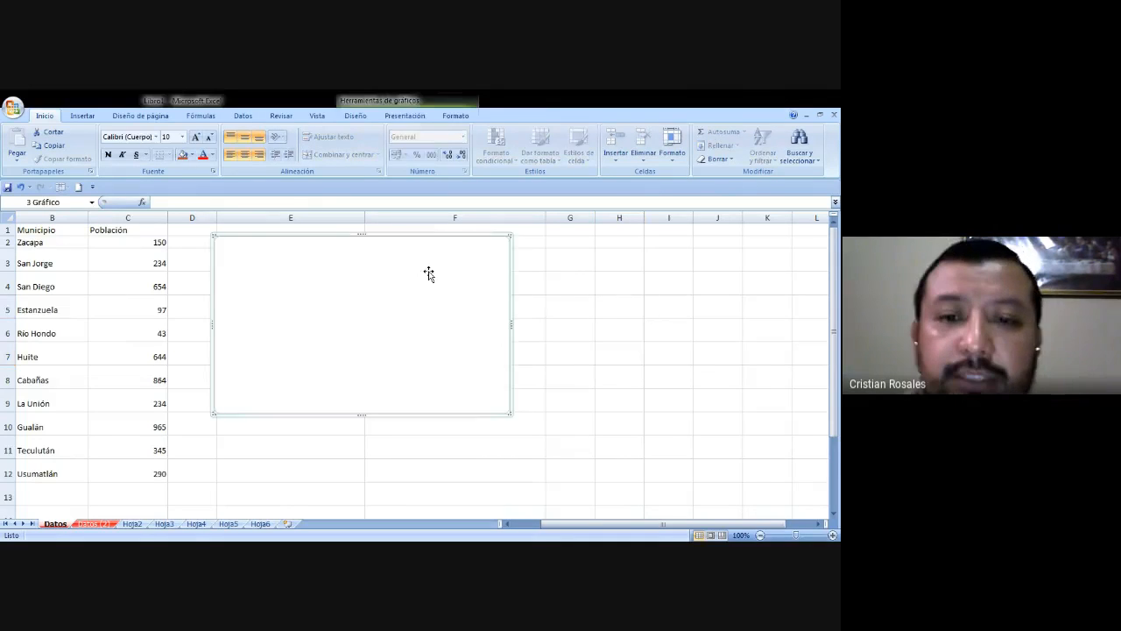
left_click(536, 306)
left_click(438, 277)
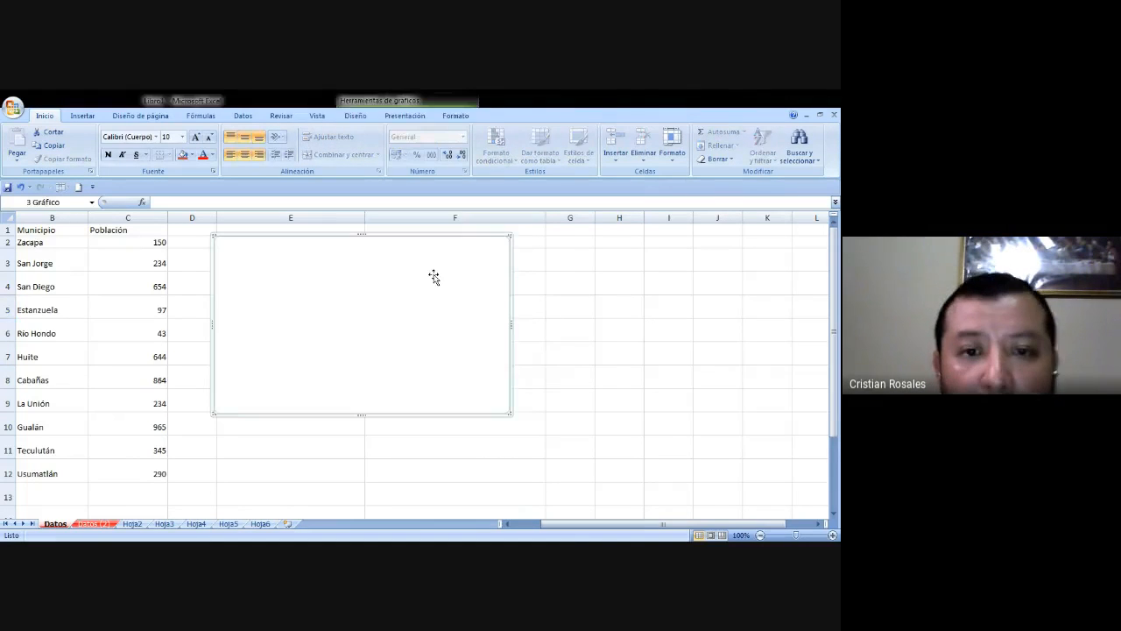
left_click(659, 307)
left_click(420, 285)
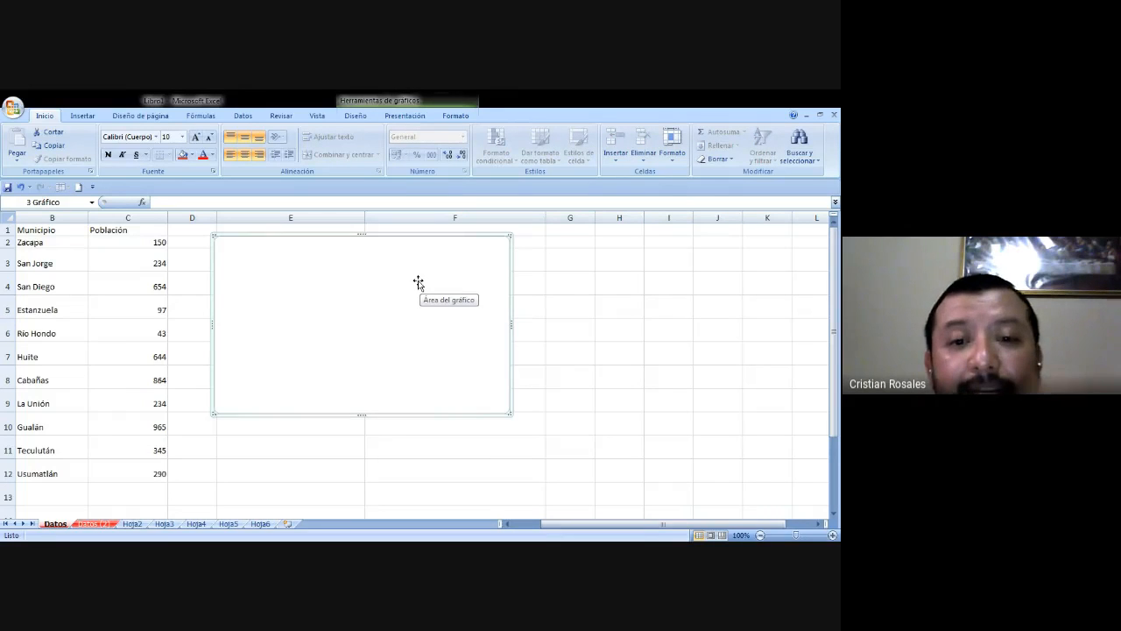
right_click(418, 282)
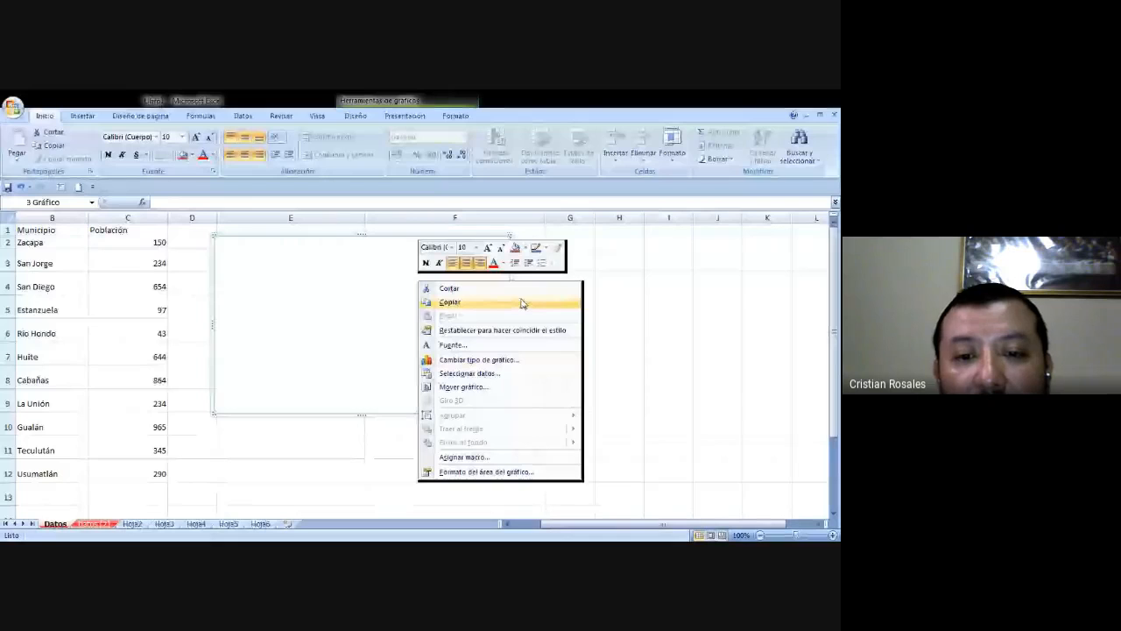
left_click(529, 374)
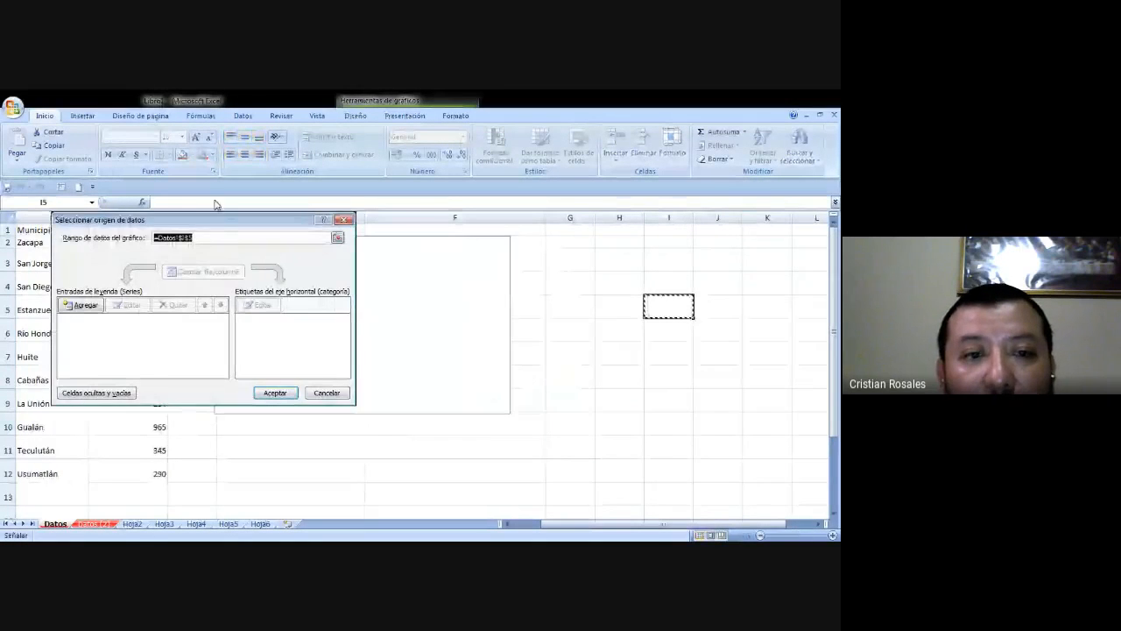
left_click_drag(222, 221, 481, 149)
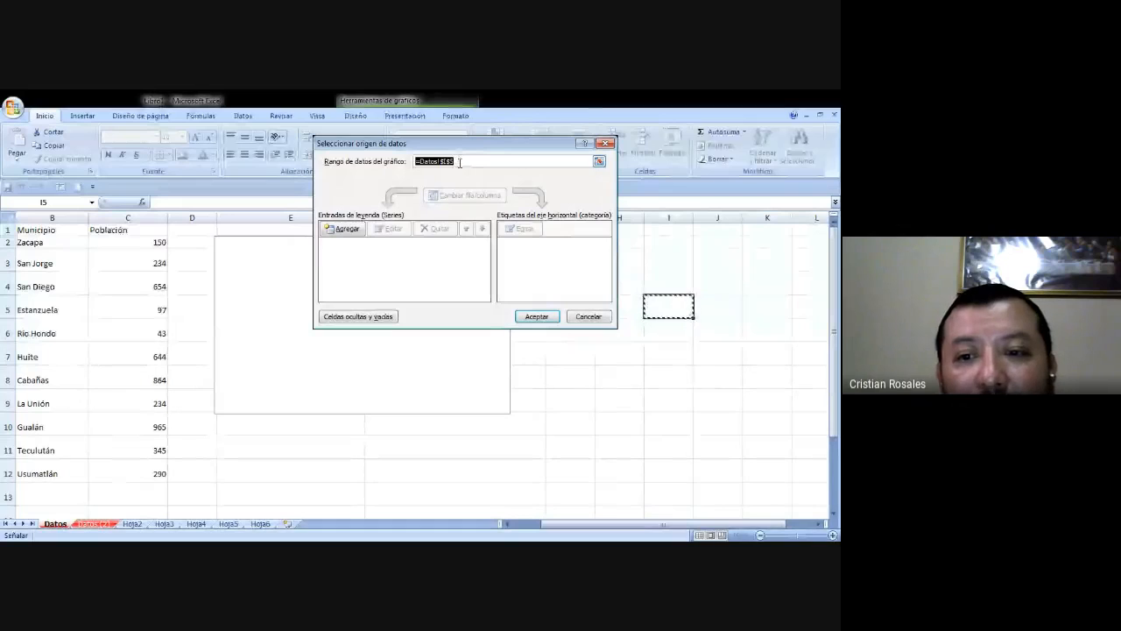
left_click(617, 378)
left_click(592, 445)
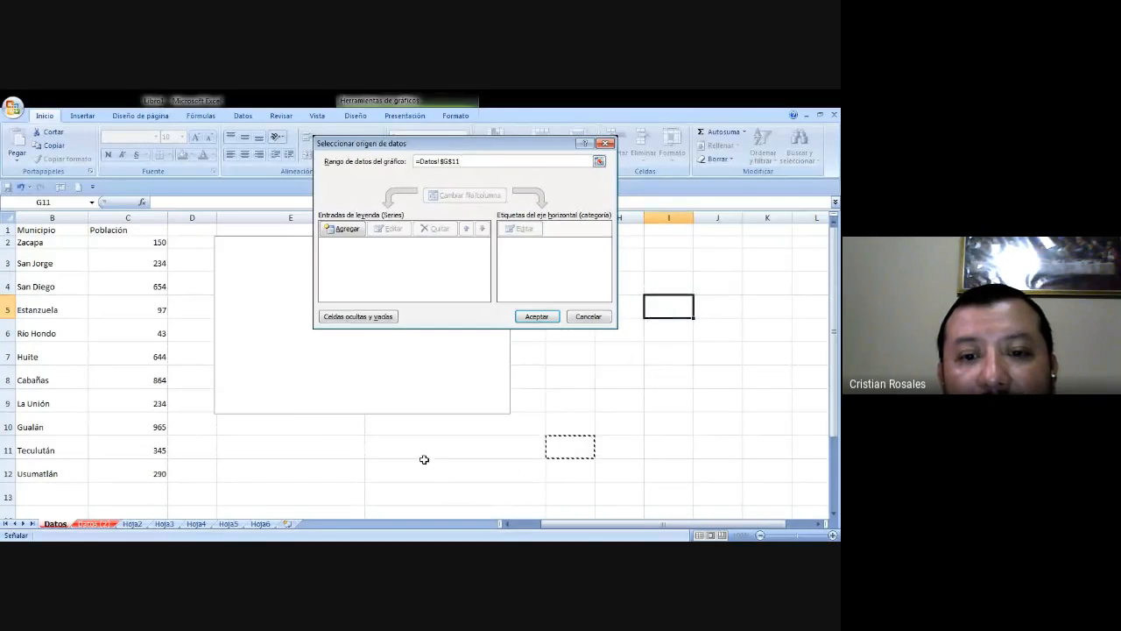
left_click_drag(425, 459, 623, 464)
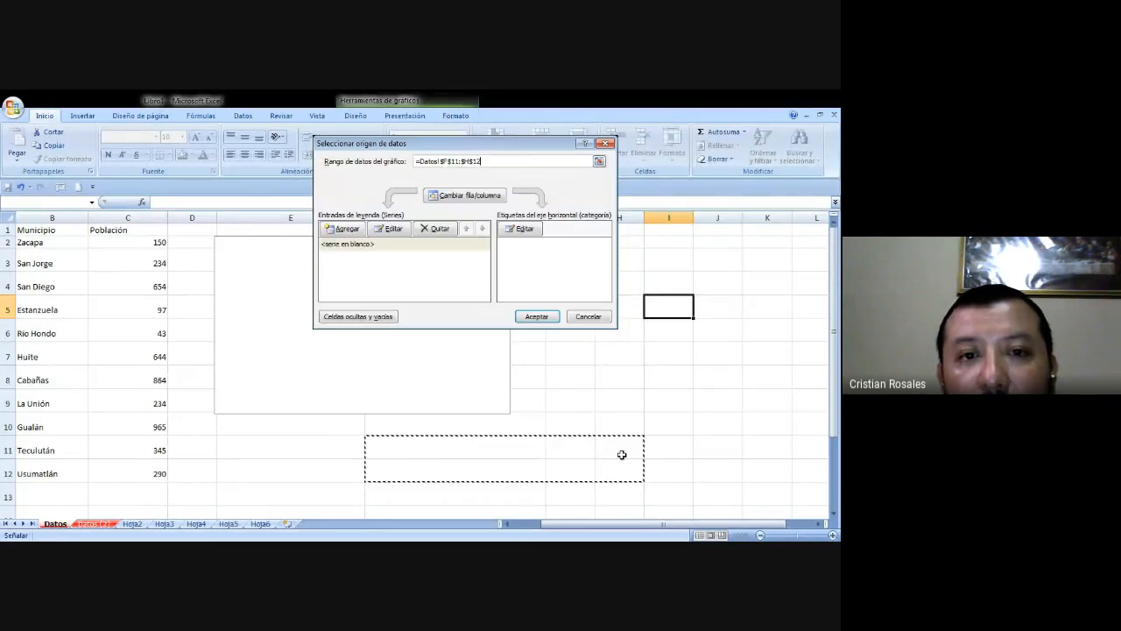
left_click(657, 418)
left_click_drag(686, 347, 690, 399)
left_click_drag(724, 335, 726, 283)
left_click_drag(643, 347, 634, 398)
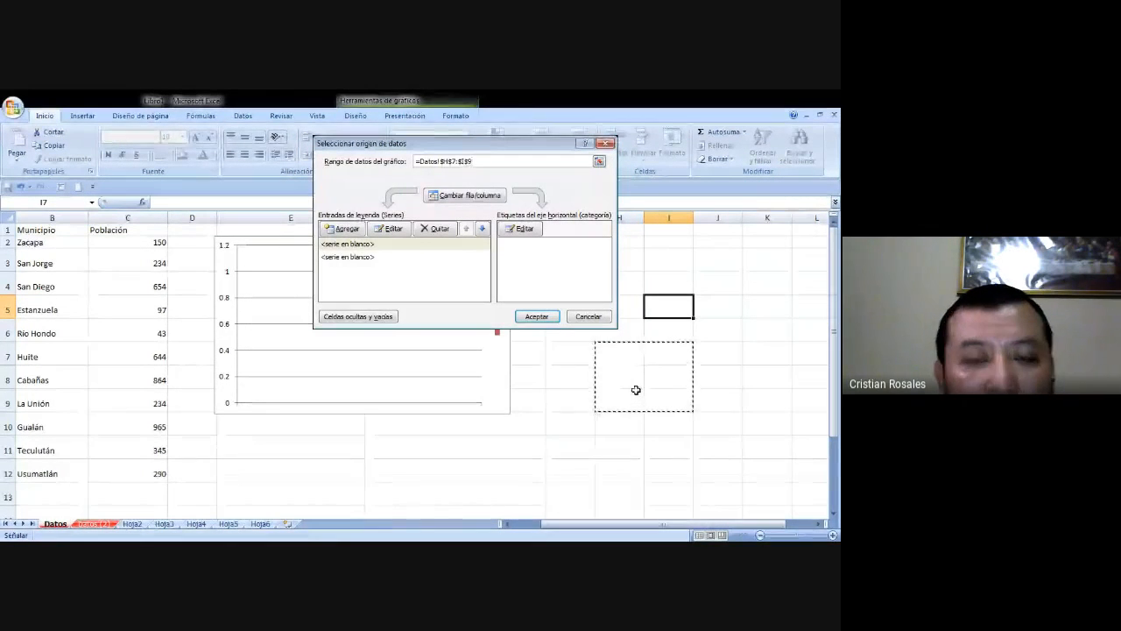
key("Escape")
key("Escape")
- Select the blank chart's source data, setting its data range to B1:C12 of the Datos sheet
left_click(390, 288)
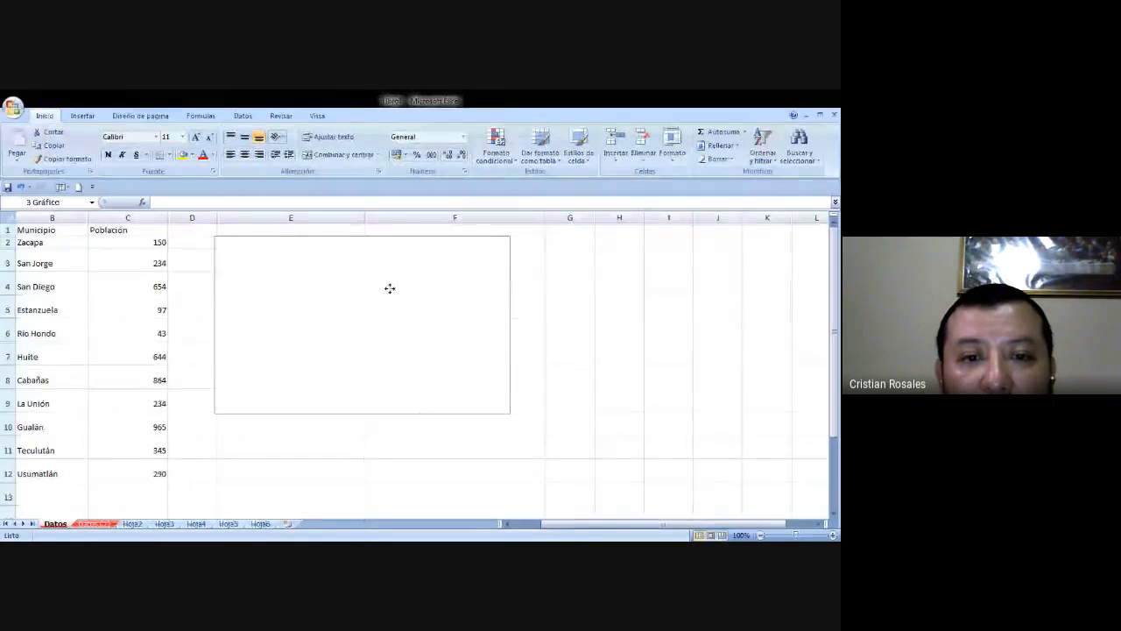
right_click(390, 288)
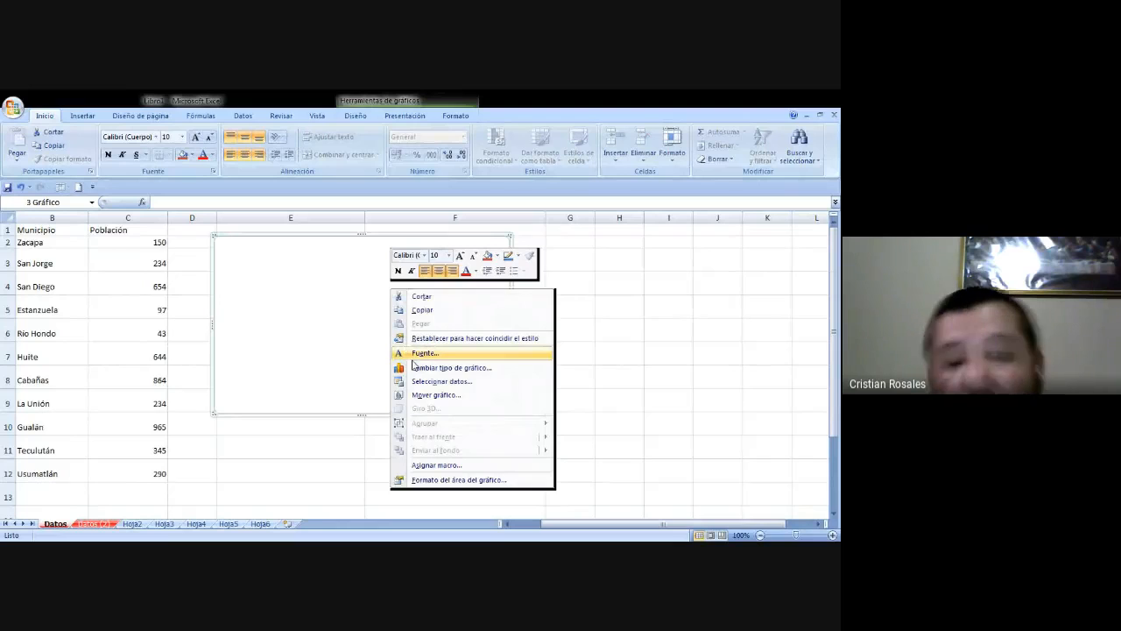
left_click(456, 382)
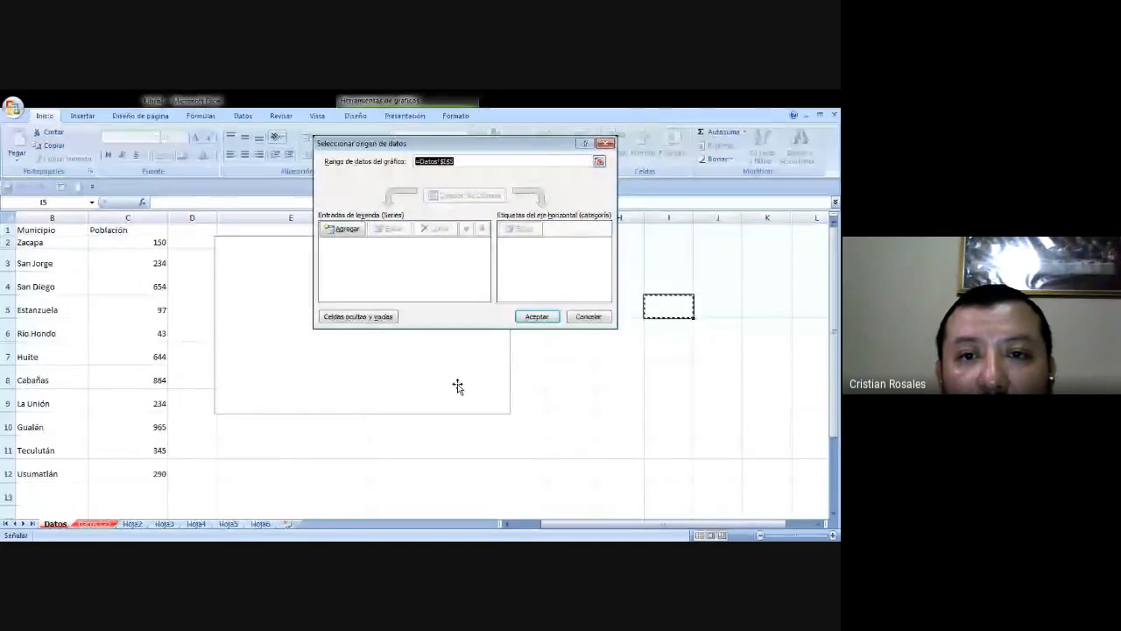
left_click_drag(526, 143, 500, 123)
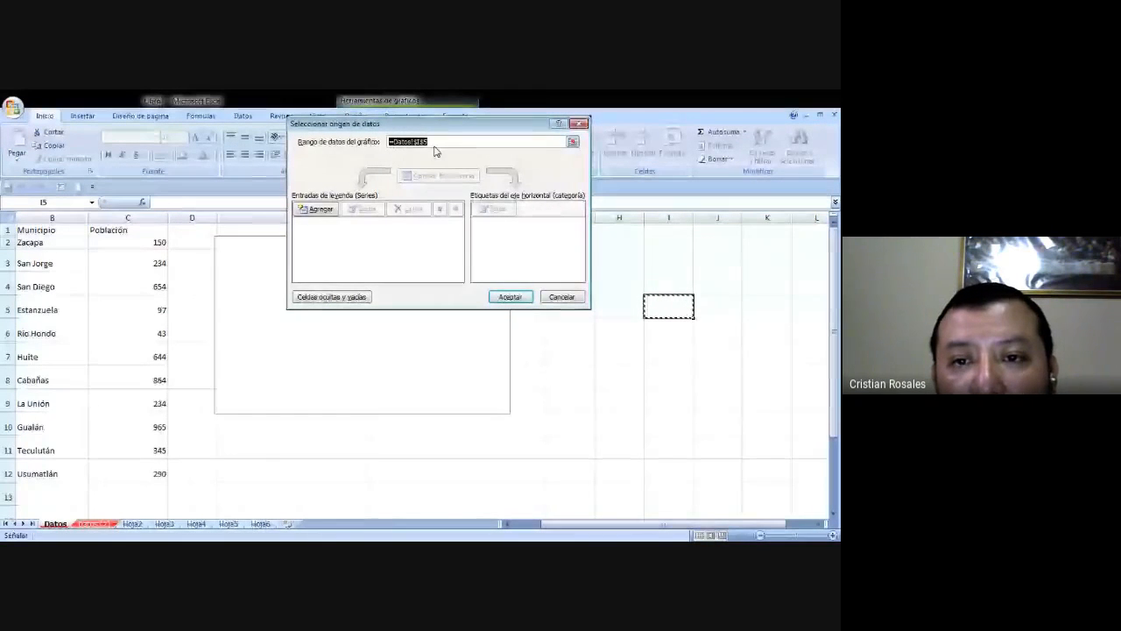
left_click(573, 143)
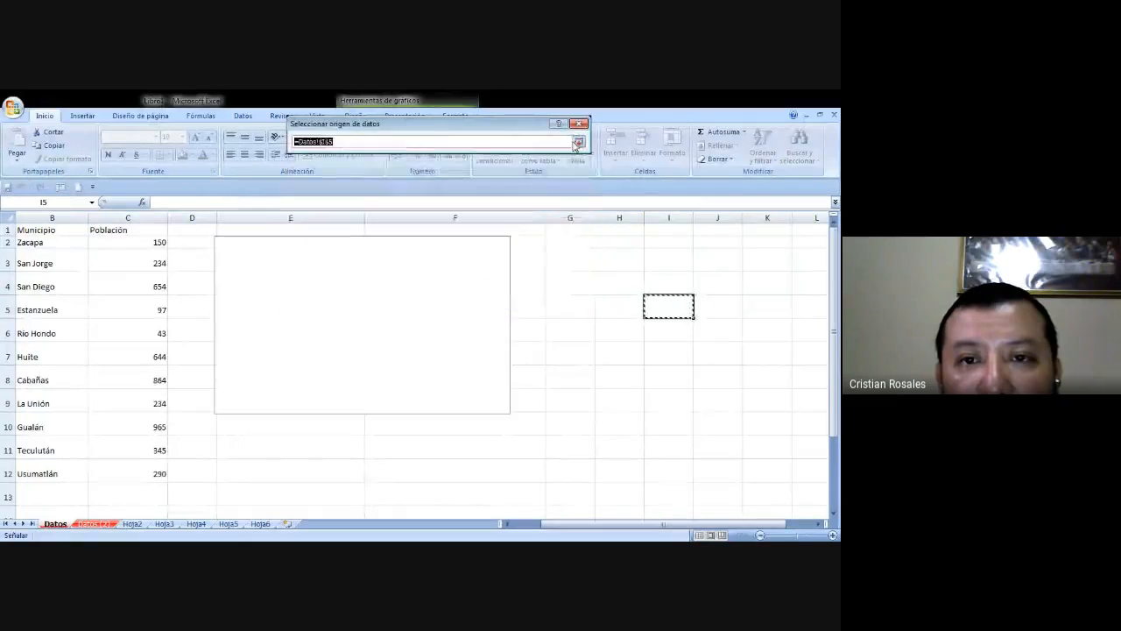
left_click(574, 143)
left_click(574, 143)
left_click(574, 143)
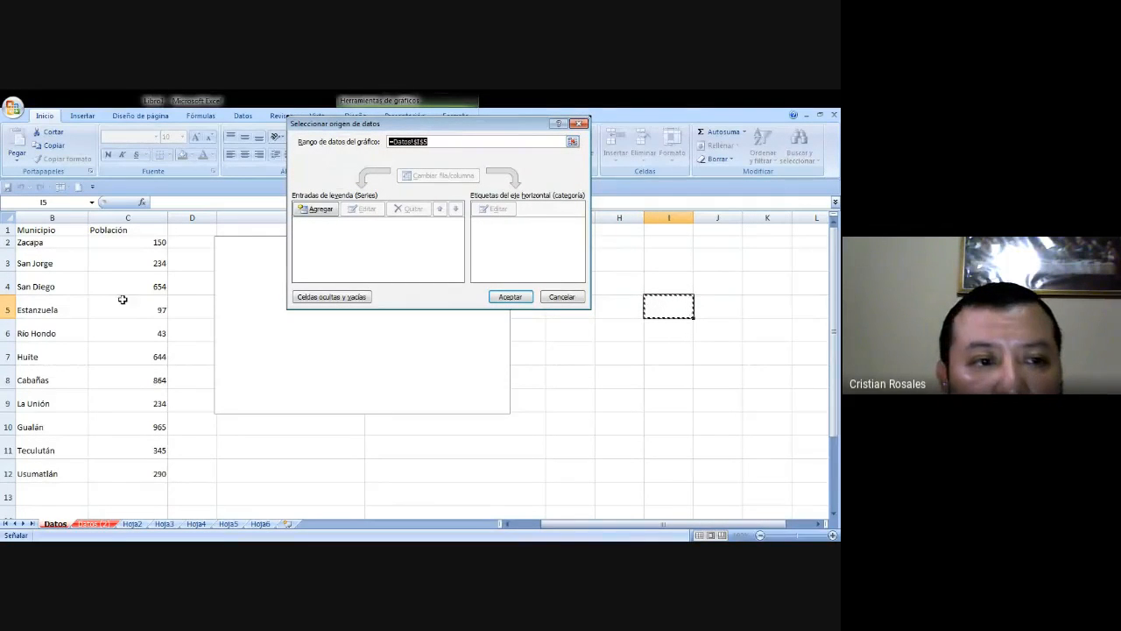
mouse_move(61, 230)
left_mouse_down()
mouse_move(83, 268)
mouse_move(139, 470)
left_mouse_up()
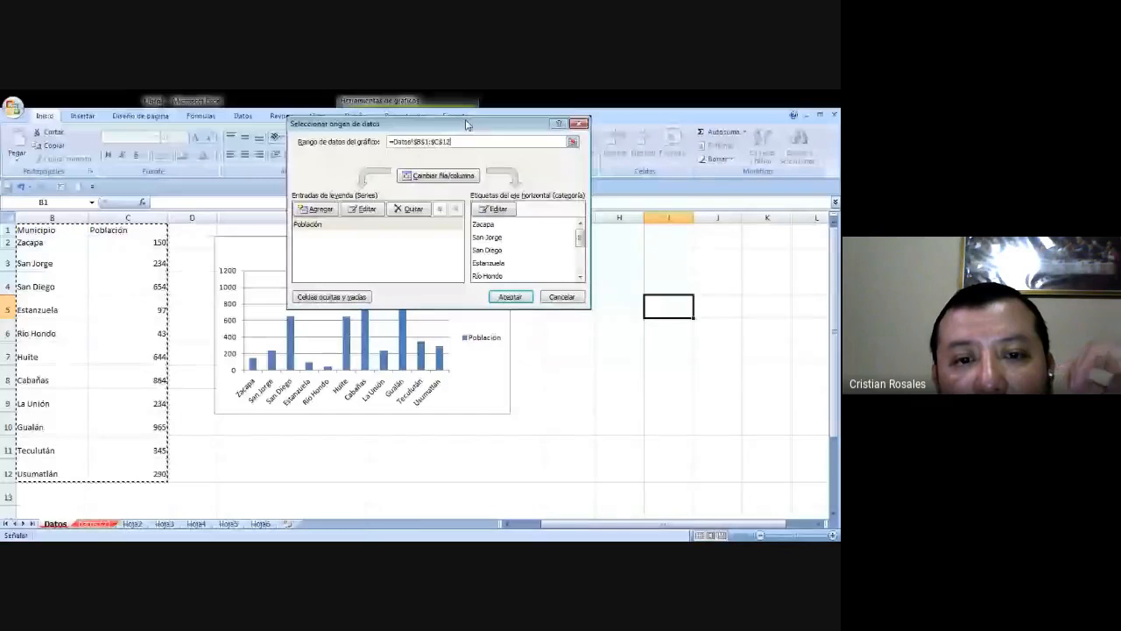
- Uncover the chart and examine the municipality names listed as horizontal axis categories
left_click_drag(466, 125, 700, 173)
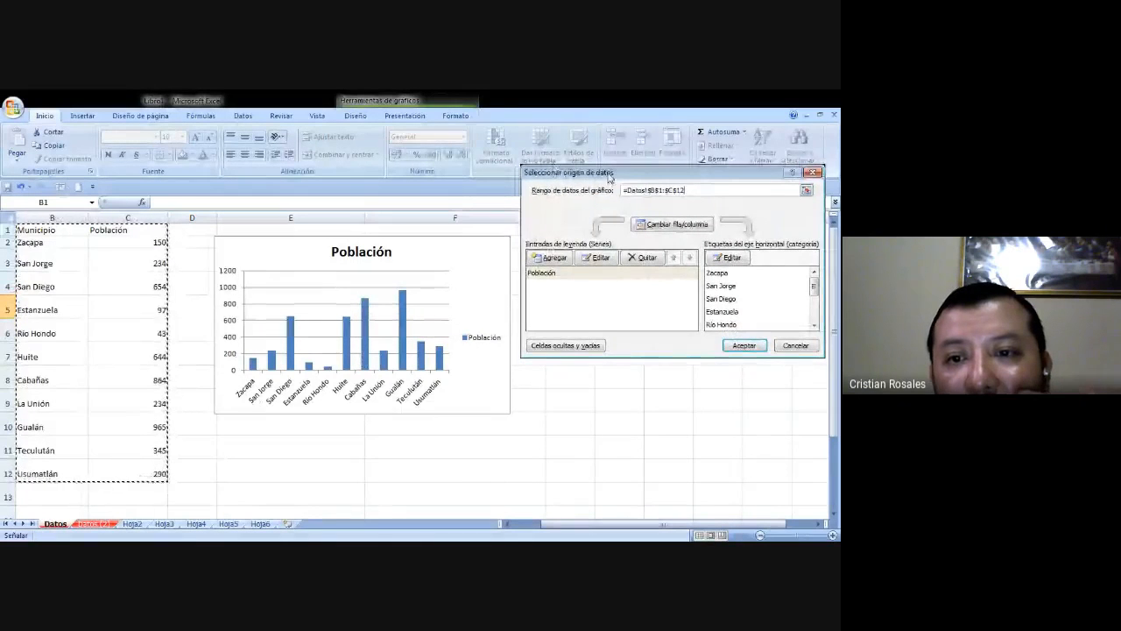
left_click_drag(611, 172, 536, 146)
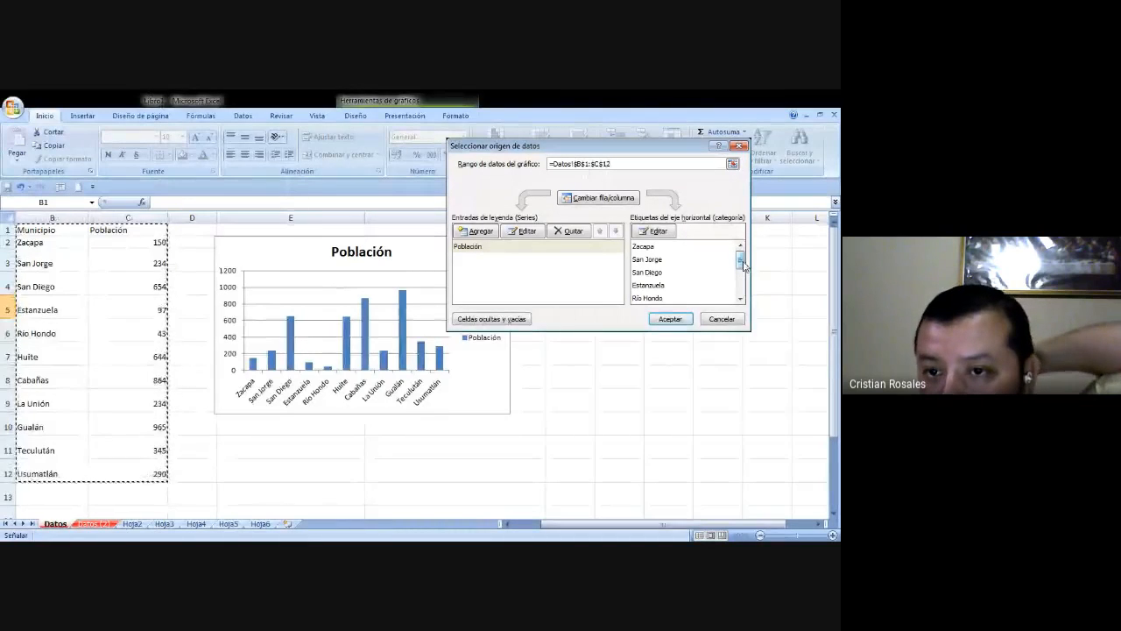
left_click_drag(742, 262, 746, 293)
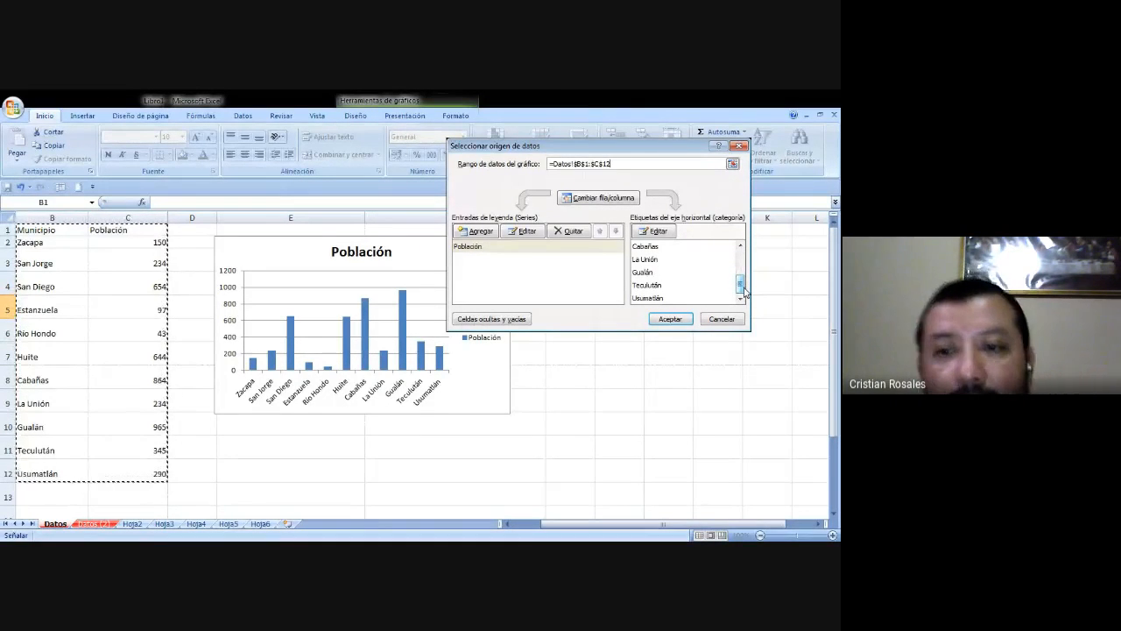
mouse_move(742, 285)
left_mouse_down()
mouse_move(749, 255)
mouse_move(738, 299)
left_mouse_up()
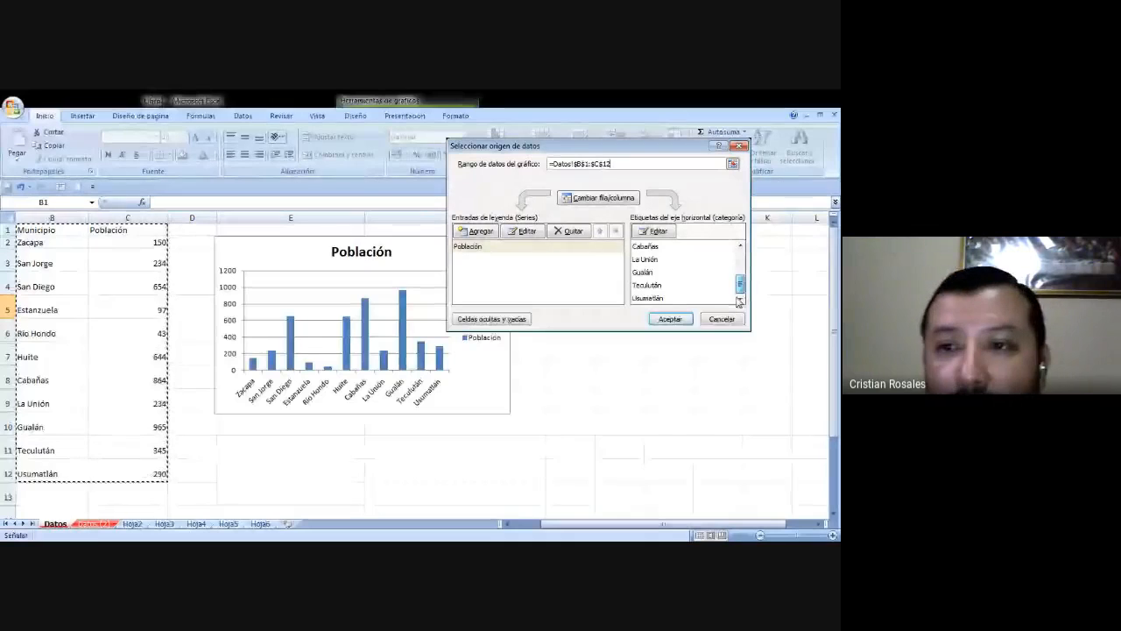
left_click_drag(741, 288, 744, 257)
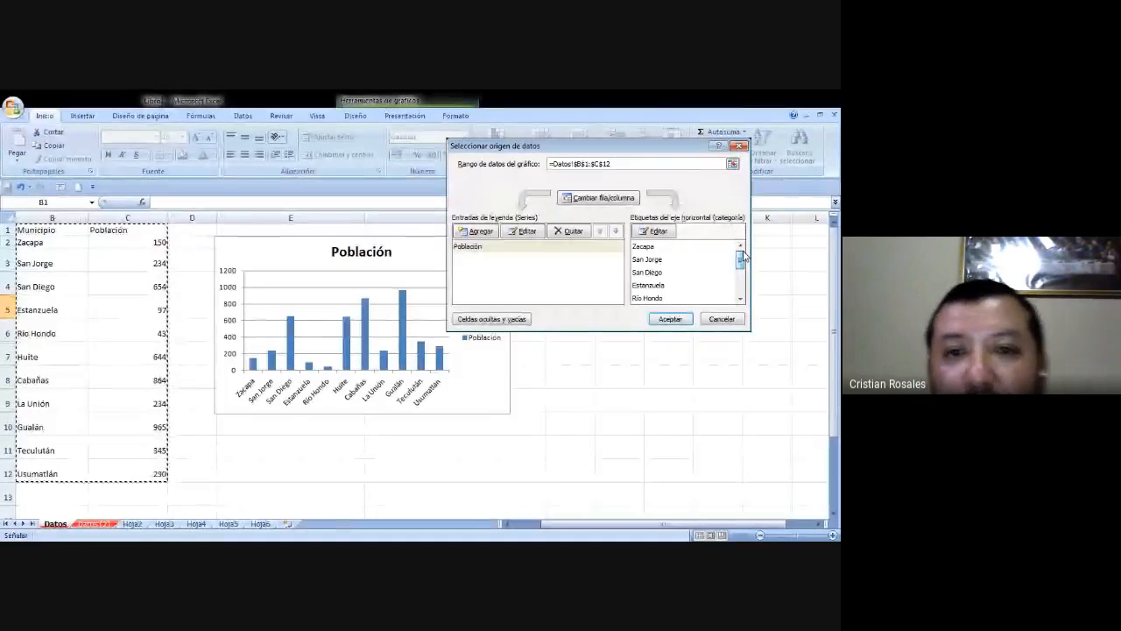
- Remove the Población series from the chart's source data and abandon adding a new series
left_click(478, 250)
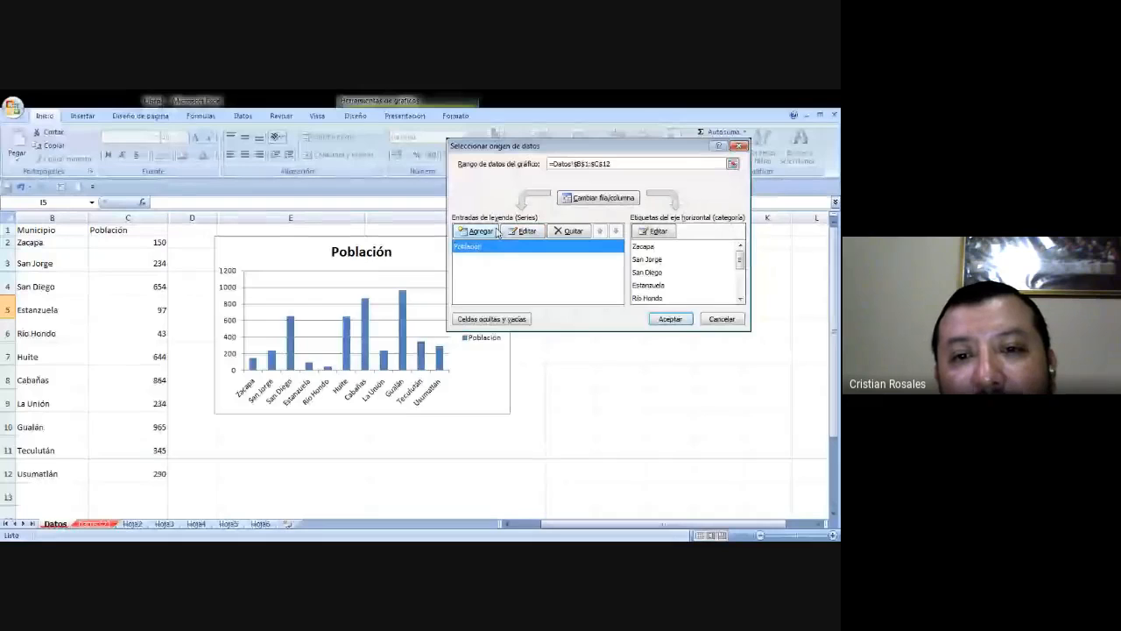
left_click(568, 231)
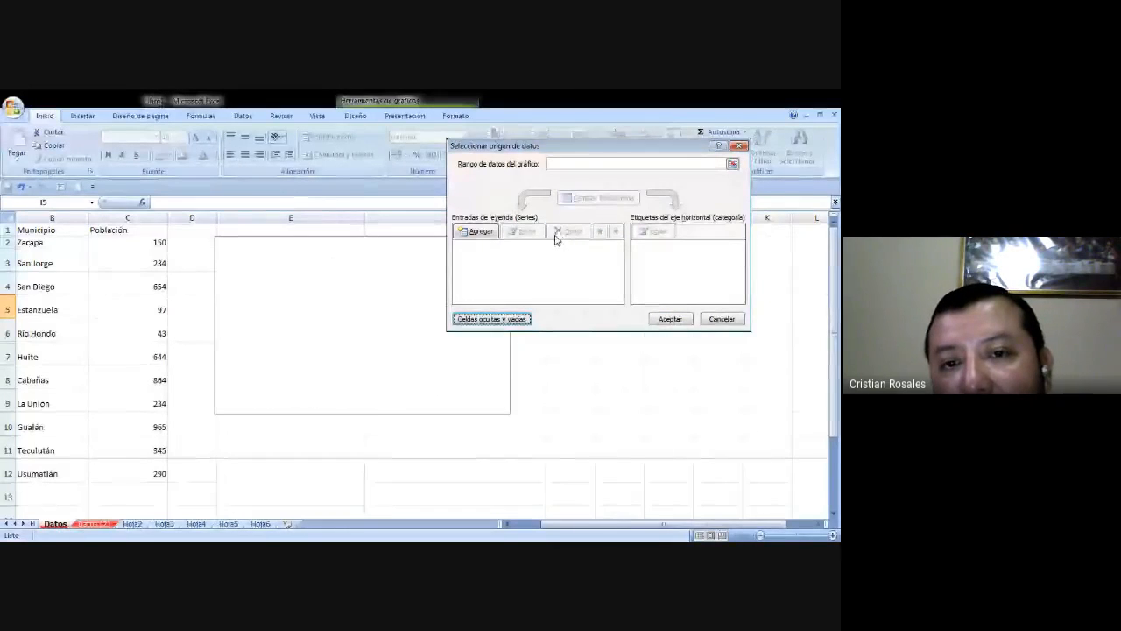
left_click(483, 234)
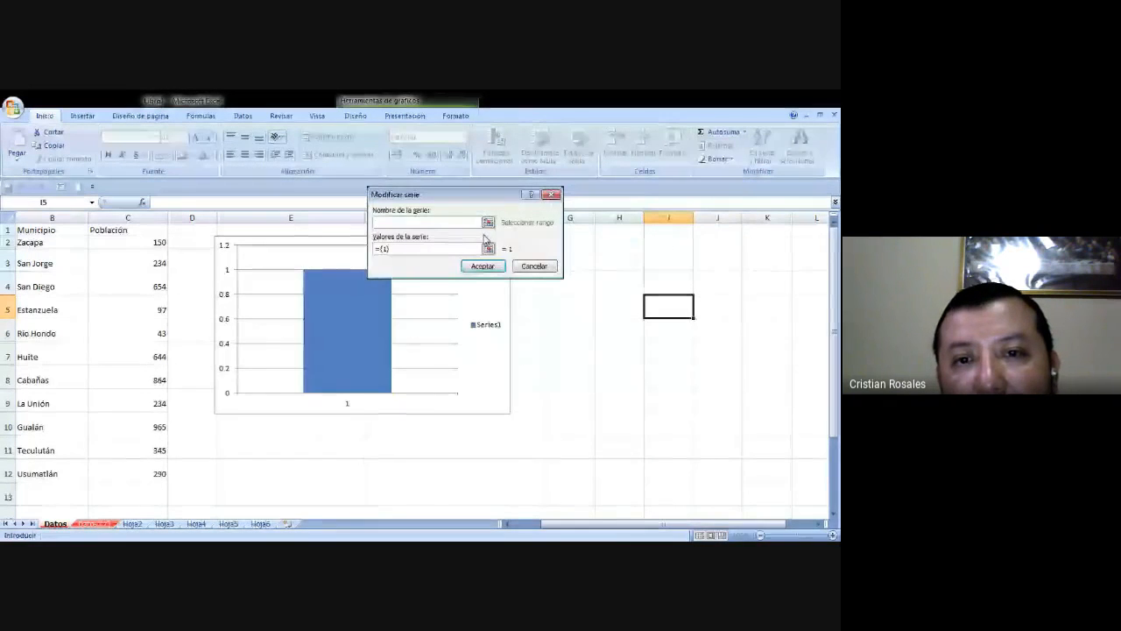
left_click(551, 194)
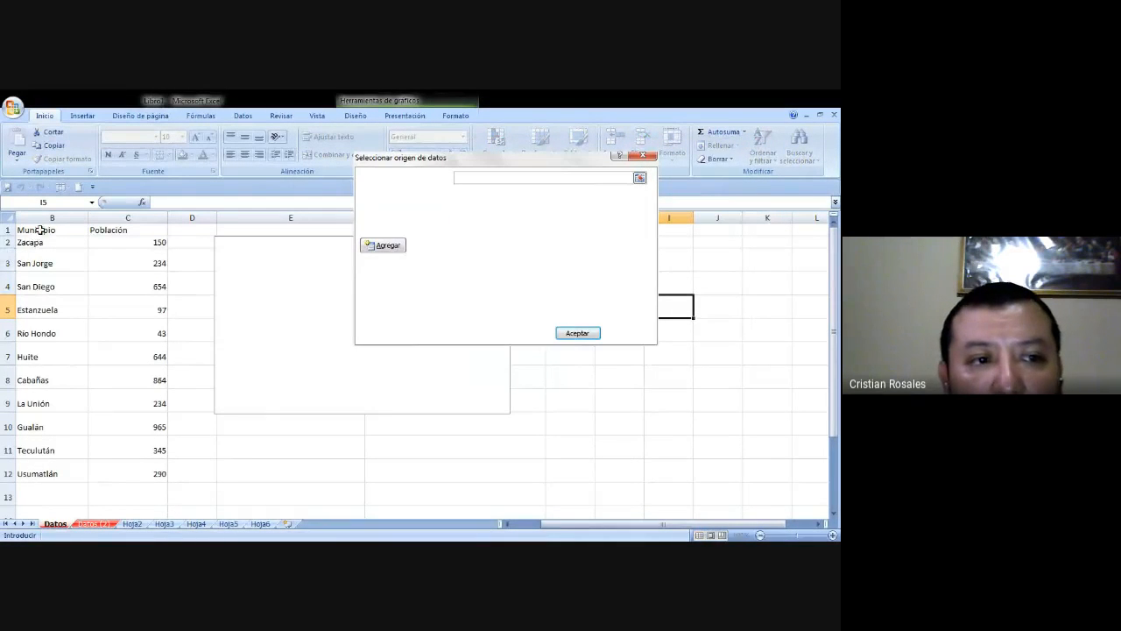
- Set the emptied chart's data range to B1:C12 again and move the data source dialog away from the chart
left_click_drag(39, 229, 130, 468)
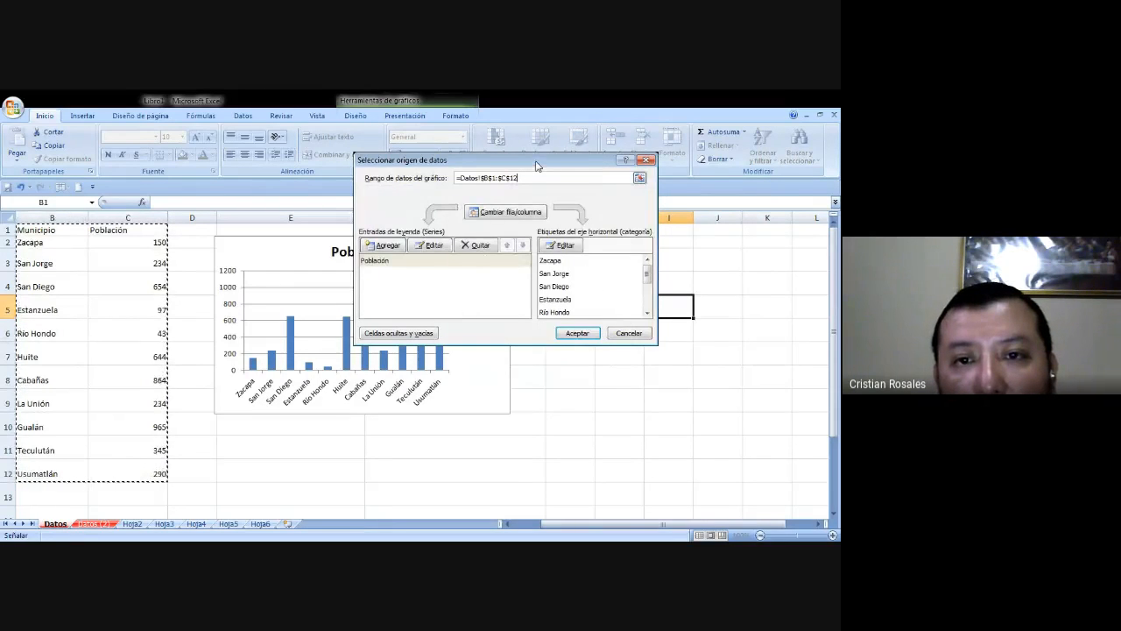
left_click_drag(544, 163, 586, 145)
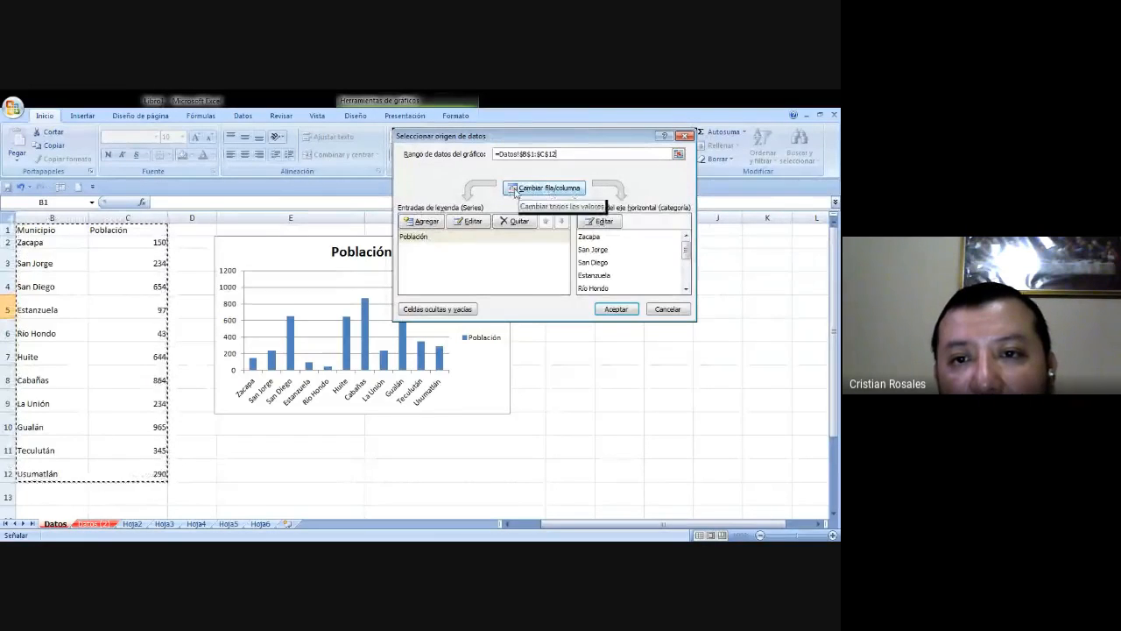
- Switch the chart's rows and columns back and forth, ending with Población as the series and municipalities as categories, and accept the source data
left_click(550, 189)
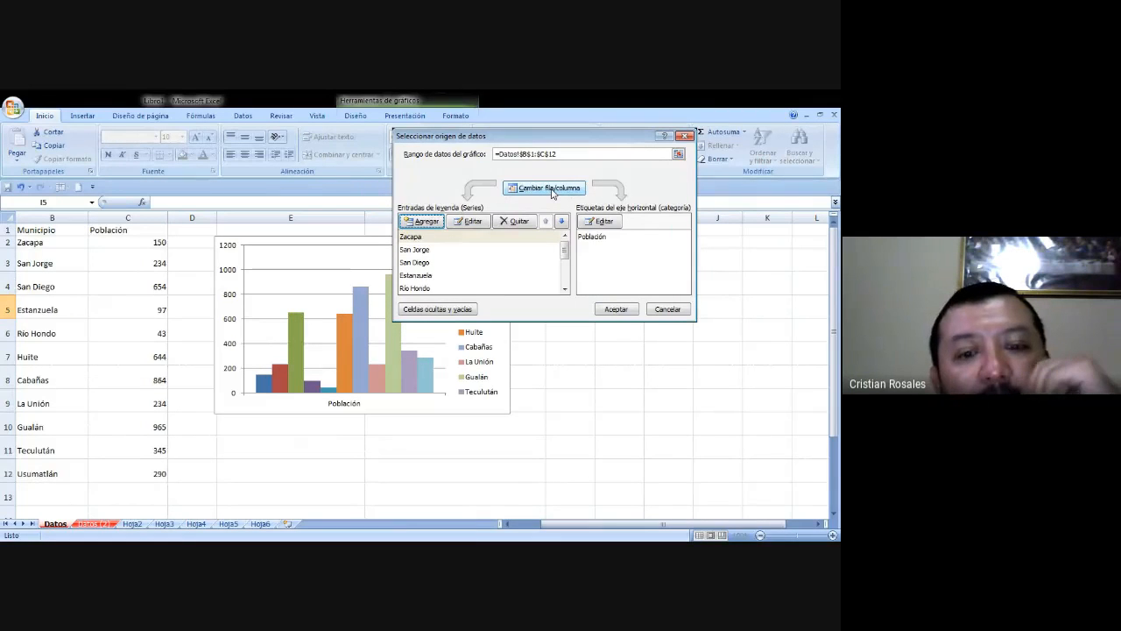
left_click_drag(490, 137, 604, 143)
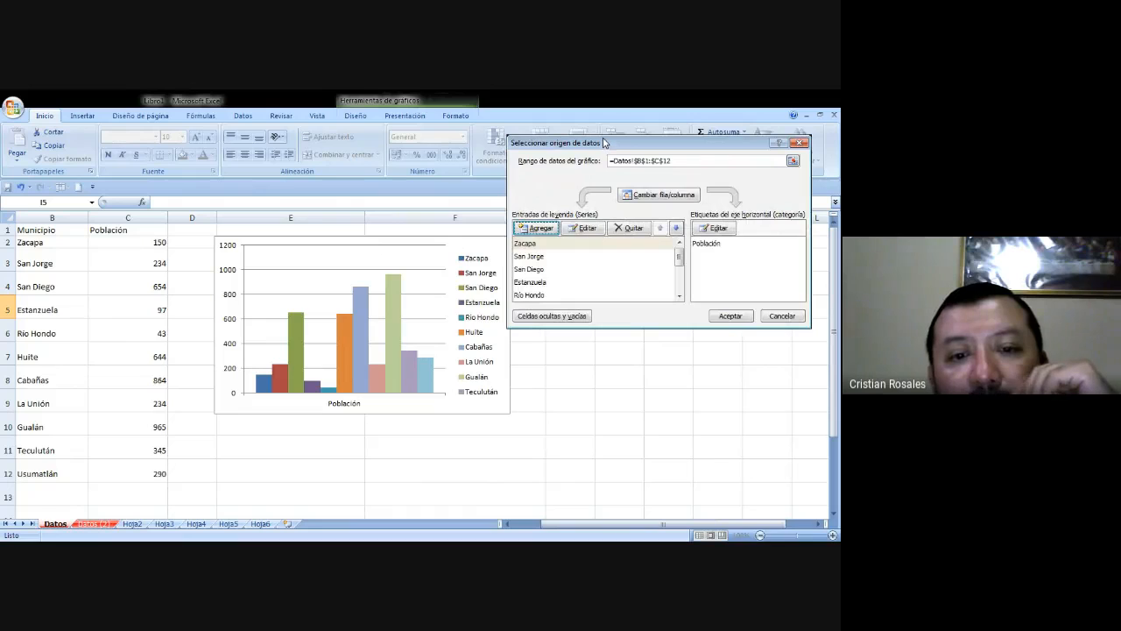
left_click(683, 198)
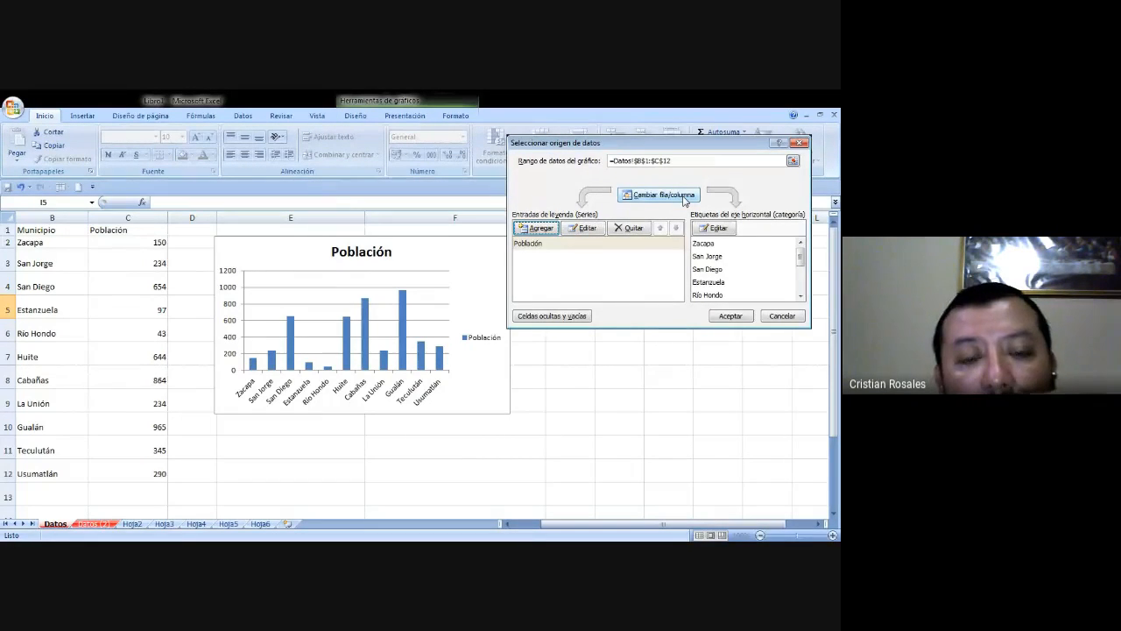
left_click(685, 200)
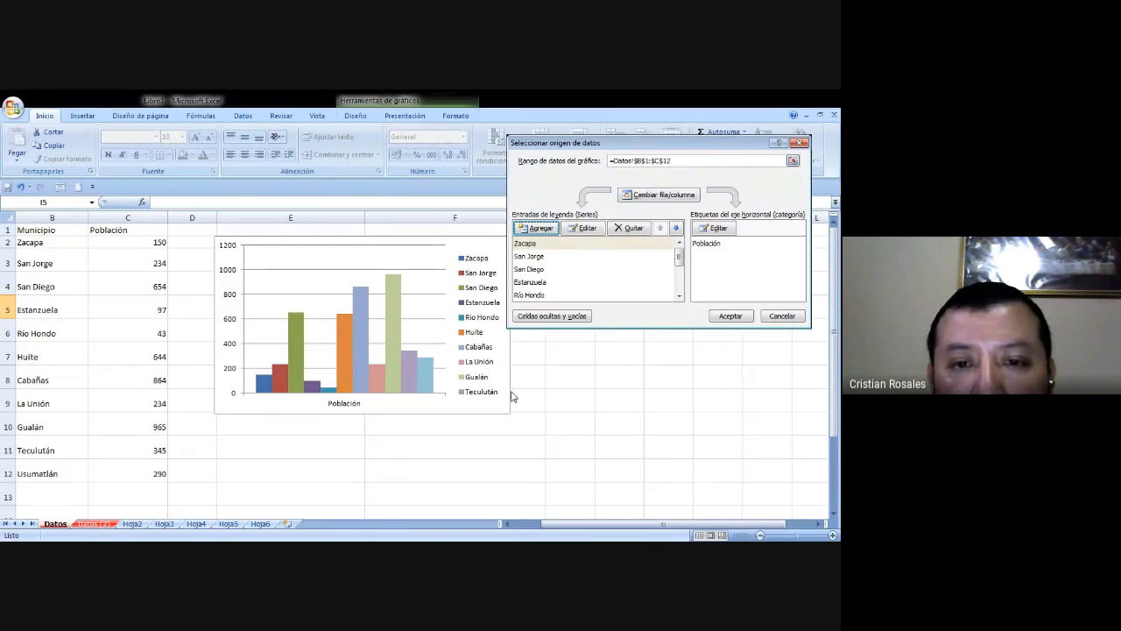
left_click(656, 195)
left_click(655, 194)
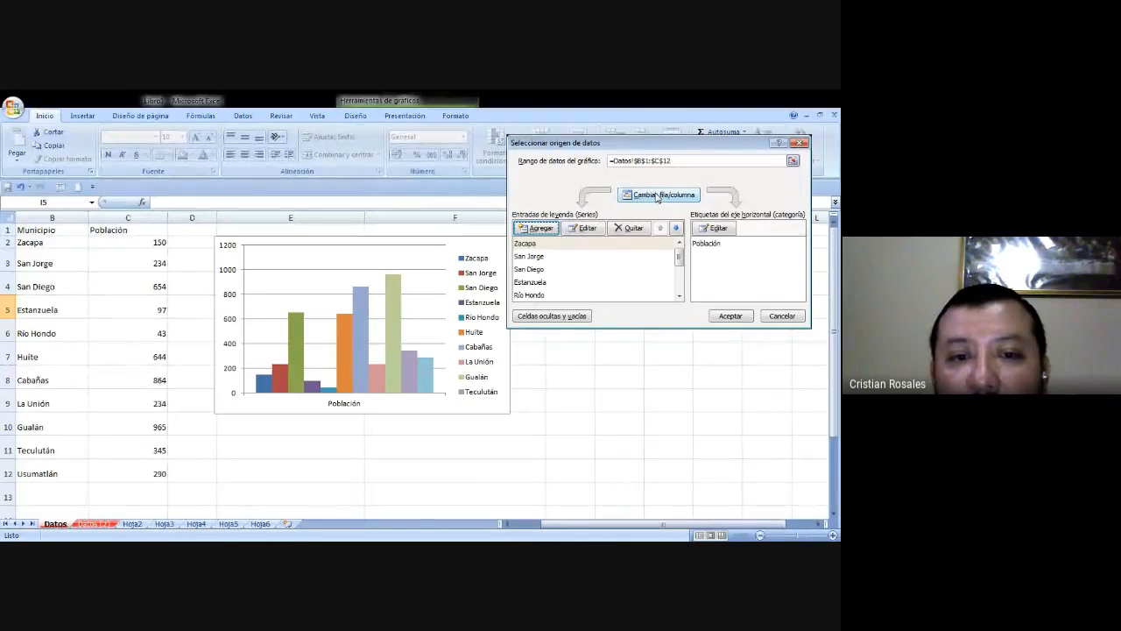
left_click(657, 194)
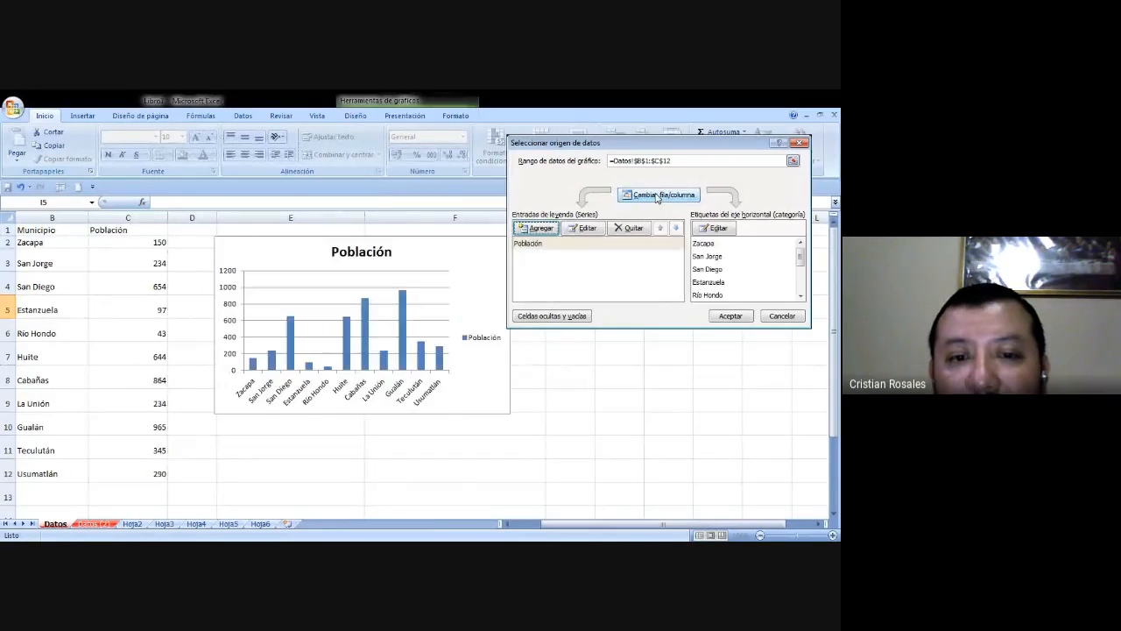
left_click(729, 317)
left_click(601, 349)
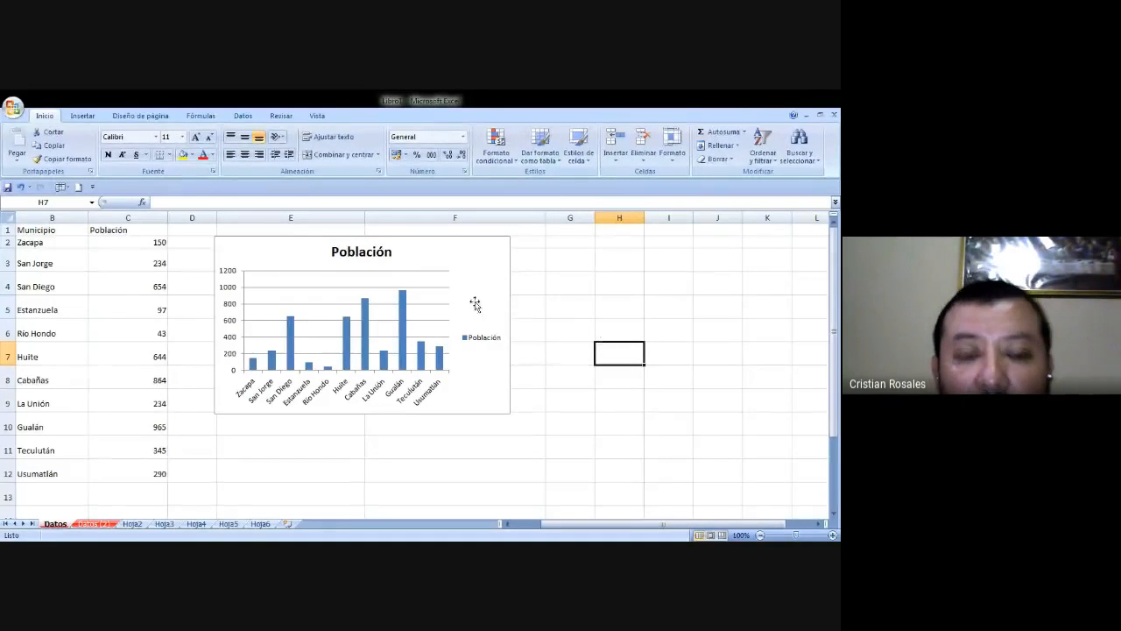
left_click(489, 342)
left_click(570, 306)
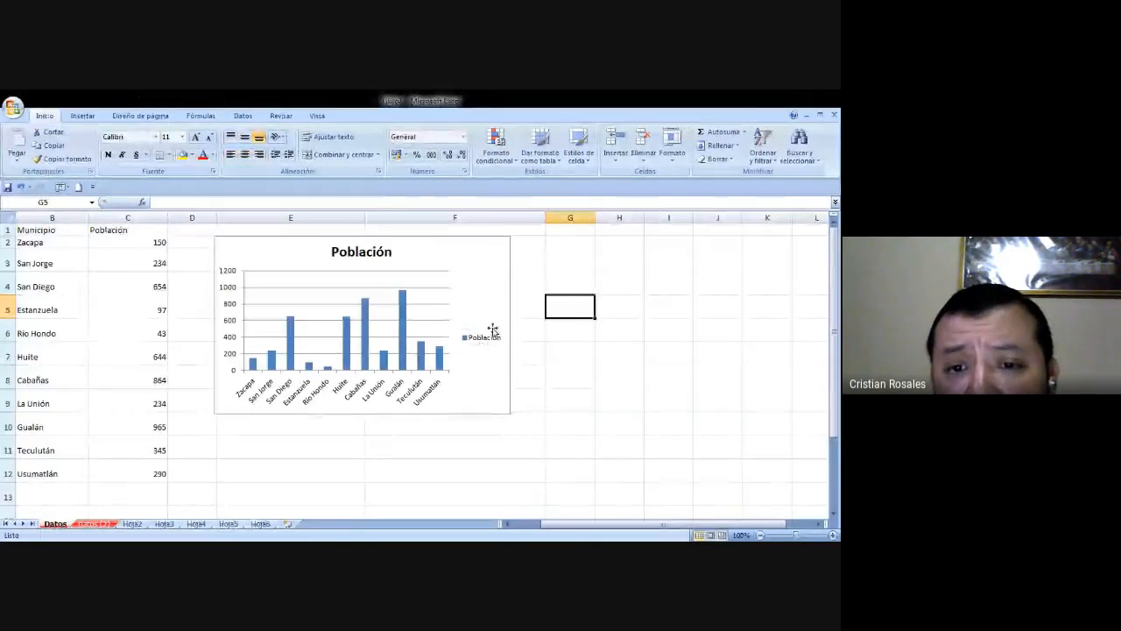
- Change the chart title to "Población por Munipicio" with "Departamento de Zacapa" on a second line
left_click(366, 259)
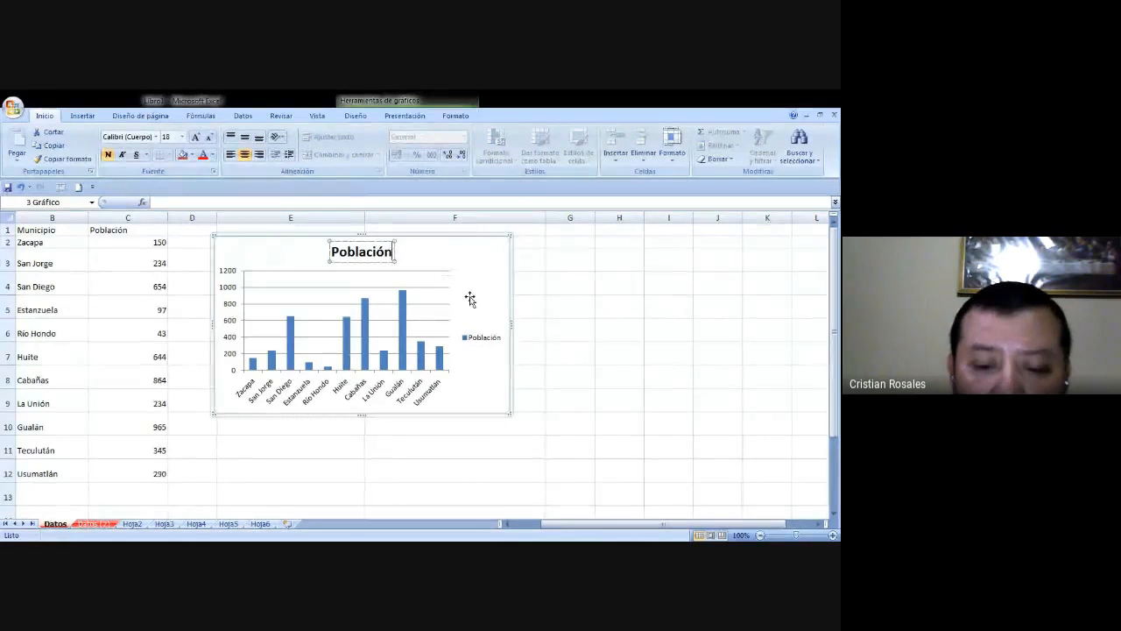
type("por Mu")
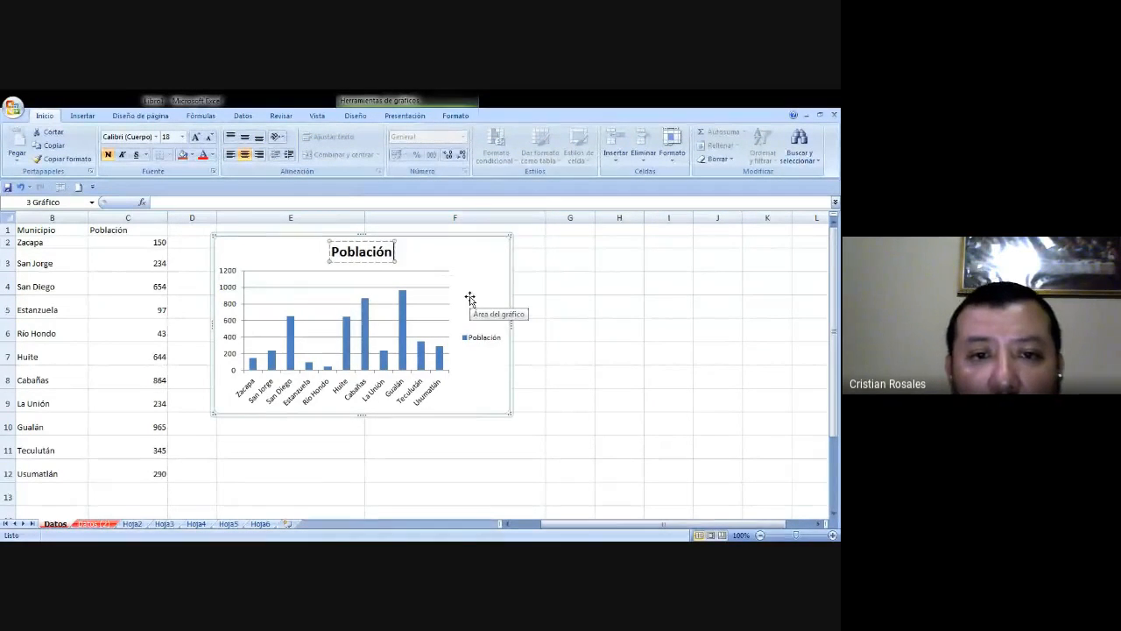
type("ni")
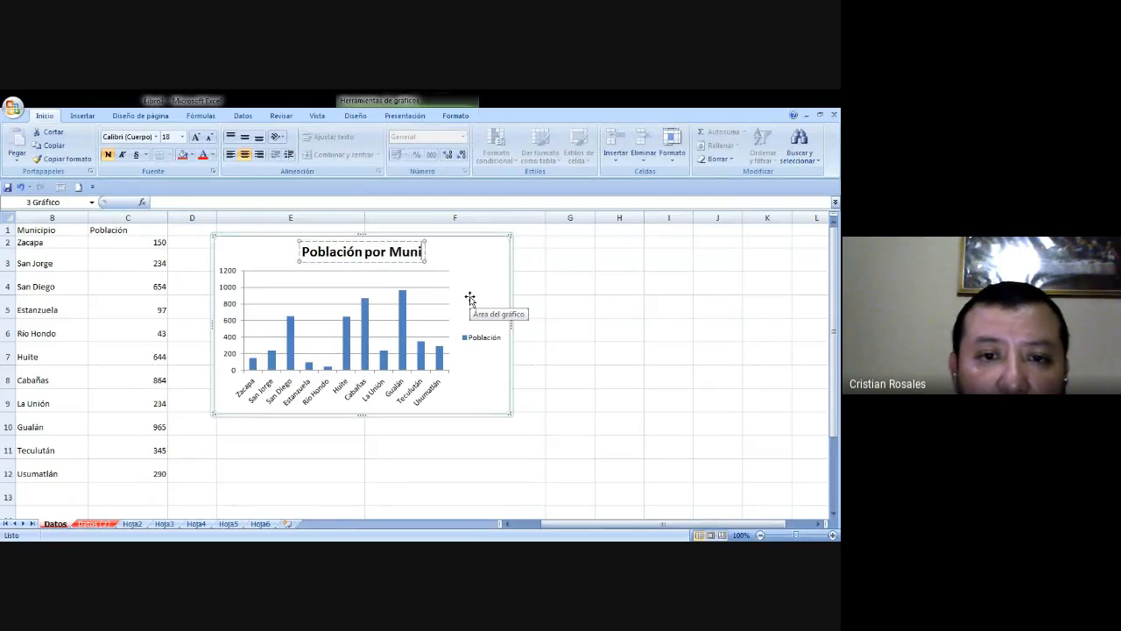
type("picio")
key("Return")
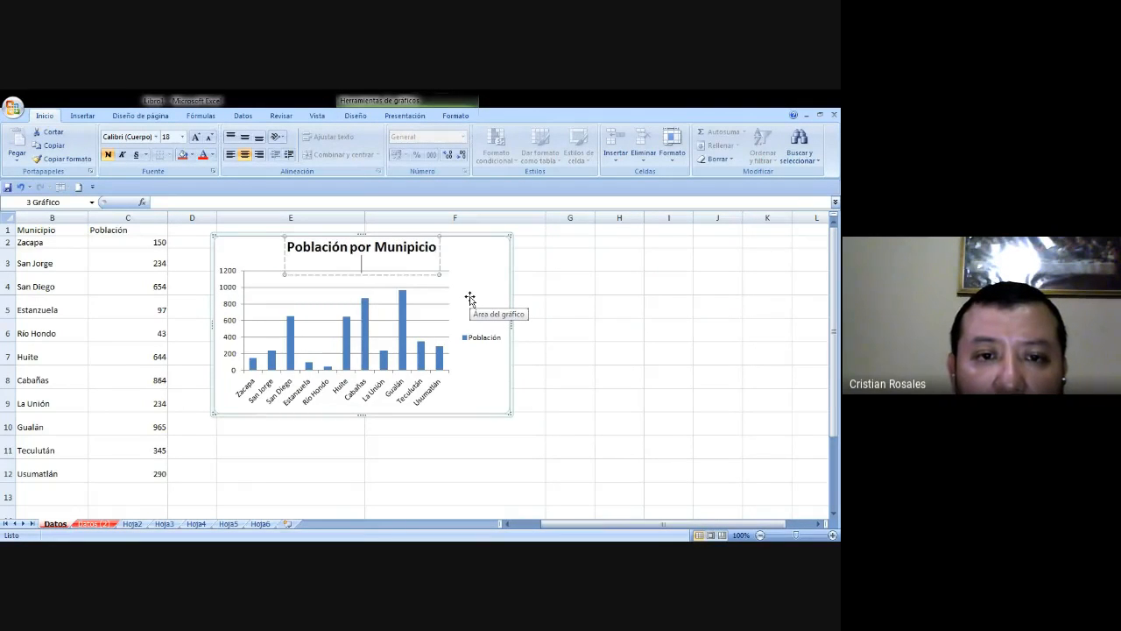
type("Depar")
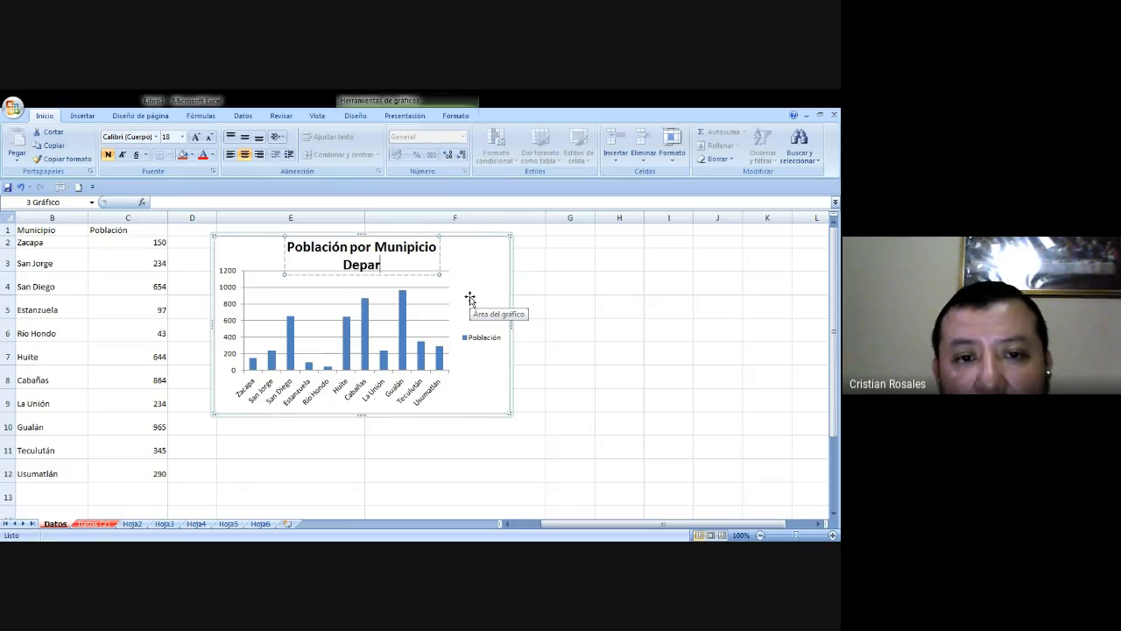
type("tamento de Zaca")
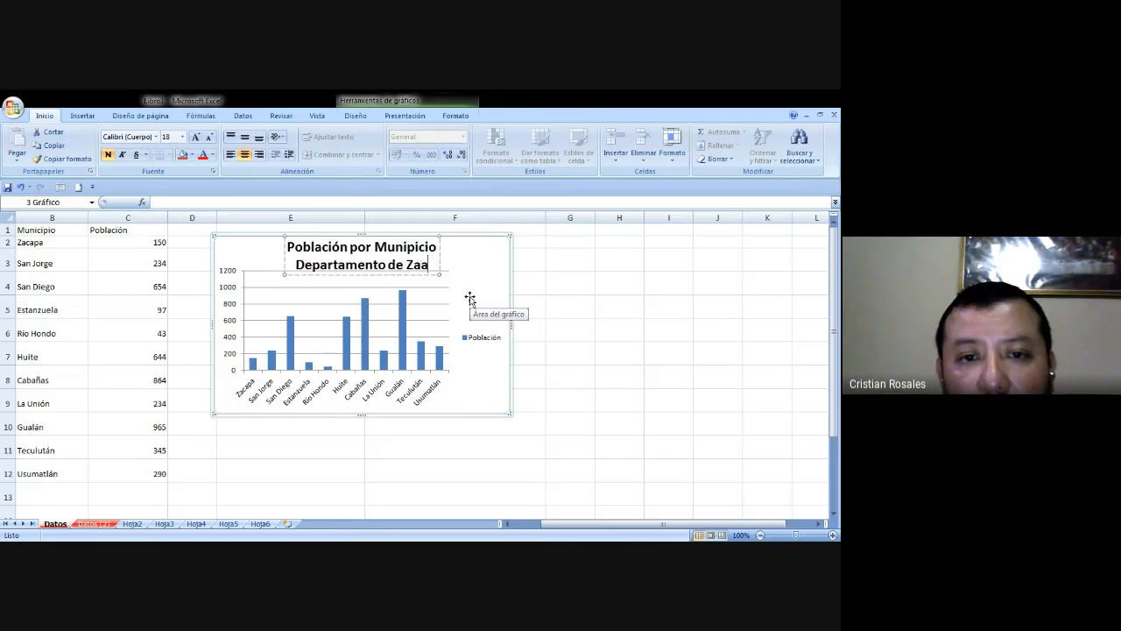
type("pa")
left_click(570, 300)
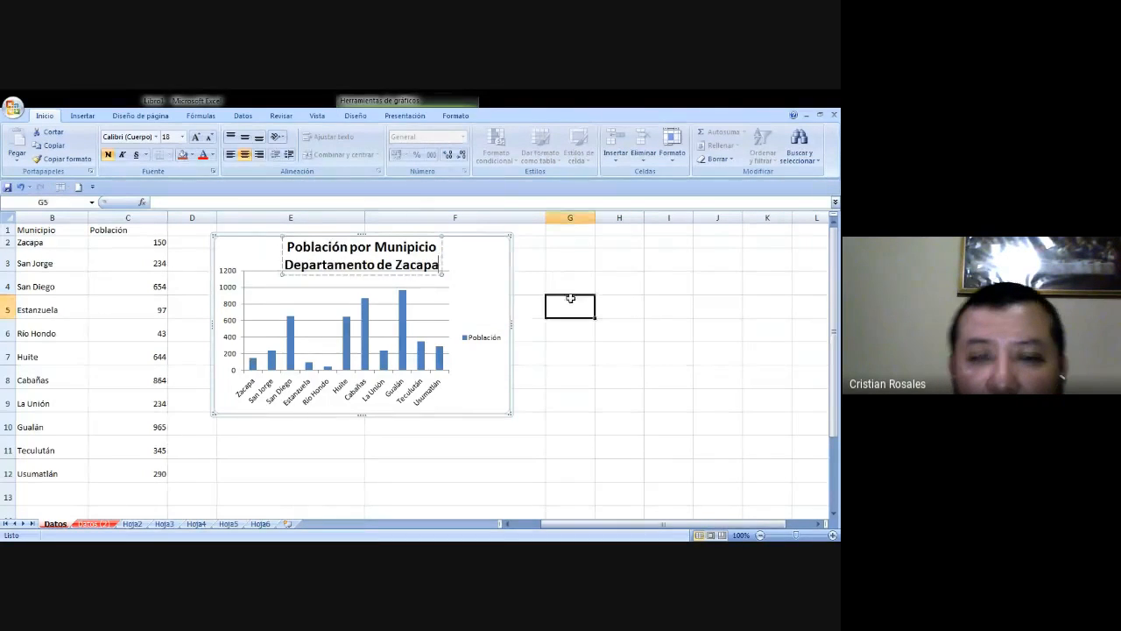
- Resize the chart so it extends into column I and down to row 11
left_click(508, 270)
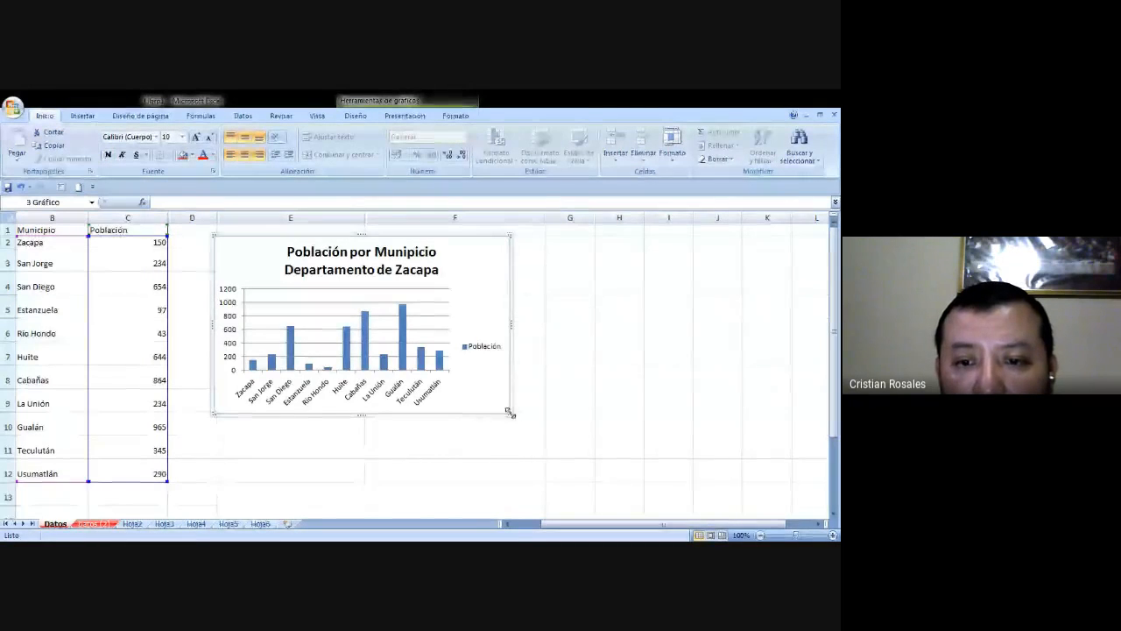
left_click_drag(736, 509, 741, 507)
left_click(764, 331)
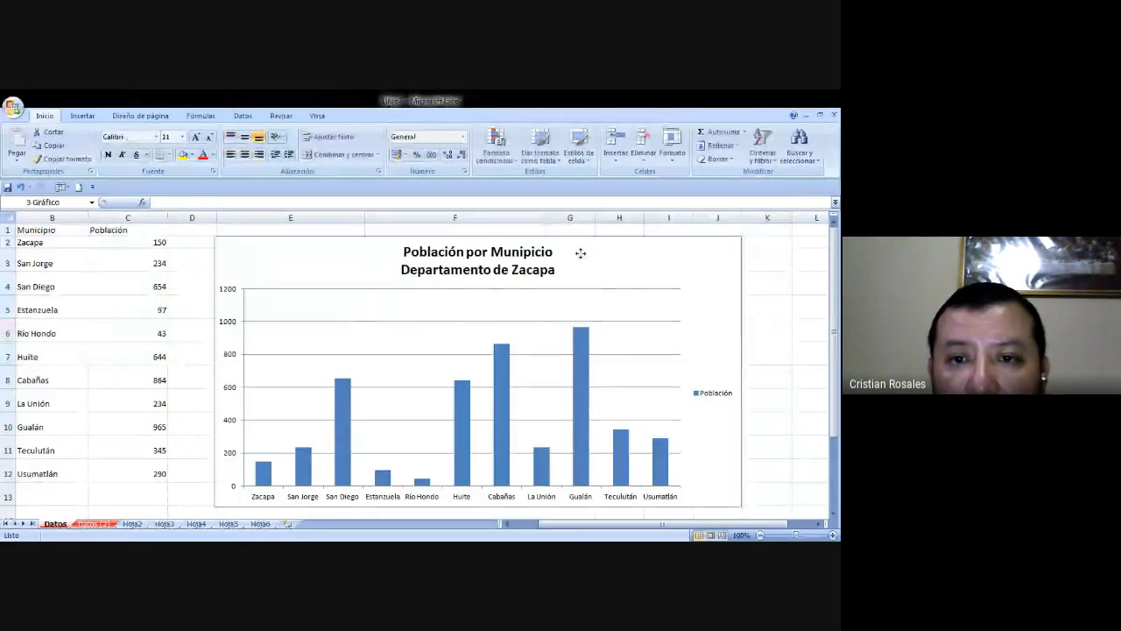
left_click(550, 252)
right_click(540, 248)
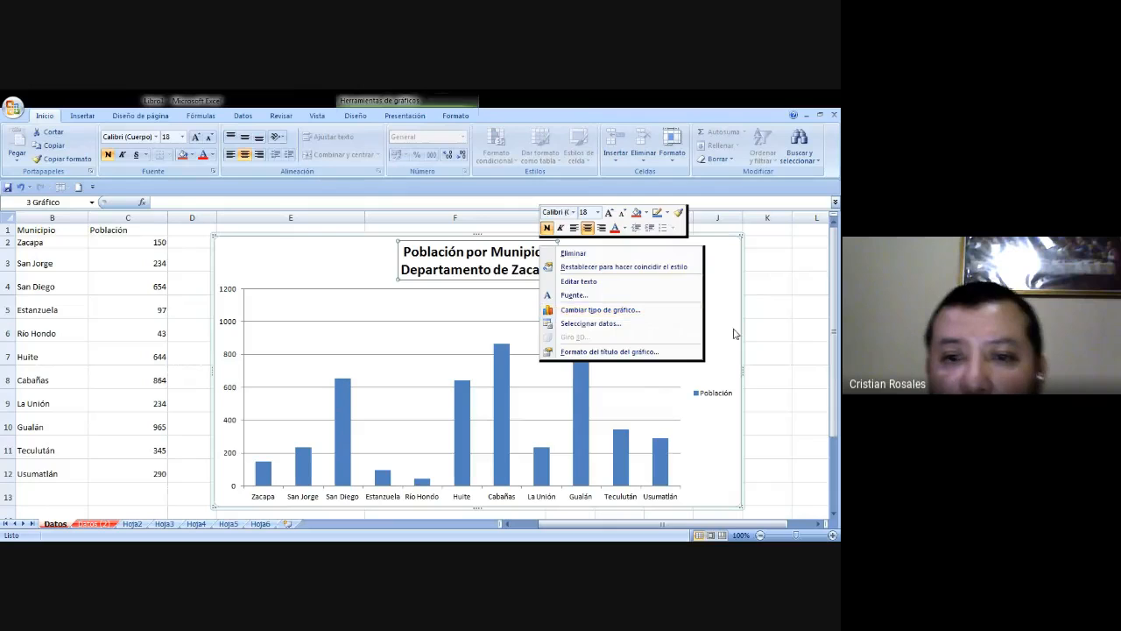
left_click(789, 307)
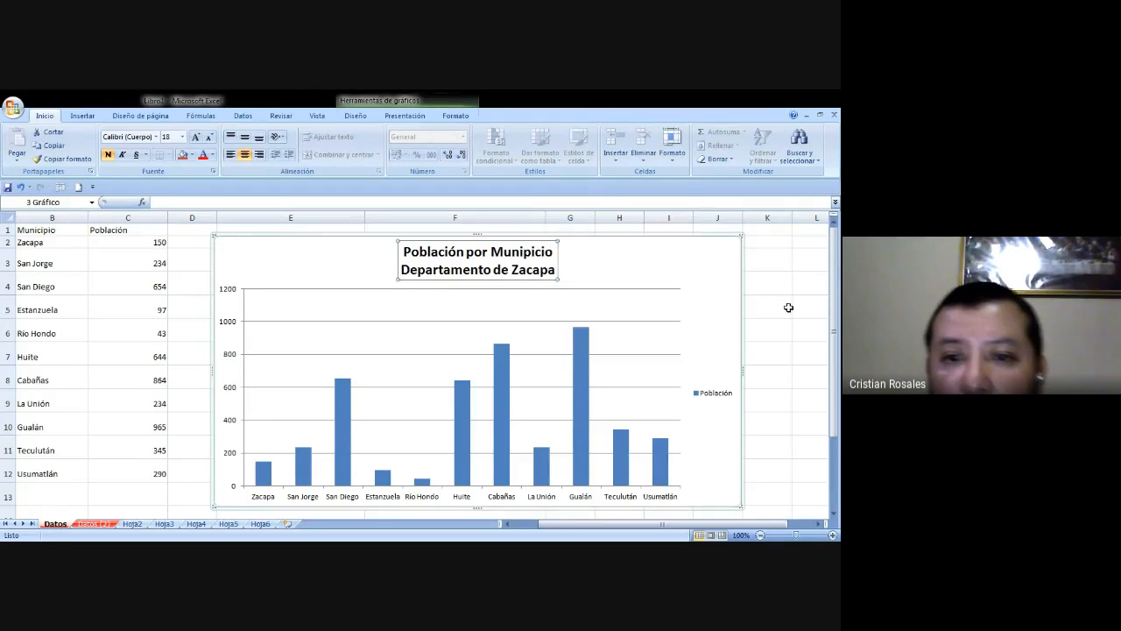
left_click(735, 500)
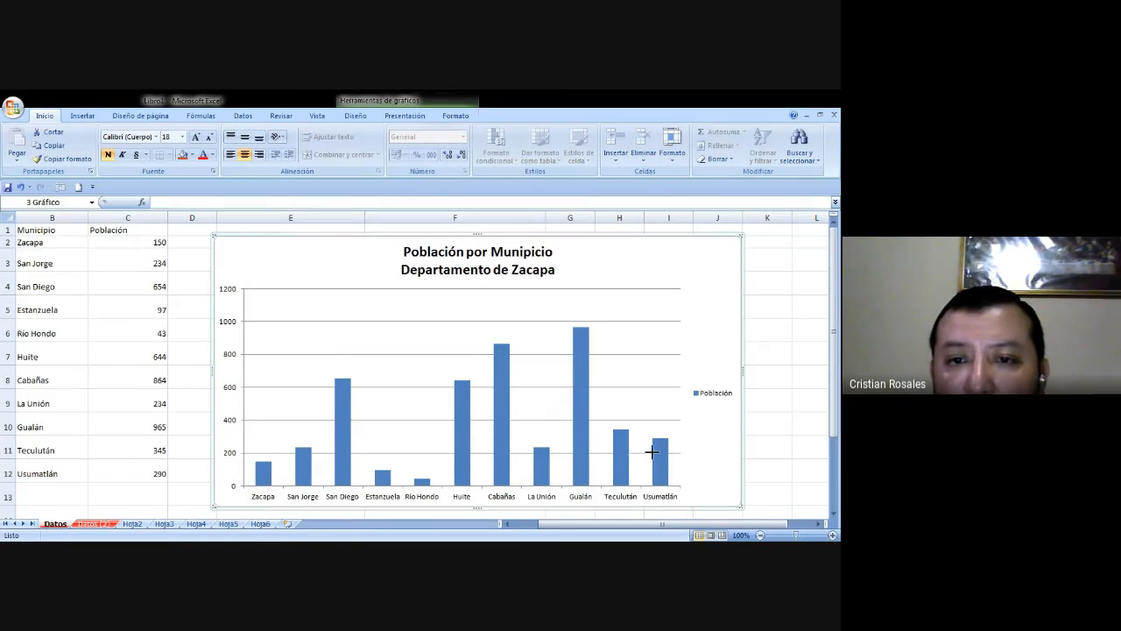
left_click_drag(652, 452, 653, 452)
left_click(767, 378)
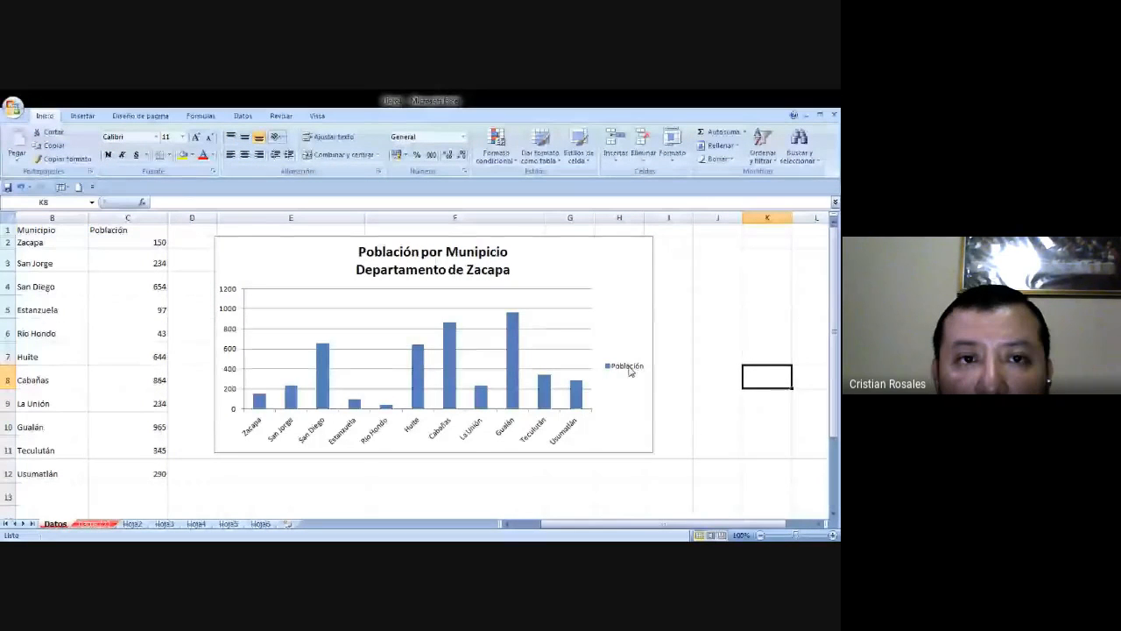
left_click(636, 318)
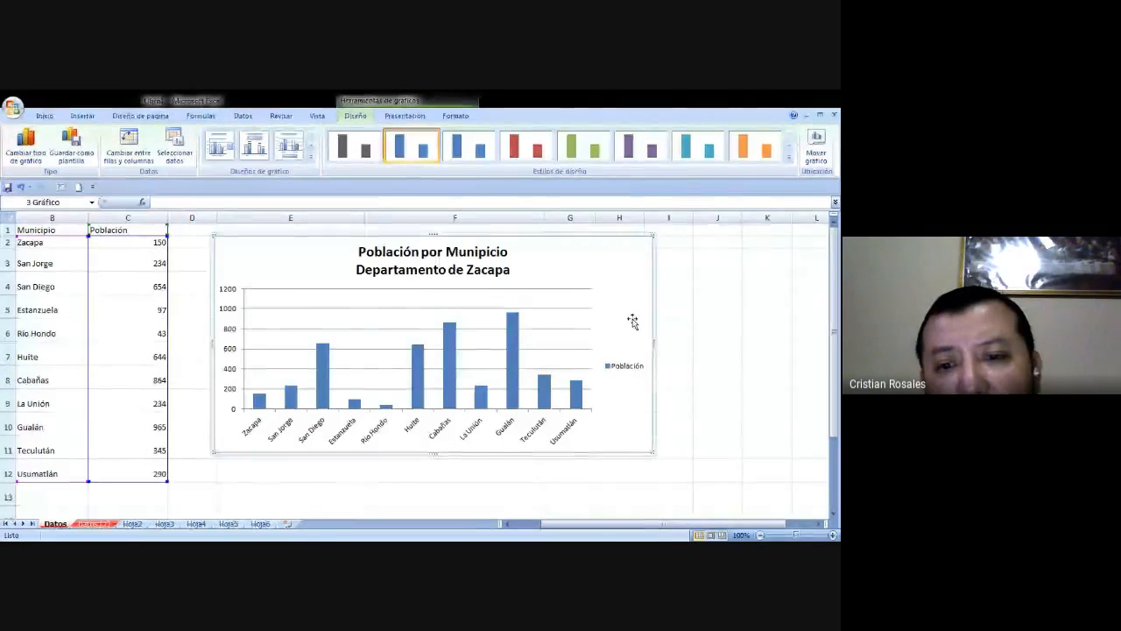
left_click(701, 283)
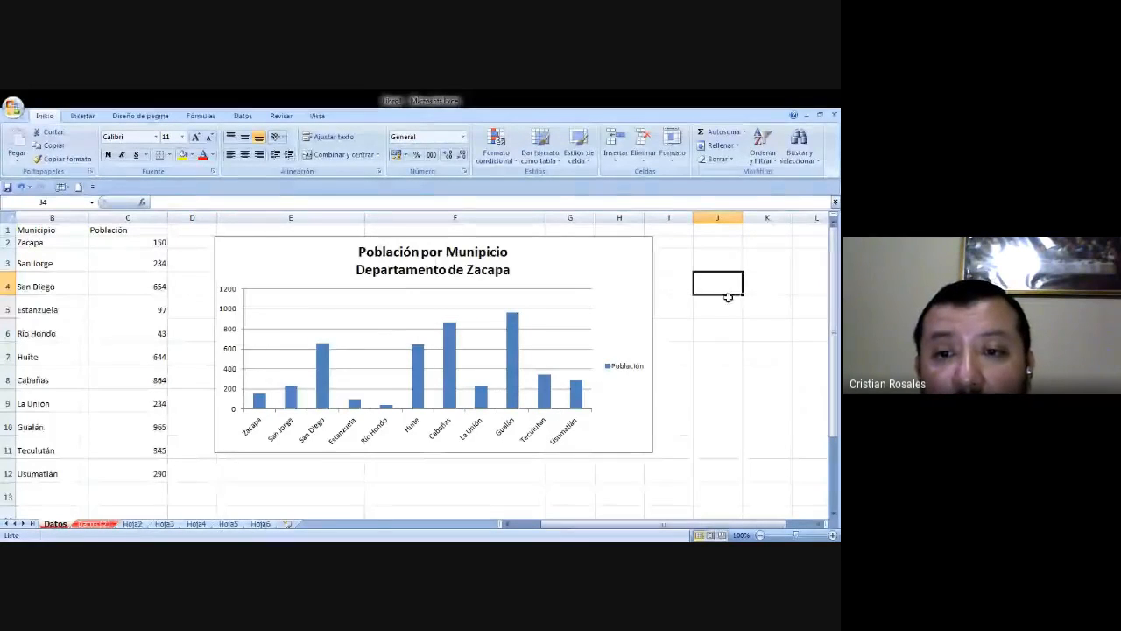
left_click(710, 331)
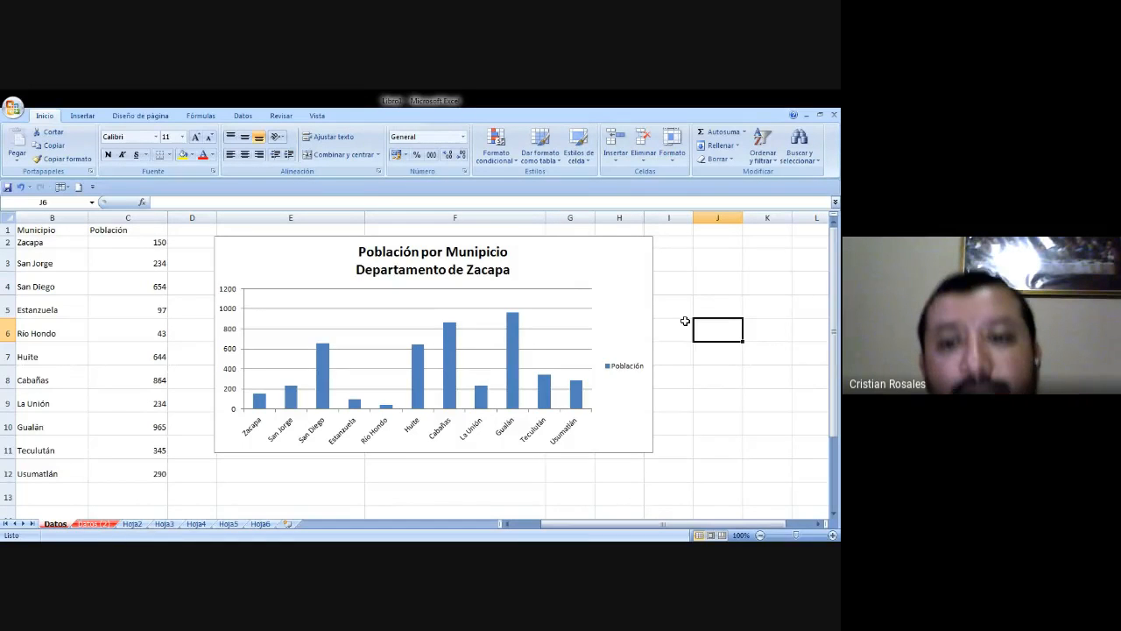
- Try the chart layouts with the legend beside, above and below the columns, ending with the one showing data labels and no title
left_click(628, 277)
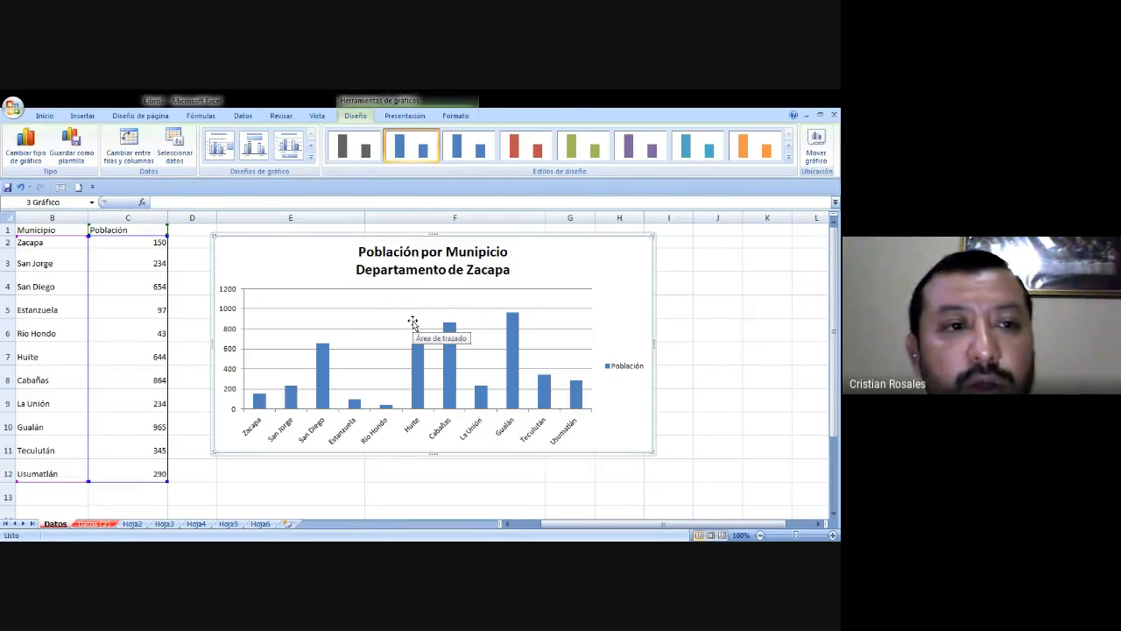
left_click(72, 149)
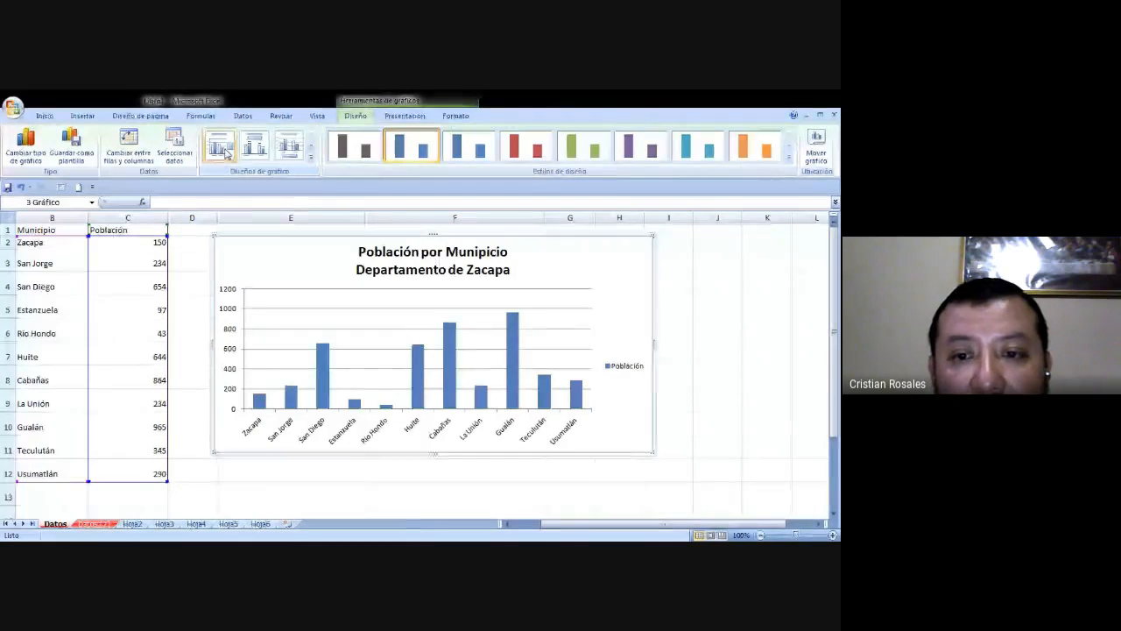
left_click(626, 373)
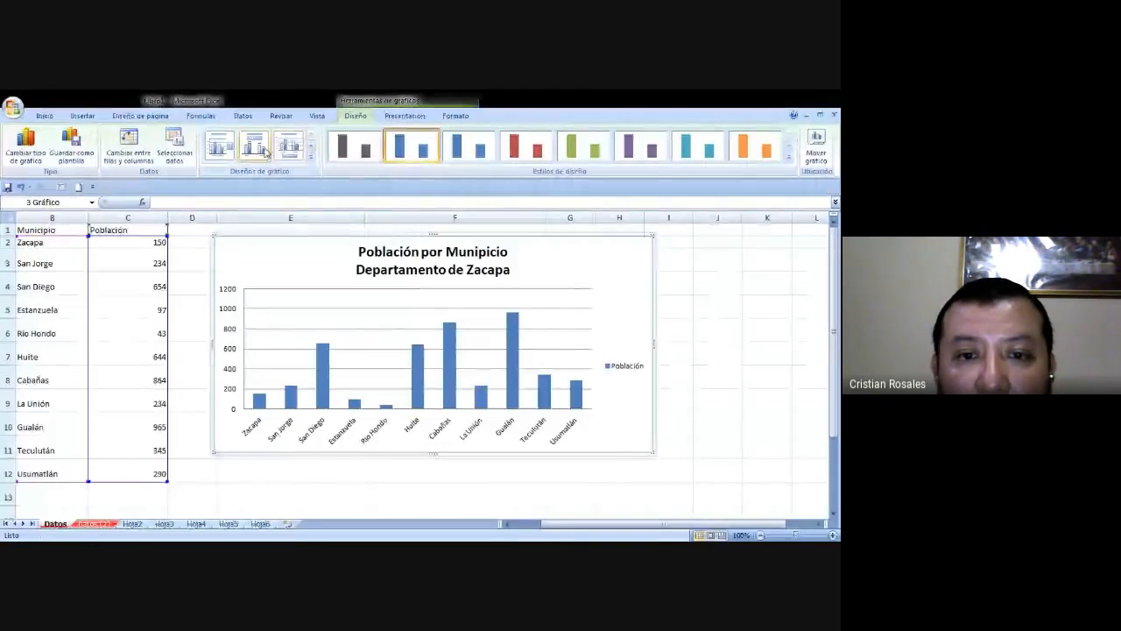
left_click(261, 149)
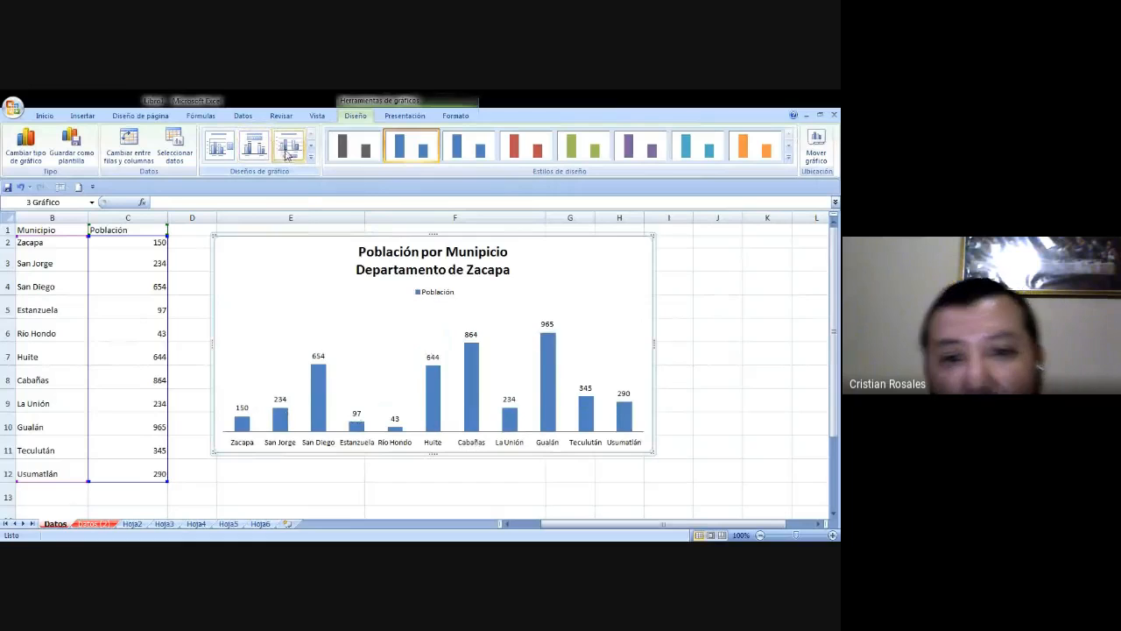
left_click(226, 149)
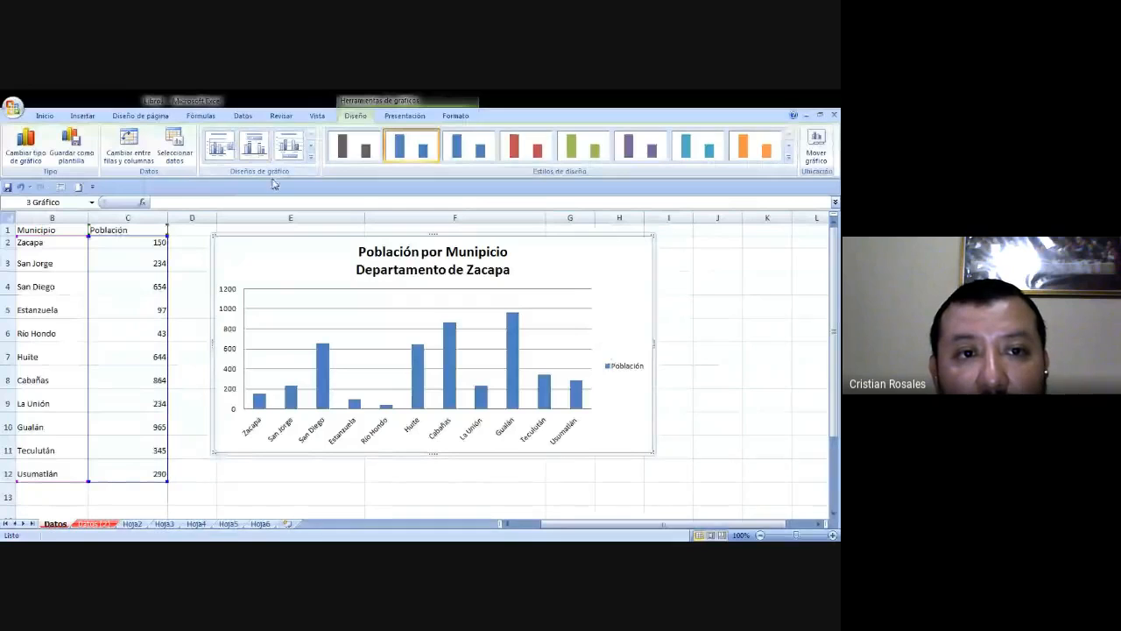
left_click(254, 147)
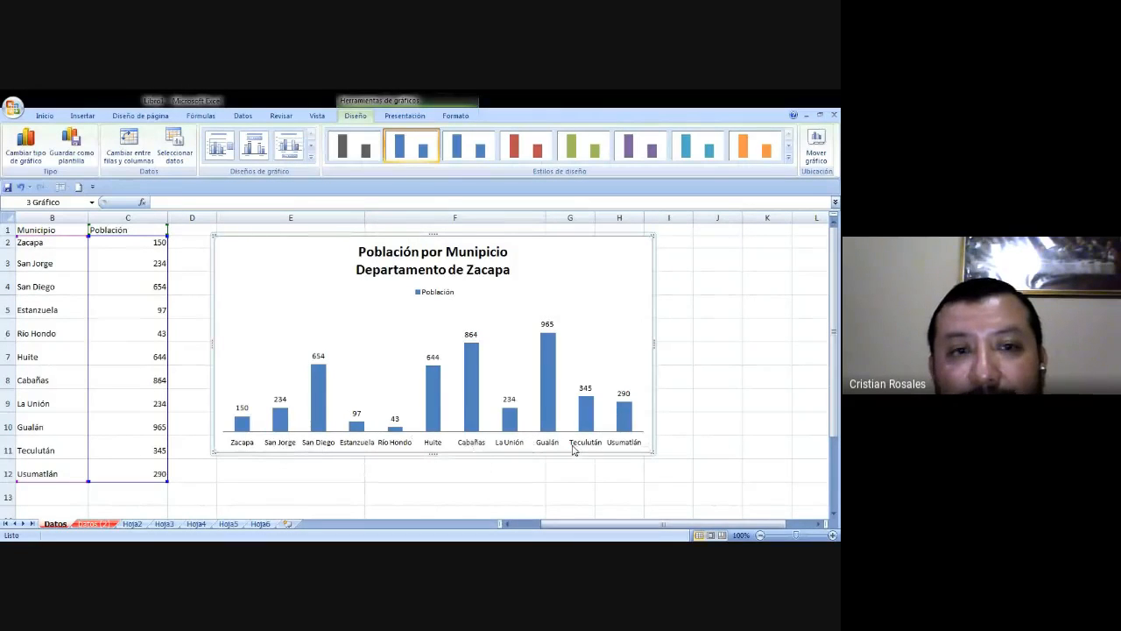
left_click(292, 146)
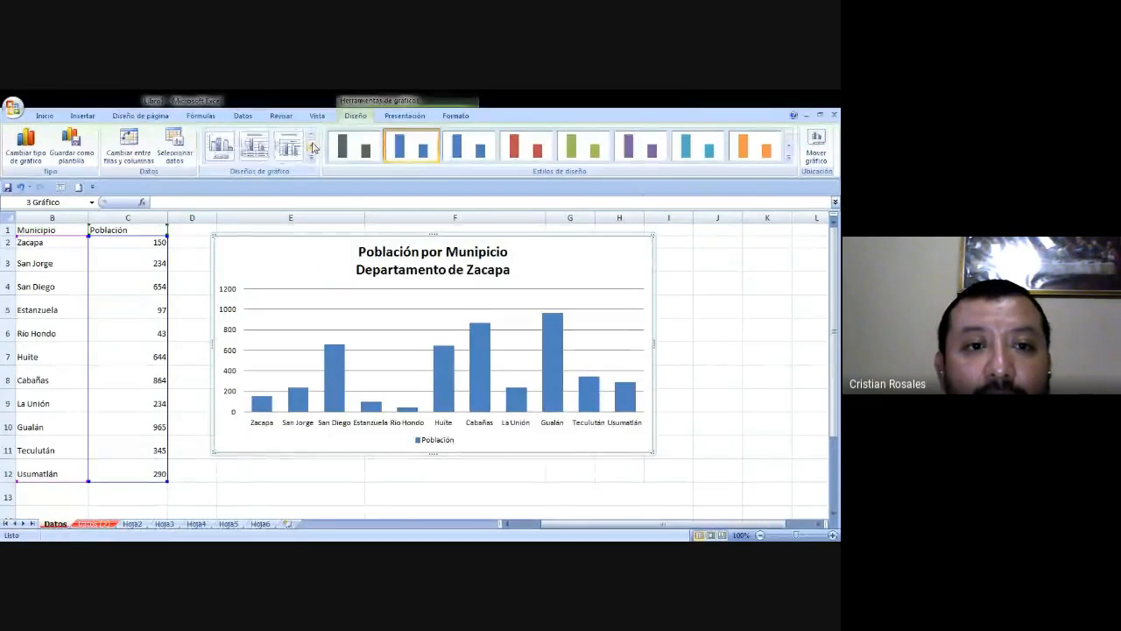
left_click(222, 146)
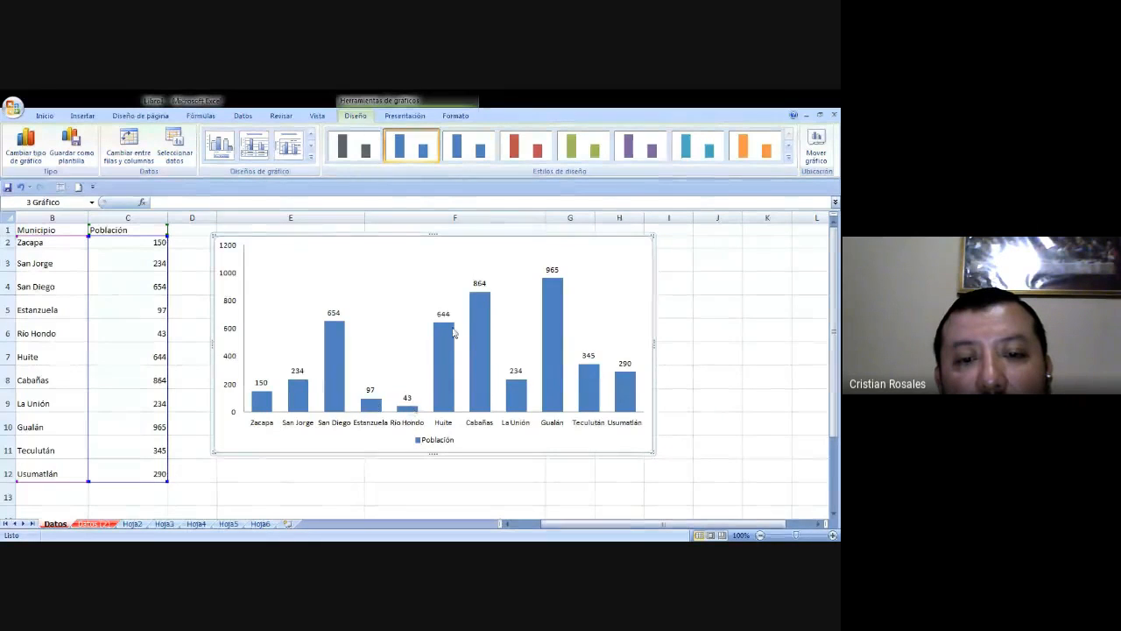
mouse_move(636, 393)
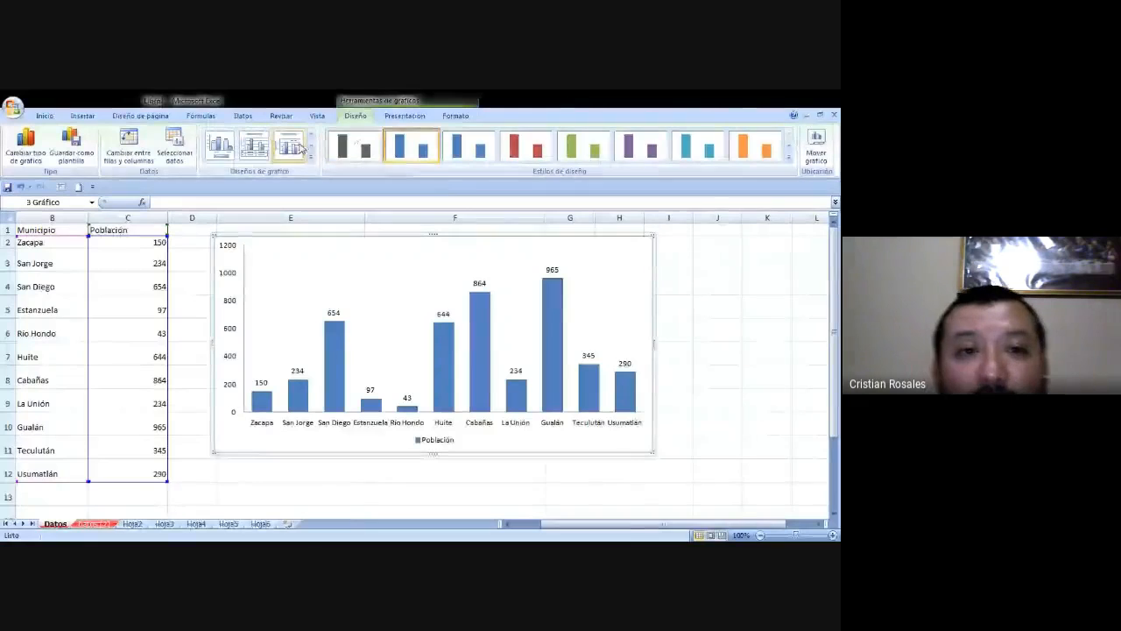
- Apply the chart layout that has a title, a vertical axis title and a data table below the columns
left_click(311, 138)
left_click(312, 136)
left_click(312, 137)
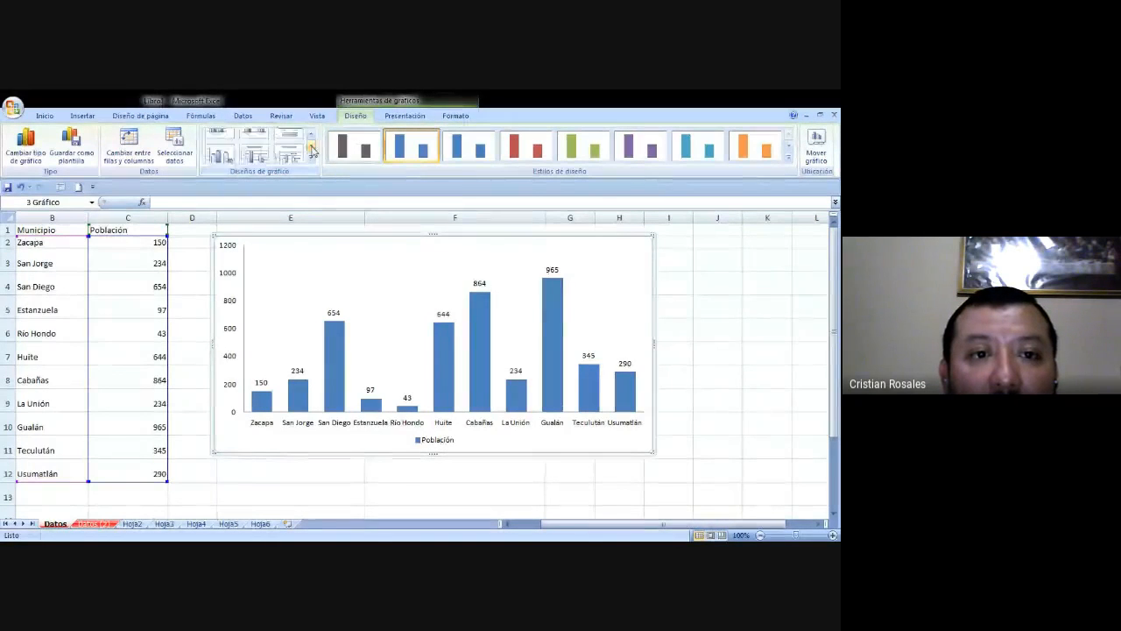
left_click(250, 153)
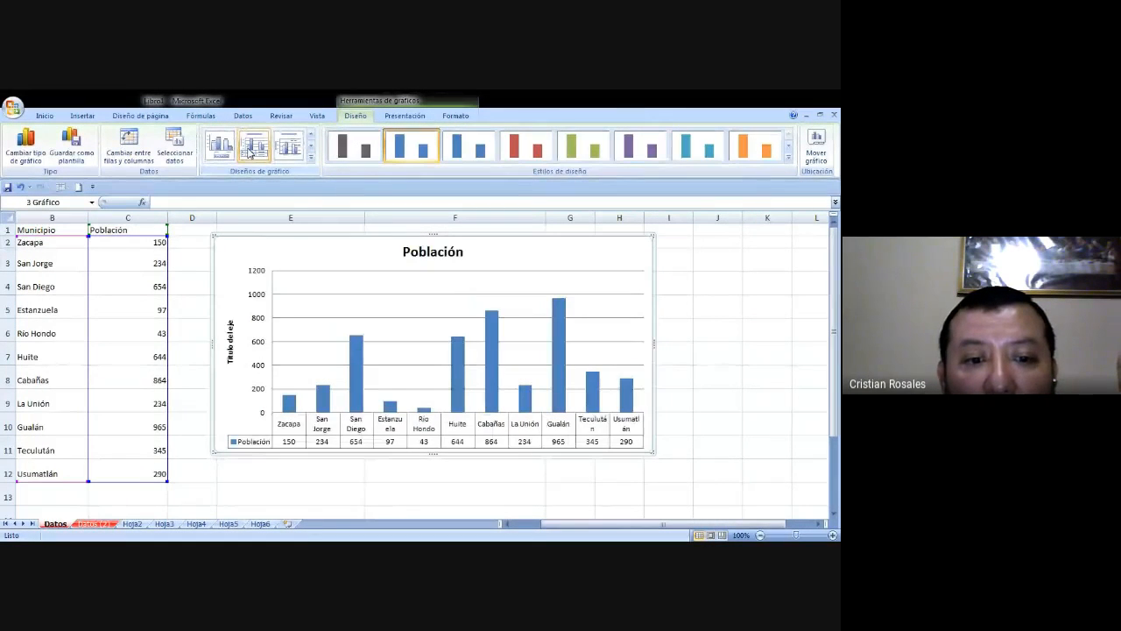
- Try the remaining column chart layouts in turn, including axis titles, touching columns and data labels, ending with the untitled one with a legend beside the columns
left_click(299, 153)
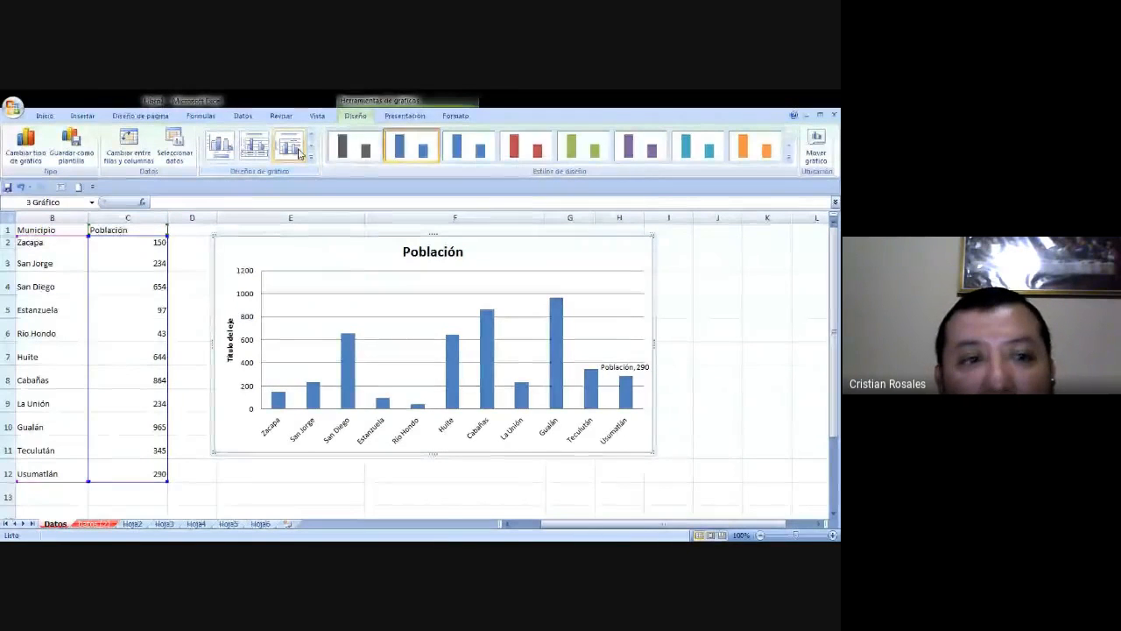
left_click(311, 147)
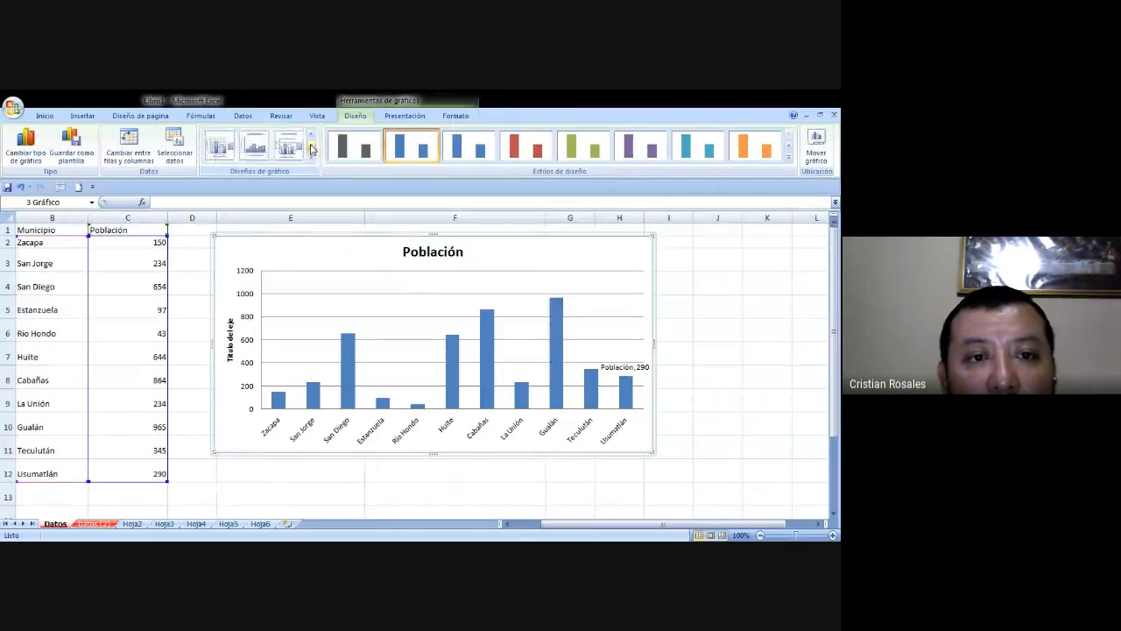
left_click(221, 147)
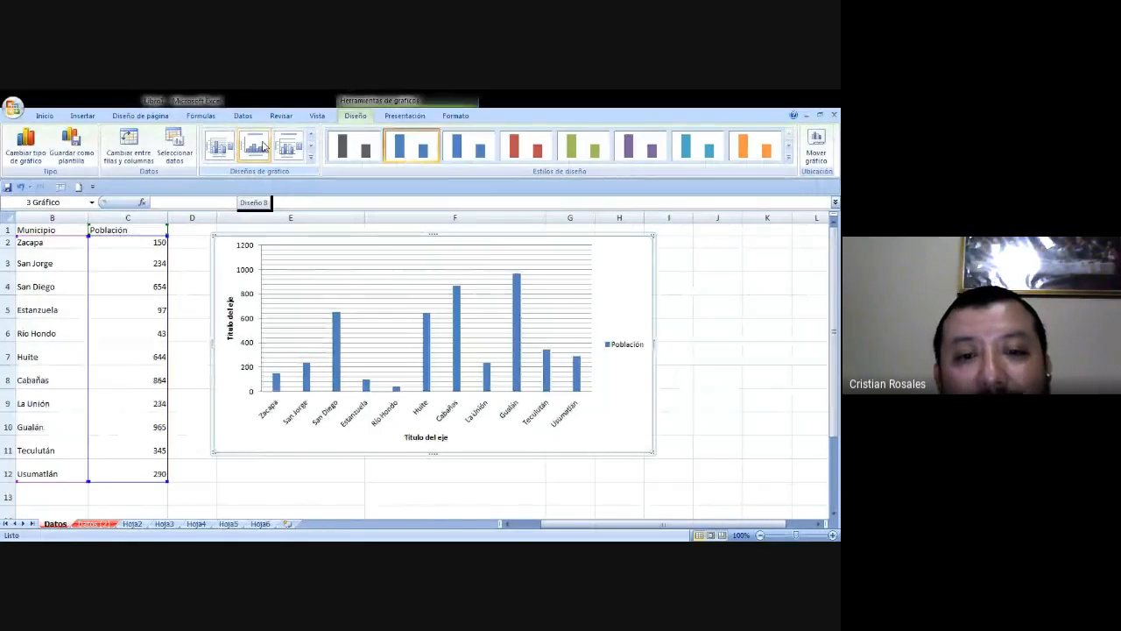
left_click(262, 146)
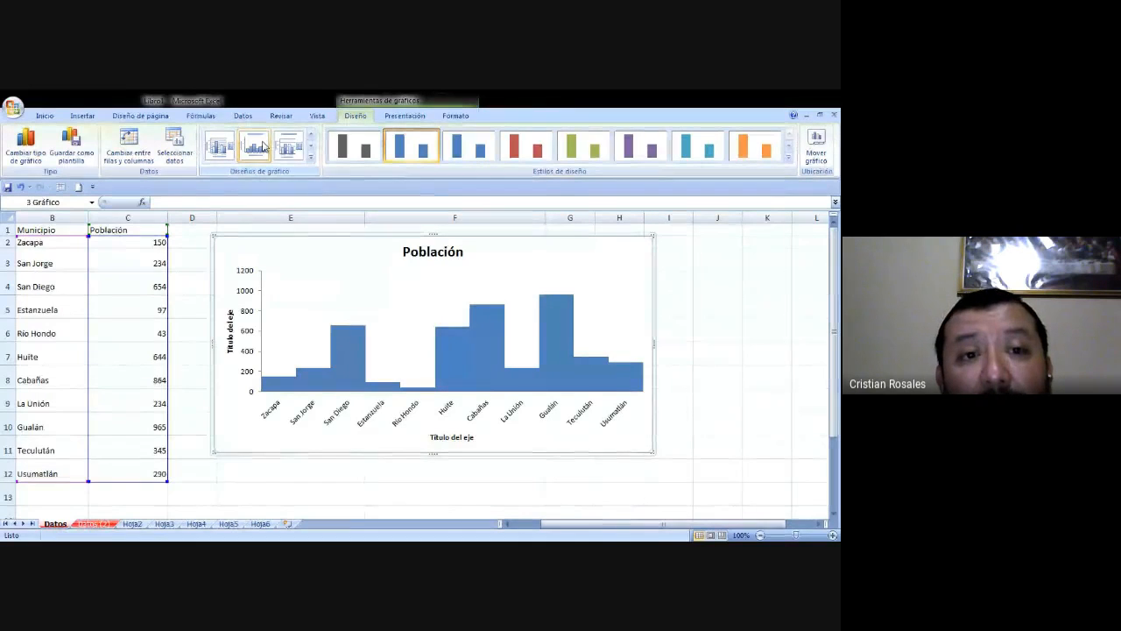
left_click(295, 150)
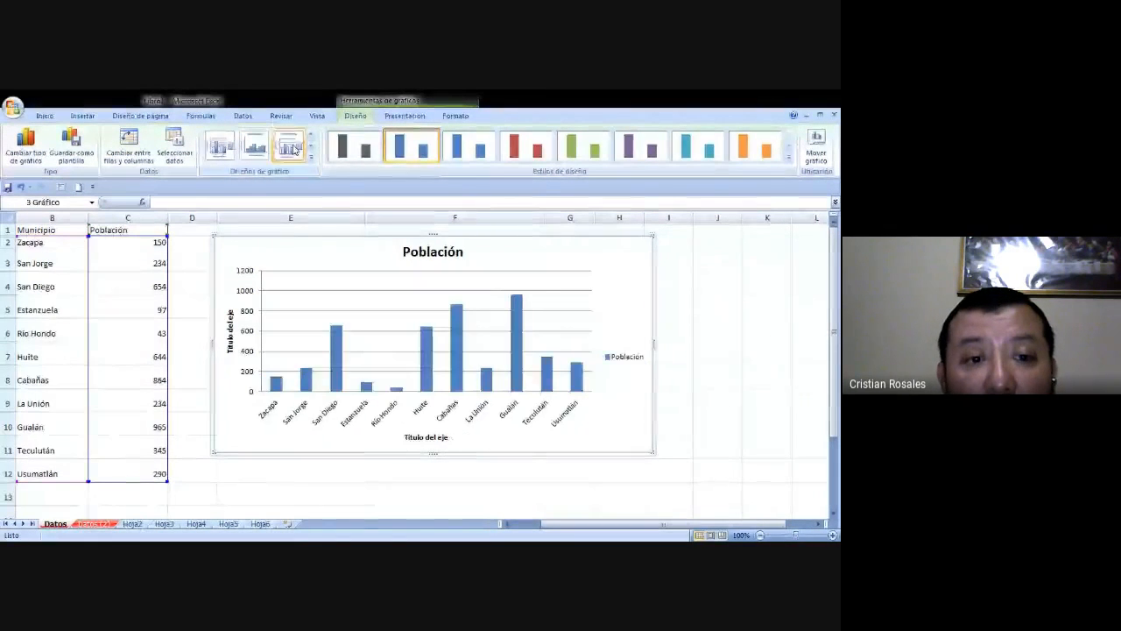
scroll(298, 152, "down", 2)
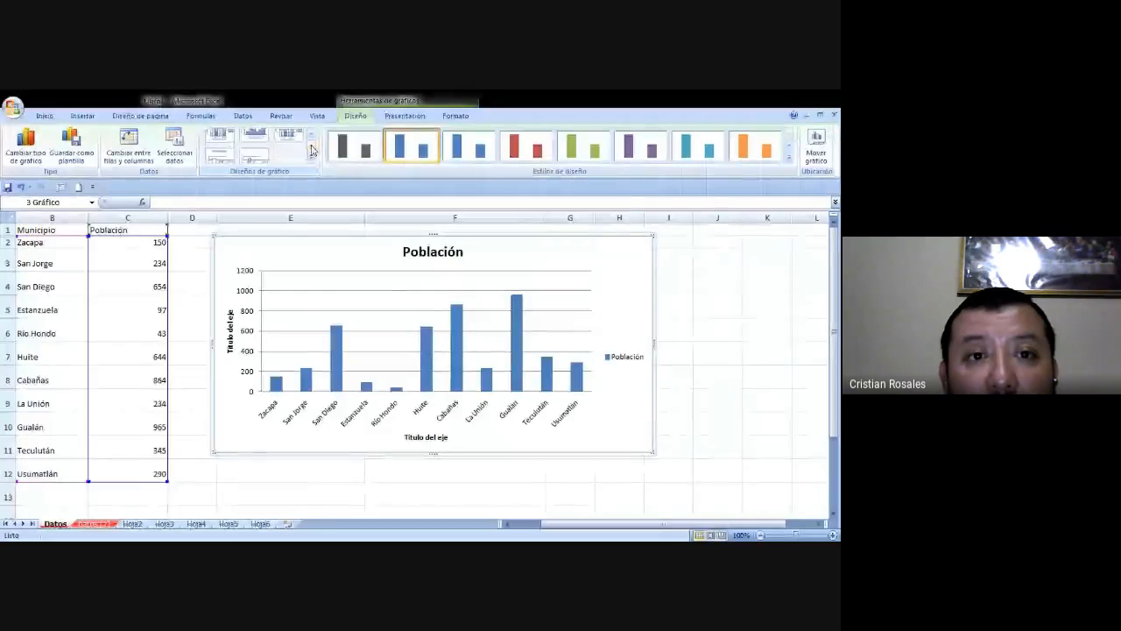
left_click(229, 149)
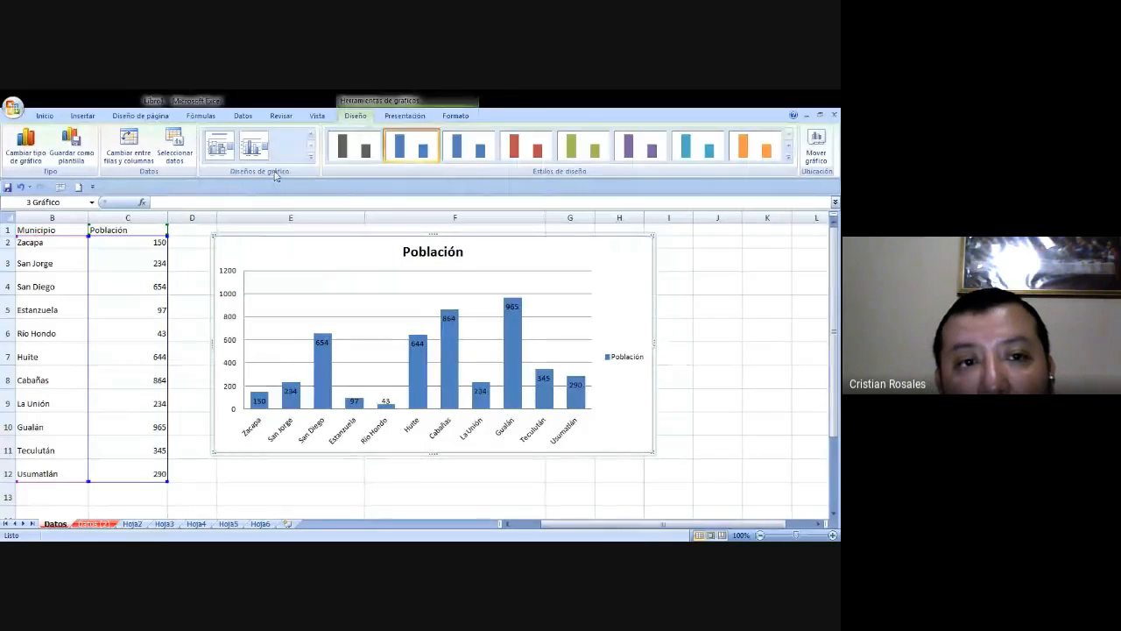
left_click(252, 147)
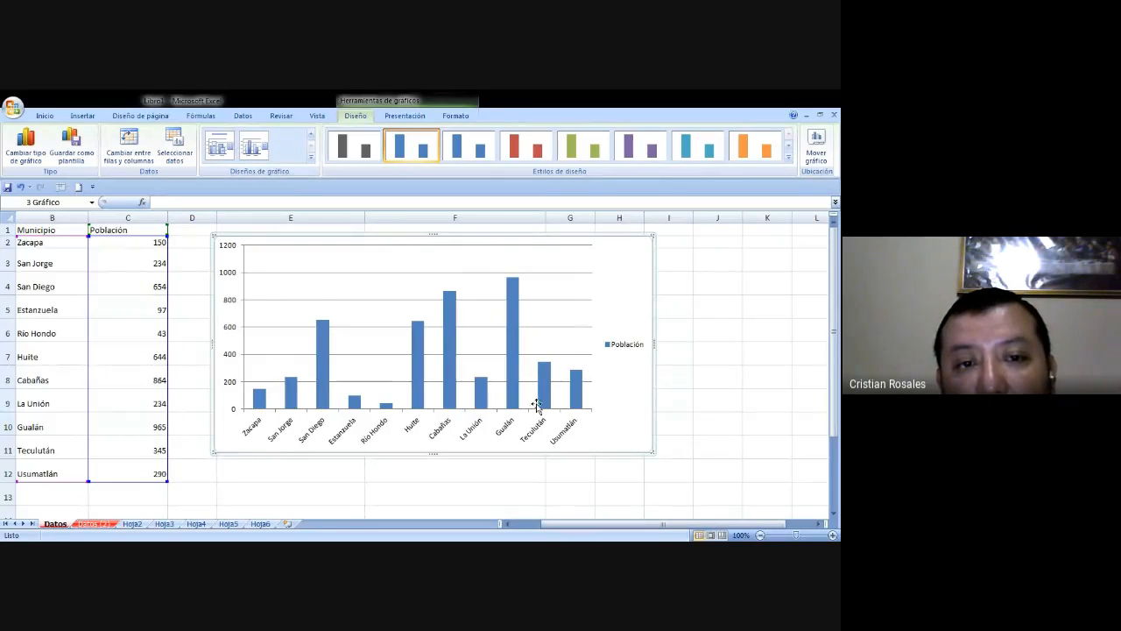
- Apply the chart layout with a title above the columns and a legend beside them, without axis titles or data labels
left_click(311, 135)
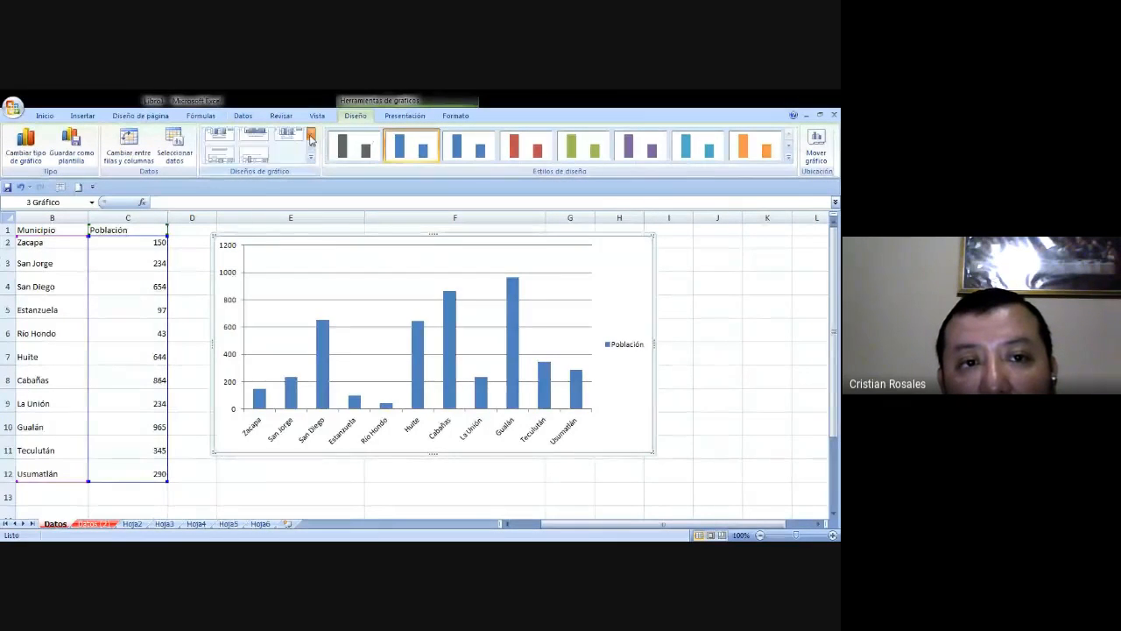
left_click(311, 135)
left_click(229, 150)
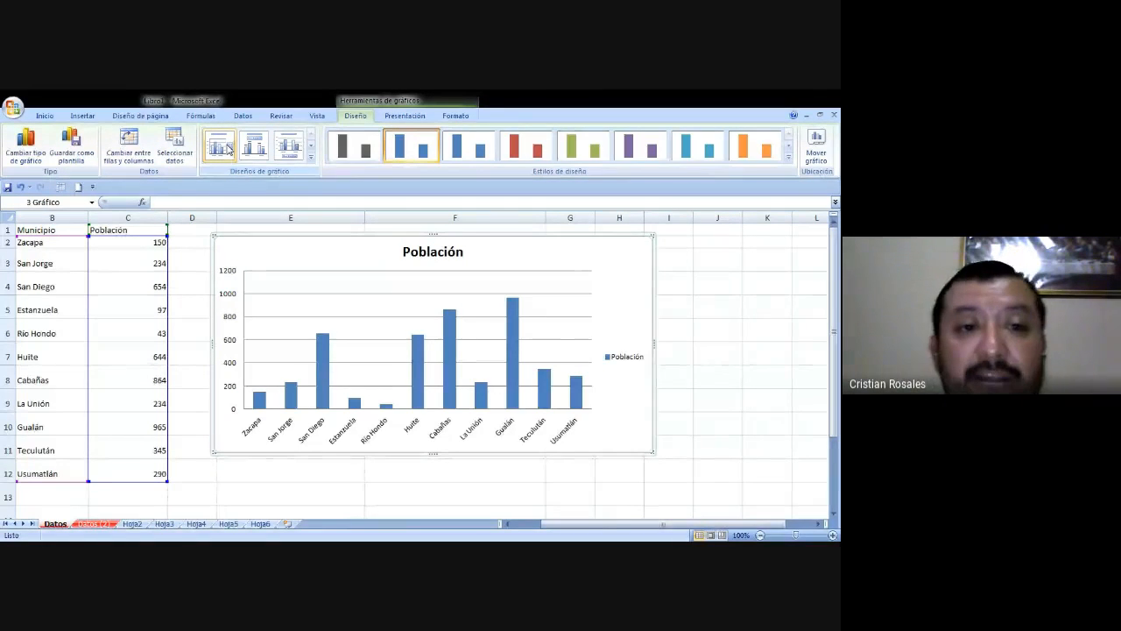
left_click(313, 136)
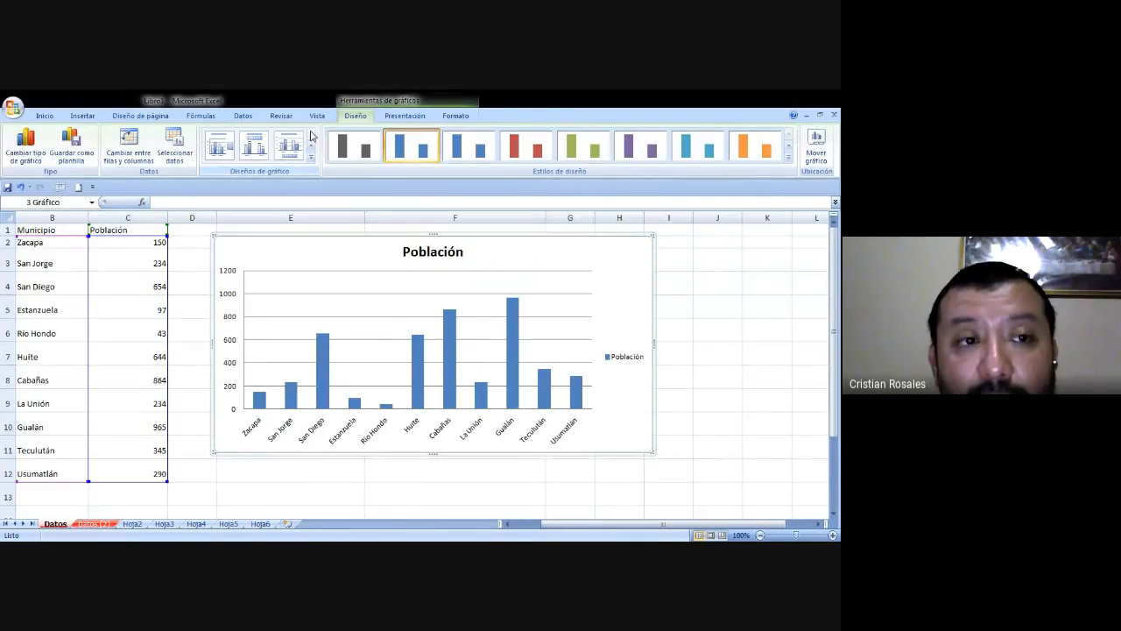
- Move the population chart away from the table so it starts in column F, clear of the repositioned chart type dialog
left_click(27, 143)
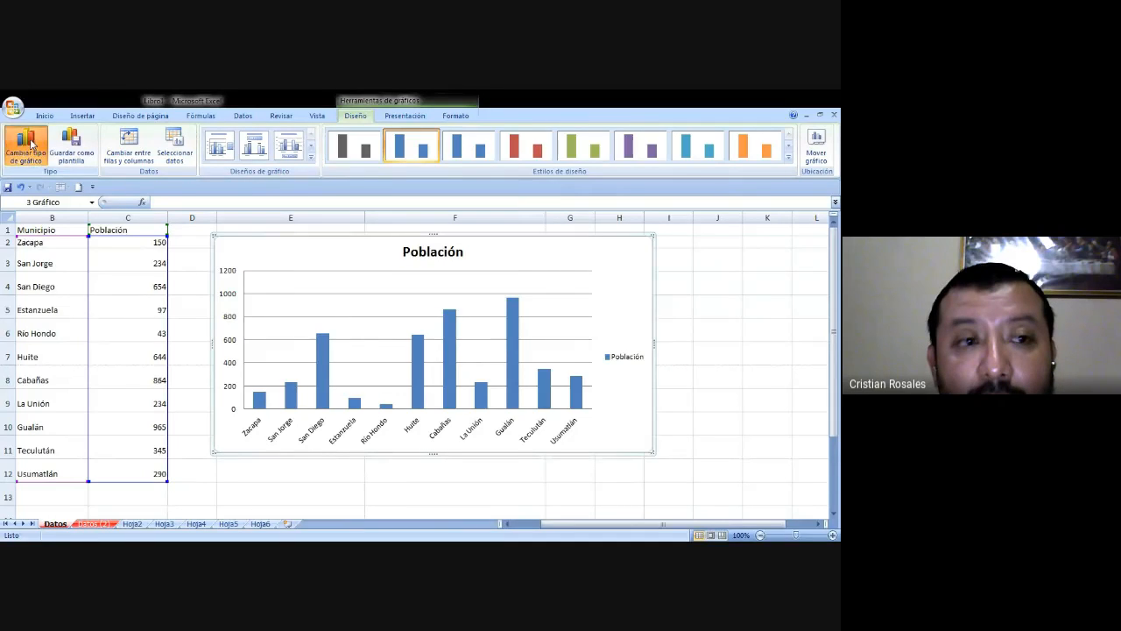
left_click_drag(373, 210, 317, 180)
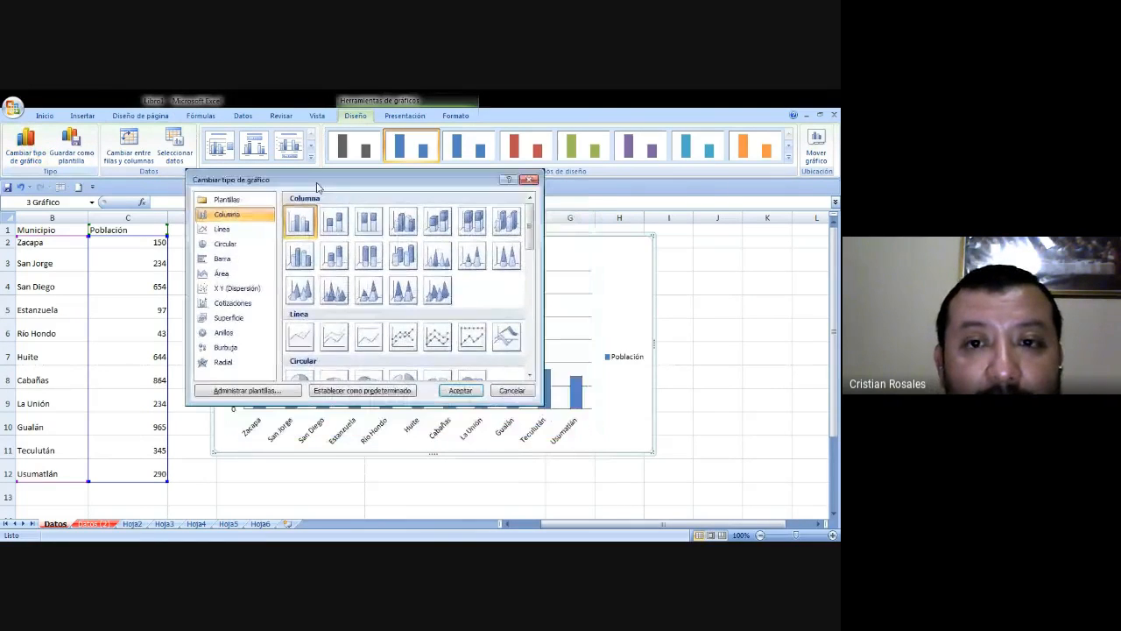
left_click(529, 179)
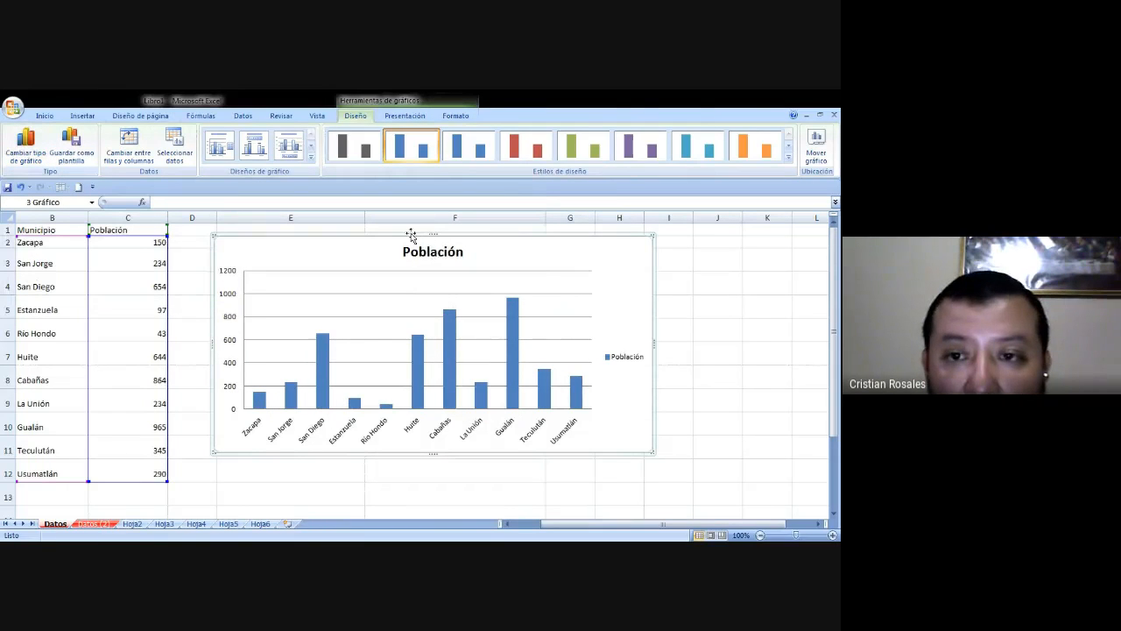
left_click_drag(548, 232, 548, 233)
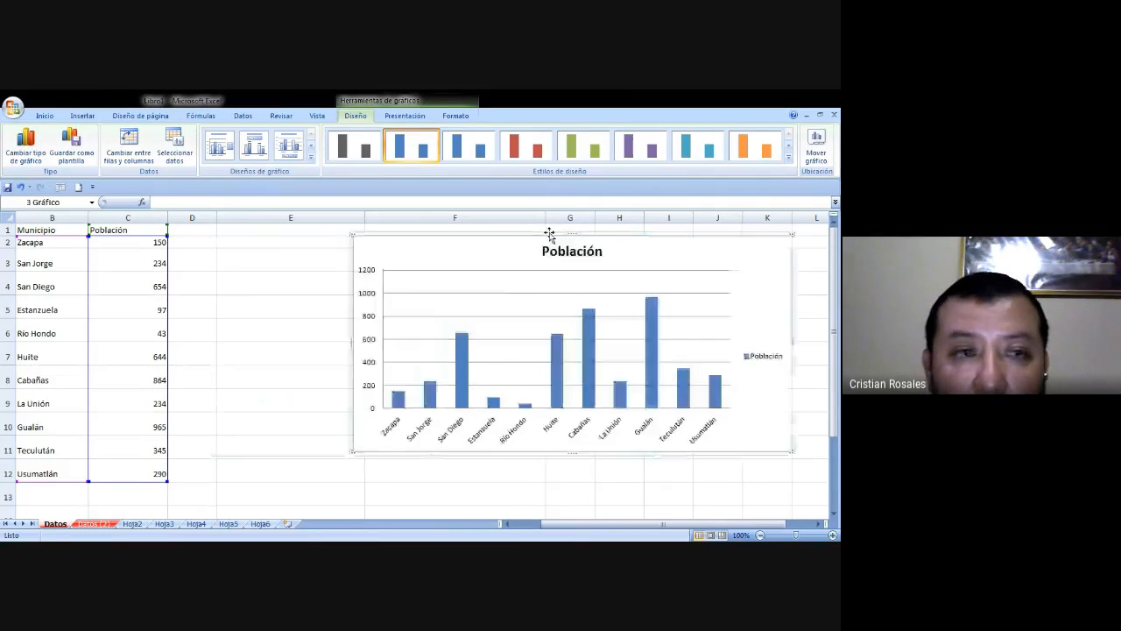
left_click(24, 142)
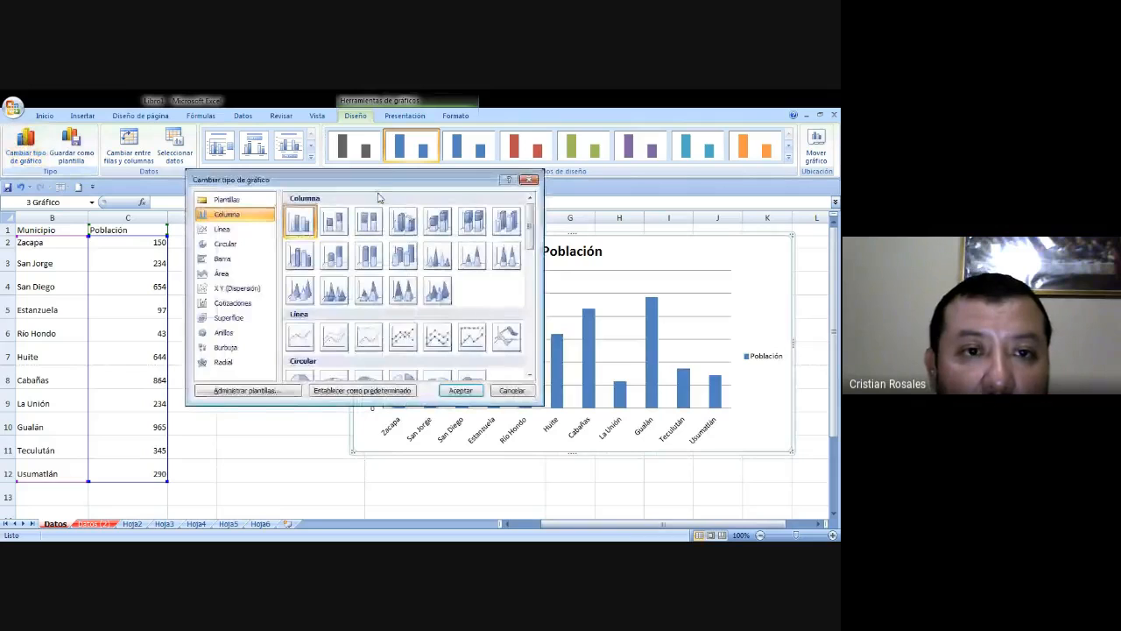
left_click_drag(381, 186, 209, 152)
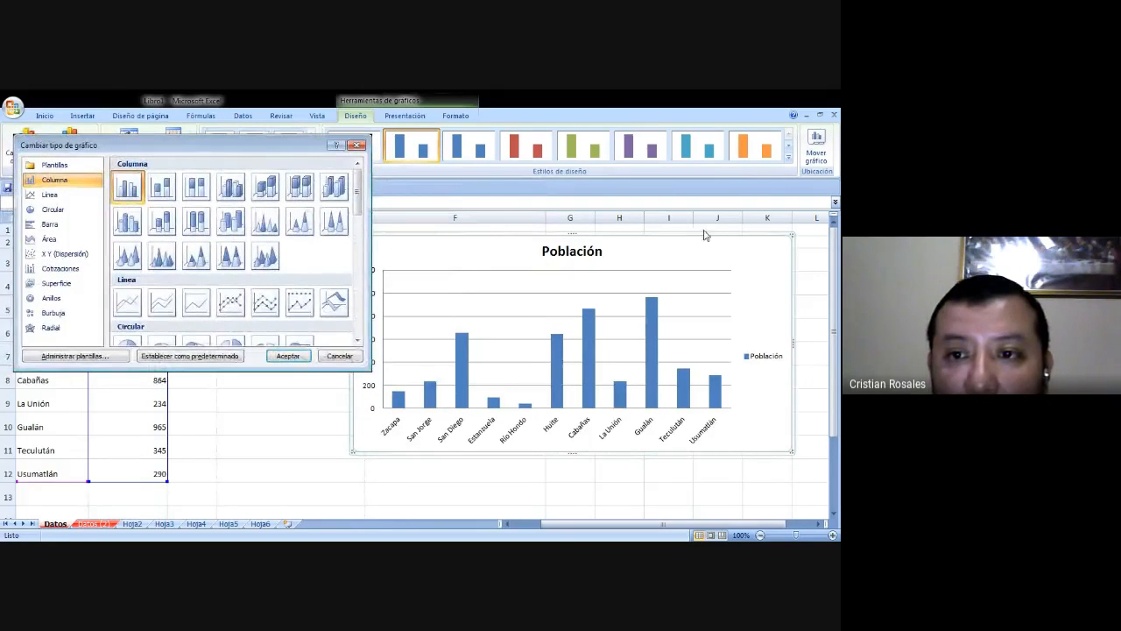
left_click(355, 144)
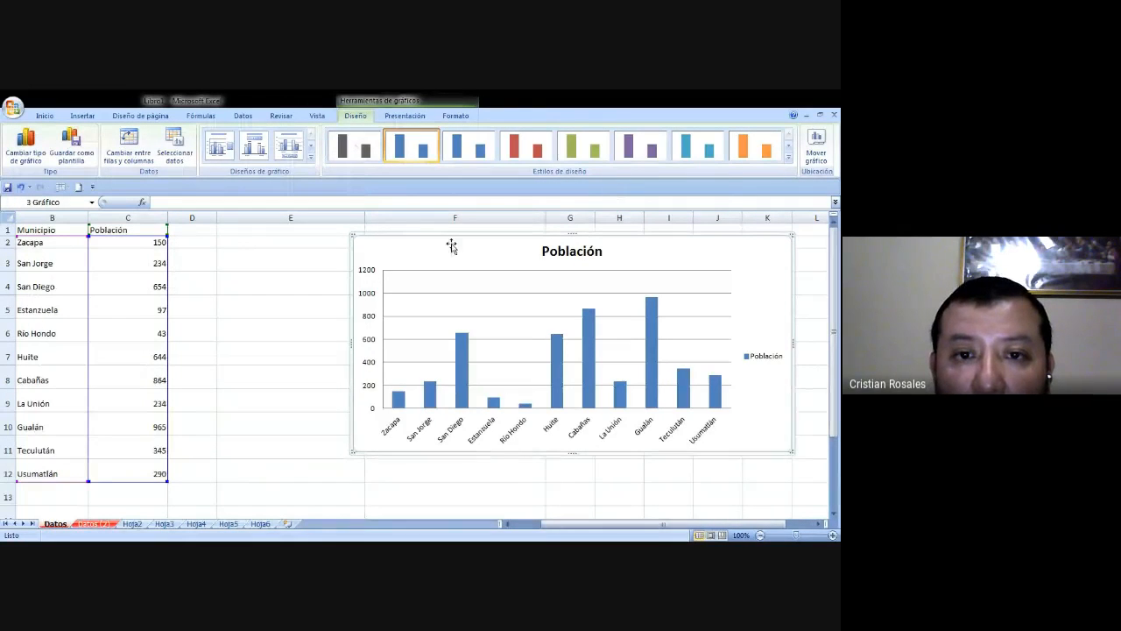
left_click_drag(469, 236, 487, 238)
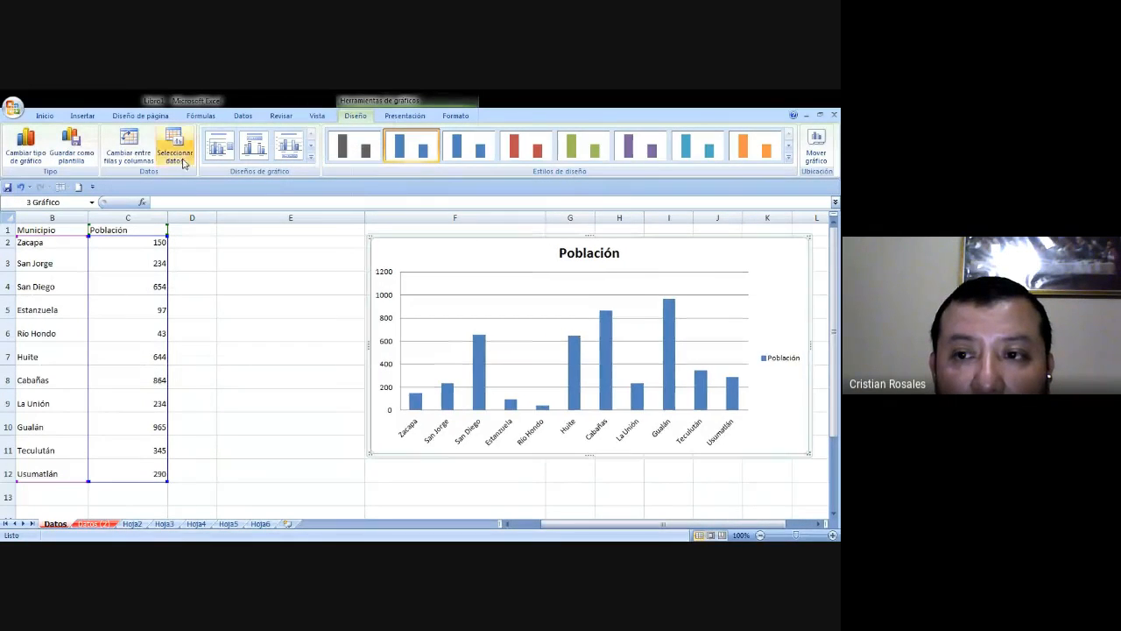
- Change the population chart's type to the 3-D cone column chart
left_click(25, 145)
mouse_move(245, 150)
left_mouse_down()
mouse_move(220, 158)
mouse_move(230, 156)
left_mouse_up()
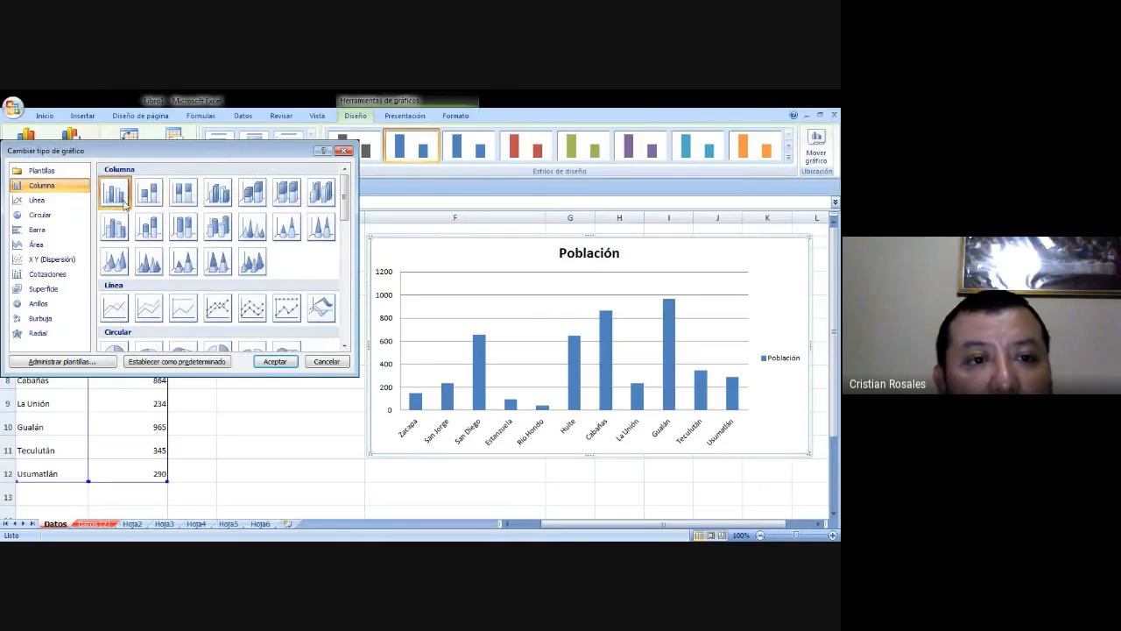
left_click(186, 204)
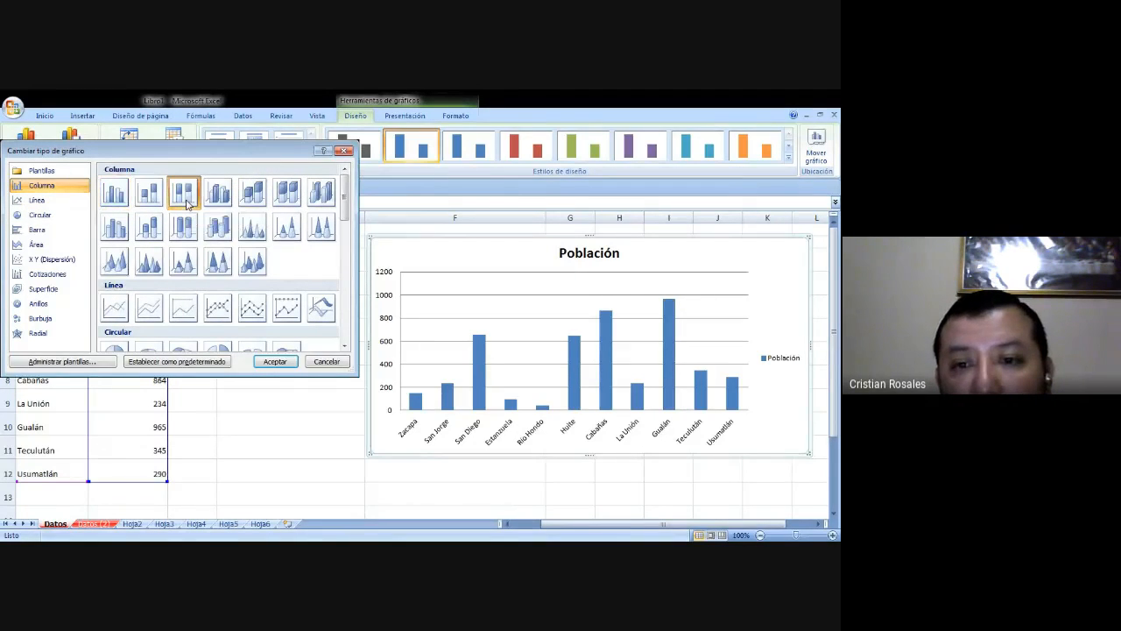
left_click(223, 195)
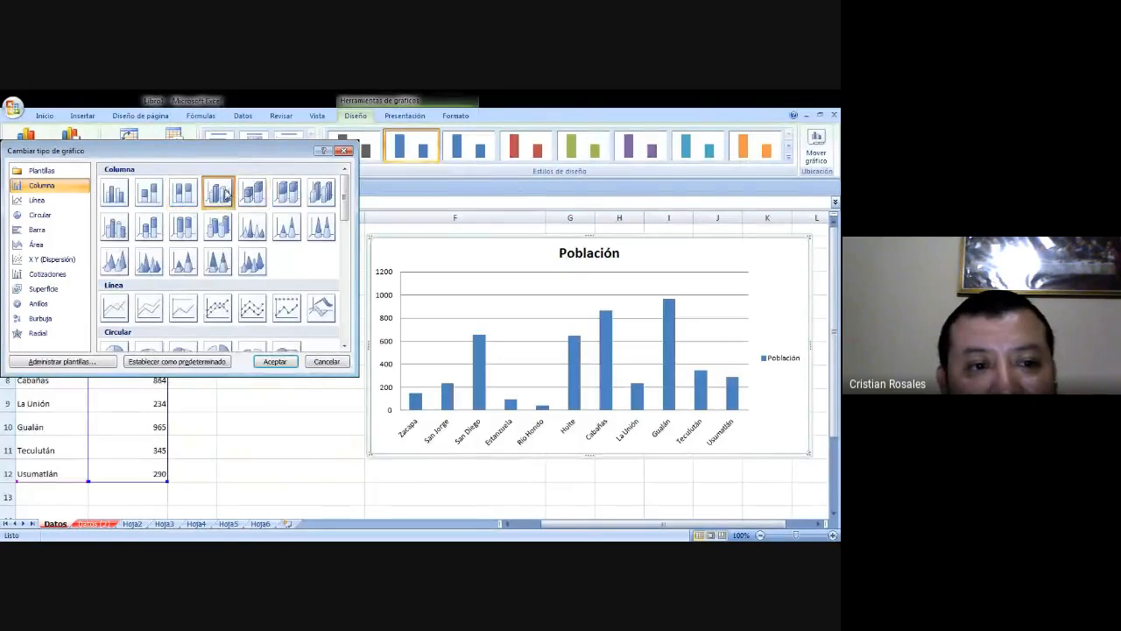
left_click(118, 267)
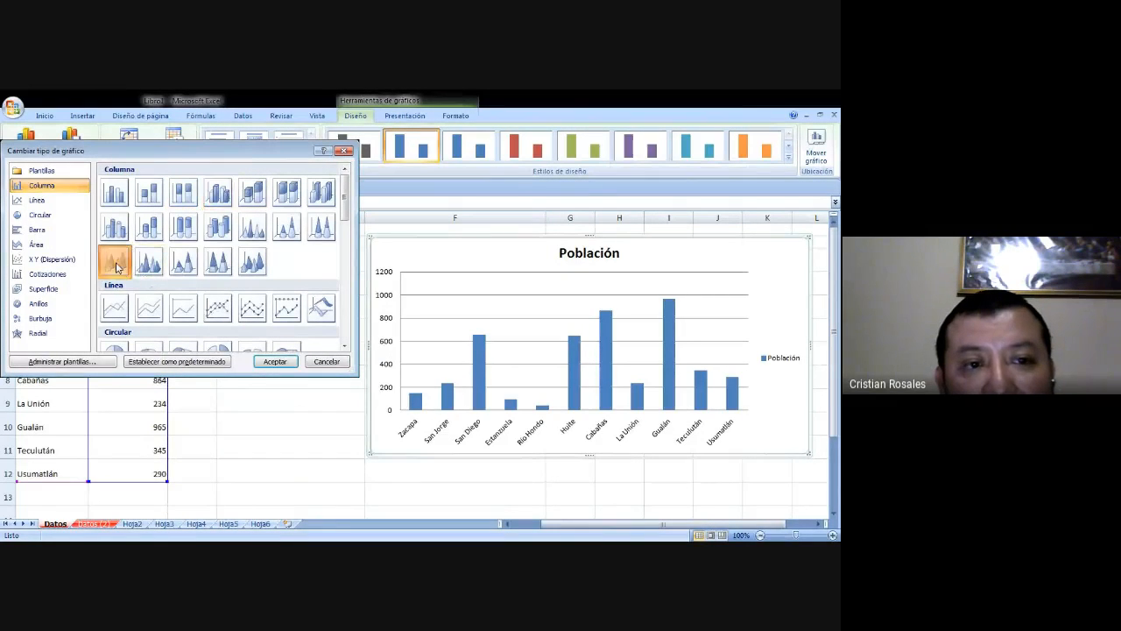
left_click(275, 362)
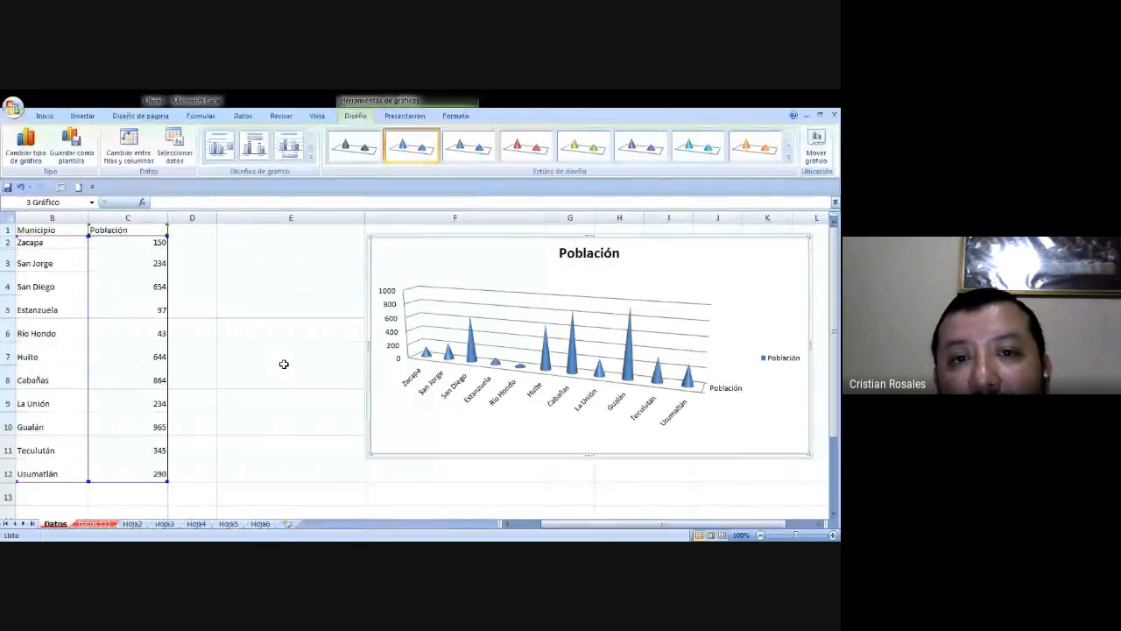
- Try the red, green, purple, turquoise, orange and grey styles on the cone chart, ending with the original blue style
left_click(462, 149)
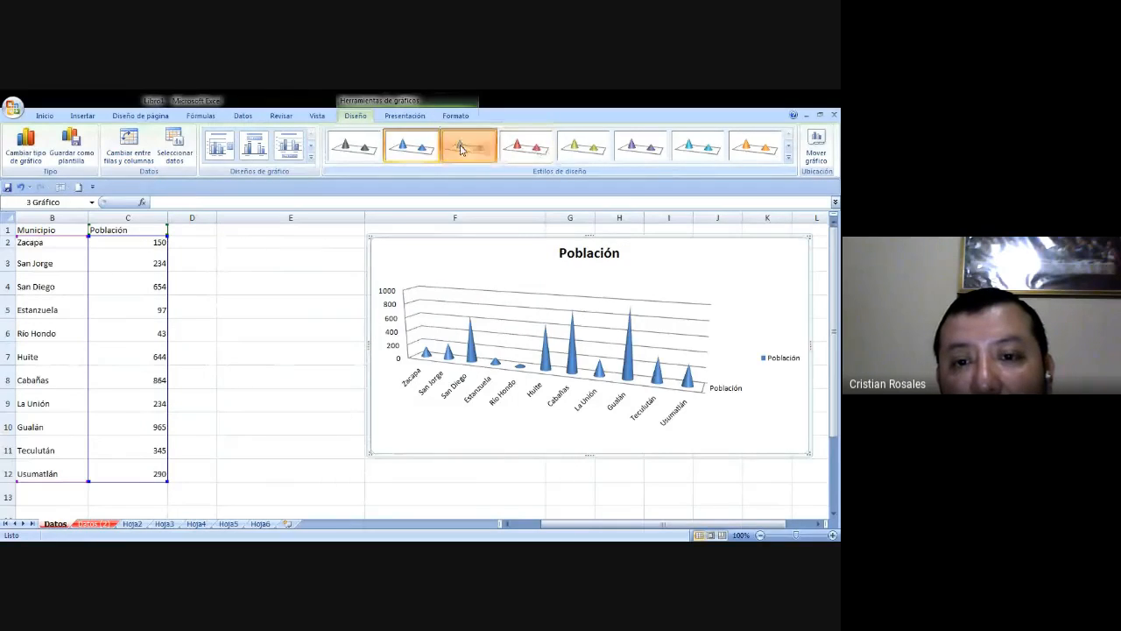
left_click(525, 147)
left_click(589, 151)
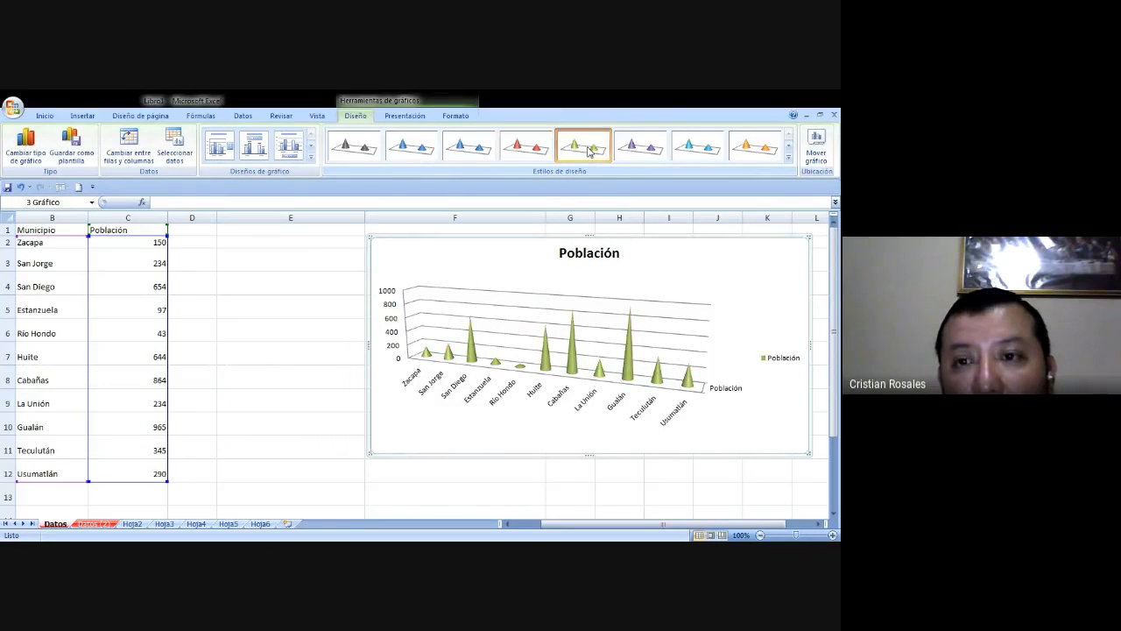
left_click(641, 148)
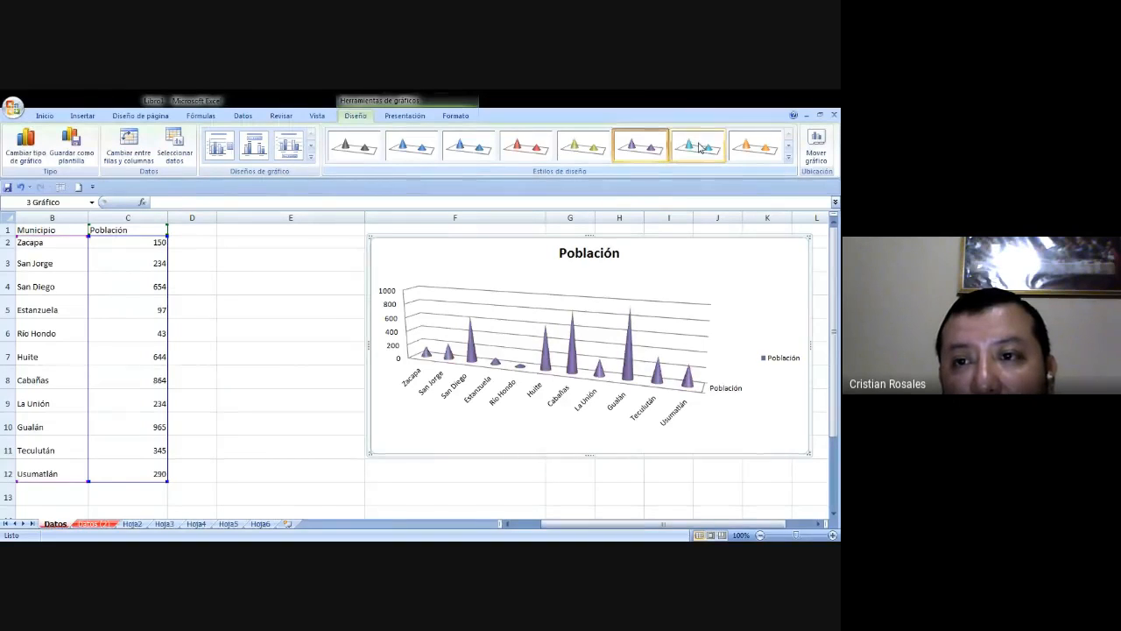
left_click(701, 149)
left_click(755, 148)
left_click(698, 147)
left_click(640, 147)
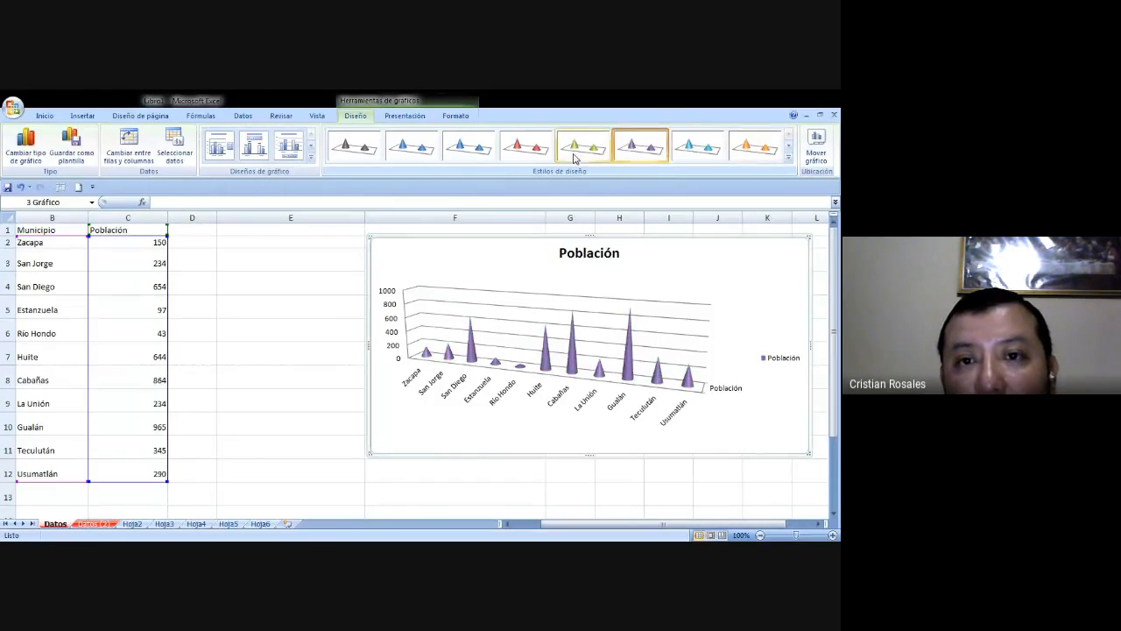
left_click(582, 147)
left_click(526, 147)
left_click(468, 147)
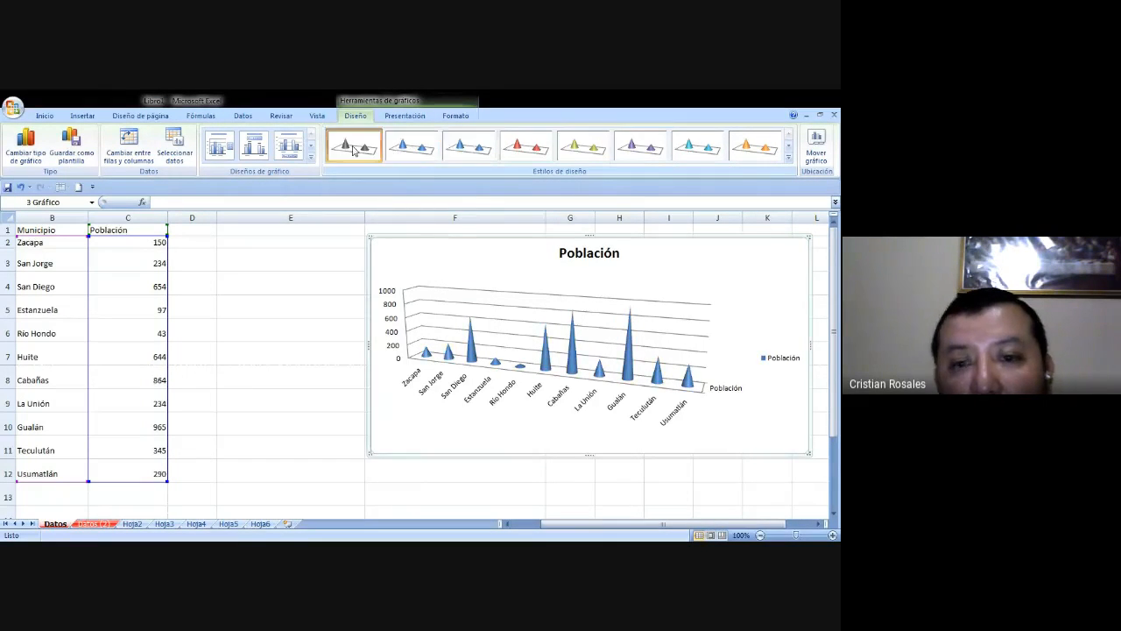
left_click(353, 149)
left_click(428, 148)
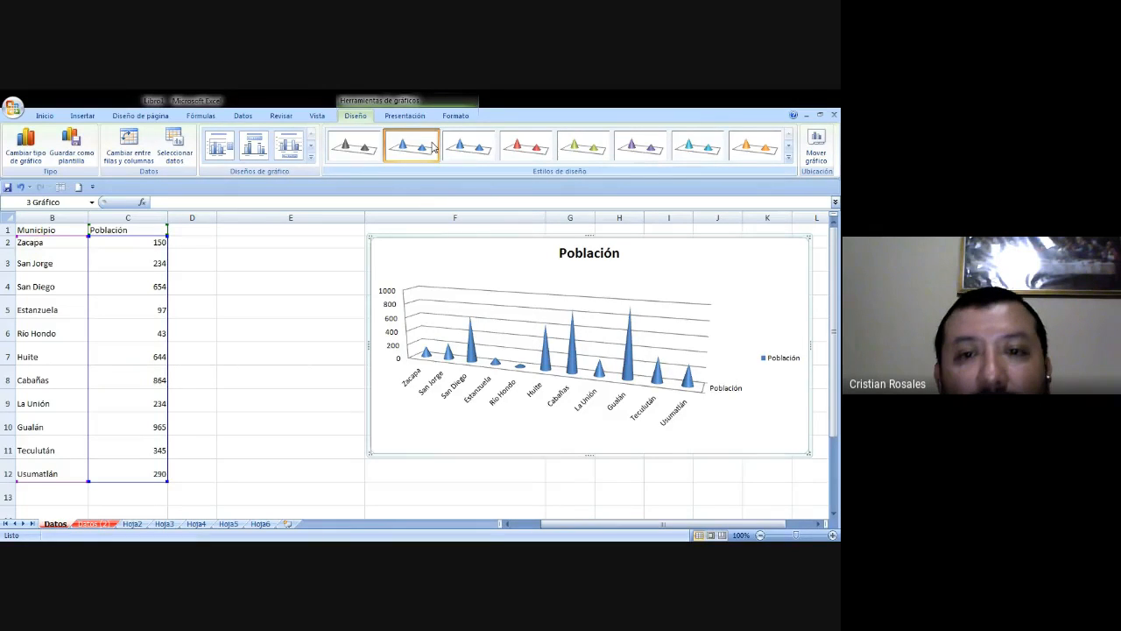
- Change the population chart's type to the 3-D column chart with rectangular columns
left_click(28, 145)
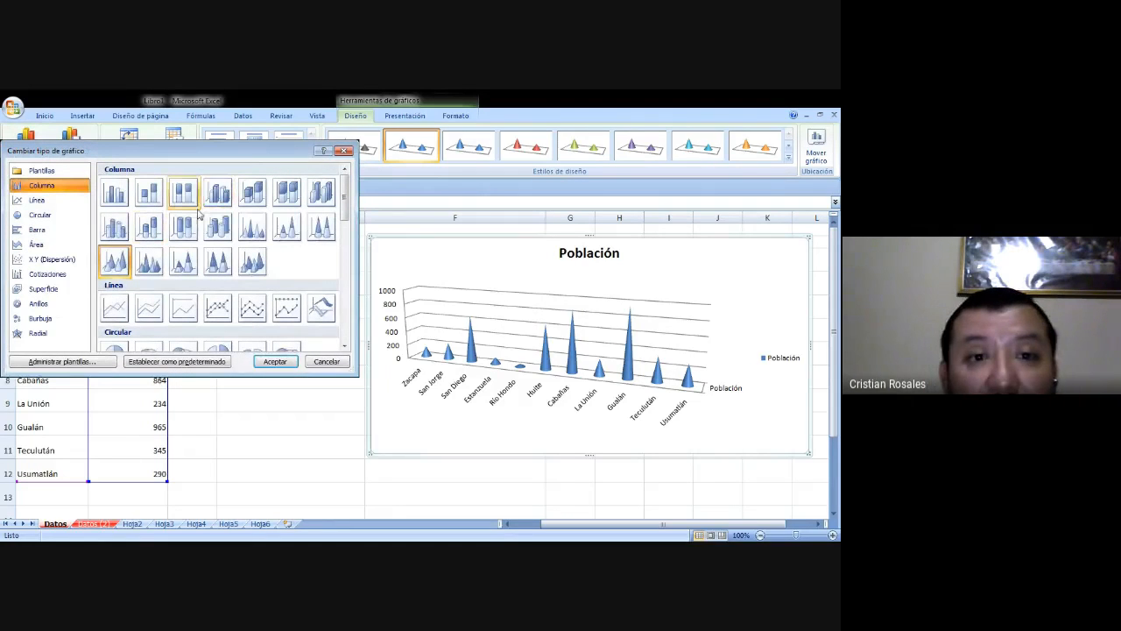
left_click(322, 193)
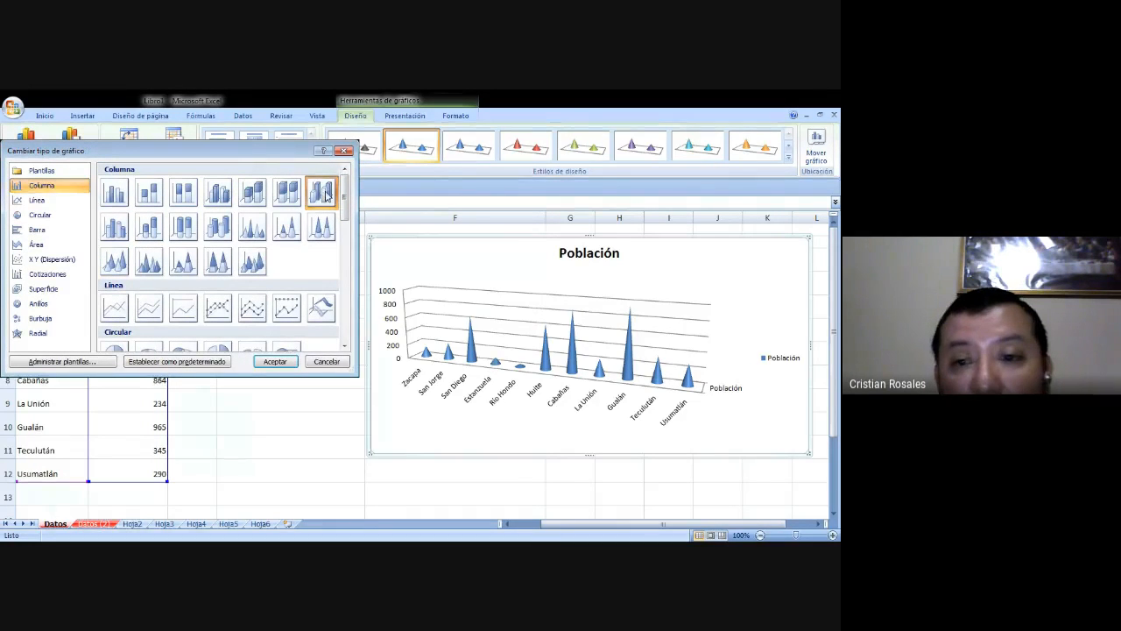
left_click(271, 358)
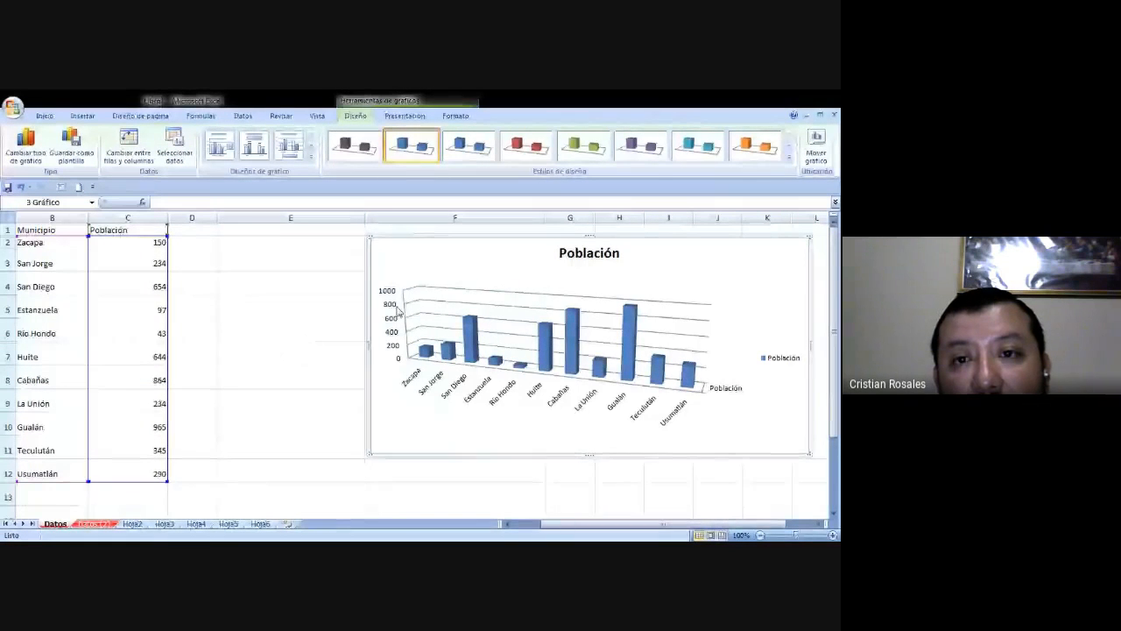
left_click(789, 137)
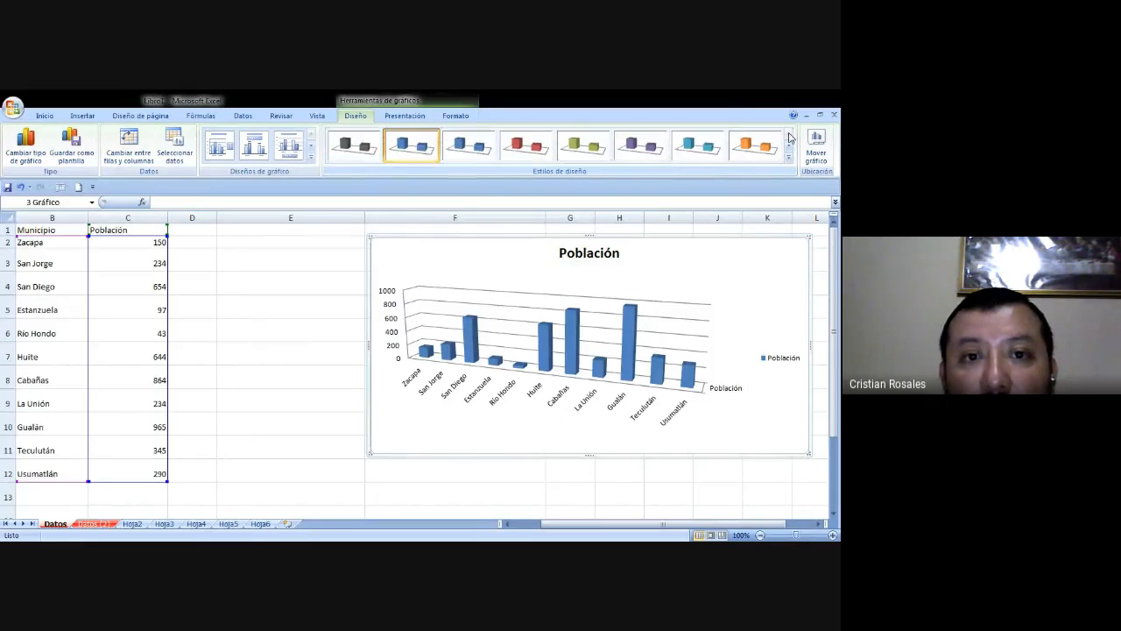
- Change the population chart's type to the basic 2-D line chart without markers
left_click(24, 145)
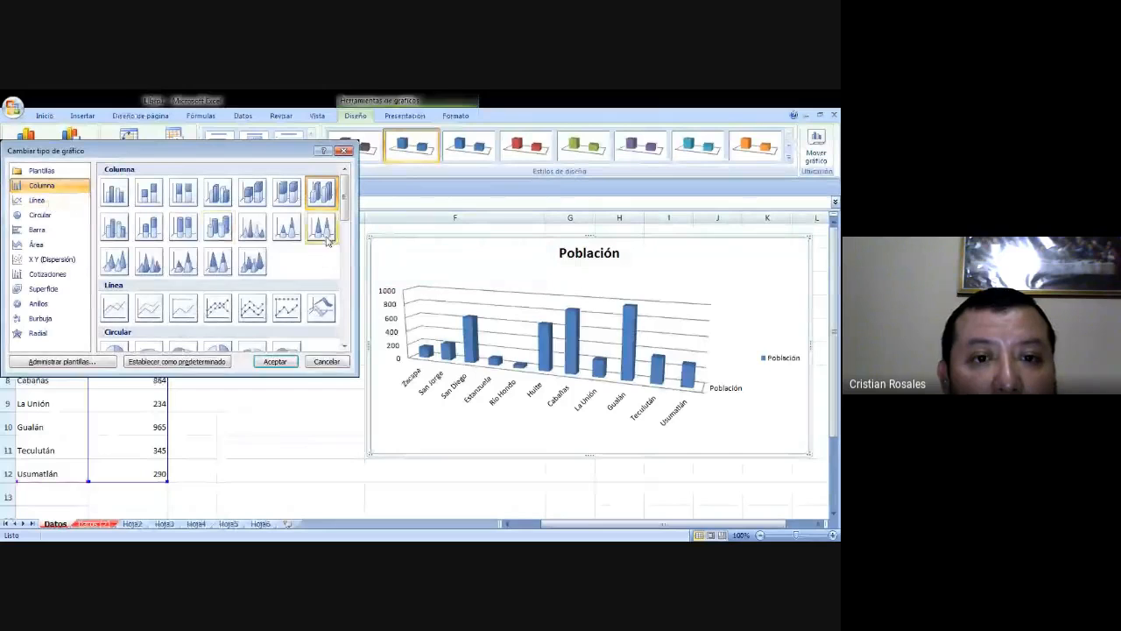
scroll(344, 212, "down", 3)
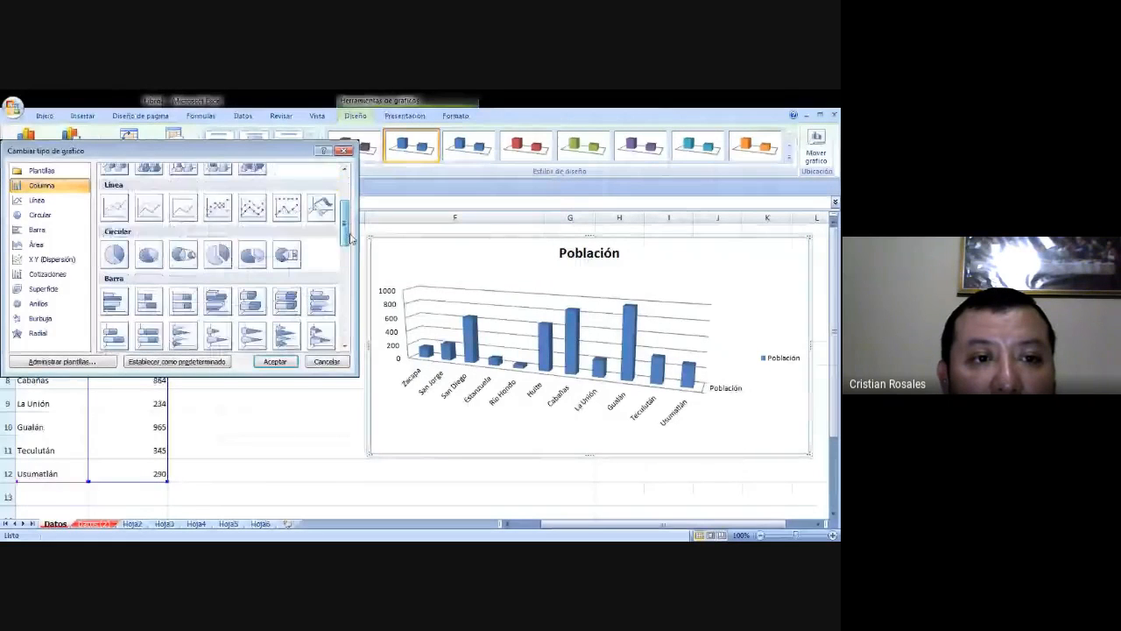
left_click(116, 213)
left_click(273, 361)
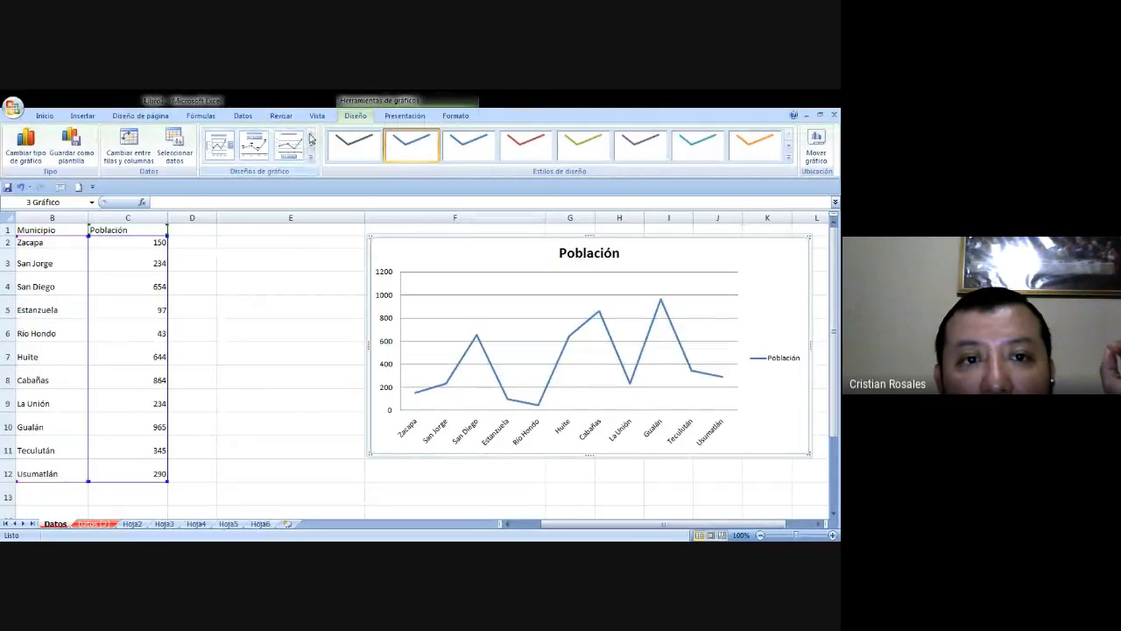
- Try the first six line chart layouts in order, including the data table layout, ending with the one that labels only the last point
left_click(223, 146)
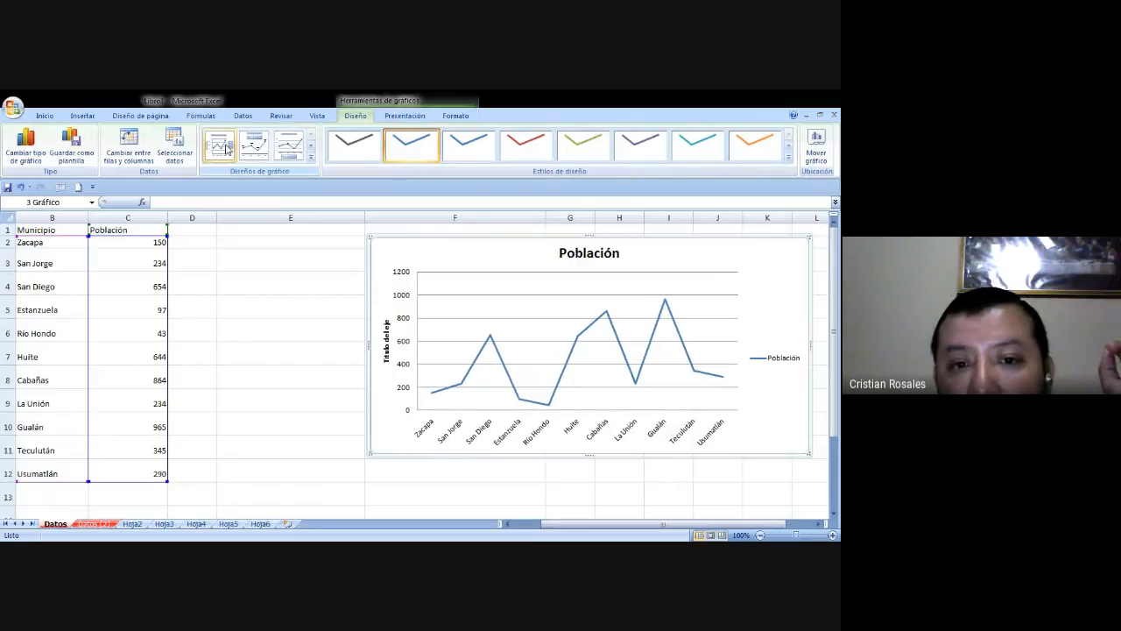
left_click(250, 149)
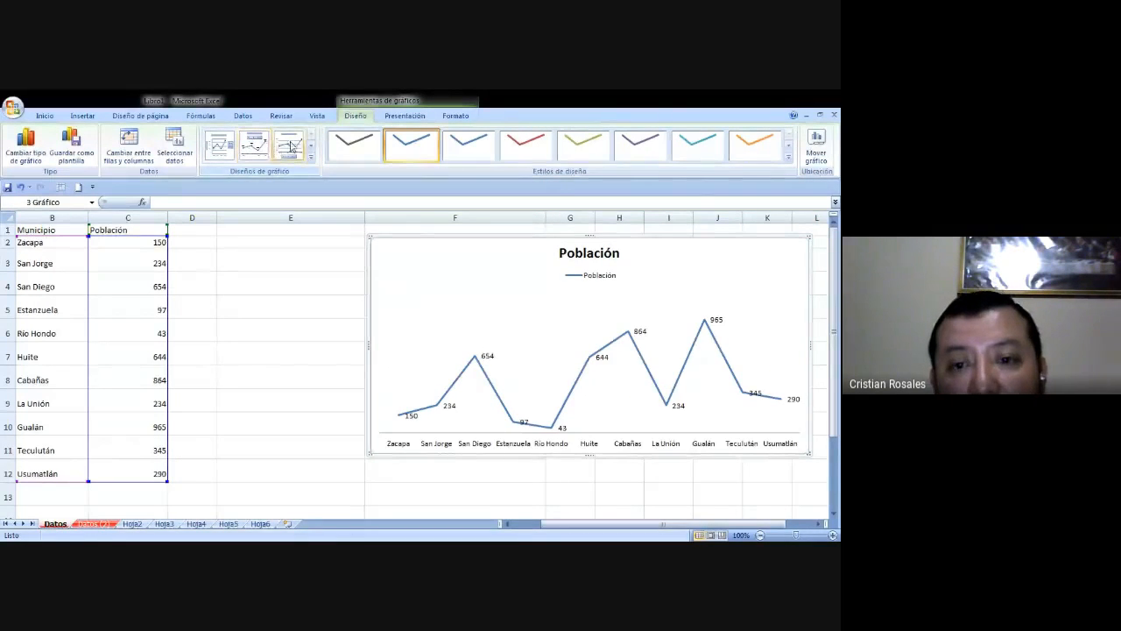
left_click(293, 147)
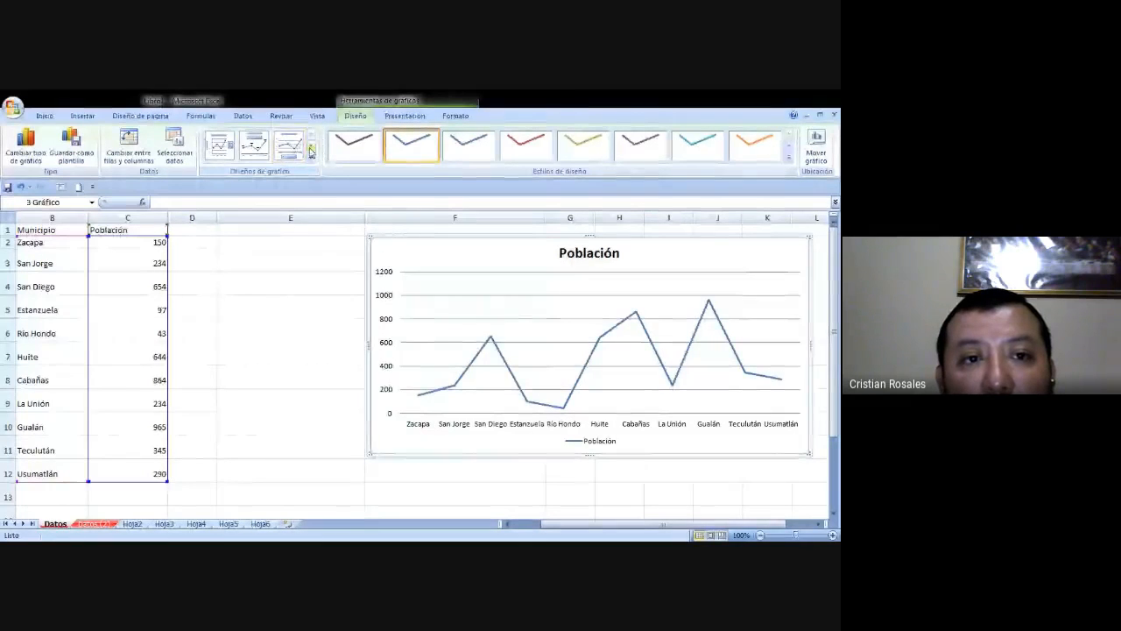
left_click(221, 147)
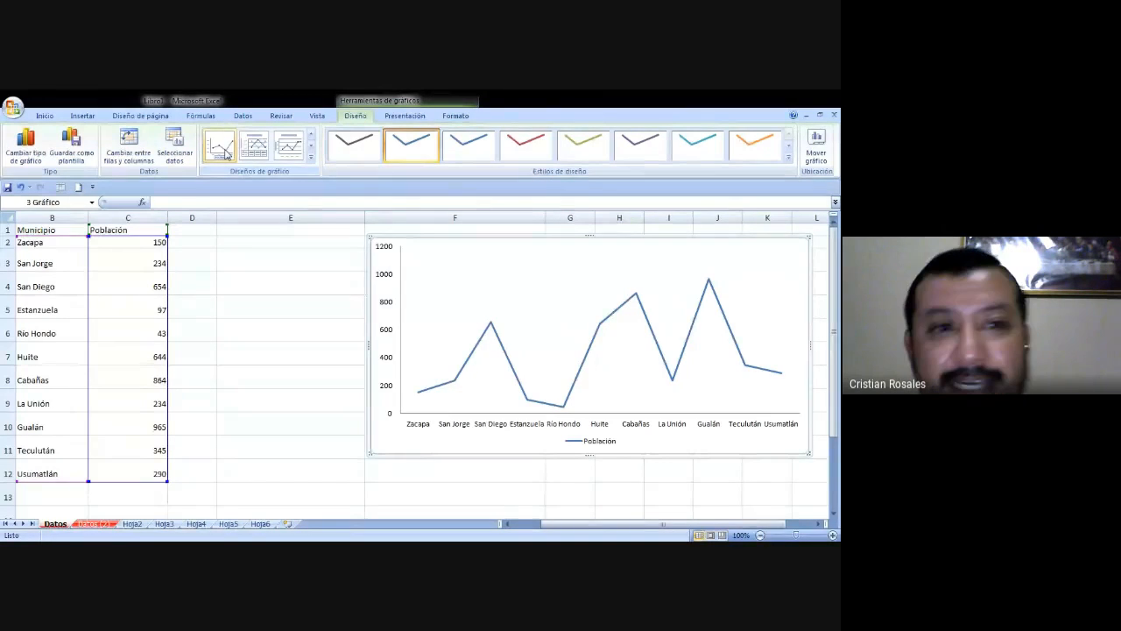
left_click(255, 147)
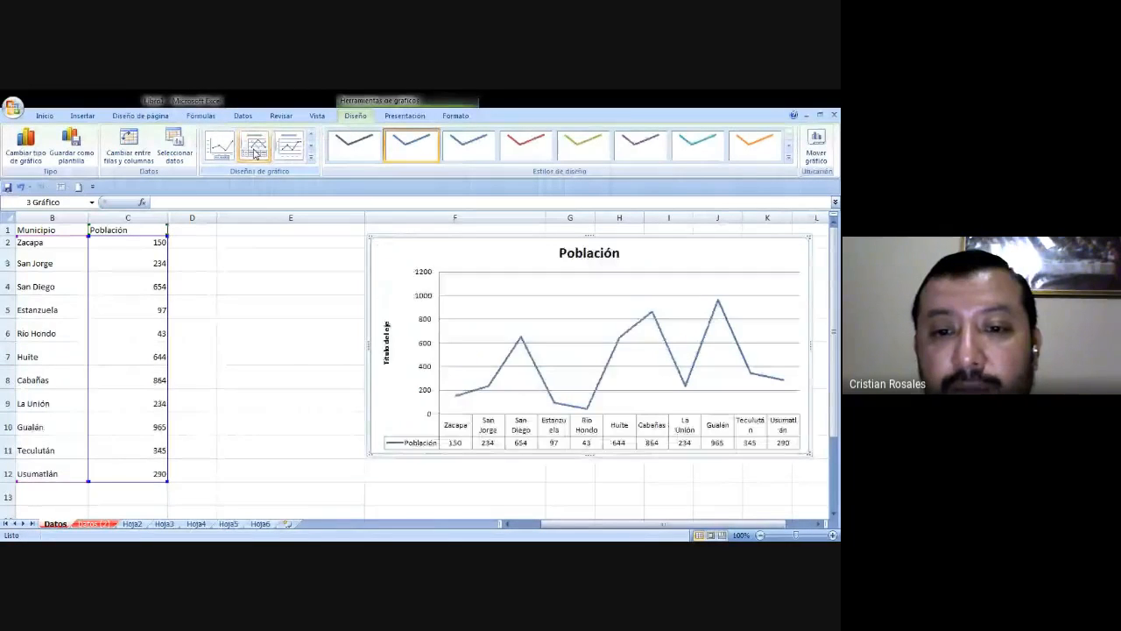
left_click(295, 153)
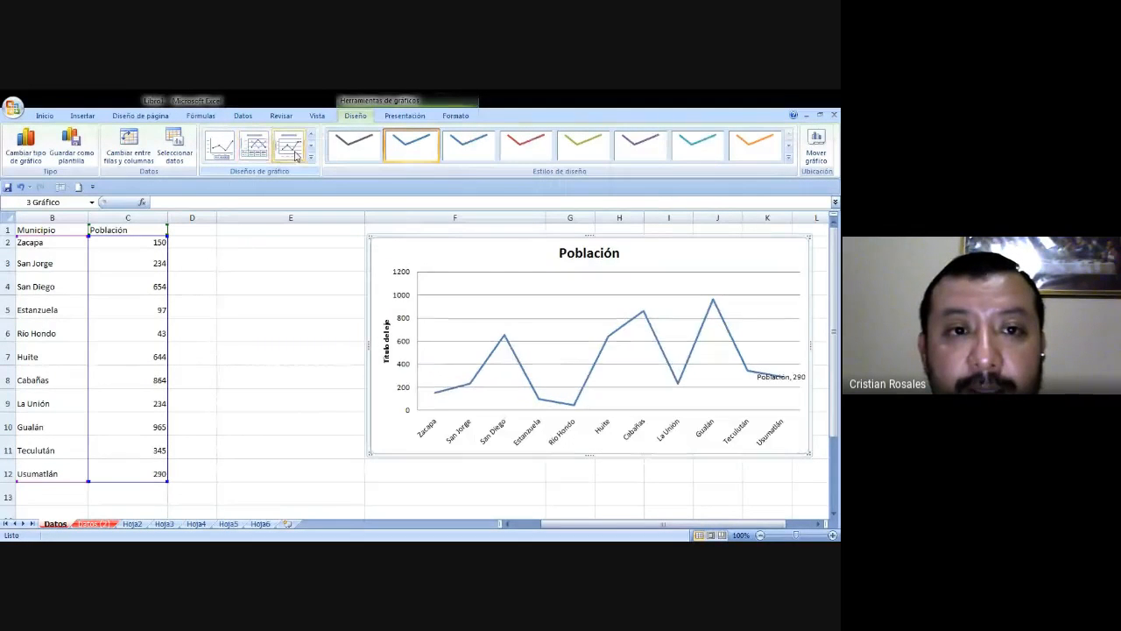
left_click(312, 148)
left_click(313, 137)
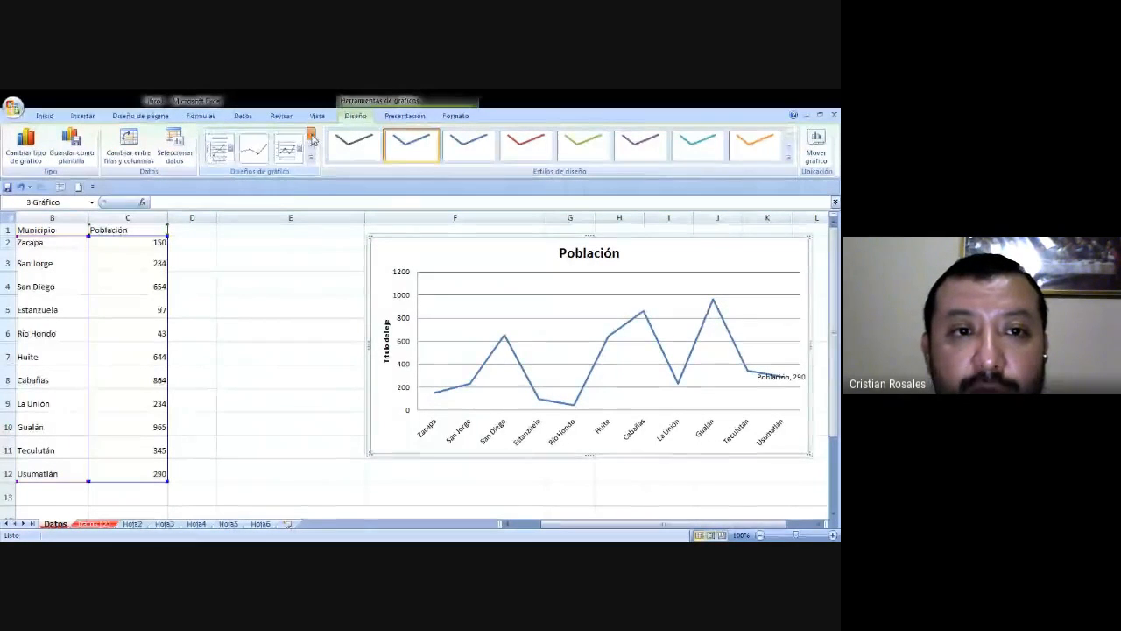
- Try further line chart layouts, including drop lines and value labels, ending with the one with a chart title, legend and both axis titles
left_click(222, 148)
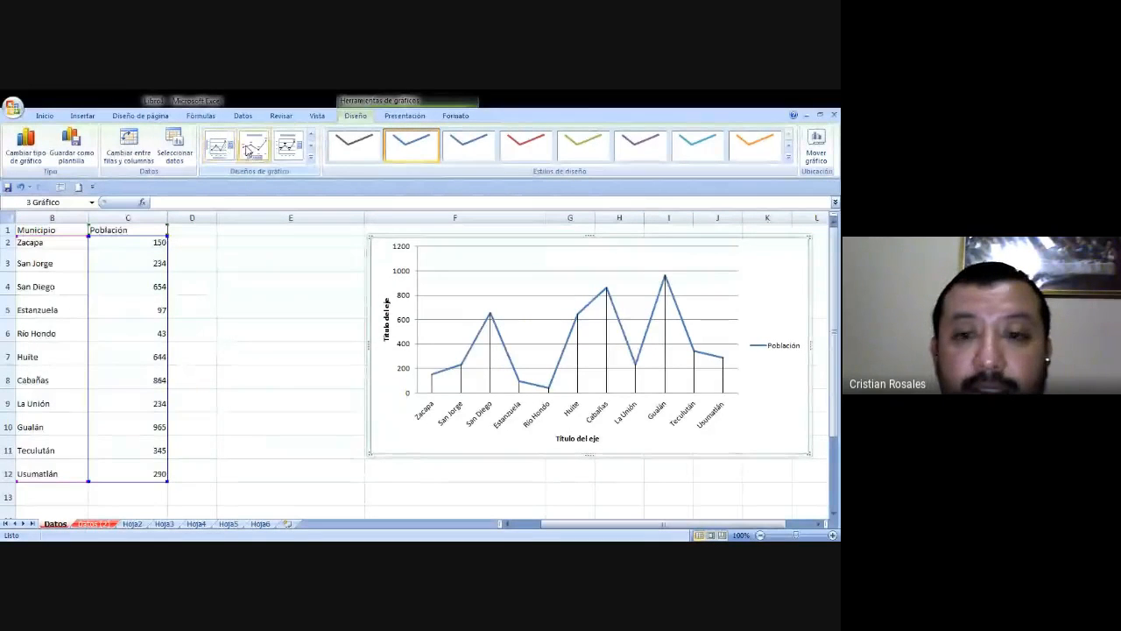
left_click(250, 149)
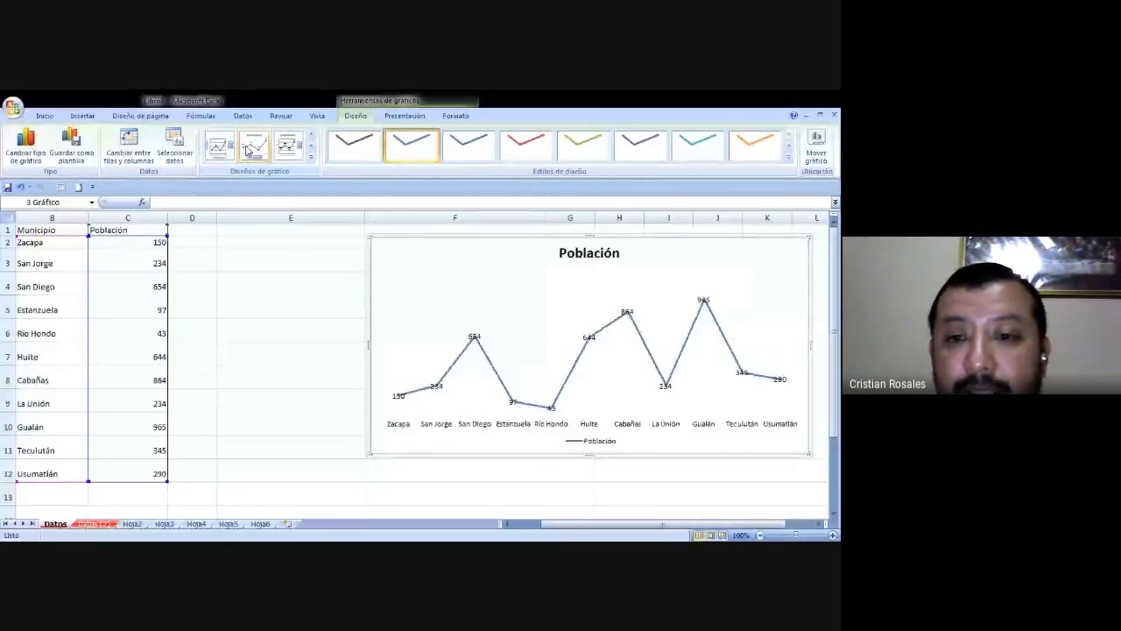
left_click(287, 147)
left_click(310, 147)
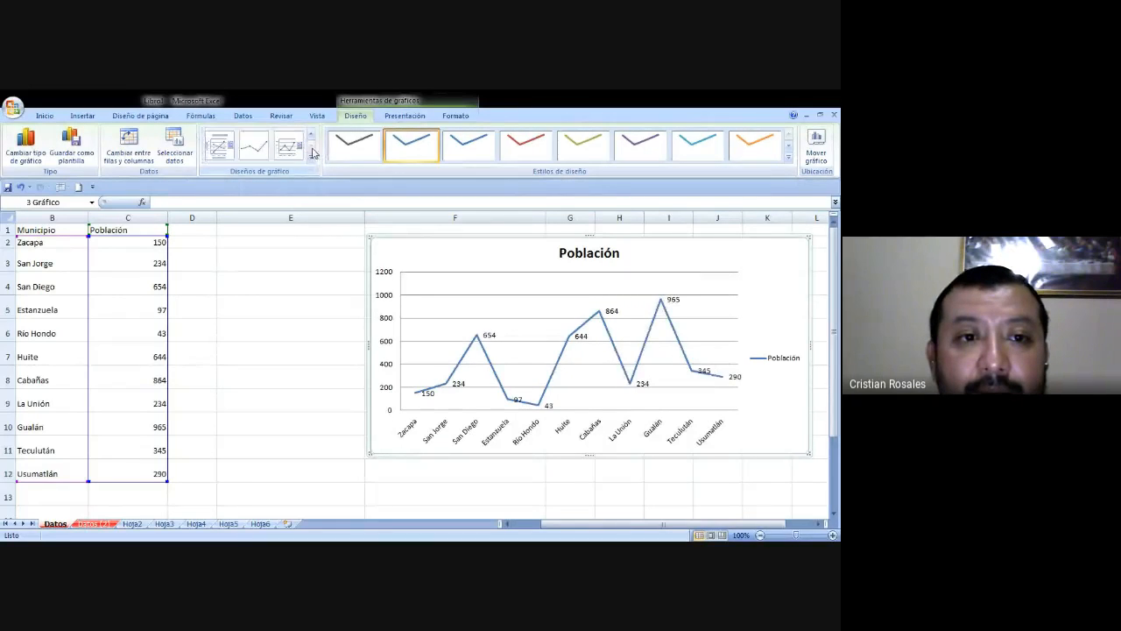
left_click(226, 151)
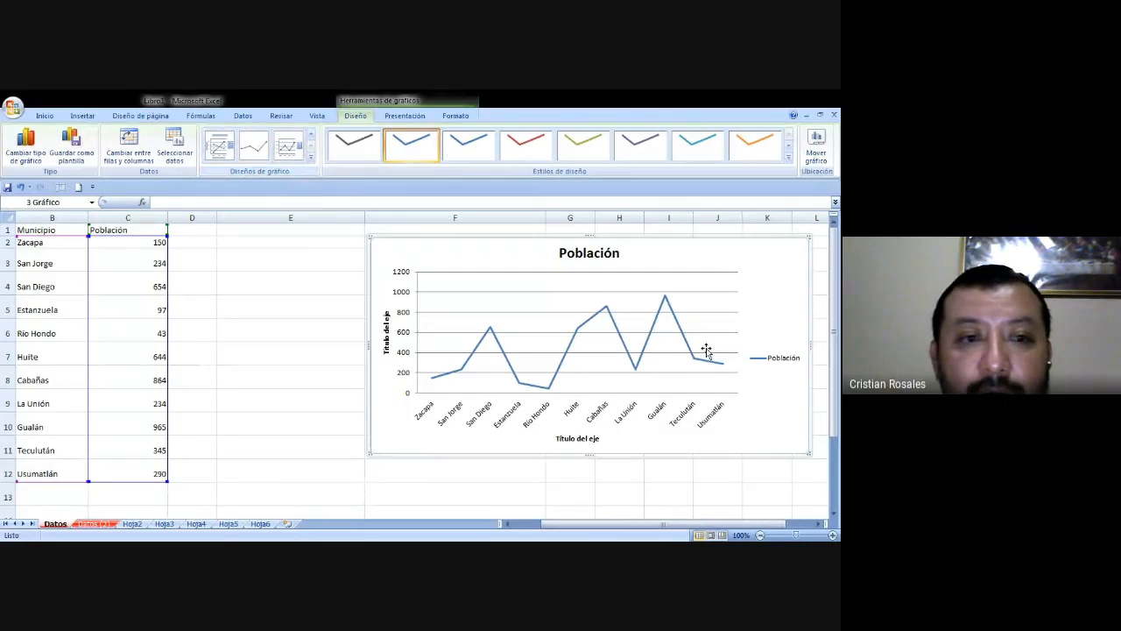
left_click(311, 158)
- Change the population chart to the basic 2-D pie and apply the layout with municipality names and percentages on the slices
left_click(25, 145)
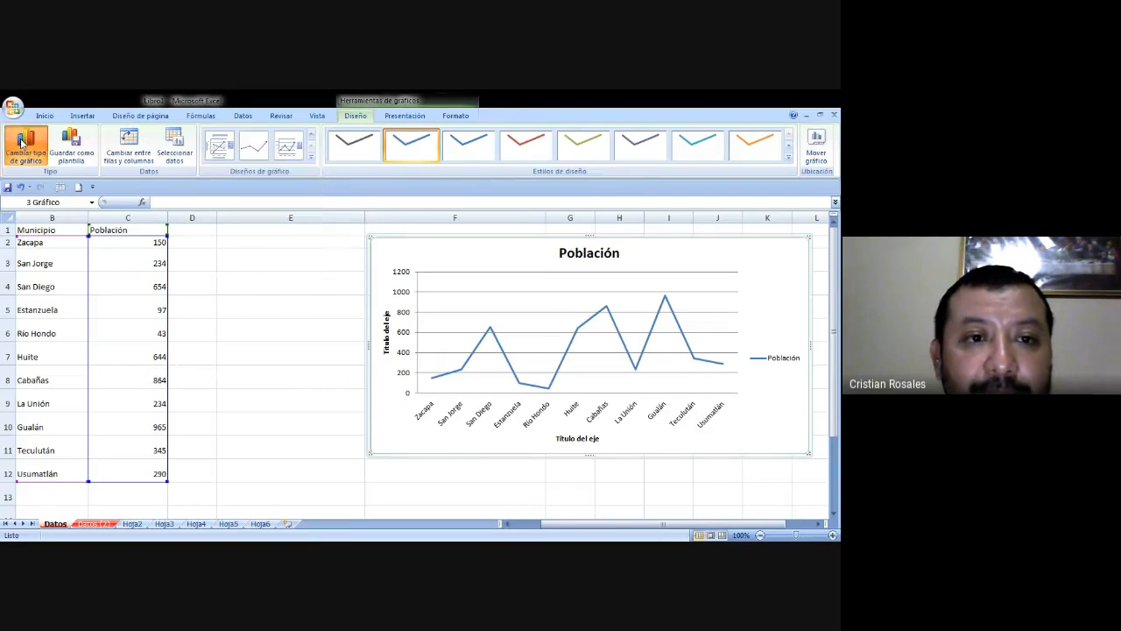
left_click_drag(345, 200, 346, 234)
left_click(120, 227)
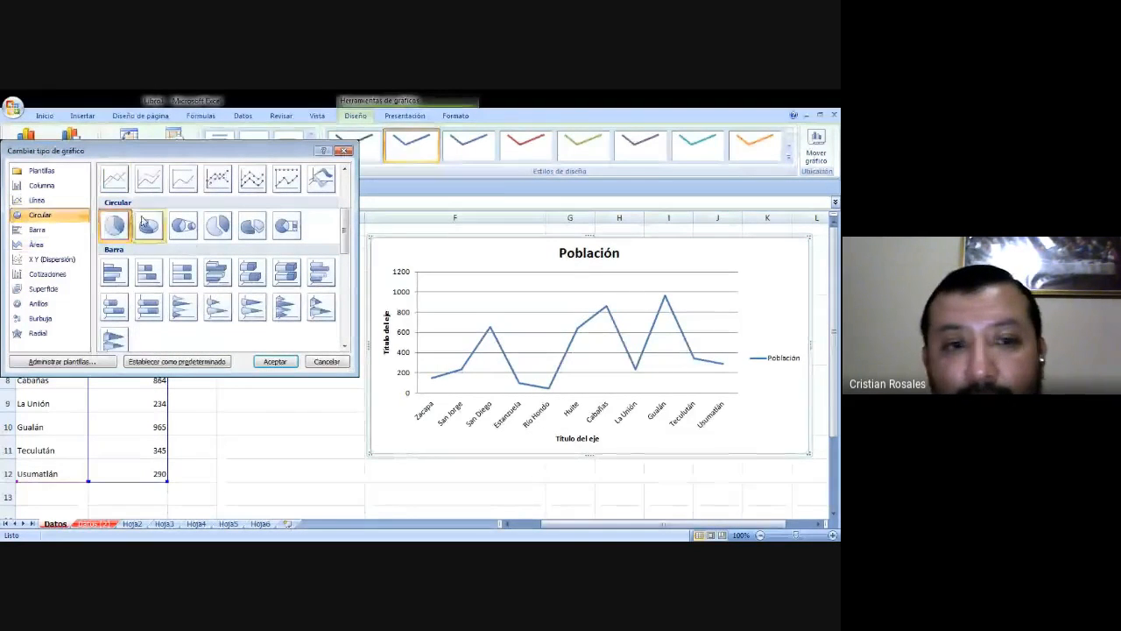
left_click(275, 362)
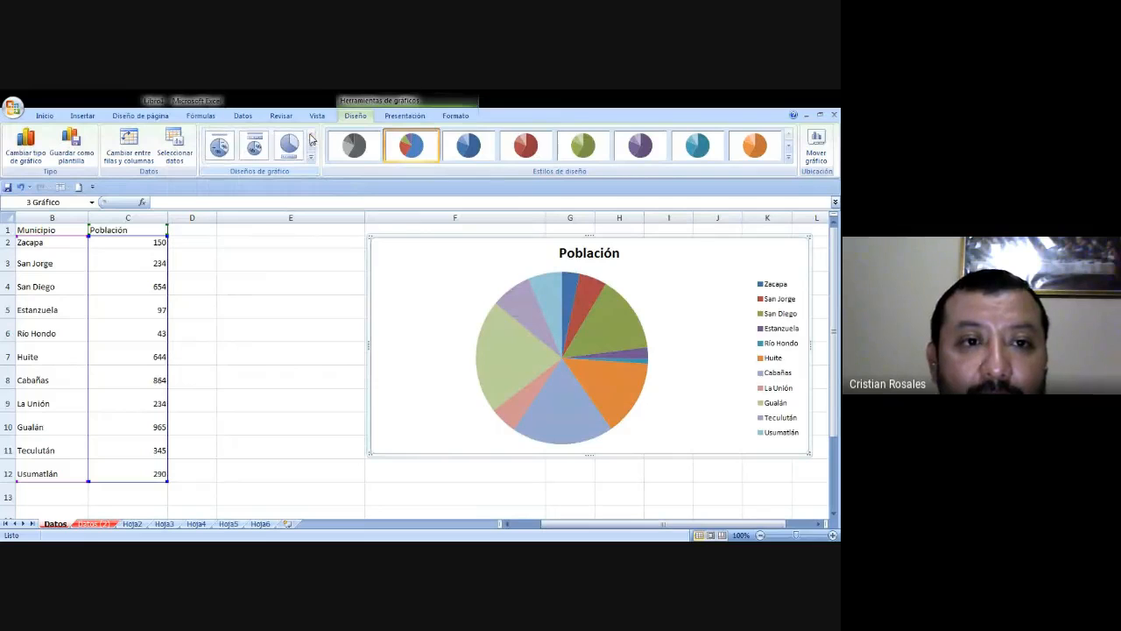
left_click(220, 147)
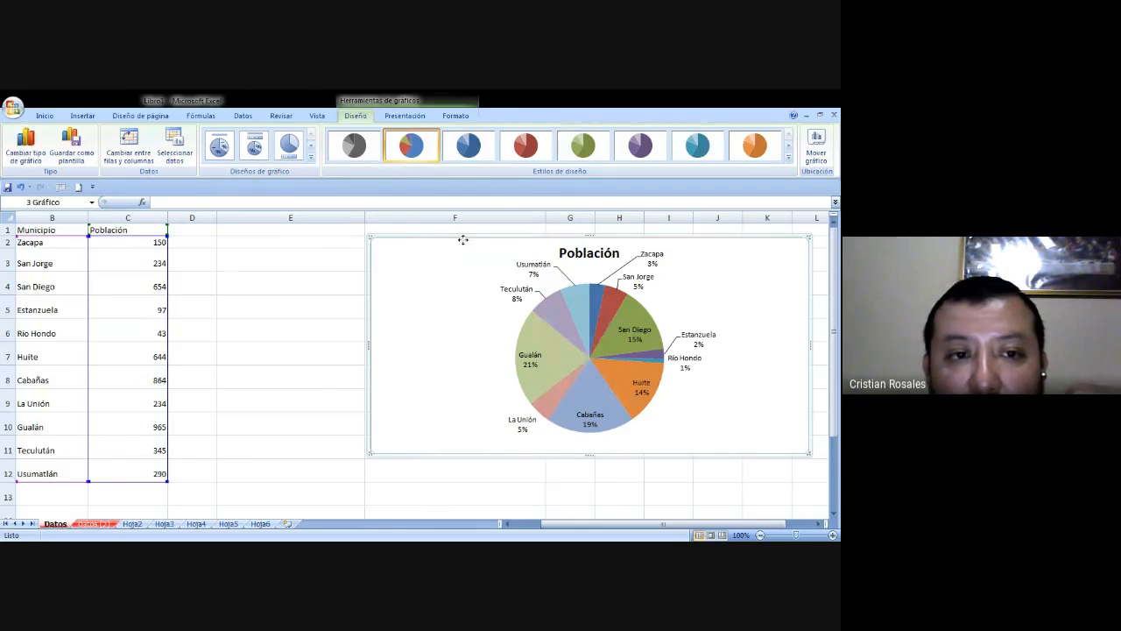
- Move the pie chart next to the table, starting in column E, and place the Gualán label just outside its slice
left_click_drag(310, 238, 309, 237)
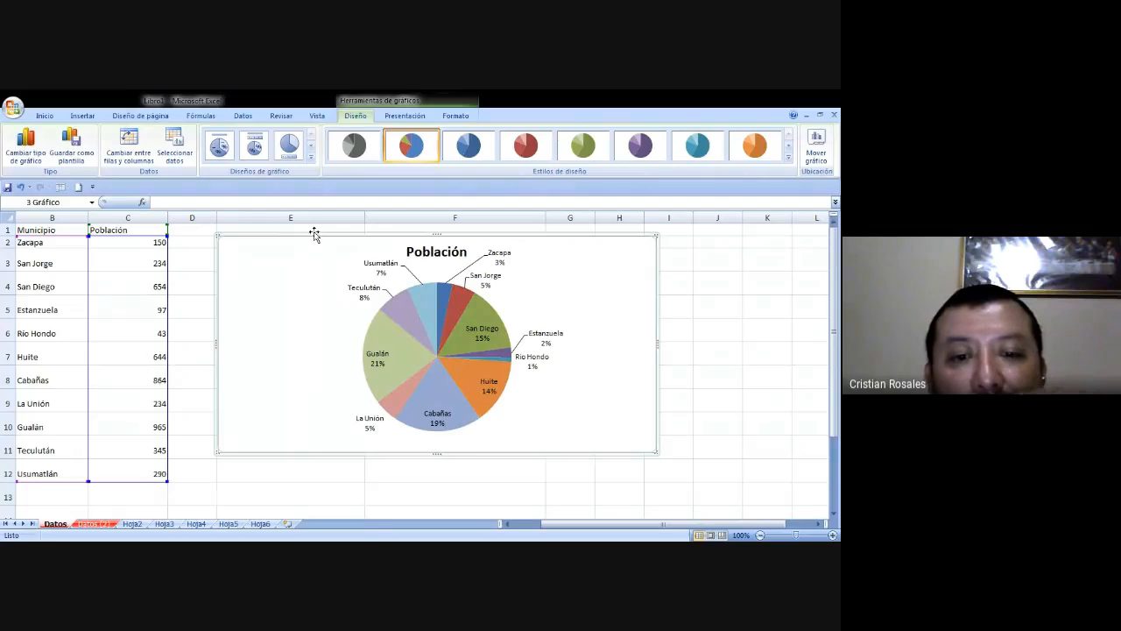
left_click(381, 363)
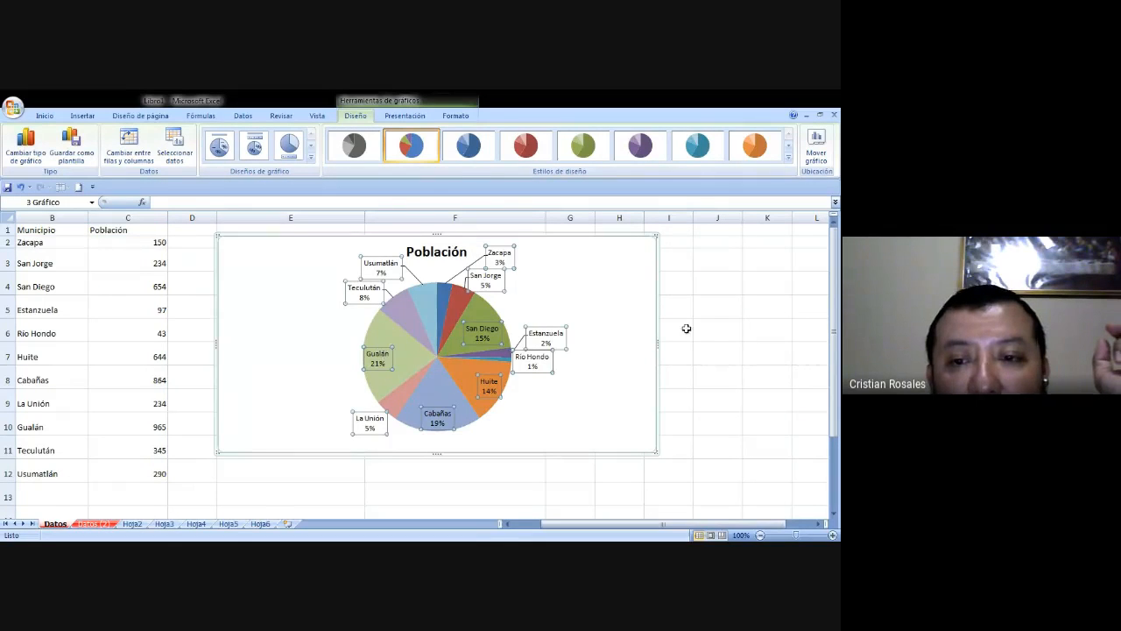
left_click(767, 307)
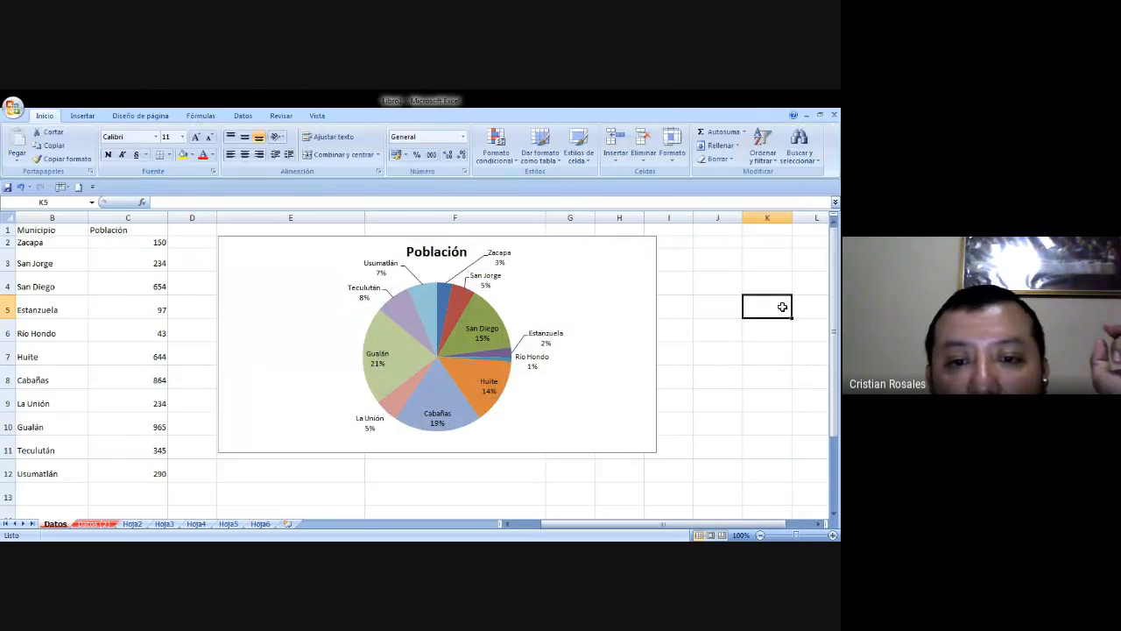
left_click(379, 364)
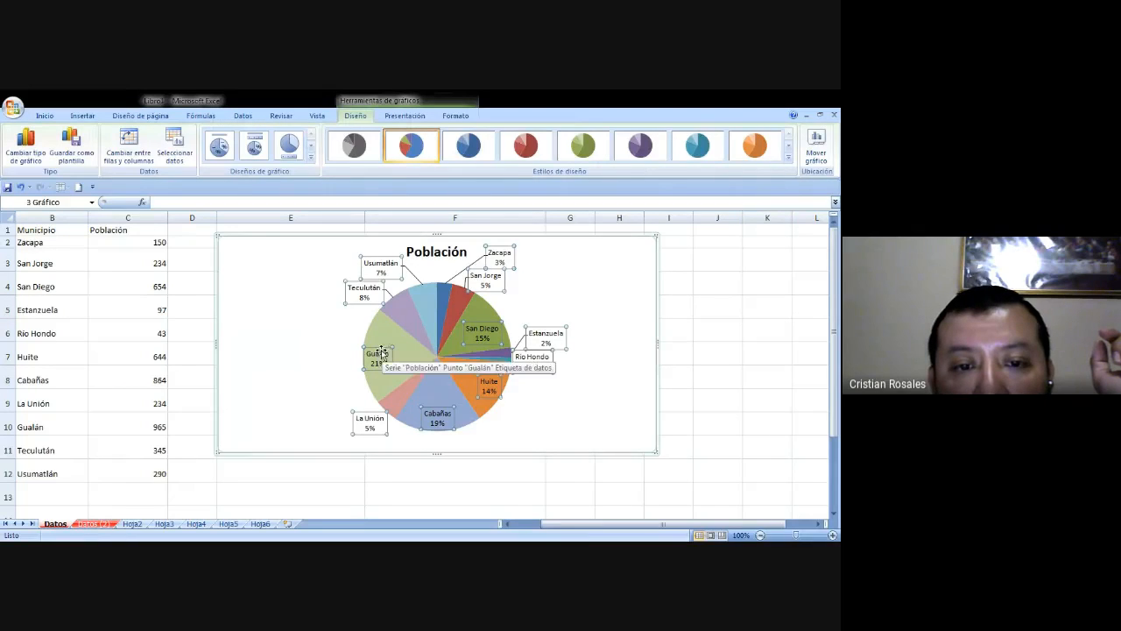
left_click(380, 352)
left_click_drag(380, 353, 283, 341)
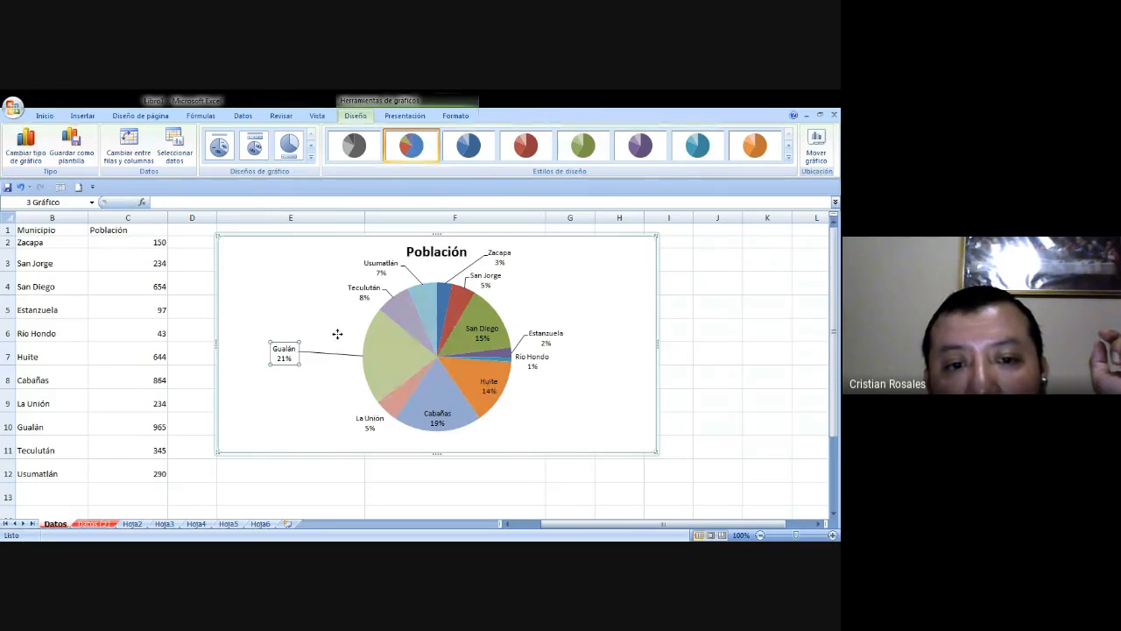
left_click_drag(281, 340, 338, 333)
left_click(718, 285)
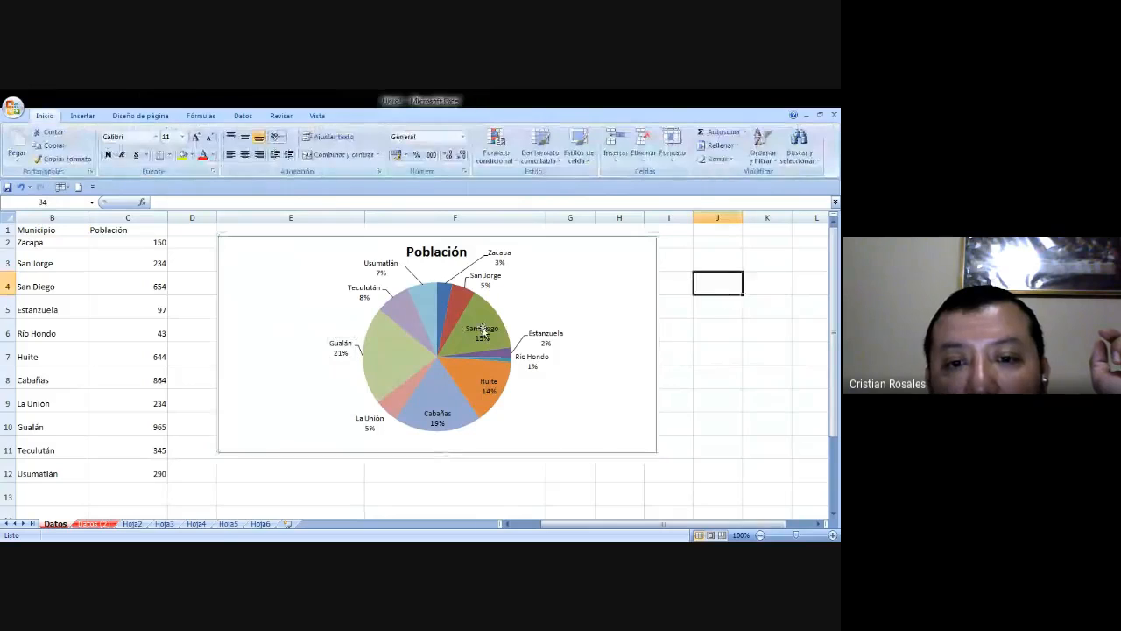
- Move the San Diego label outside the pie, to the upper right of its slice
left_click(485, 326)
left_click(530, 307)
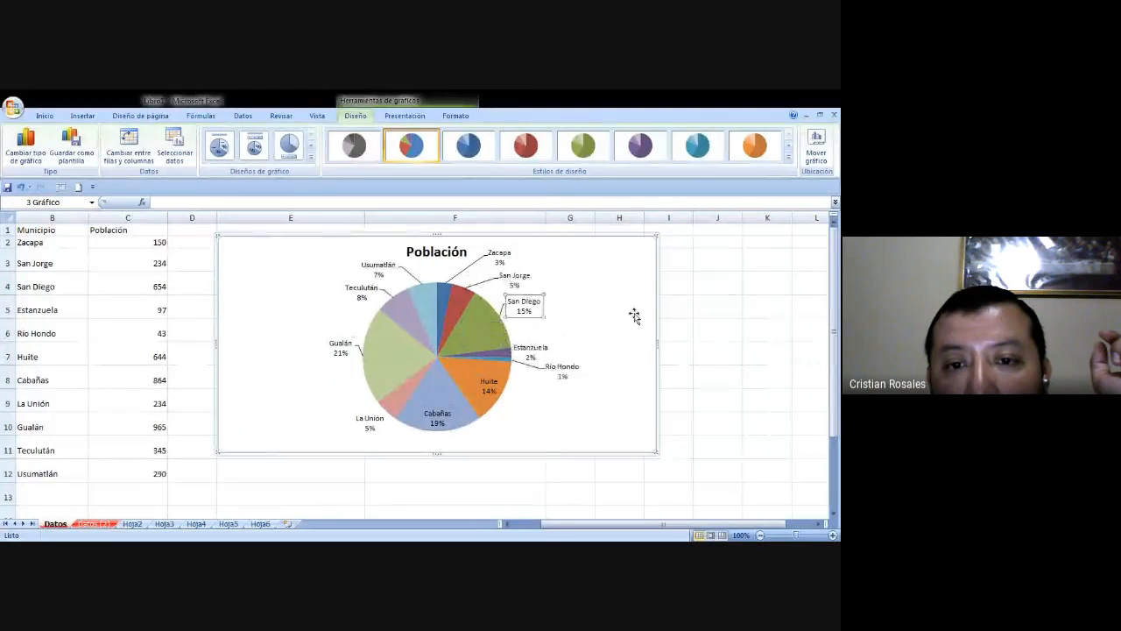
left_click(705, 307)
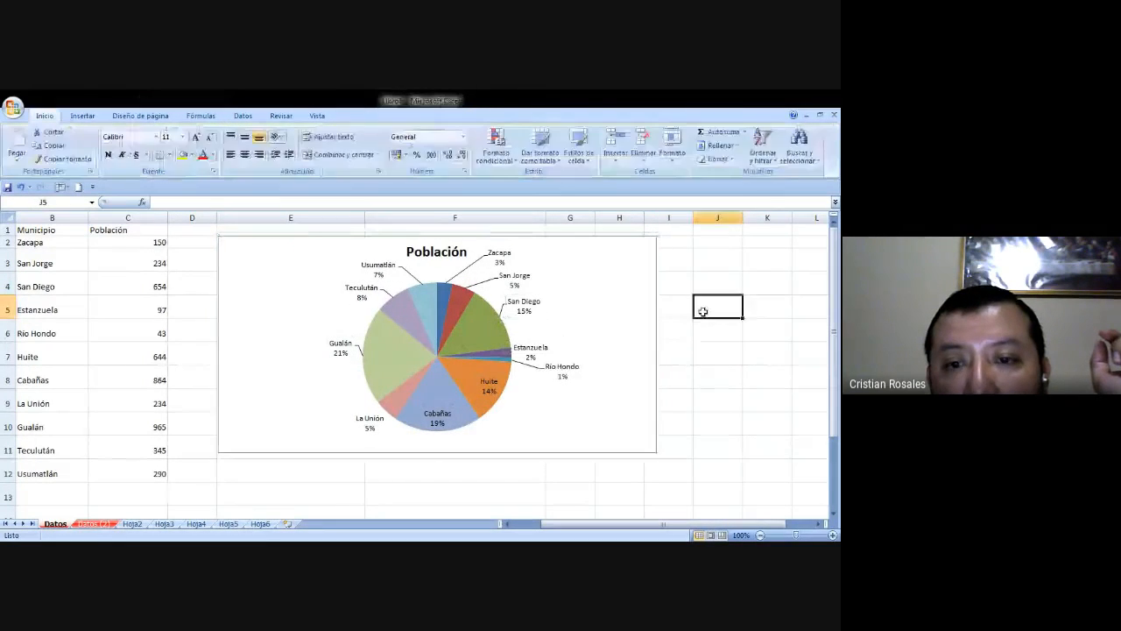
- Reposition the Estanzuela and Río Hondo labels outside the pie, one above the other without overlapping
left_click(530, 355)
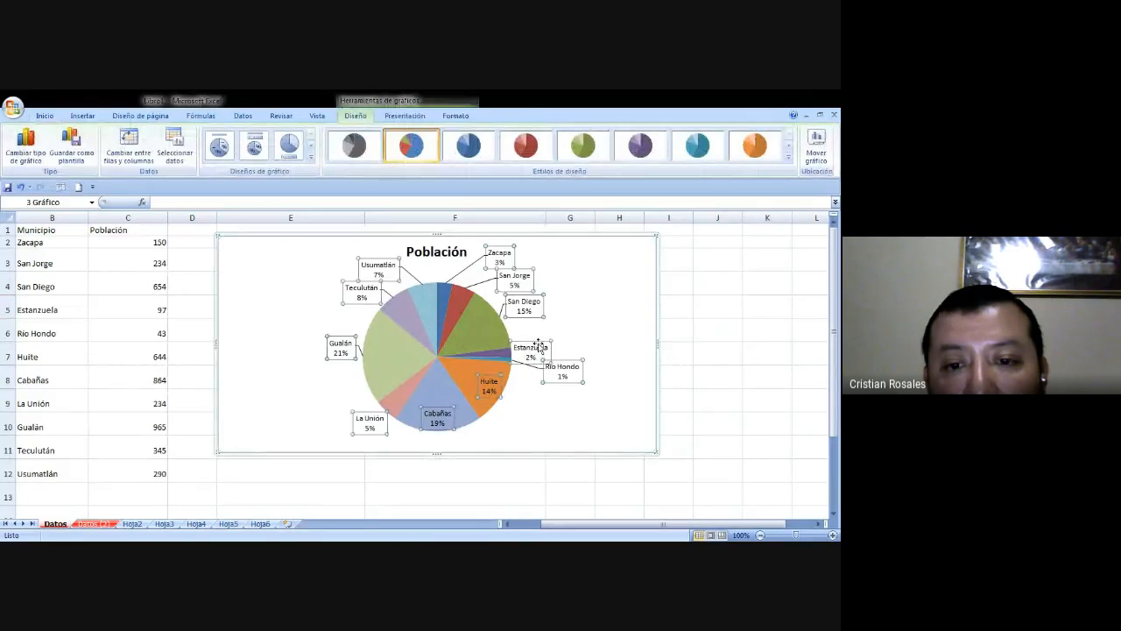
left_click(545, 339)
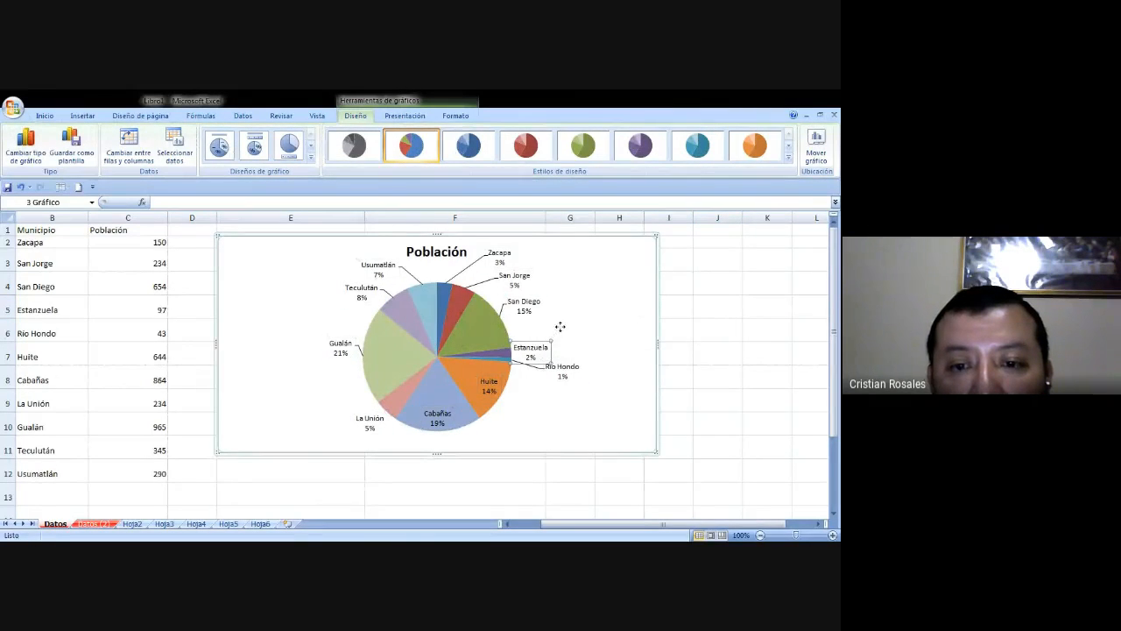
left_click_drag(543, 346, 565, 331)
left_click(538, 368)
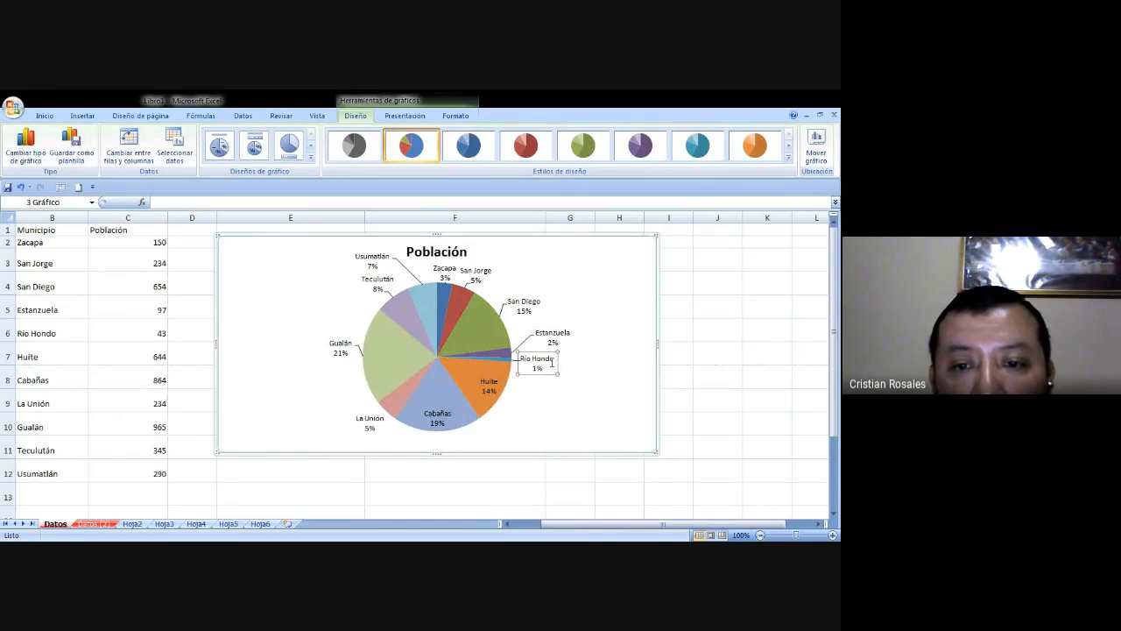
left_click(688, 379)
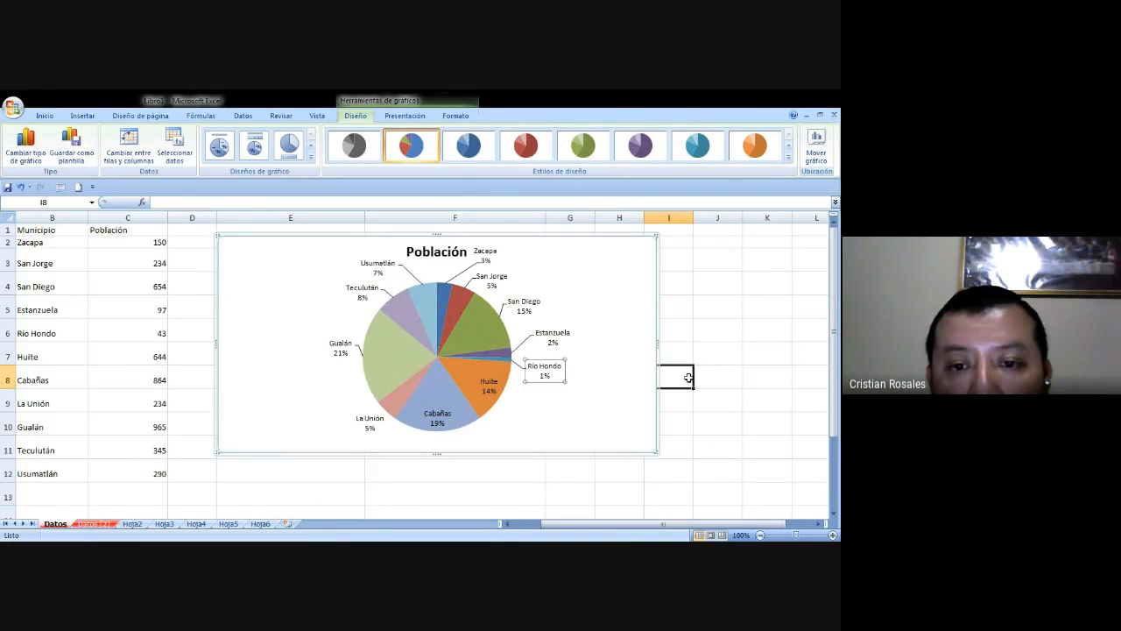
- Move the Huite and Cabañas labels out of their slices, to the lower right of the pie
left_click(489, 383)
left_click(489, 380)
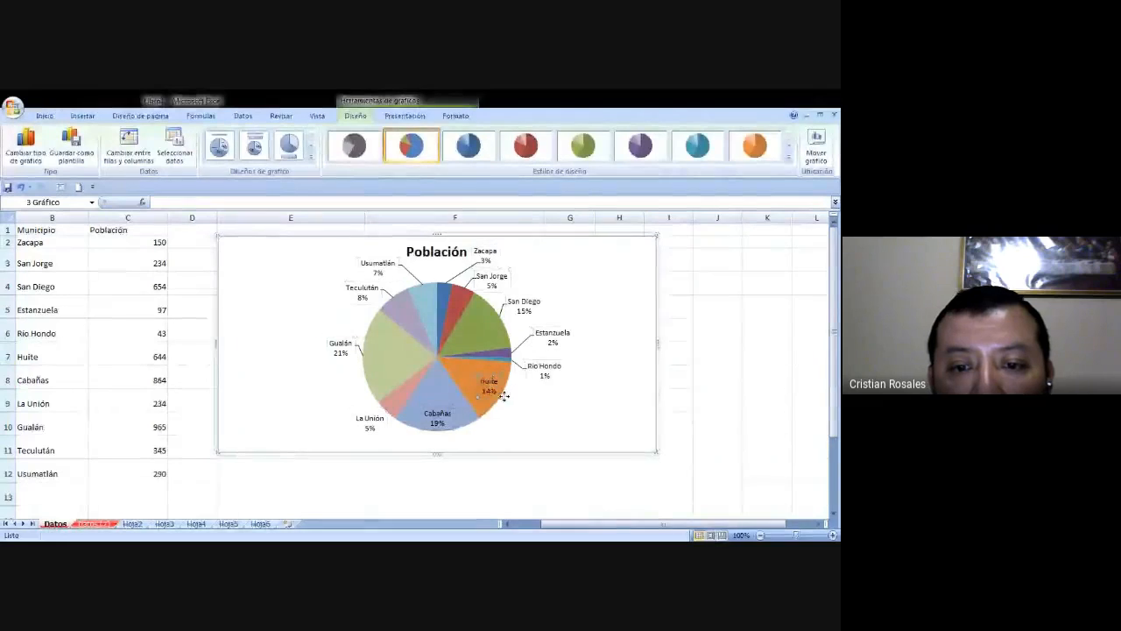
left_click_drag(489, 380, 517, 410)
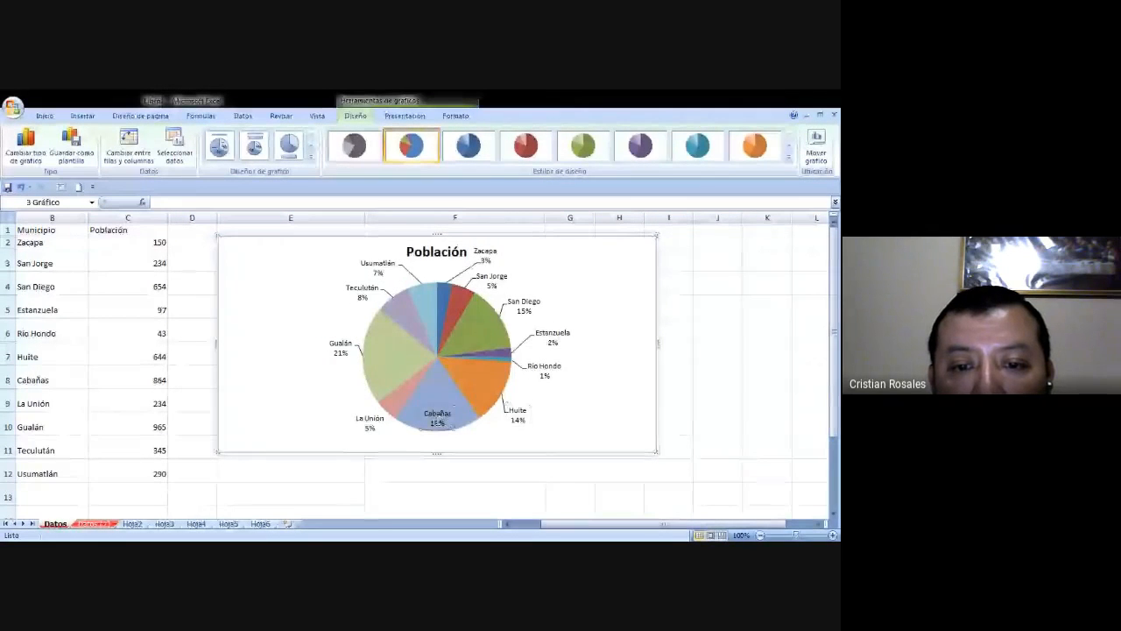
left_click(438, 416)
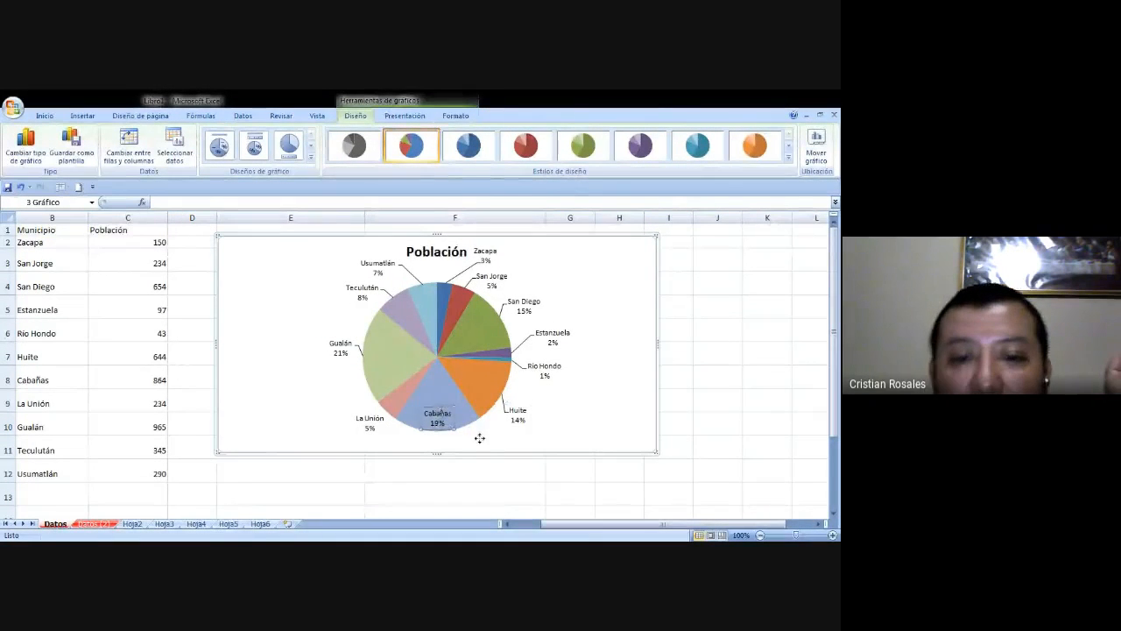
left_click_drag(480, 437, 518, 460)
left_click(725, 351)
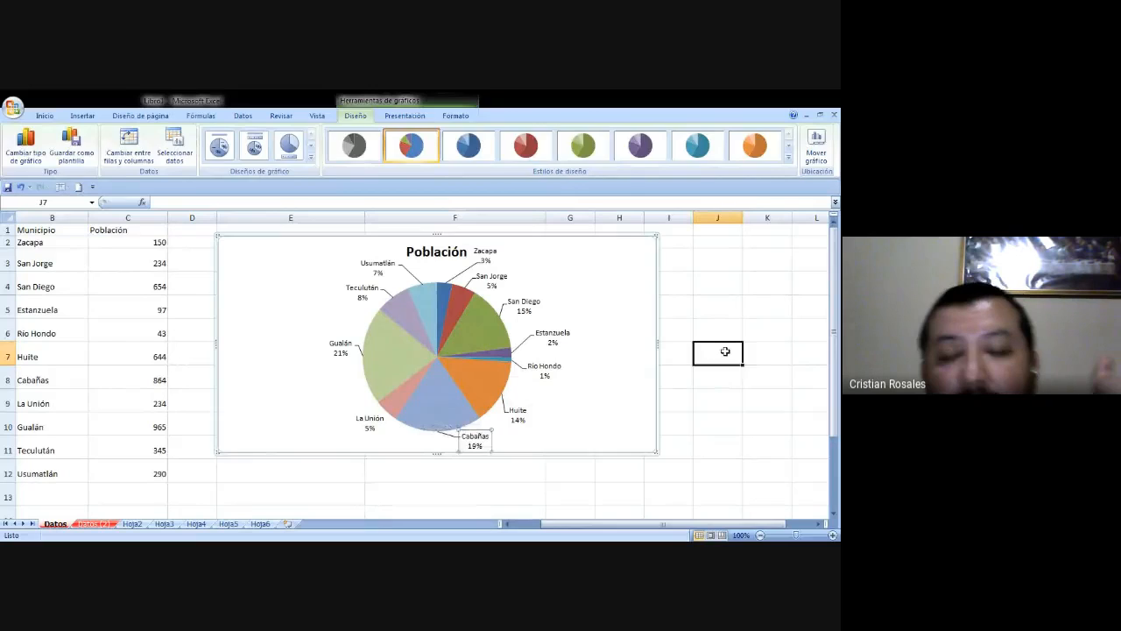
- Enlarge the pie chart so that its lower-right corner reaches column I at the end of row 12
left_click(653, 450)
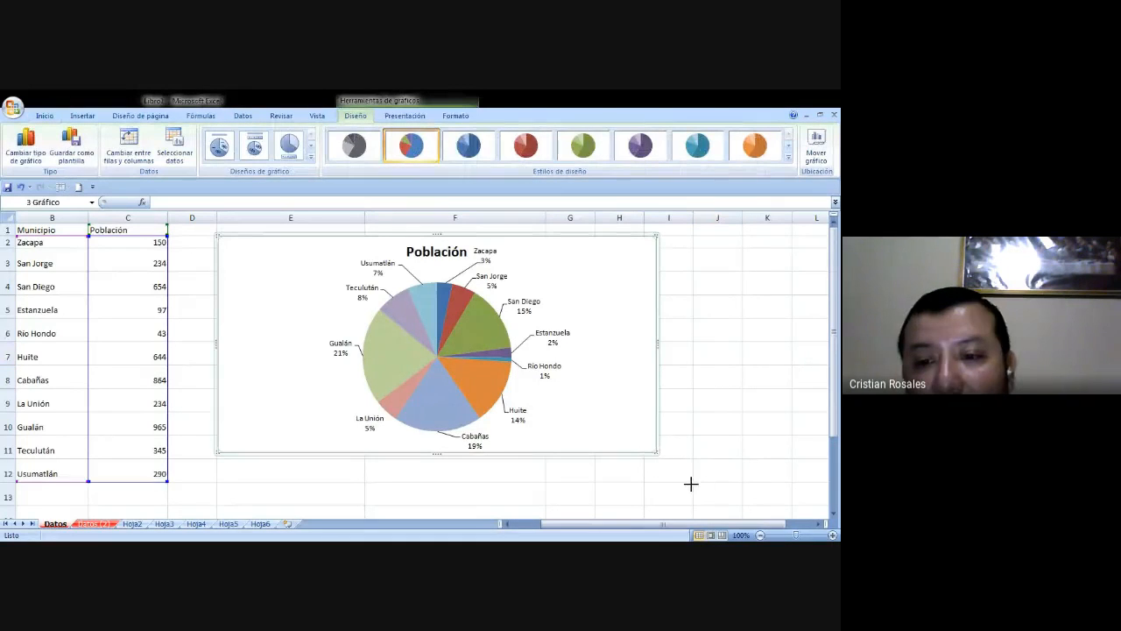
left_click_drag(690, 484, 692, 483)
left_click(725, 423)
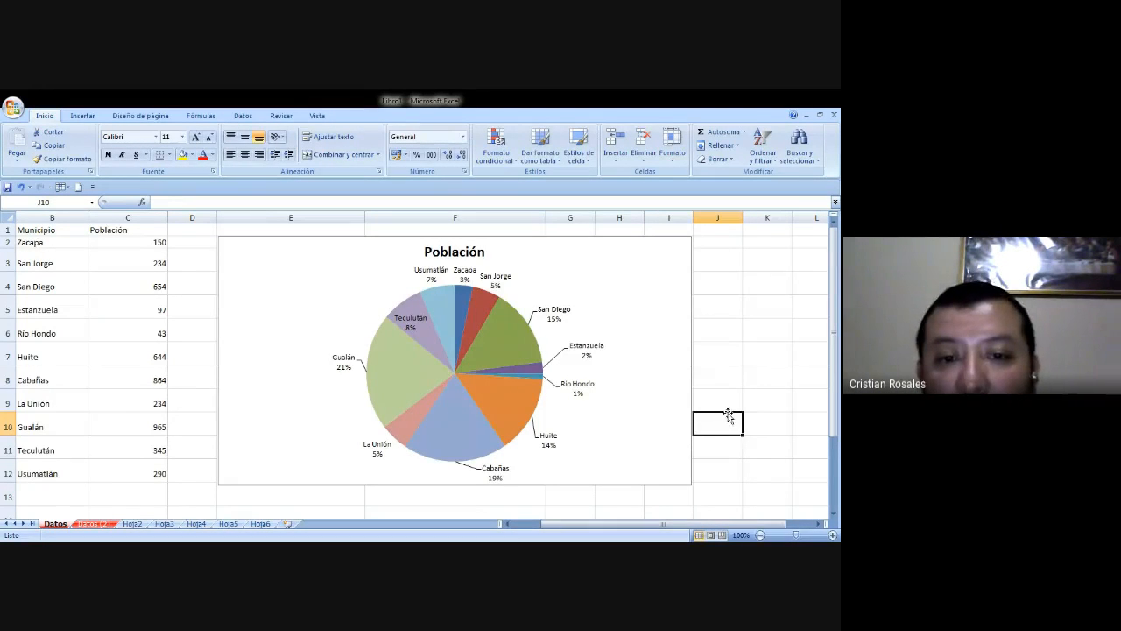
- Move the Teculután label out of its slice, to the upper left of the pie
left_click(411, 322)
left_click(412, 321)
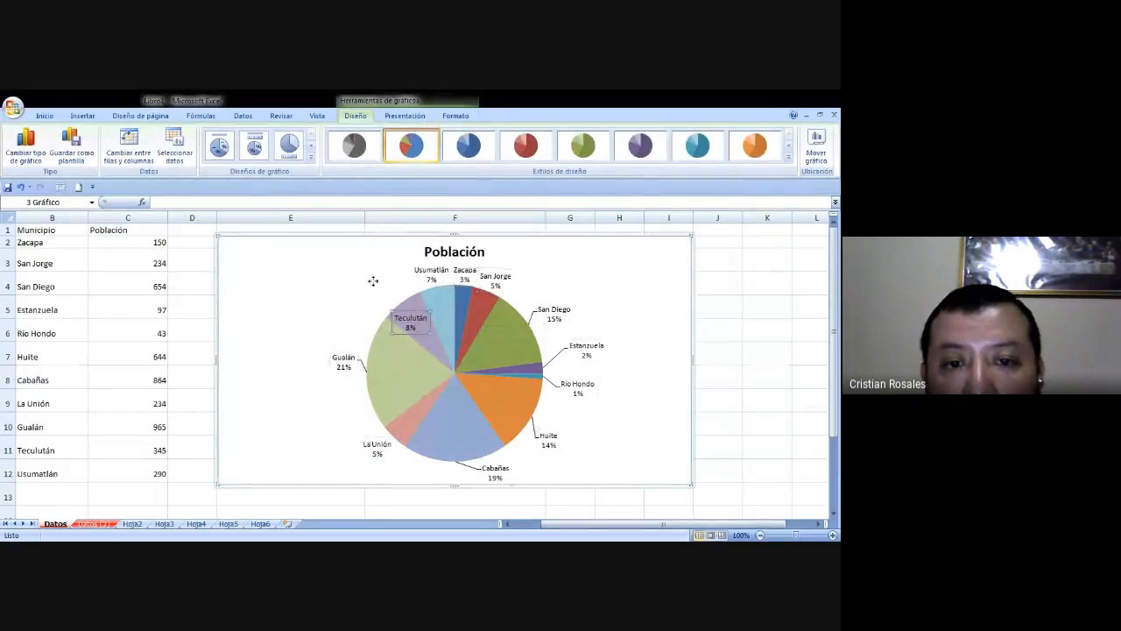
left_click_drag(412, 322, 373, 281)
left_click(732, 325)
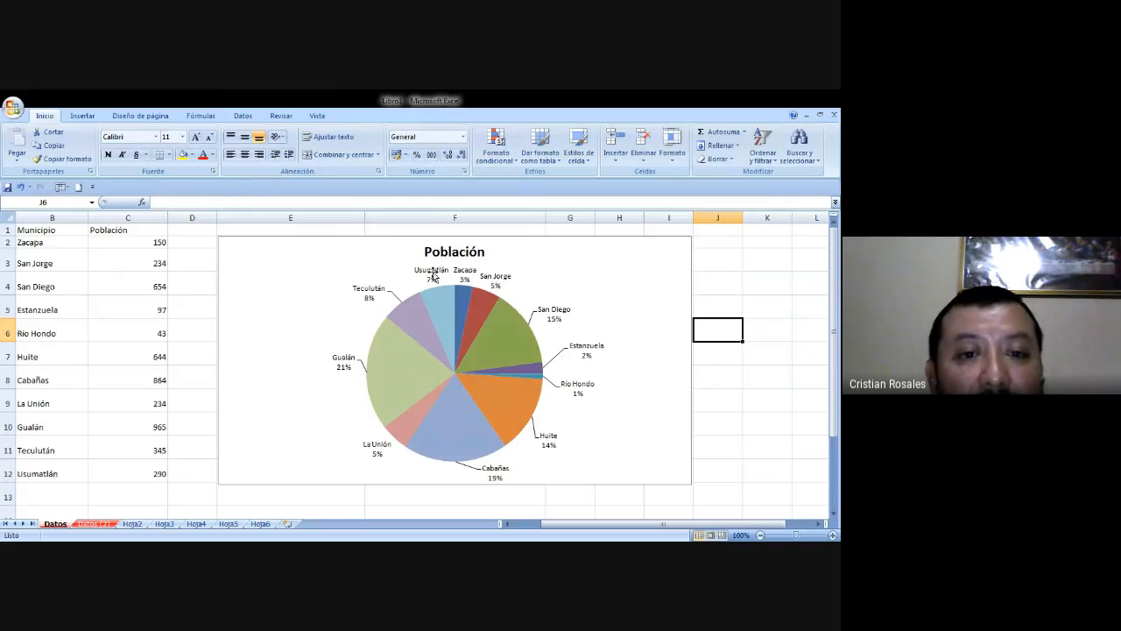
- Change the population pie chart to the first bar chart subtype, clustered bars
left_click(246, 277)
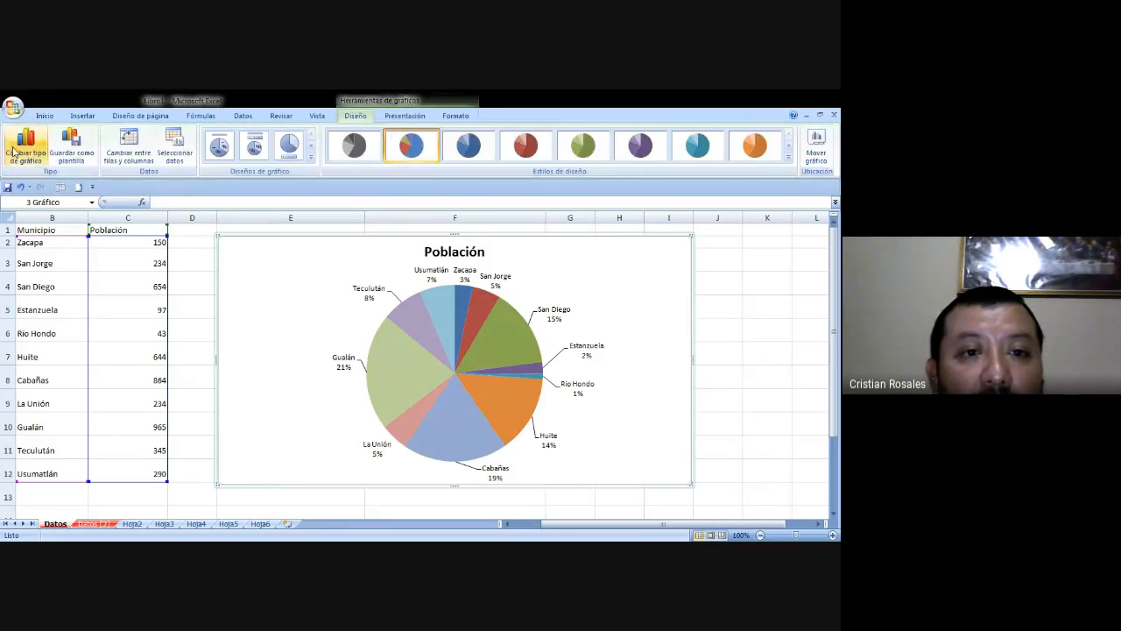
left_click(26, 144)
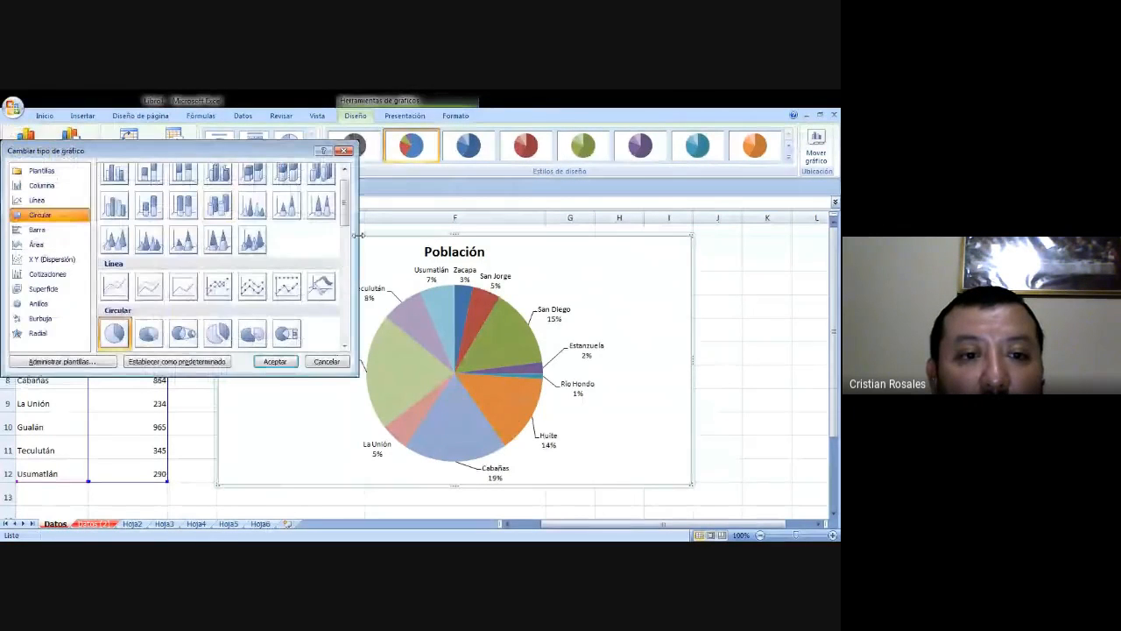
scroll(340, 228, "down", 4)
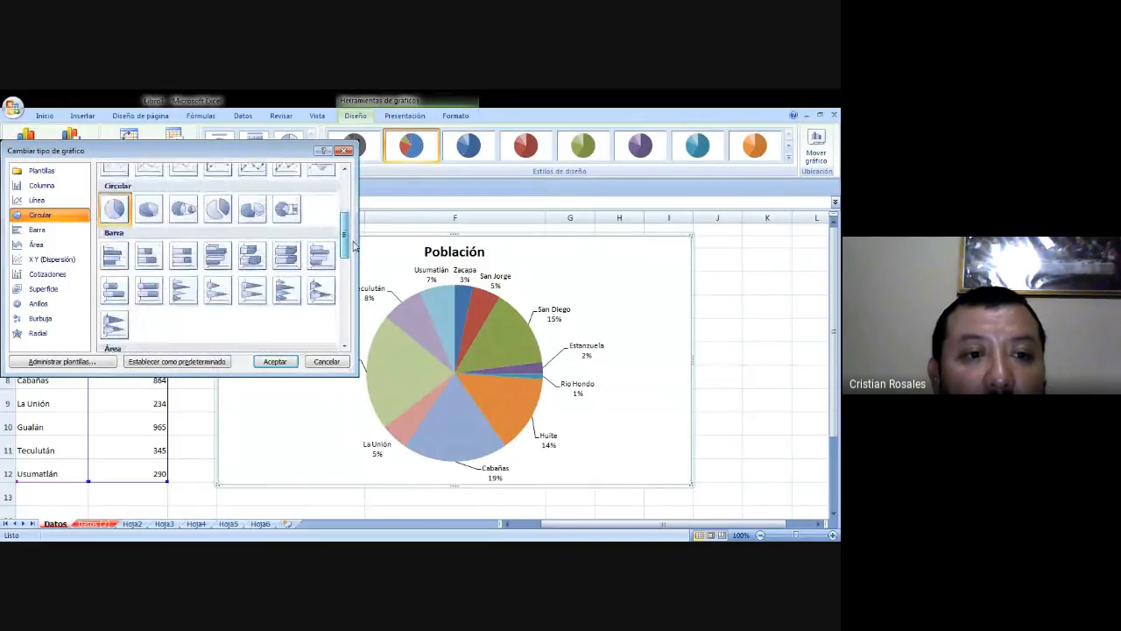
left_click(114, 241)
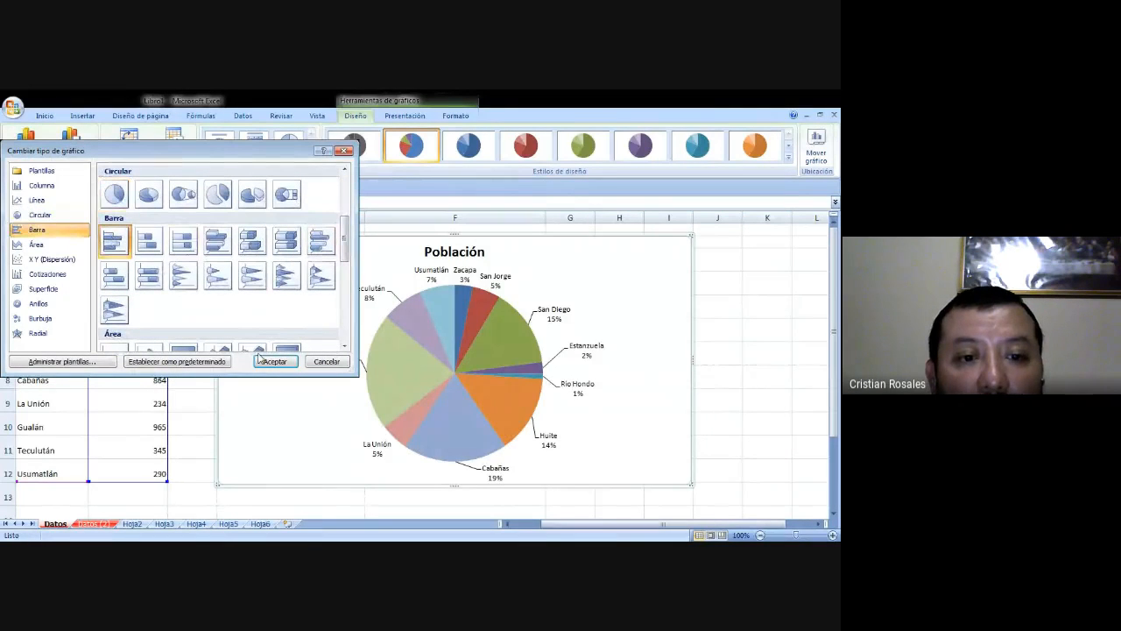
left_click(274, 362)
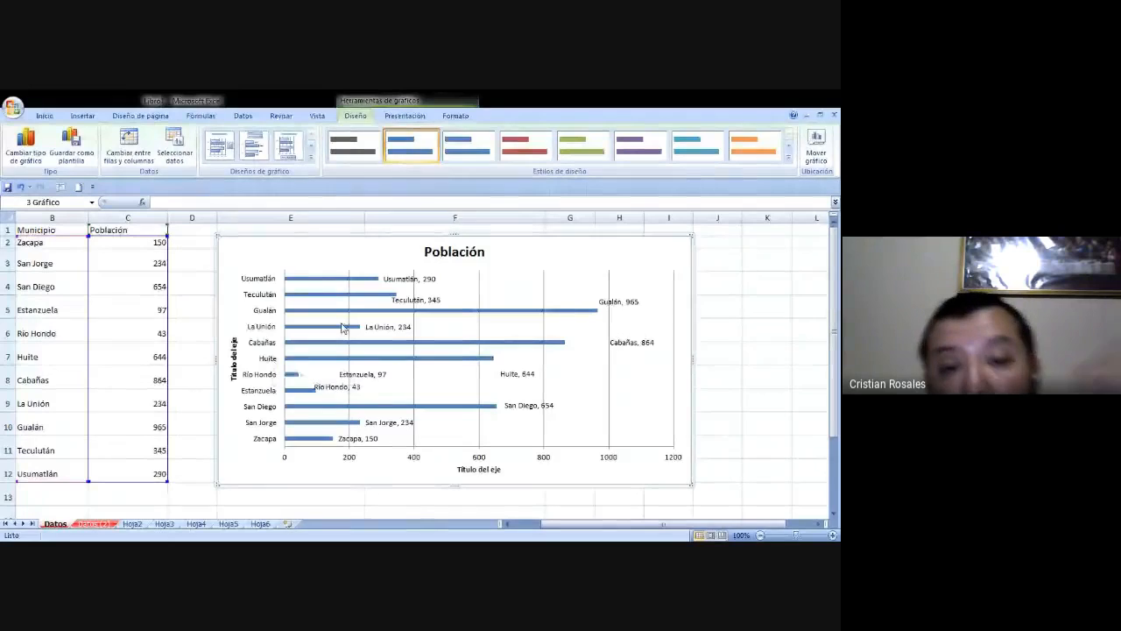
- Enlarge the chart type dialog, browse its categories and change the population chart to the first doughnut subtype
left_click(25, 145)
left_click_drag(345, 215, 352, 175)
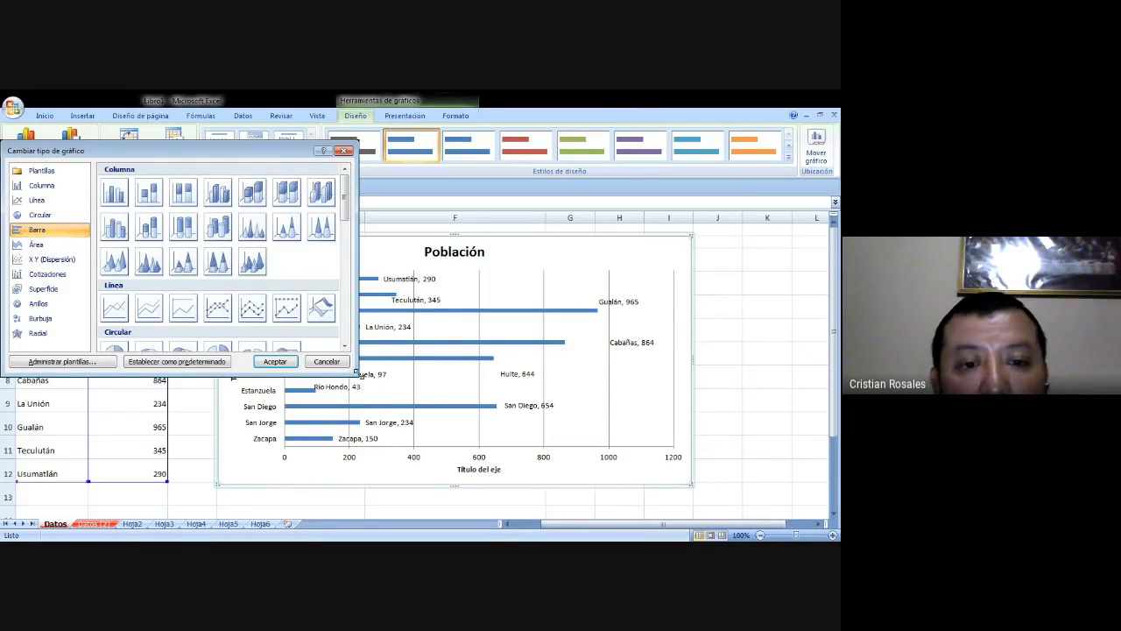
left_click_drag(353, 372, 462, 420)
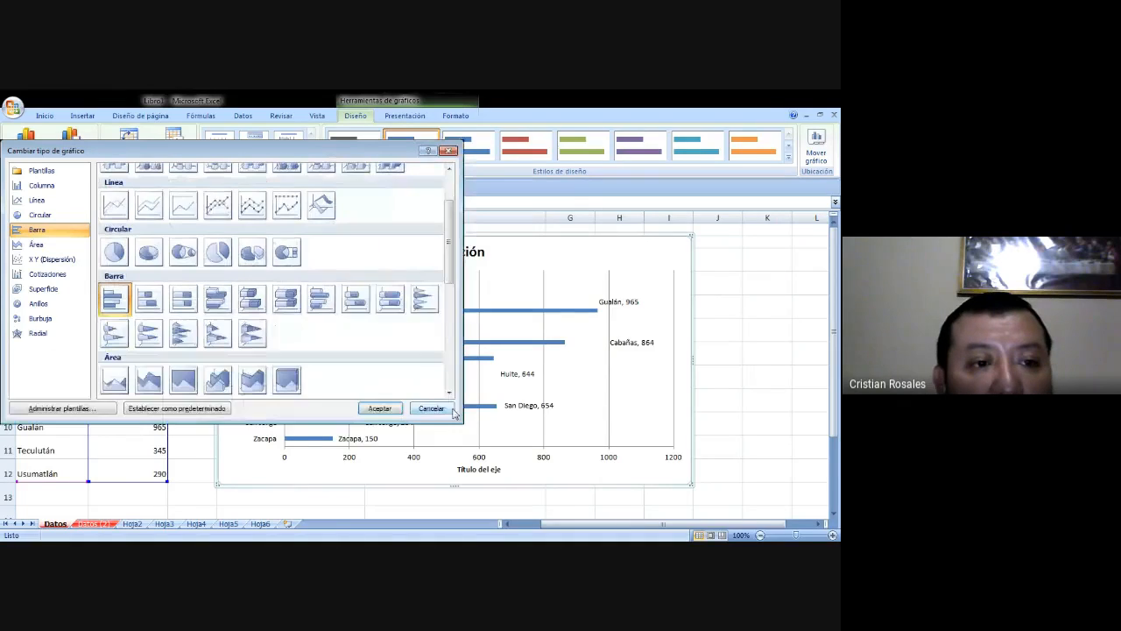
left_click(52, 245)
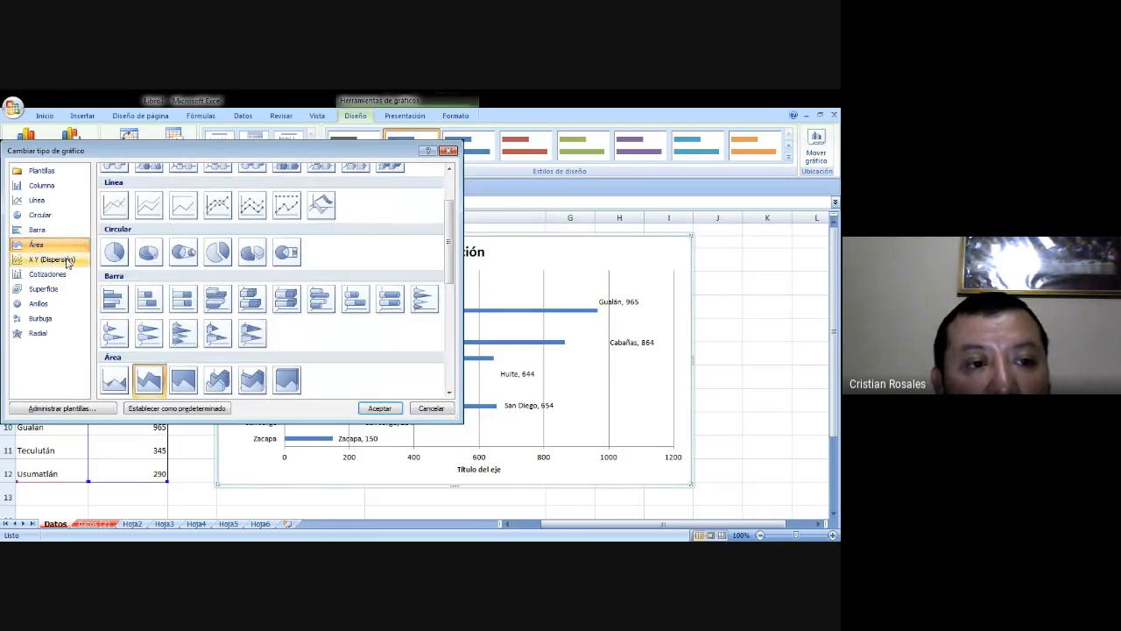
left_click(67, 262)
left_click(75, 277)
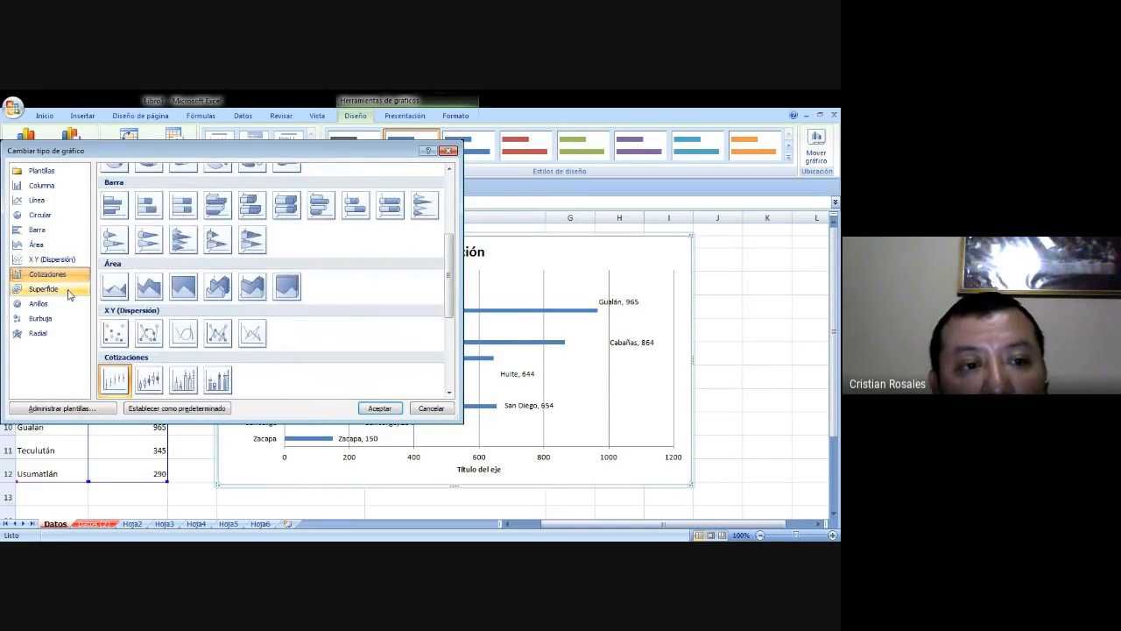
left_click(75, 305)
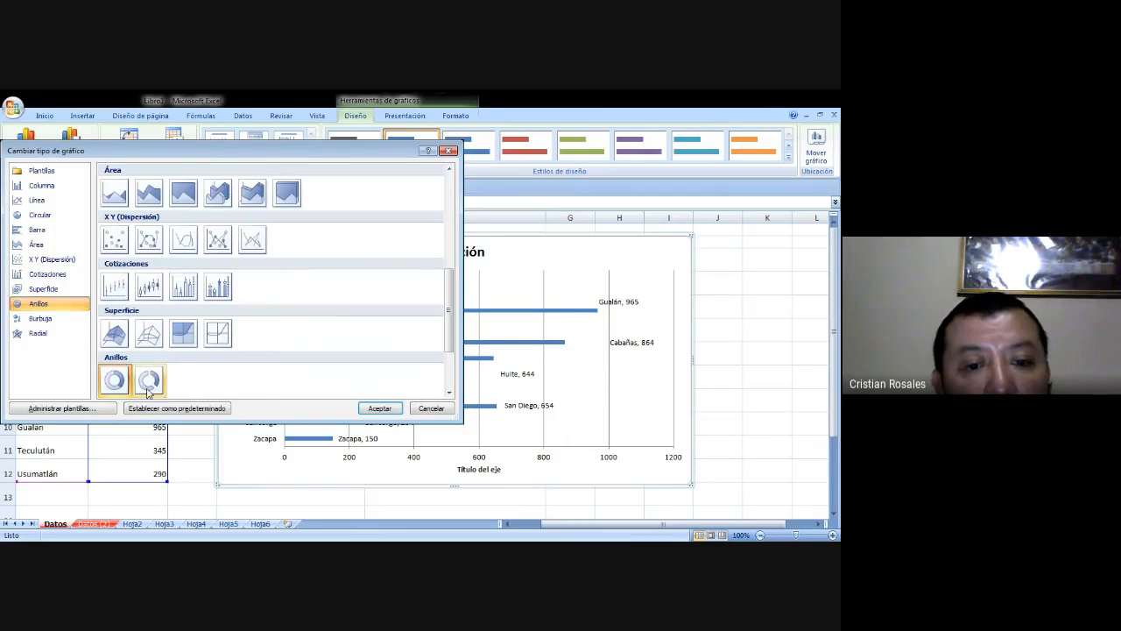
left_click(381, 408)
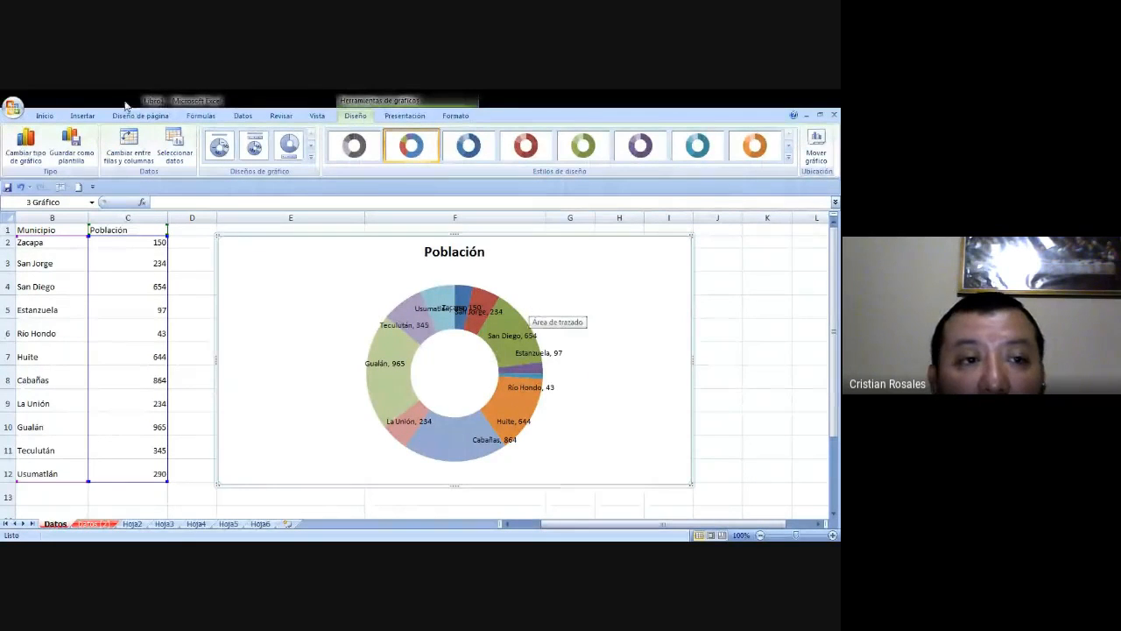
- Change the doughnut chart to the first column chart subtype, clustered columns
left_click(26, 141)
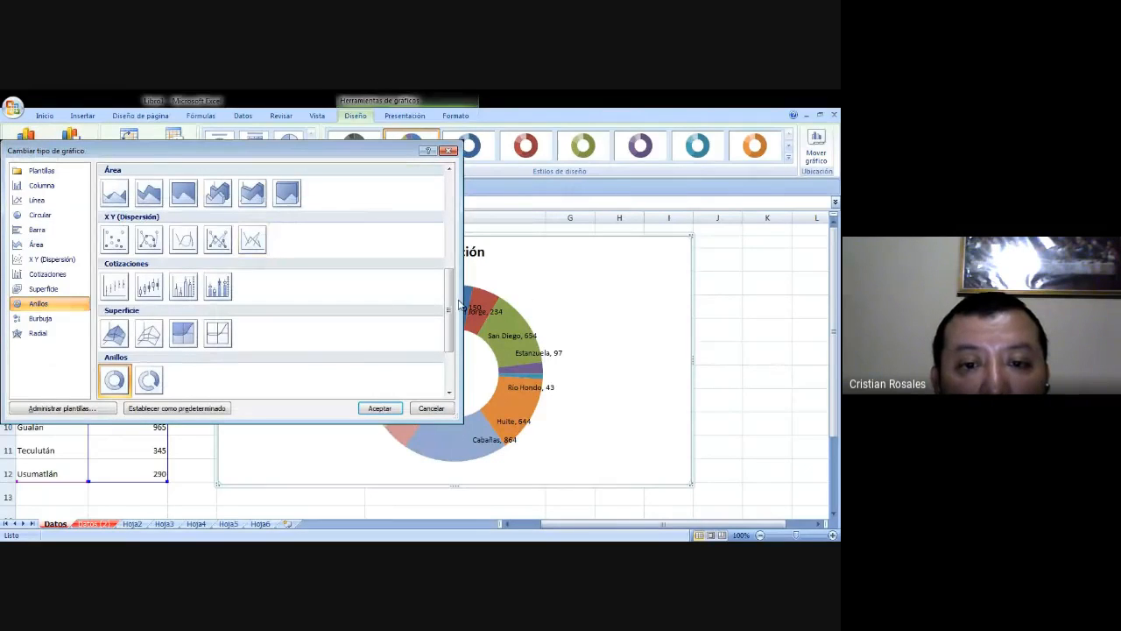
left_click_drag(451, 301, 449, 355)
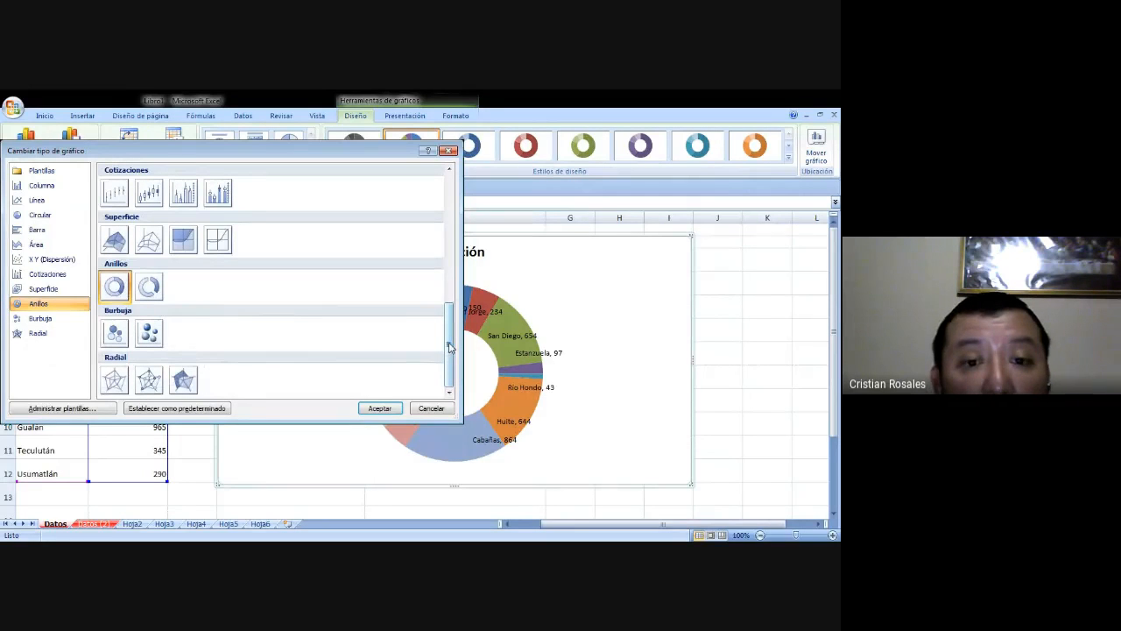
left_click_drag(450, 347, 449, 215)
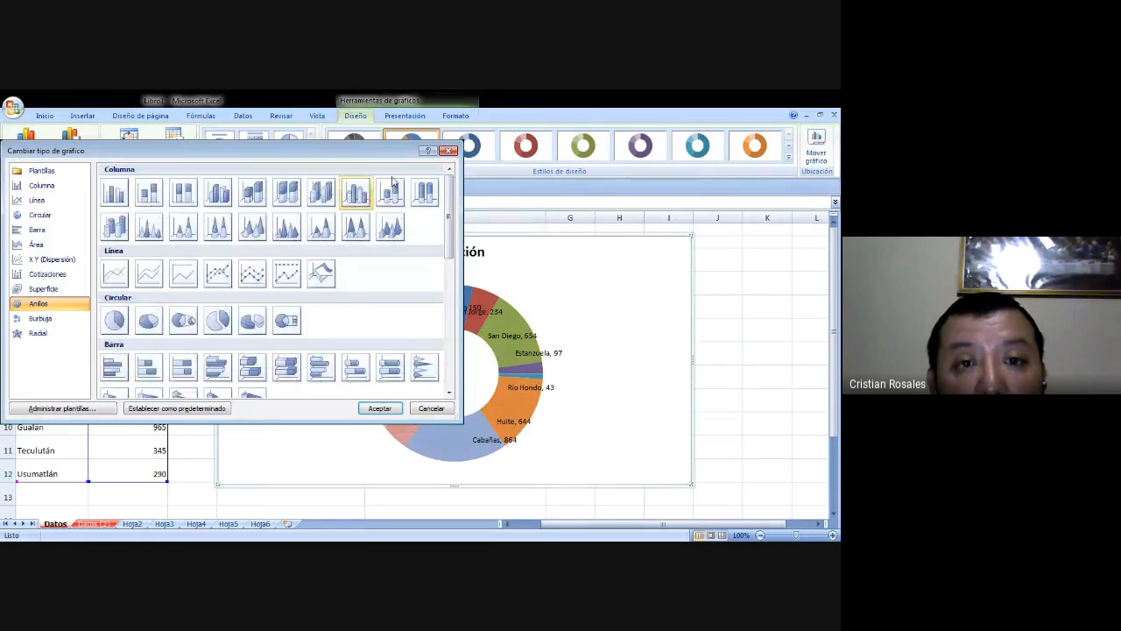
left_click(121, 196)
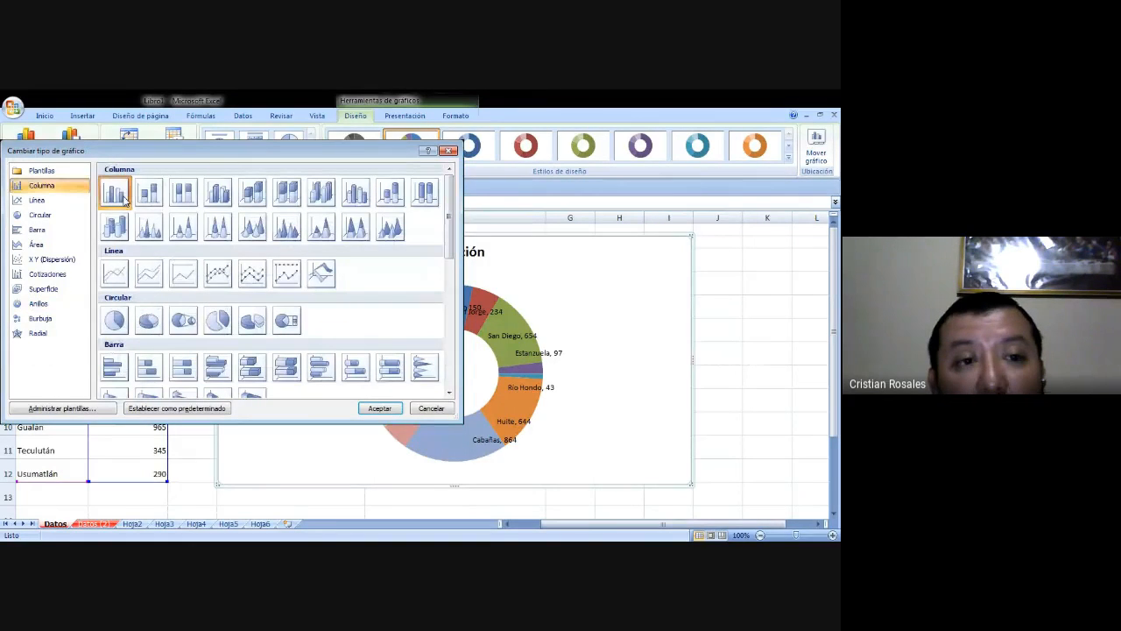
left_click(382, 409)
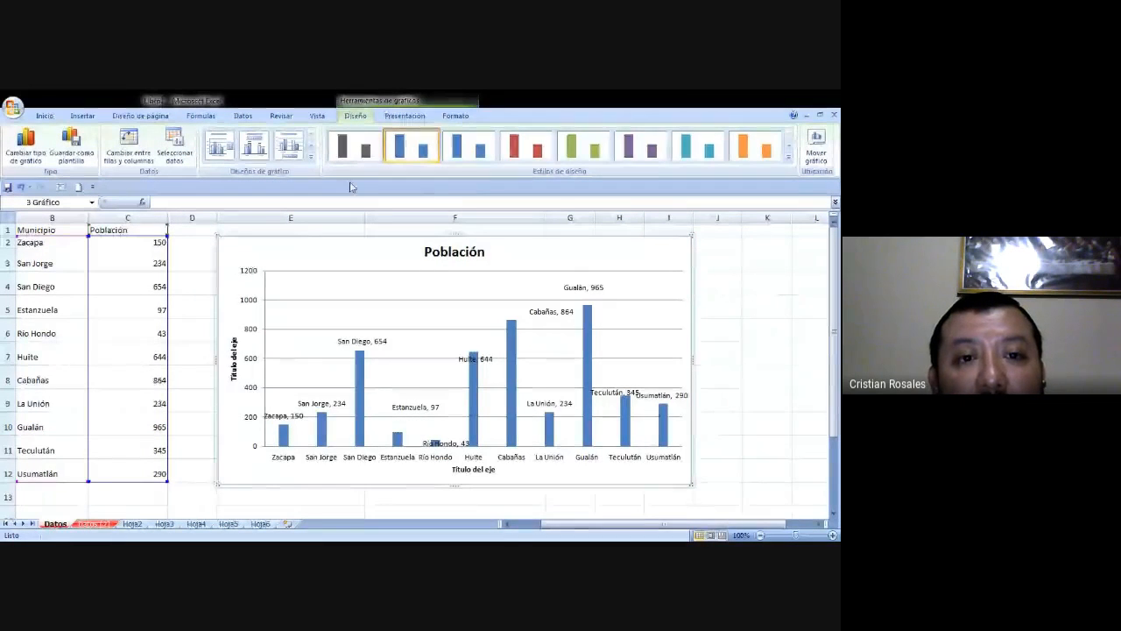
- Apply the first chart layout to the column chart, with a title and a side legend but no data labels
left_click(311, 139)
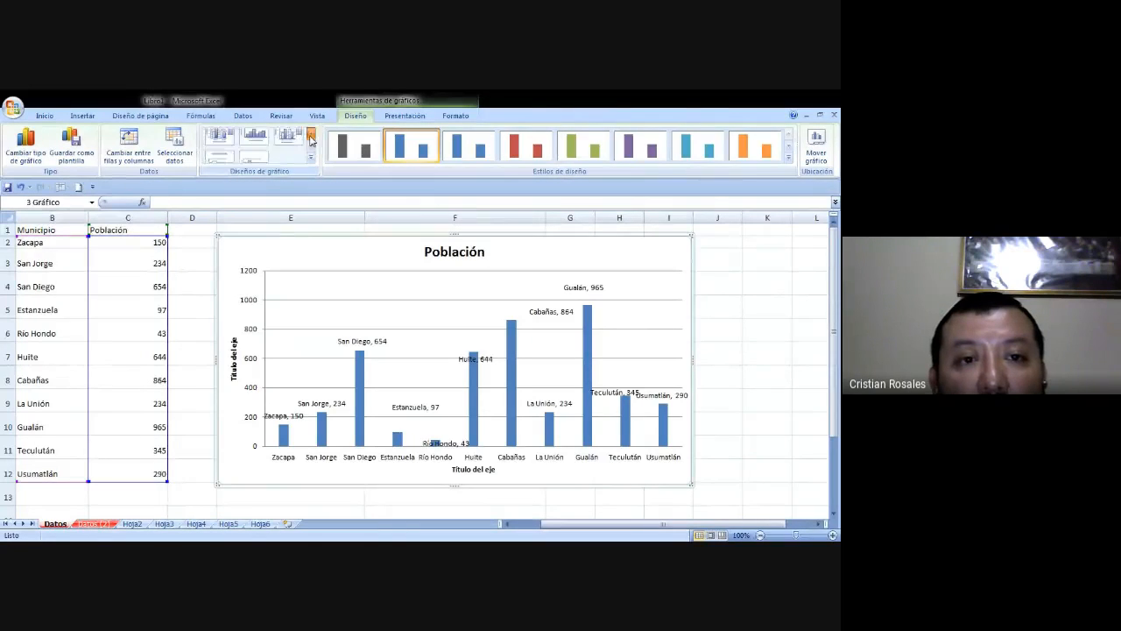
left_click(224, 147)
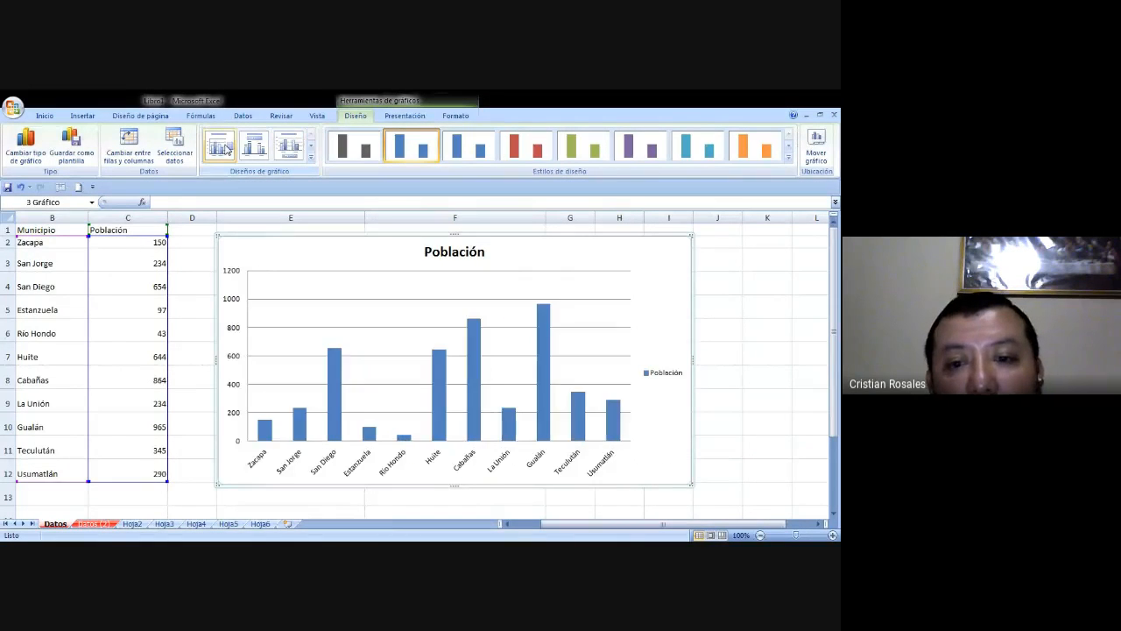
left_click(763, 318)
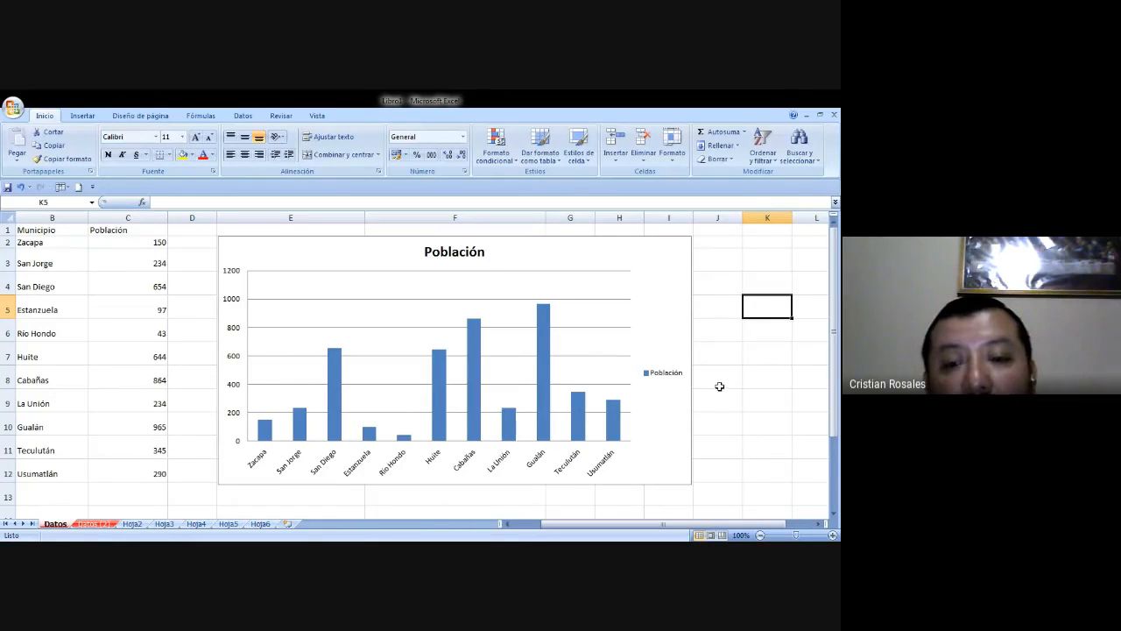
left_click(757, 405)
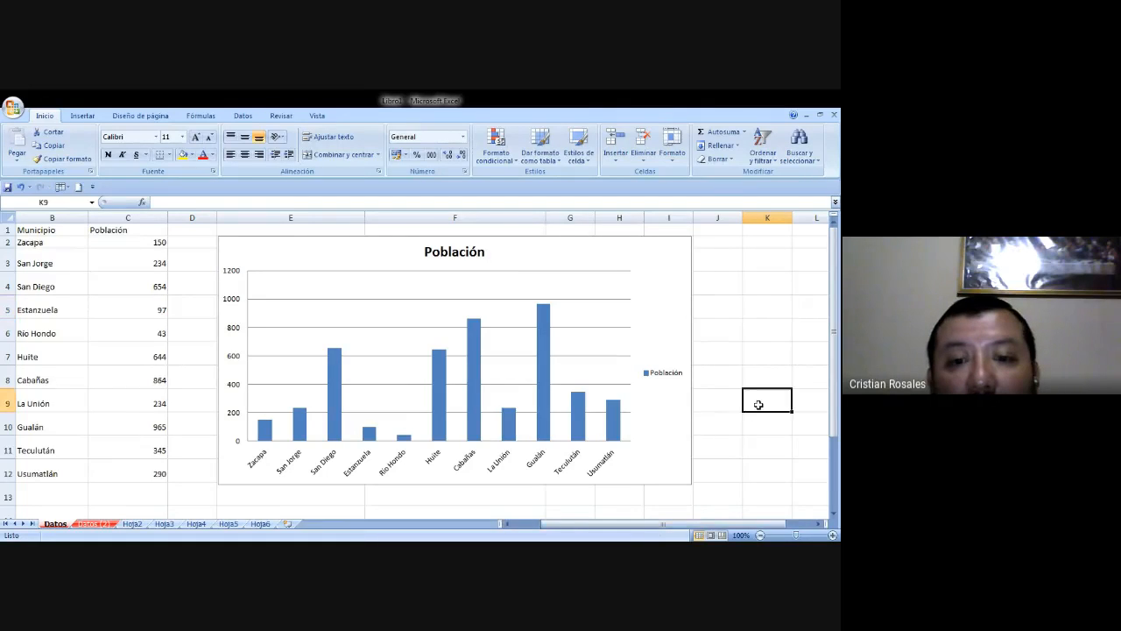
left_click(616, 256)
left_click(721, 280)
left_click(680, 266)
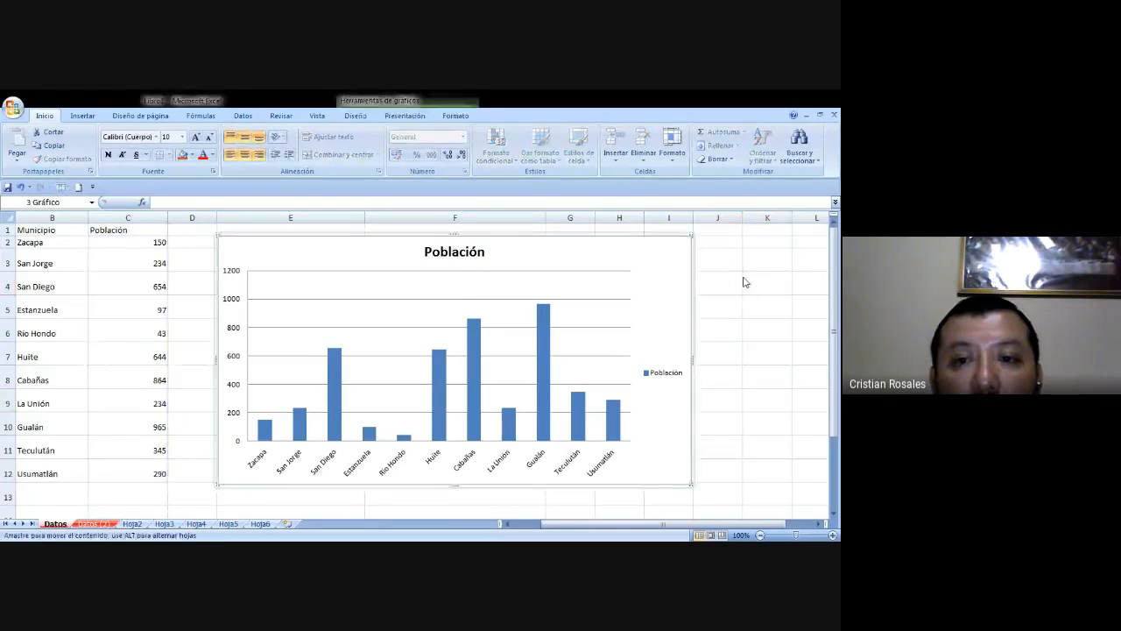
left_click(739, 281)
left_click(663, 267)
left_click(742, 281)
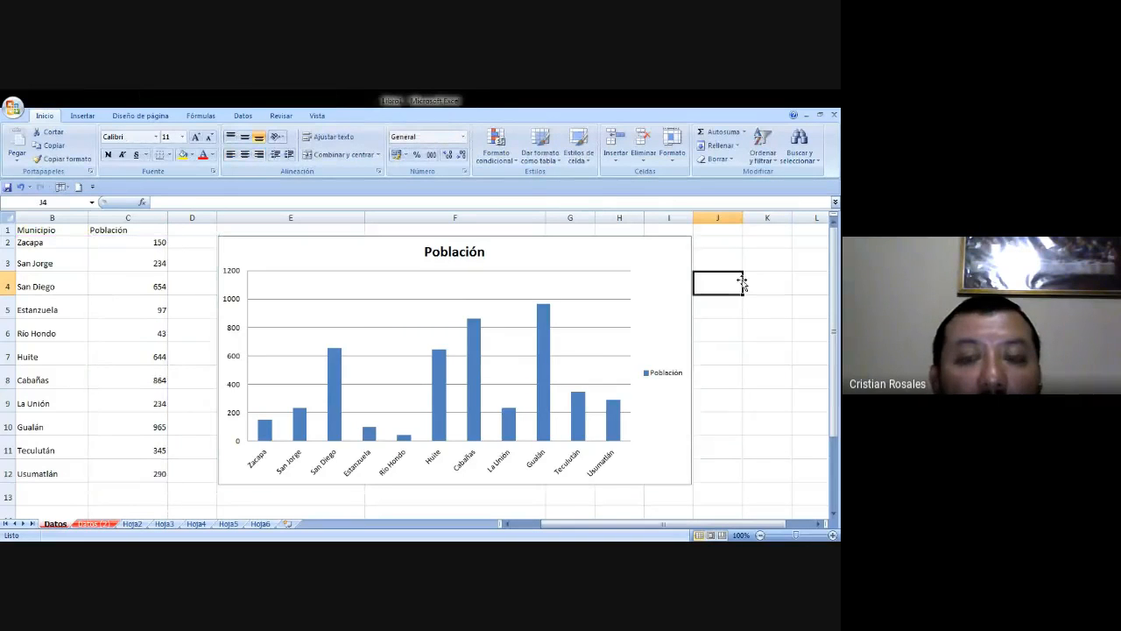
left_click(761, 309)
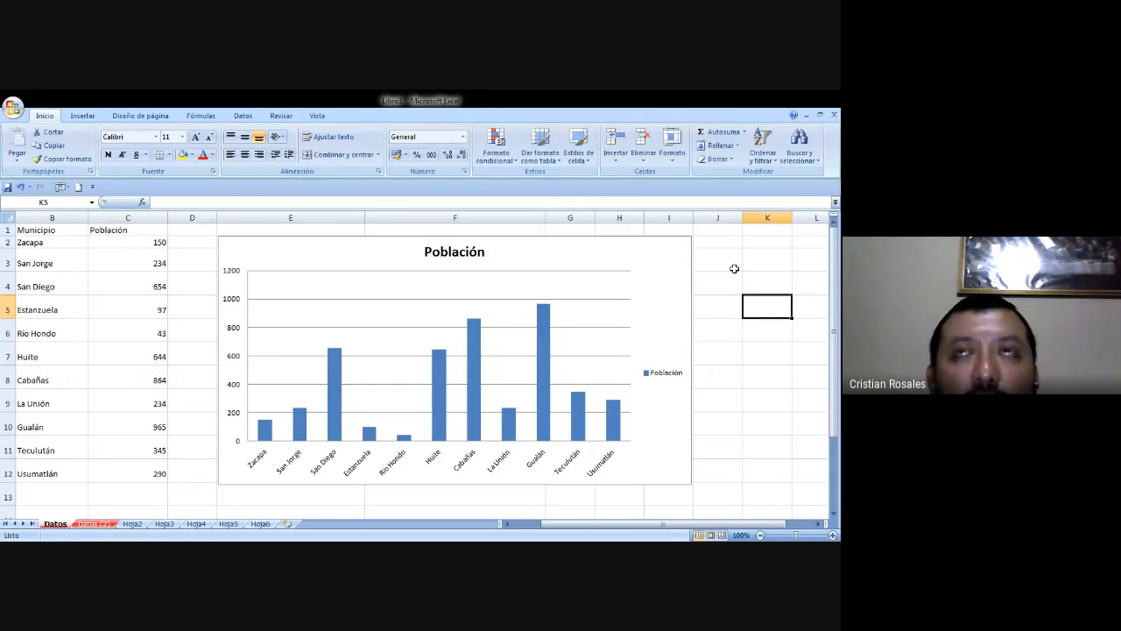
left_click(673, 260)
left_click(733, 285)
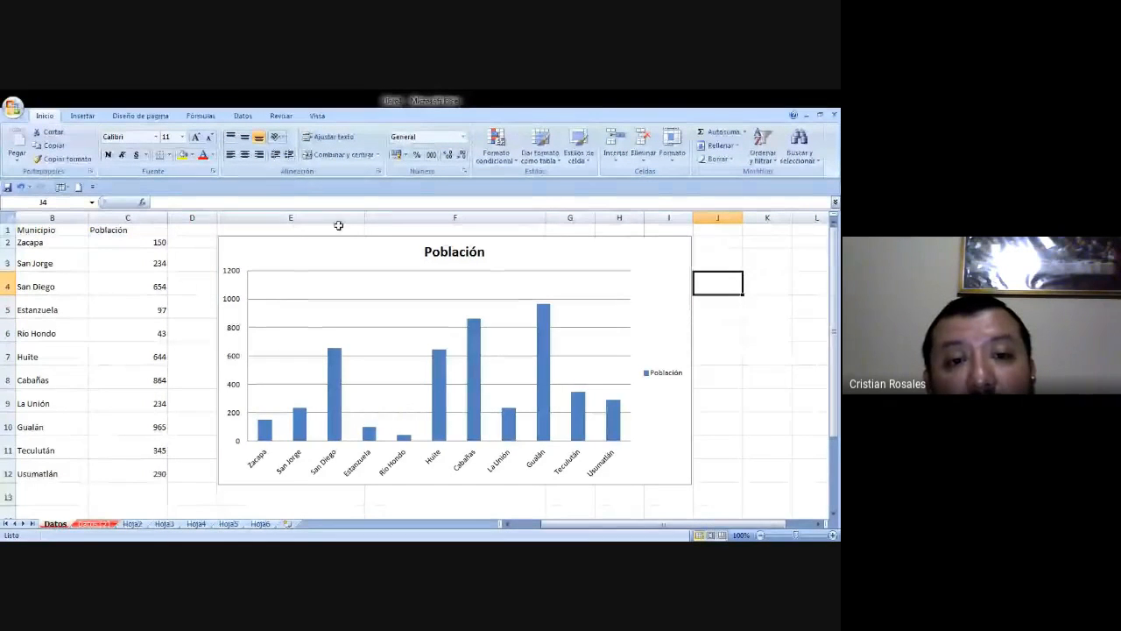
- Move the column chart slightly to the right within column E and up to row 1
left_click(370, 232)
left_click_drag(370, 232, 412, 223)
left_click(766, 303)
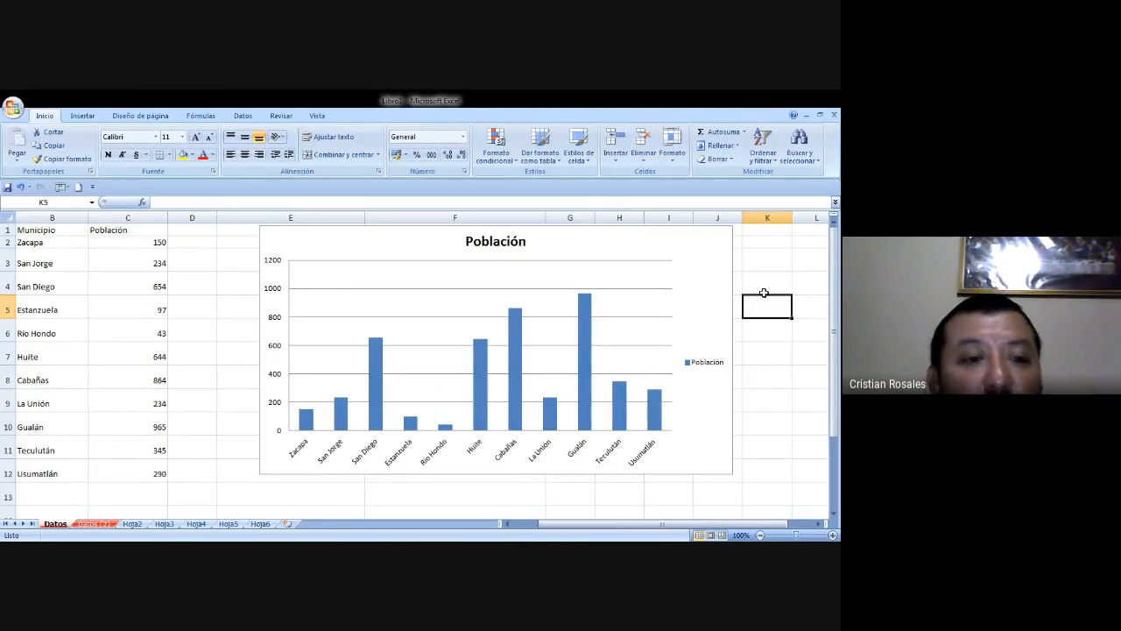
left_click(631, 242)
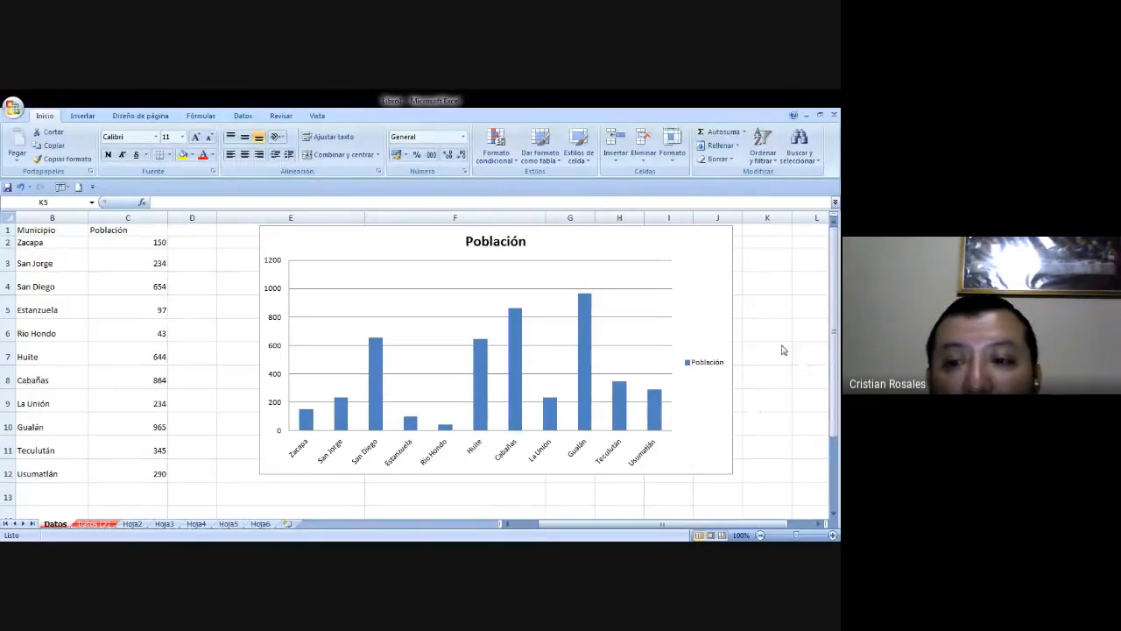
key("Escape")
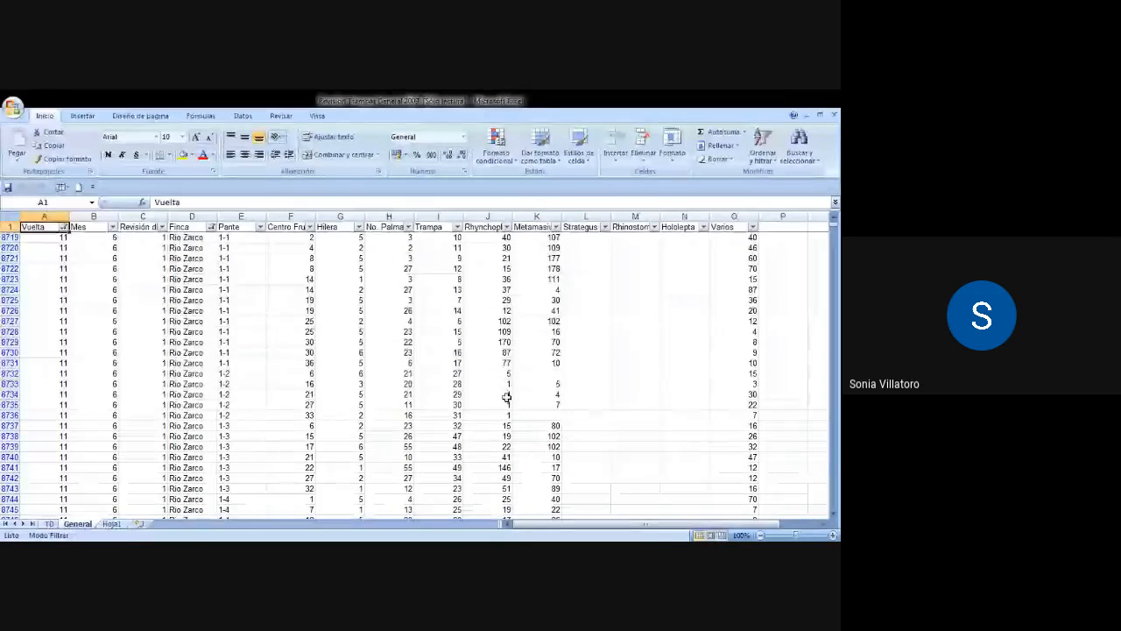
- Look through the filtered Rio Zarco trap records on the General sheet of the trap review workbook
left_click(357, 322)
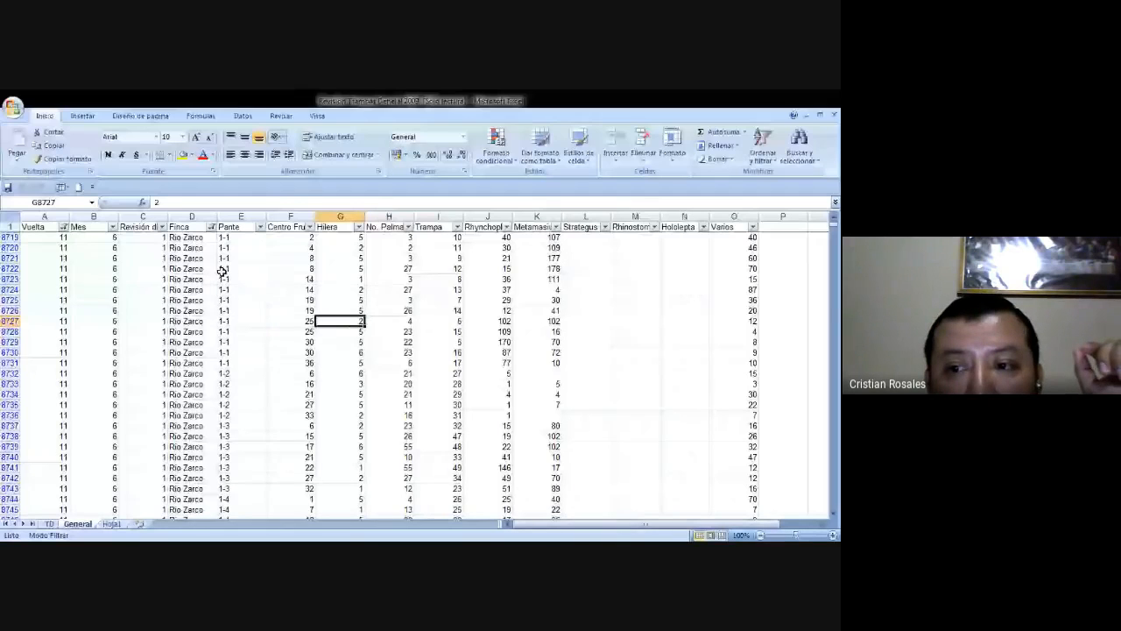
scroll(754, 307, "down", 12)
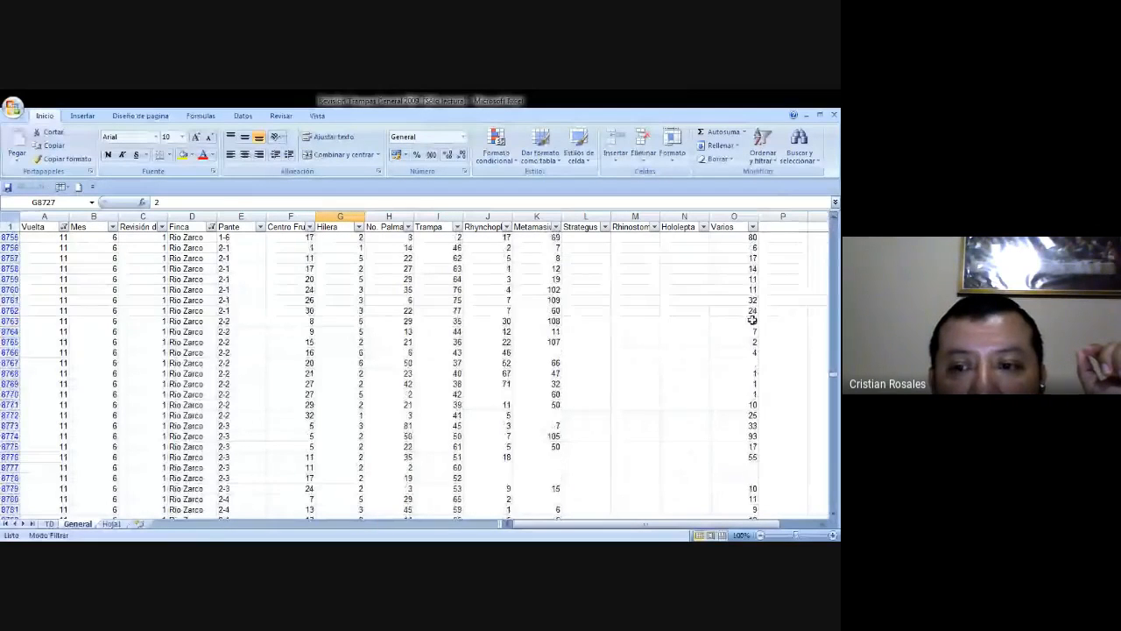
scroll(753, 321, "up", 5)
scroll(753, 320, "up", 7)
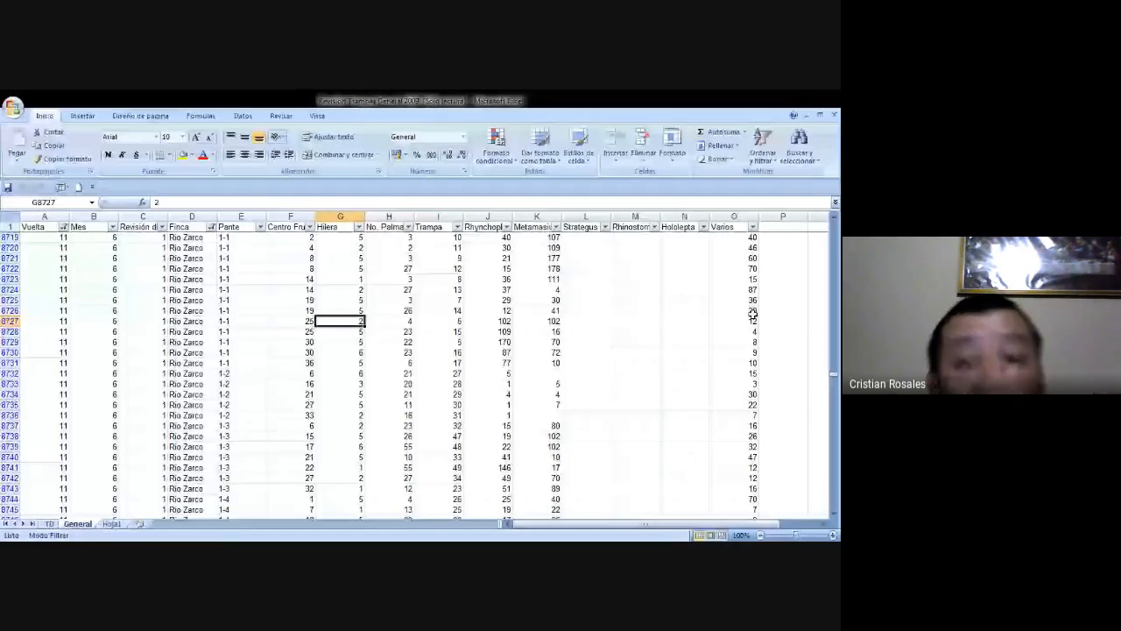
scroll(706, 345, "down", 18)
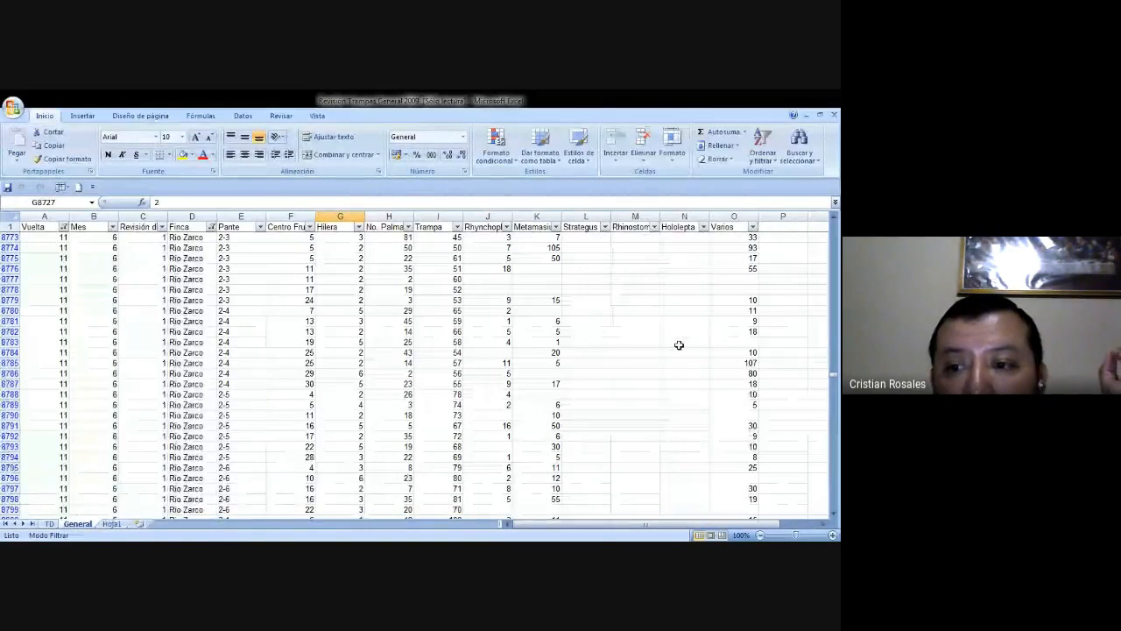
- Go to the end of the filtered Rio Zarco records on the General sheet
left_click(290, 310)
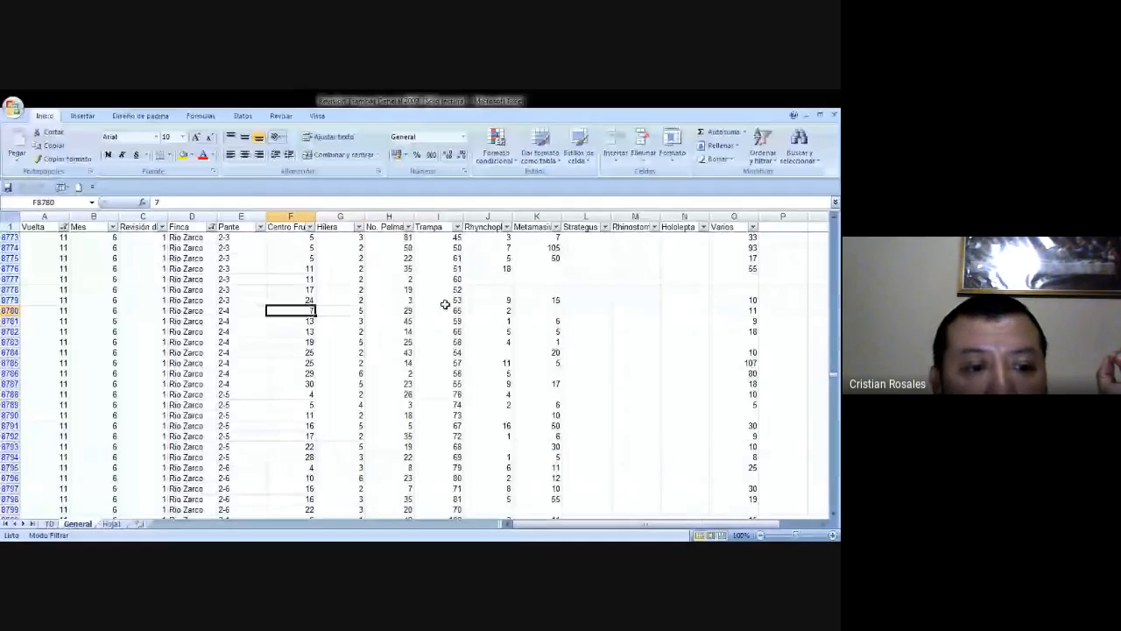
left_click_drag(834, 378, 834, 508)
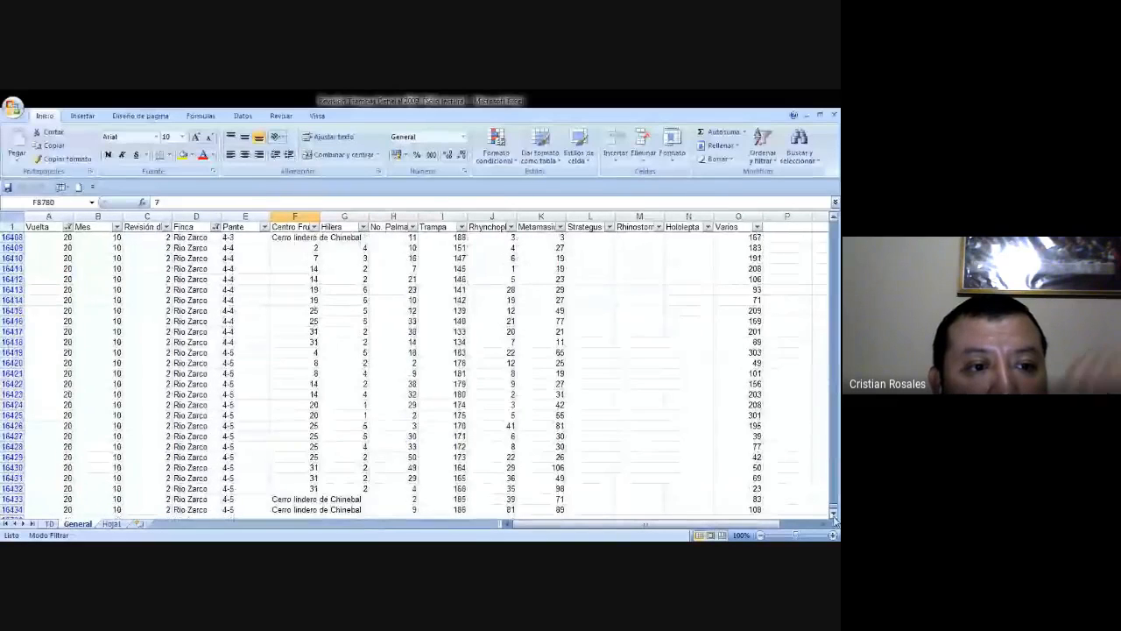
scroll(460, 377, "down", 6)
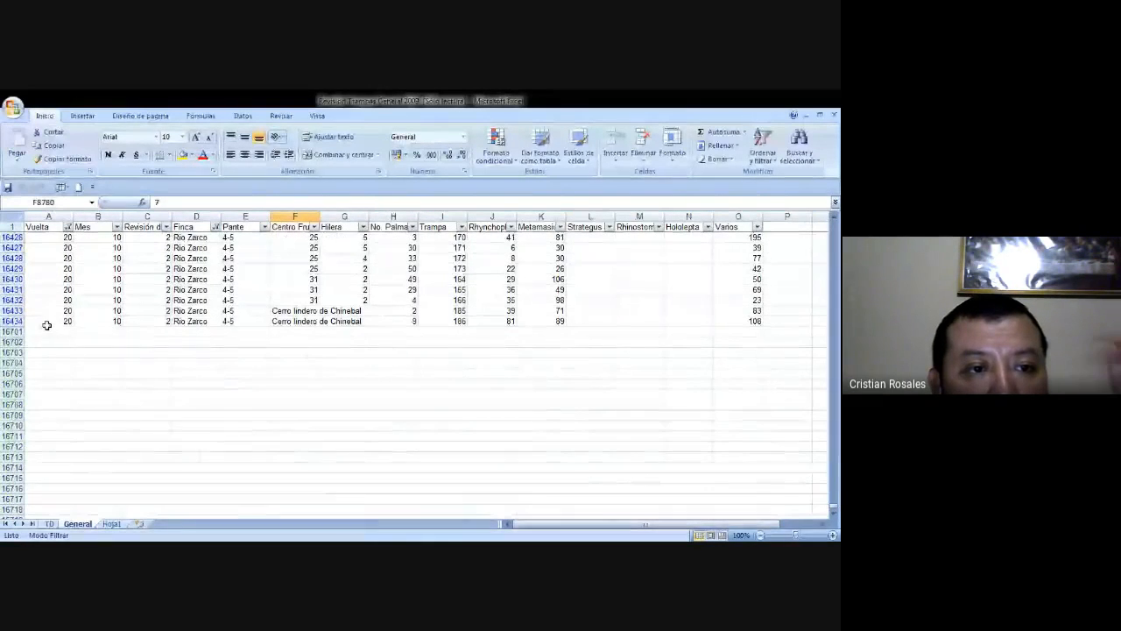
- Include all values in the Vuelta filter and turn off filtering for the whole trap table
left_click(67, 227)
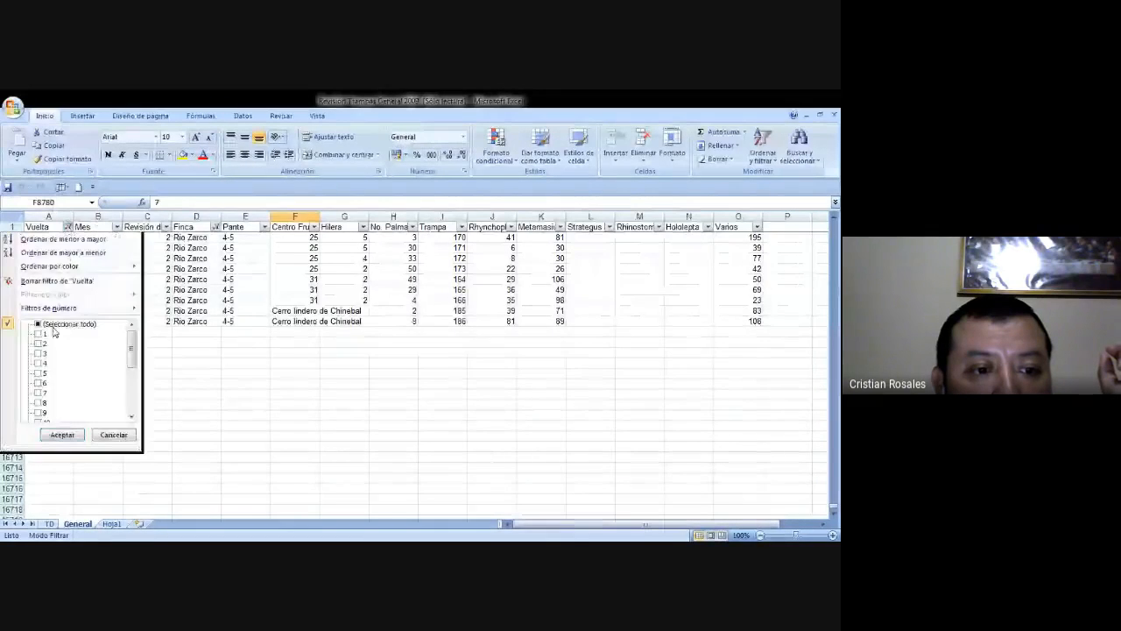
left_click(62, 435)
left_click(196, 310)
left_click(243, 116)
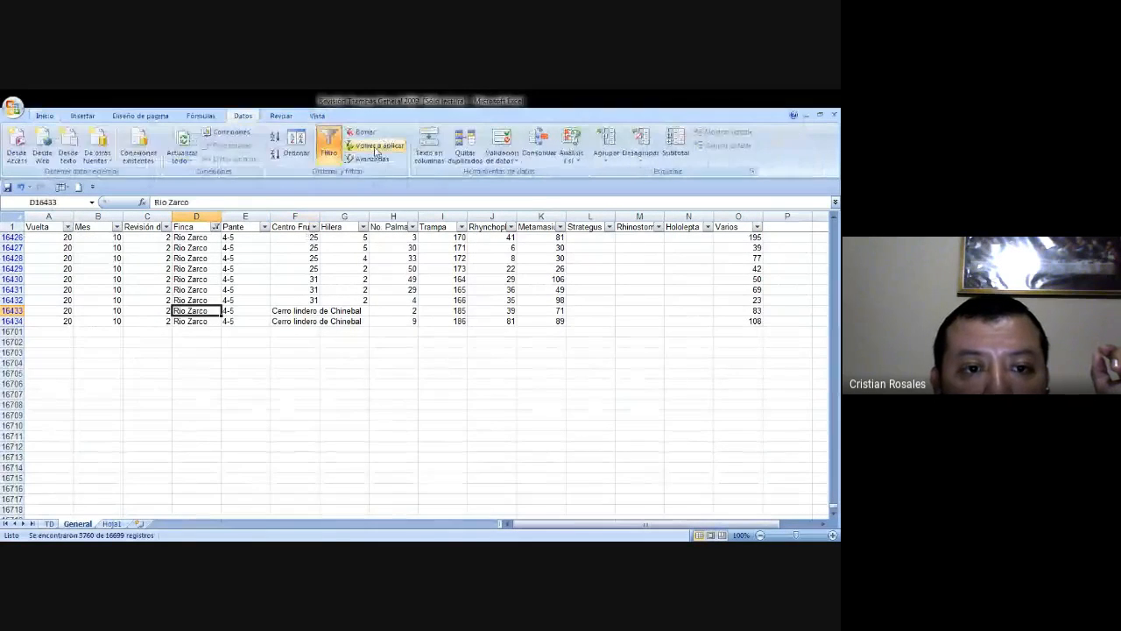
left_click(327, 147)
- Look through the unfiltered trap records down to the last row, selecting the Vuelta values from A16548 to the end
left_click(275, 281)
scroll(274, 283, "up", 4)
scroll(308, 278, "down", 5)
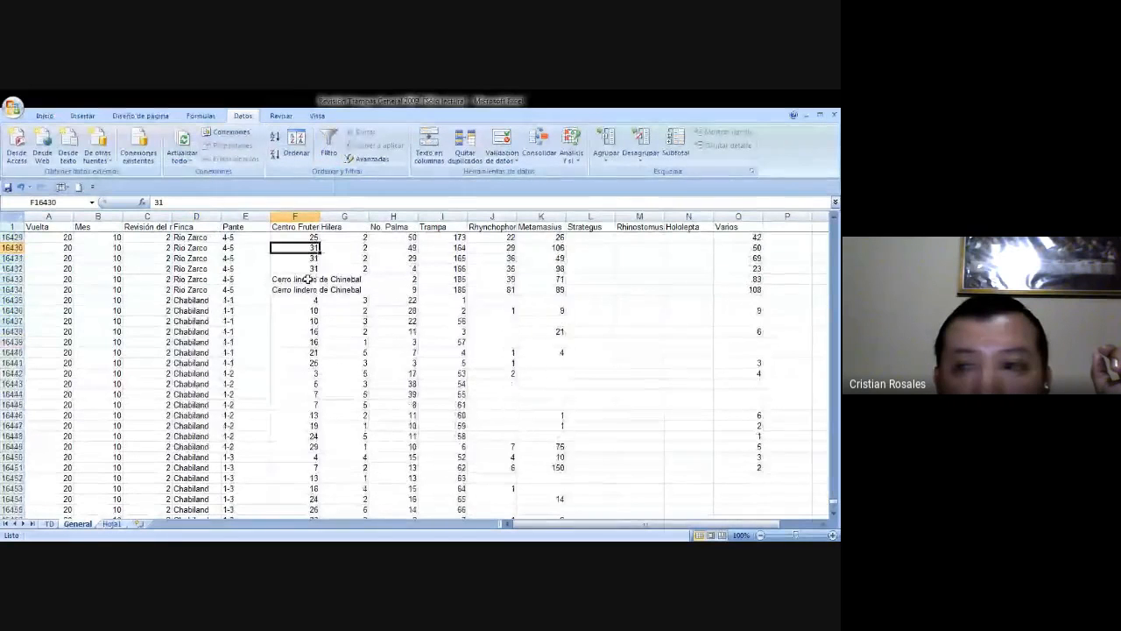
scroll(431, 374, "down", 10)
scroll(431, 374, "down", 20)
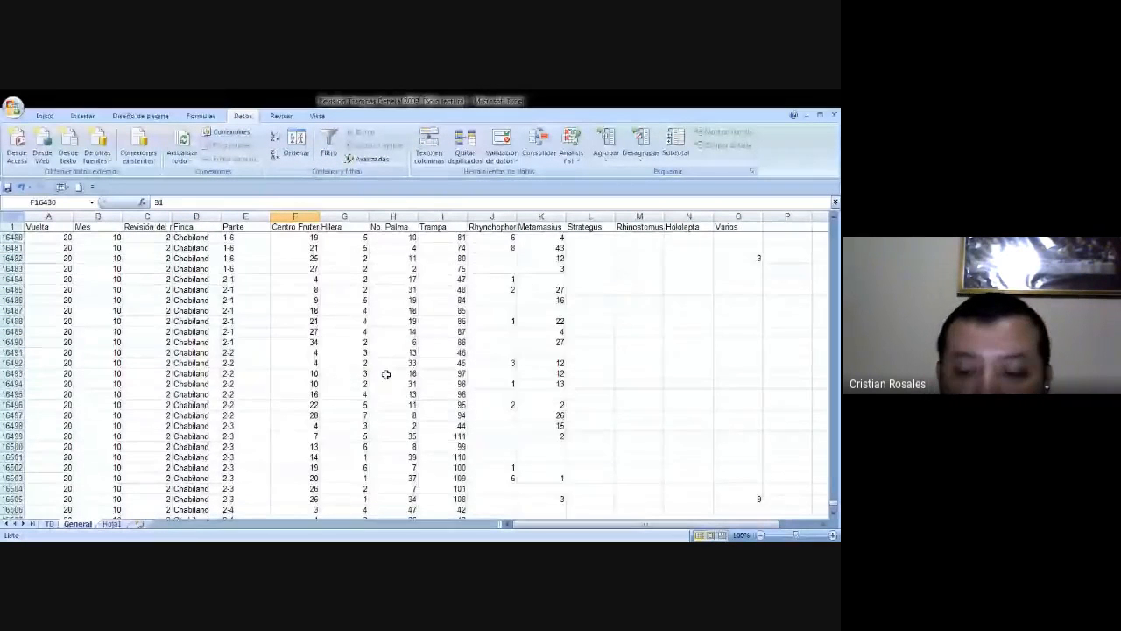
left_click(67, 352)
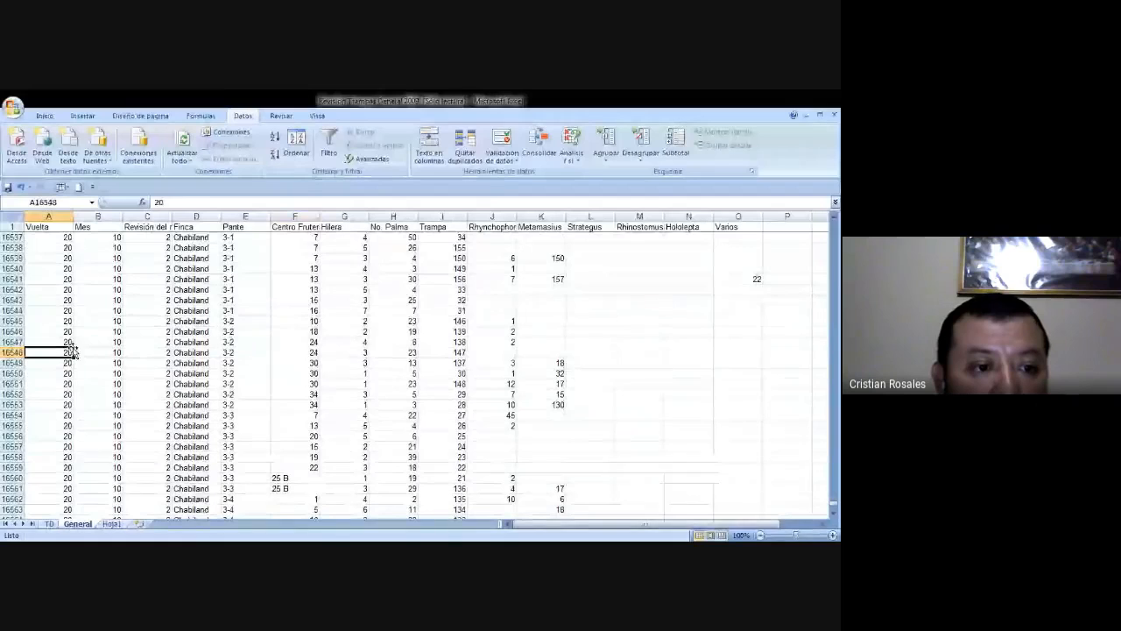
key("ctrl+shift+Down")
scroll(107, 365, "down", 4)
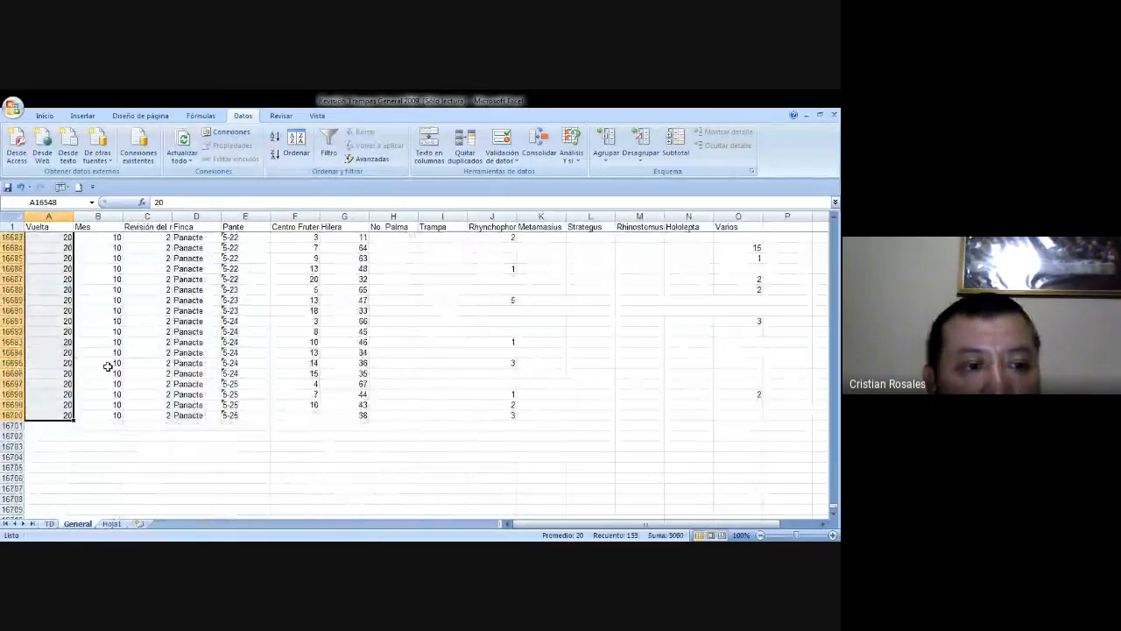
- Examine the last trap record in row 16700 from Vuelta across to Varios, together with the records just above it
left_click(62, 385)
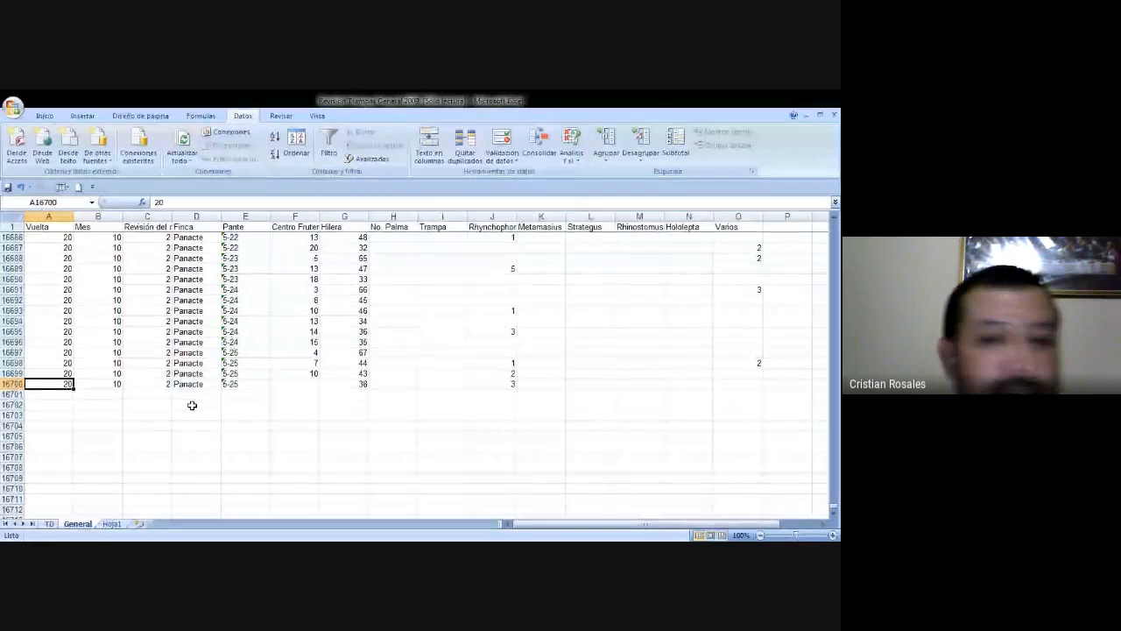
key("Right")
key("Right")
key("Right")
key("Right")
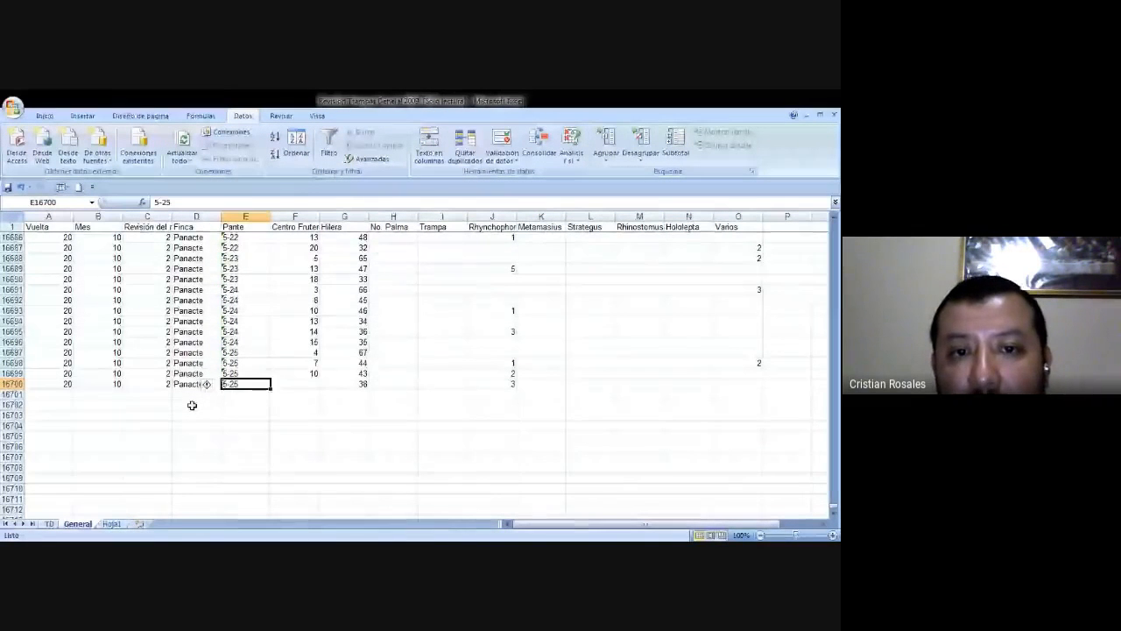
key("Right")
key("Right")
key("Right")
key("Right")
key("Right")
key("Right")
key("Right")
key("Right")
key("Right")
key("Right")
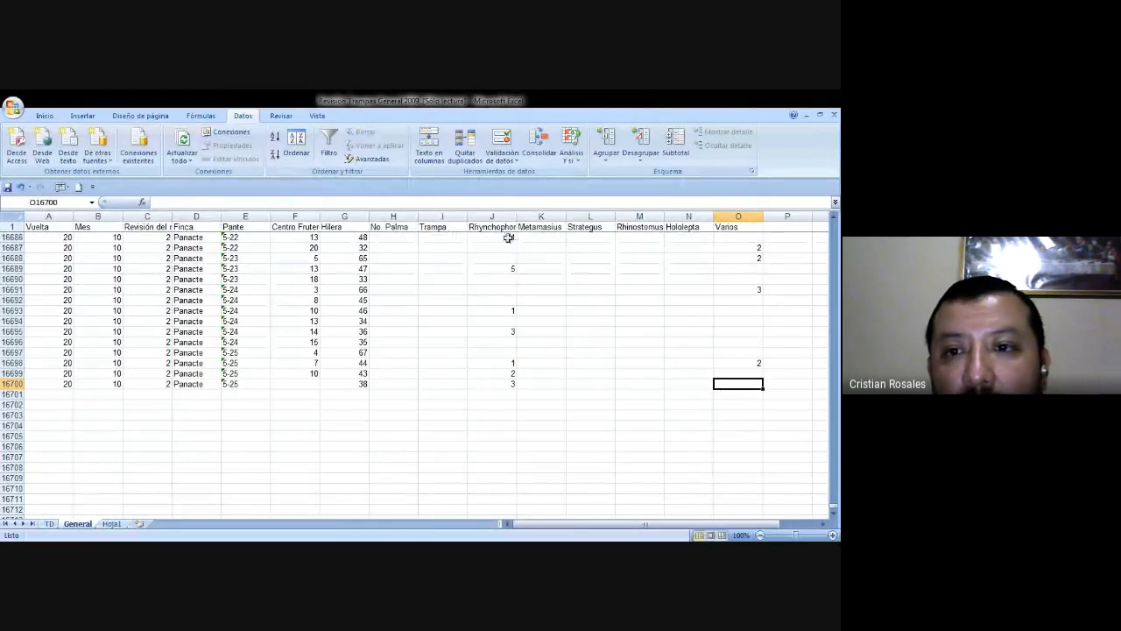
scroll(608, 328, "up", 5)
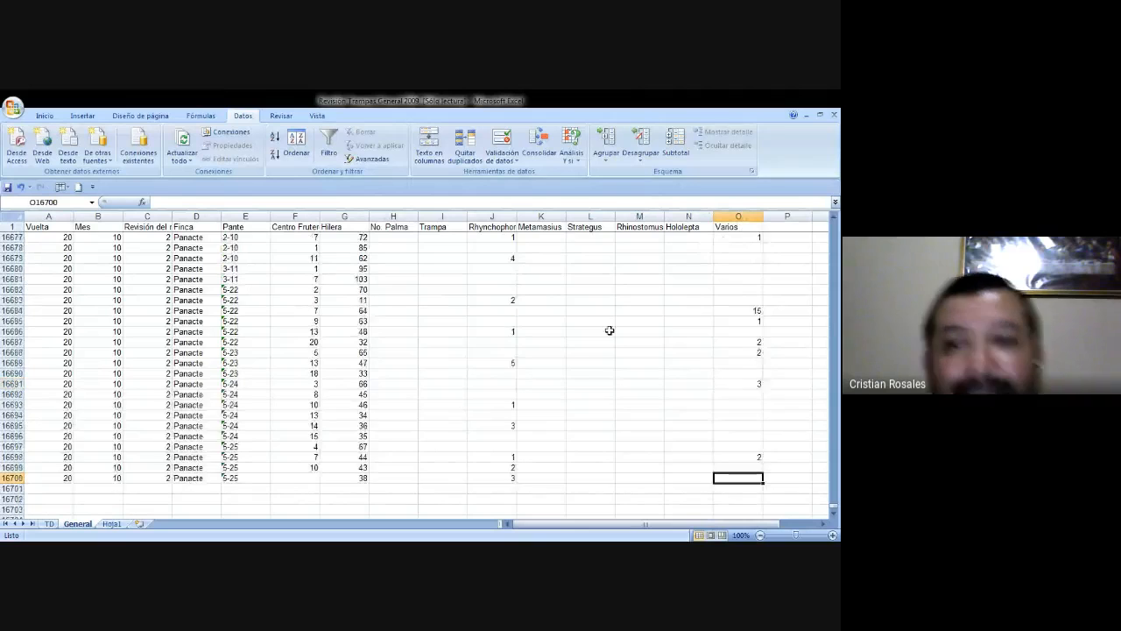
scroll(613, 316, "down", 6)
scroll(624, 302, "up", 5)
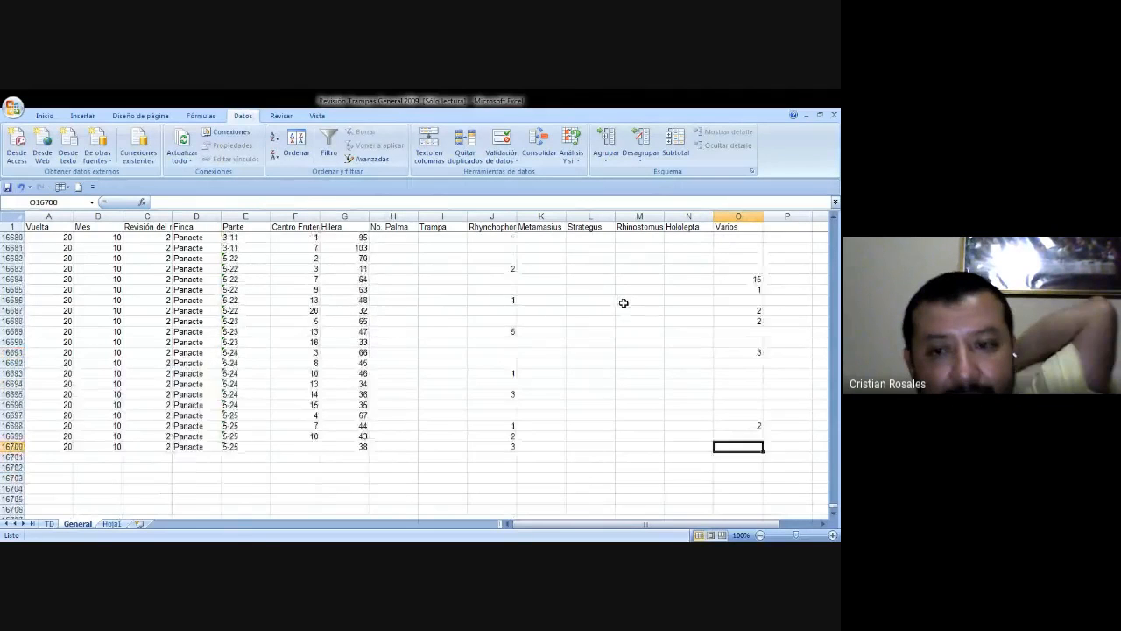
scroll(613, 308, "down", 12)
scroll(609, 311, "up", 2)
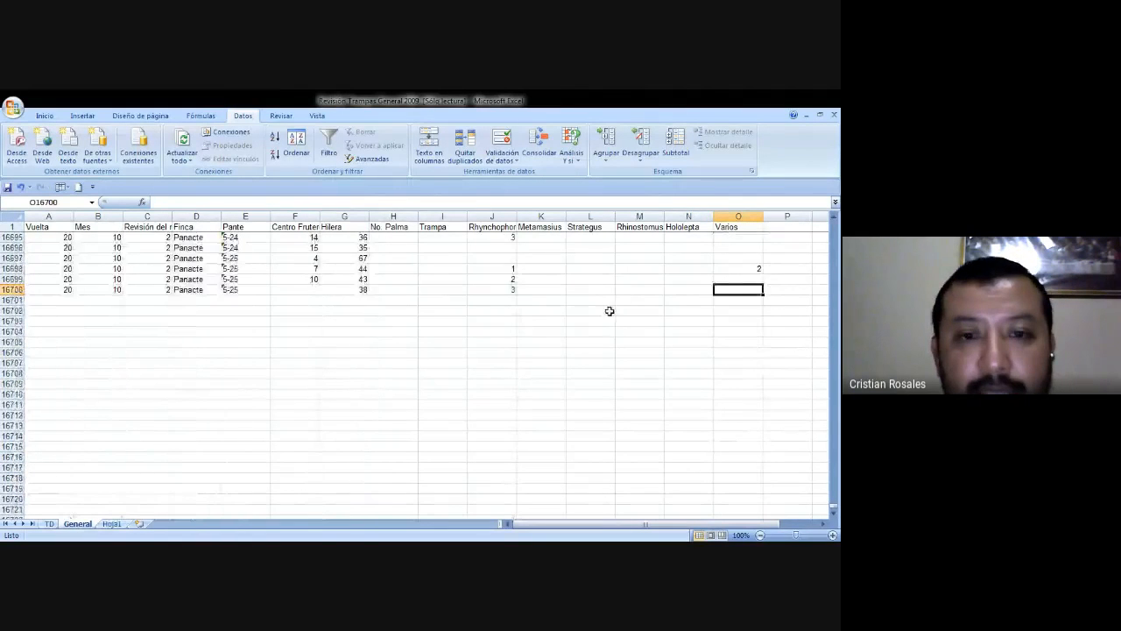
left_click(55, 291)
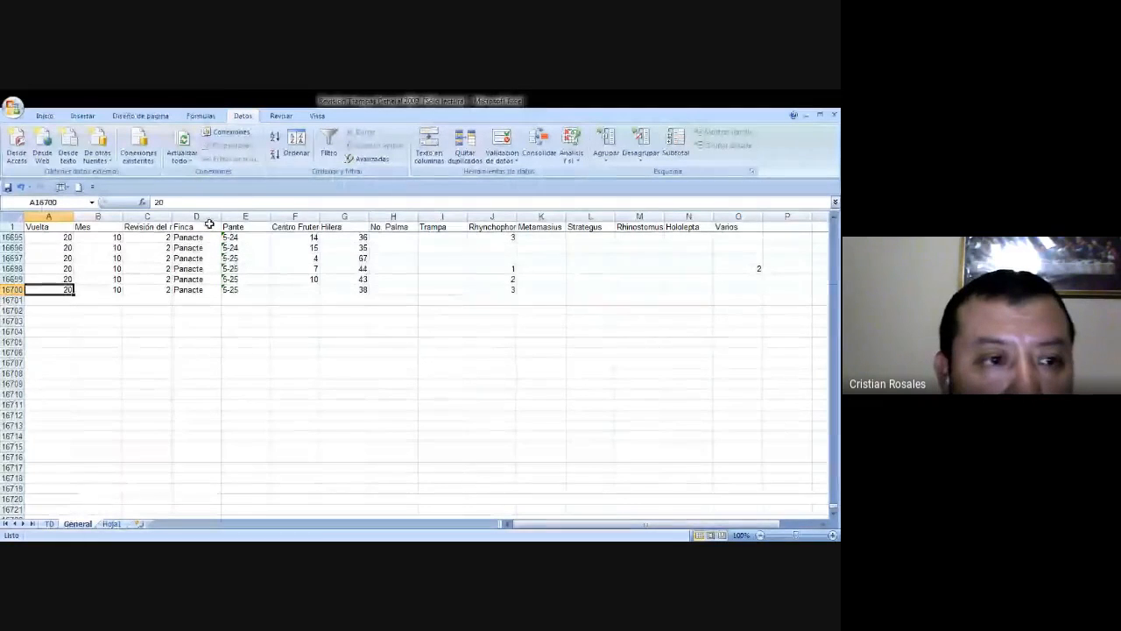
- Begin a formula with a plus sign in empty cell F16704 below the trap records
left_click(289, 341)
left_click(301, 332)
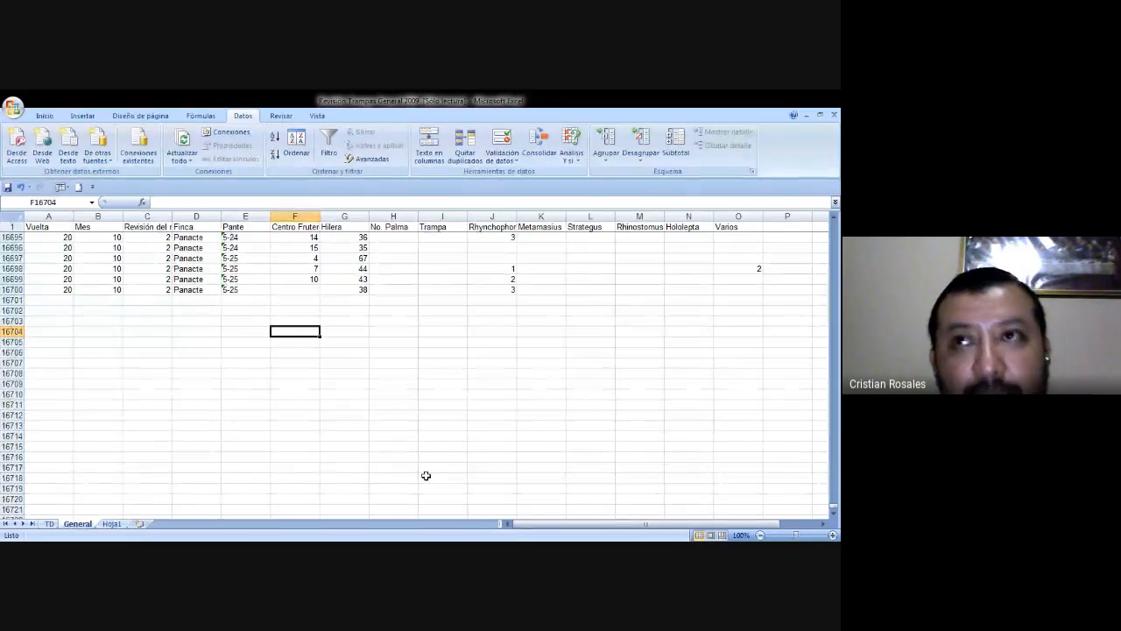
type("+16700*14")
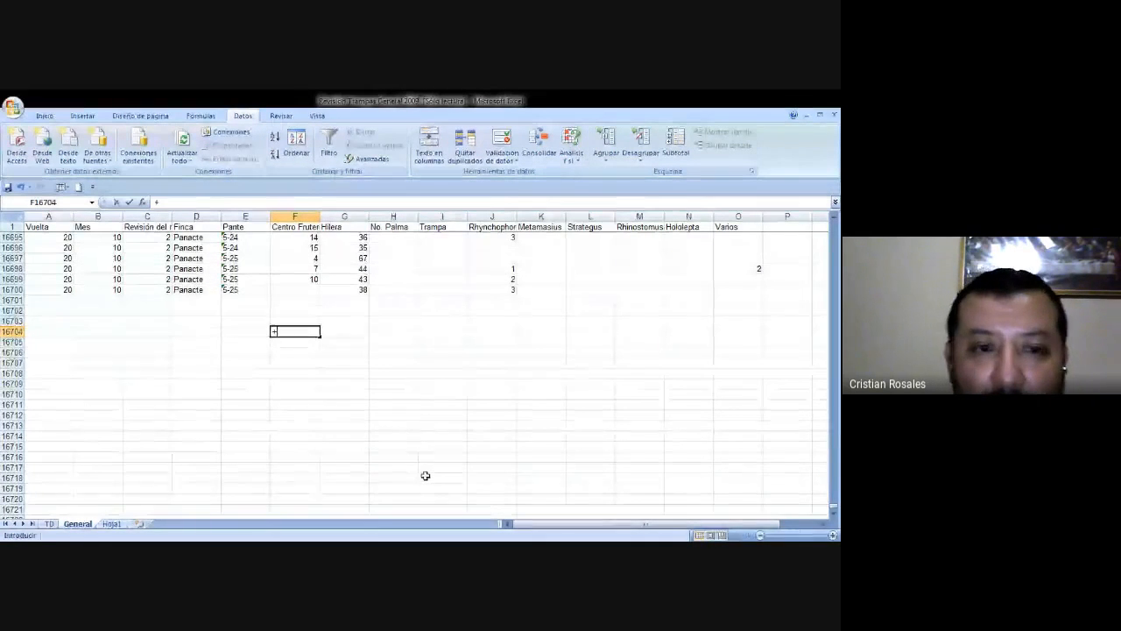
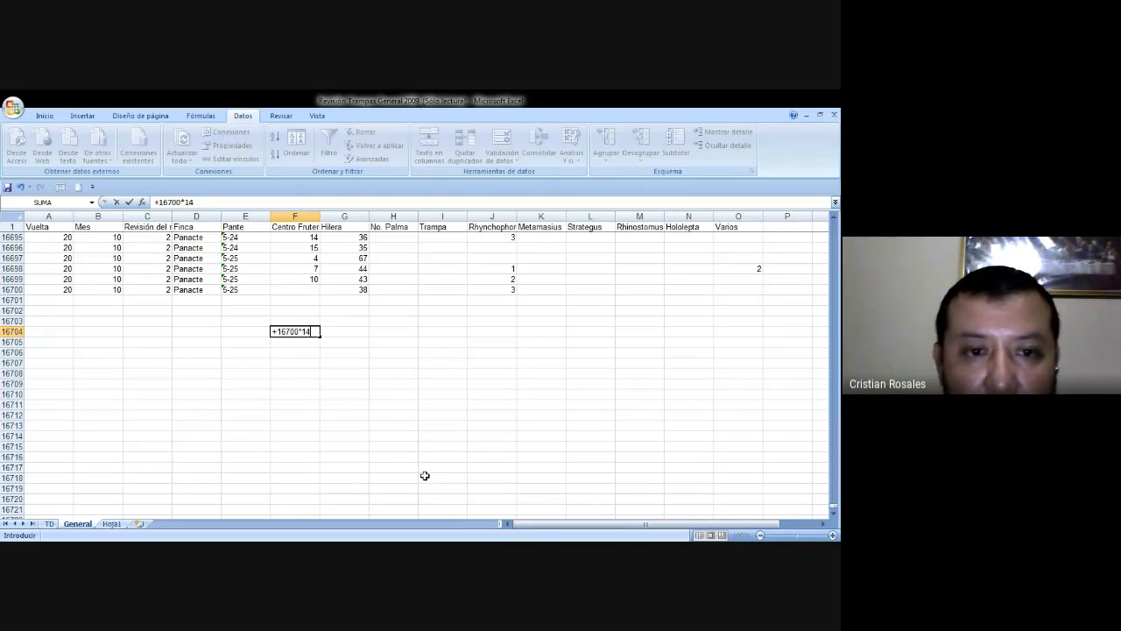
- Multiply 16700 by 15 with a formula in F16704 and enter the same formula =16700*15 in F16705
key("Return")
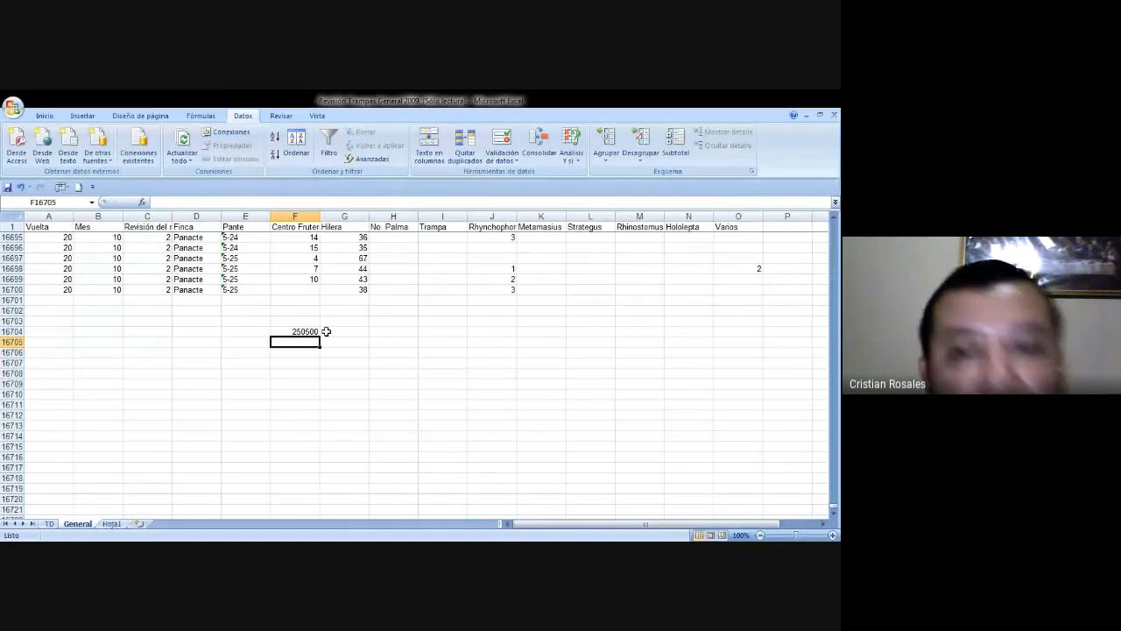
left_click(288, 287)
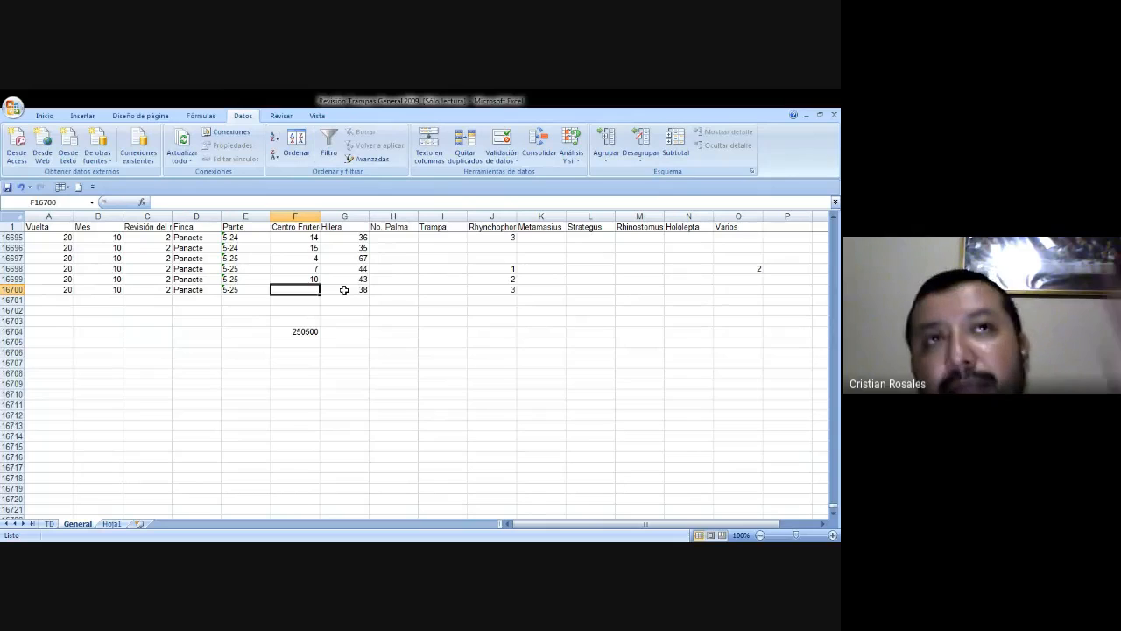
left_click(301, 332)
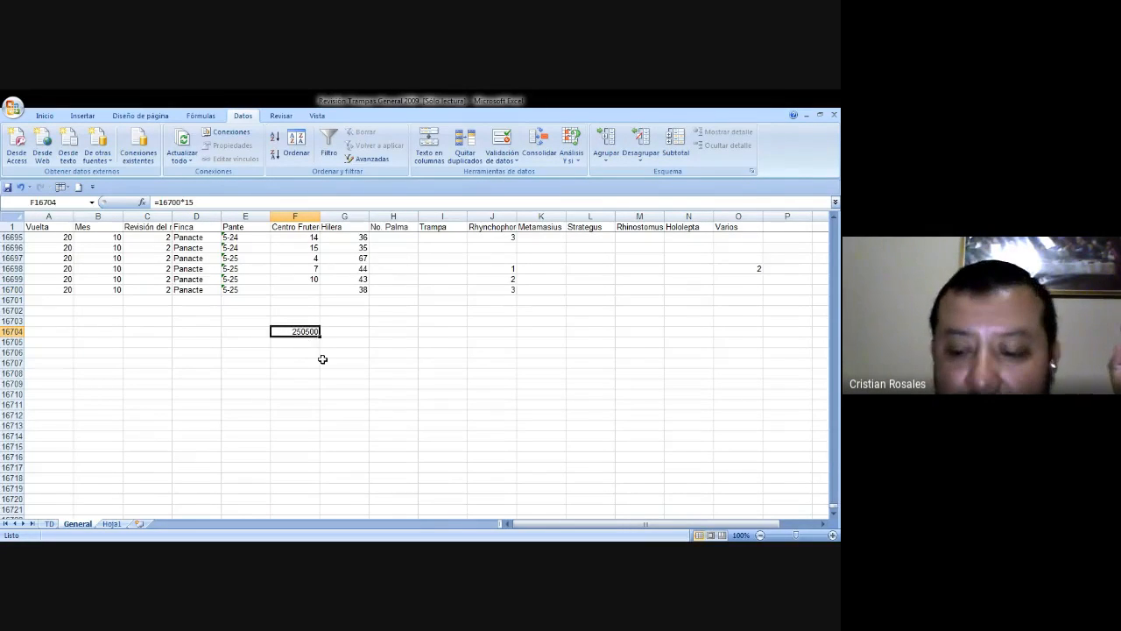
key("Down")
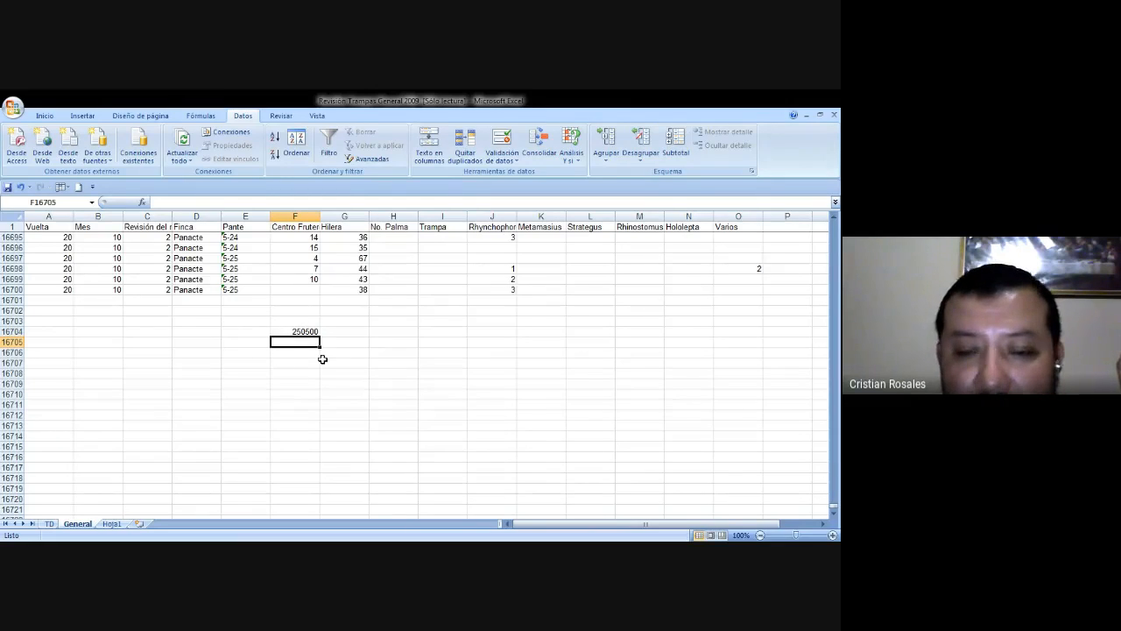
key("F2")
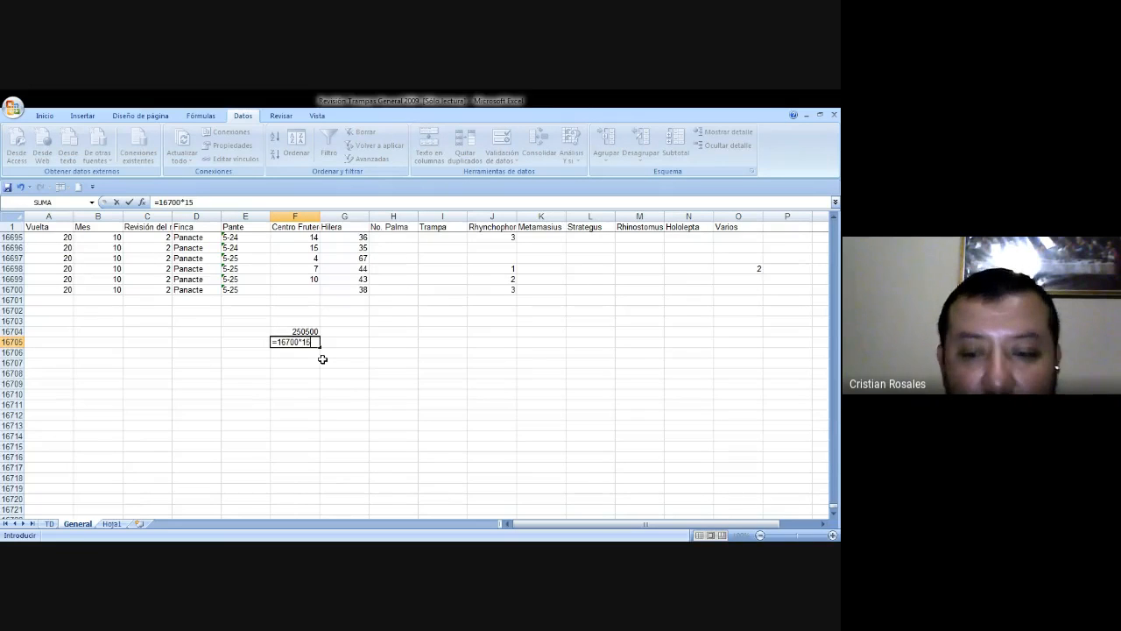
key("Return")
- Compare the formulas in F16704 and F16705, and check the Finca, Pante and Revisión entries of the last trap records
left_click(303, 332)
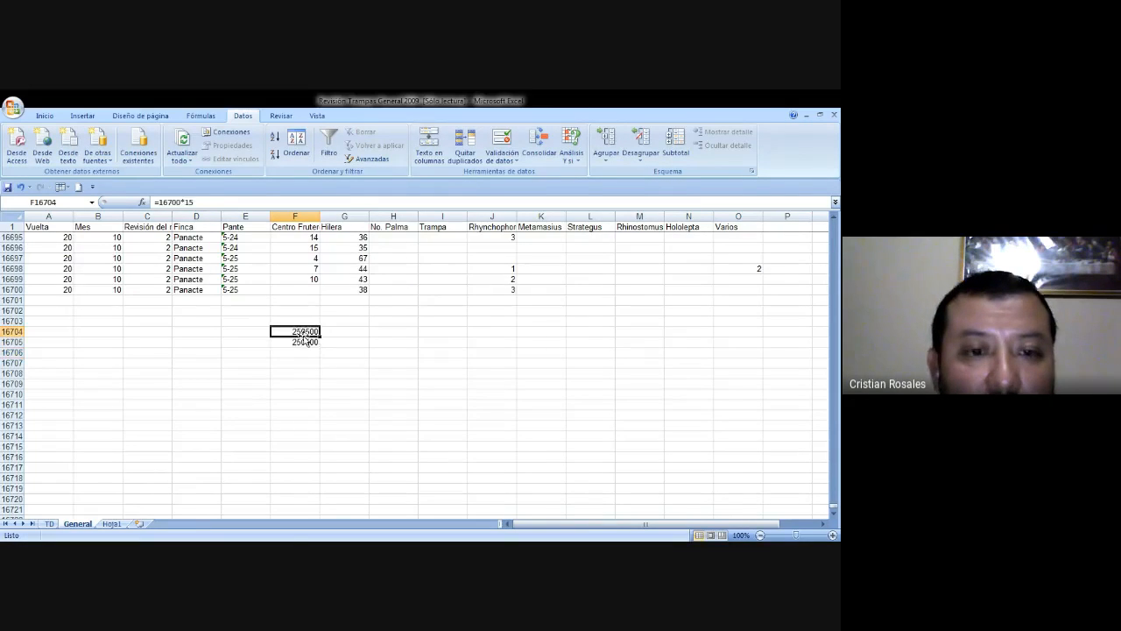
left_click(309, 344)
left_click(306, 332)
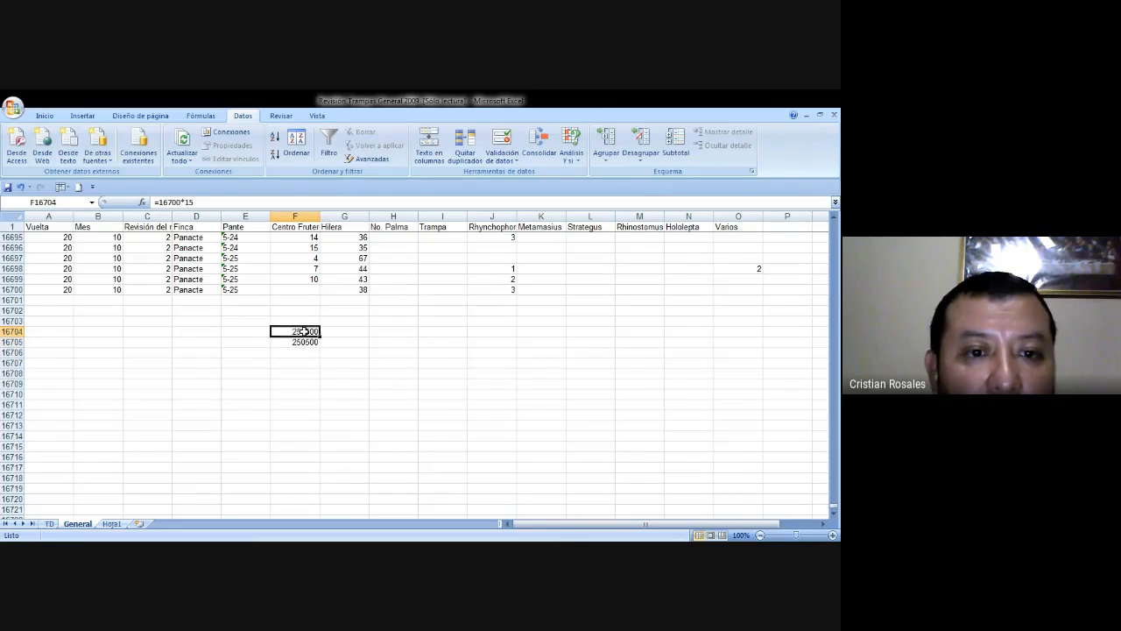
left_click(304, 351)
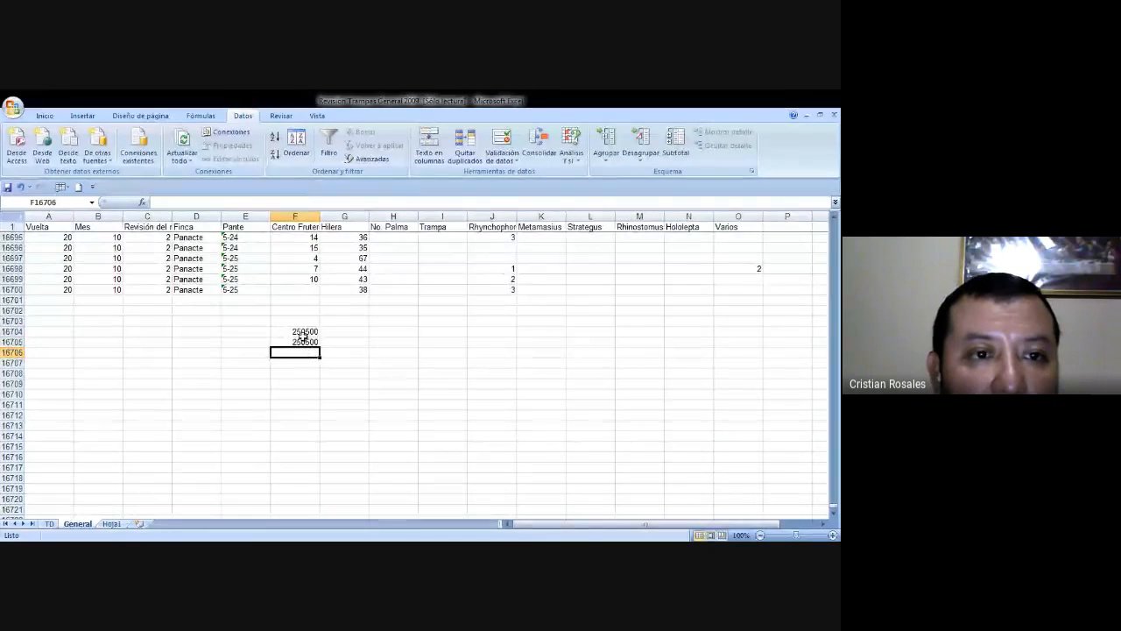
left_click(304, 332)
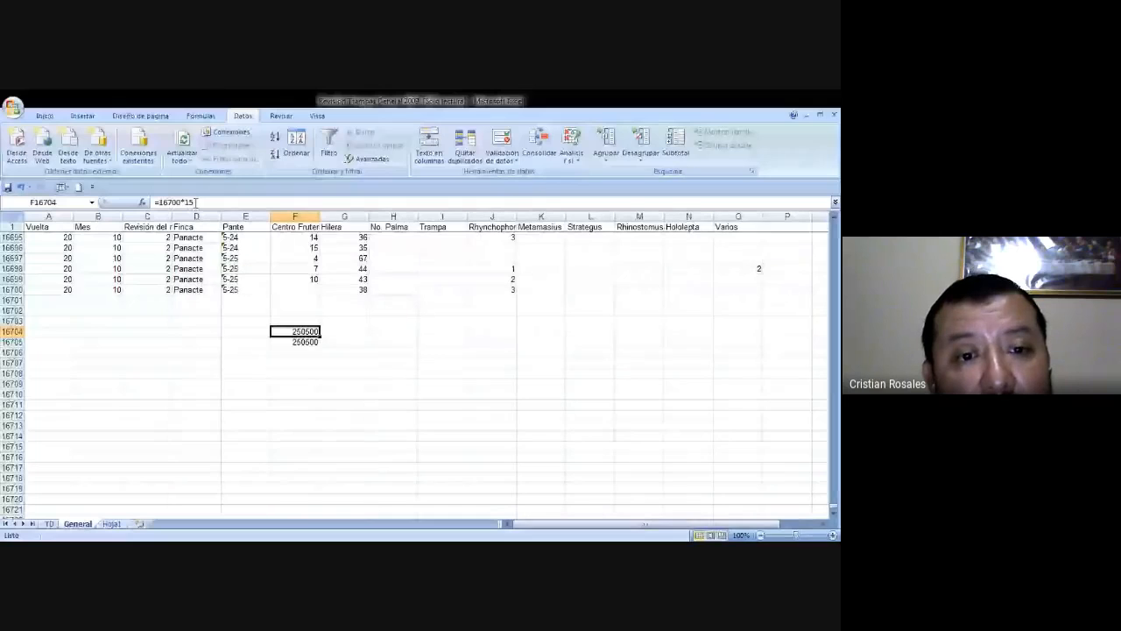
left_click(296, 341)
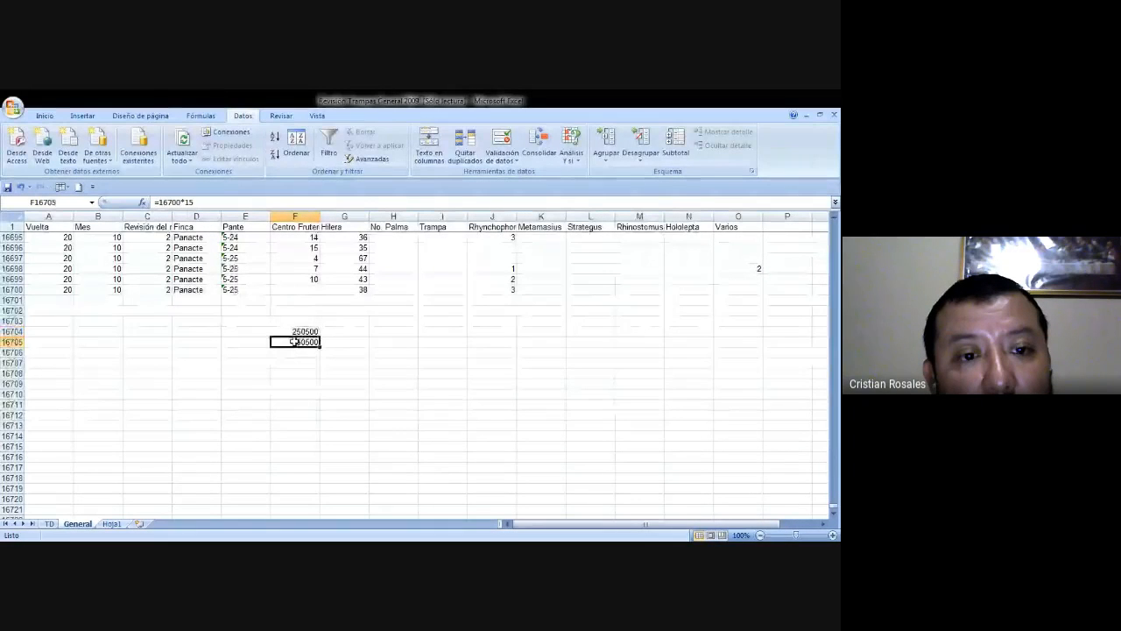
left_click(295, 280)
left_click(220, 271)
left_click(187, 281)
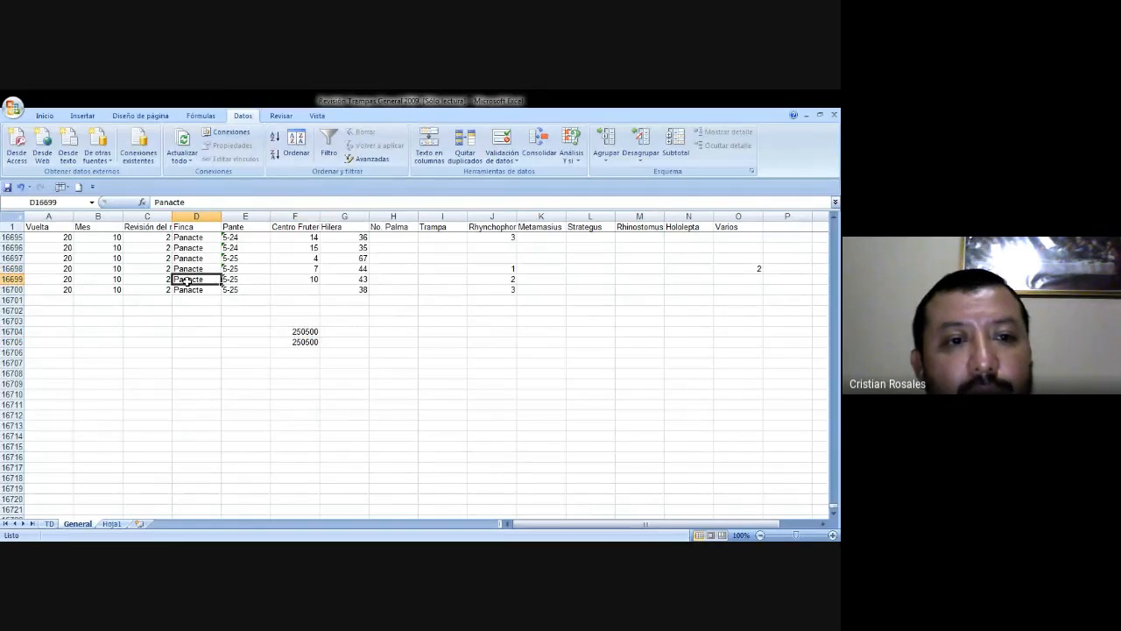
left_click(245, 266)
left_click(232, 259)
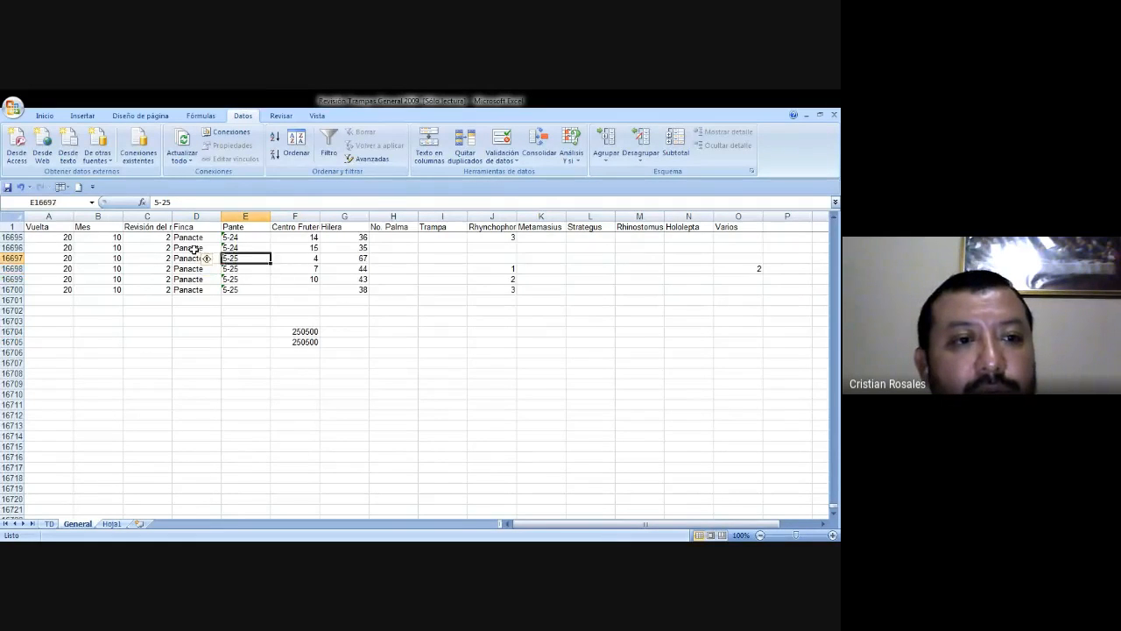
left_click(147, 268)
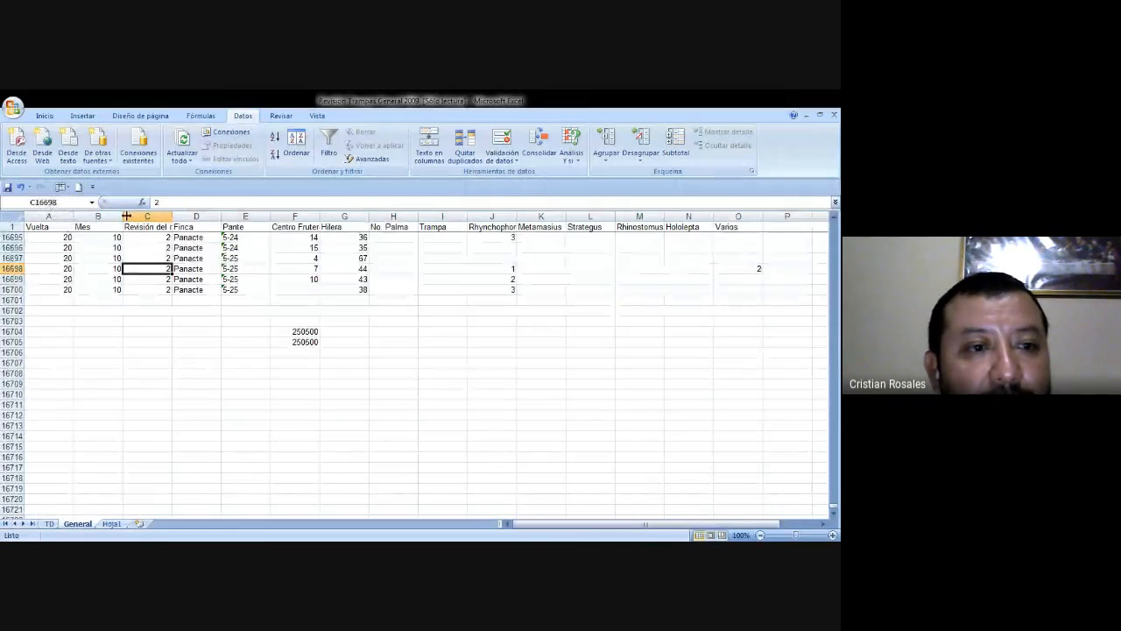
- Clear the multiplication formulas in F16704 and F16705 below the trap records
left_click_drag(300, 332, 334, 342)
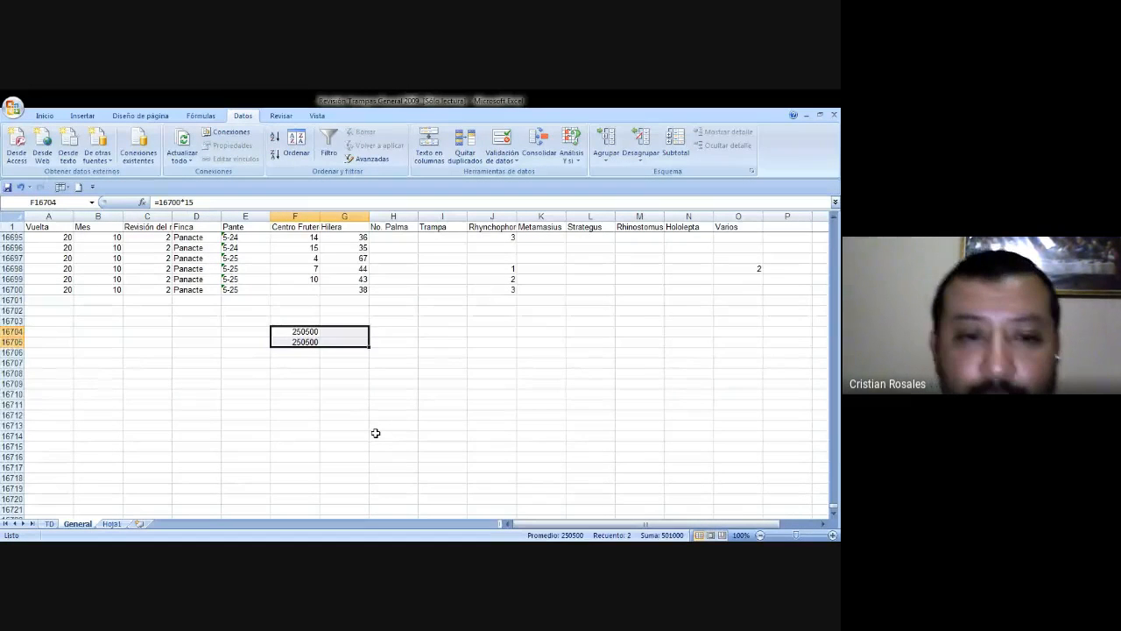
key("Delete")
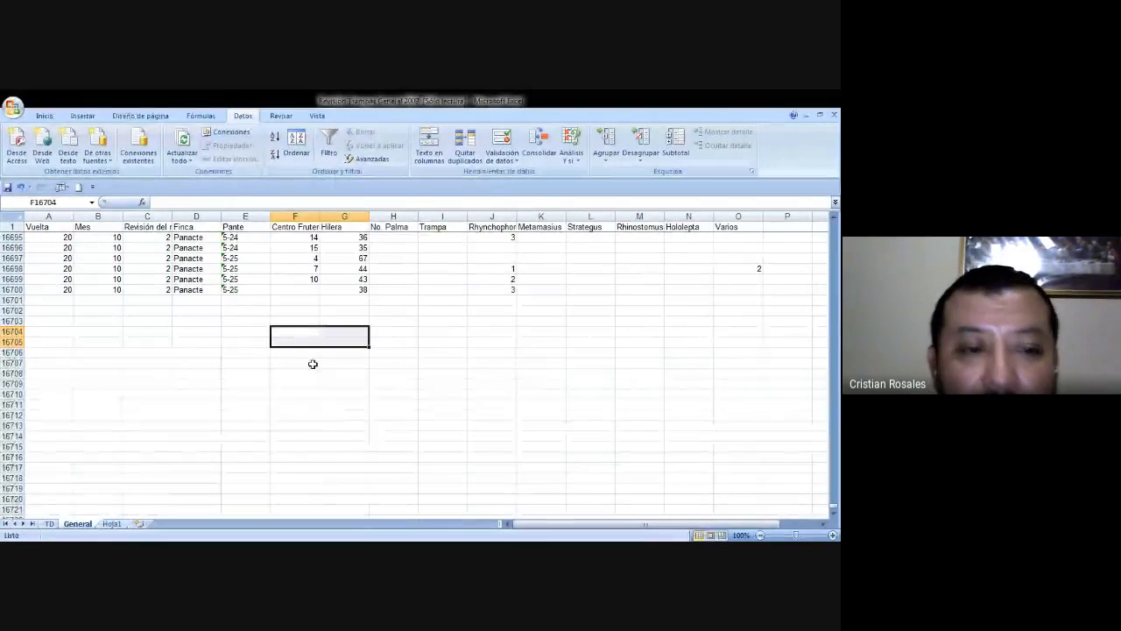
- Look back up through the Panacte records to the last Seju records around row 16623
scroll(313, 363, "up", 5)
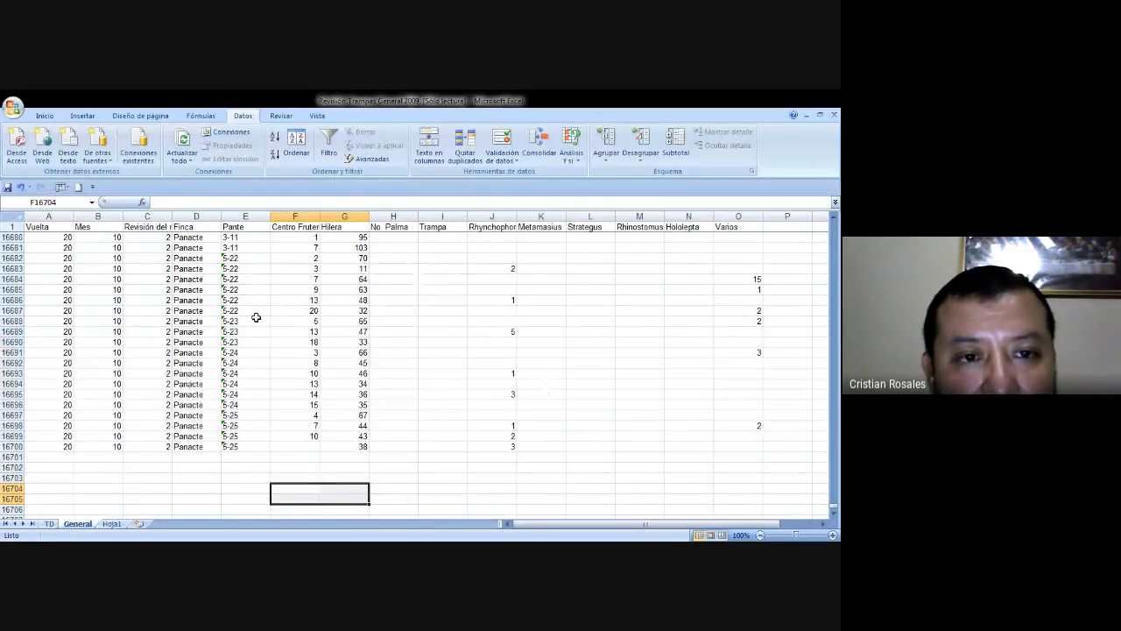
left_click(188, 291)
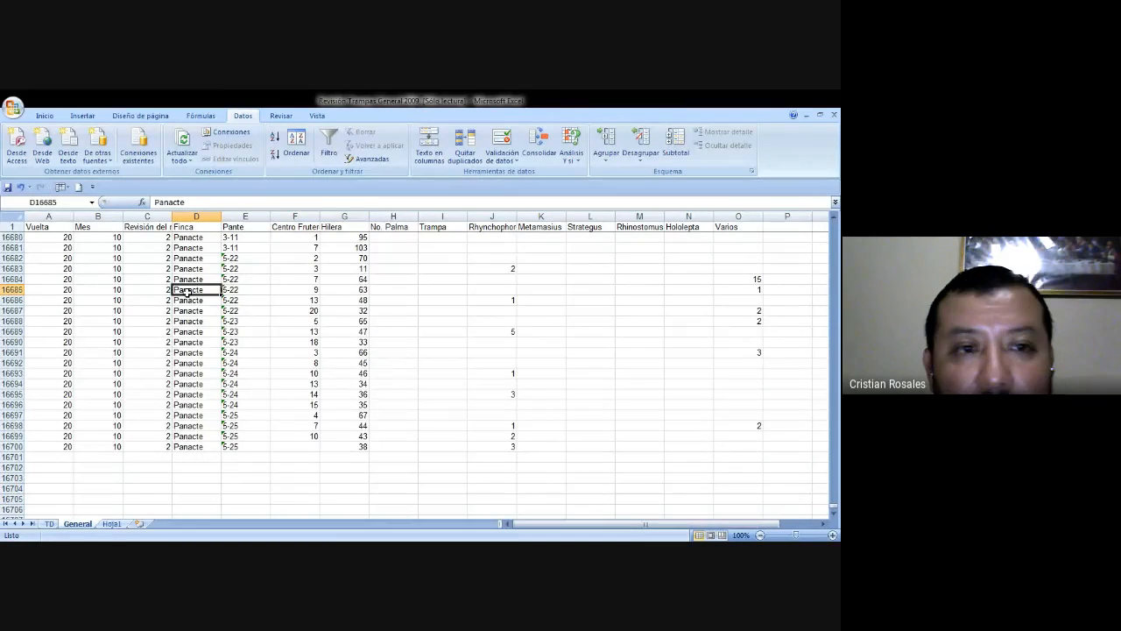
scroll(187, 293, "up", 3)
scroll(187, 292, "up", 4)
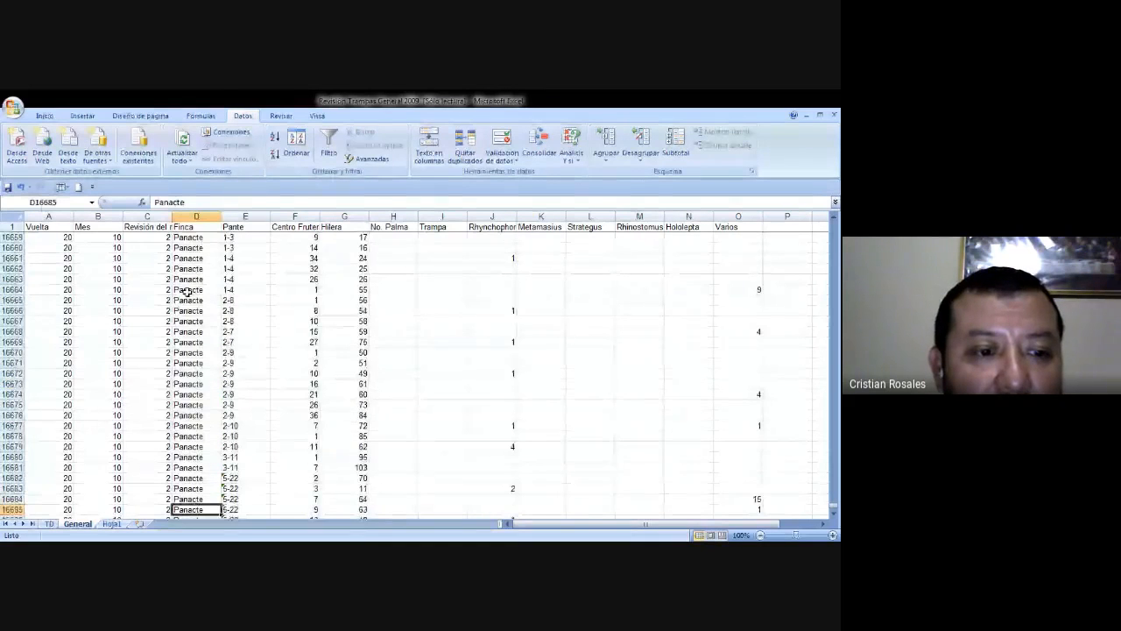
scroll(187, 292, "up", 12)
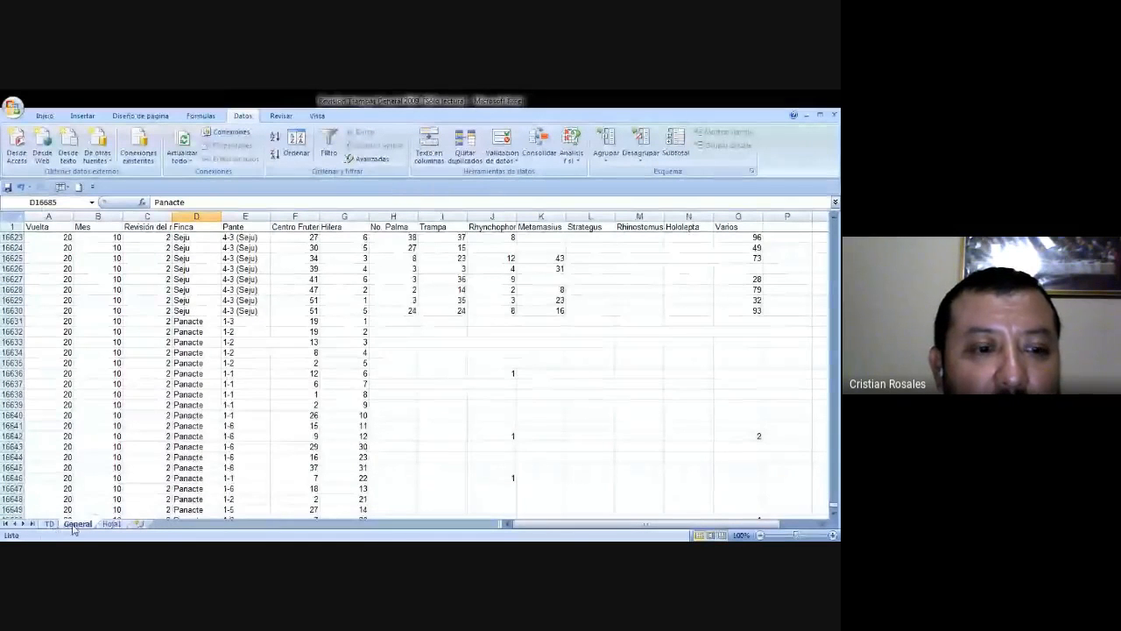
- Examine the TD sheet's pivot table of average Rhynchophorus by Mes and Finca with its chart, against the General sheet's source records
left_click(49, 524)
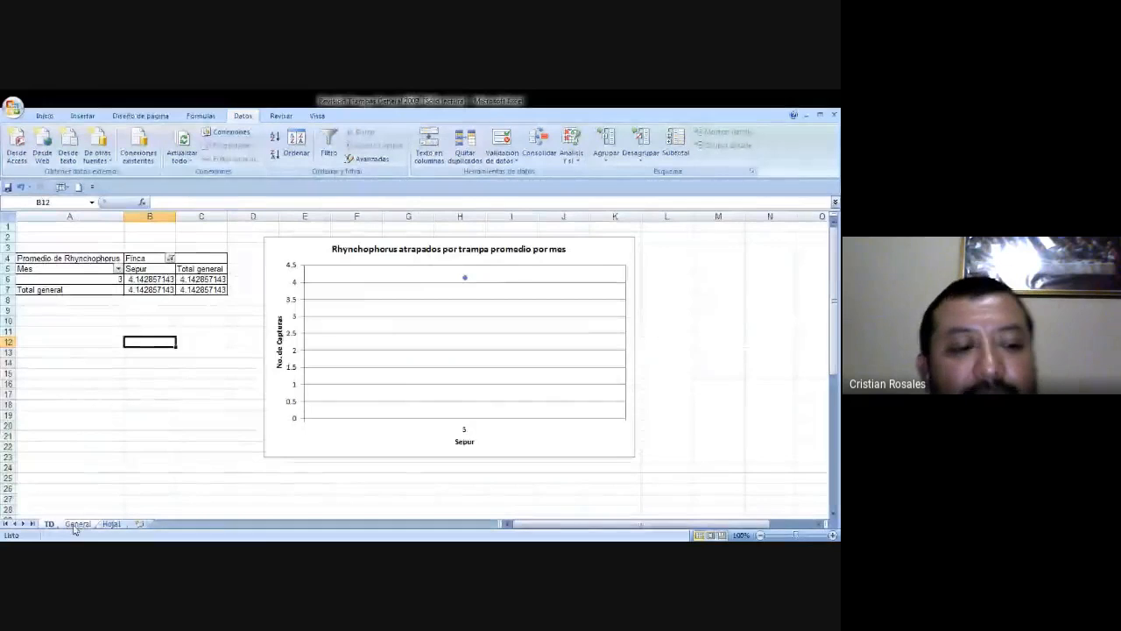
left_click(76, 524)
left_click(50, 524)
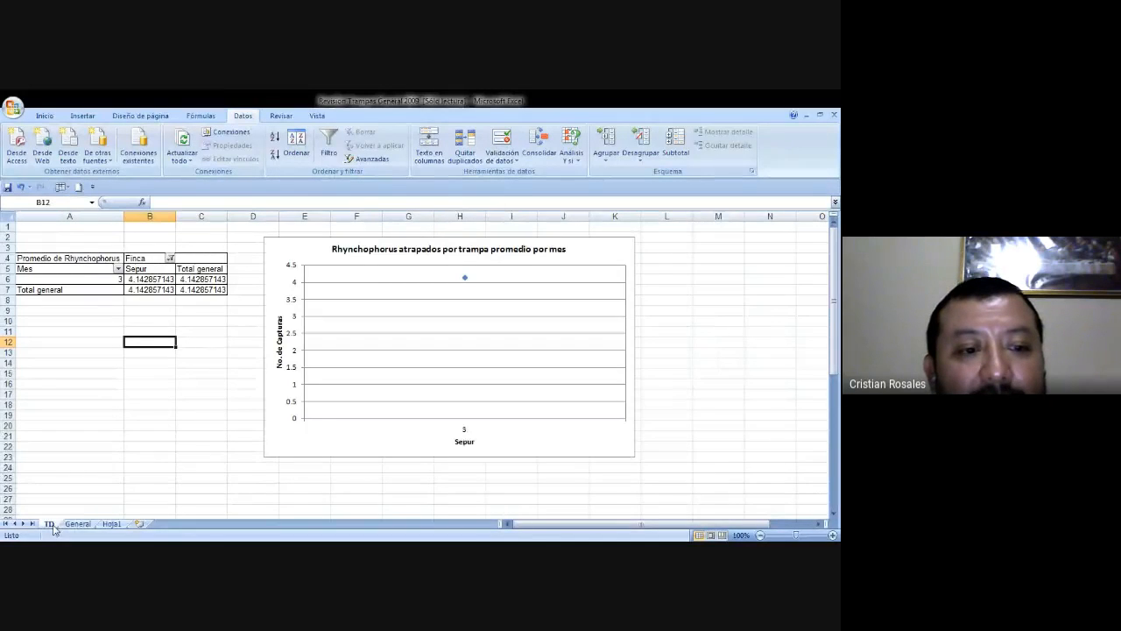
left_click(77, 524)
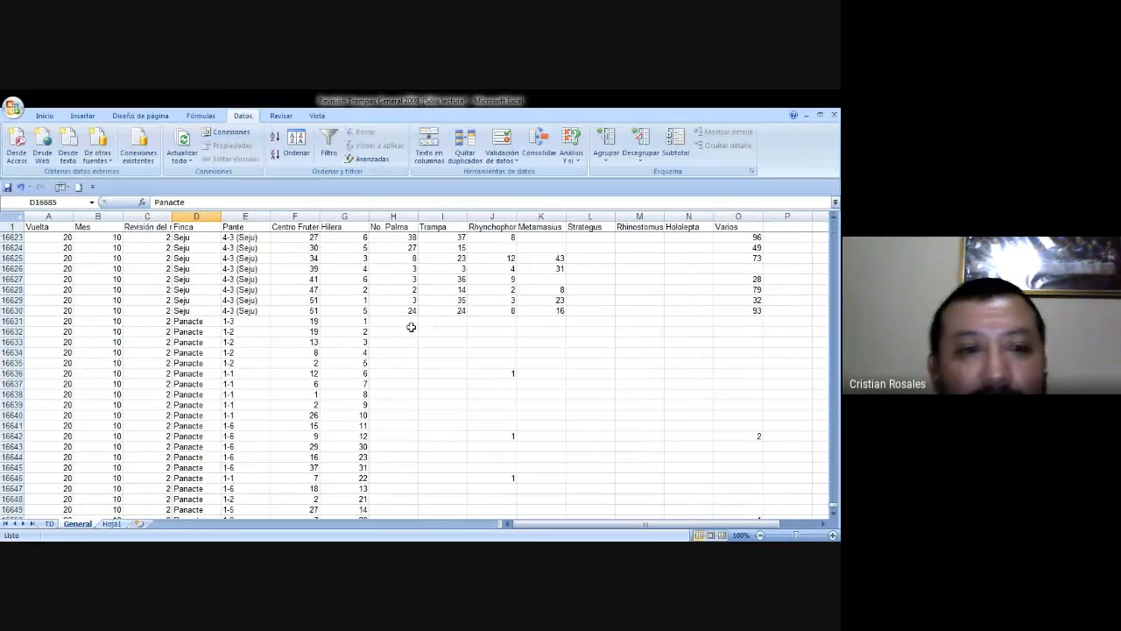
left_click(49, 524)
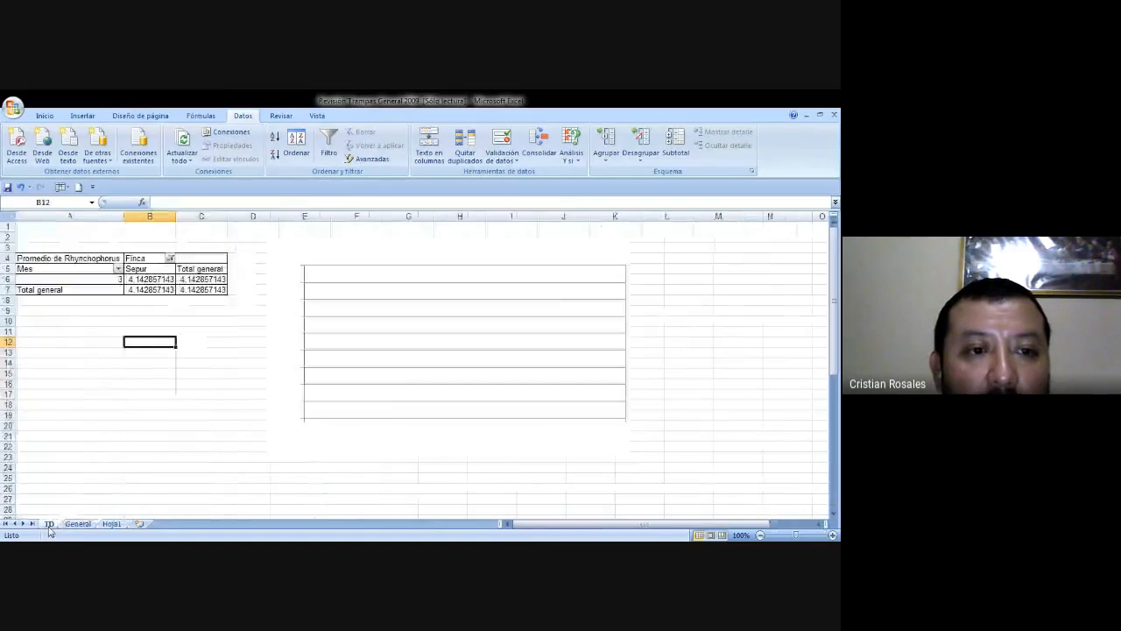
left_click(77, 260)
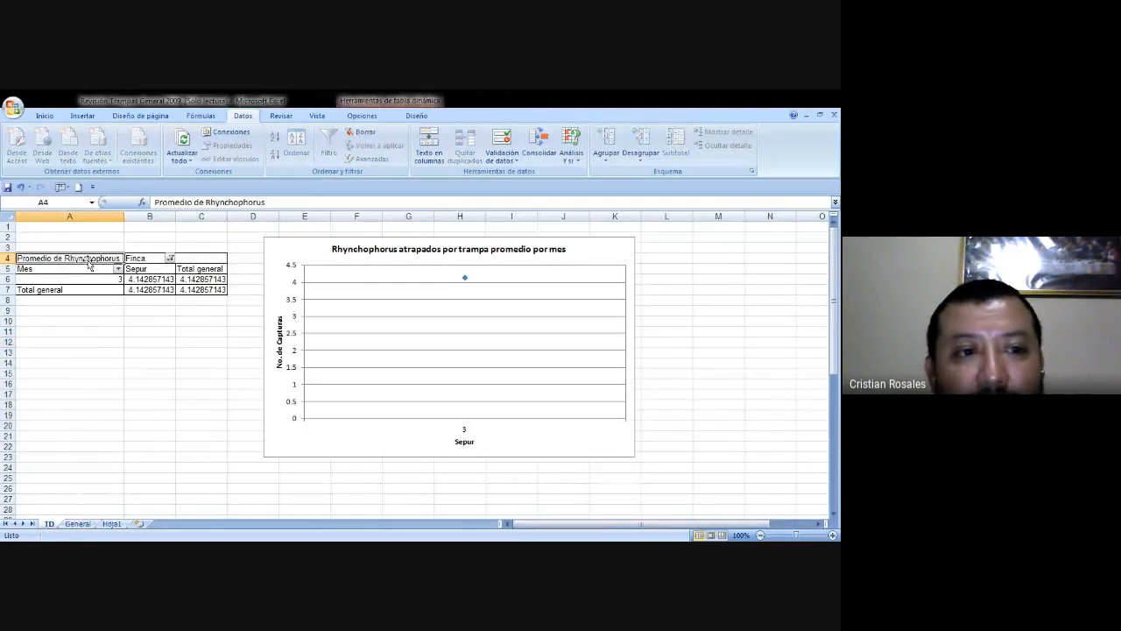
left_click(87, 270)
left_click(88, 260)
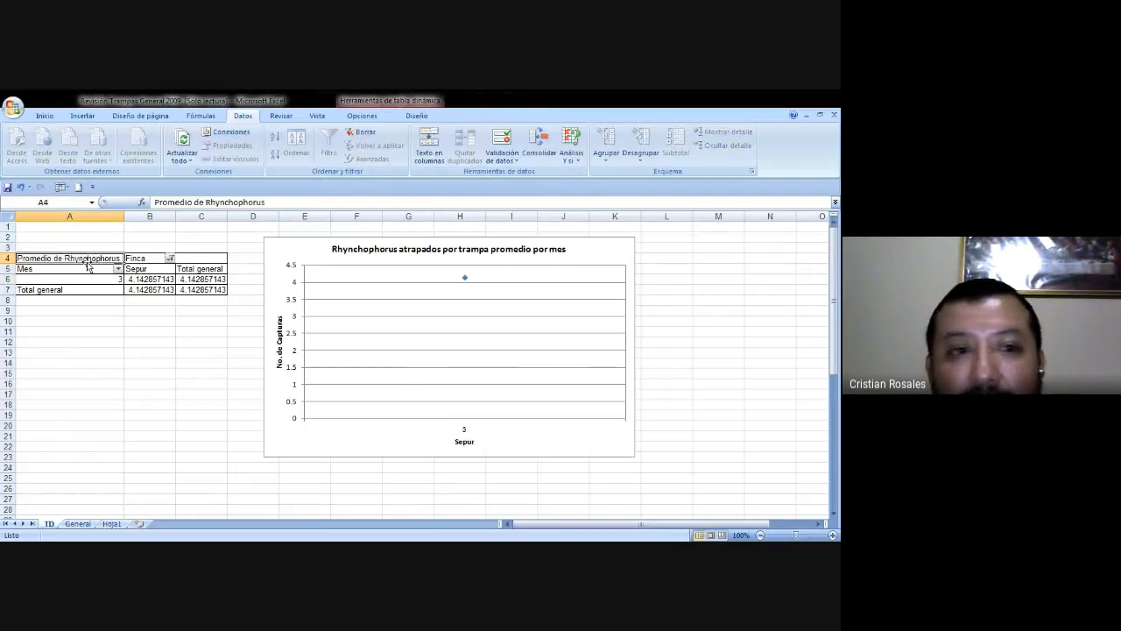
left_click(145, 270)
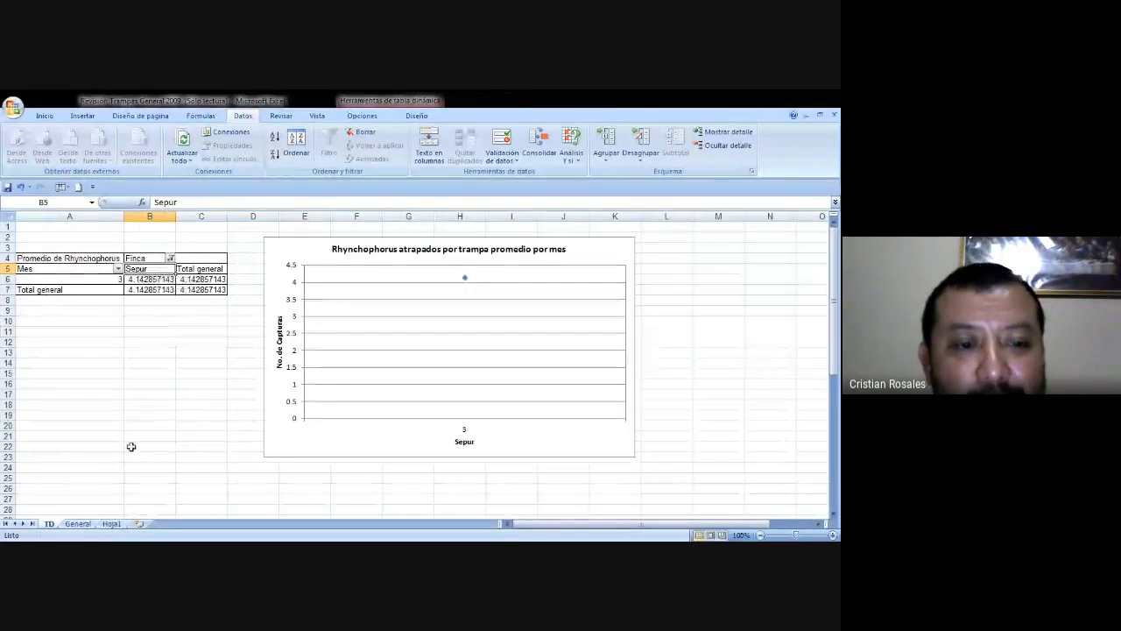
- Check the filtered Vuelta, Trampa and Rhynchophorus list on the Hoja1 sheet and return to the General sheet
left_click(77, 524)
key("ctrl+Page_Down")
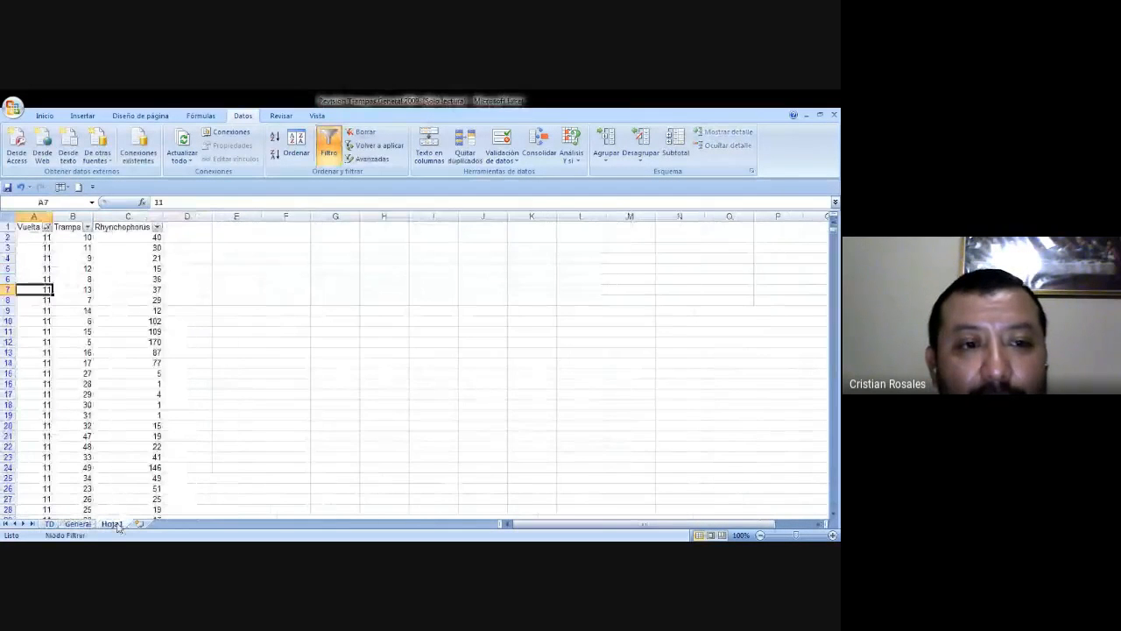
left_click(72, 527)
- Go to the beginning of the General sheet and review its headers from Vuelta and its first Pataxte trap records
scroll(220, 261, "up", 5)
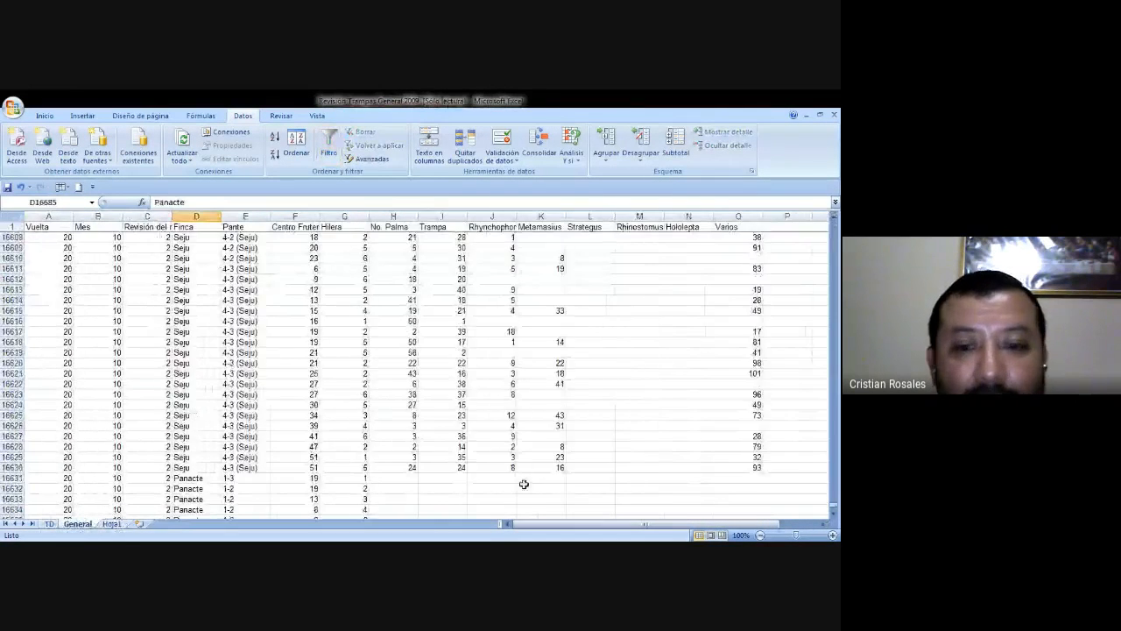
left_click(679, 525)
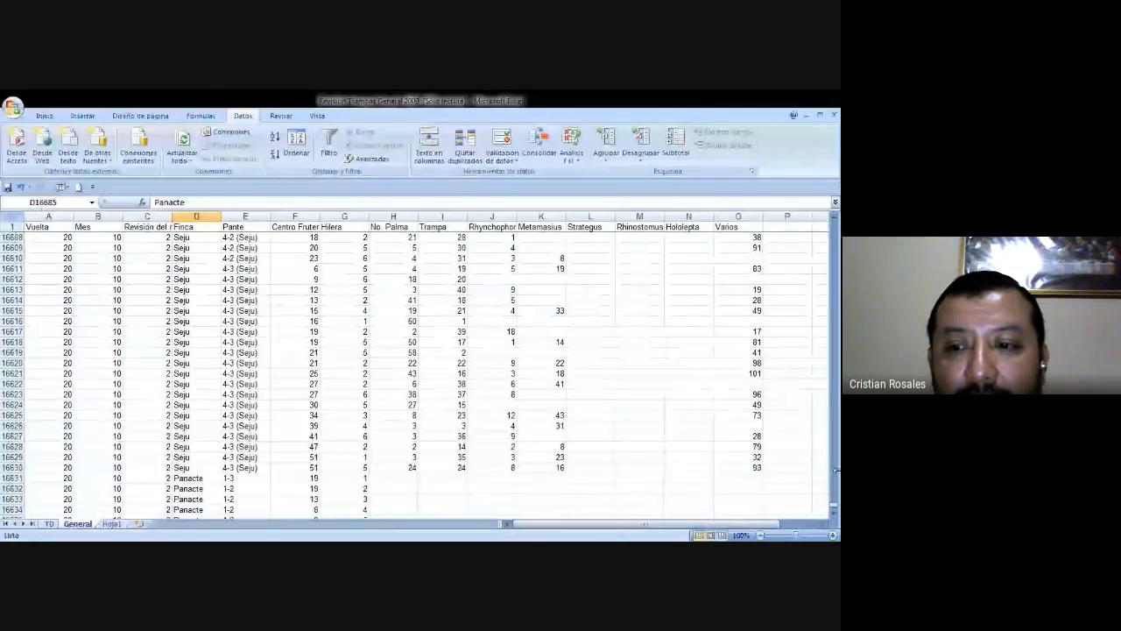
left_click_drag(834, 504, 834, 230)
left_click(335, 289)
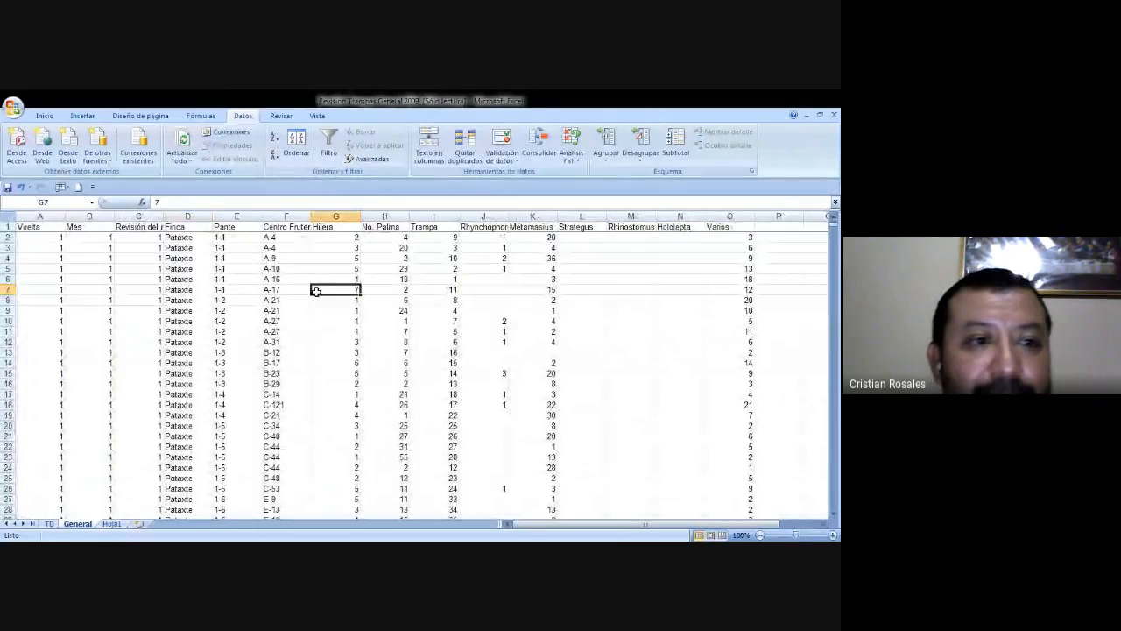
left_click(40, 228)
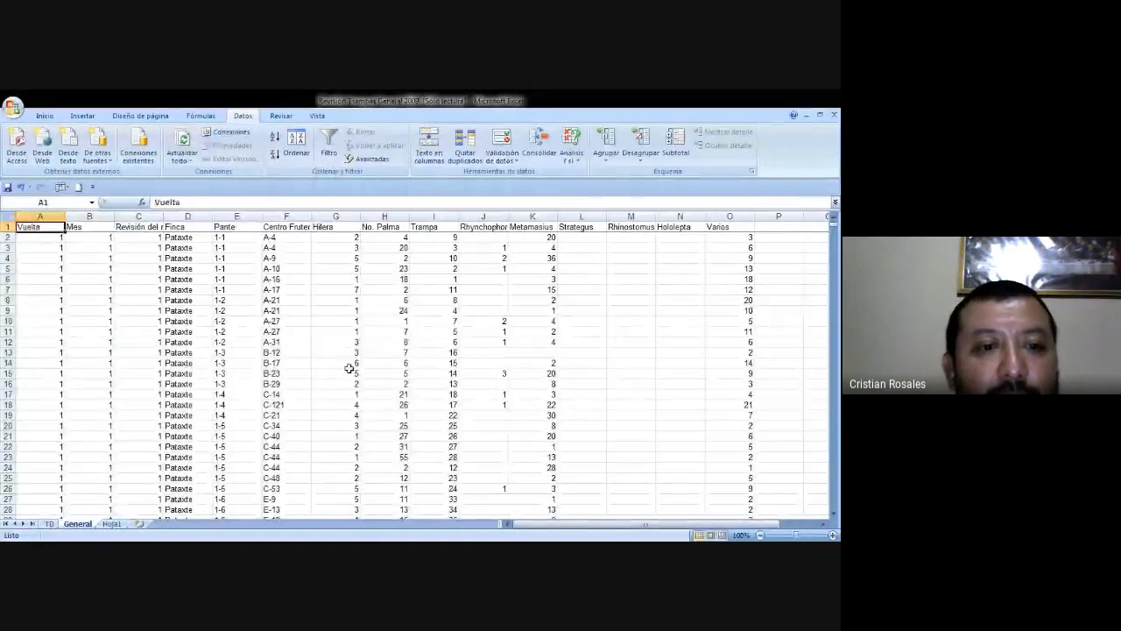
scroll(349, 368, "down", 13)
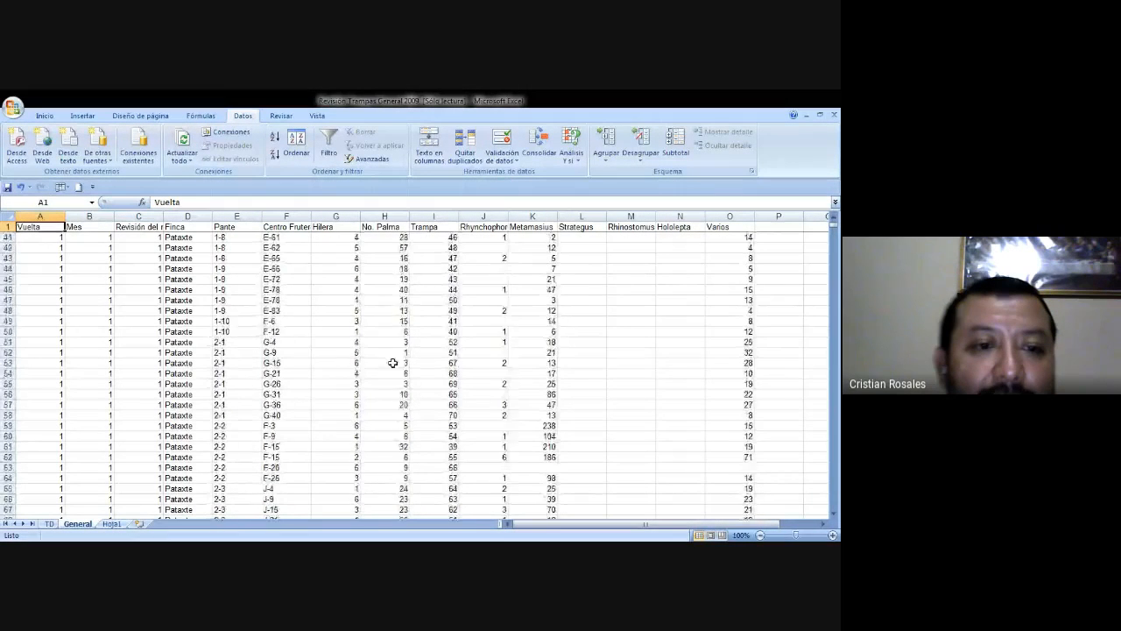
mouse_move(835, 235)
left_mouse_down()
mouse_move(835, 329)
mouse_move(835, 221)
left_mouse_up()
left_click(237, 278)
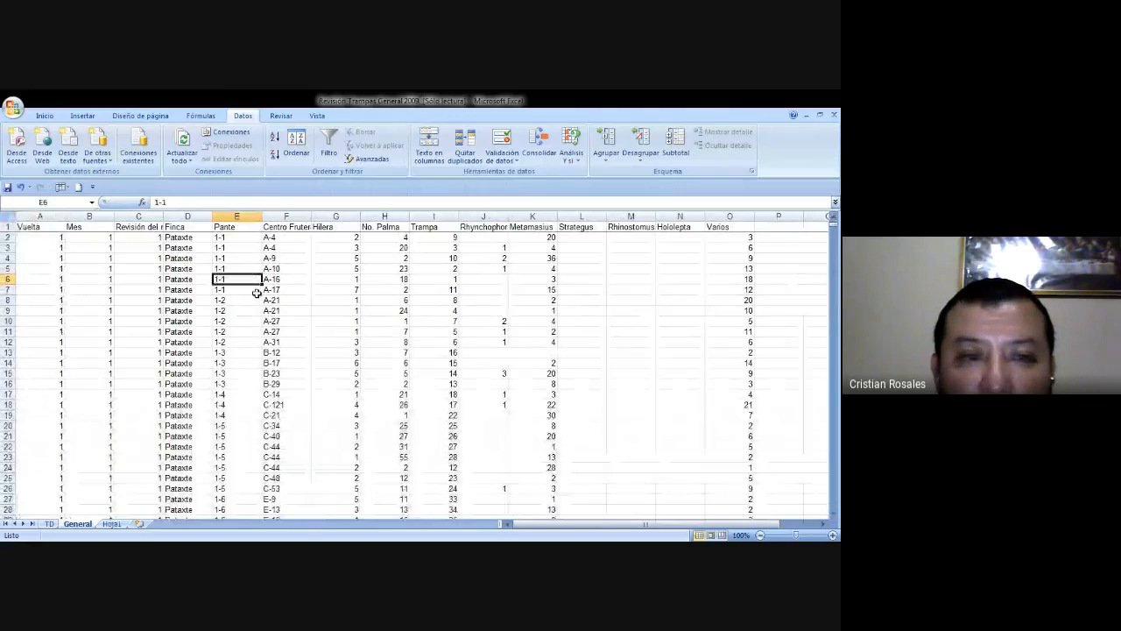
- Look through the Finca column from the first Pataxte records down to the Panacte and El Chapin records around row 3044
left_click(188, 215)
left_click(185, 289)
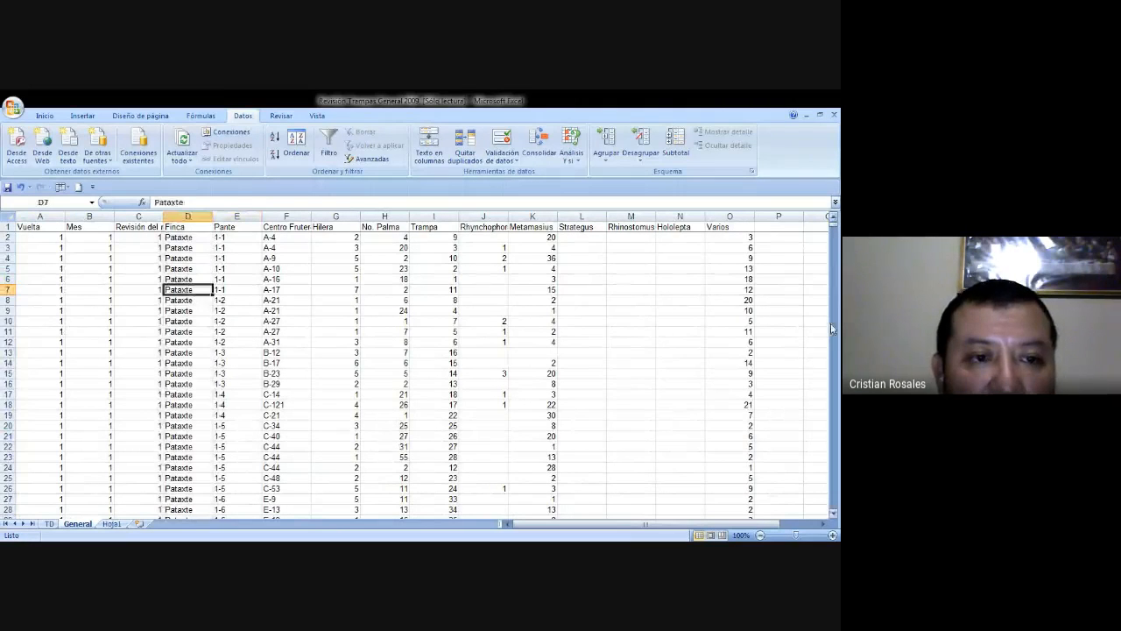
left_click_drag(833, 229, 834, 280)
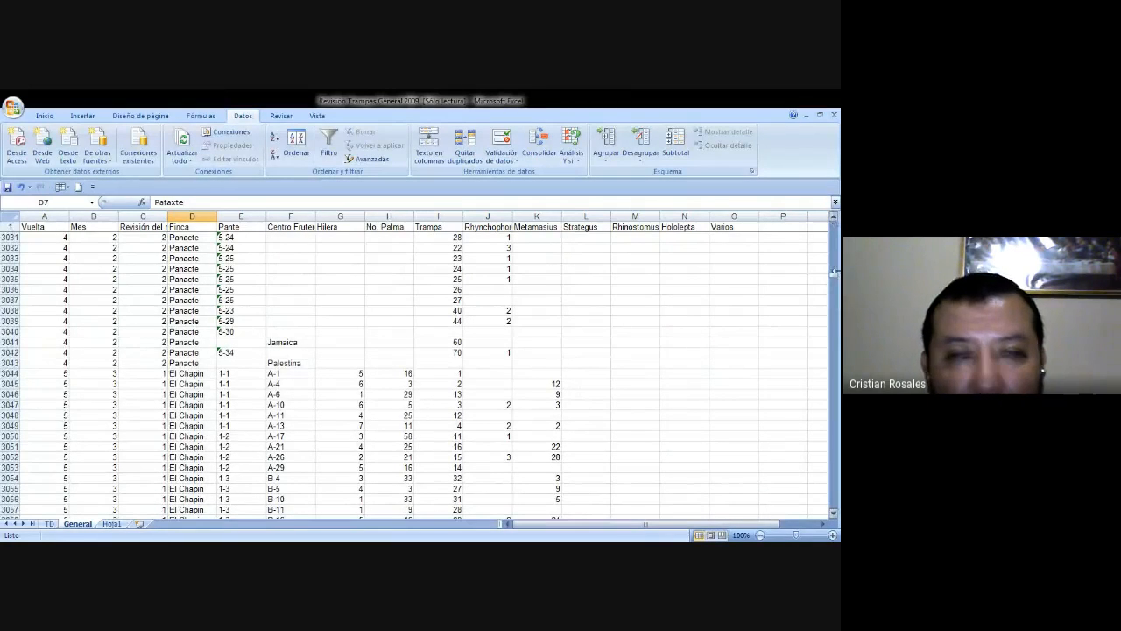
- Go back to the beginning of the General sheet and add filters to its header row from Vuelta to Varios
left_click_drag(835, 281, 834, 219)
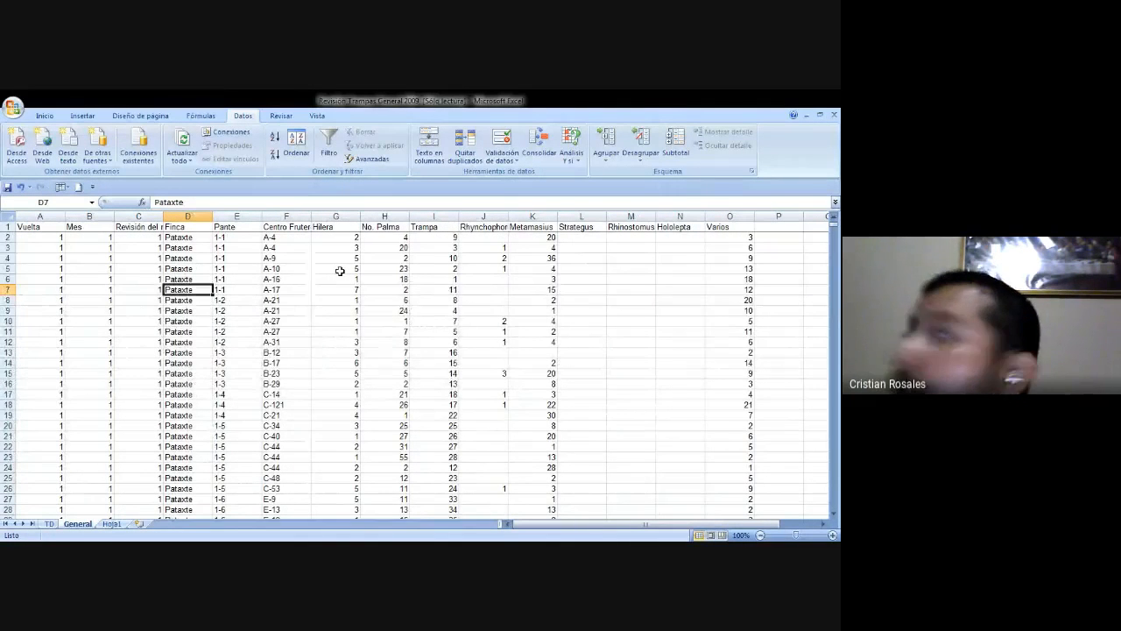
left_click(36, 229)
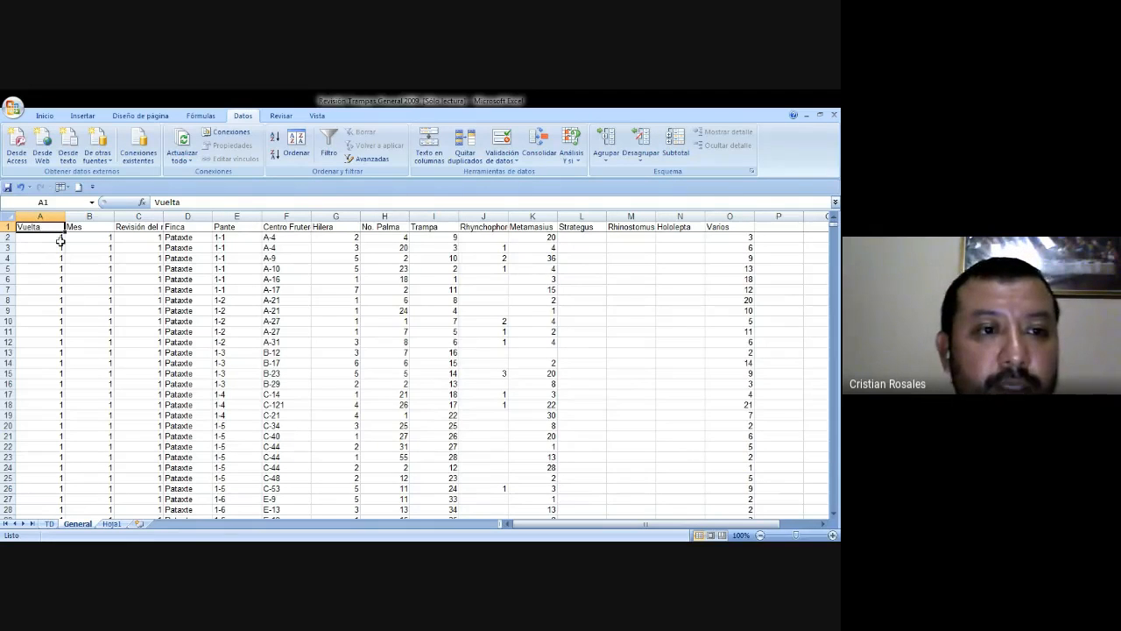
left_click(123, 278)
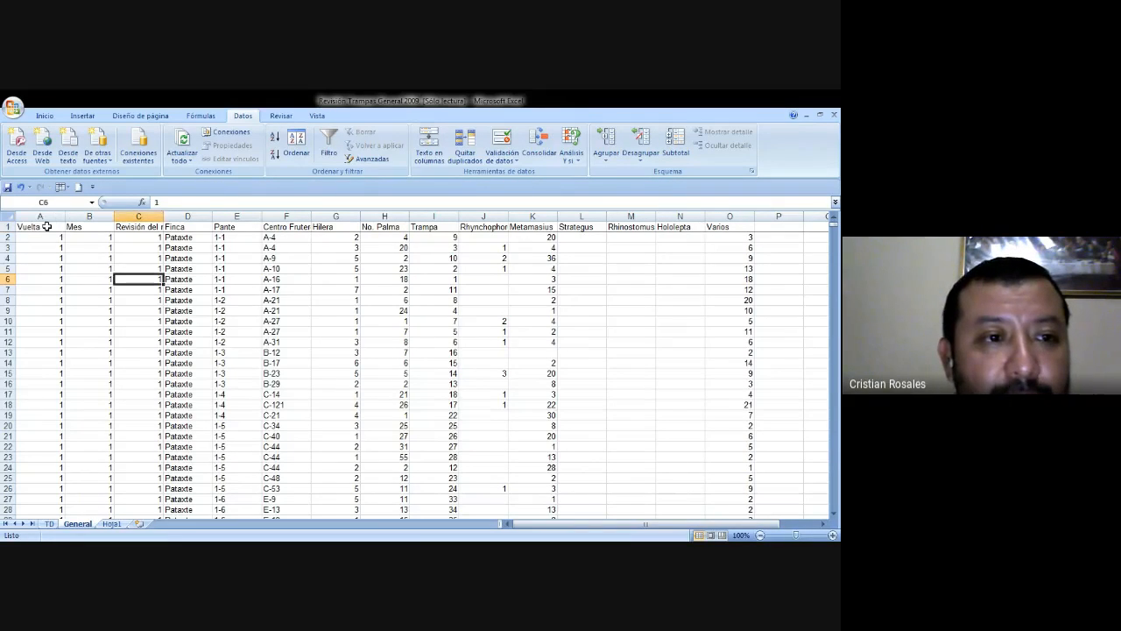
left_click_drag(46, 227, 739, 230)
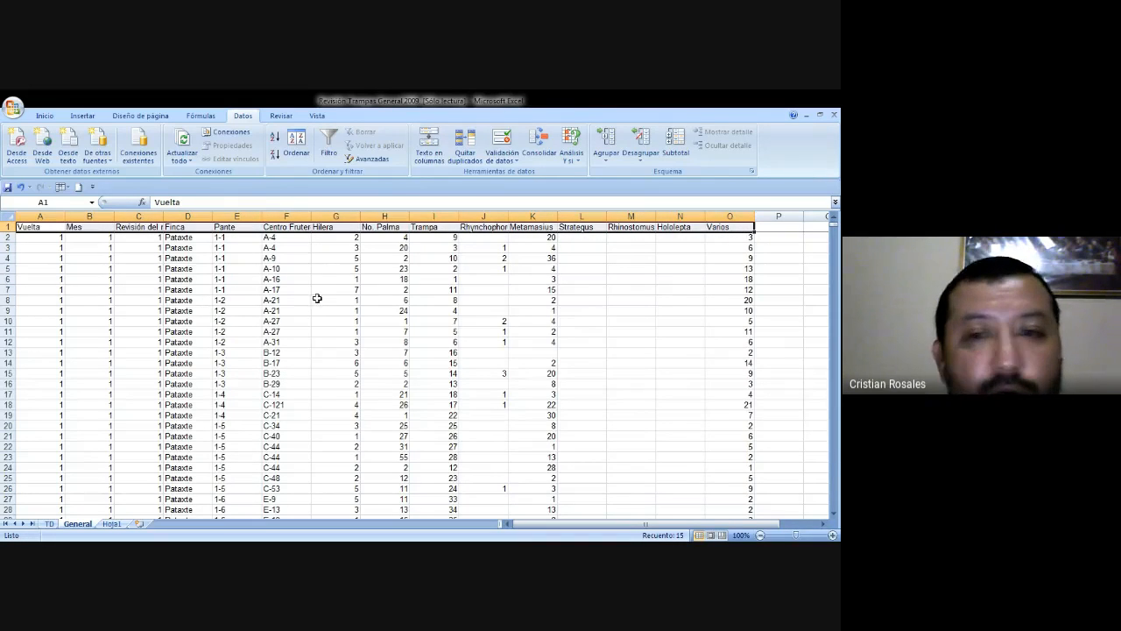
left_click_drag(39, 227, 717, 226)
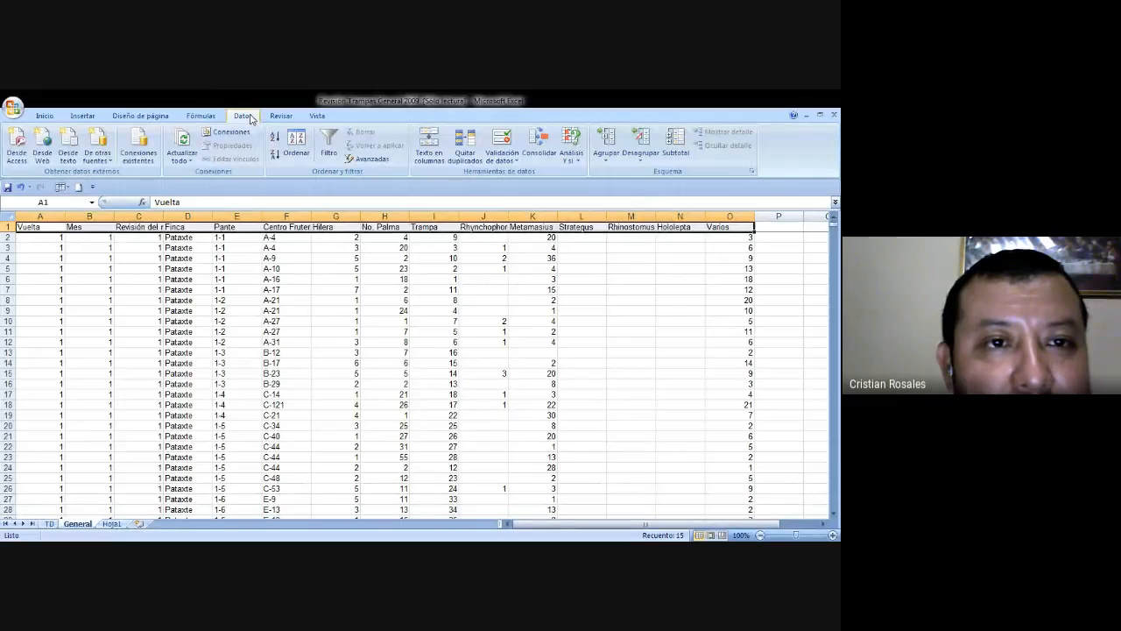
left_click(334, 148)
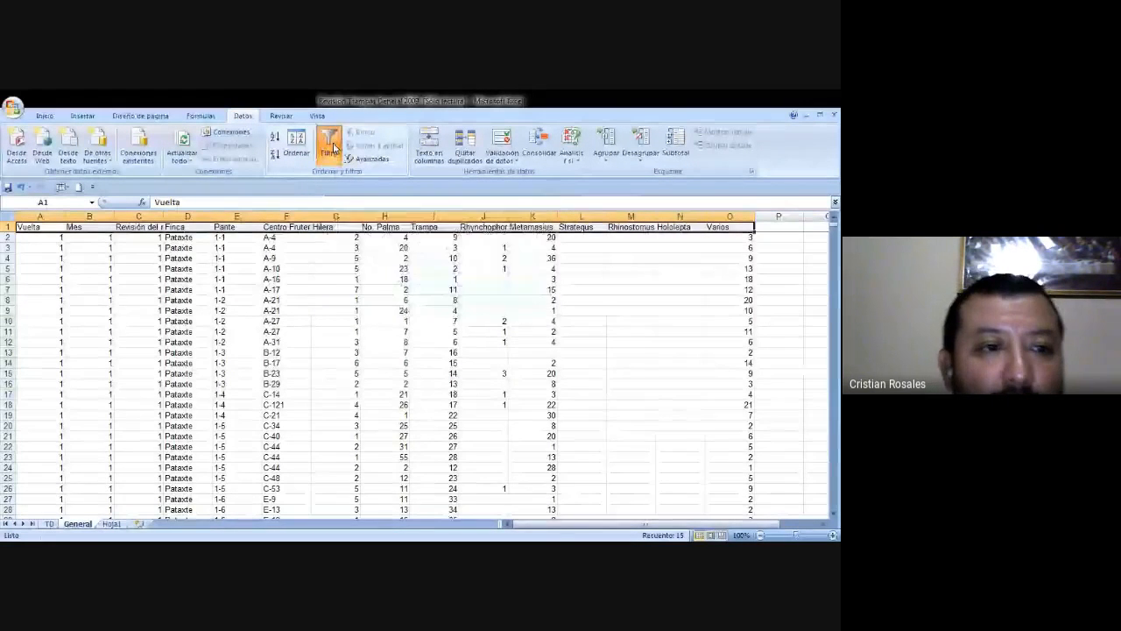
left_click(103, 227)
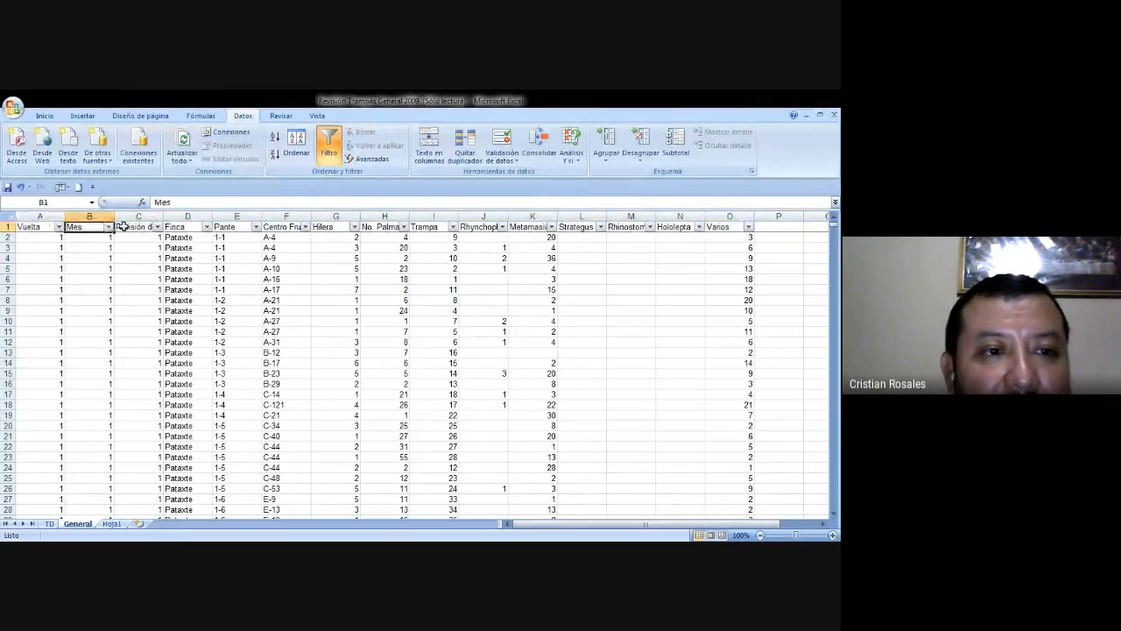
left_click(124, 226)
left_click(187, 229)
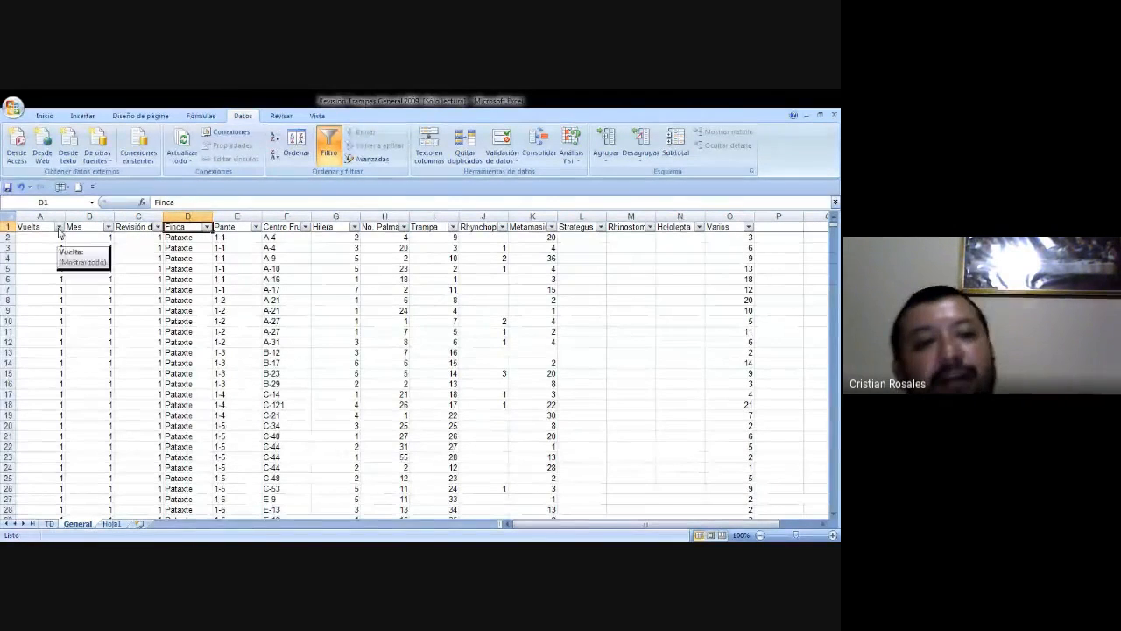
left_click(179, 279)
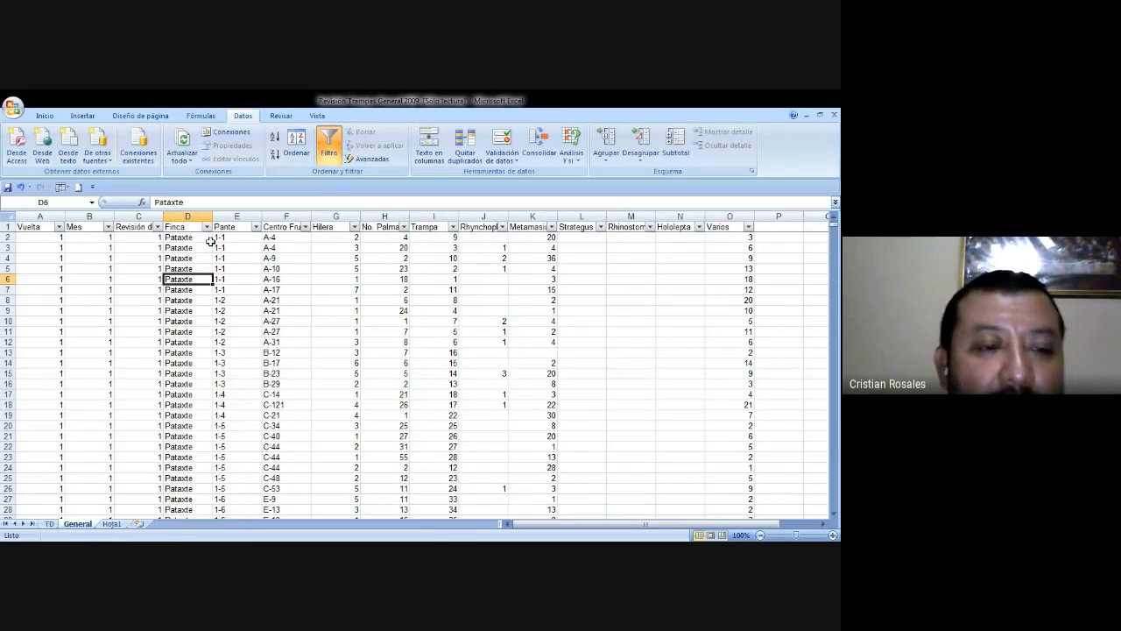
- Filter the Finca column to show only Rio Zarco and look through the filtered records from first to last
left_click(207, 227)
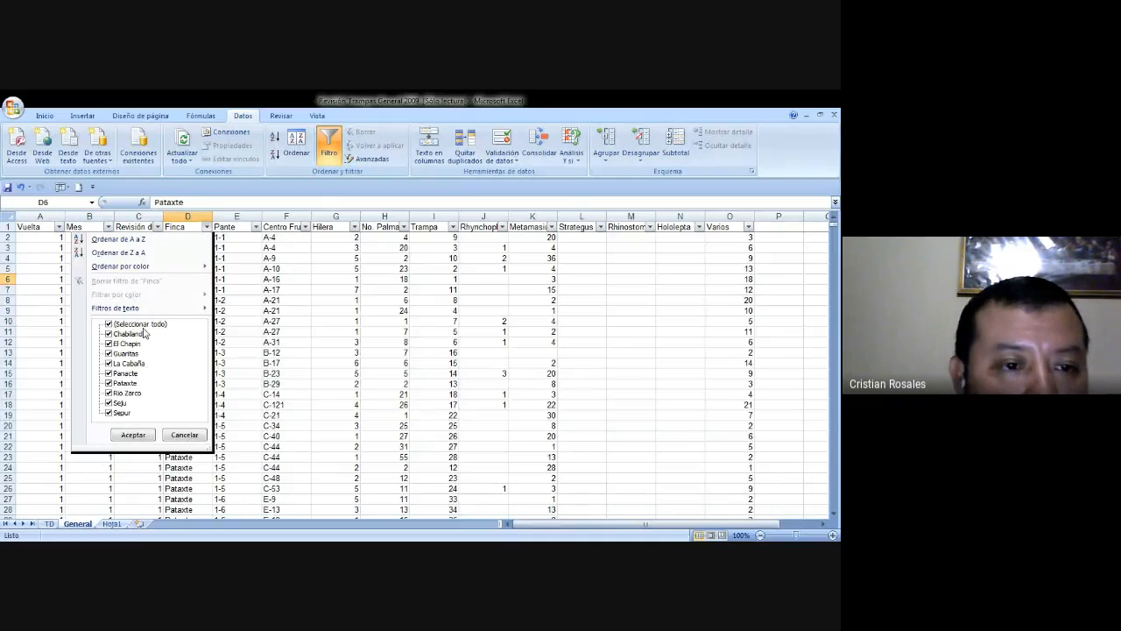
left_click(109, 324)
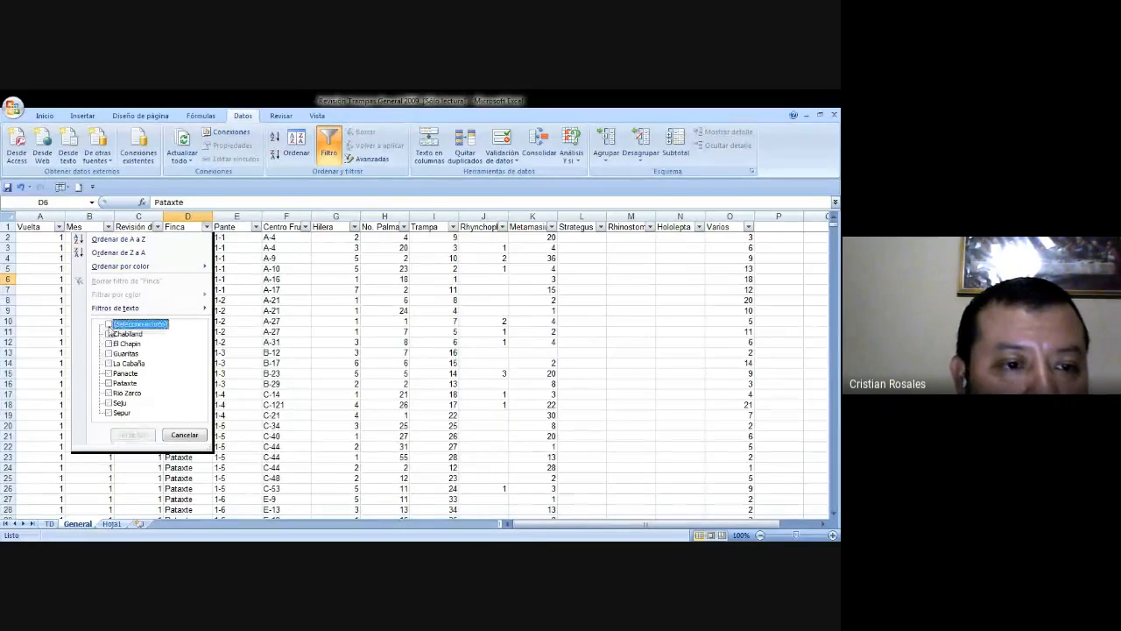
left_click(109, 393)
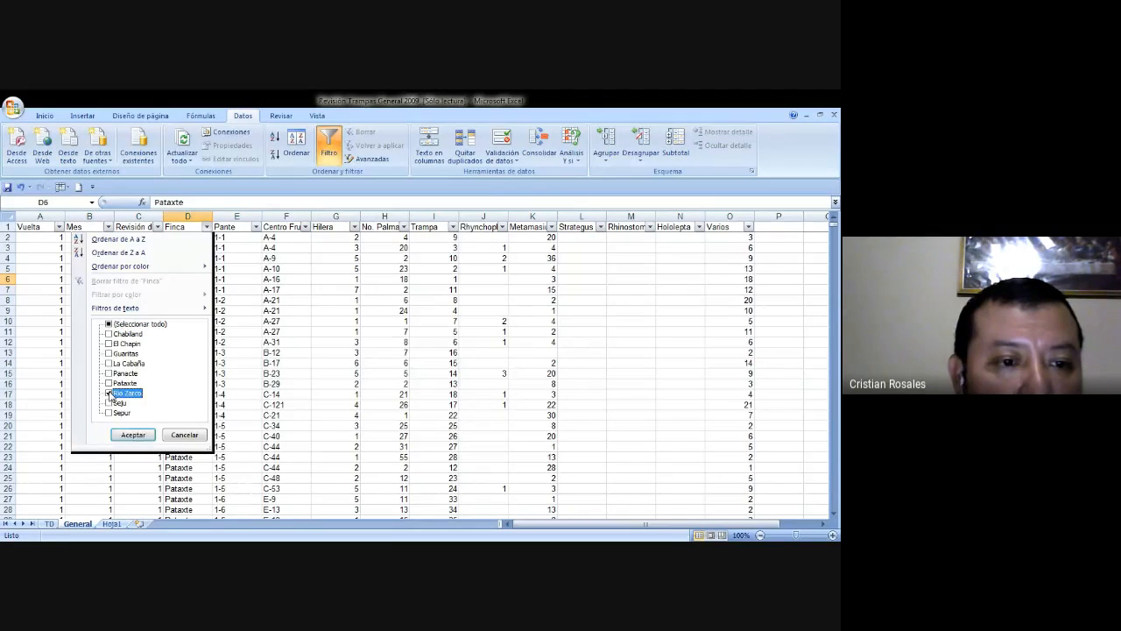
left_click(134, 435)
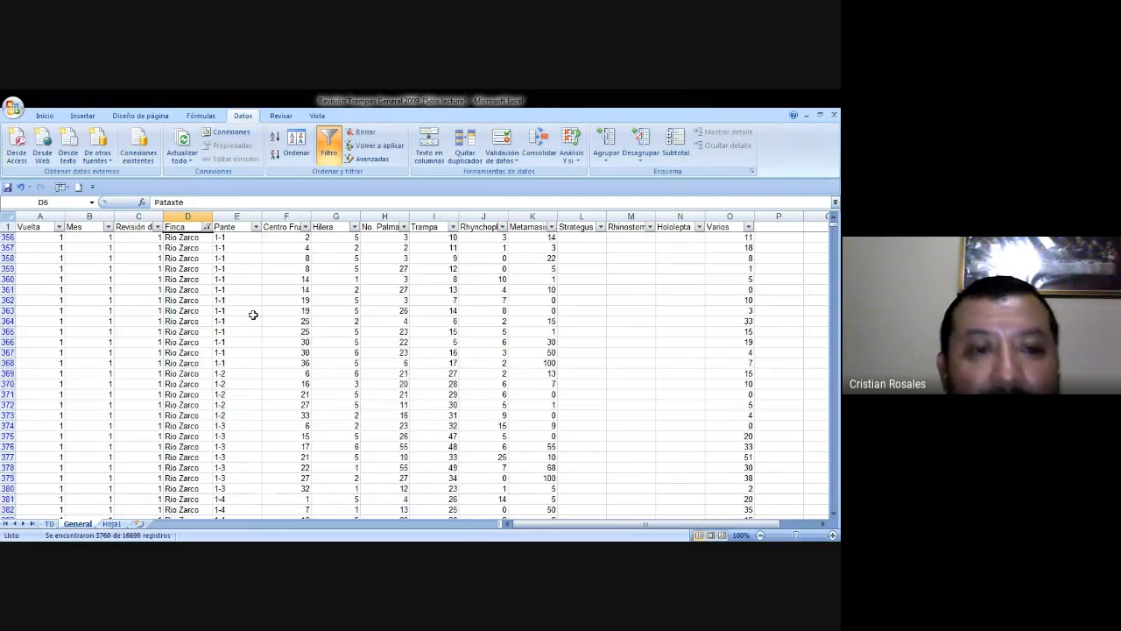
scroll(252, 314, "down", 6)
scroll(250, 313, "up", 6)
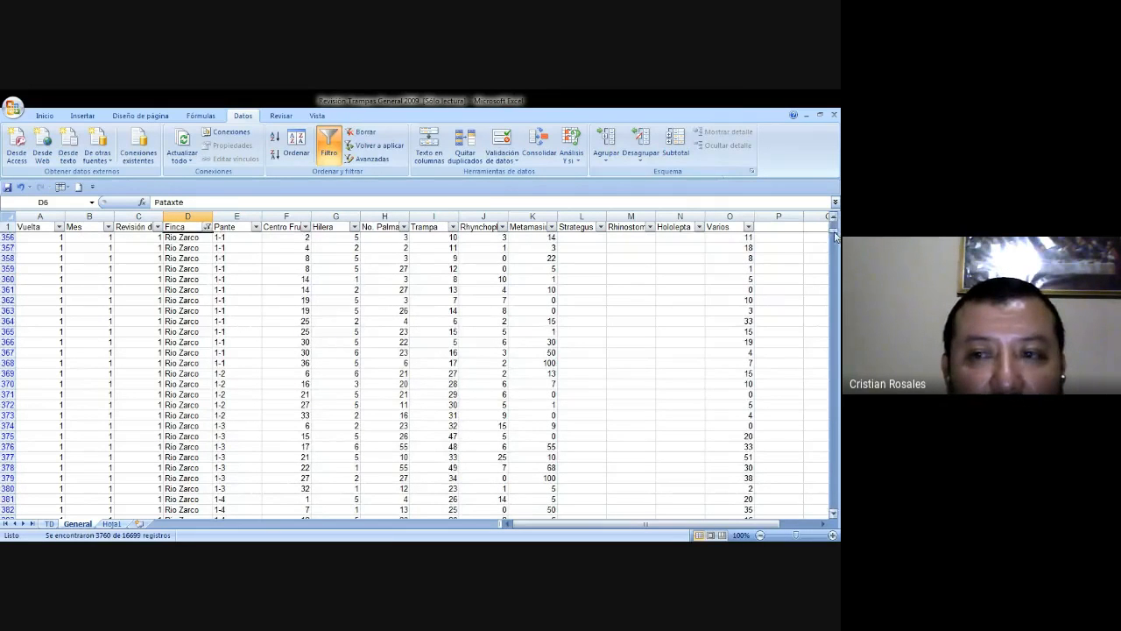
left_click_drag(835, 237, 832, 518)
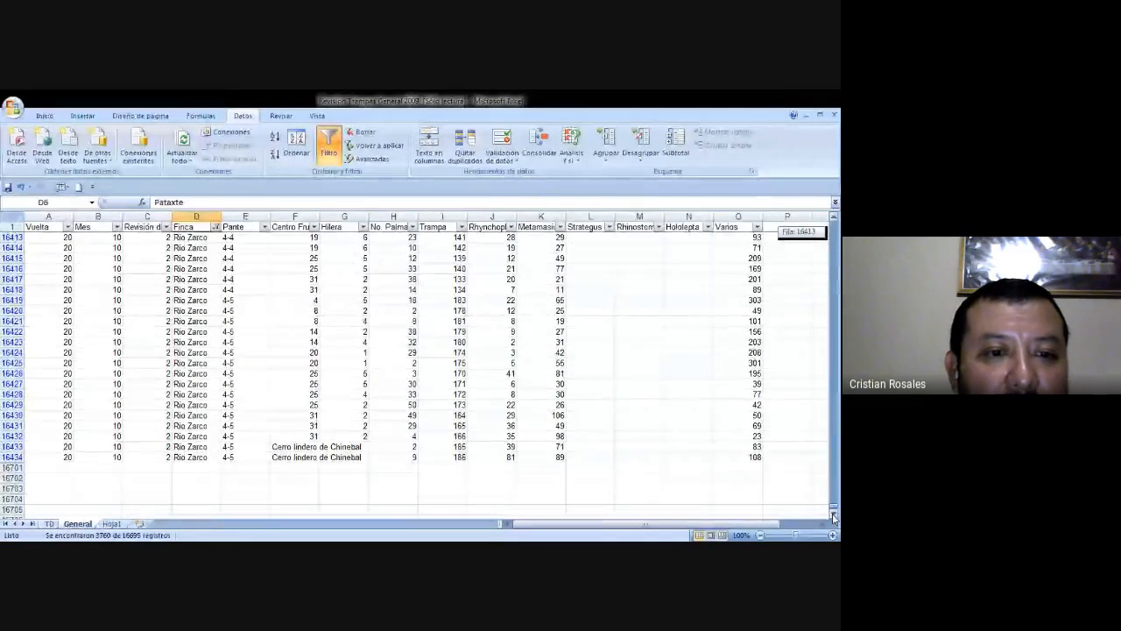
left_click_drag(834, 518, 833, 226)
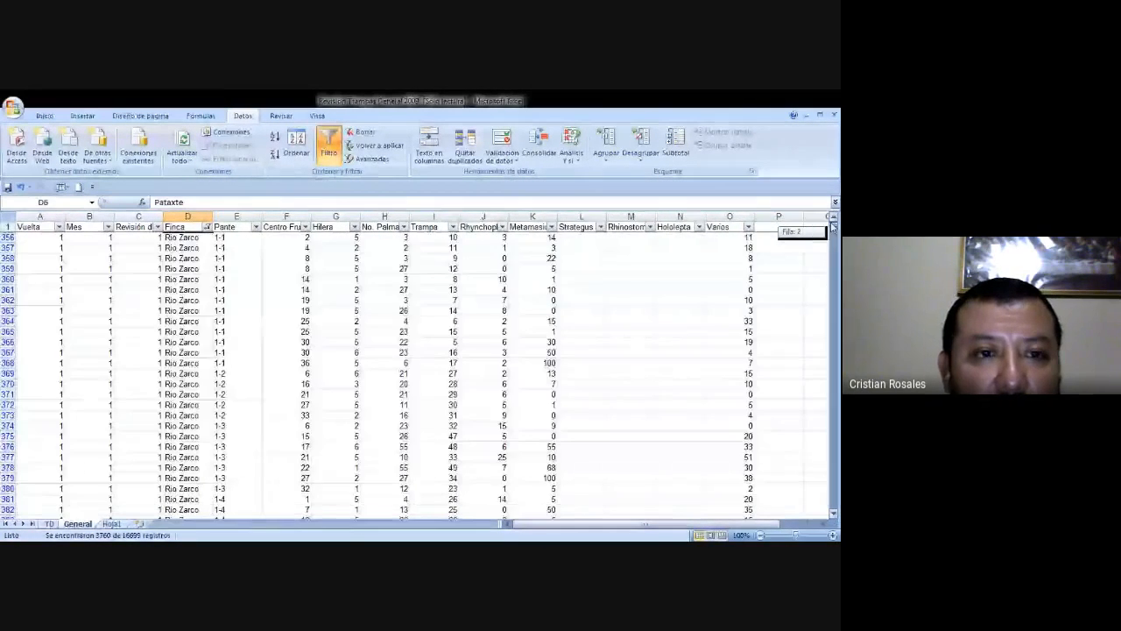
left_click(201, 279)
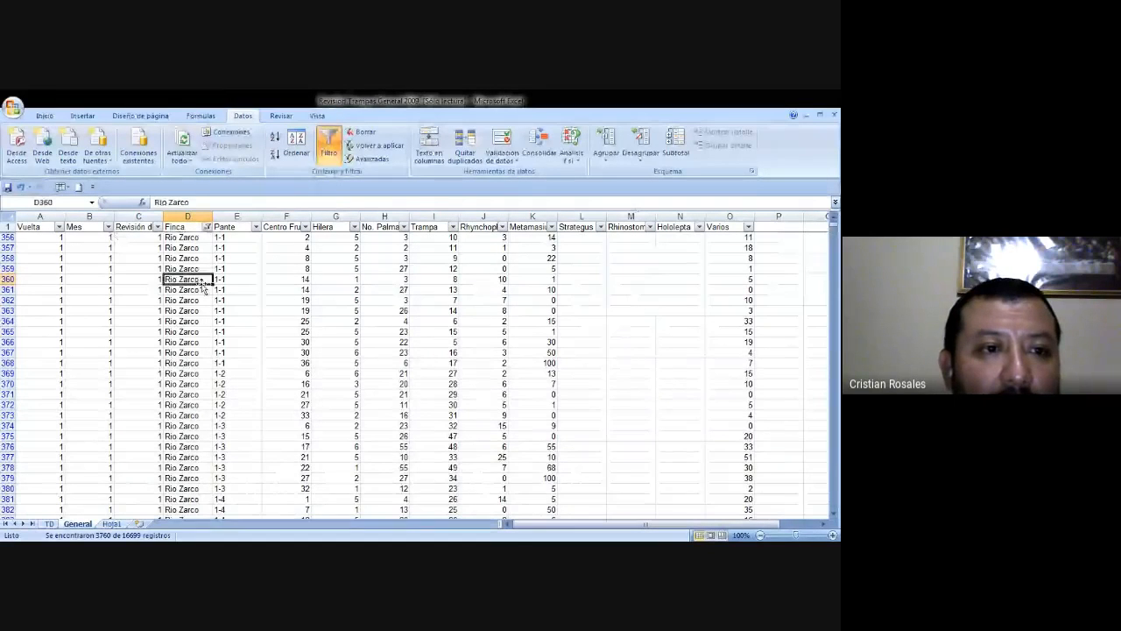
- Filter the Mes column of the Rio Zarco records to show only month 3
left_click(107, 227)
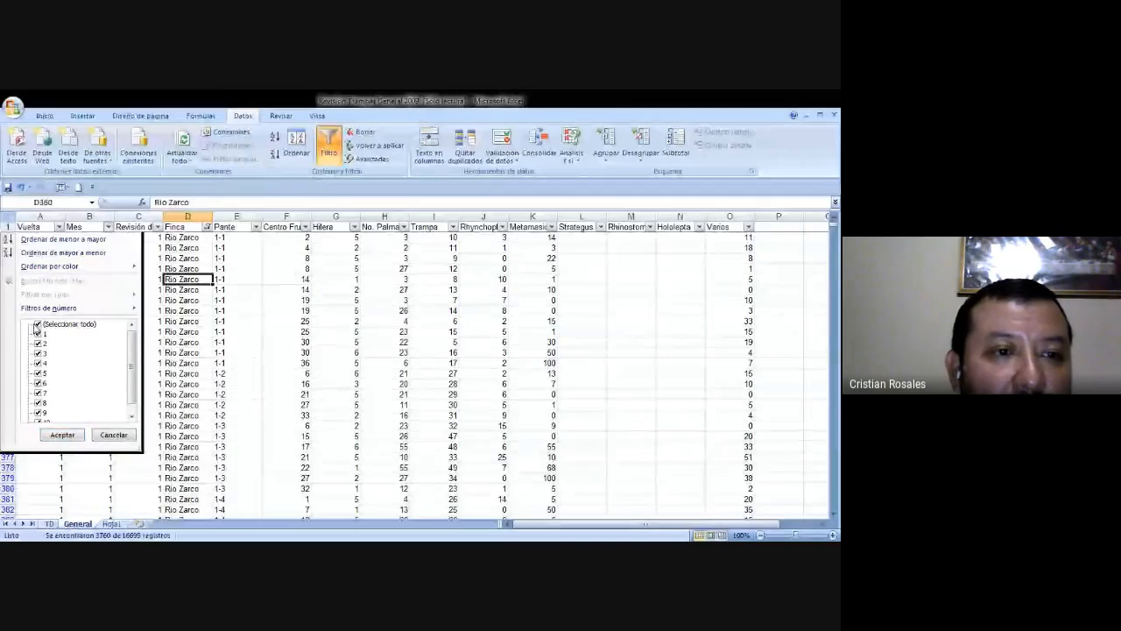
left_click(209, 351)
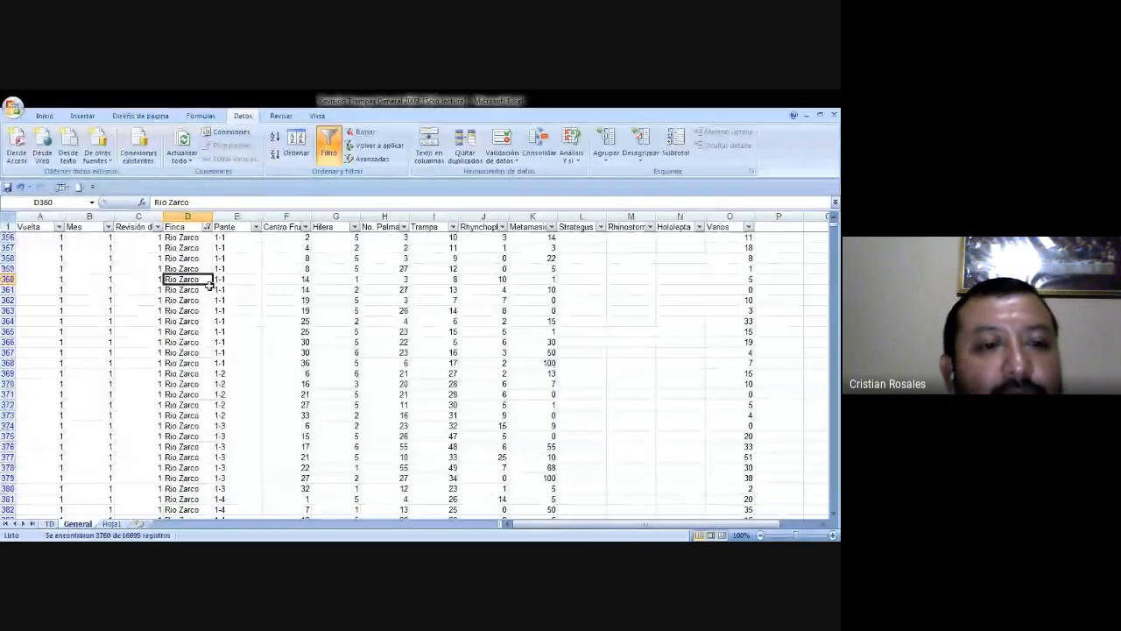
left_click(109, 228)
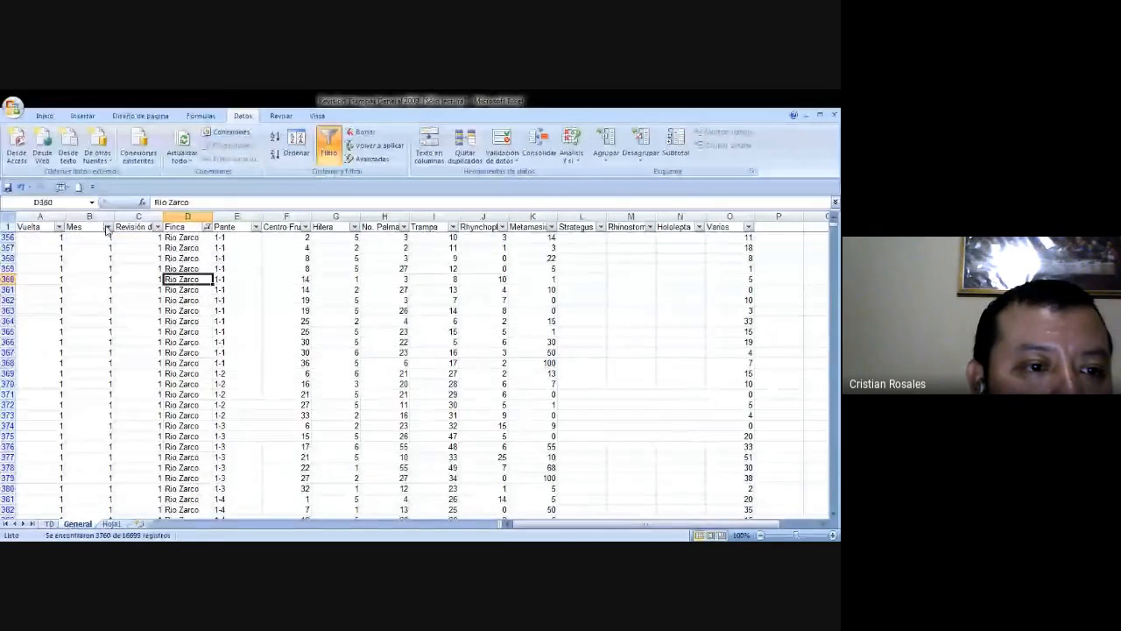
left_click(38, 324)
left_click(38, 354)
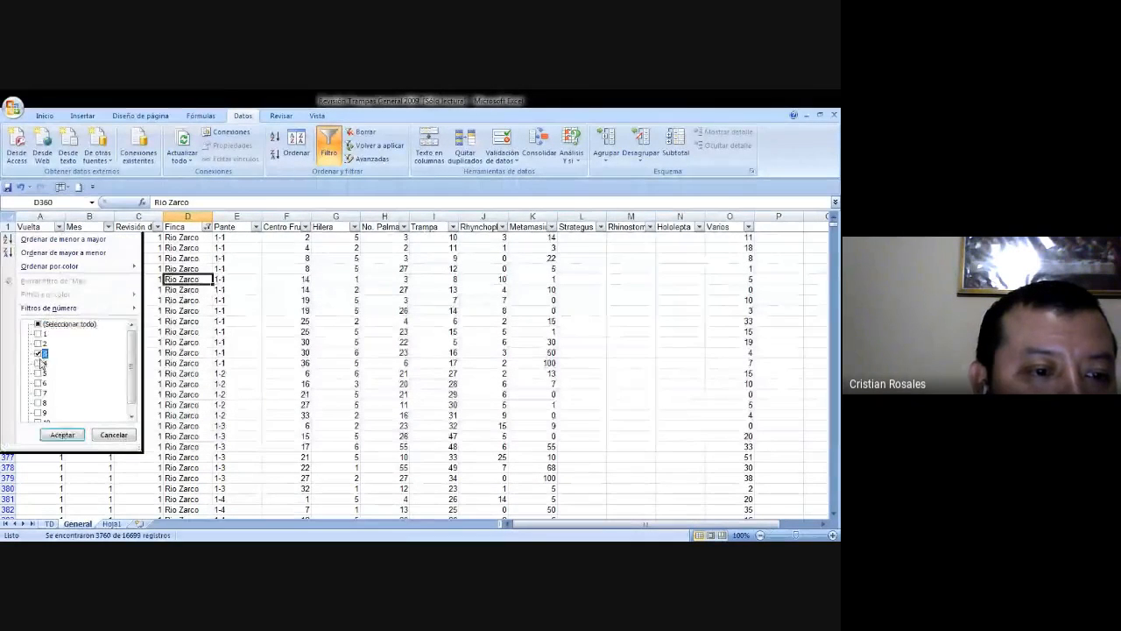
left_click(64, 436)
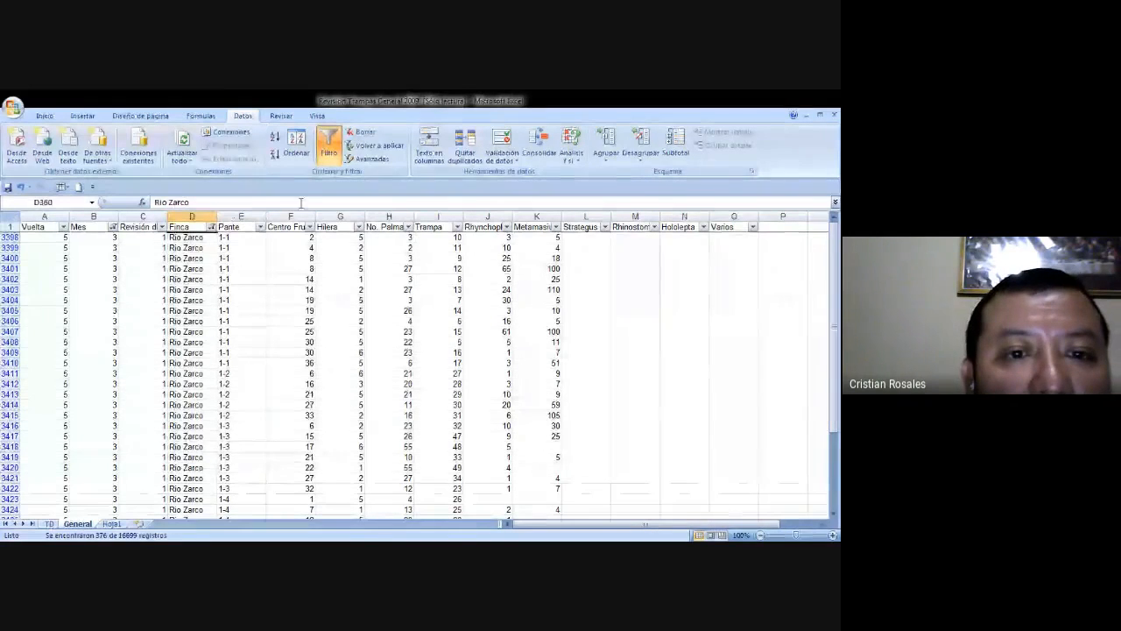
- Filter the Pante column to show only 1-1 and look over the remaining Rio Zarco records
left_click(261, 227)
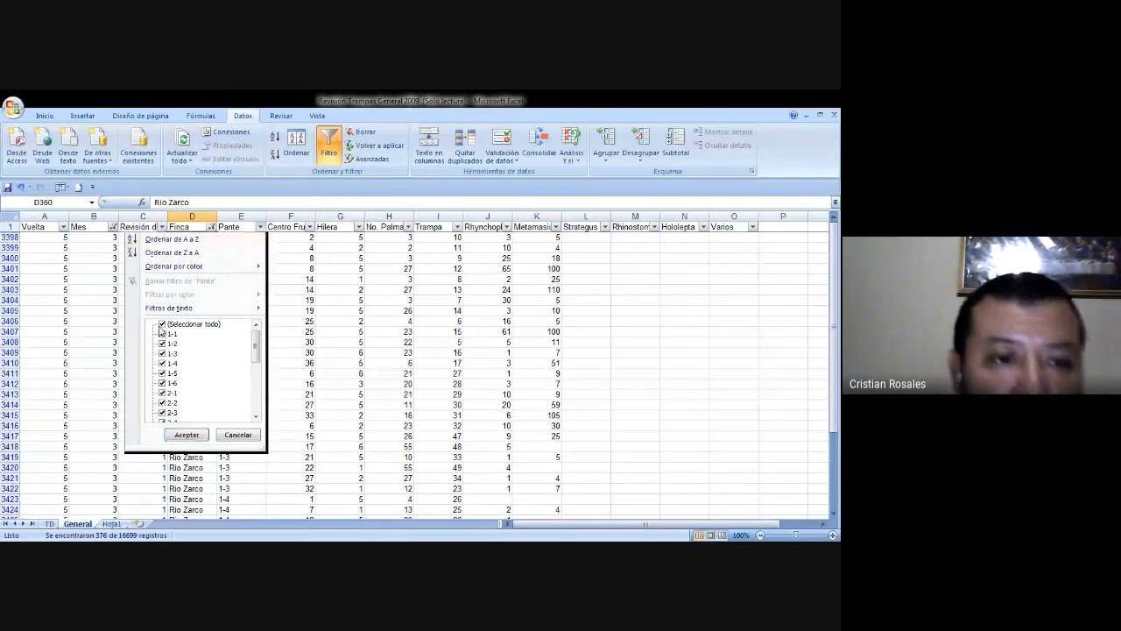
left_click(161, 324)
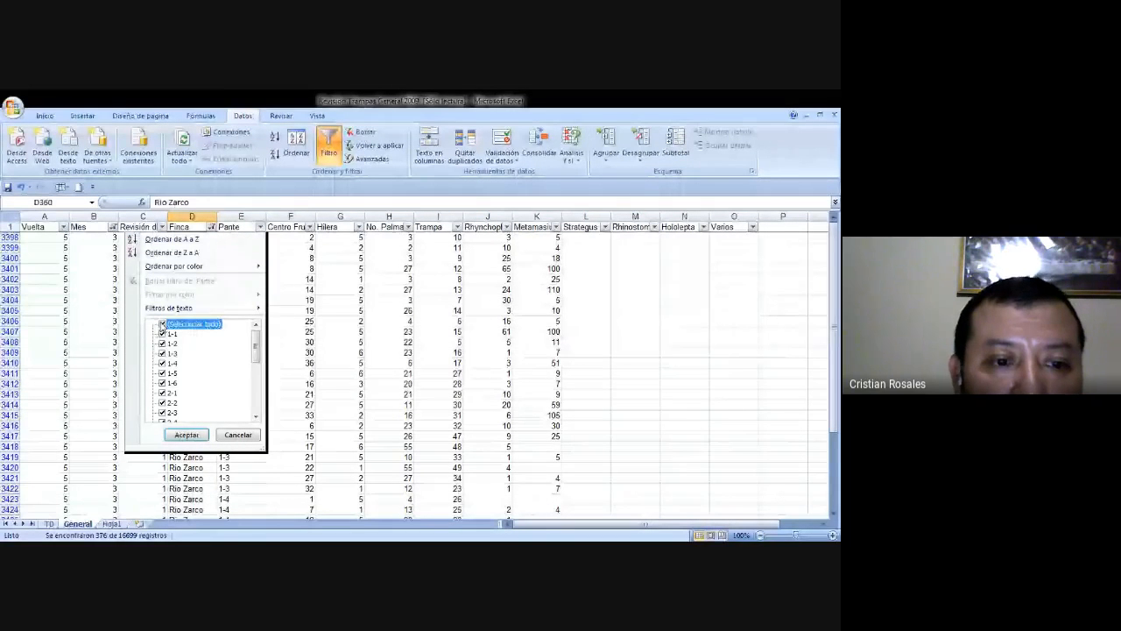
left_click(162, 325)
left_click(162, 333)
left_click(188, 435)
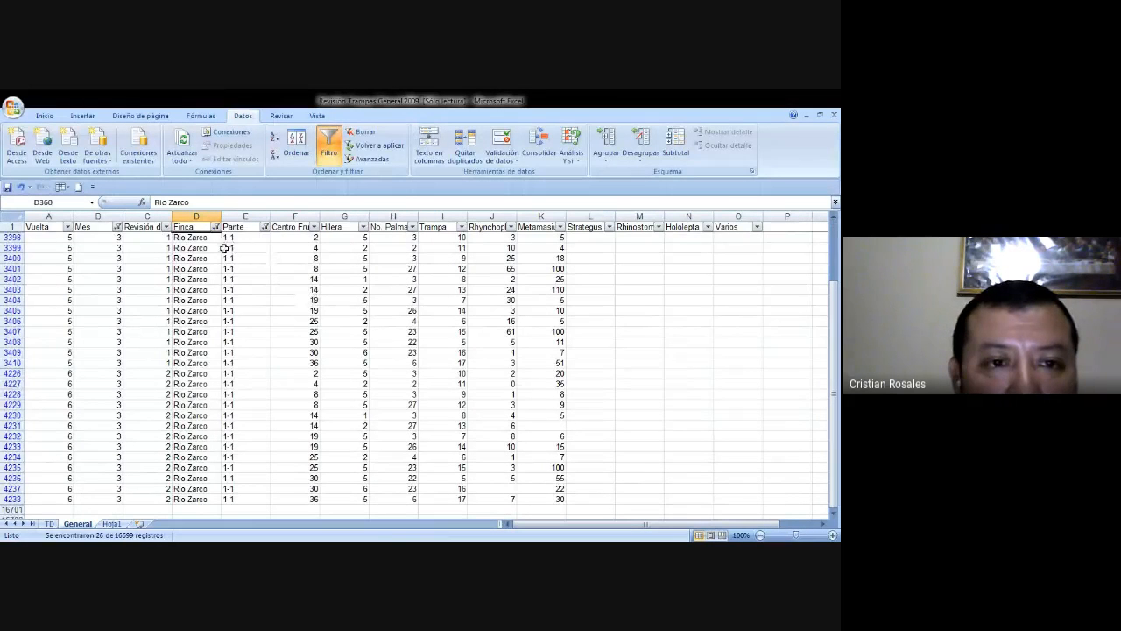
scroll(225, 294, "down", 4)
scroll(226, 294, "up", 4)
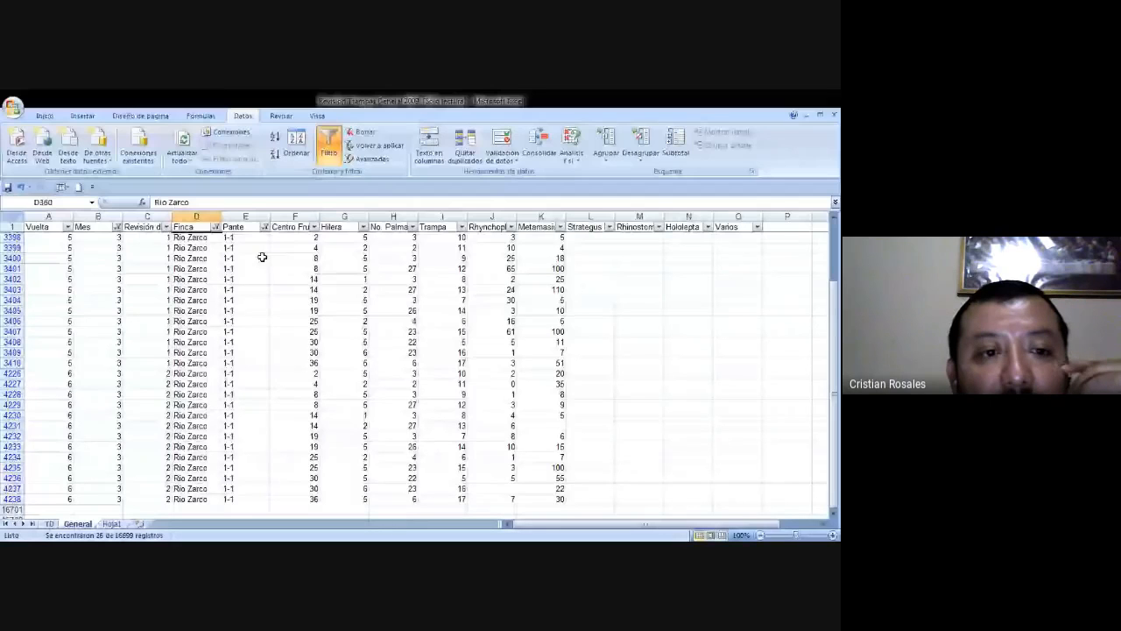
- Filter the Centro Fruter column to show only 8
left_click(314, 229)
left_click(315, 230)
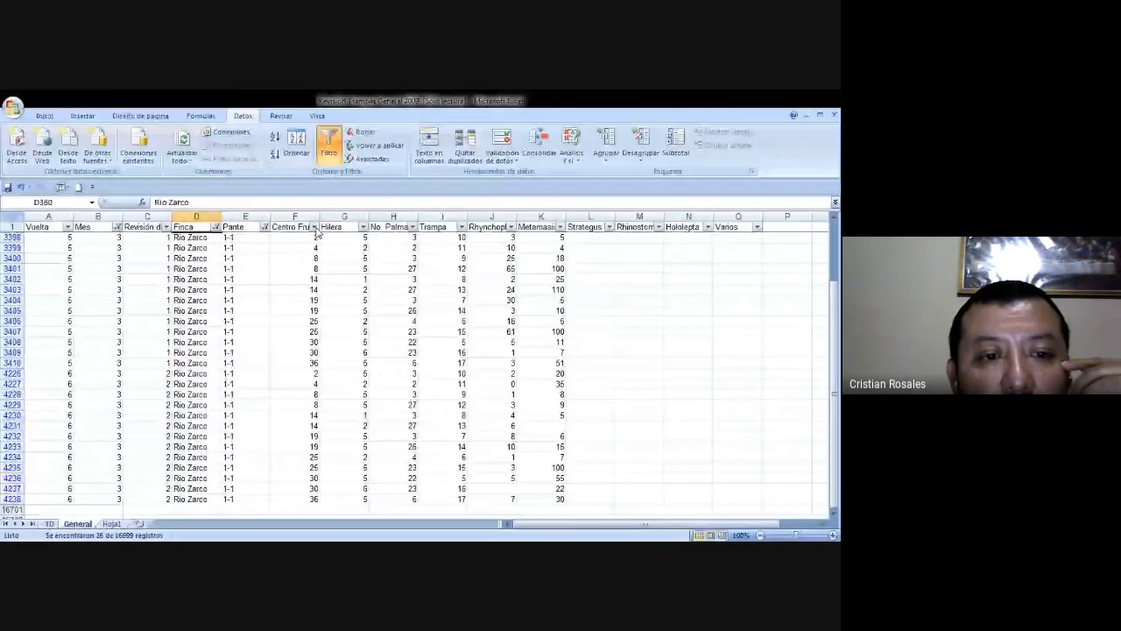
left_click(314, 227)
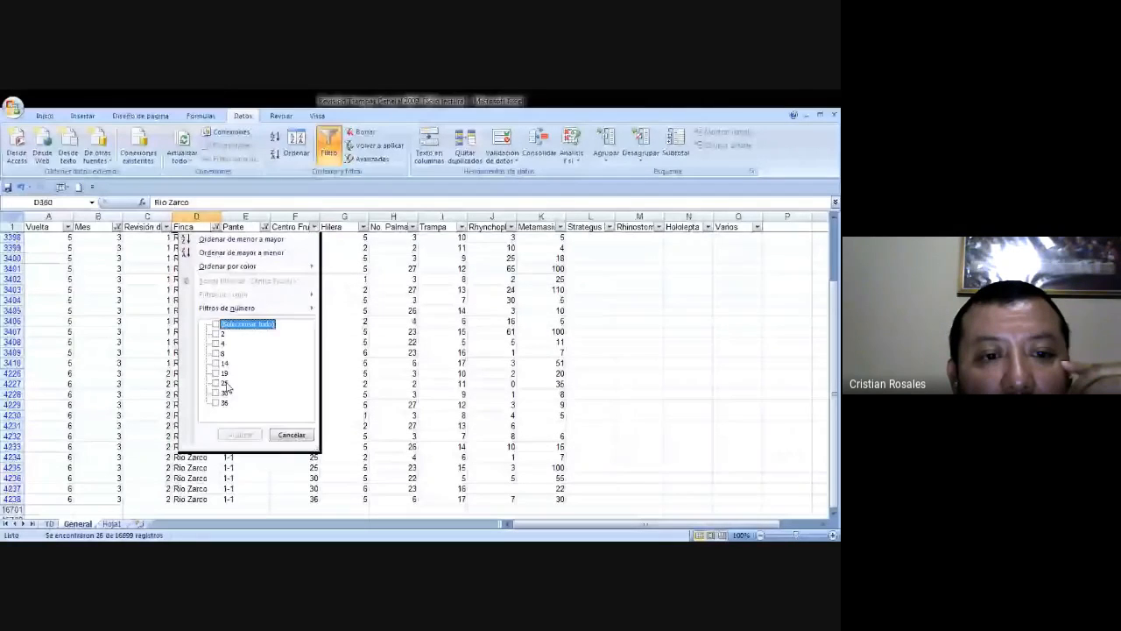
left_click(217, 353)
left_click(240, 434)
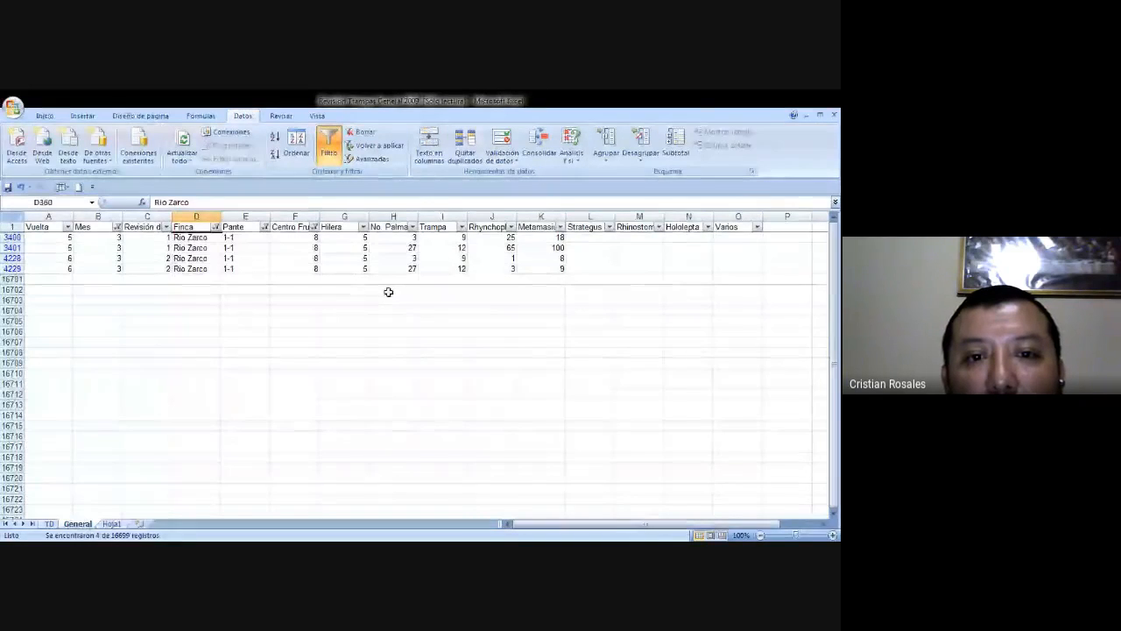
- Filter the No. Palma column to show only palm 3
left_click(393, 217)
left_click(445, 278)
left_click(413, 227)
left_click(342, 326)
left_click(314, 334)
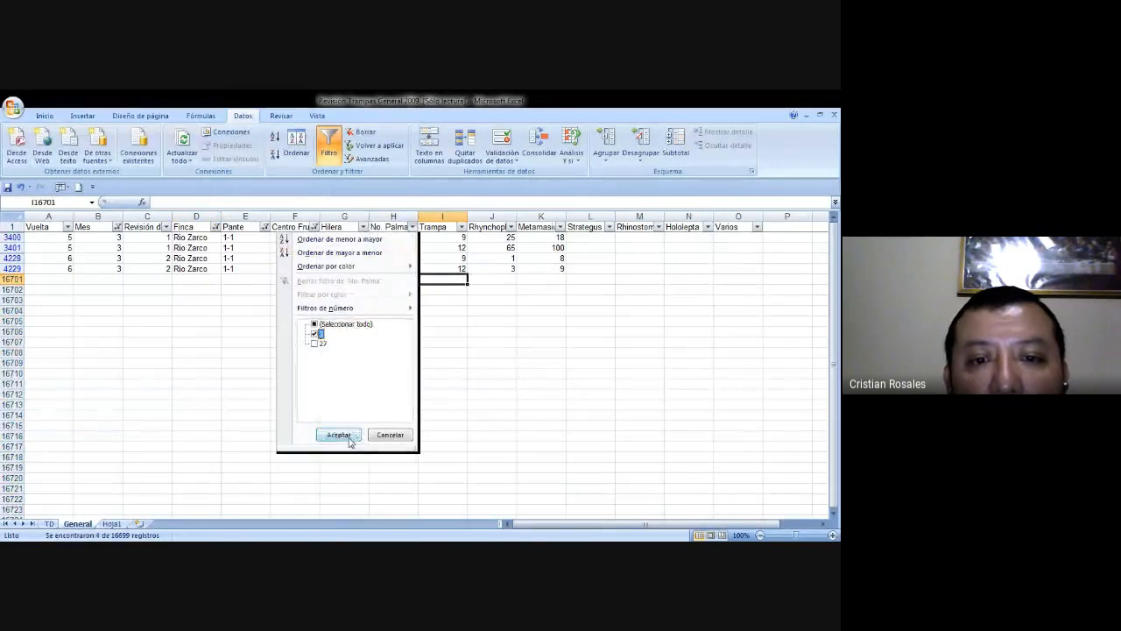
left_click(339, 434)
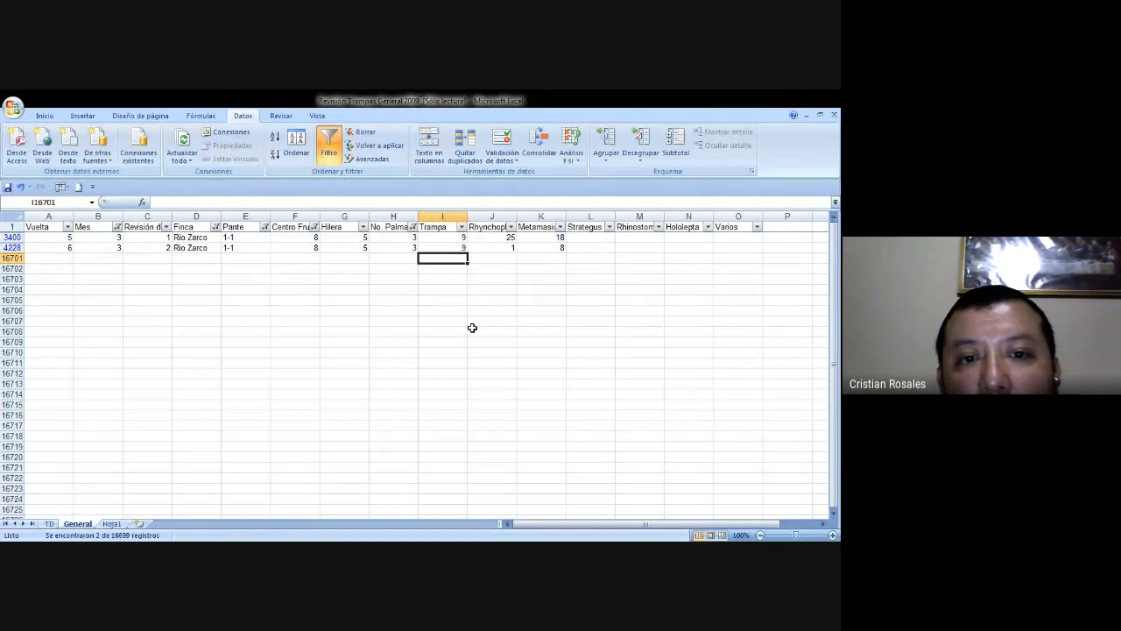
- Reset the No. Palma filter to include all palm numbers
left_click(413, 227)
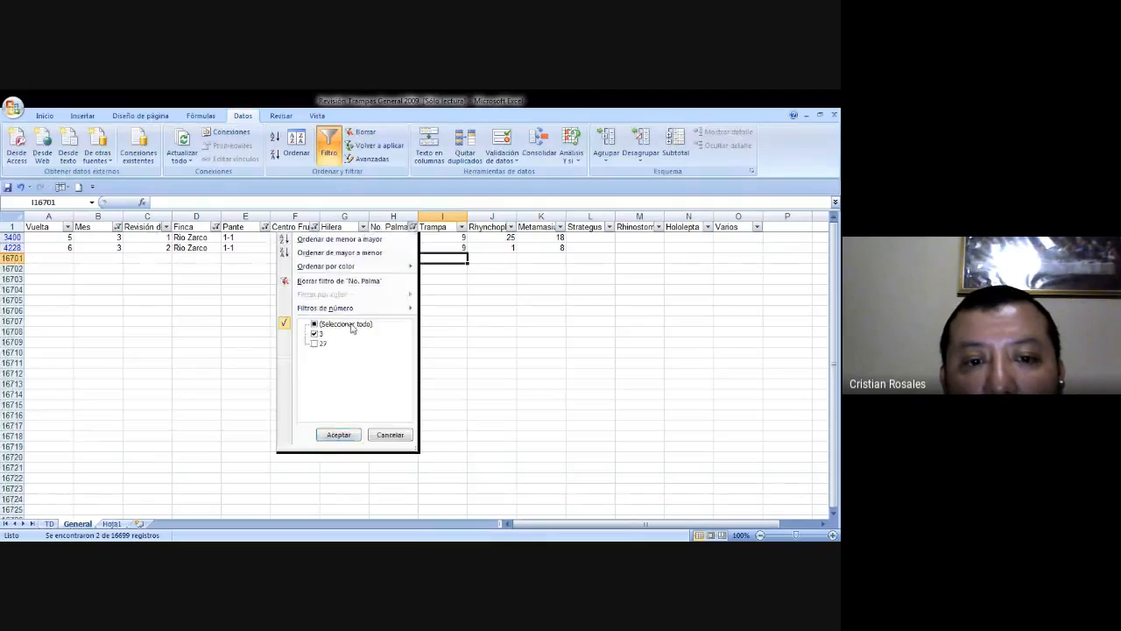
left_click(345, 324)
left_click(339, 435)
left_click(438, 248)
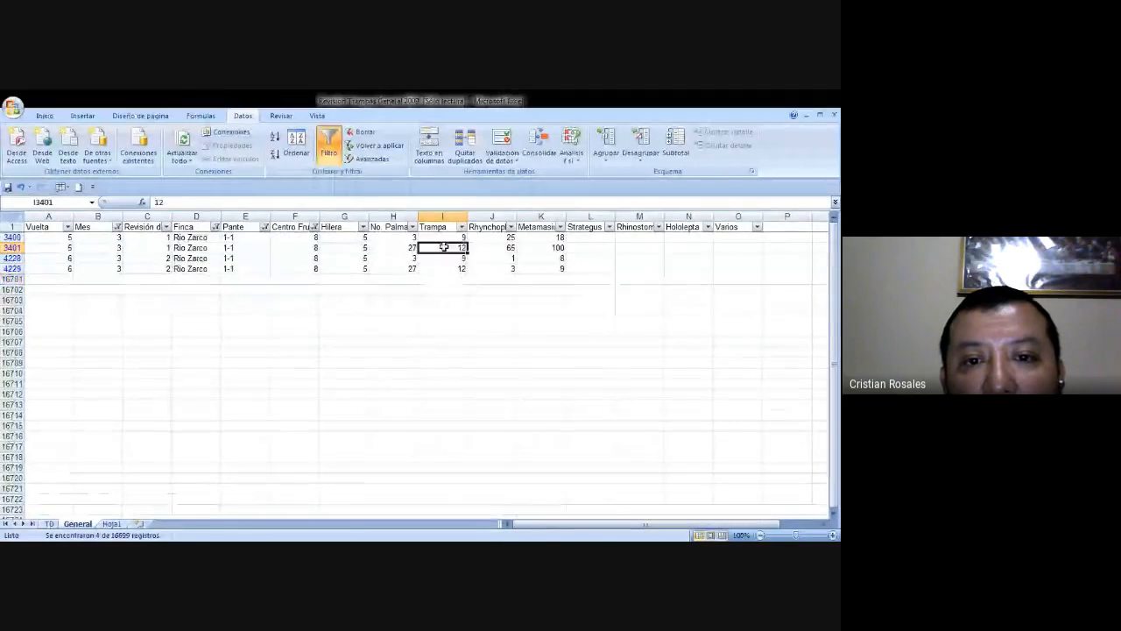
- Review the filter values available for the Trampa and Rhynchophorus columns
left_click(462, 227)
left_click(464, 229)
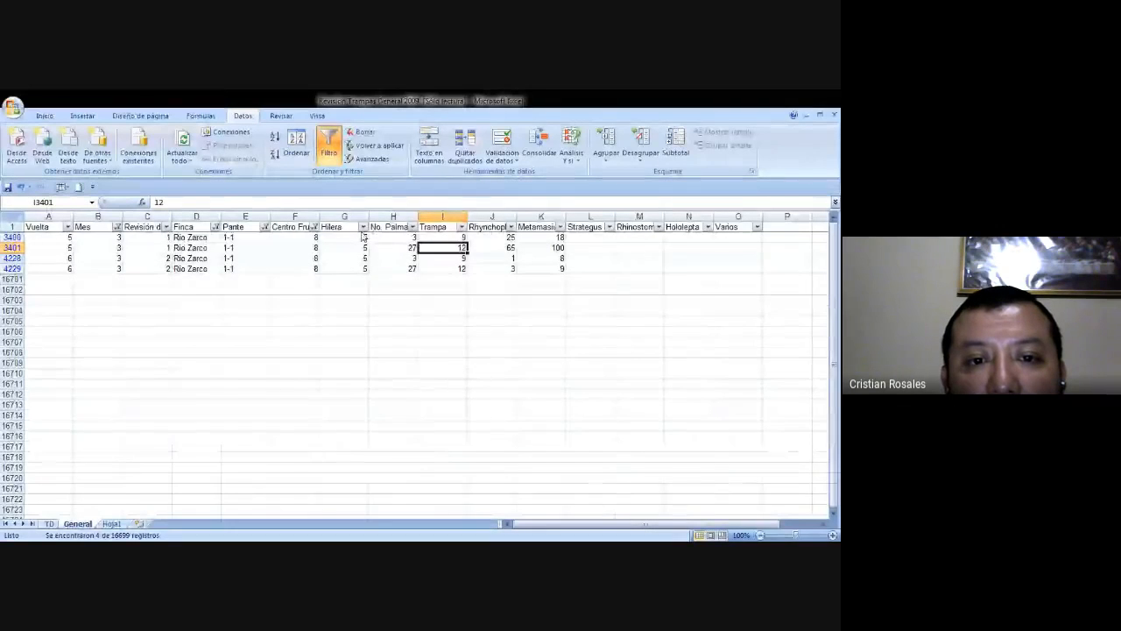
left_click(511, 227)
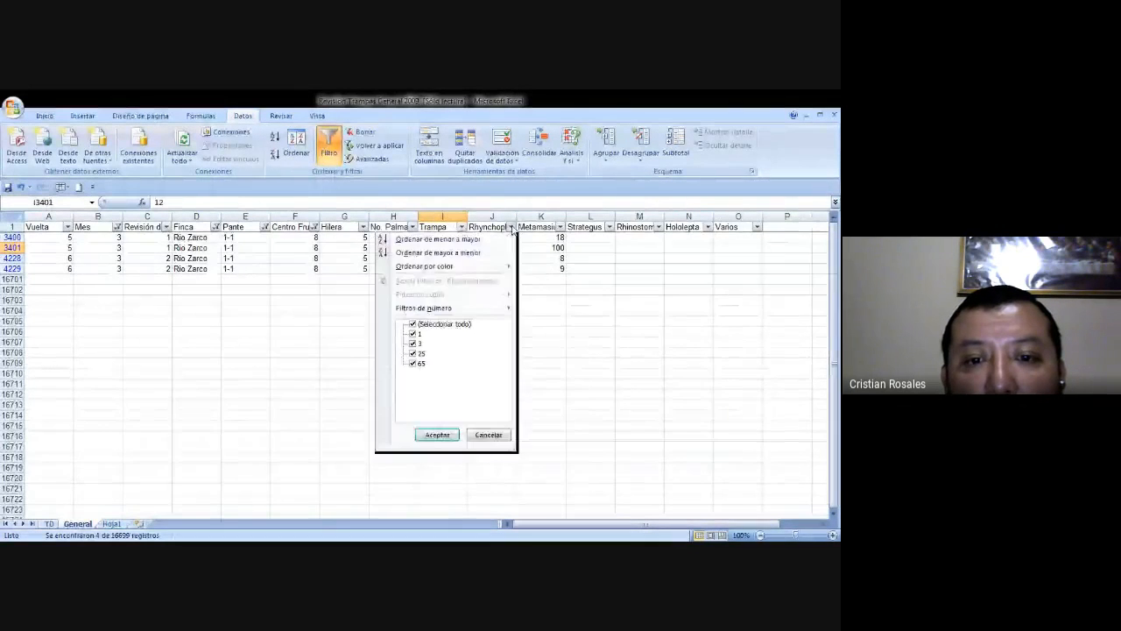
left_click(512, 229)
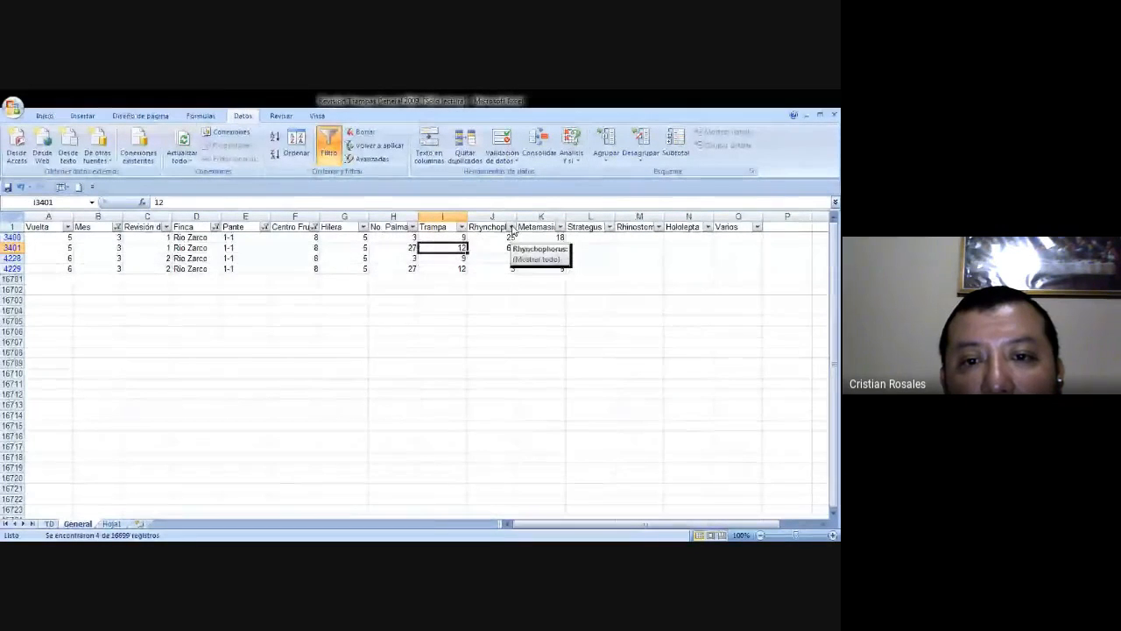
left_click(513, 228)
left_click(548, 285)
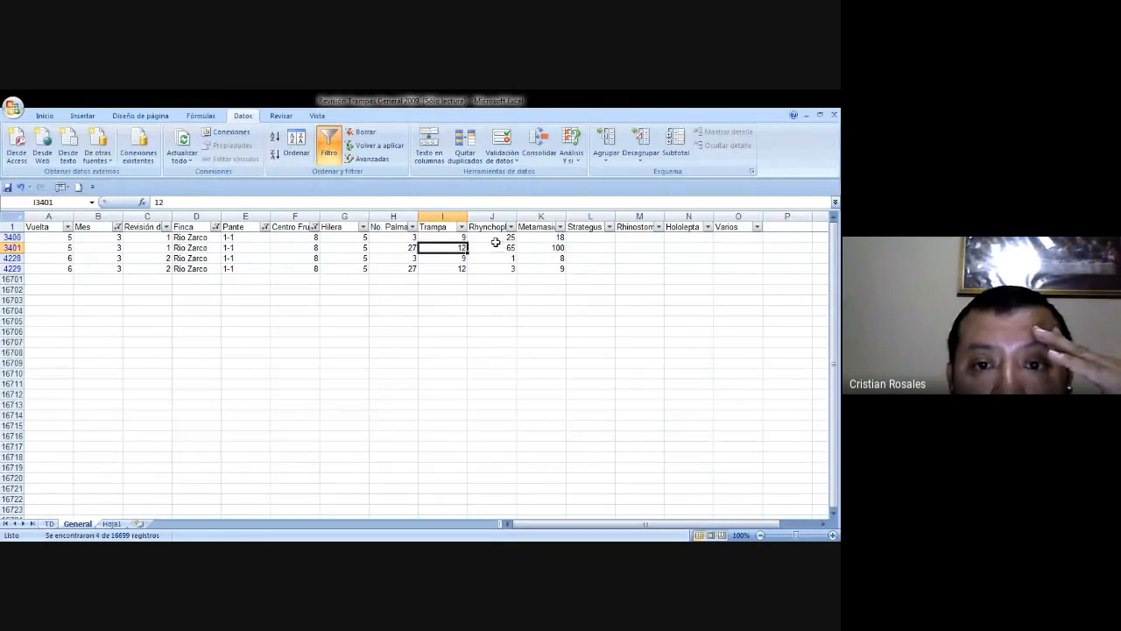
- Examine the first filtered Rio Zarco record from its Centro Fruter, Hilera, palm and trap numbers through to its Rhynchophorus and Metamasius counts
left_click(497, 238)
left_click(305, 242)
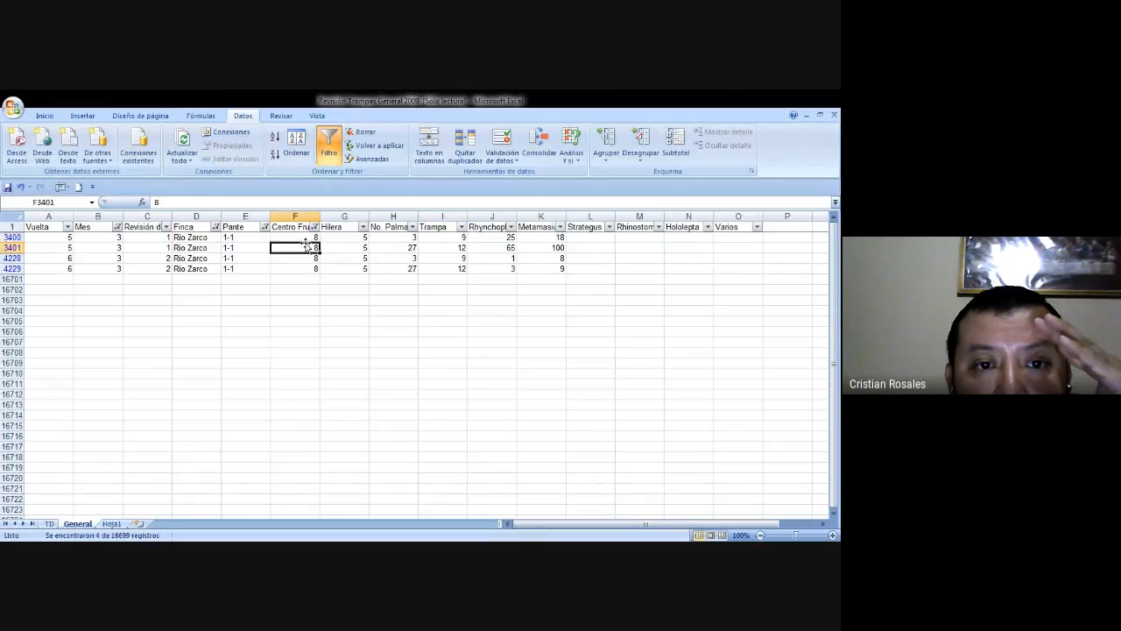
left_click(356, 240)
left_click(403, 241)
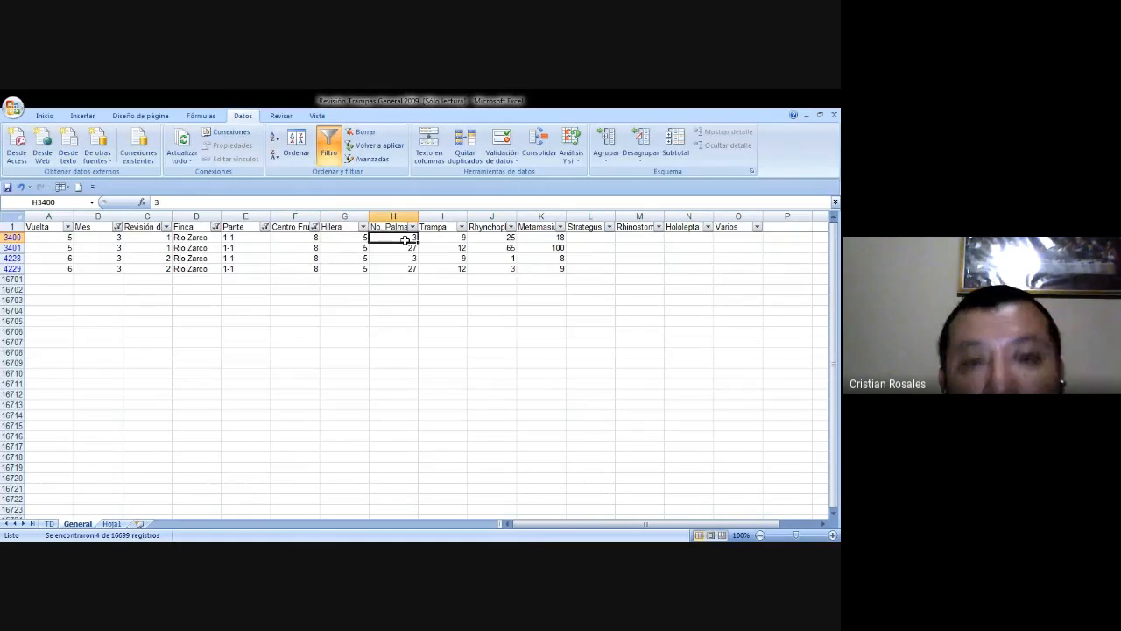
left_click(445, 239)
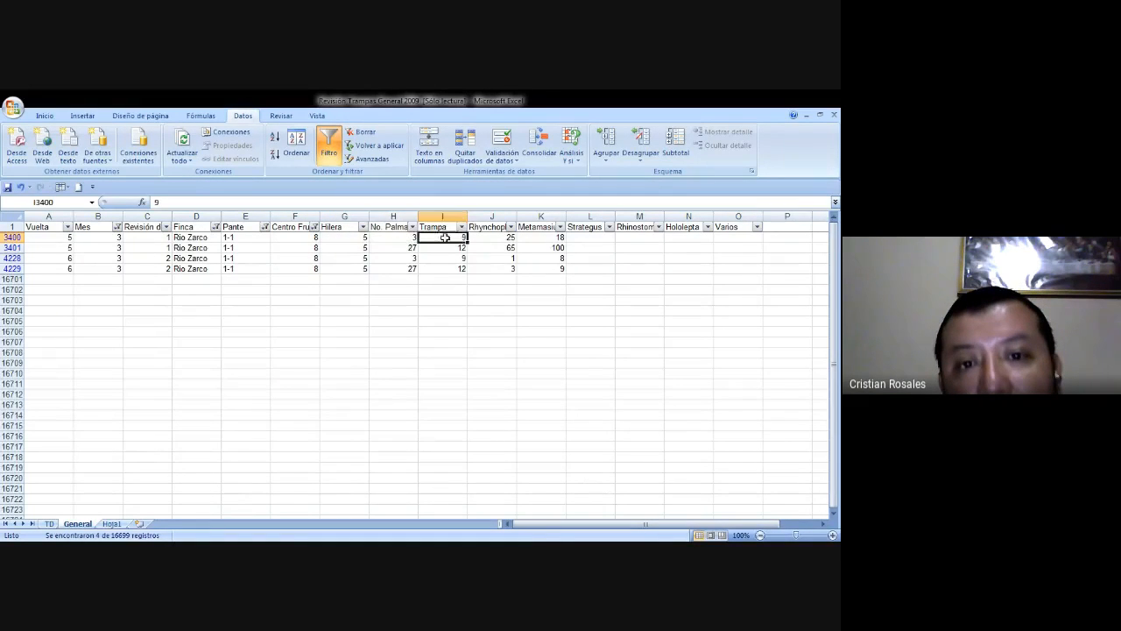
left_click(511, 238)
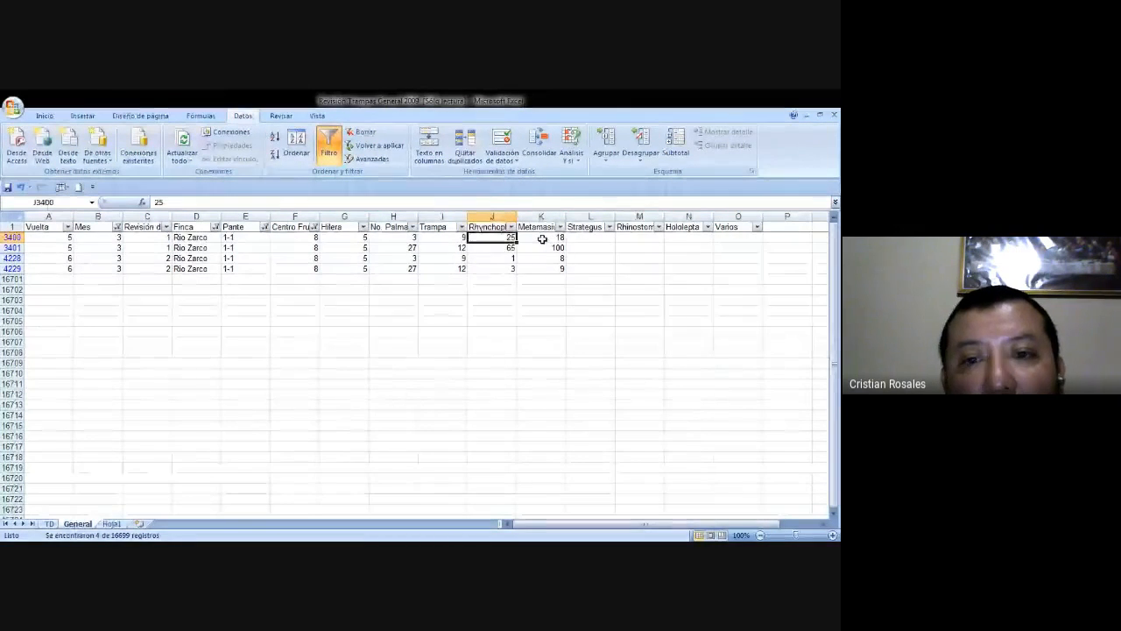
left_click(543, 237)
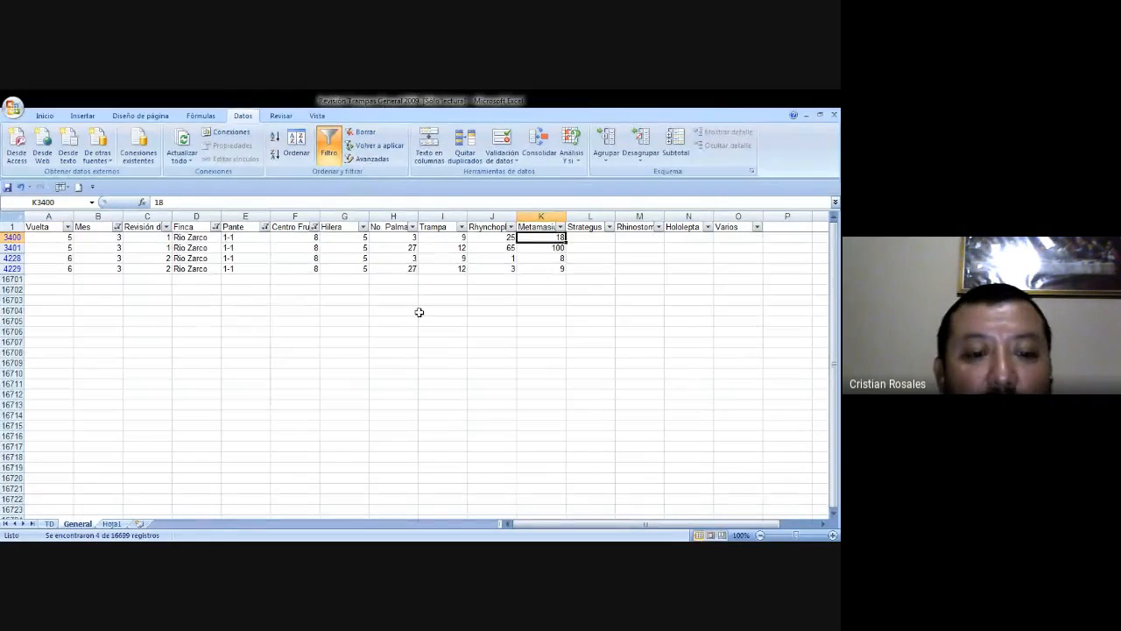
- Switch from the trap workbook to another open window
key("alt+Tab")
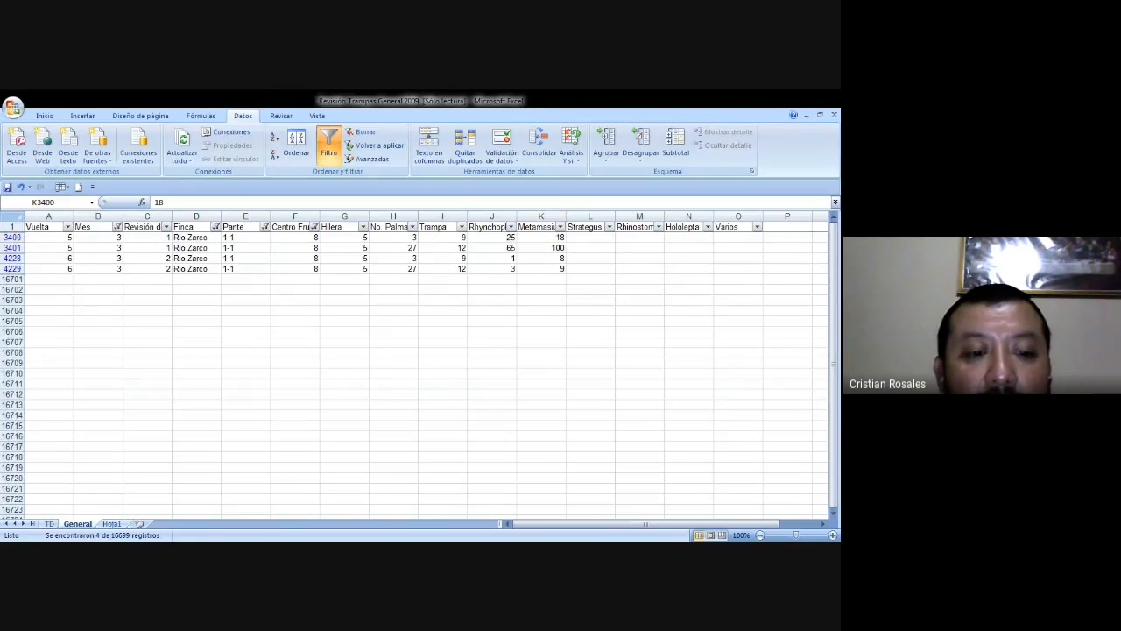